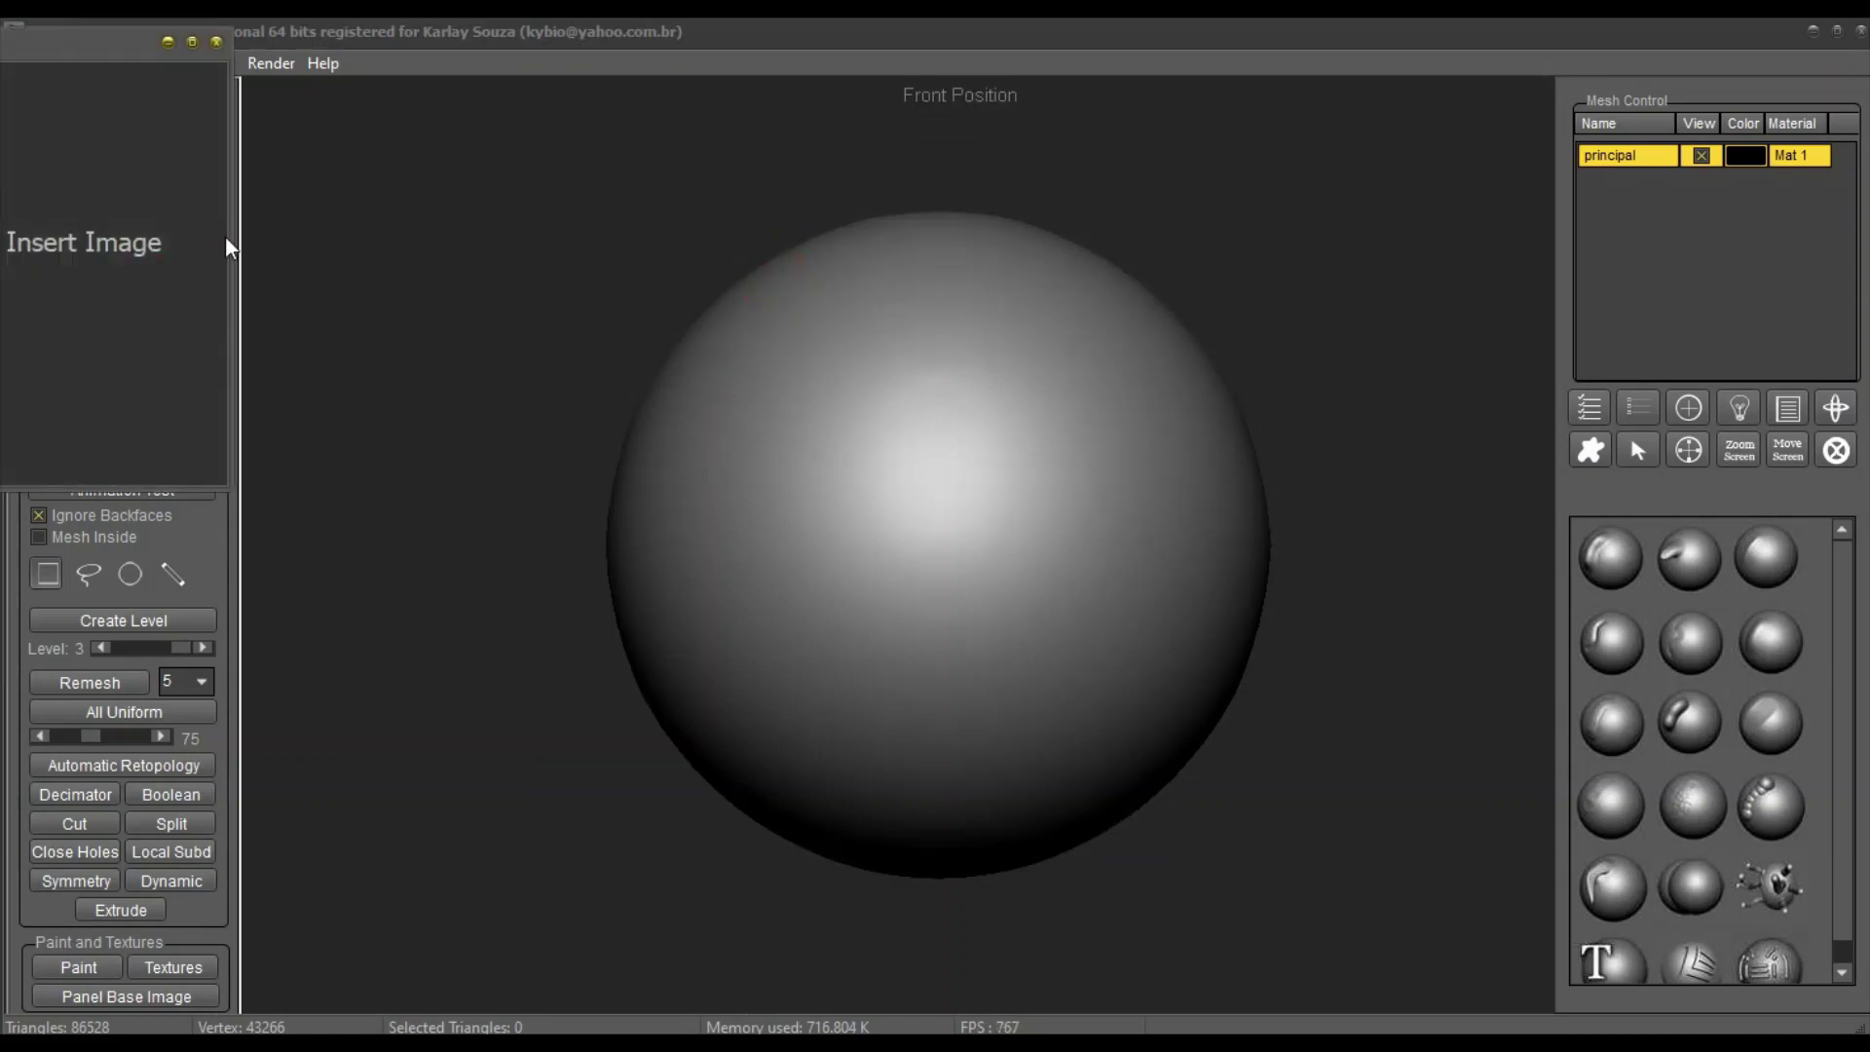
Step: Load goplin2.jpg from the desktop into the Image Base window, then place and enlarge the window beside the sphere
drag(15, 50, 442, 237)
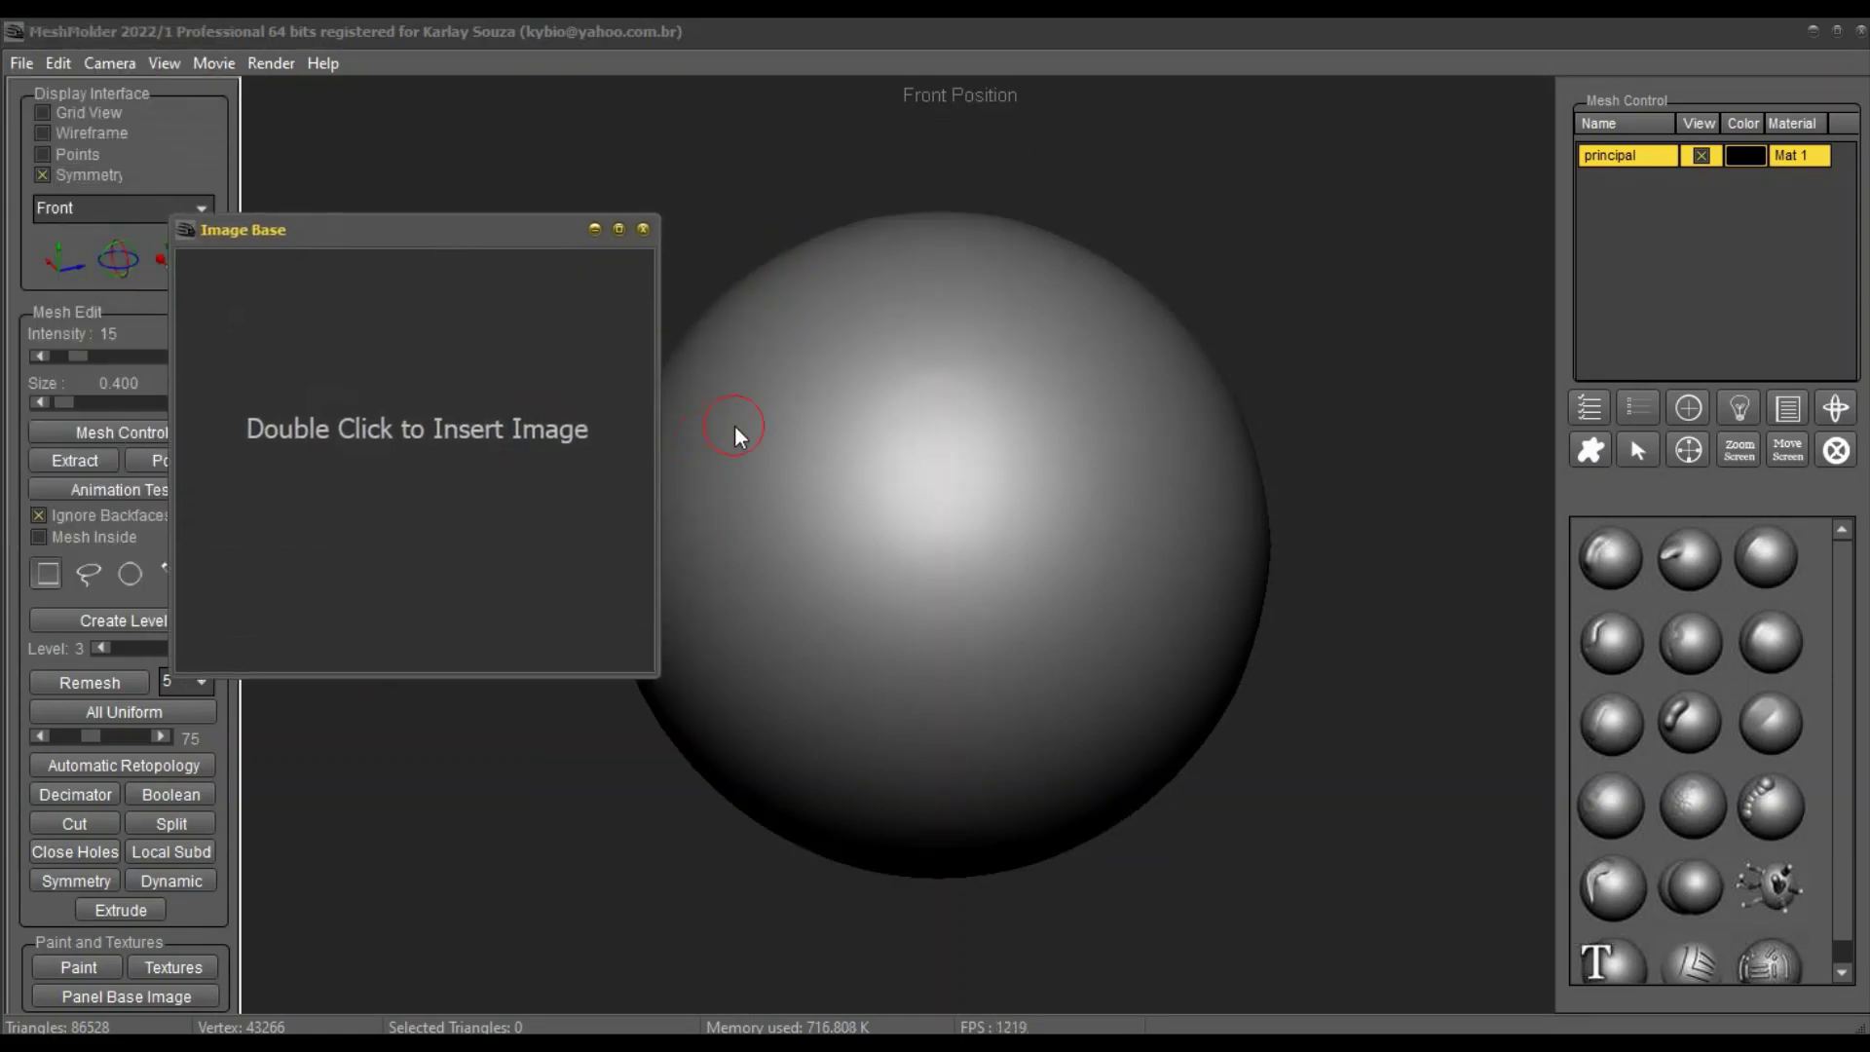
double_click(429, 432)
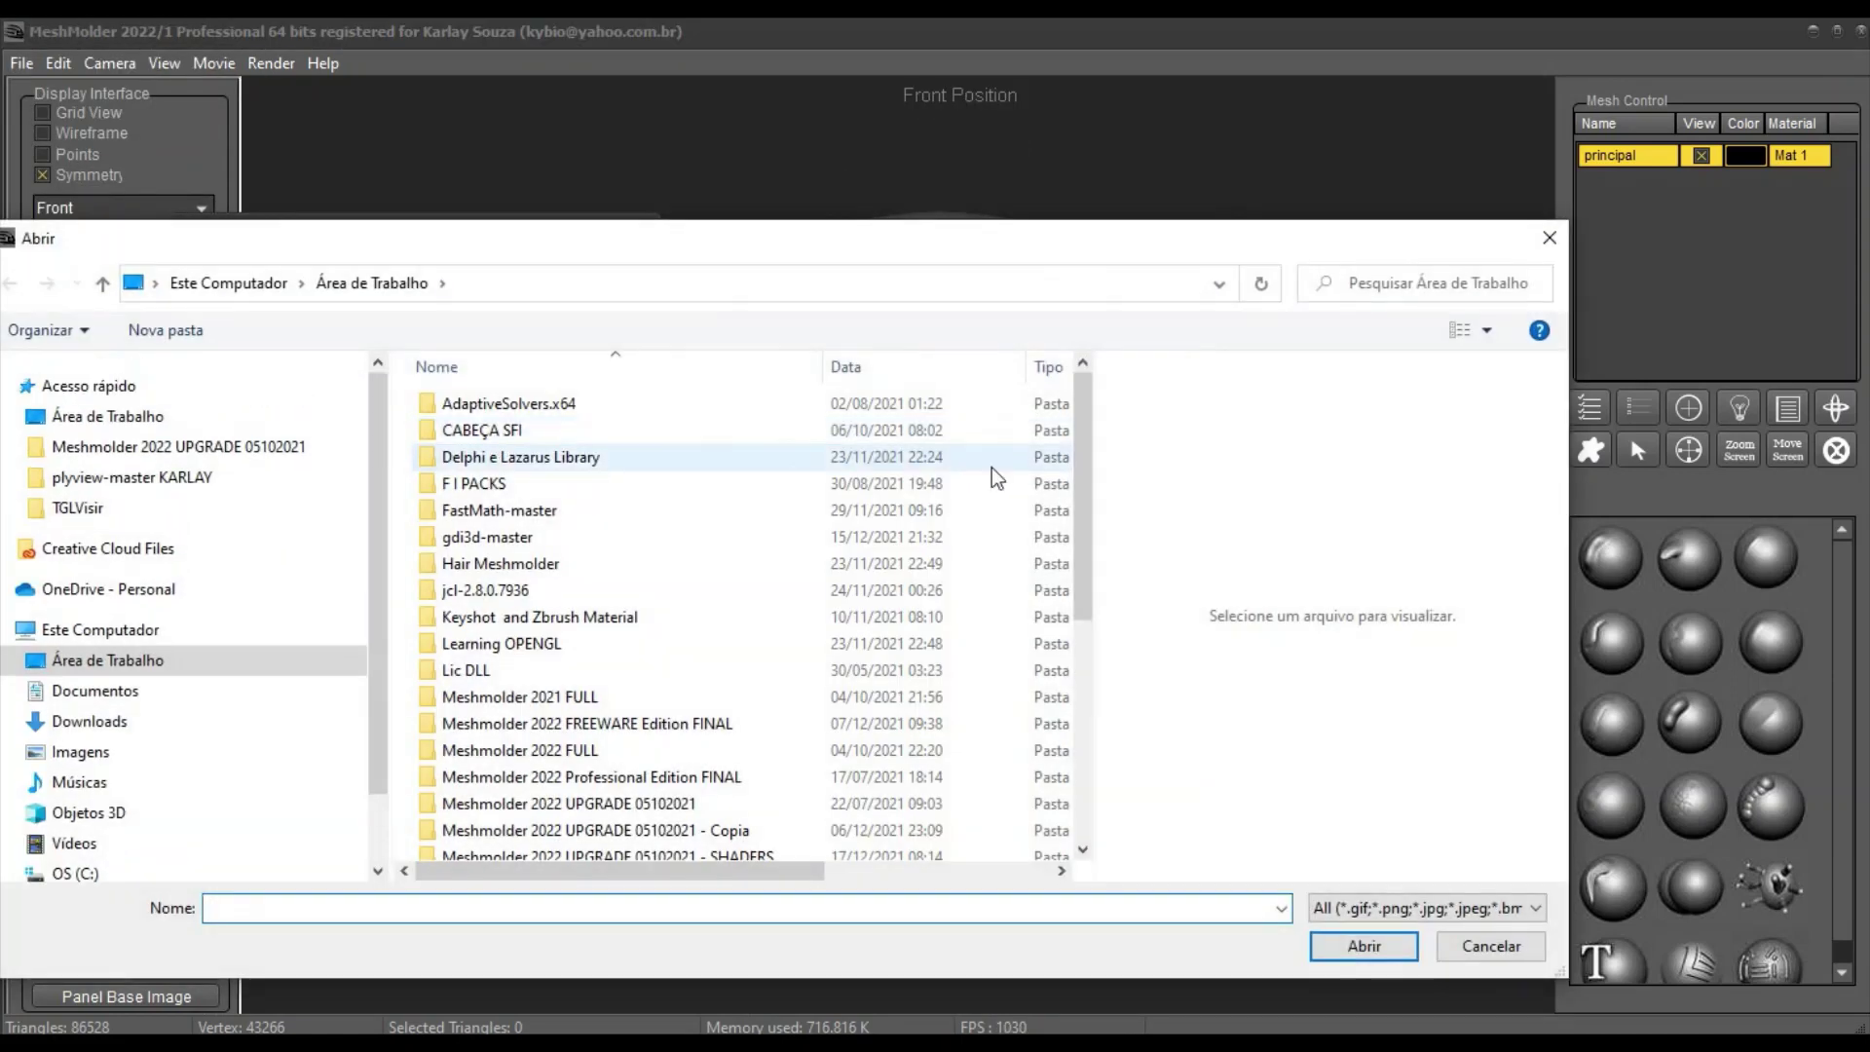
scroll(1084, 488, down, 4)
click(499, 820)
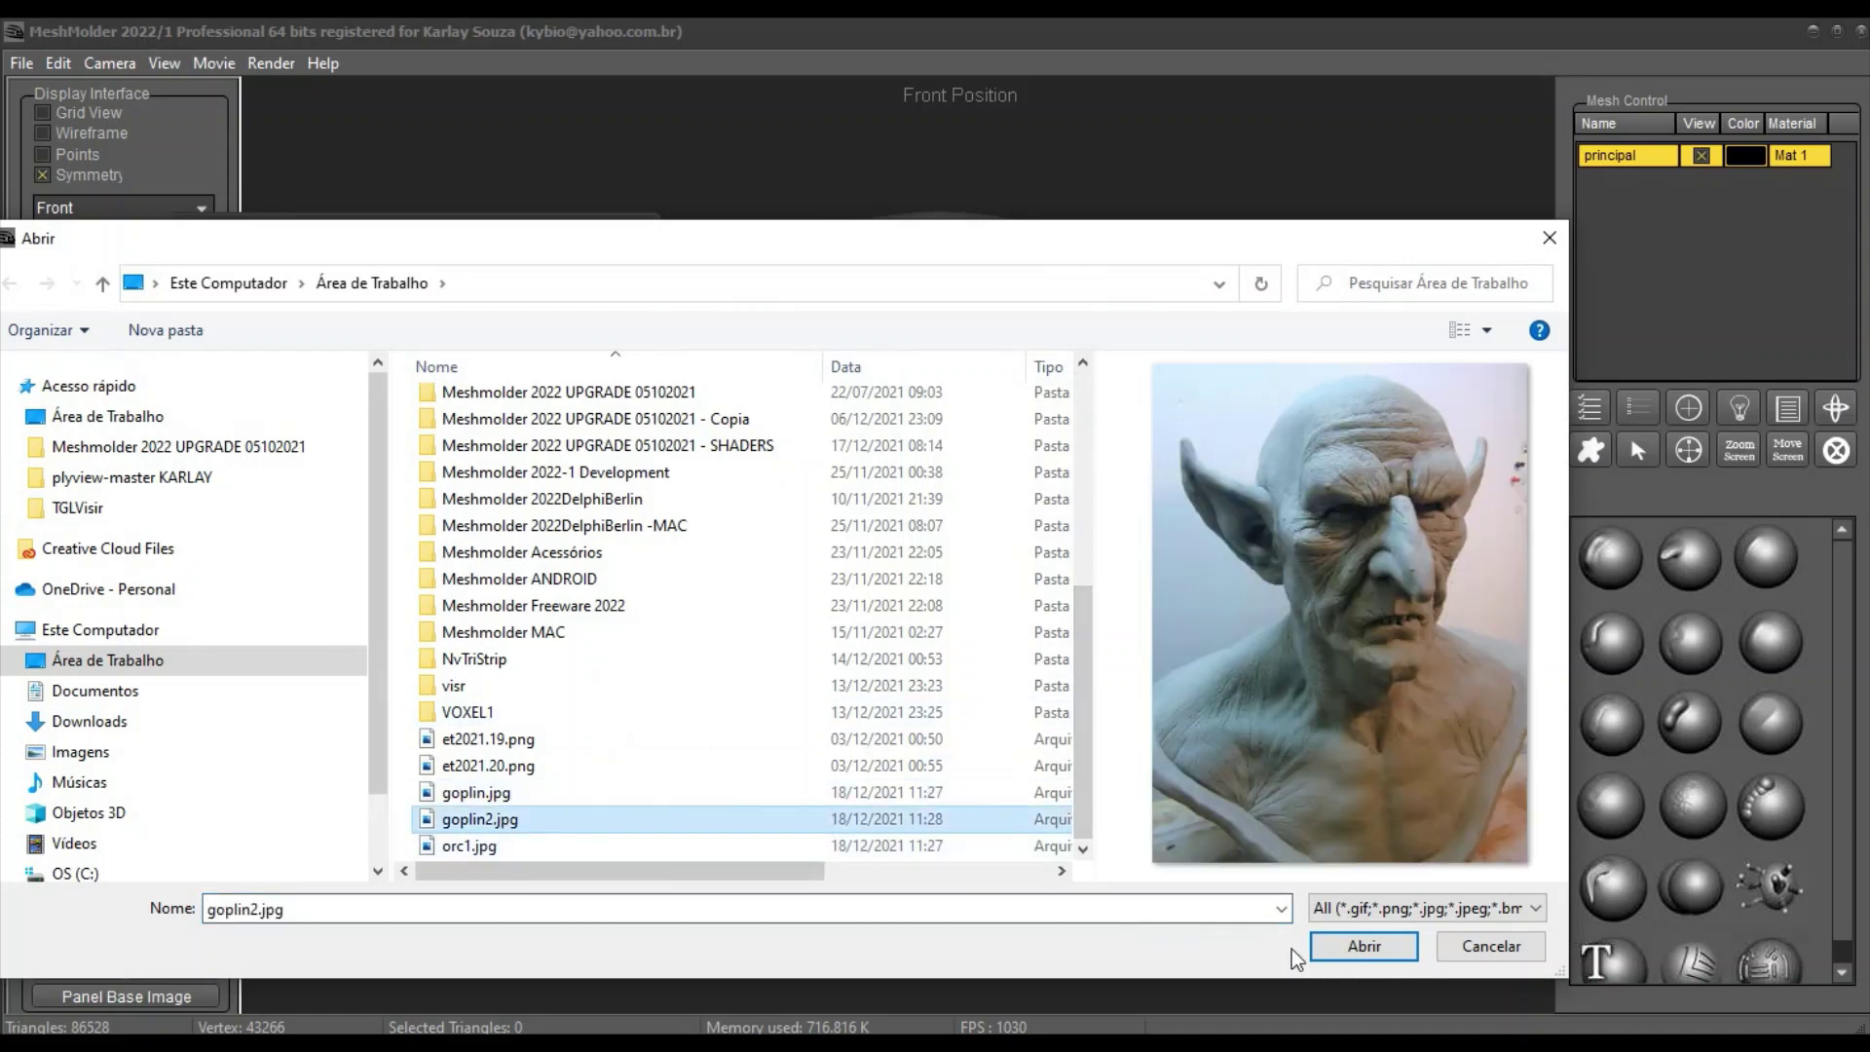
click(1325, 947)
drag(425, 231, 315, 194)
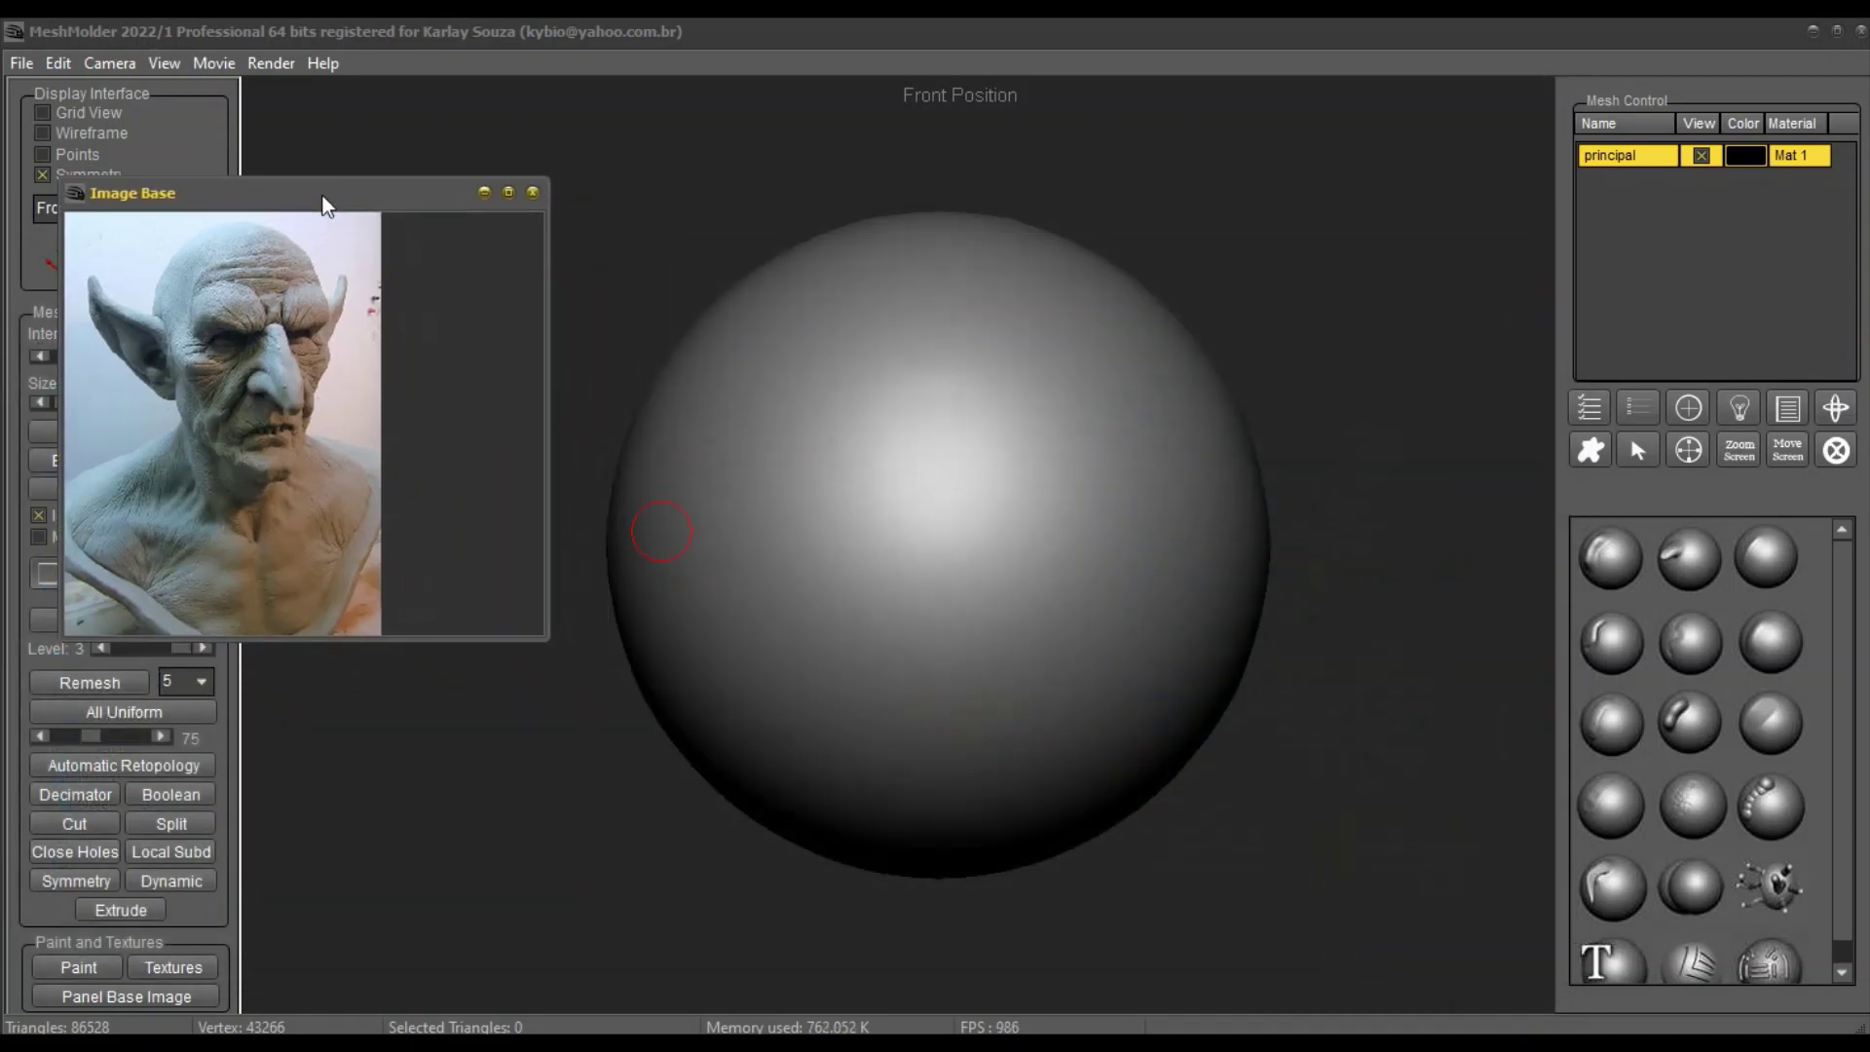
drag(518, 641, 506, 862)
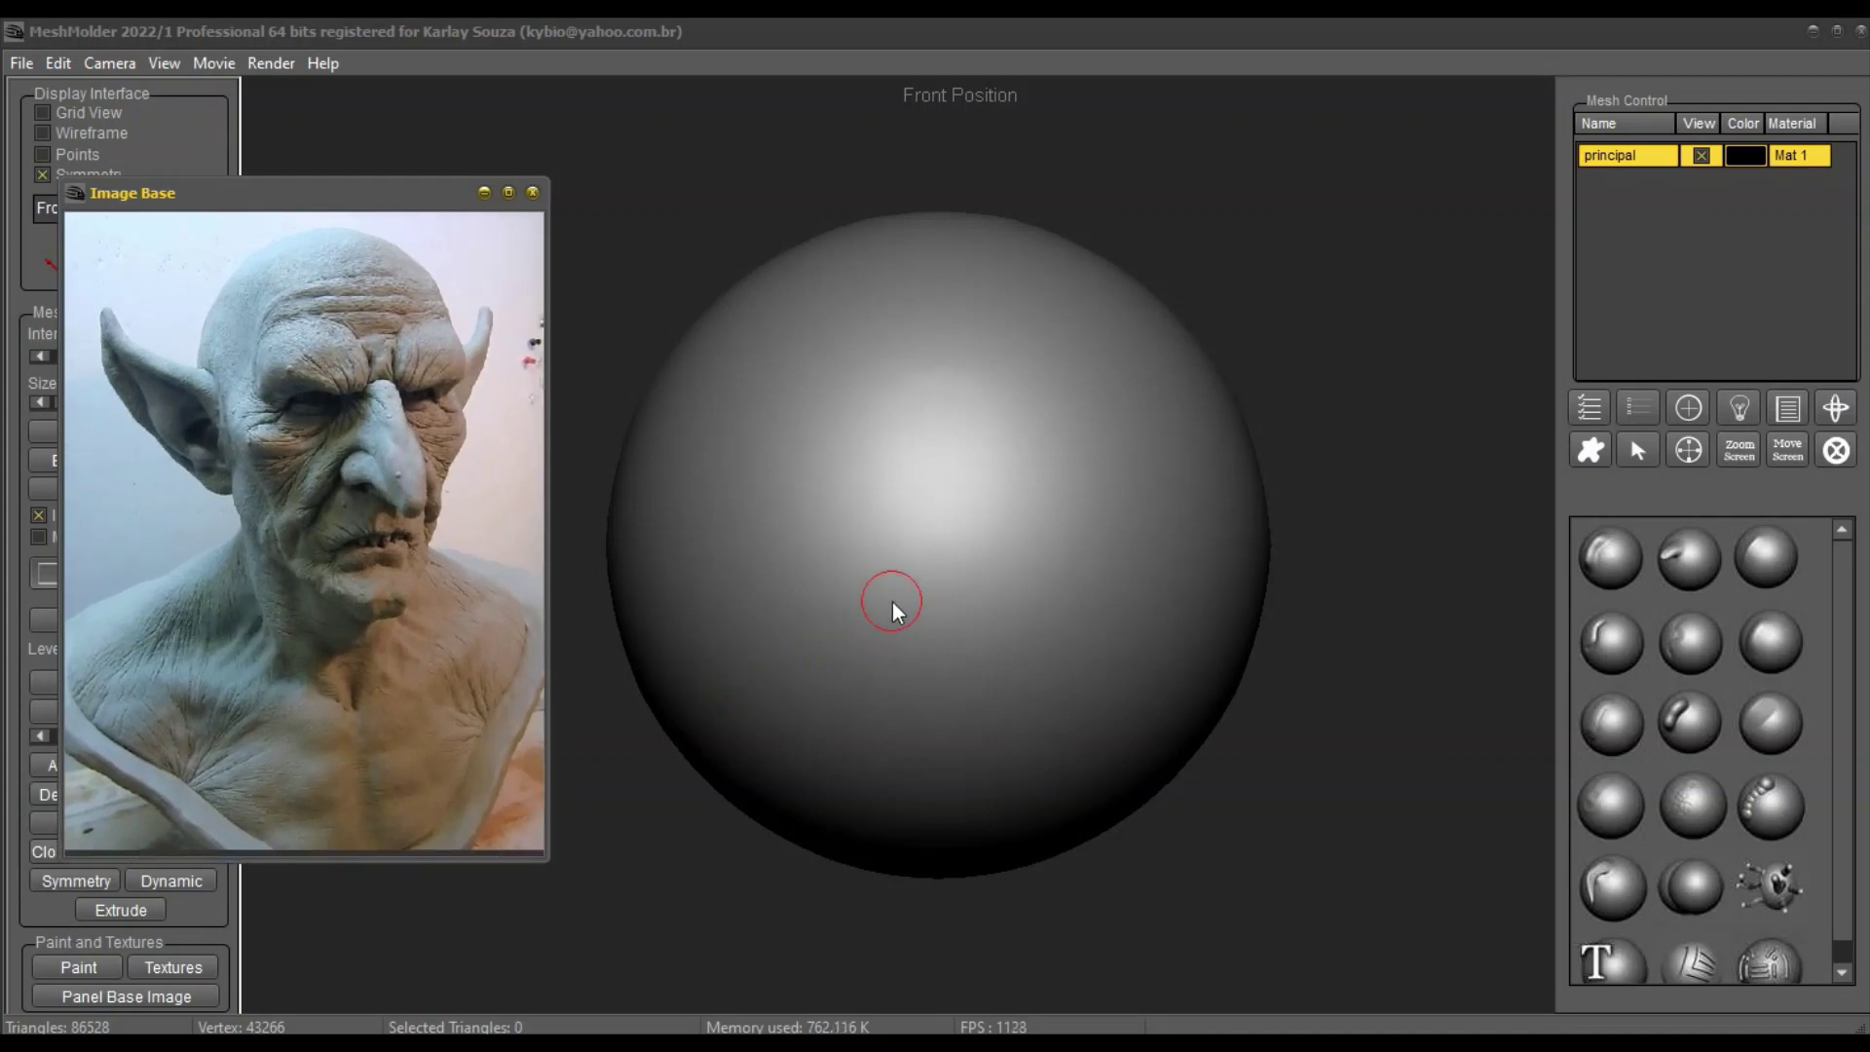
Step: With an enlarged move brush and the grid shown, pull the sphere's bottom down into a chin and its top up into a skull
scroll(931, 450, down, 5)
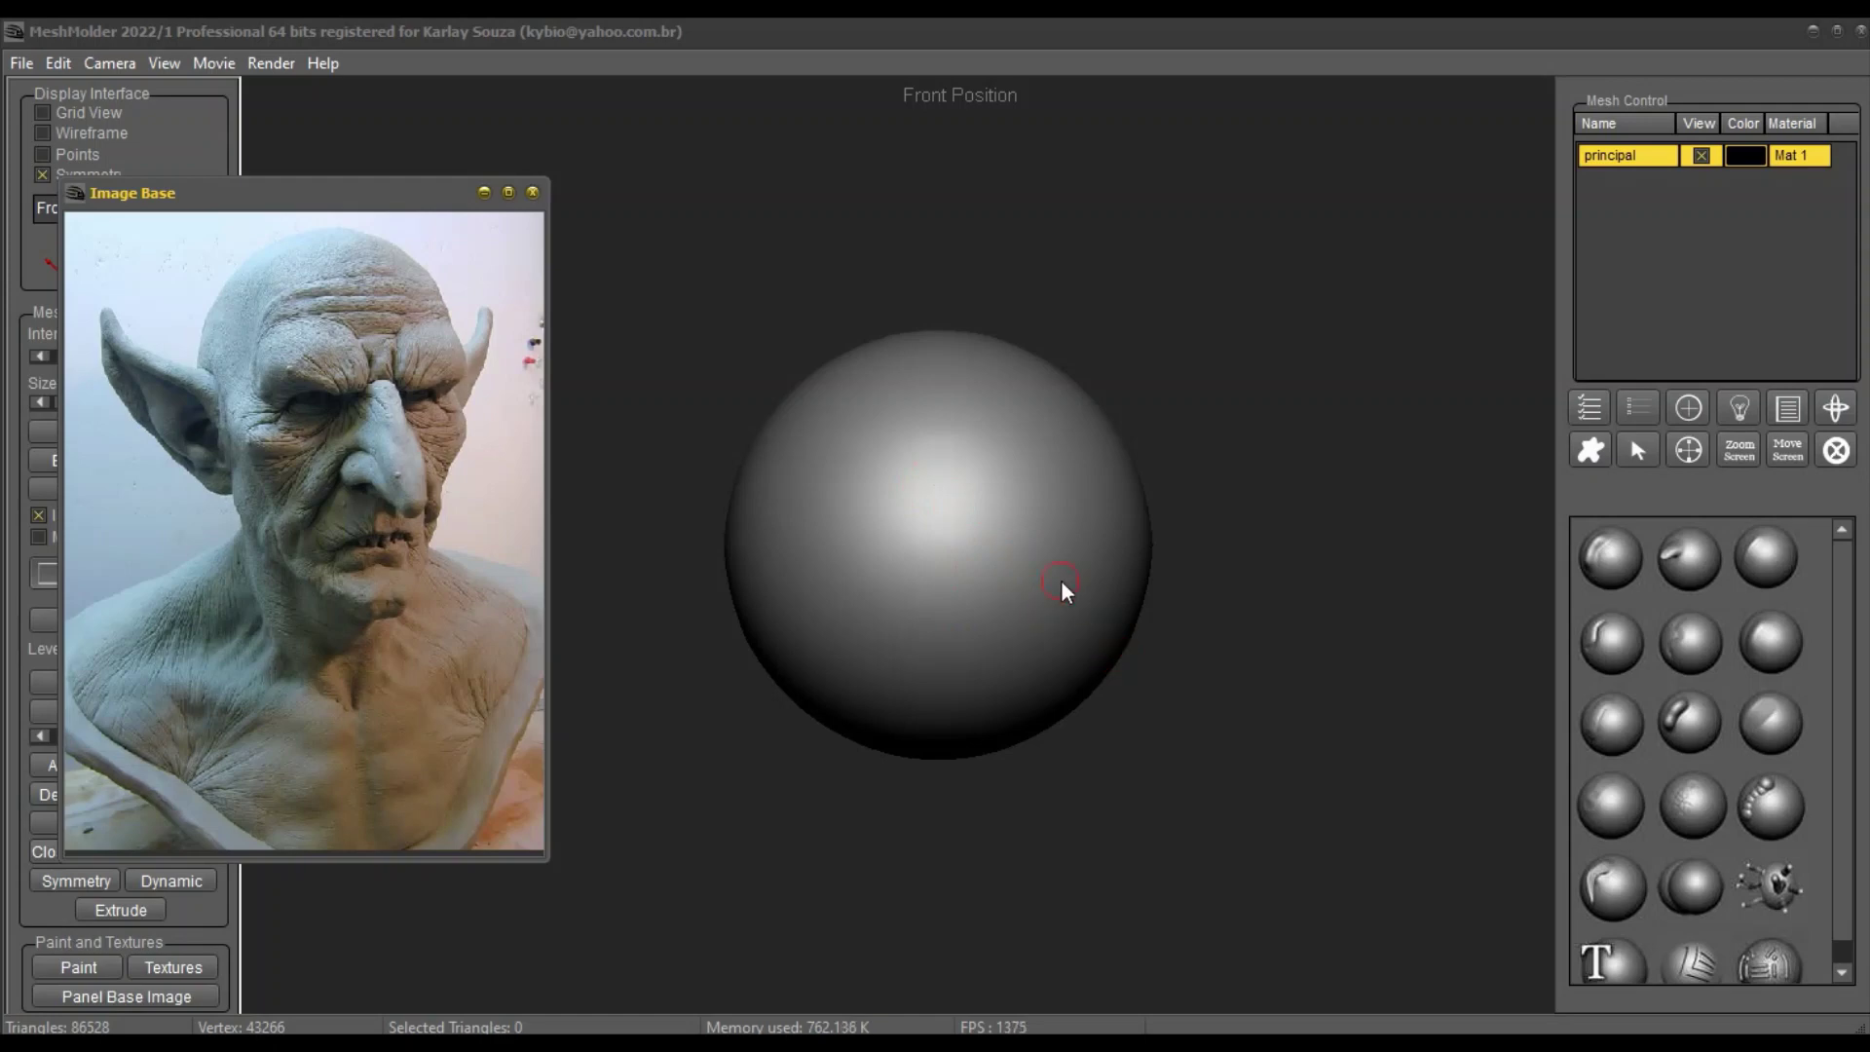
right_click(986, 545)
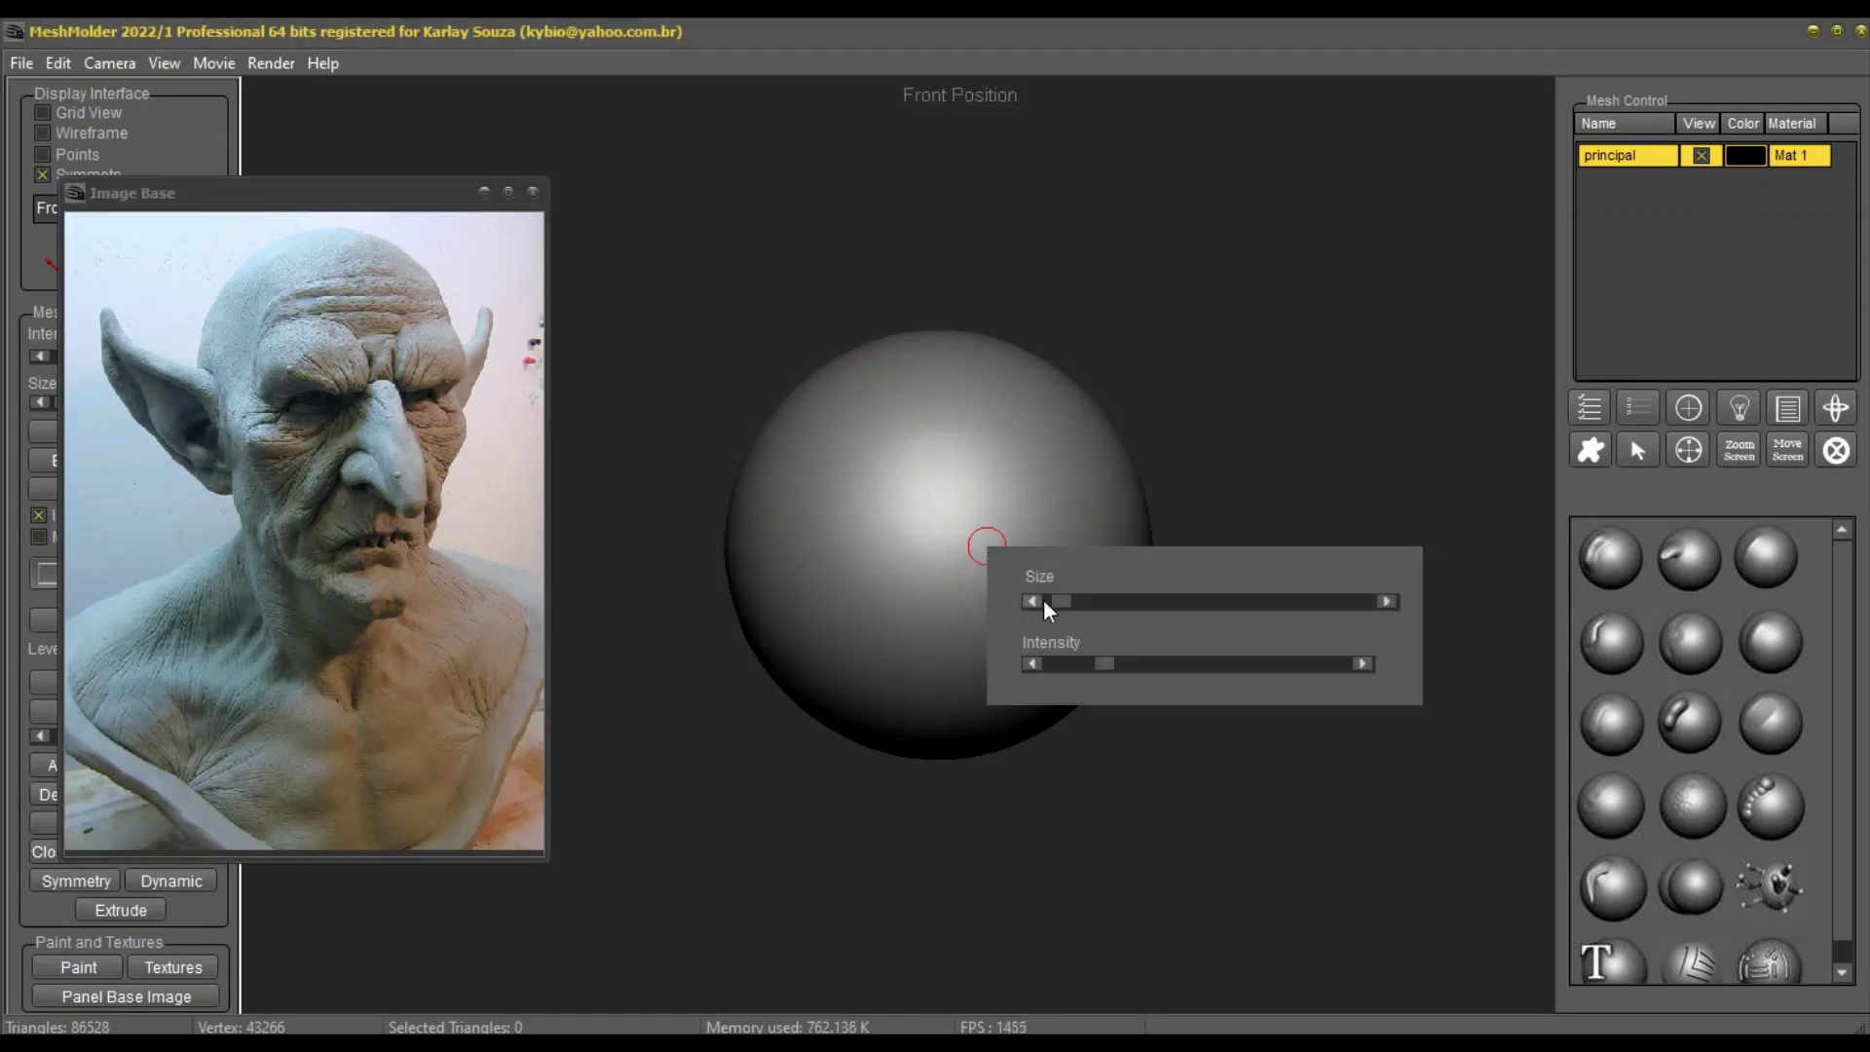
drag(1069, 609, 1143, 617)
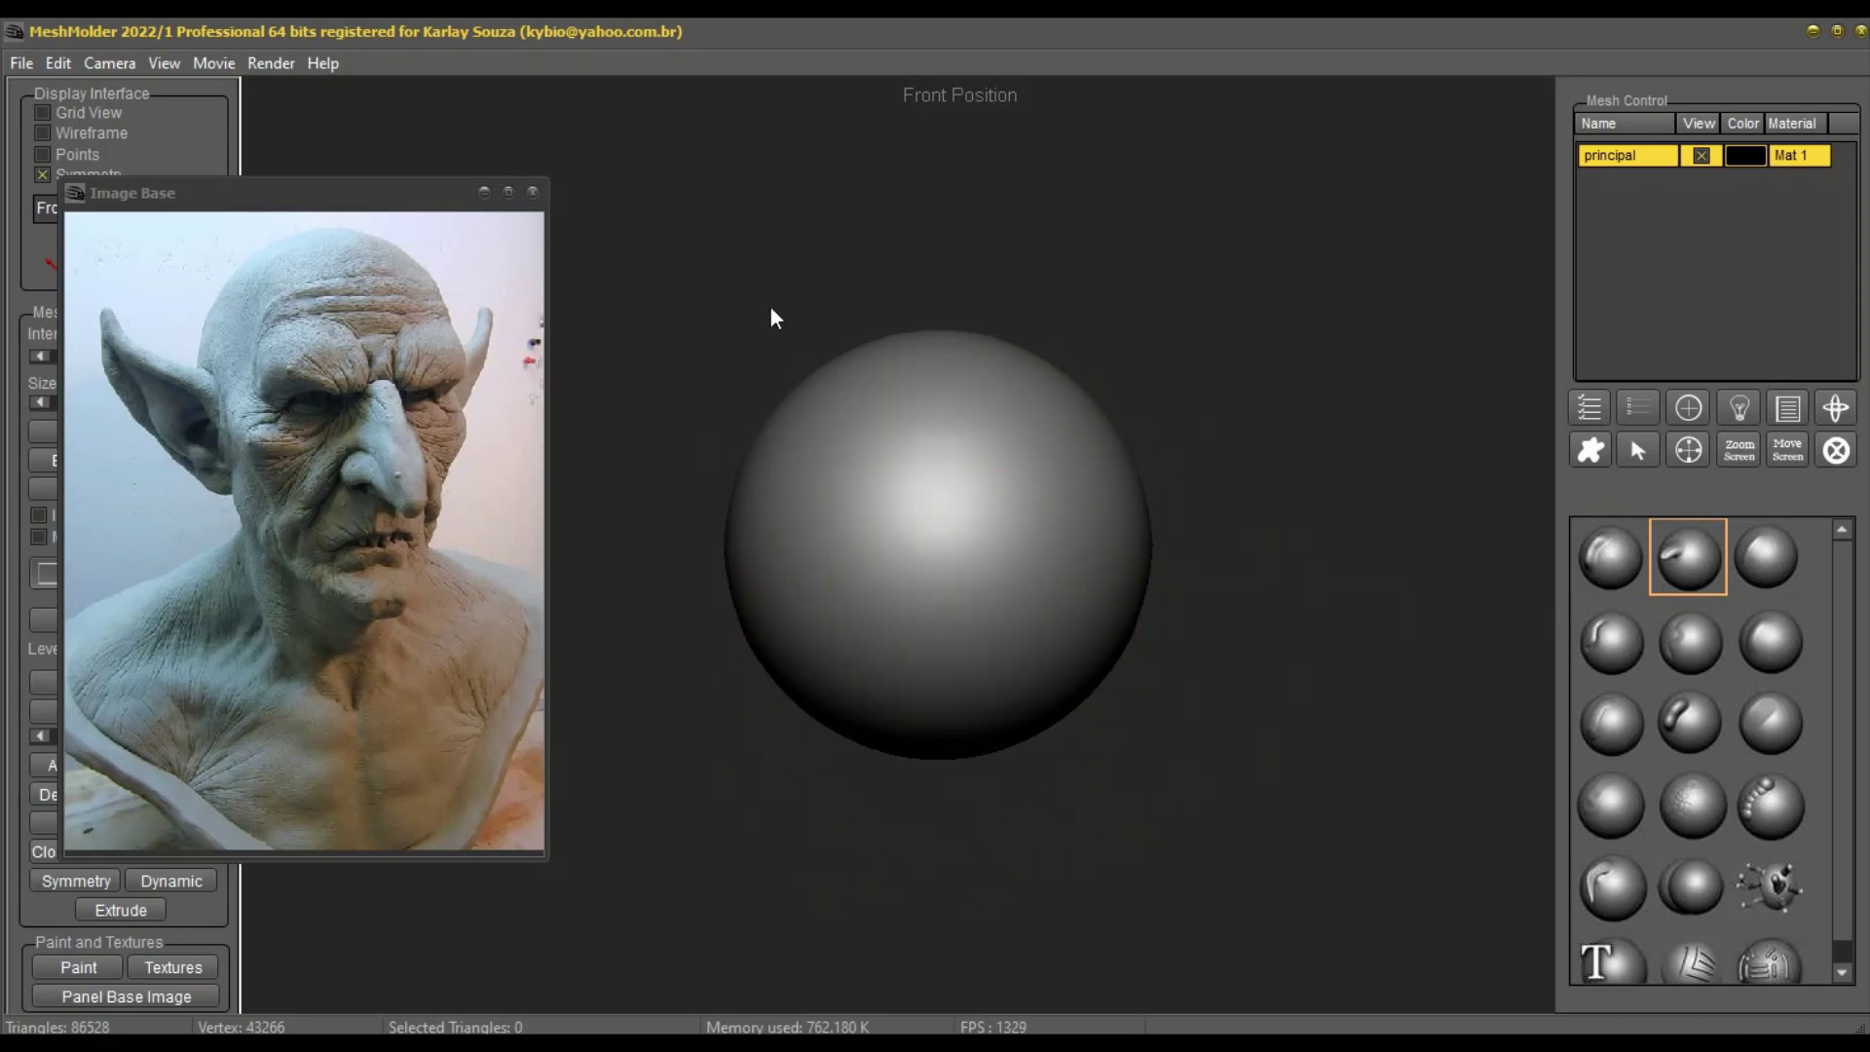
click(135, 113)
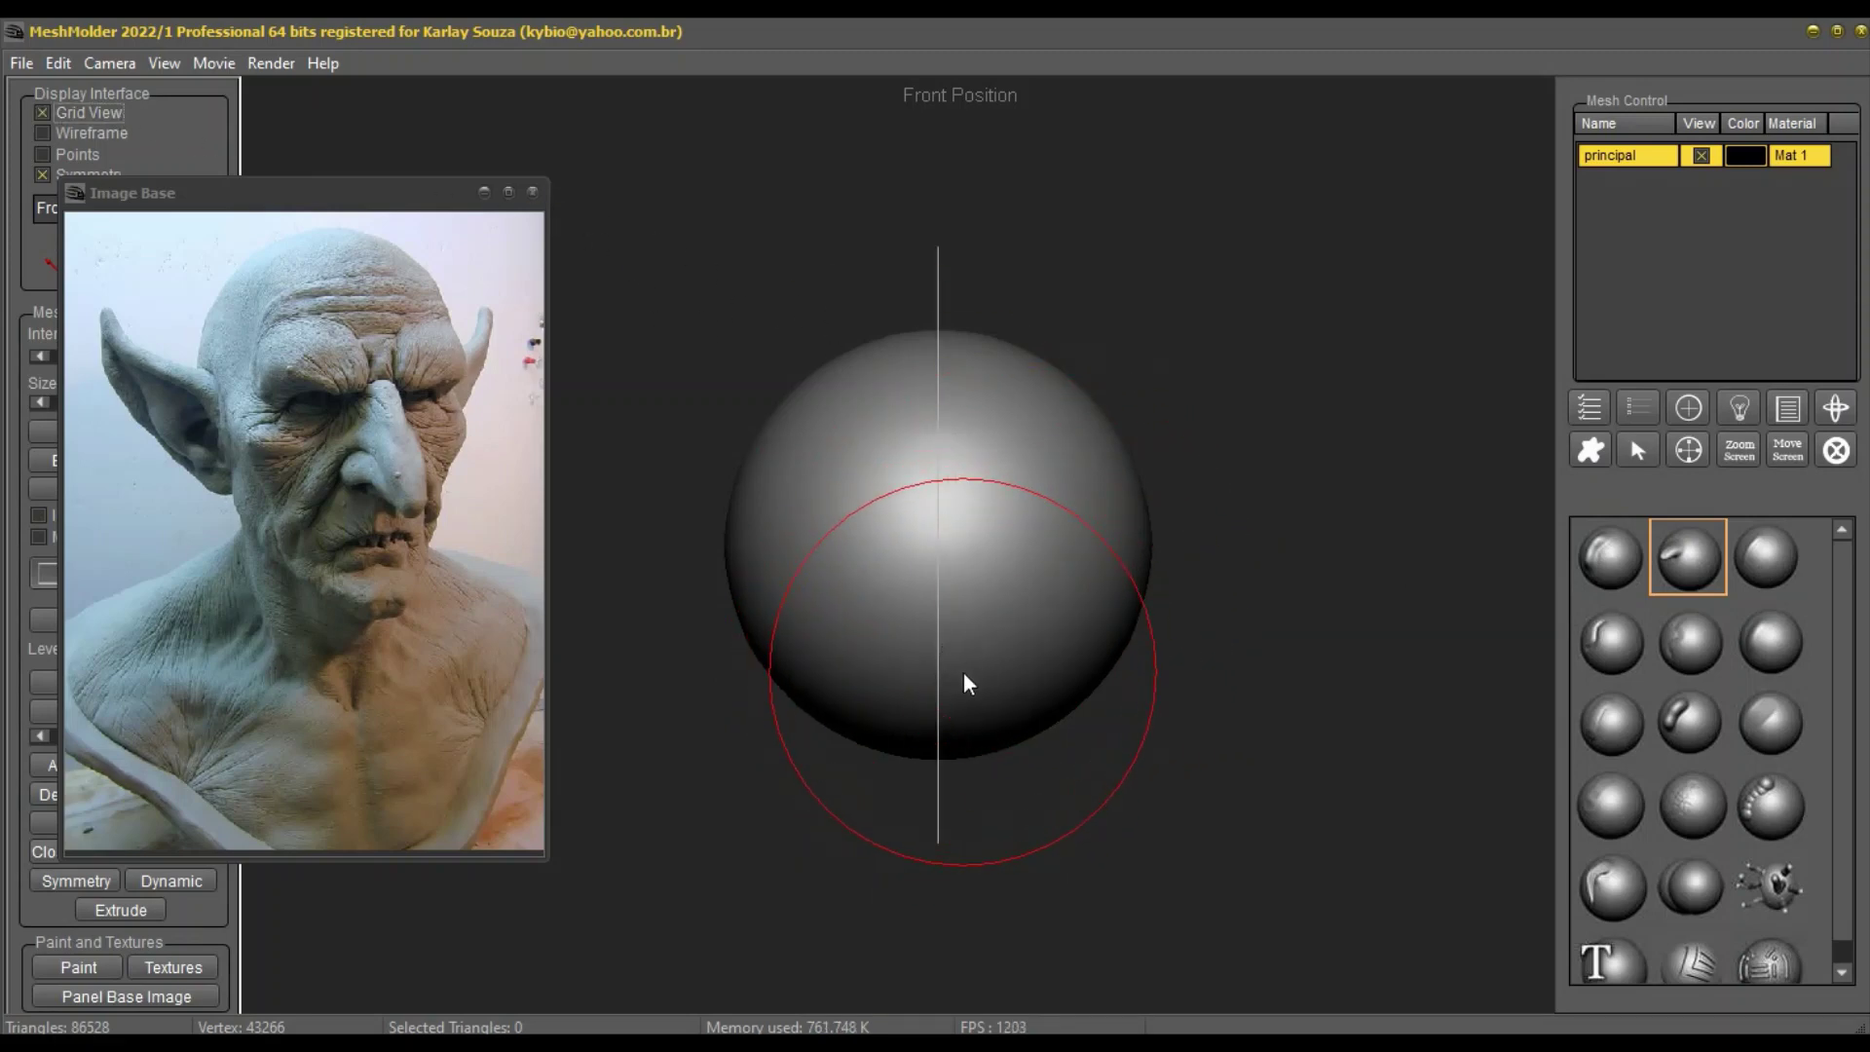
mouse_move(963, 670)
mouse_down()
mouse_move(966, 771)
mouse_move(984, 751)
mouse_up()
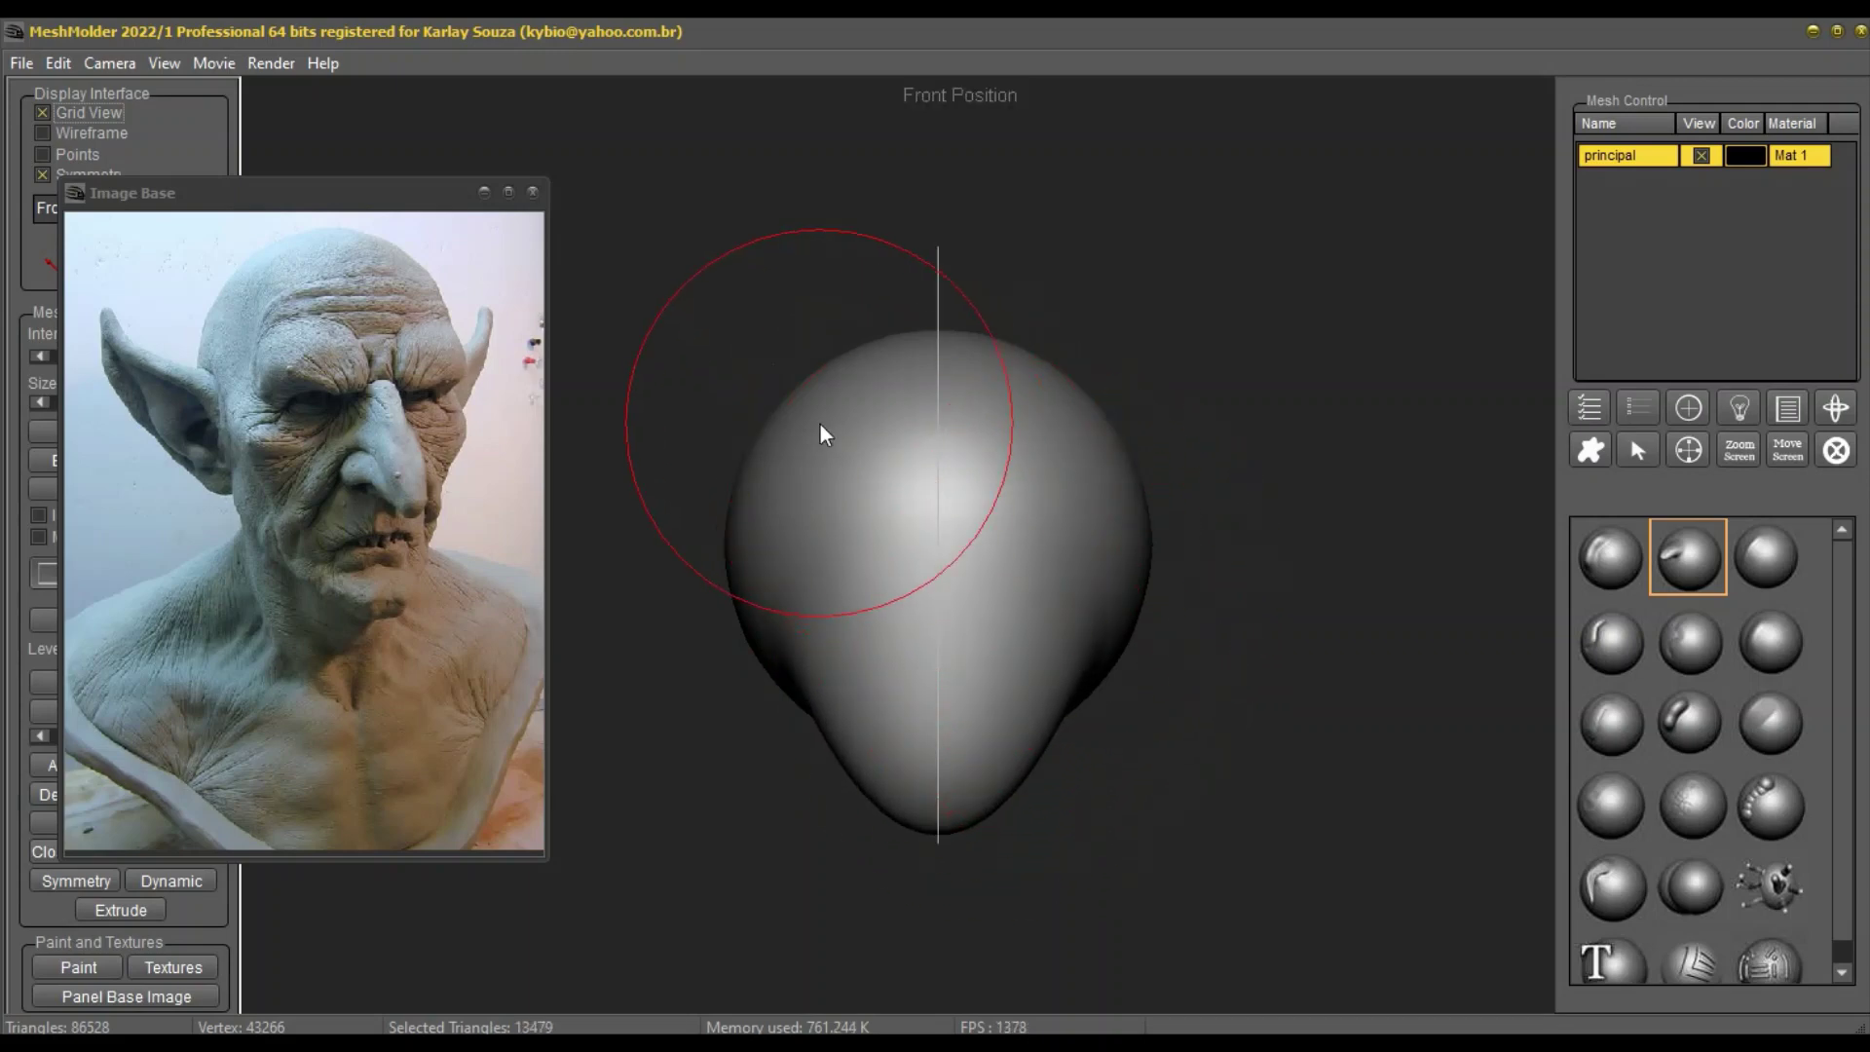
right_click(922, 388)
mouse_move(948, 358)
mouse_down()
mouse_move(950, 327)
mouse_move(1052, 336)
mouse_up()
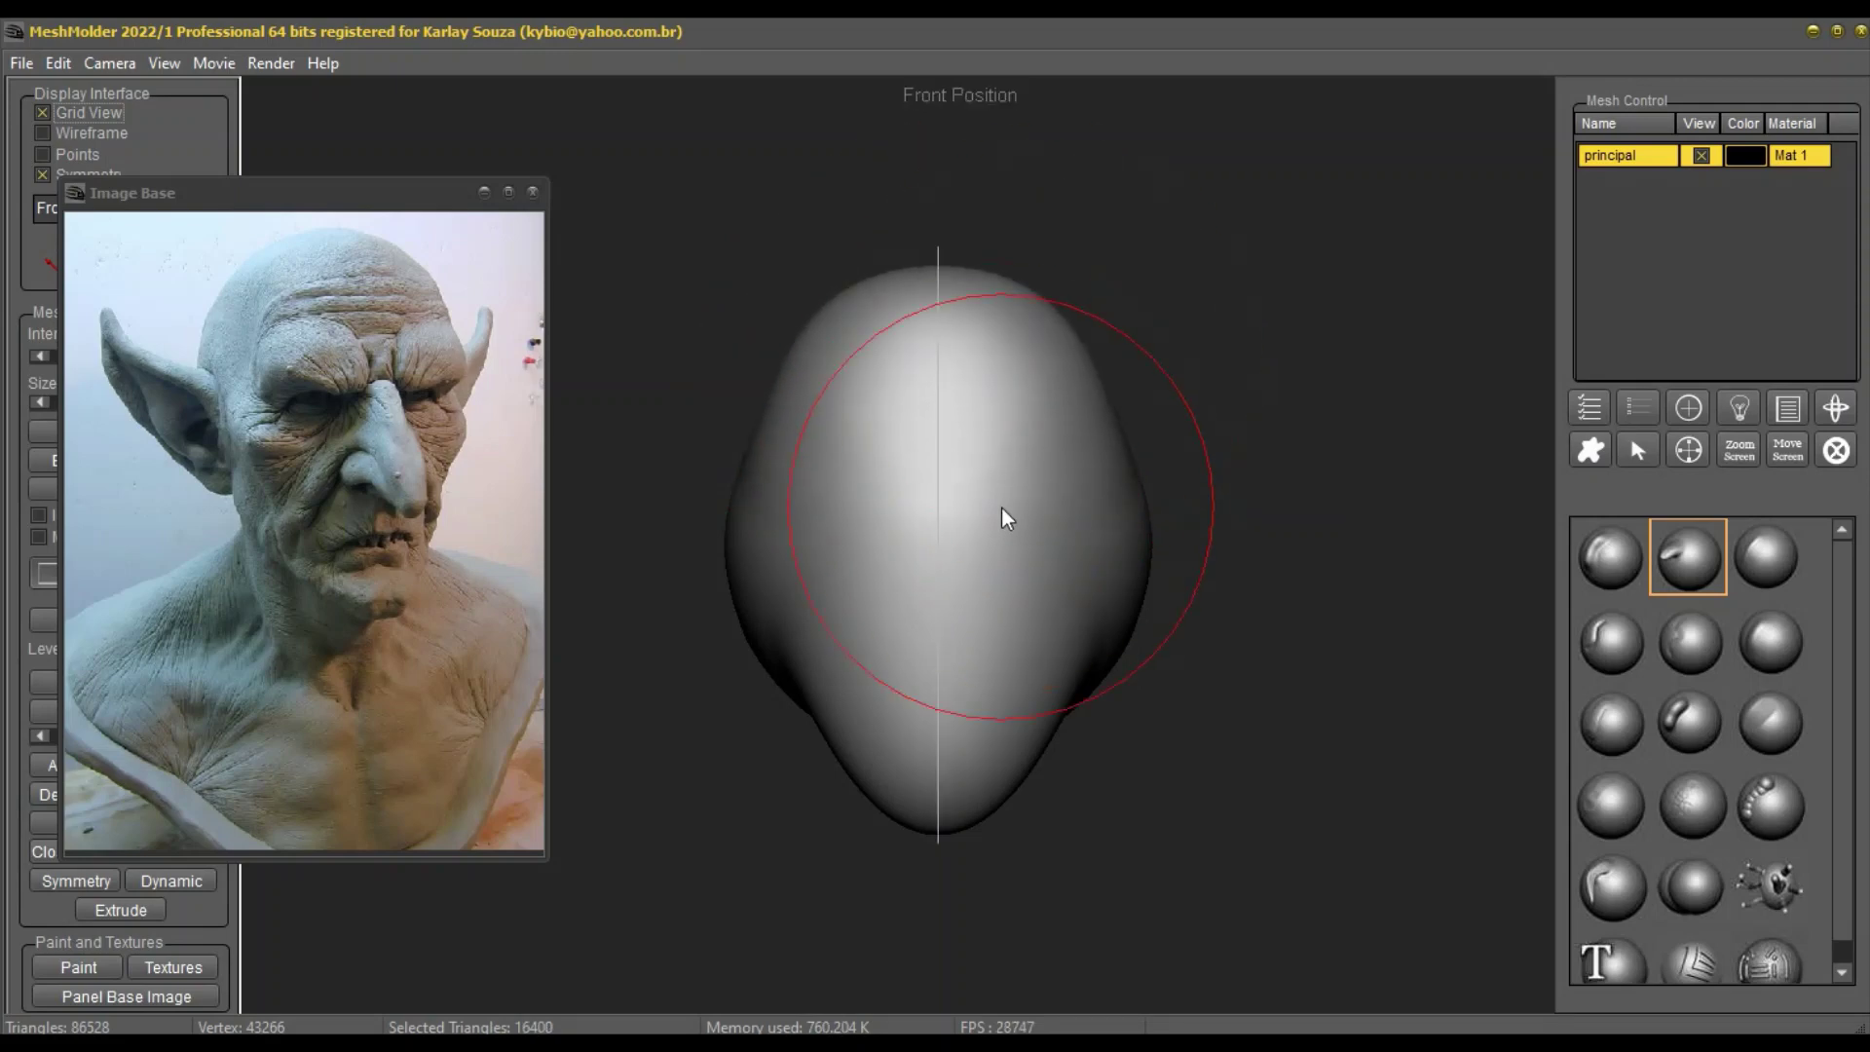
Step: Build up the upper back of the skull in side view, filling the dip behind the crown and pulling the cranium outward
middle_drag(1023, 506, 935, 506)
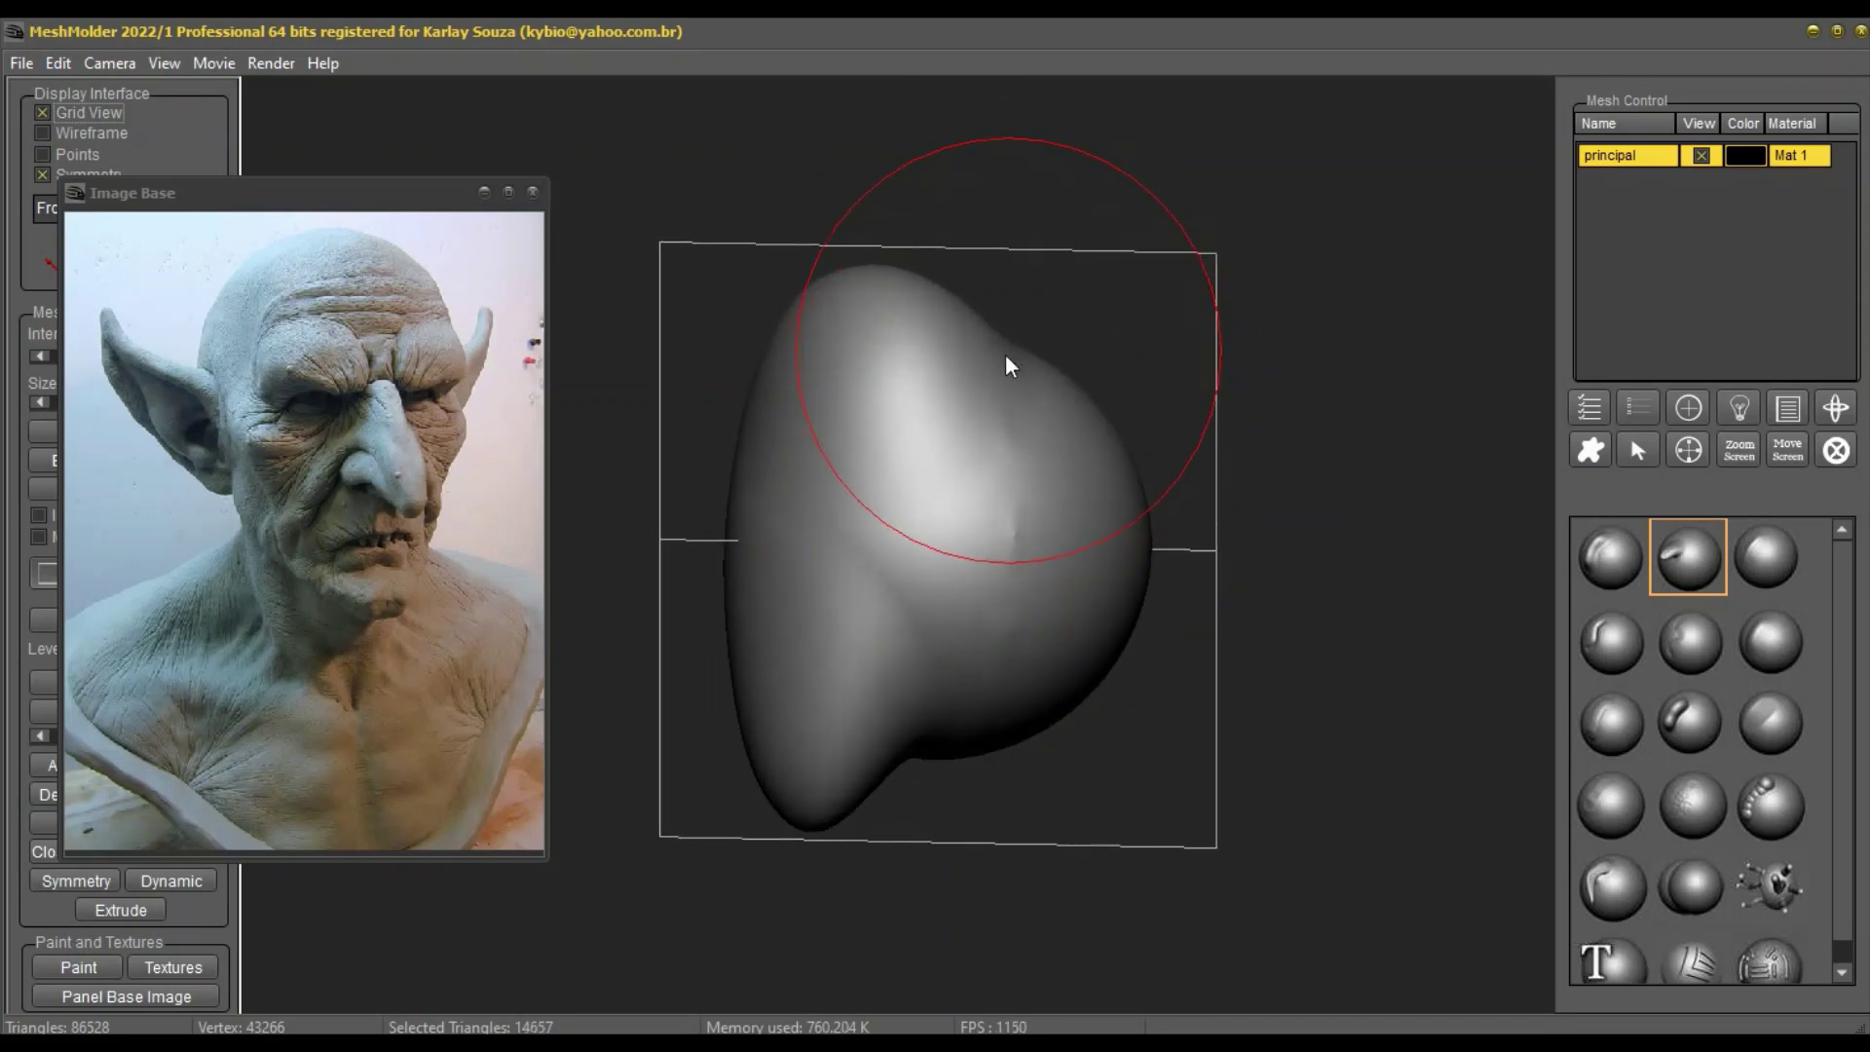
middle_drag(1005, 354, 978, 357)
right_drag(1127, 430, 1043, 594)
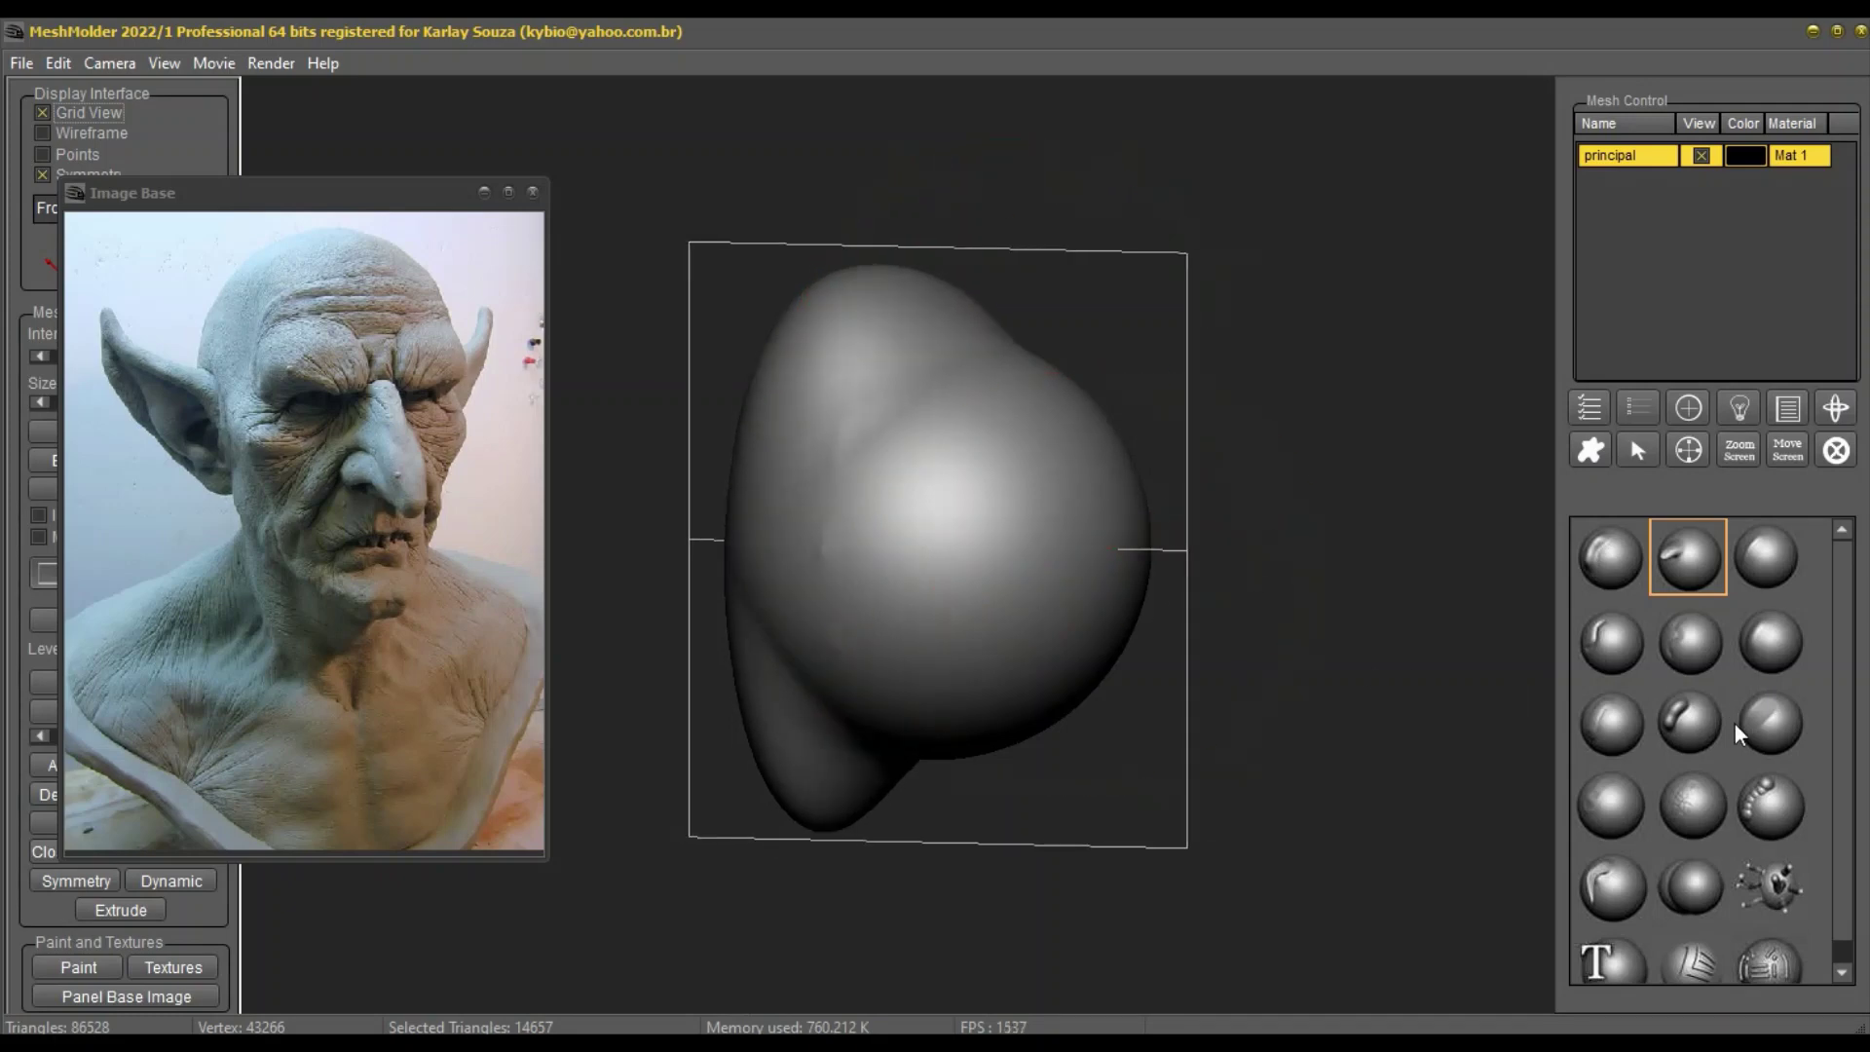
click(1709, 723)
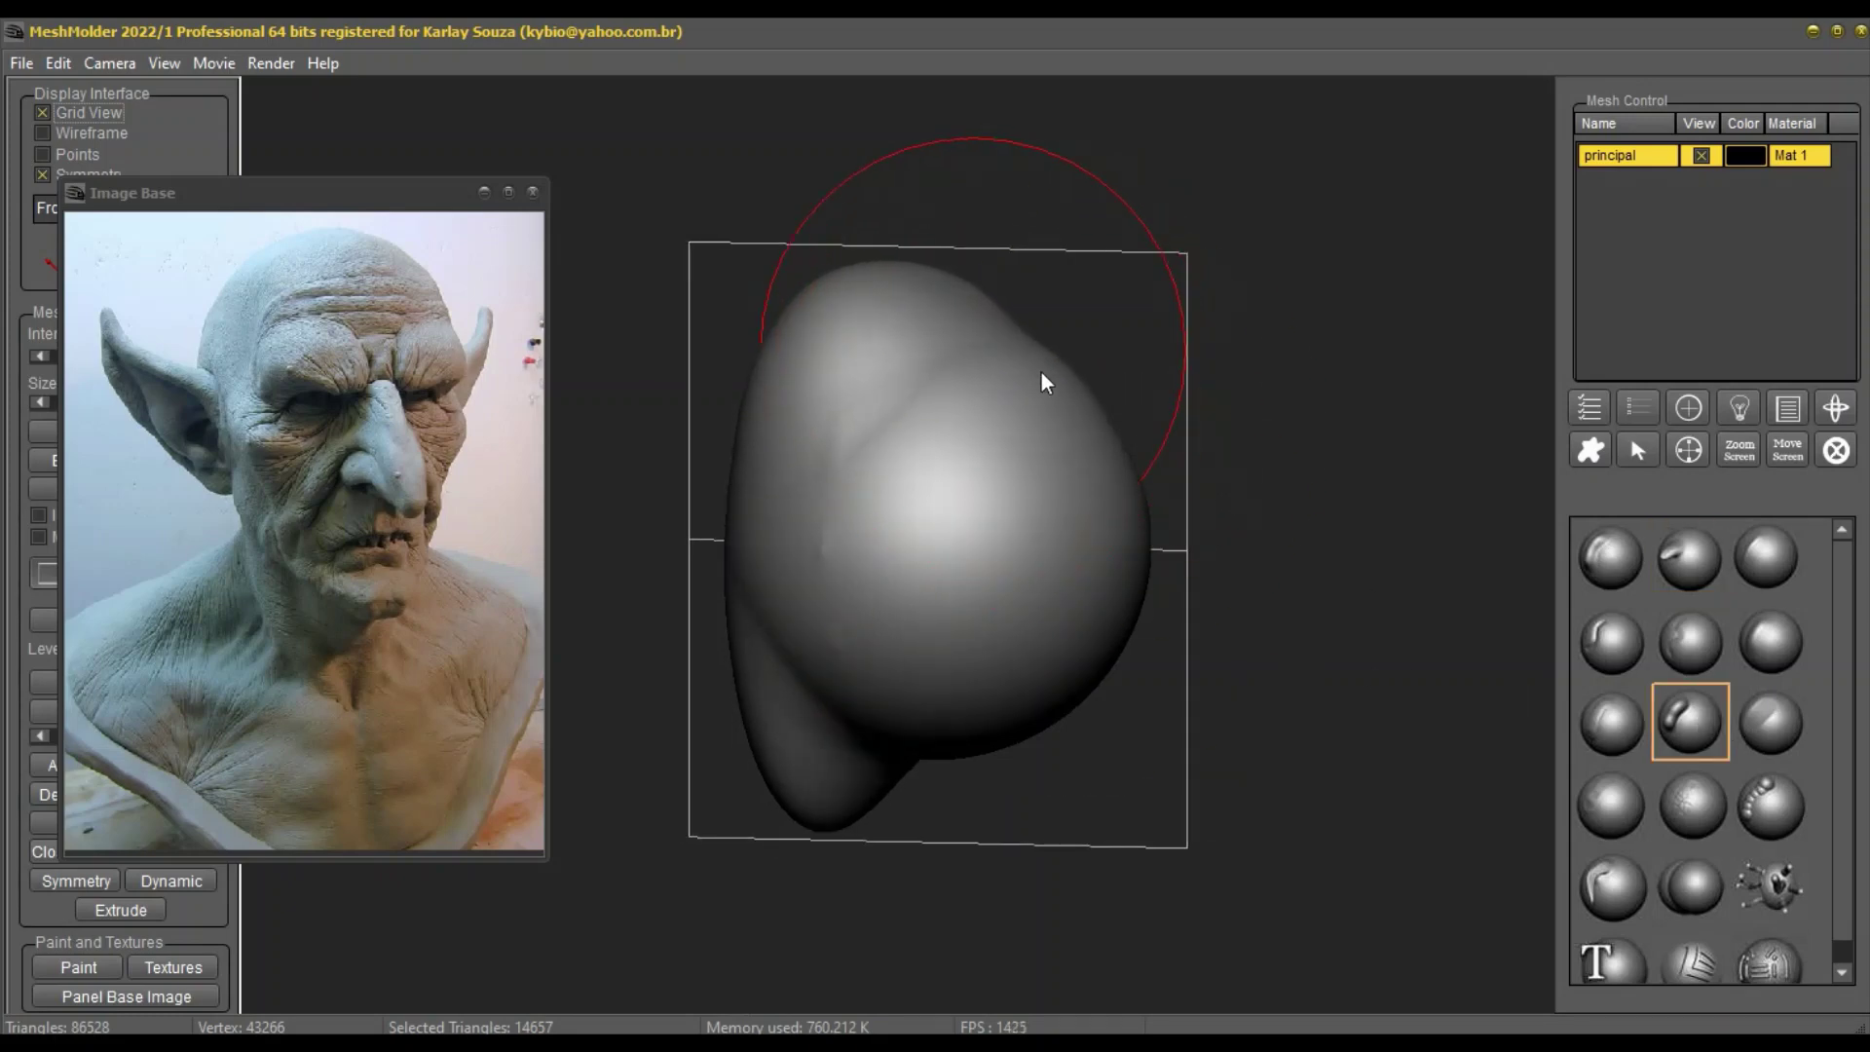
mouse_move(1021, 349)
right_down()
mouse_move(1159, 569)
mouse_move(1190, 573)
mouse_move(1136, 556)
mouse_move(1090, 582)
mouse_move(1120, 552)
right_up()
click(1688, 558)
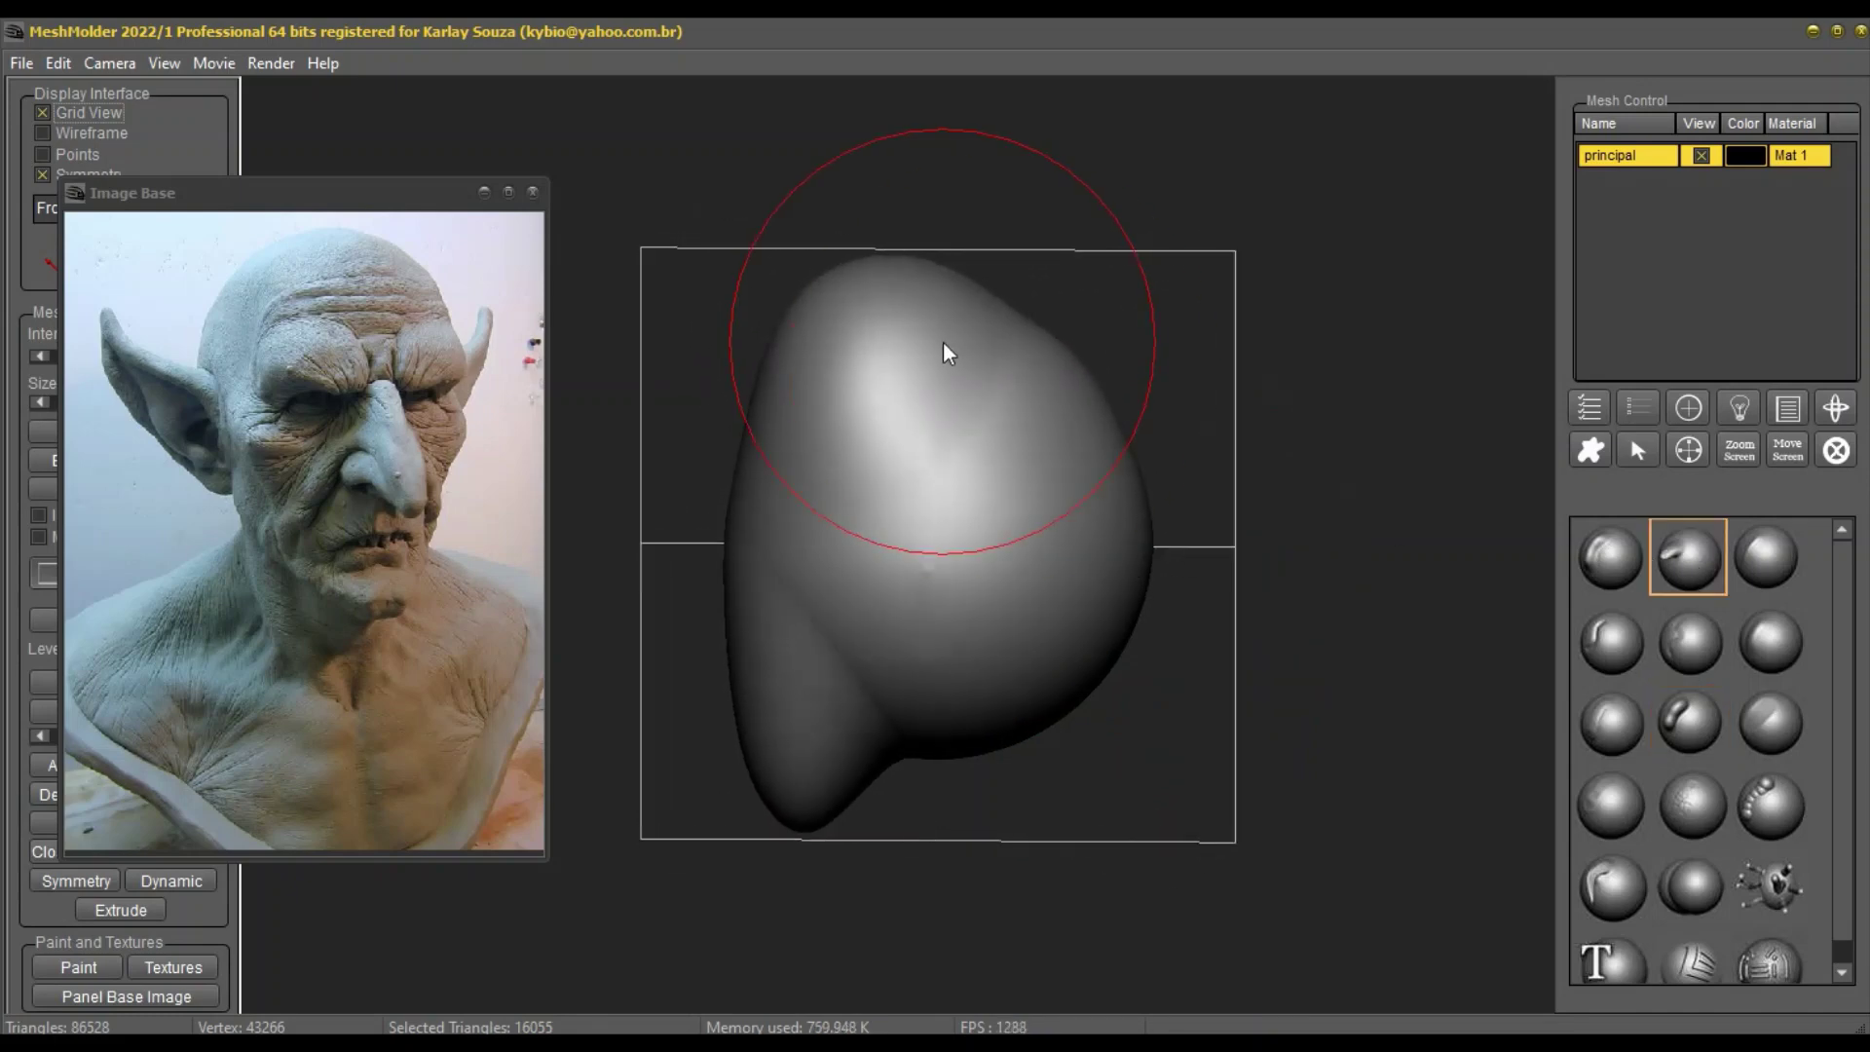
right_drag(1034, 319, 1028, 316)
drag(1021, 322, 1039, 305)
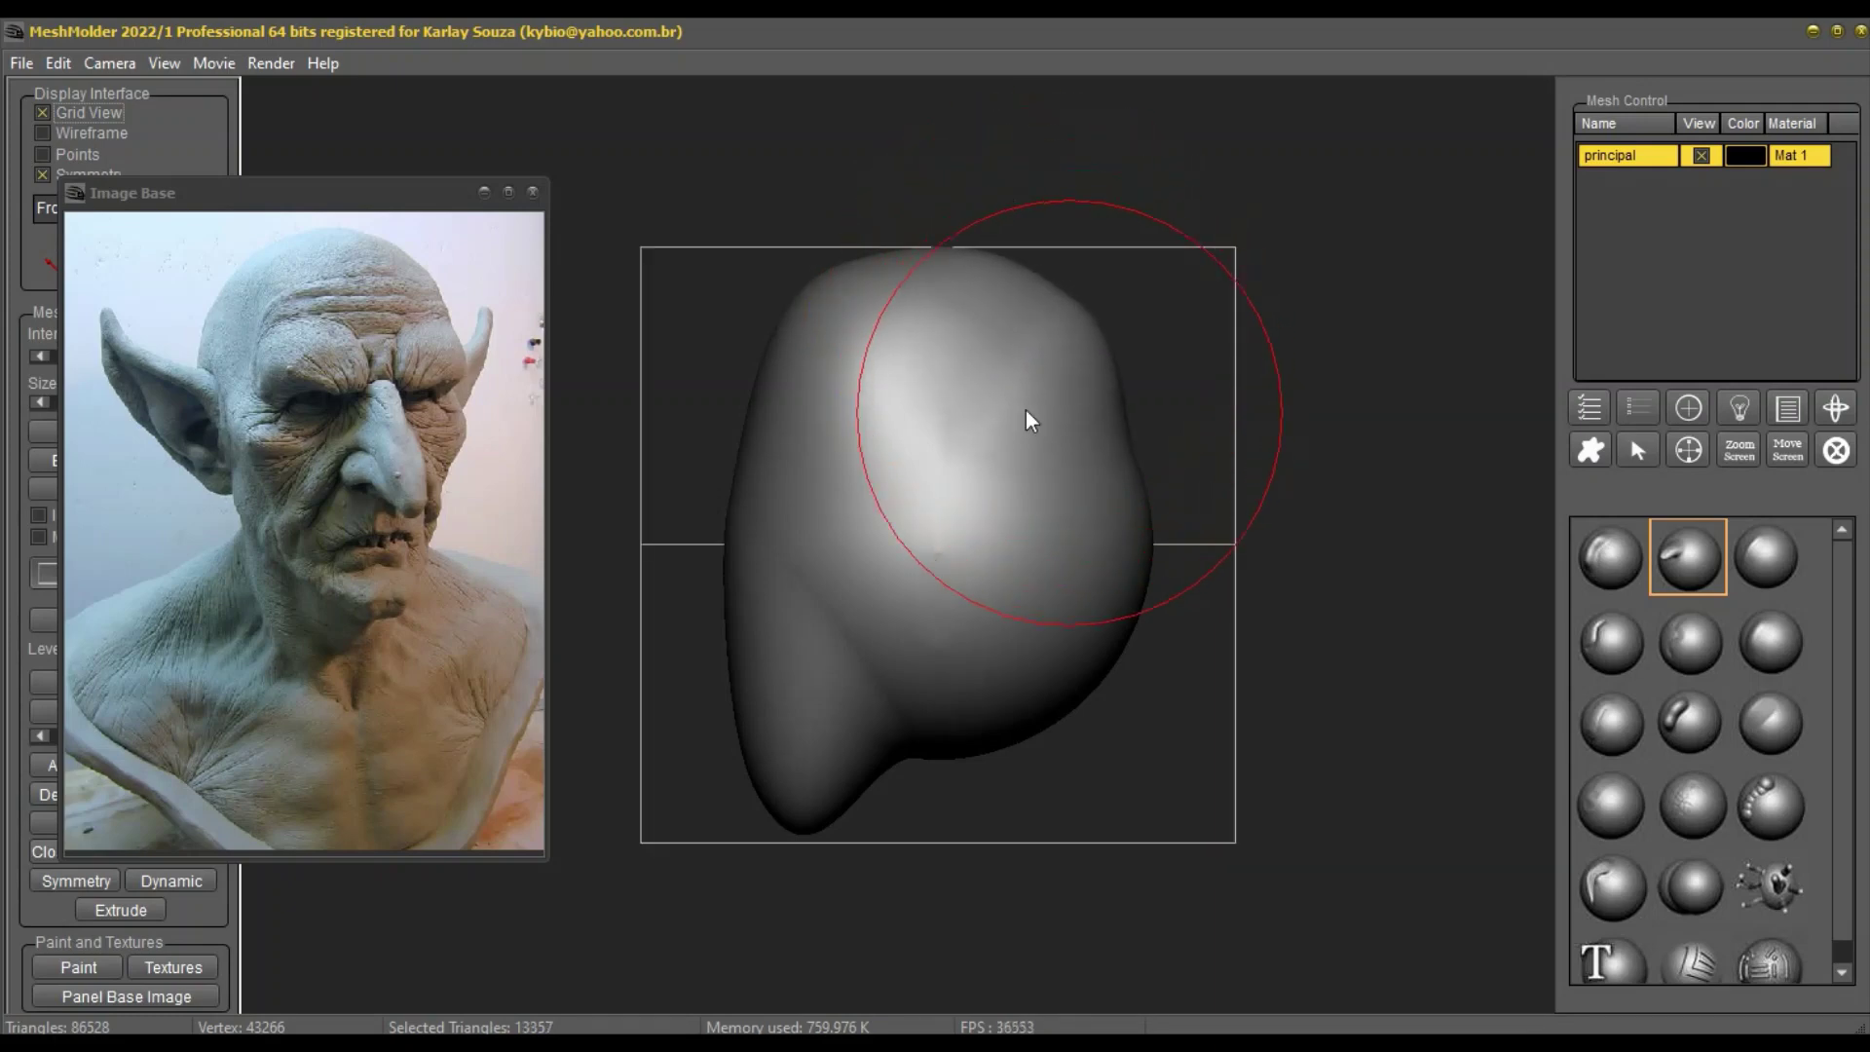
Step: Hide the grid, push the skull's underside up, and round out the back of the head with a smaller move brush
click(109, 115)
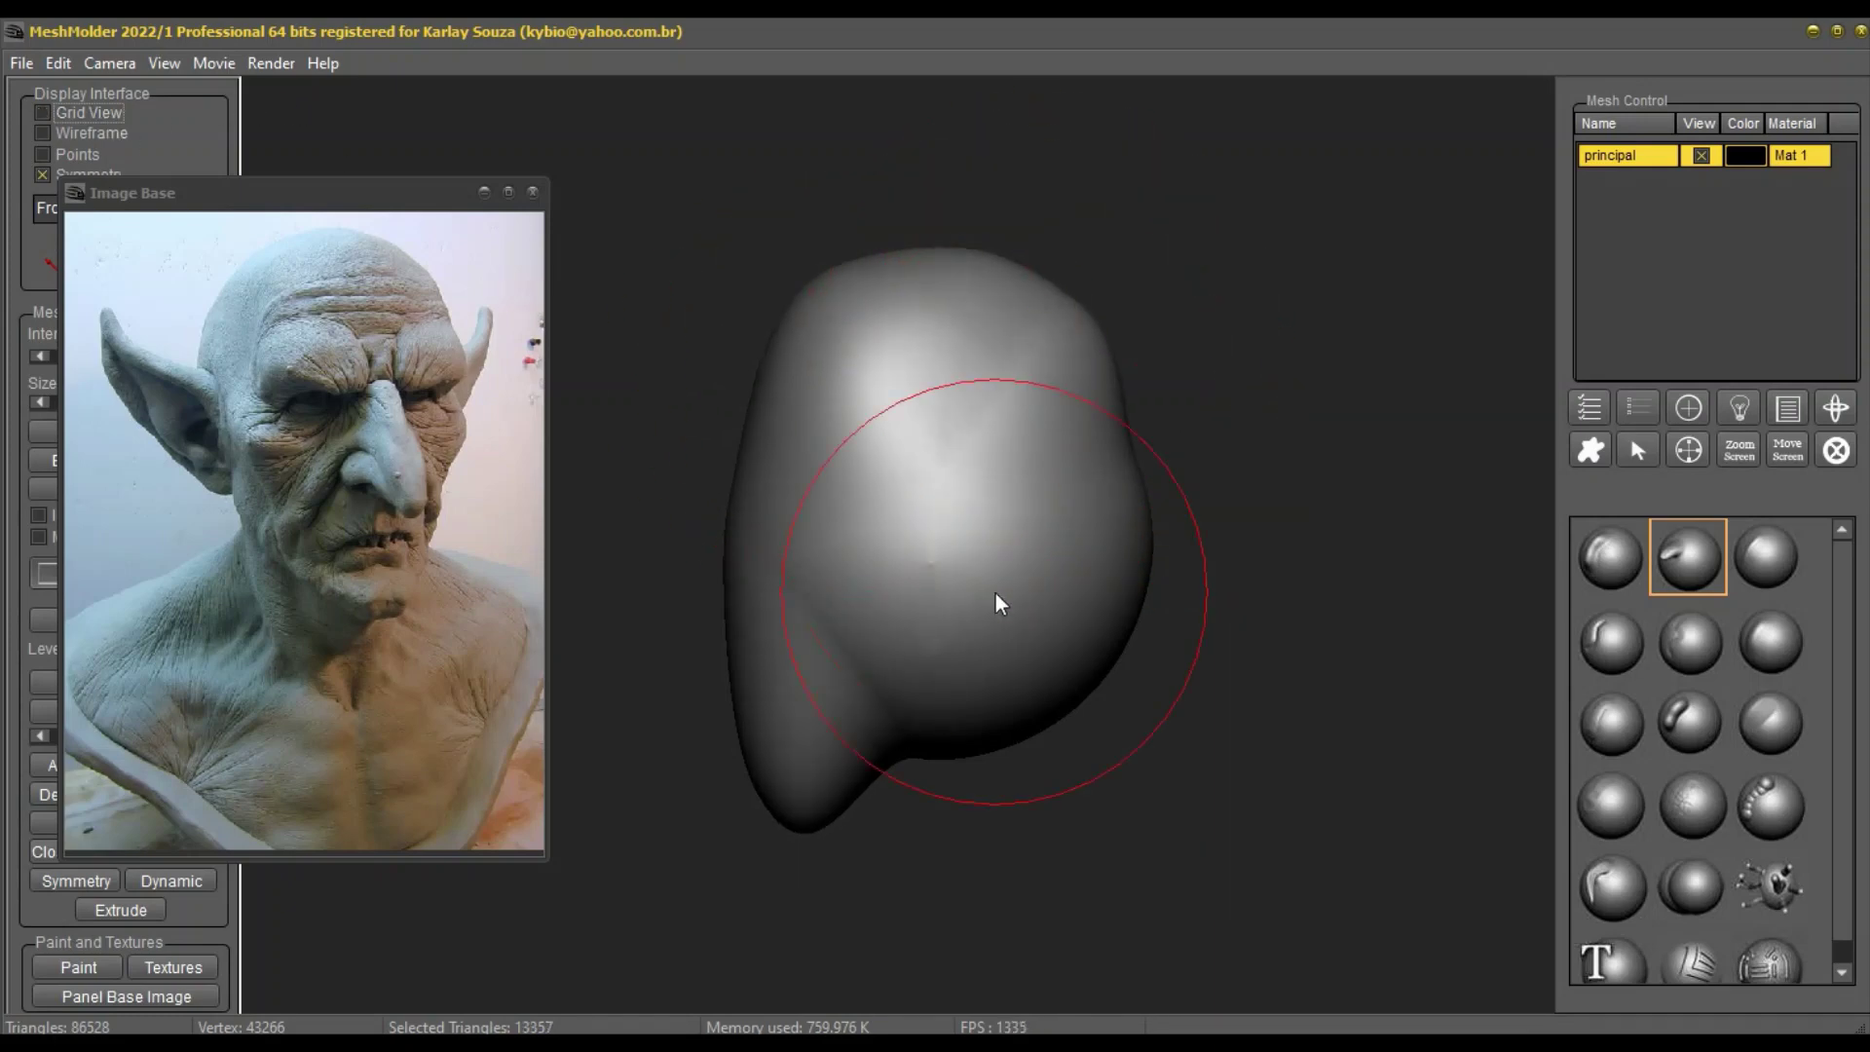
drag(1007, 725, 1008, 696)
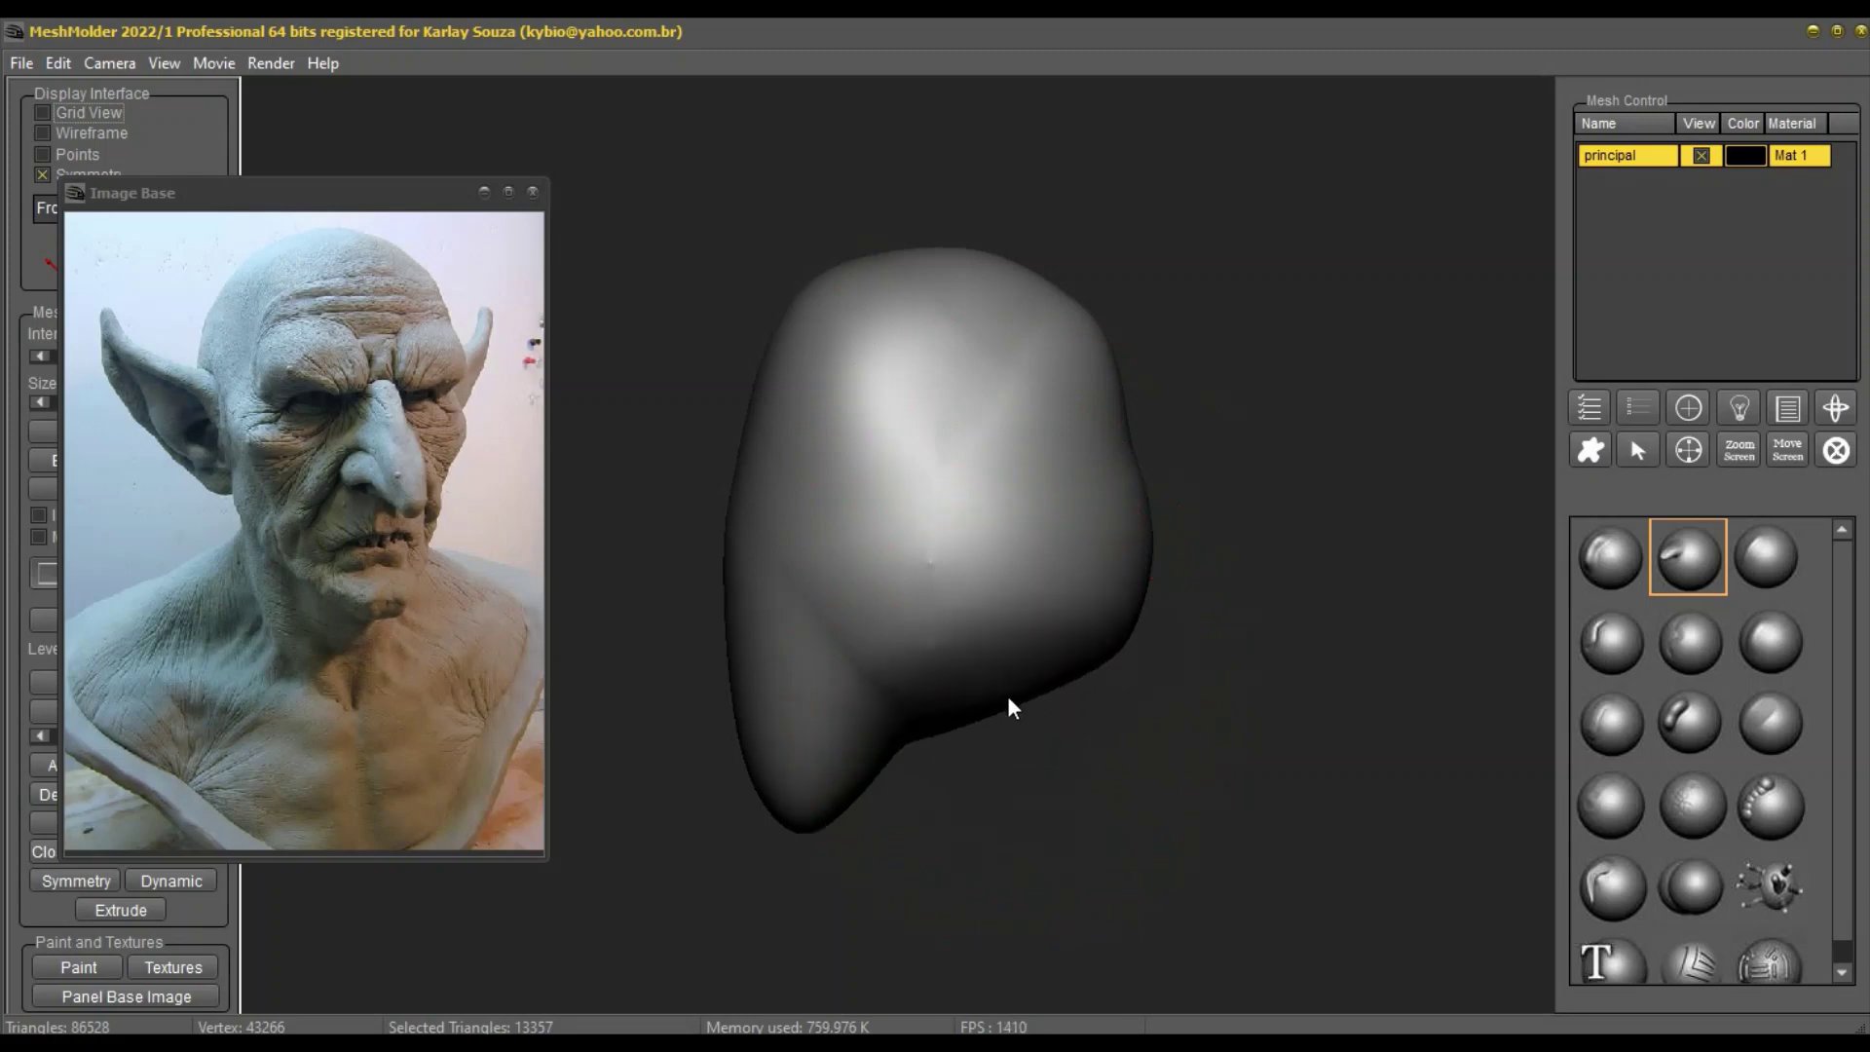
right_click(1115, 425)
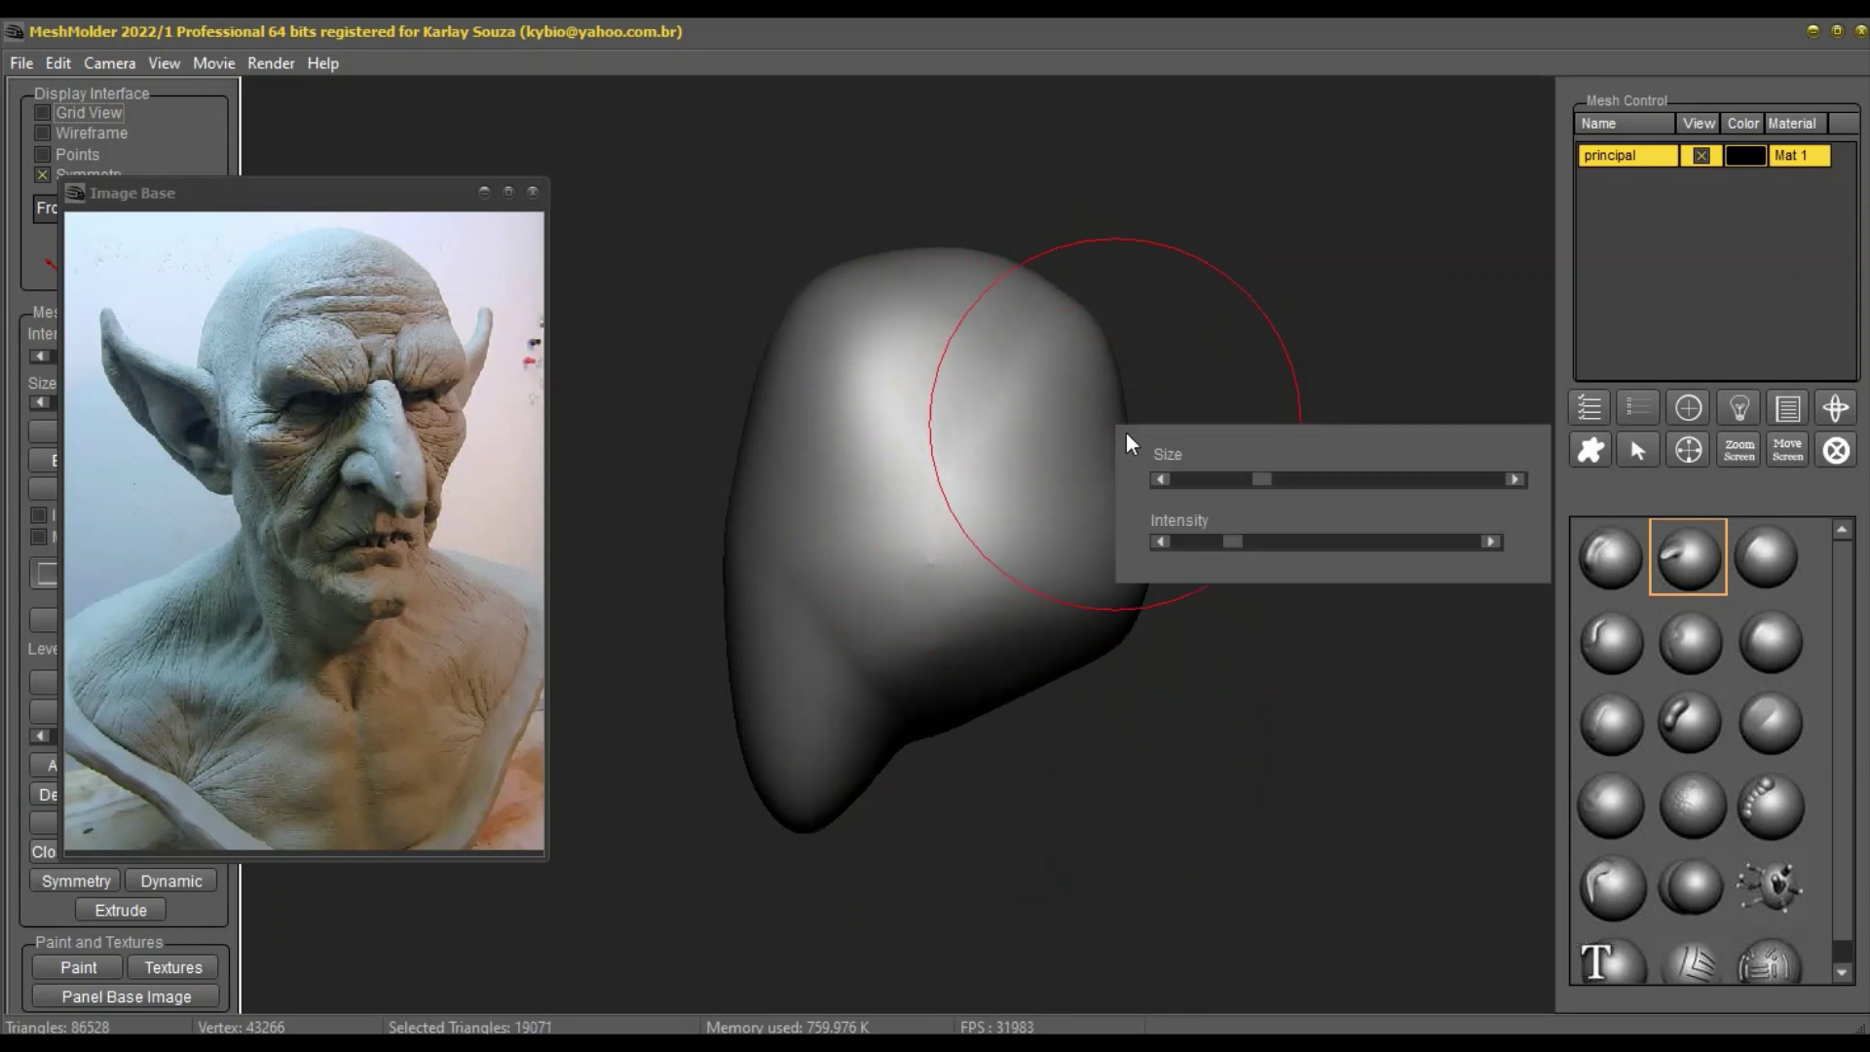
drag(1265, 479, 1241, 479)
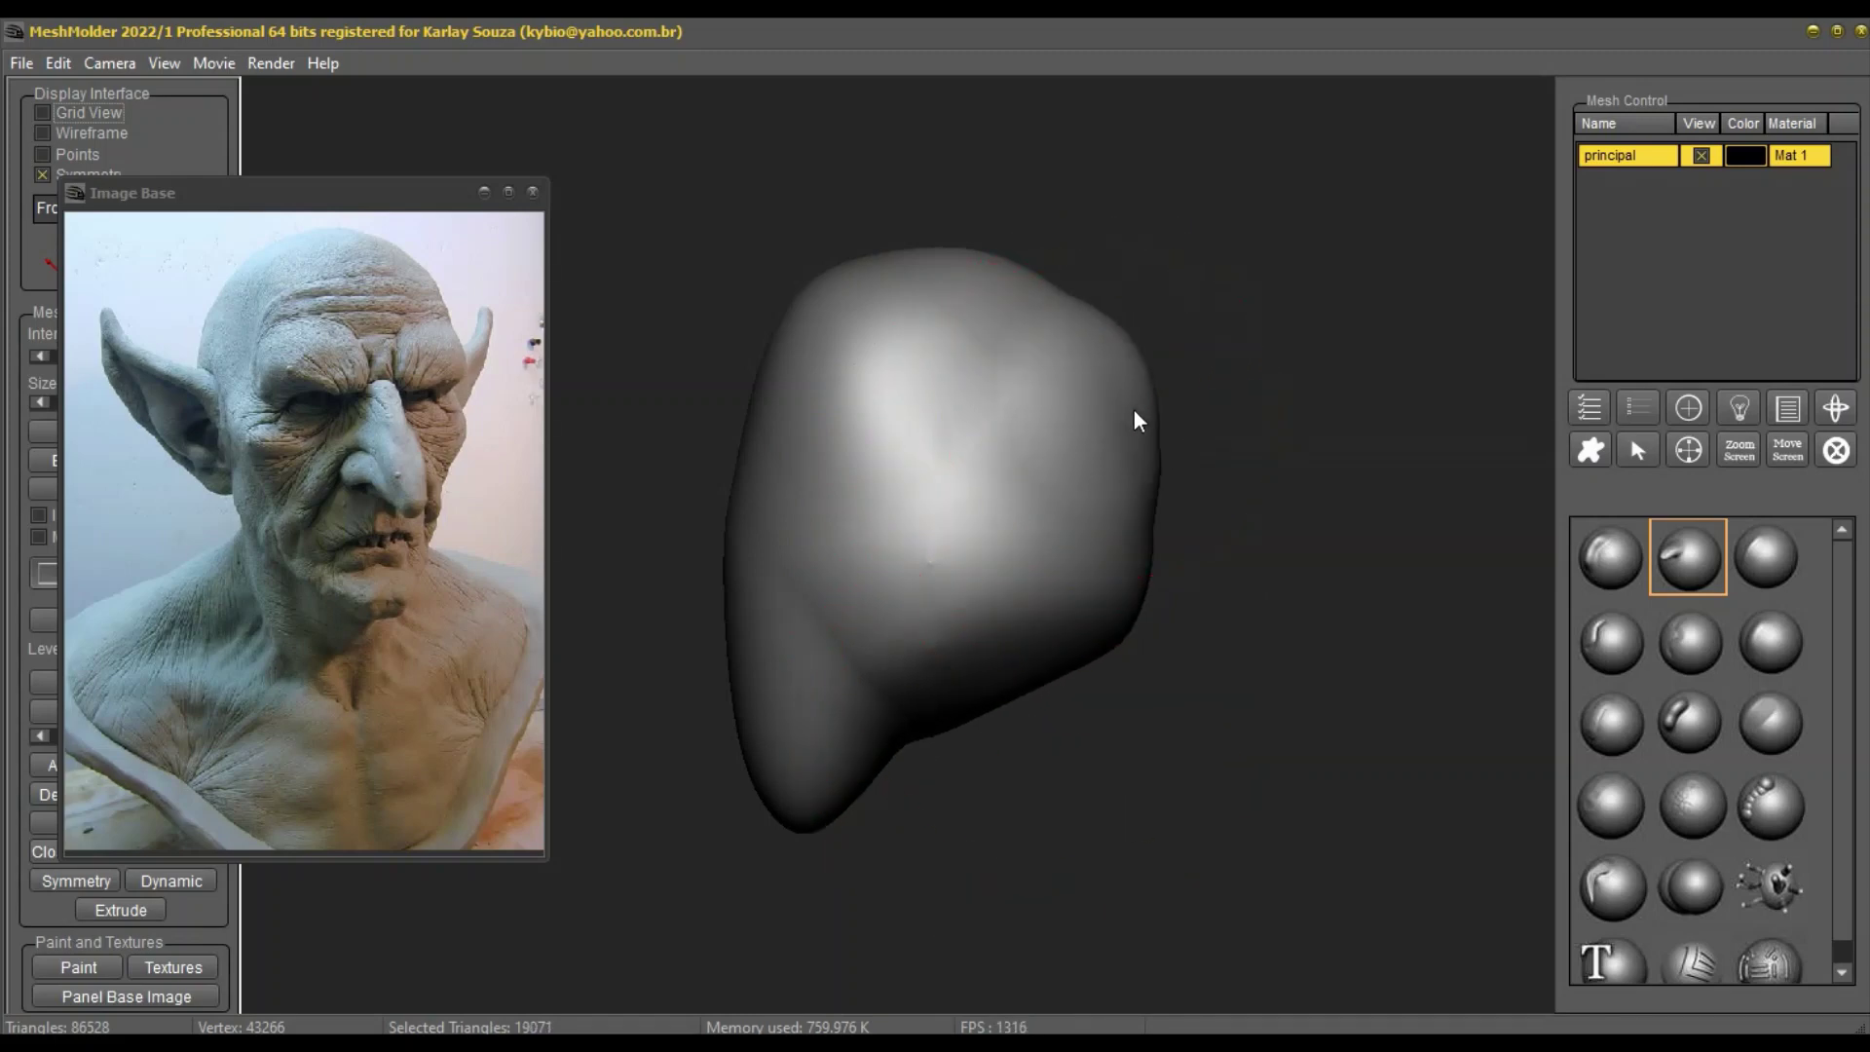
drag(1121, 423, 1132, 417)
drag(1046, 312, 1059, 303)
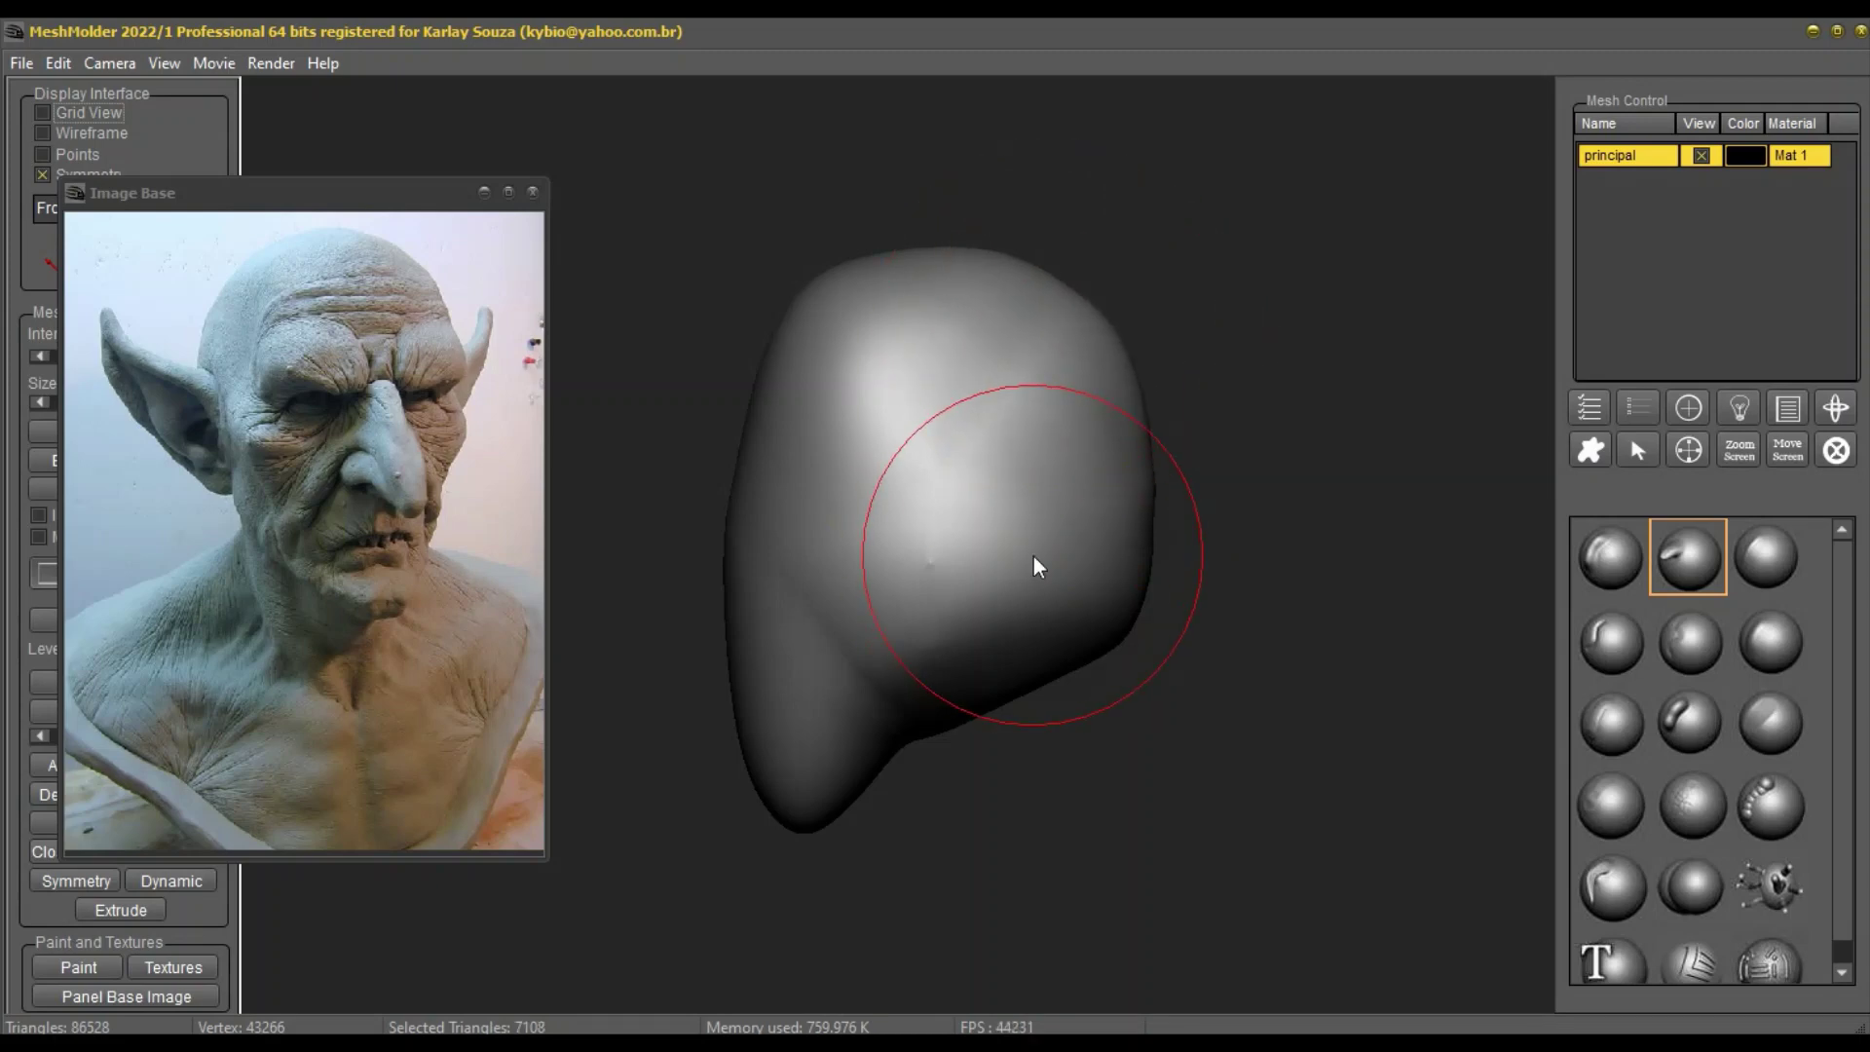
Step: Refine the head's side profile with the move brush, reshaping the forehead, chin, jaw underside, crown and back of the skull
mouse_move(776, 363)
mouse_down()
mouse_move(739, 464)
mouse_move(731, 429)
mouse_up()
drag(806, 822, 785, 799)
mouse_move(791, 700)
mouse_down()
mouse_move(743, 676)
mouse_move(762, 770)
mouse_move(748, 760)
mouse_up()
mouse_move(889, 718)
mouse_down()
mouse_move(1142, 618)
mouse_move(1119, 604)
mouse_up()
drag(1140, 535, 1135, 531)
drag(919, 257, 912, 257)
right_drag(1062, 516, 1085, 587)
mouse_move(1090, 596)
mouse_down()
mouse_move(1039, 501)
mouse_move(1069, 429)
mouse_move(1032, 551)
mouse_move(1103, 565)
mouse_up()
drag(1128, 493, 1078, 546)
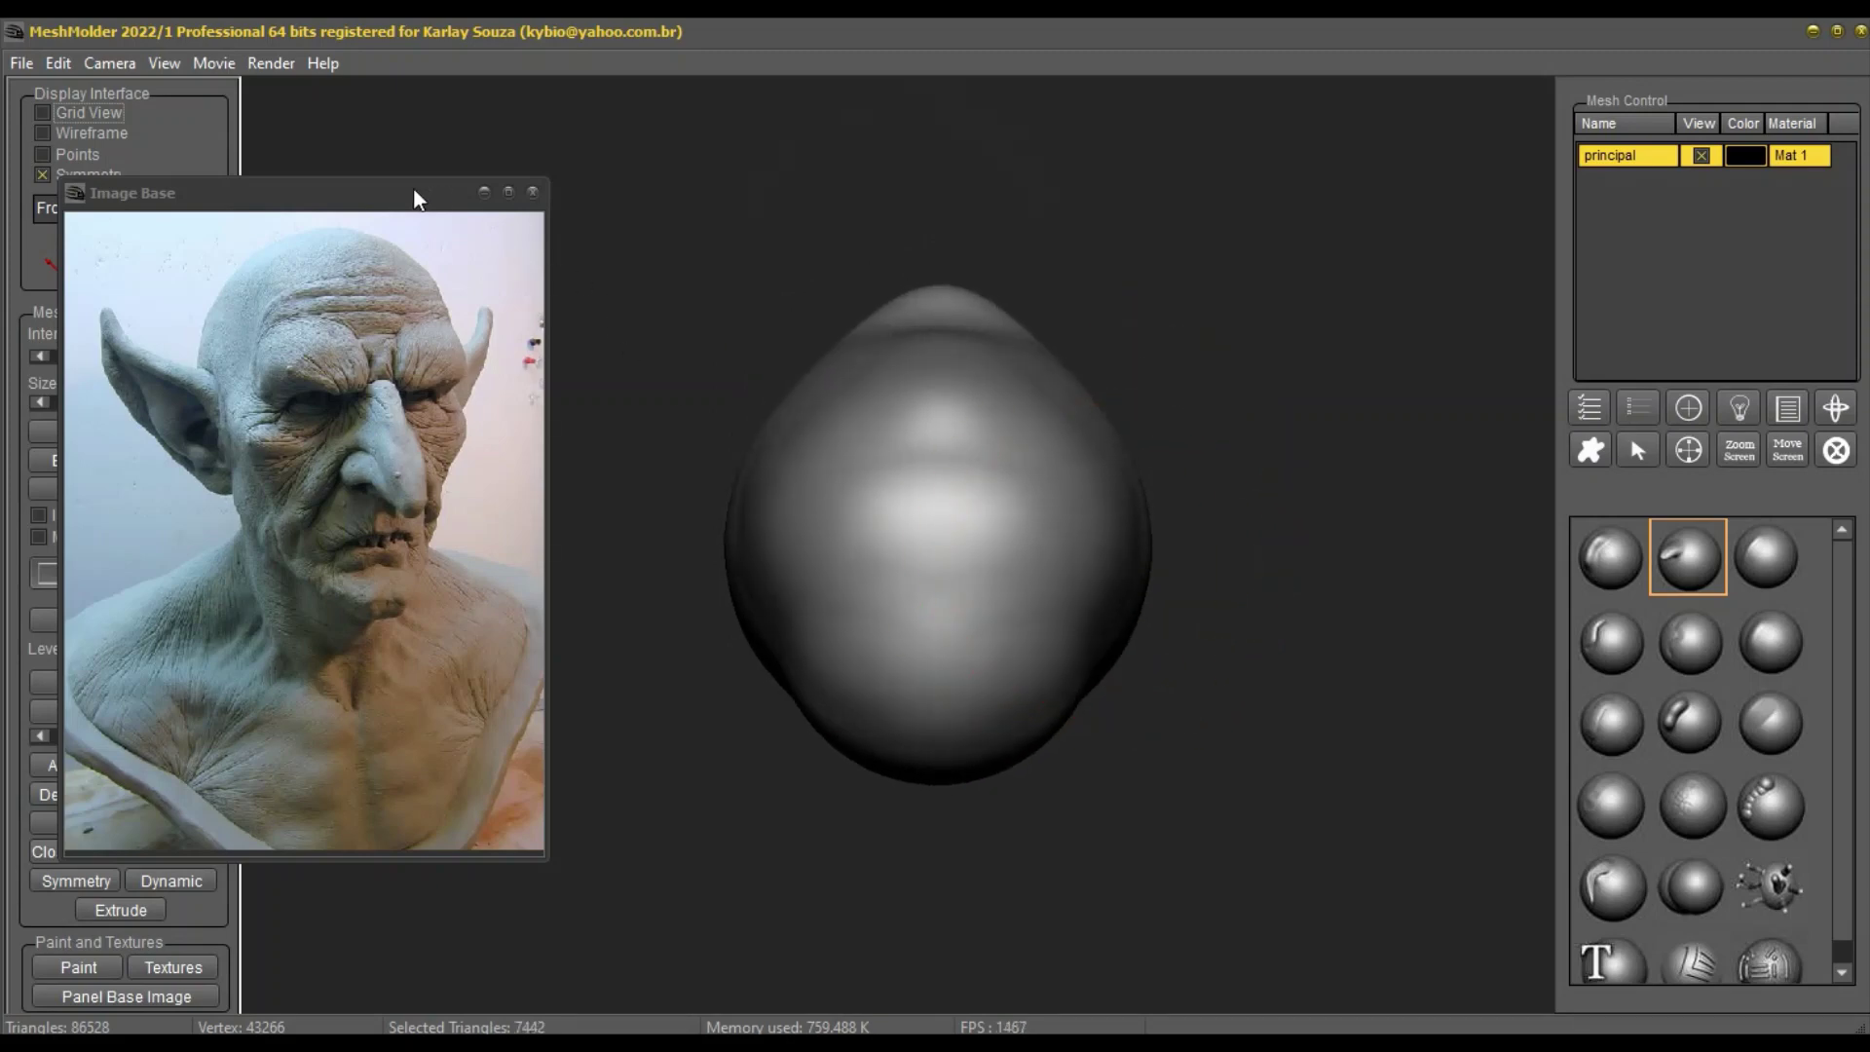
Step: Reshape the head from the Top view, lengthening its outline and pushing the sides inward to narrow it
drag(414, 192, 376, 282)
click(200, 207)
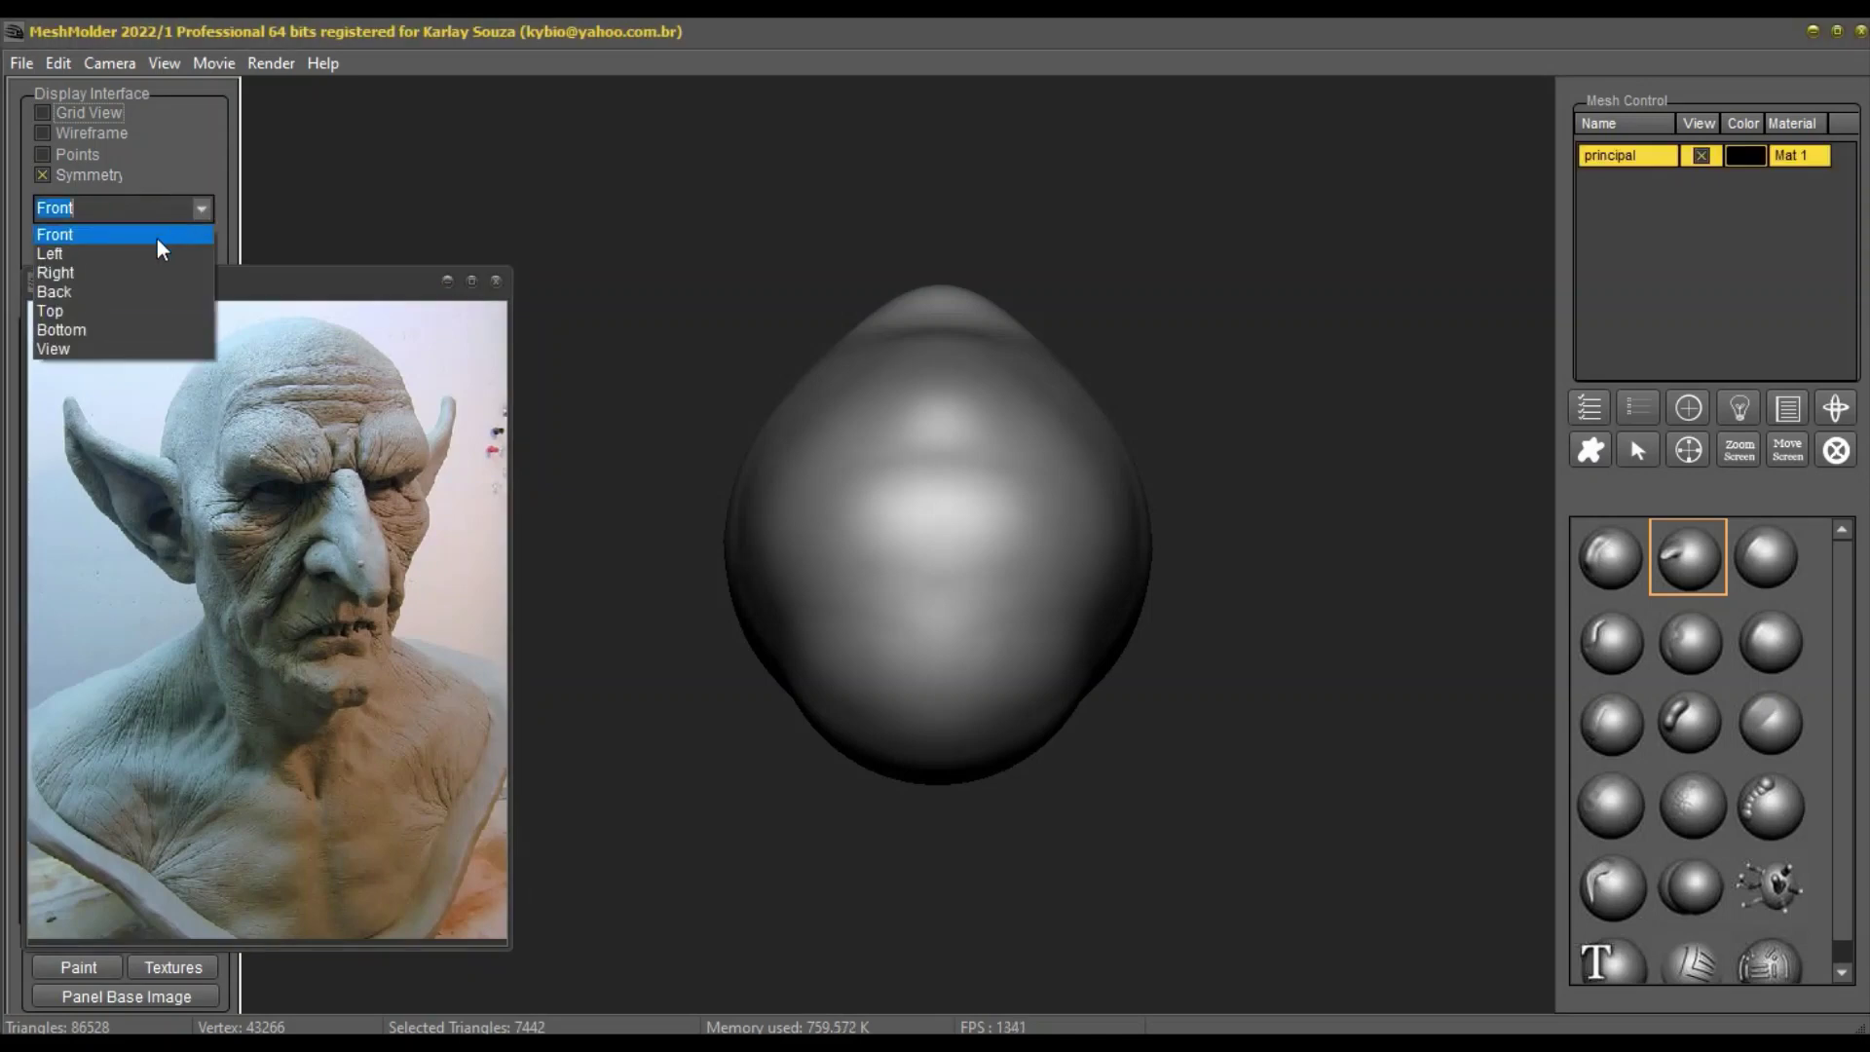
click(115, 304)
right_click(1165, 582)
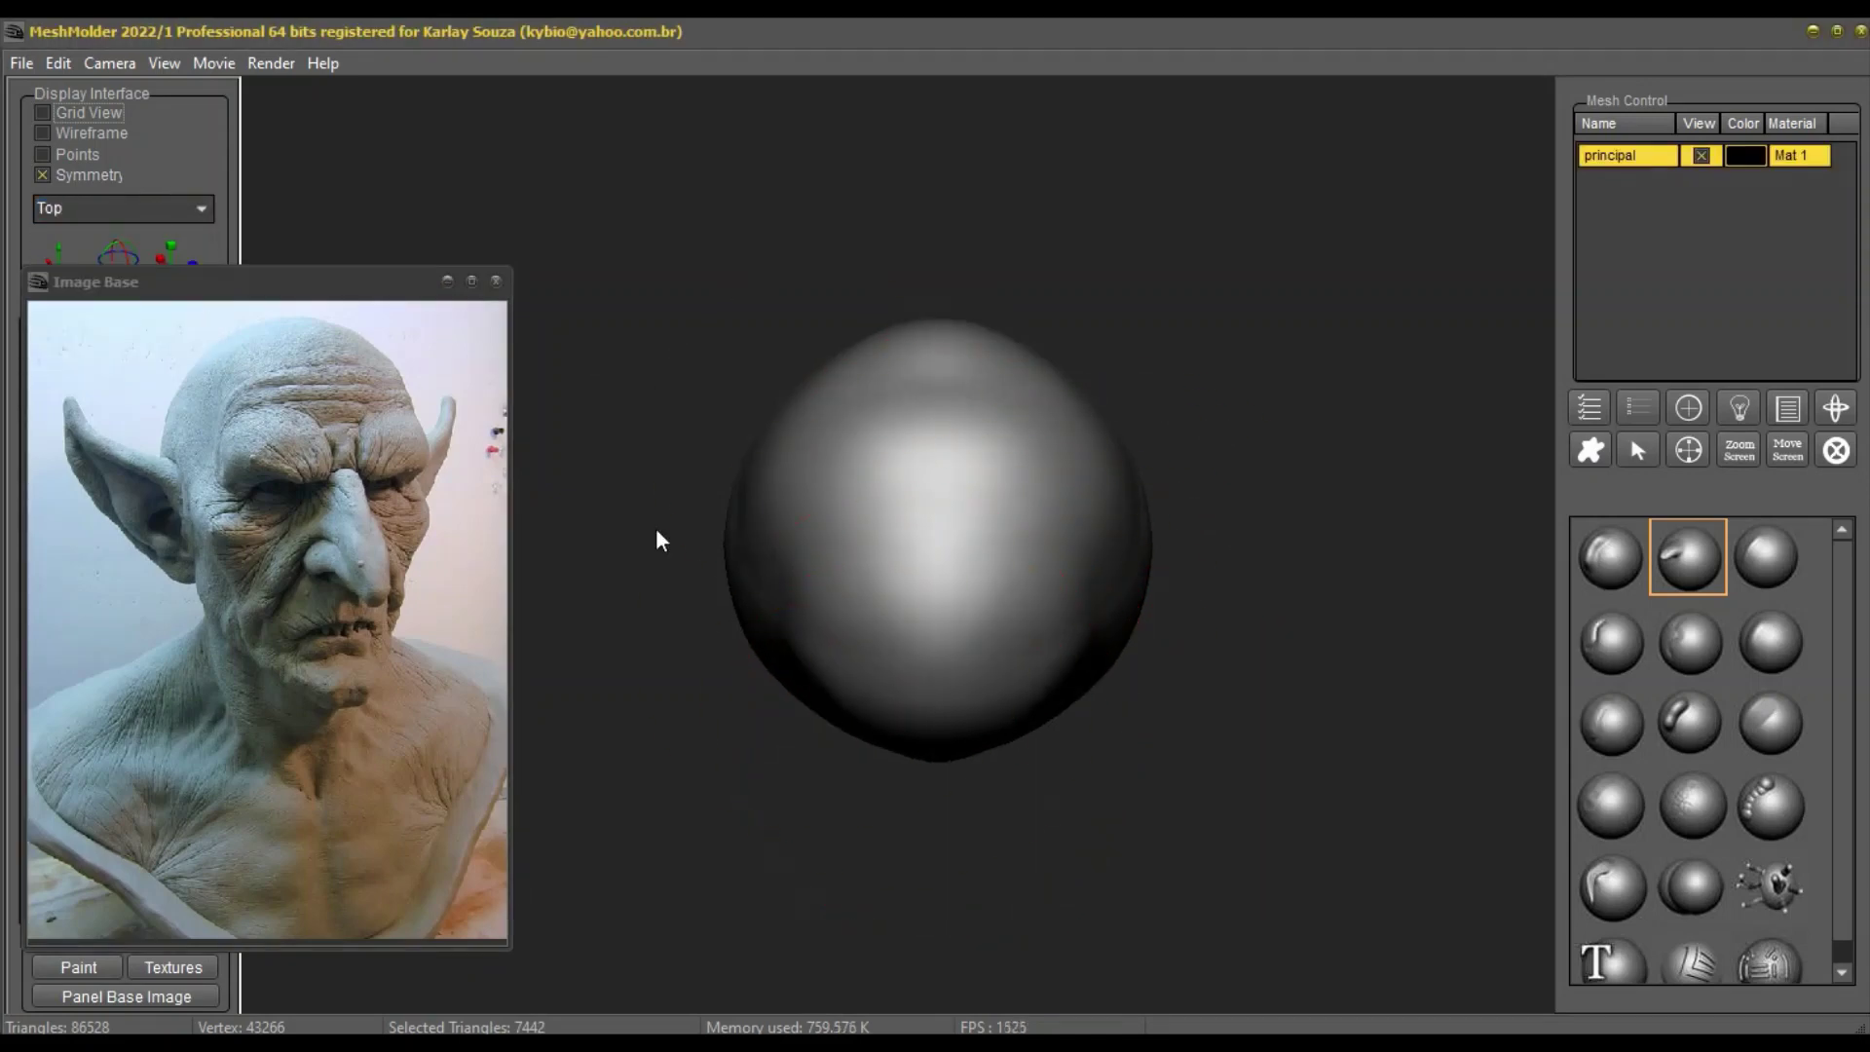
mouse_move(327, 298)
mouse_down()
mouse_move(415, 372)
mouse_move(446, 288)
mouse_move(278, 294)
mouse_move(323, 295)
mouse_up()
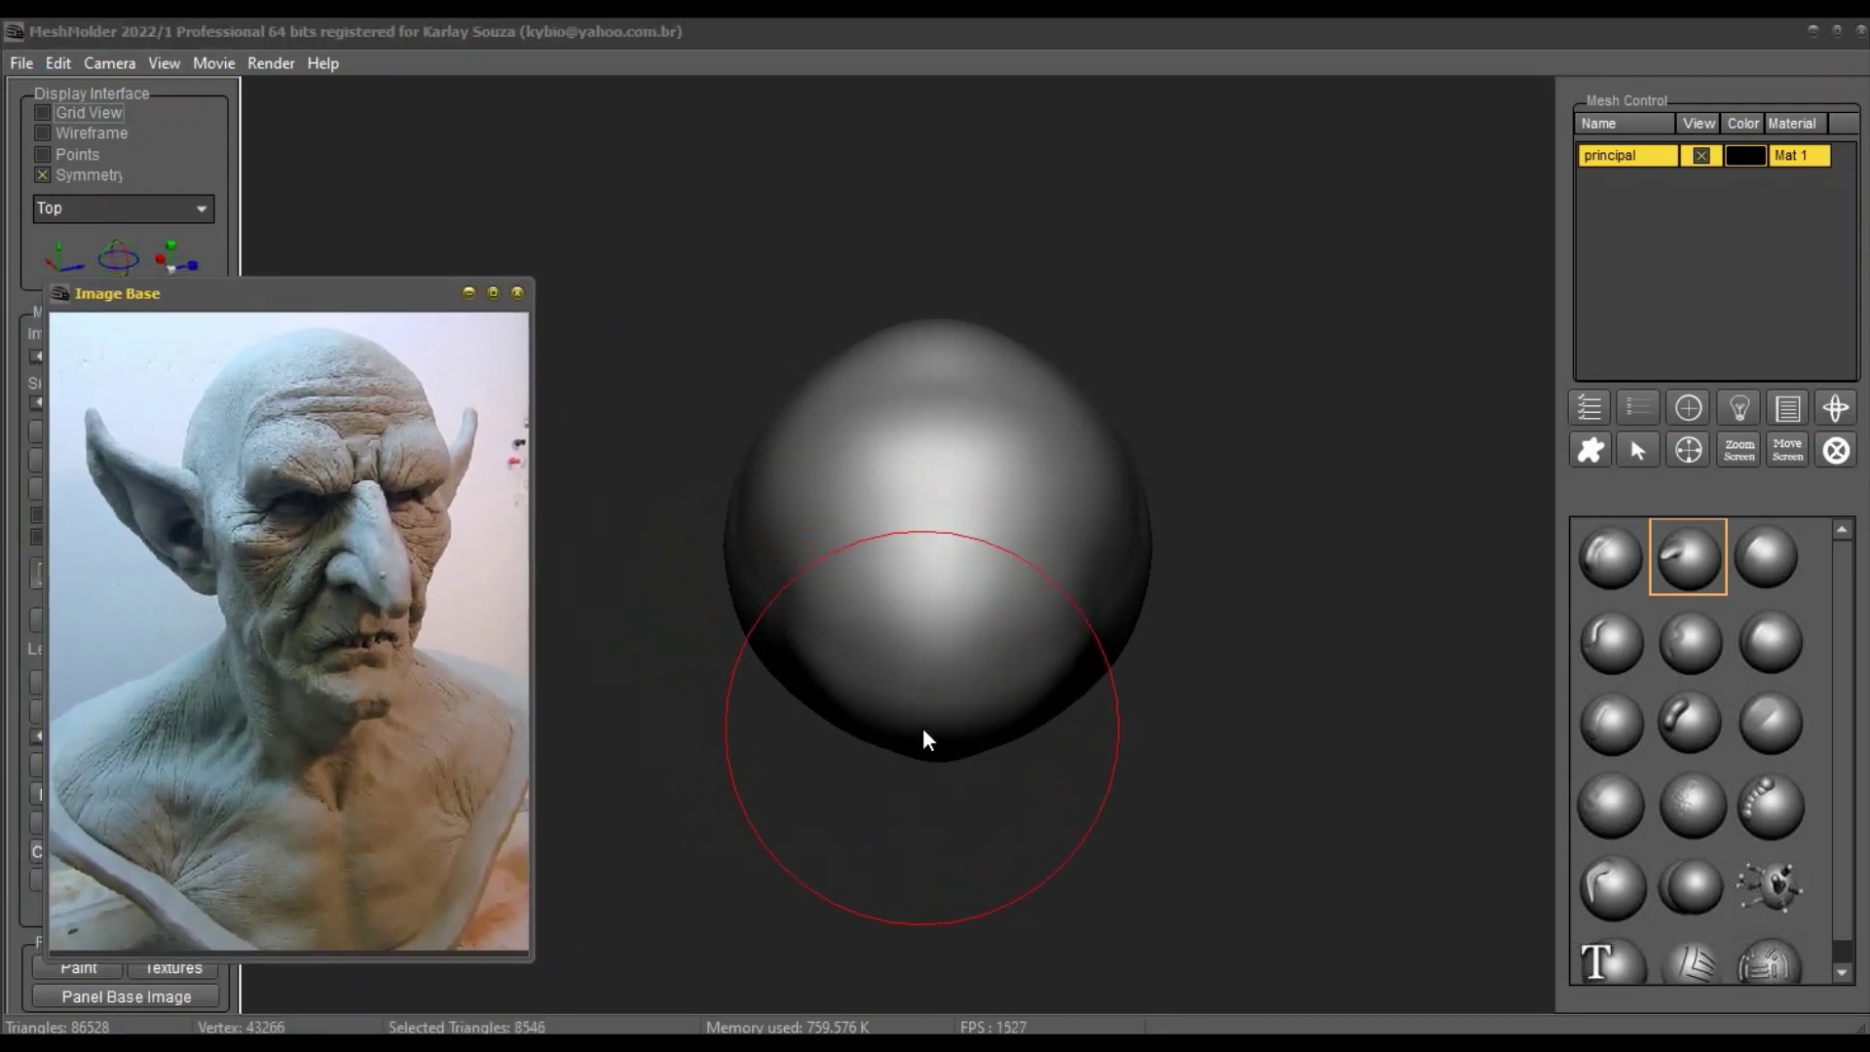
drag(922, 727, 931, 751)
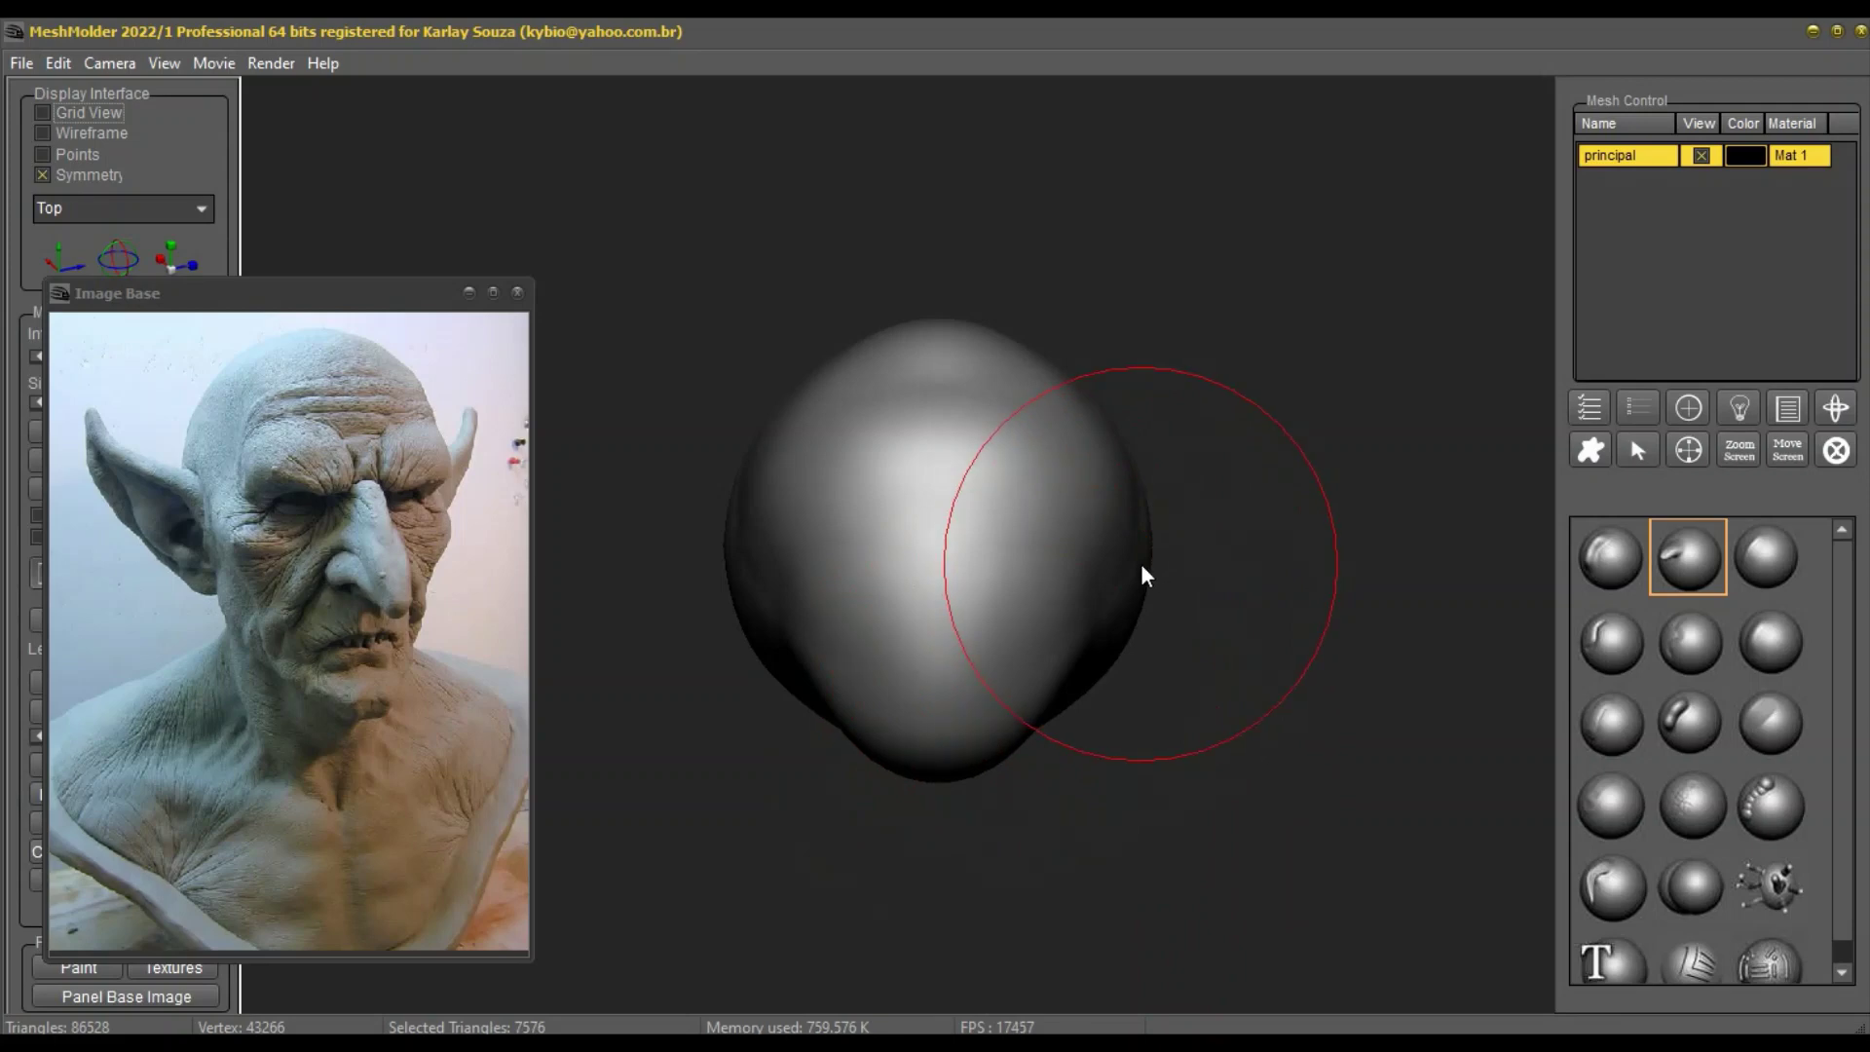
mouse_move(1141, 564)
mouse_down()
mouse_move(1124, 564)
mouse_move(1139, 530)
mouse_move(1117, 530)
mouse_move(1110, 623)
mouse_move(1068, 616)
mouse_up()
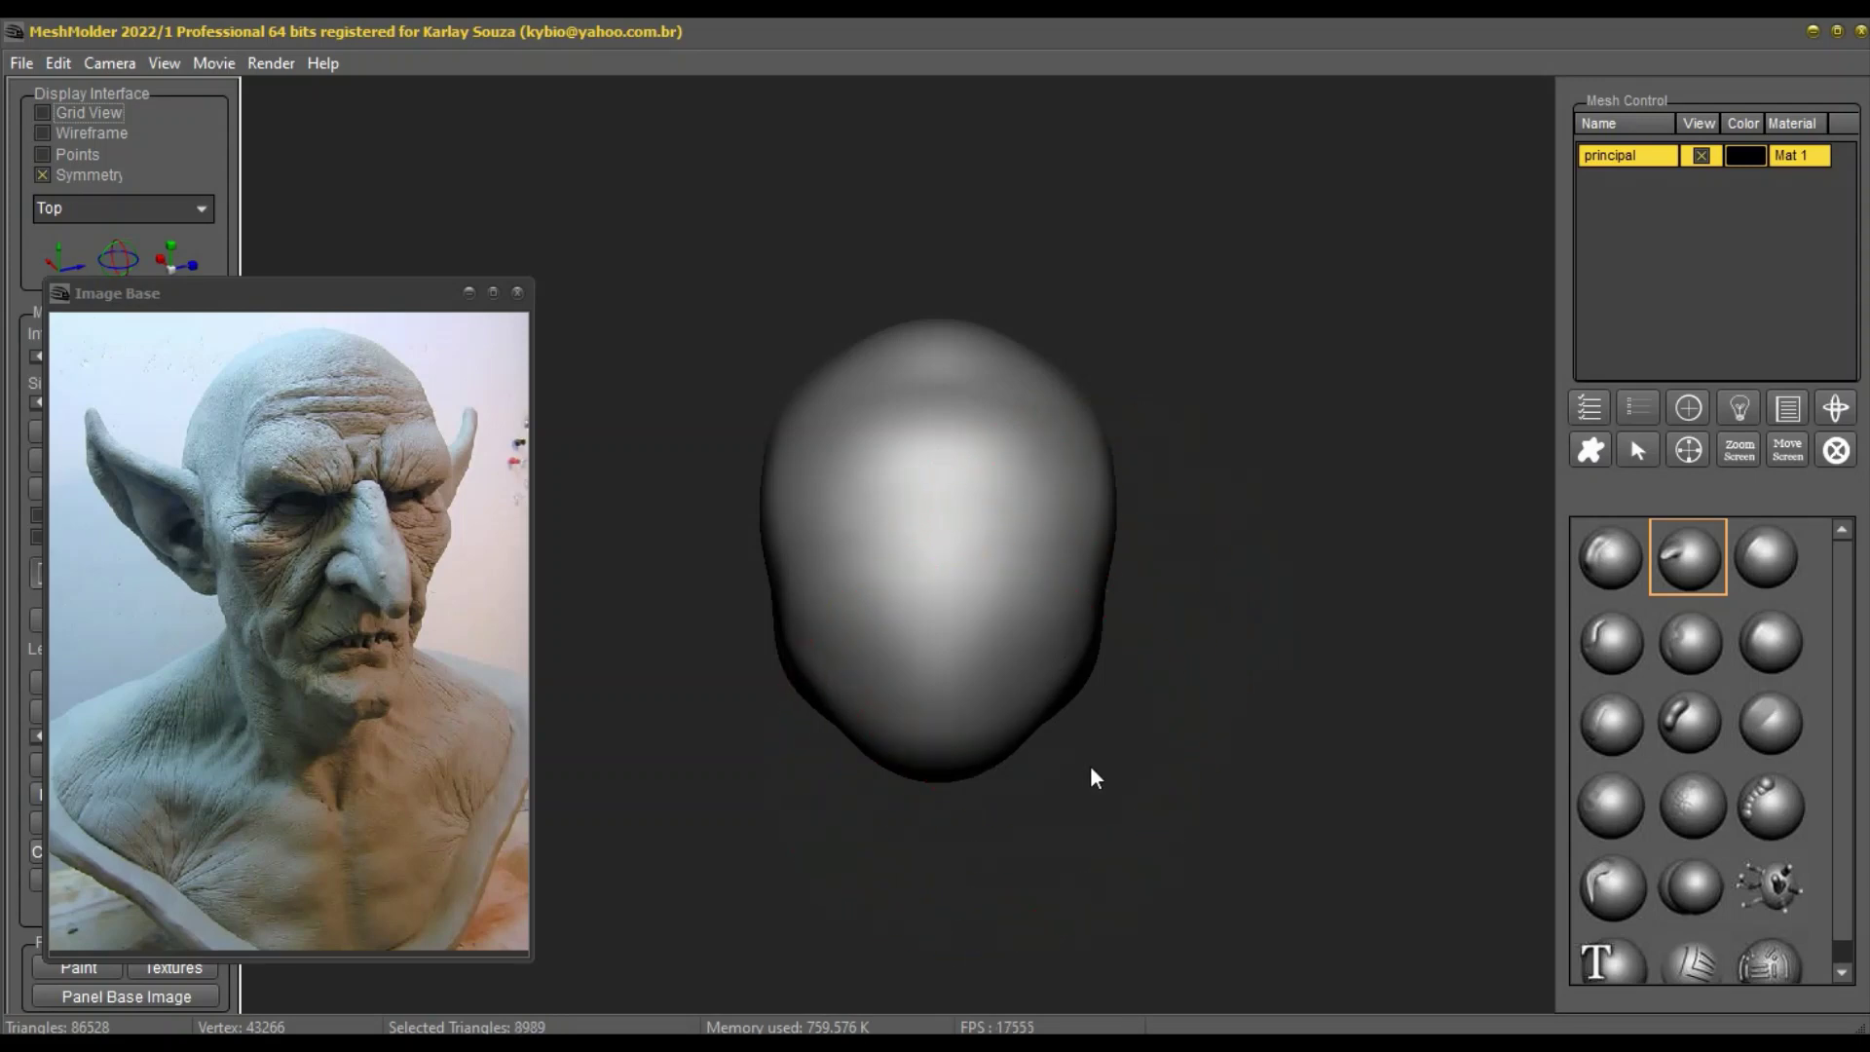
mouse_move(1090, 767)
mouse_down()
mouse_move(1138, 798)
mouse_move(1237, 743)
mouse_move(1214, 718)
mouse_up()
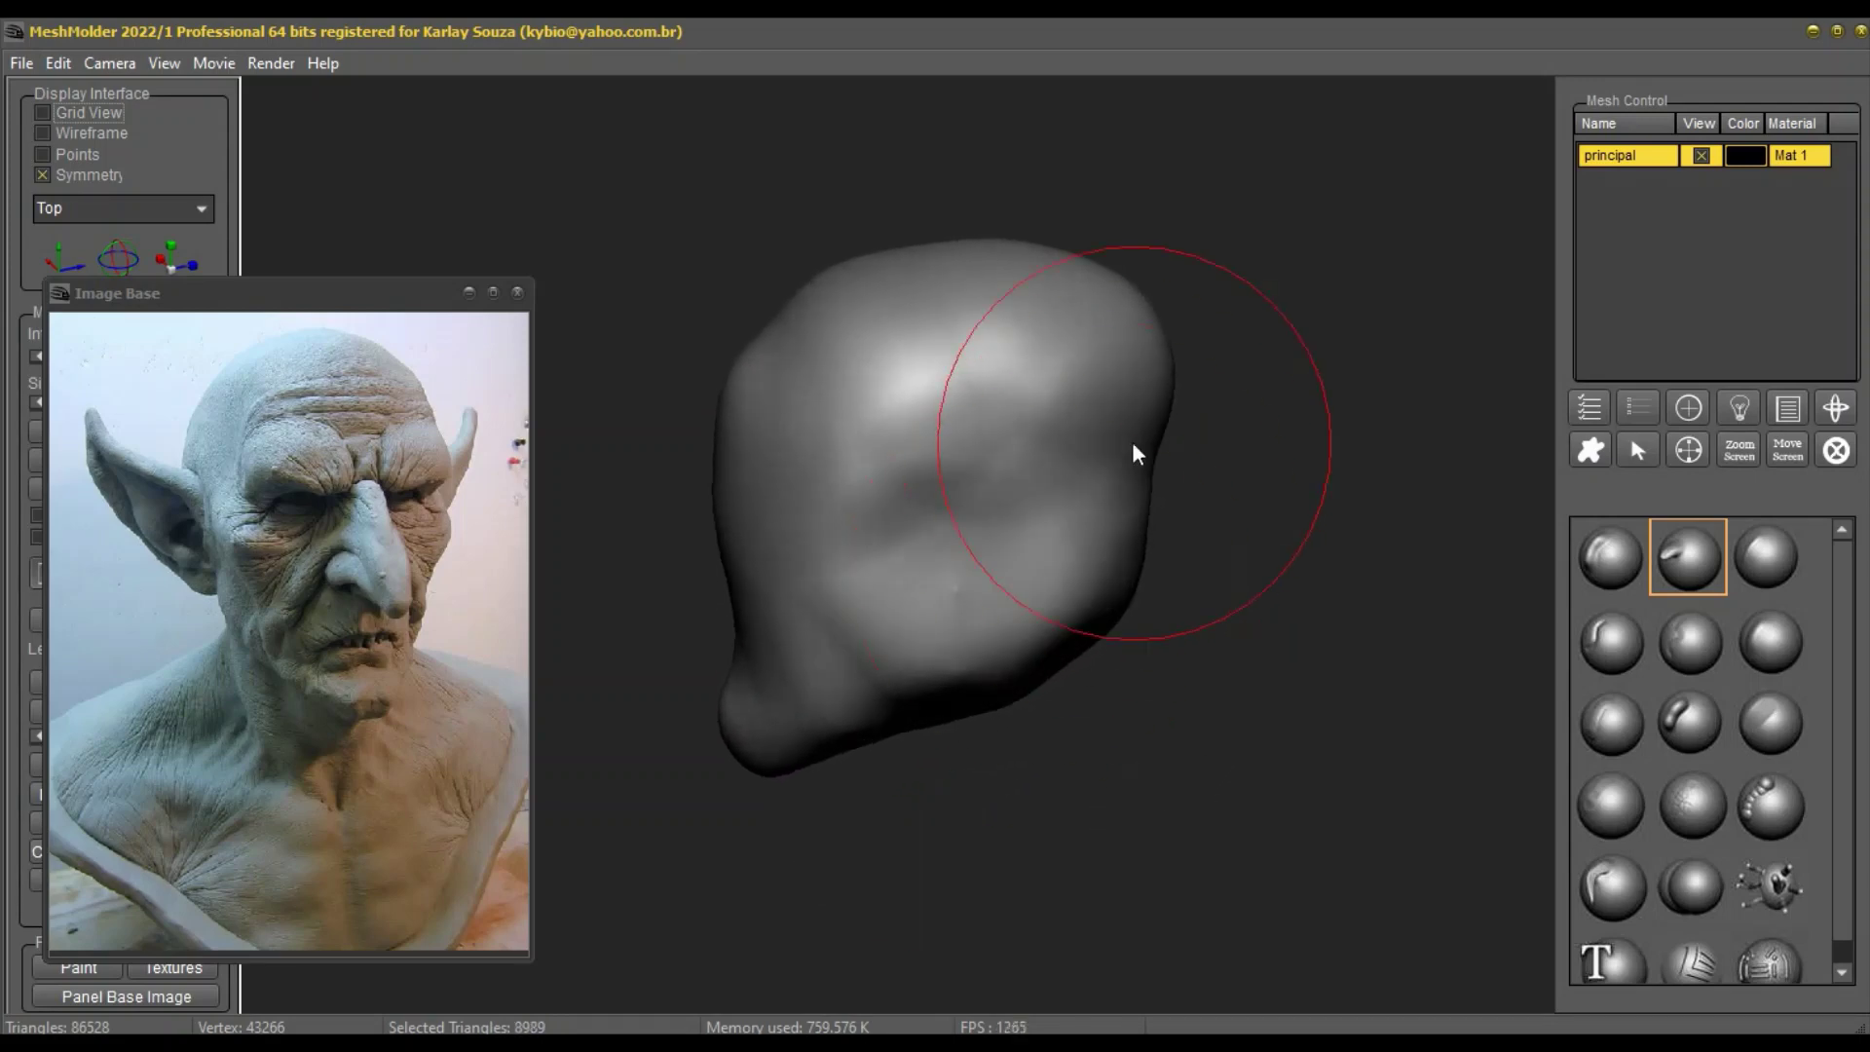
Step: Reduce the move brush size and push in the bulging back of the skull and the underside below it
right_click(1137, 492)
drag(1286, 549, 1247, 552)
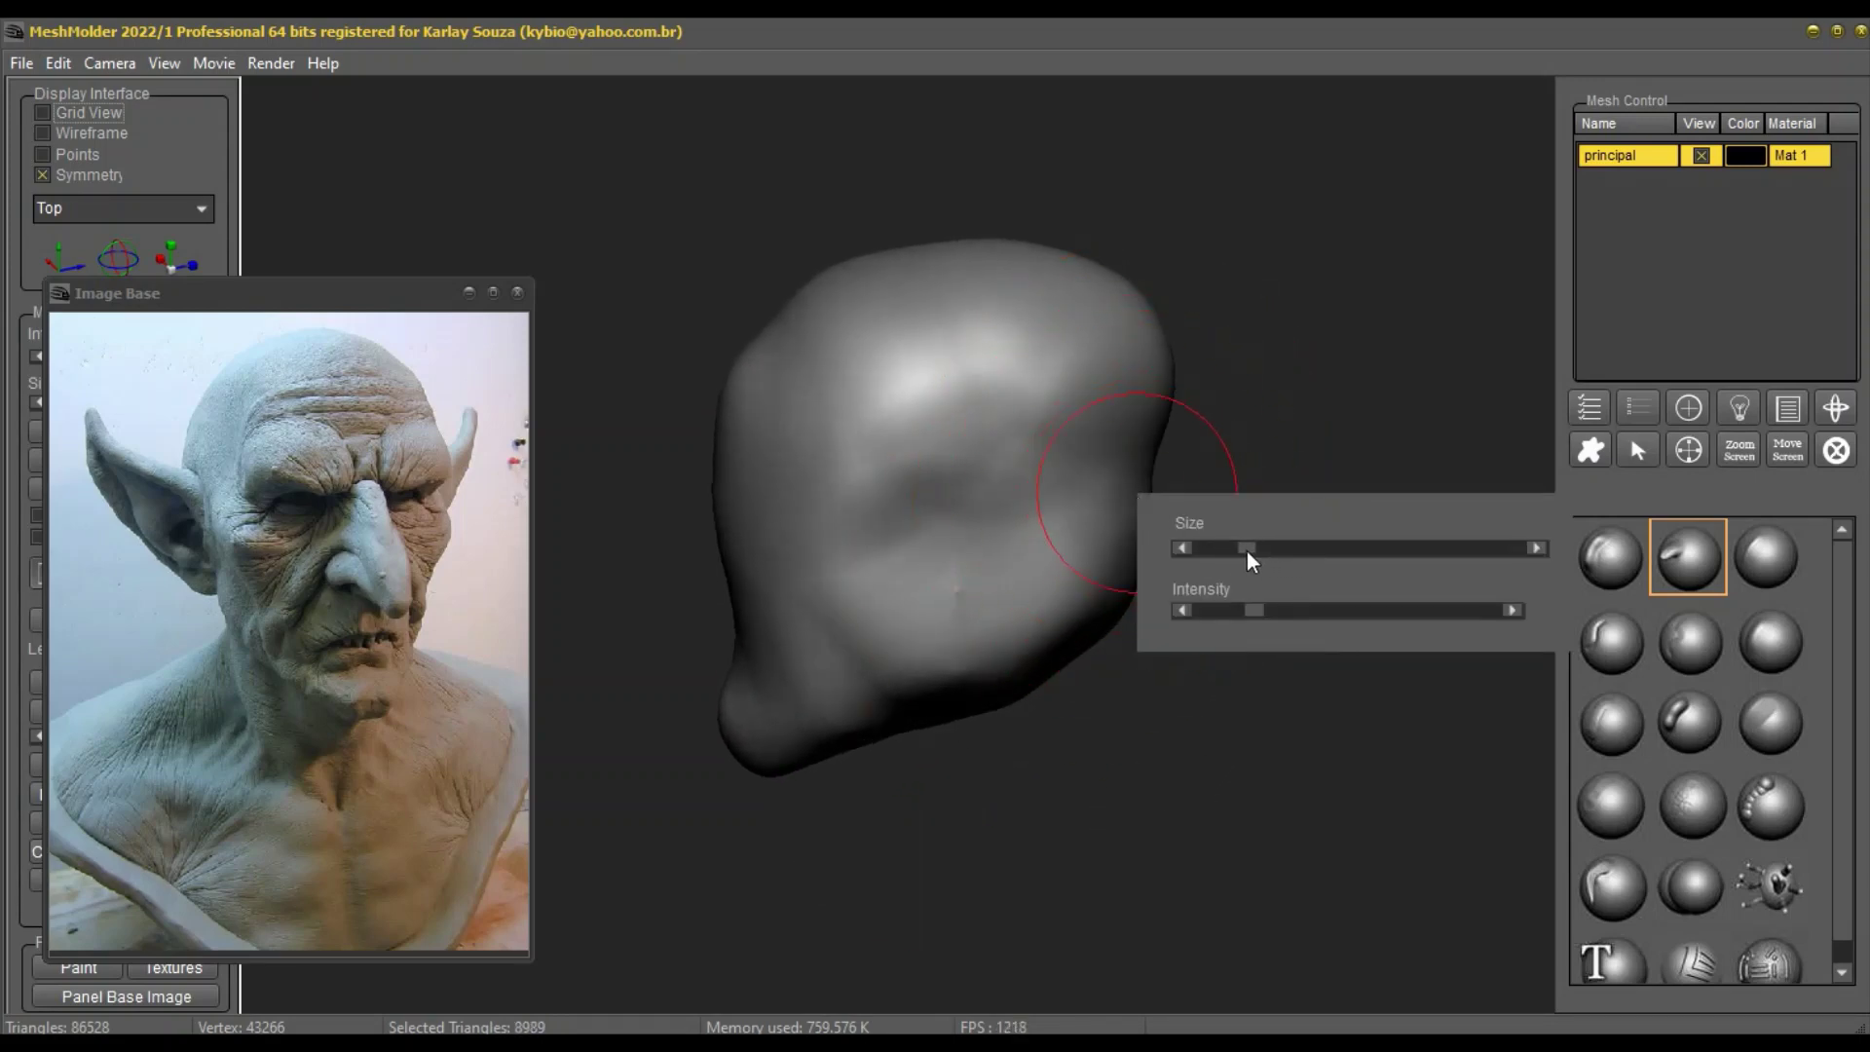
right_click(1138, 319)
drag(1261, 374, 1275, 374)
drag(1129, 302, 1120, 313)
drag(1160, 378, 1136, 383)
drag(1050, 685, 1056, 671)
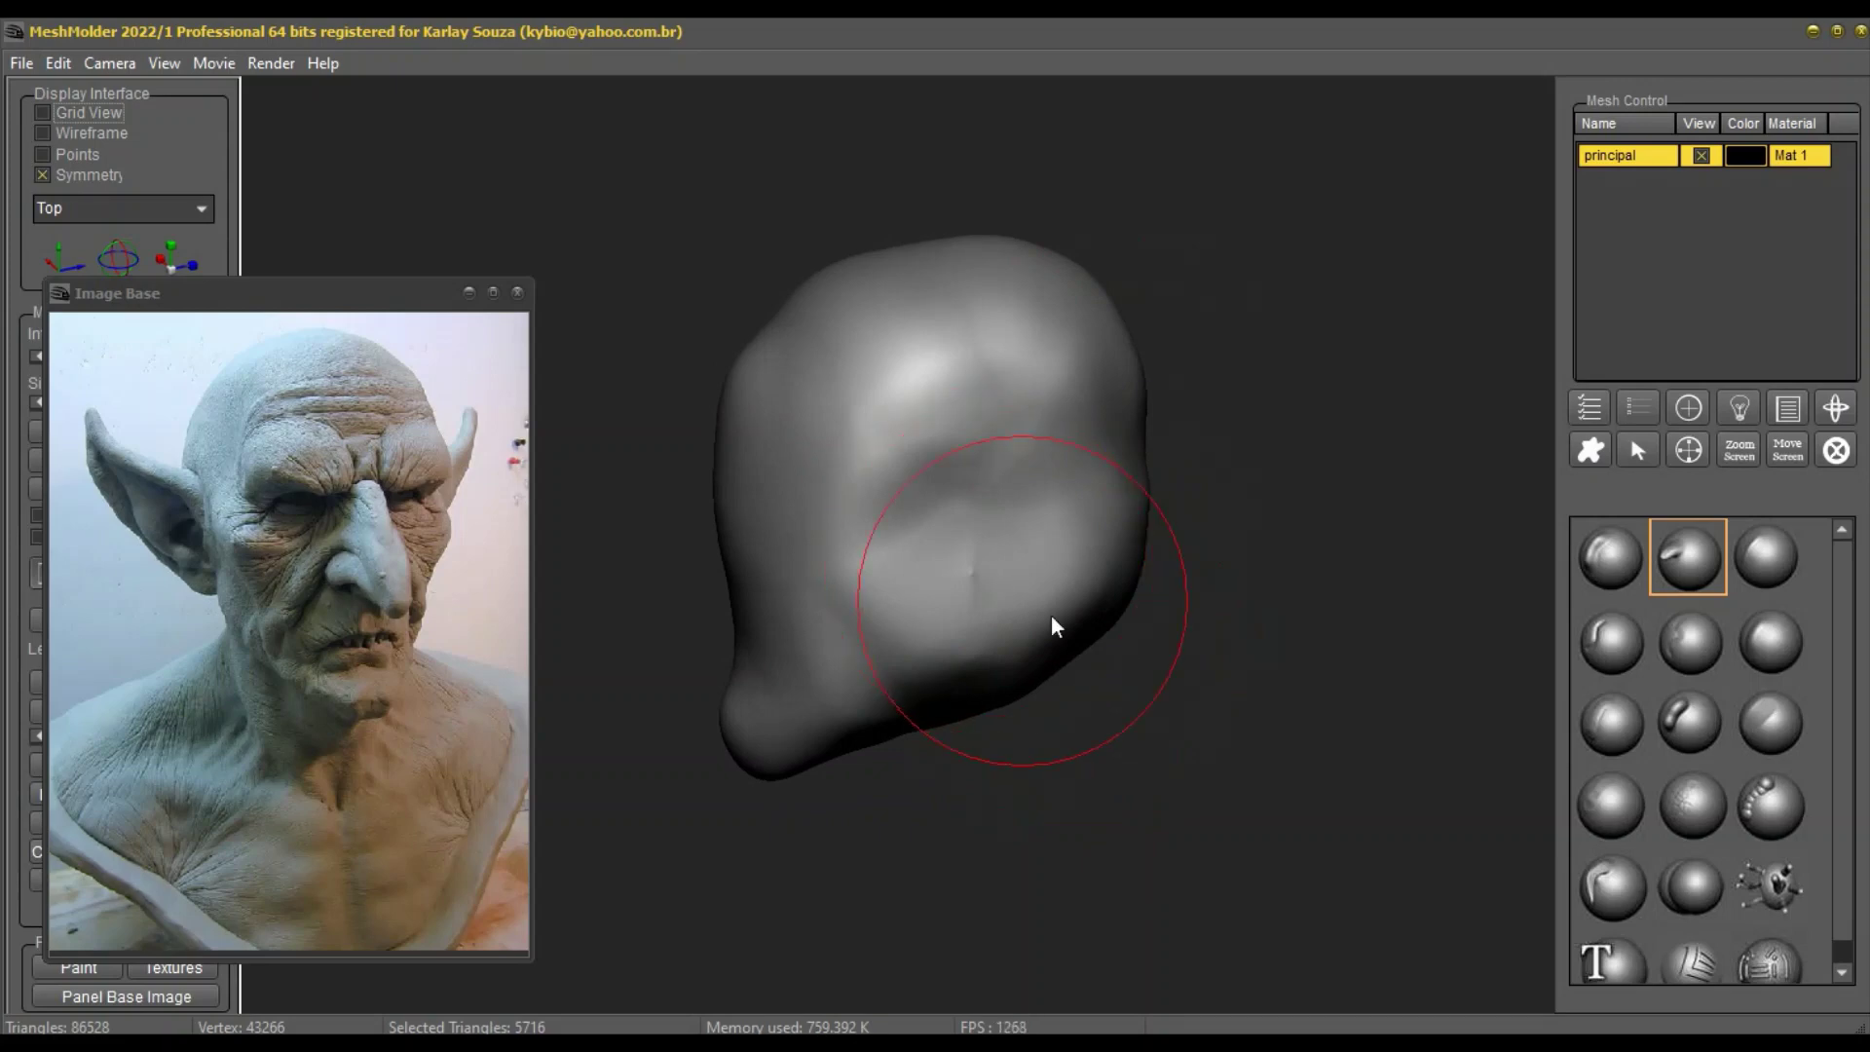
Step: Flatten the temple and cheek area between the face and the side of the head with the flatten brush
click(1770, 721)
mouse_move(898, 469)
mouse_down()
mouse_move(935, 492)
mouse_move(951, 405)
mouse_move(995, 587)
mouse_move(969, 592)
mouse_up()
middle_drag(936, 537, 984, 544)
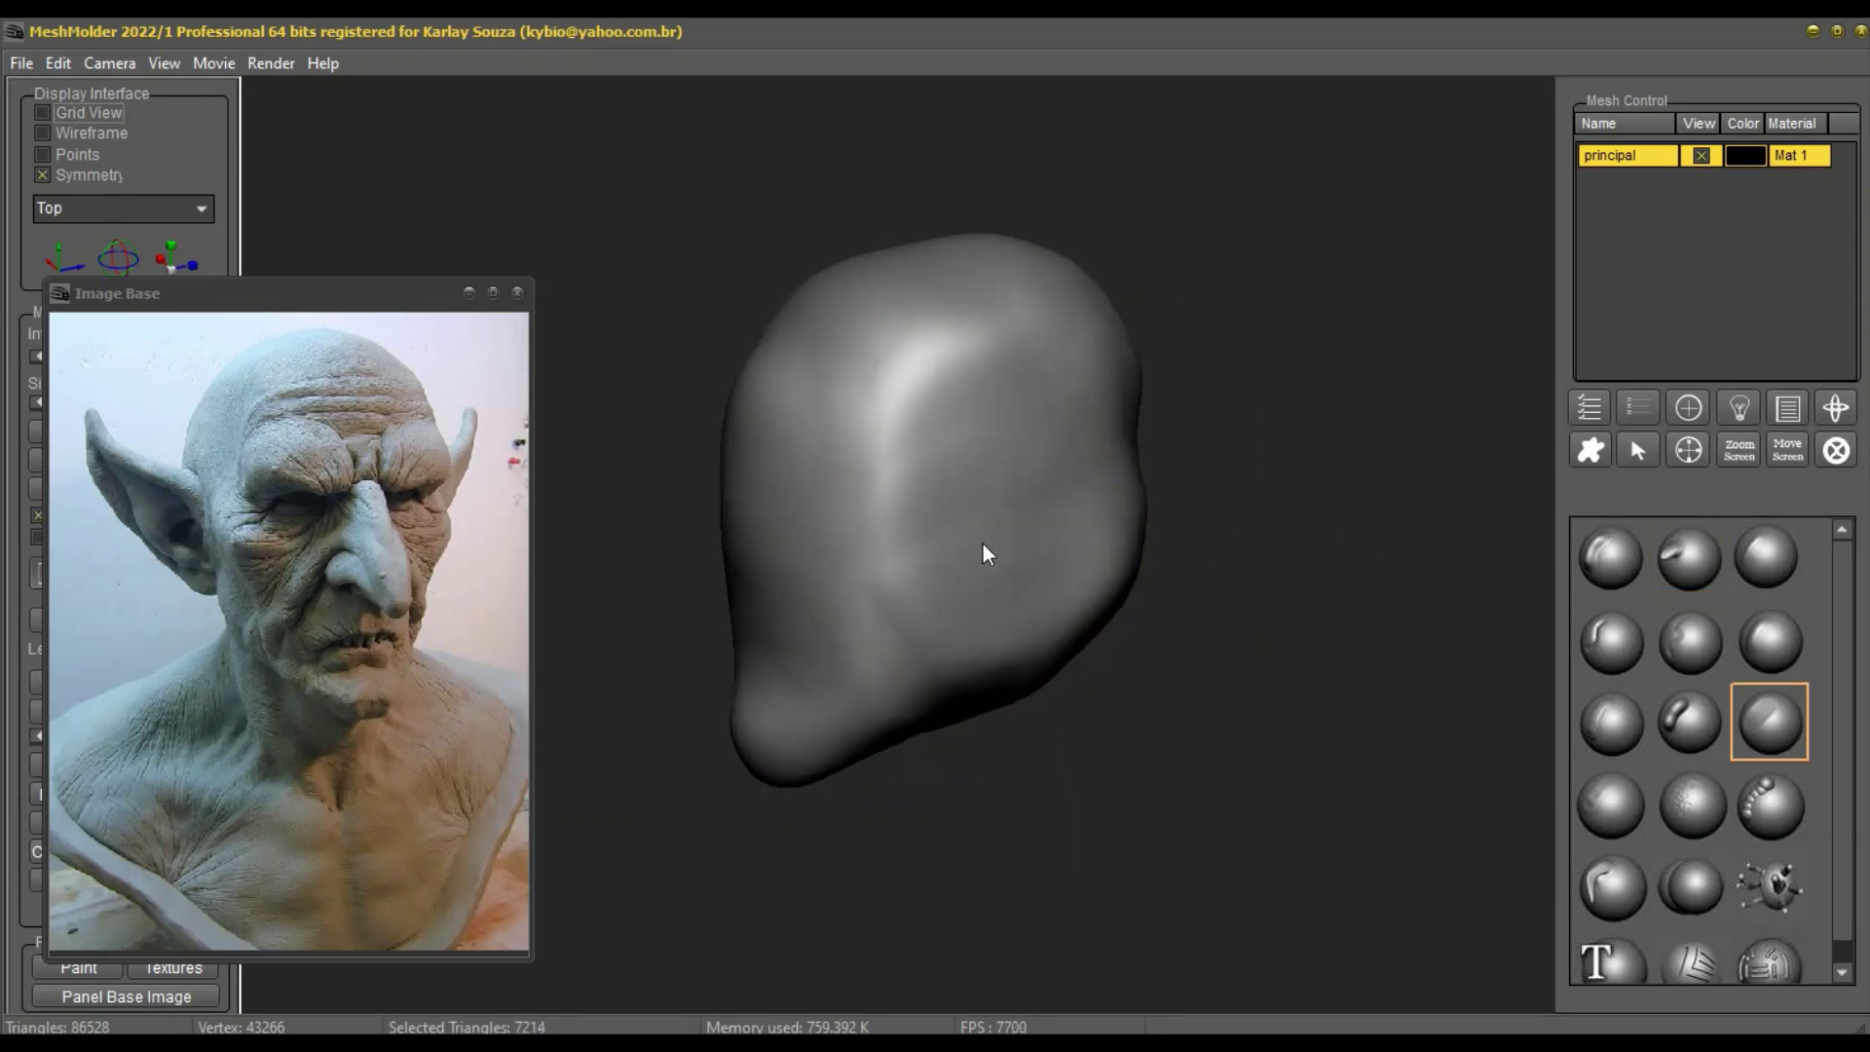
right_click(886, 501)
right_drag(887, 501, 902, 520)
middle_drag(904, 526, 922, 526)
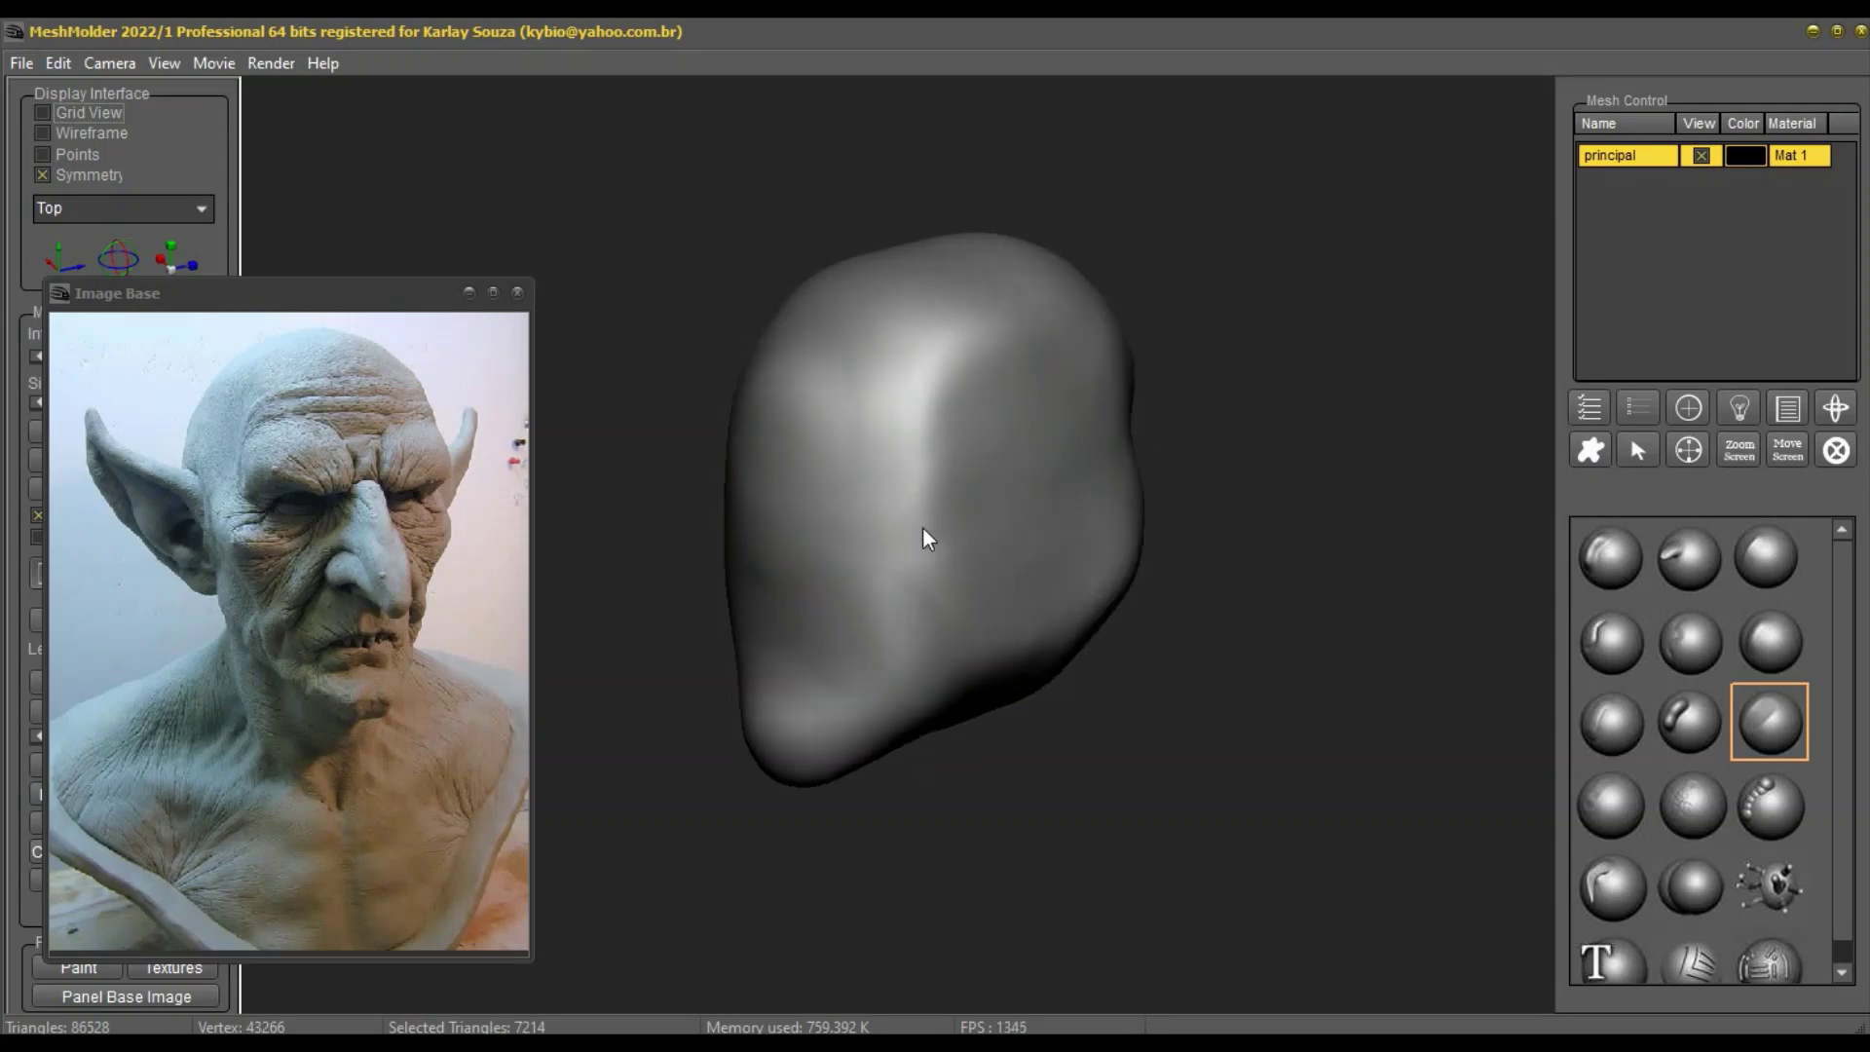
mouse_move(914, 477)
mouse_down()
mouse_move(918, 609)
mouse_move(877, 686)
mouse_move(906, 608)
mouse_move(898, 627)
mouse_up()
mouse_move(883, 570)
middle_down()
mouse_move(1010, 657)
mouse_move(1023, 647)
middle_up()
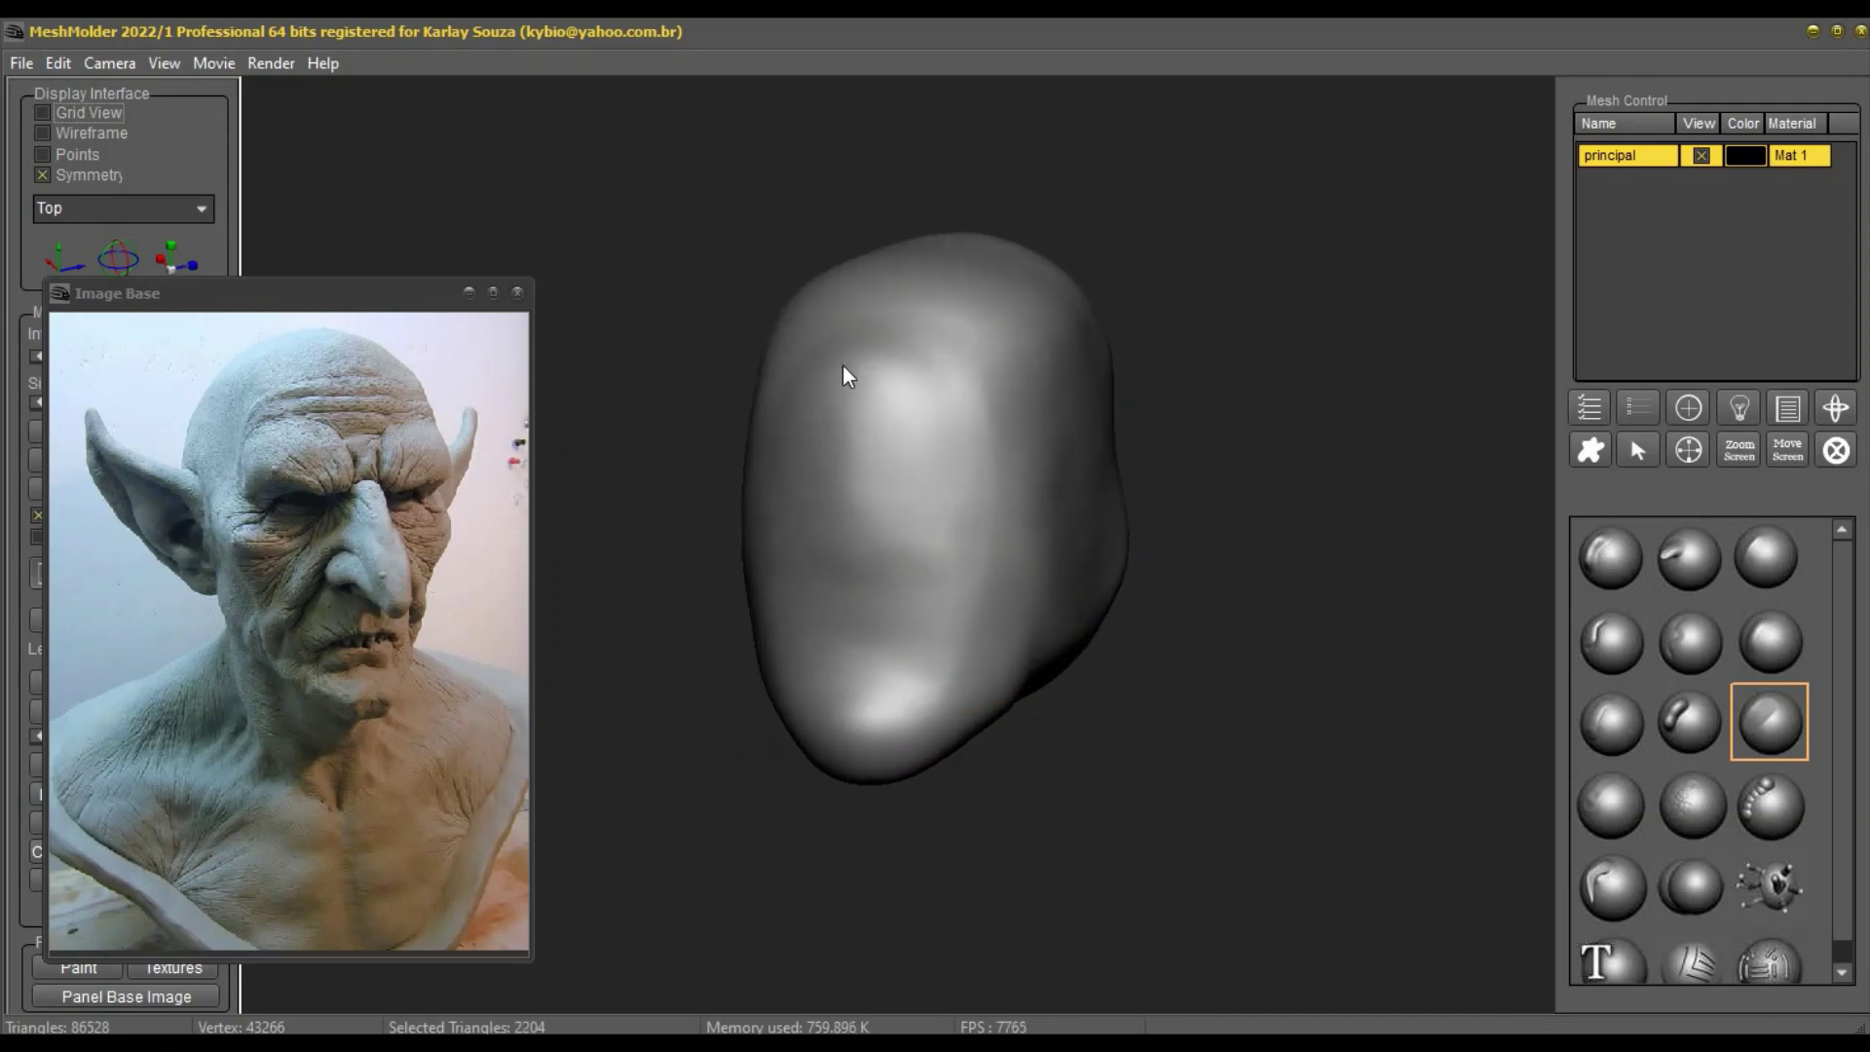
Step: Flatten the side of the head and the area along the jaw beneath it
mouse_move(956, 576)
mouse_down()
mouse_move(839, 572)
mouse_move(710, 639)
mouse_up()
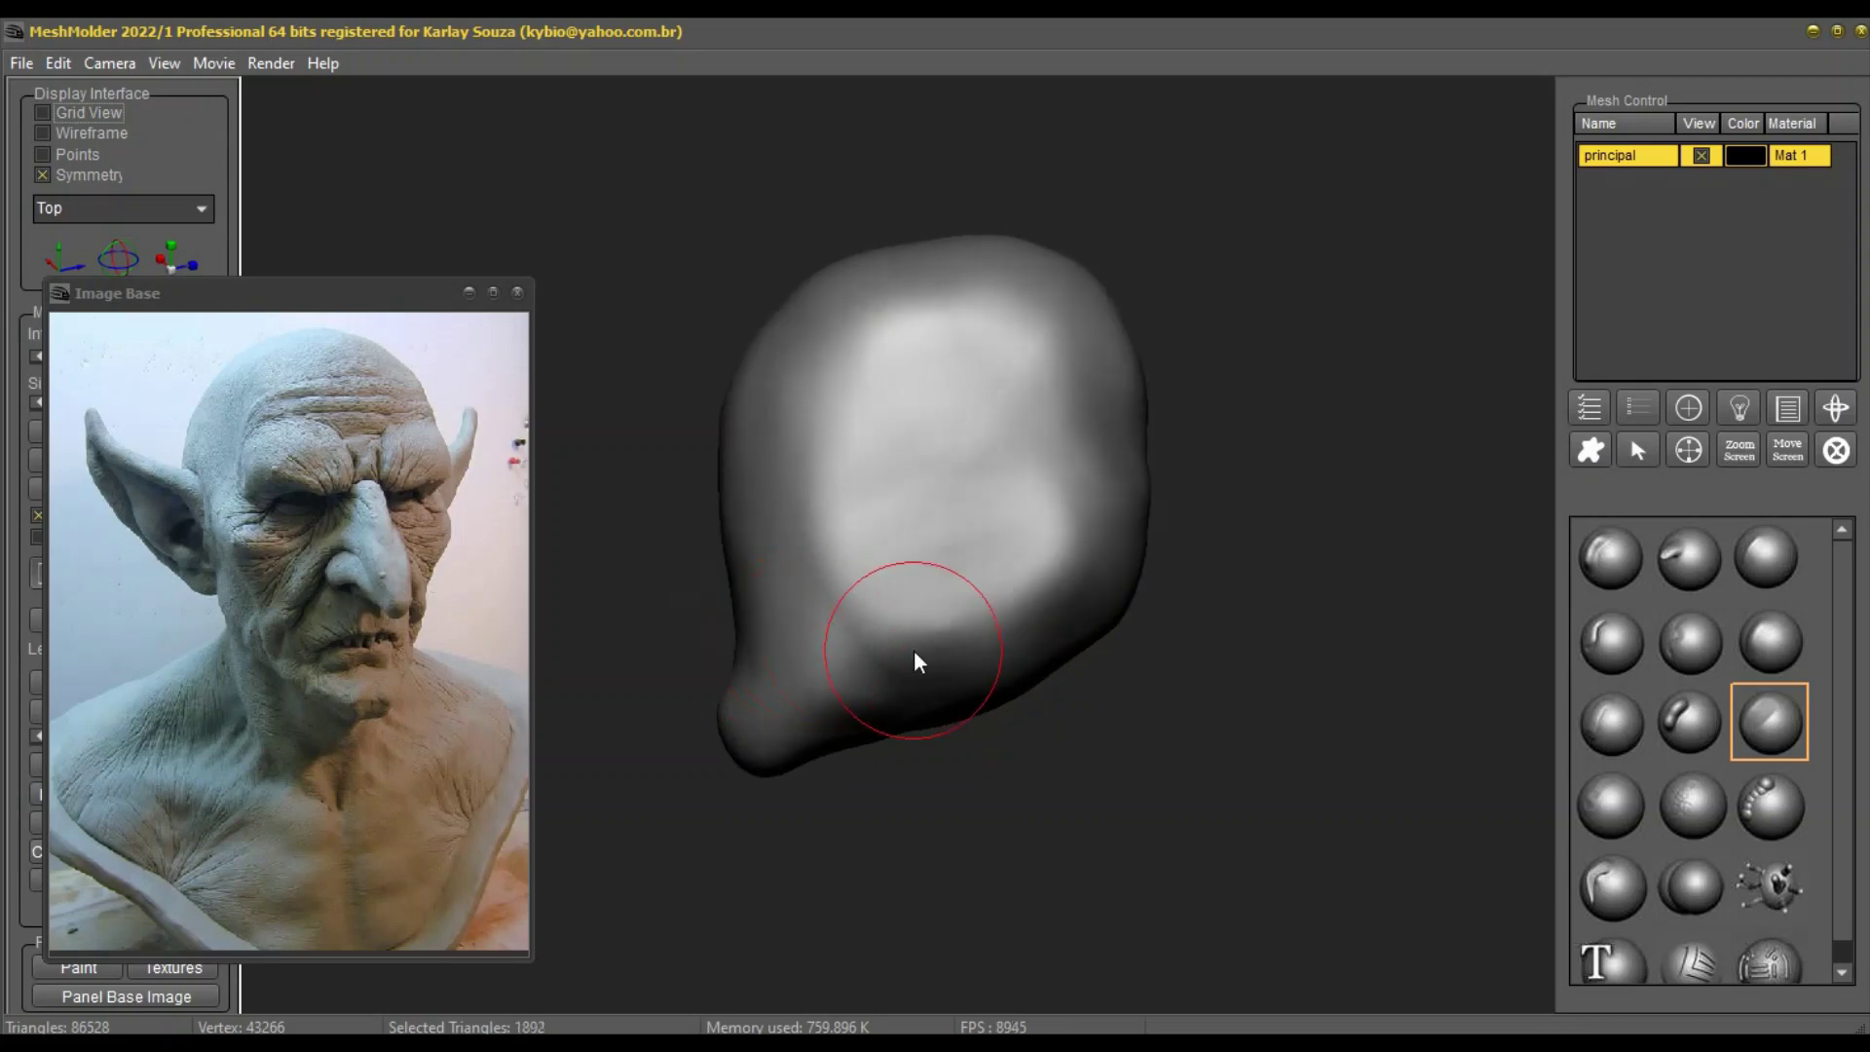
drag(908, 606, 847, 668)
mouse_move(871, 604)
mouse_down()
mouse_move(990, 604)
mouse_move(1017, 518)
mouse_up()
mouse_move(875, 651)
mouse_down()
mouse_move(851, 653)
mouse_move(909, 645)
mouse_up()
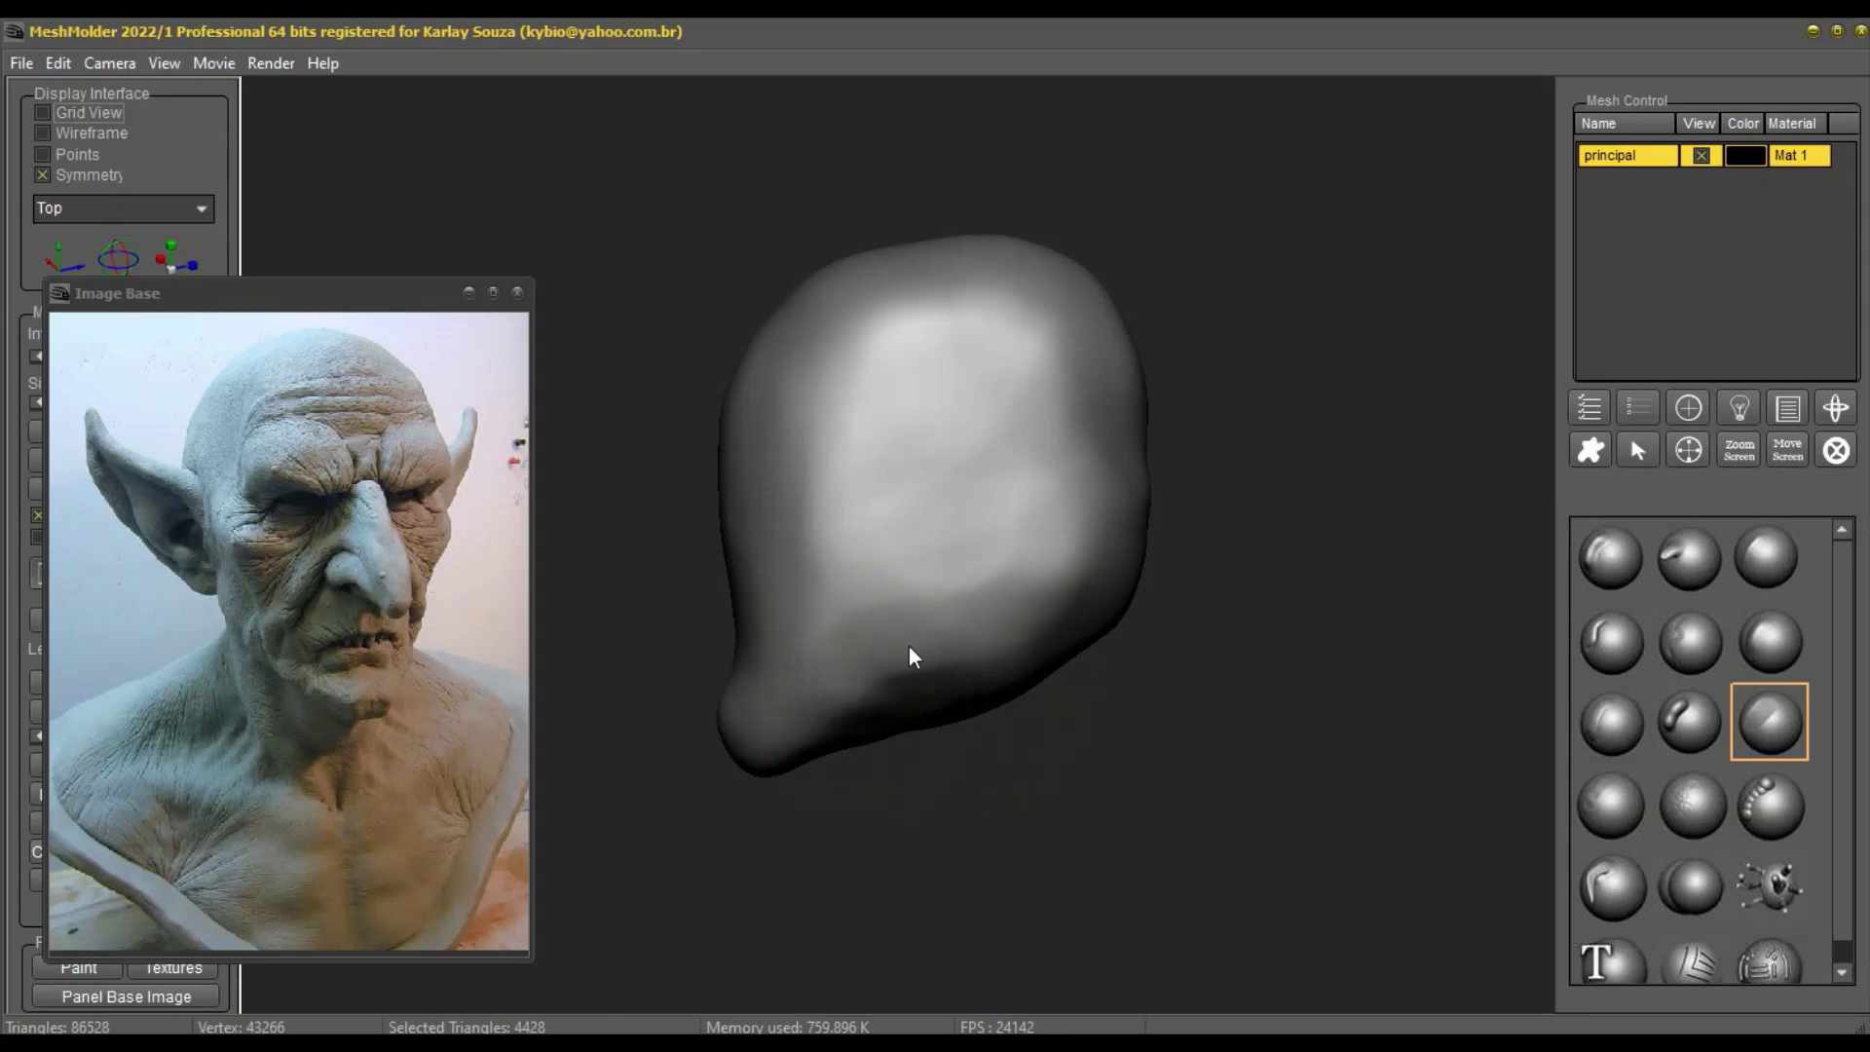
Step: Flatten the side of the head further, from the crown to the lower back edge, with the flatten brush
mouse_move(1153, 652)
mouse_down()
mouse_move(1253, 655)
mouse_move(1121, 648)
mouse_up()
mouse_move(1097, 302)
mouse_down()
mouse_move(1037, 537)
mouse_move(905, 526)
mouse_move(930, 289)
mouse_up()
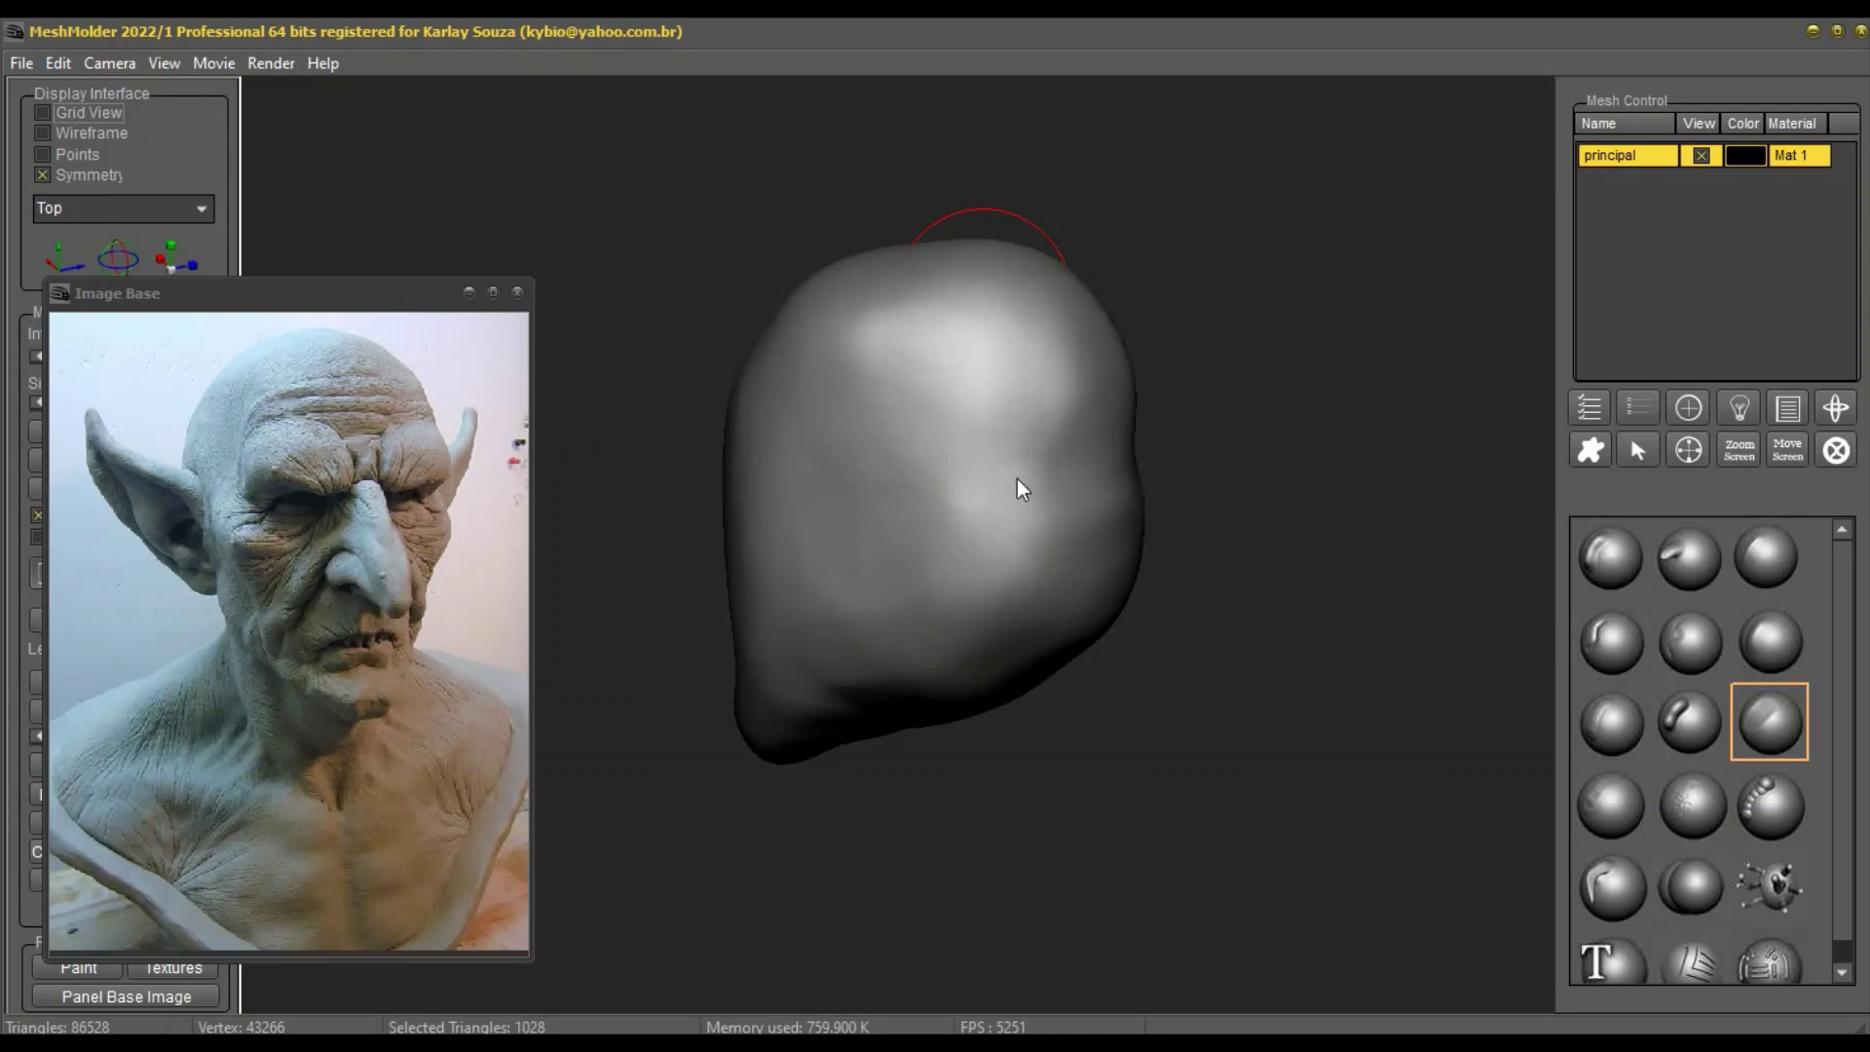
mouse_move(951, 670)
middle_down()
mouse_move(997, 672)
mouse_move(1027, 649)
middle_up()
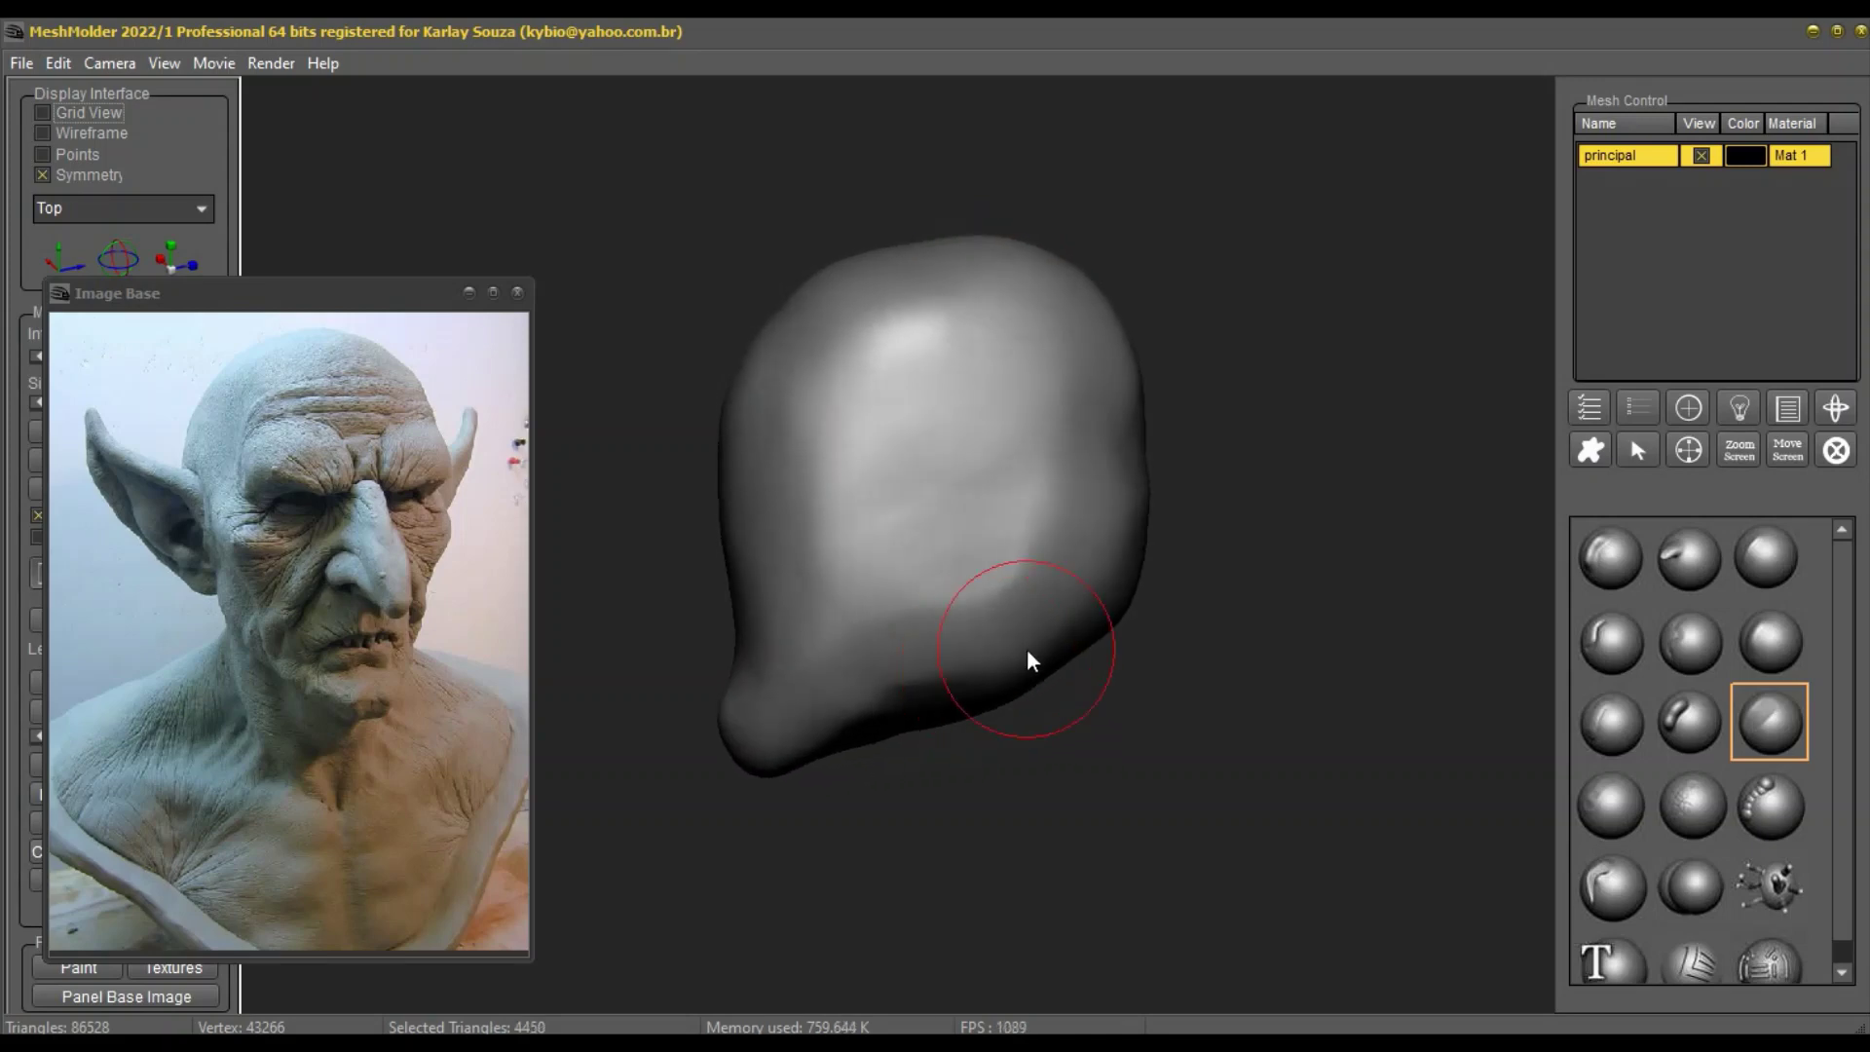
mouse_move(1015, 688)
right_down()
mouse_move(1127, 689)
mouse_move(1081, 693)
mouse_move(1033, 604)
mouse_move(970, 659)
right_up()
Step: Switch to the move brush at a larger size and push in the crown and the lower back of the skull
key(space)
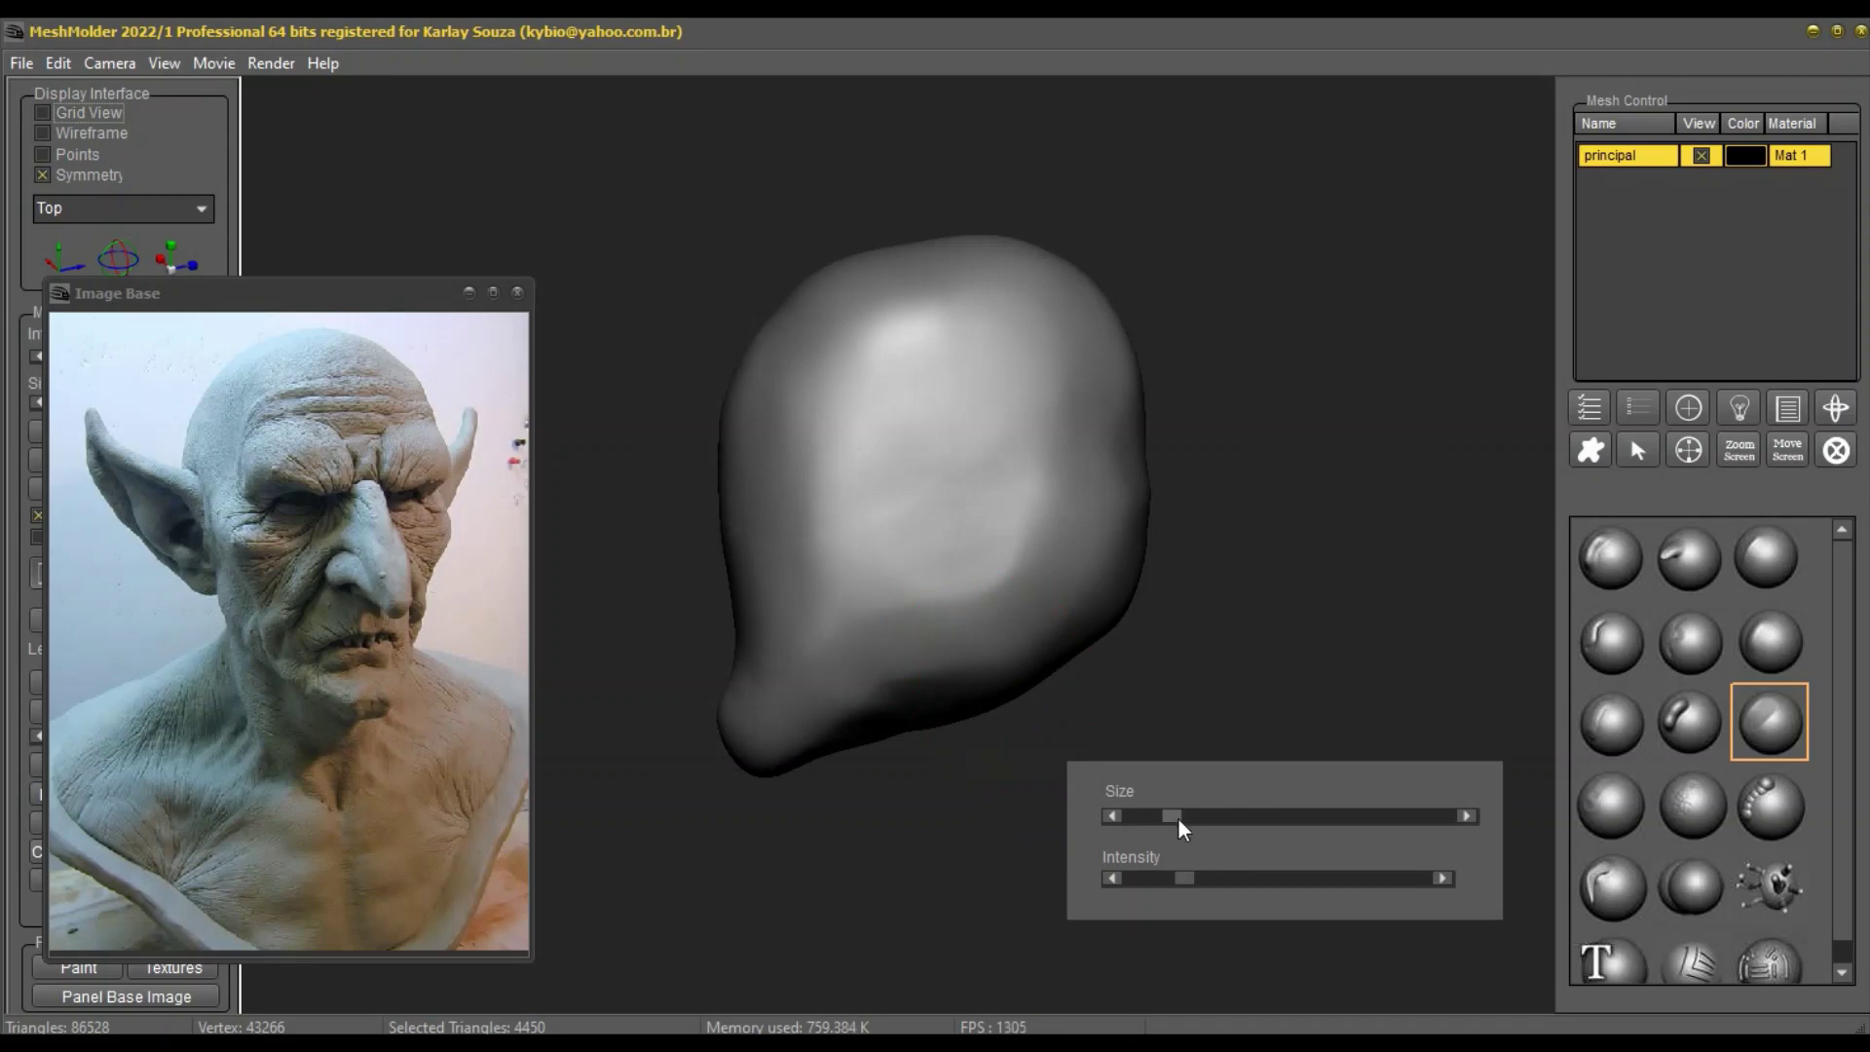
drag(1178, 816, 1211, 818)
click(1688, 556)
key(space)
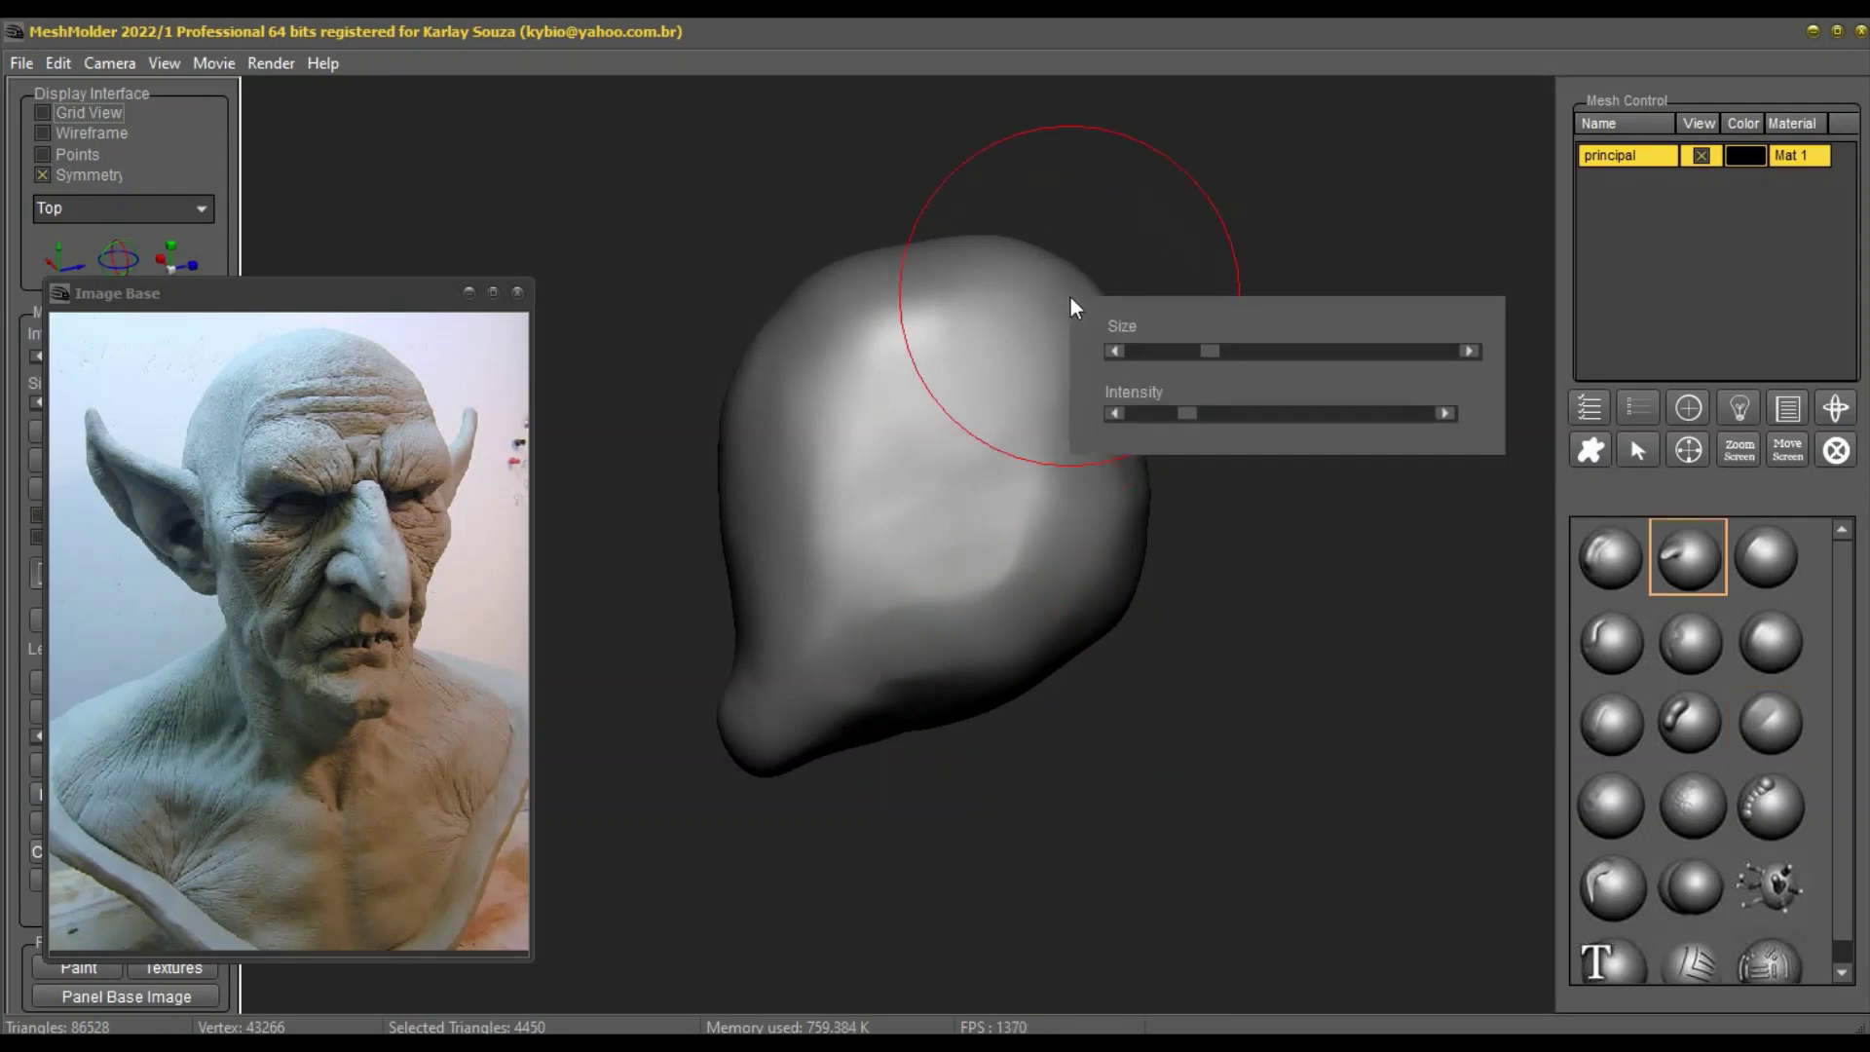
drag(1210, 351, 1231, 351)
drag(1072, 285, 1067, 294)
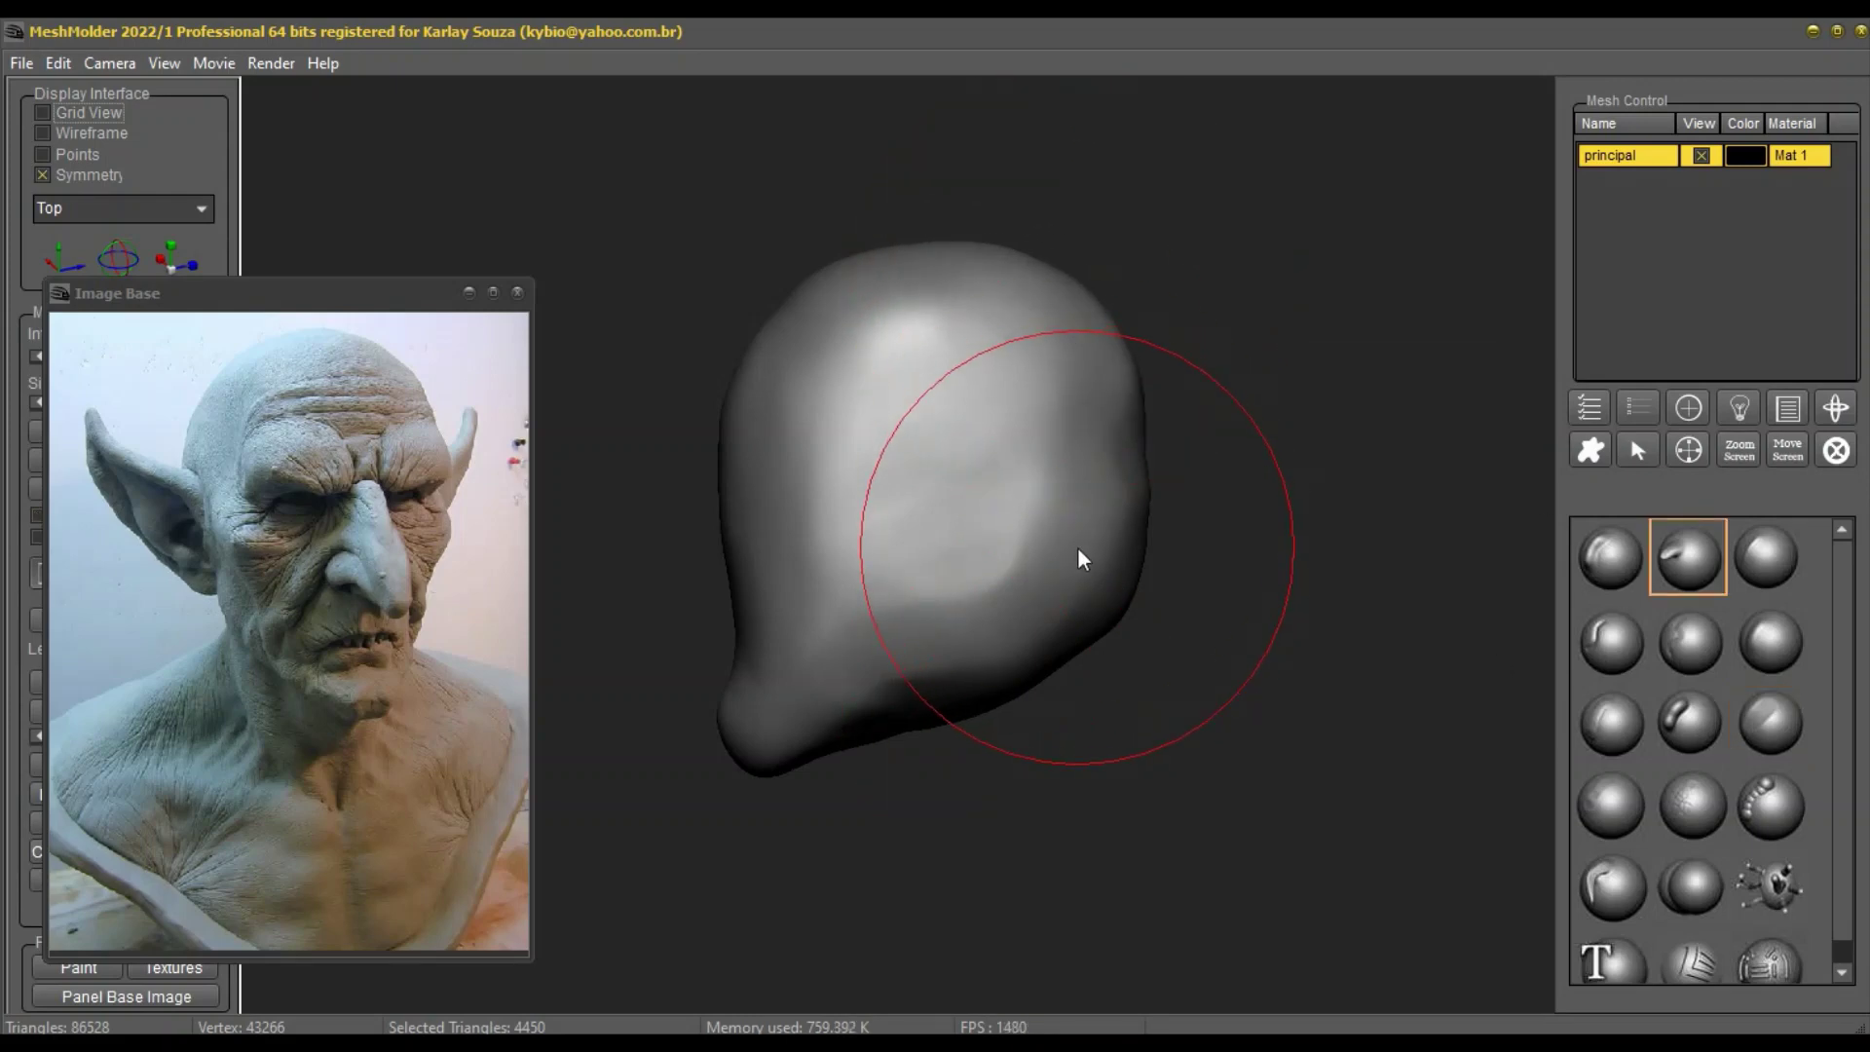
drag(1107, 605, 1082, 625)
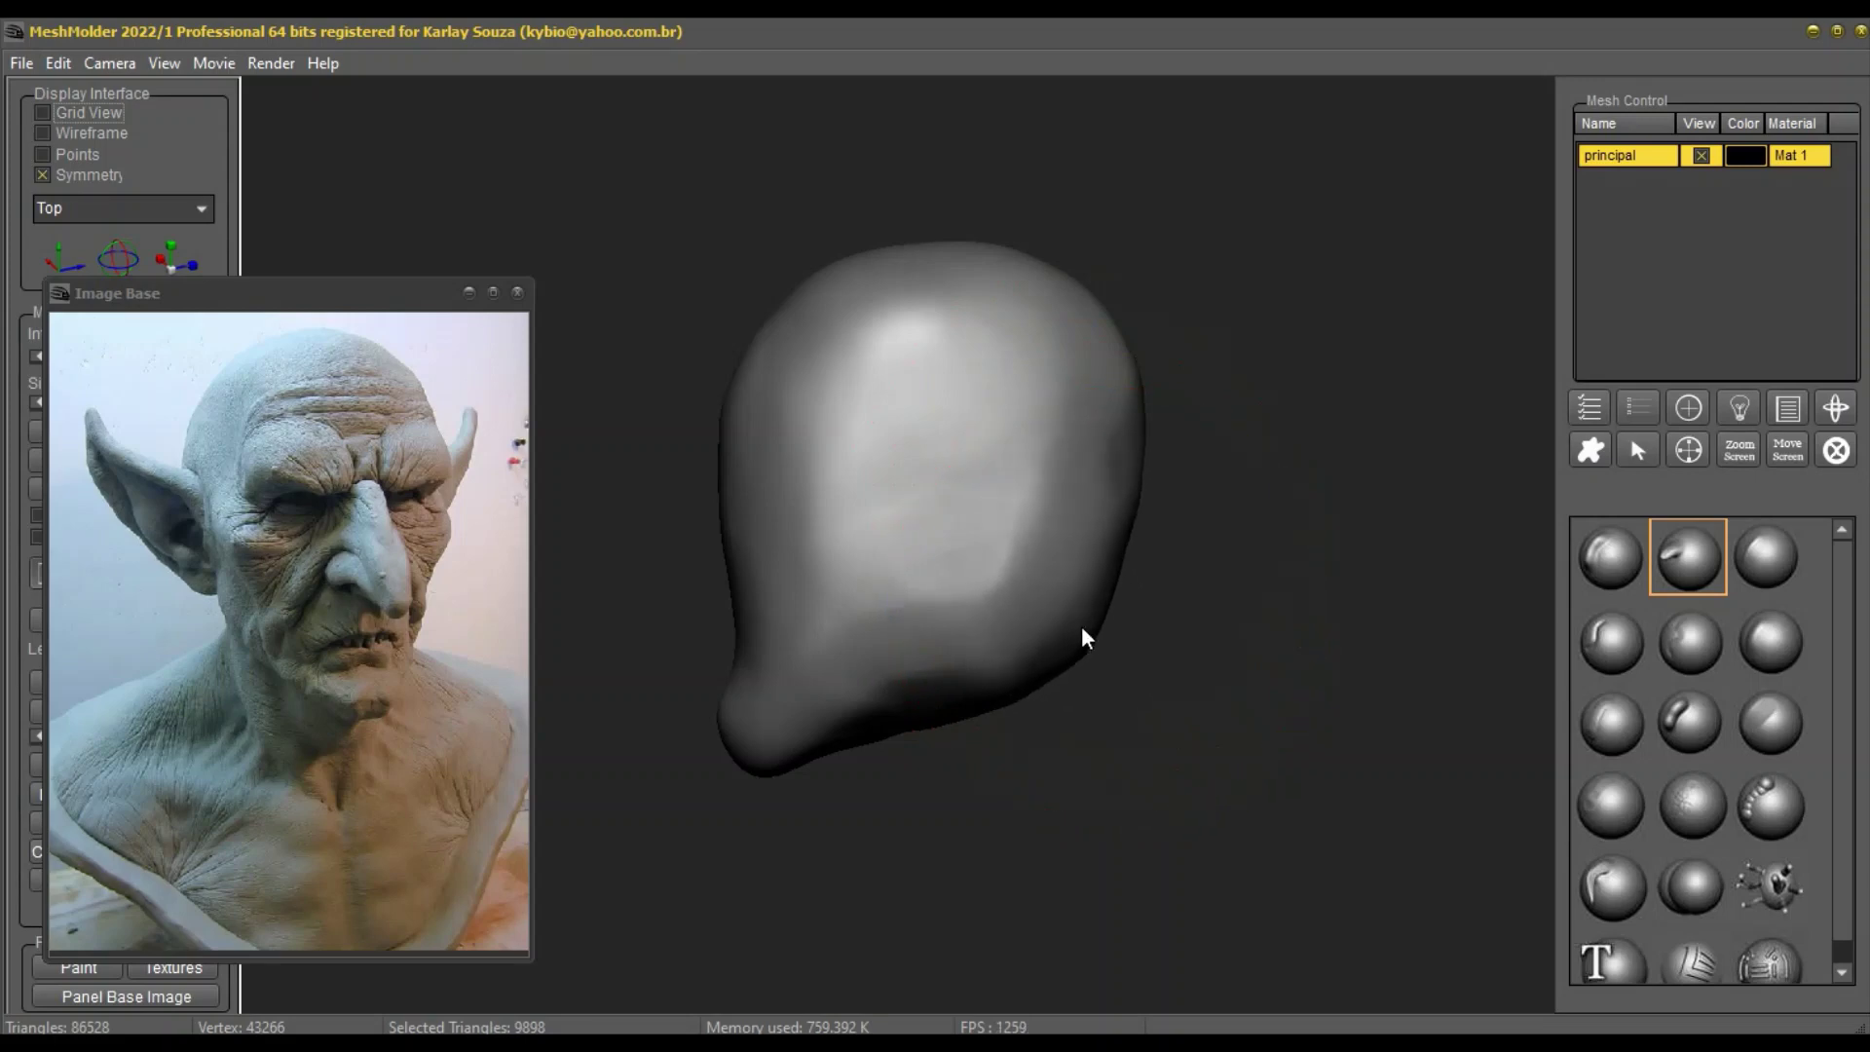
Step: Adjust the move brush size, round out the back of the skull, and push the underside behind the jaw upward
right_click(1090, 721)
drag(1249, 779, 1204, 779)
key(space)
key(space)
key(space)
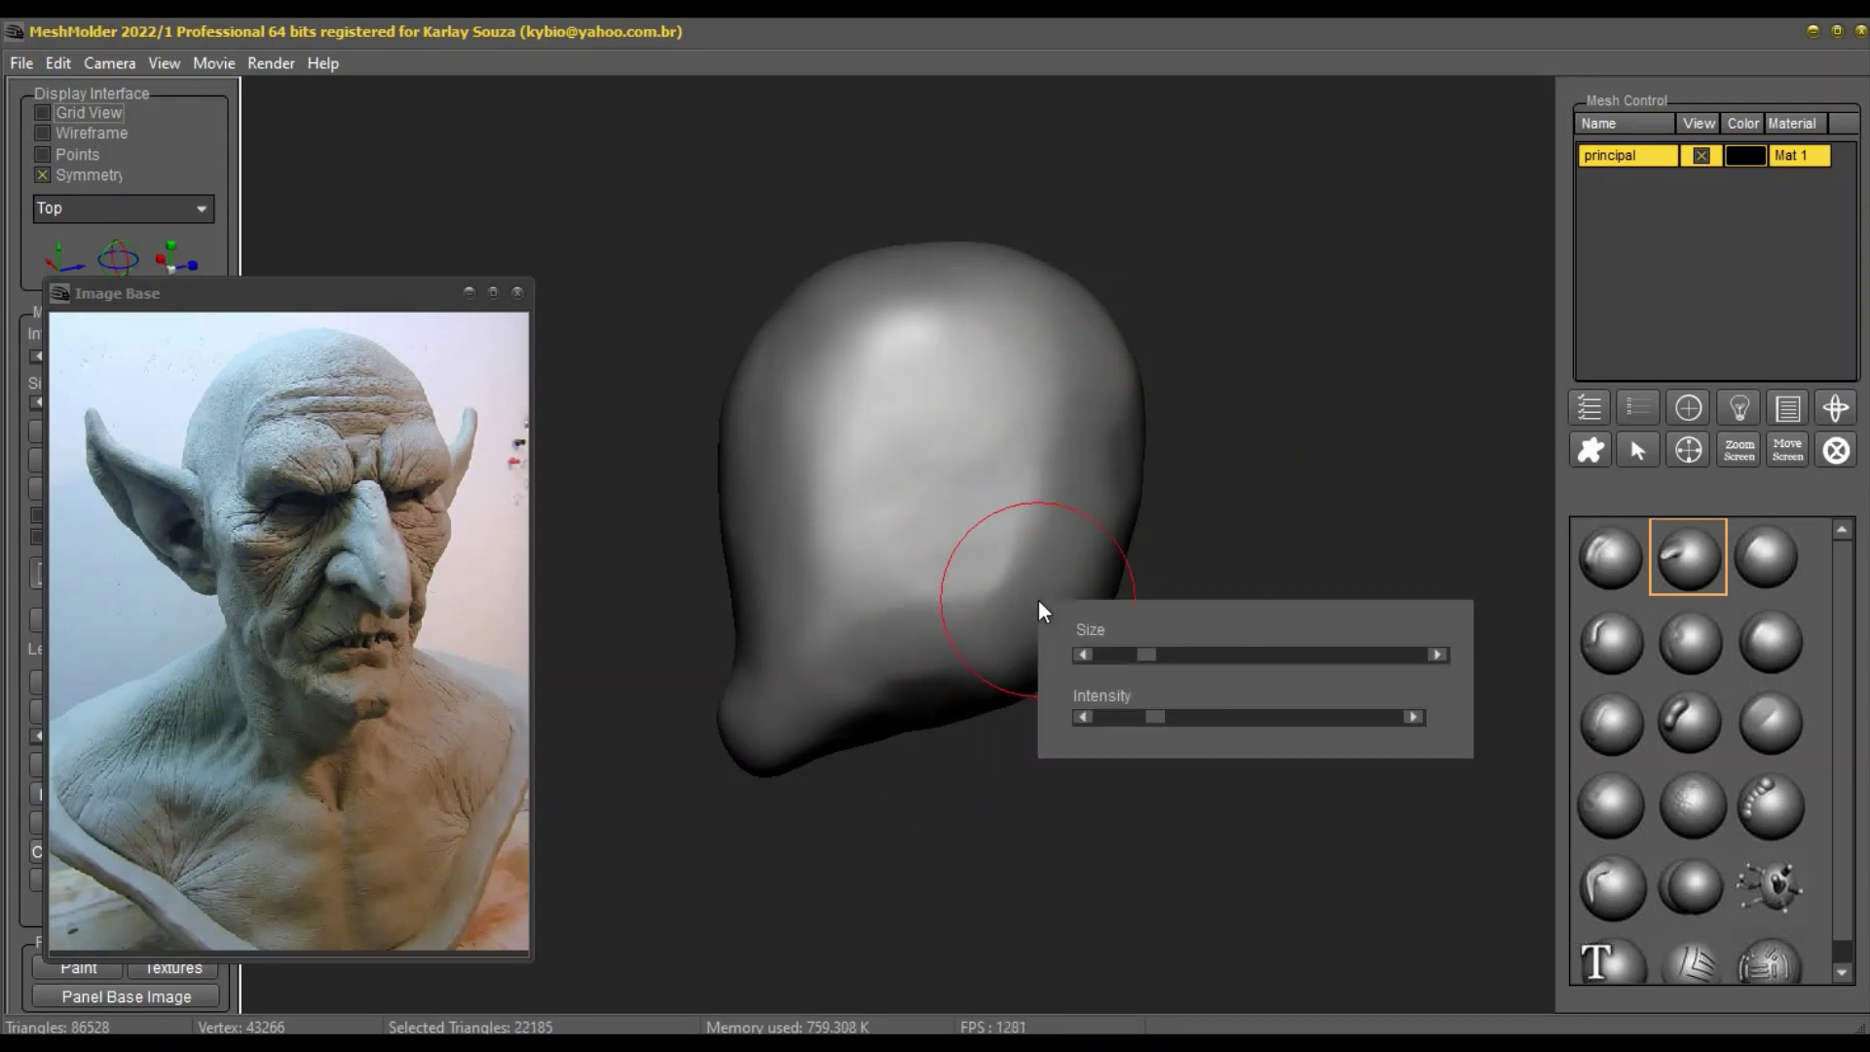
scroll(1037, 602, up, 5)
key(space)
mouse_move(995, 693)
mouse_down()
mouse_move(996, 667)
mouse_move(961, 682)
mouse_up()
drag(1102, 632, 1117, 620)
drag(1143, 472, 1149, 505)
drag(1115, 626, 1099, 631)
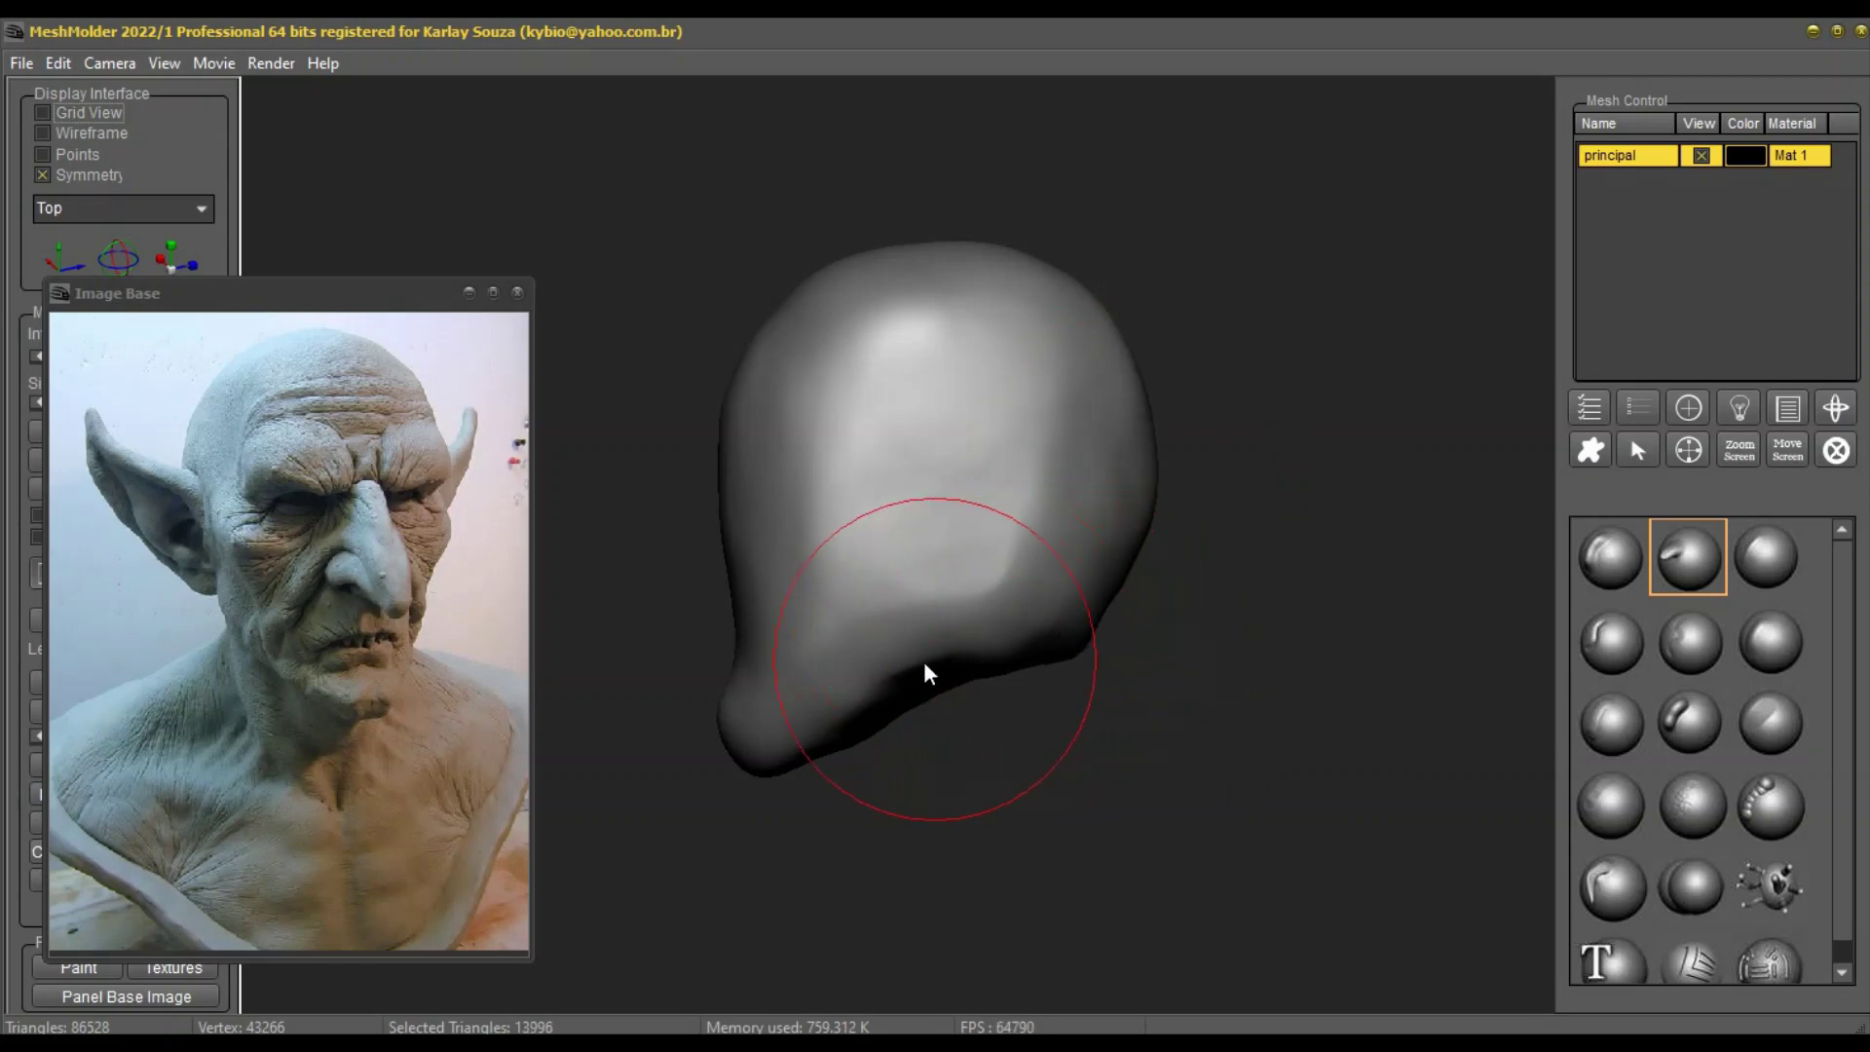
mouse_move(1007, 716)
mouse_down()
mouse_move(984, 639)
mouse_move(999, 651)
mouse_up()
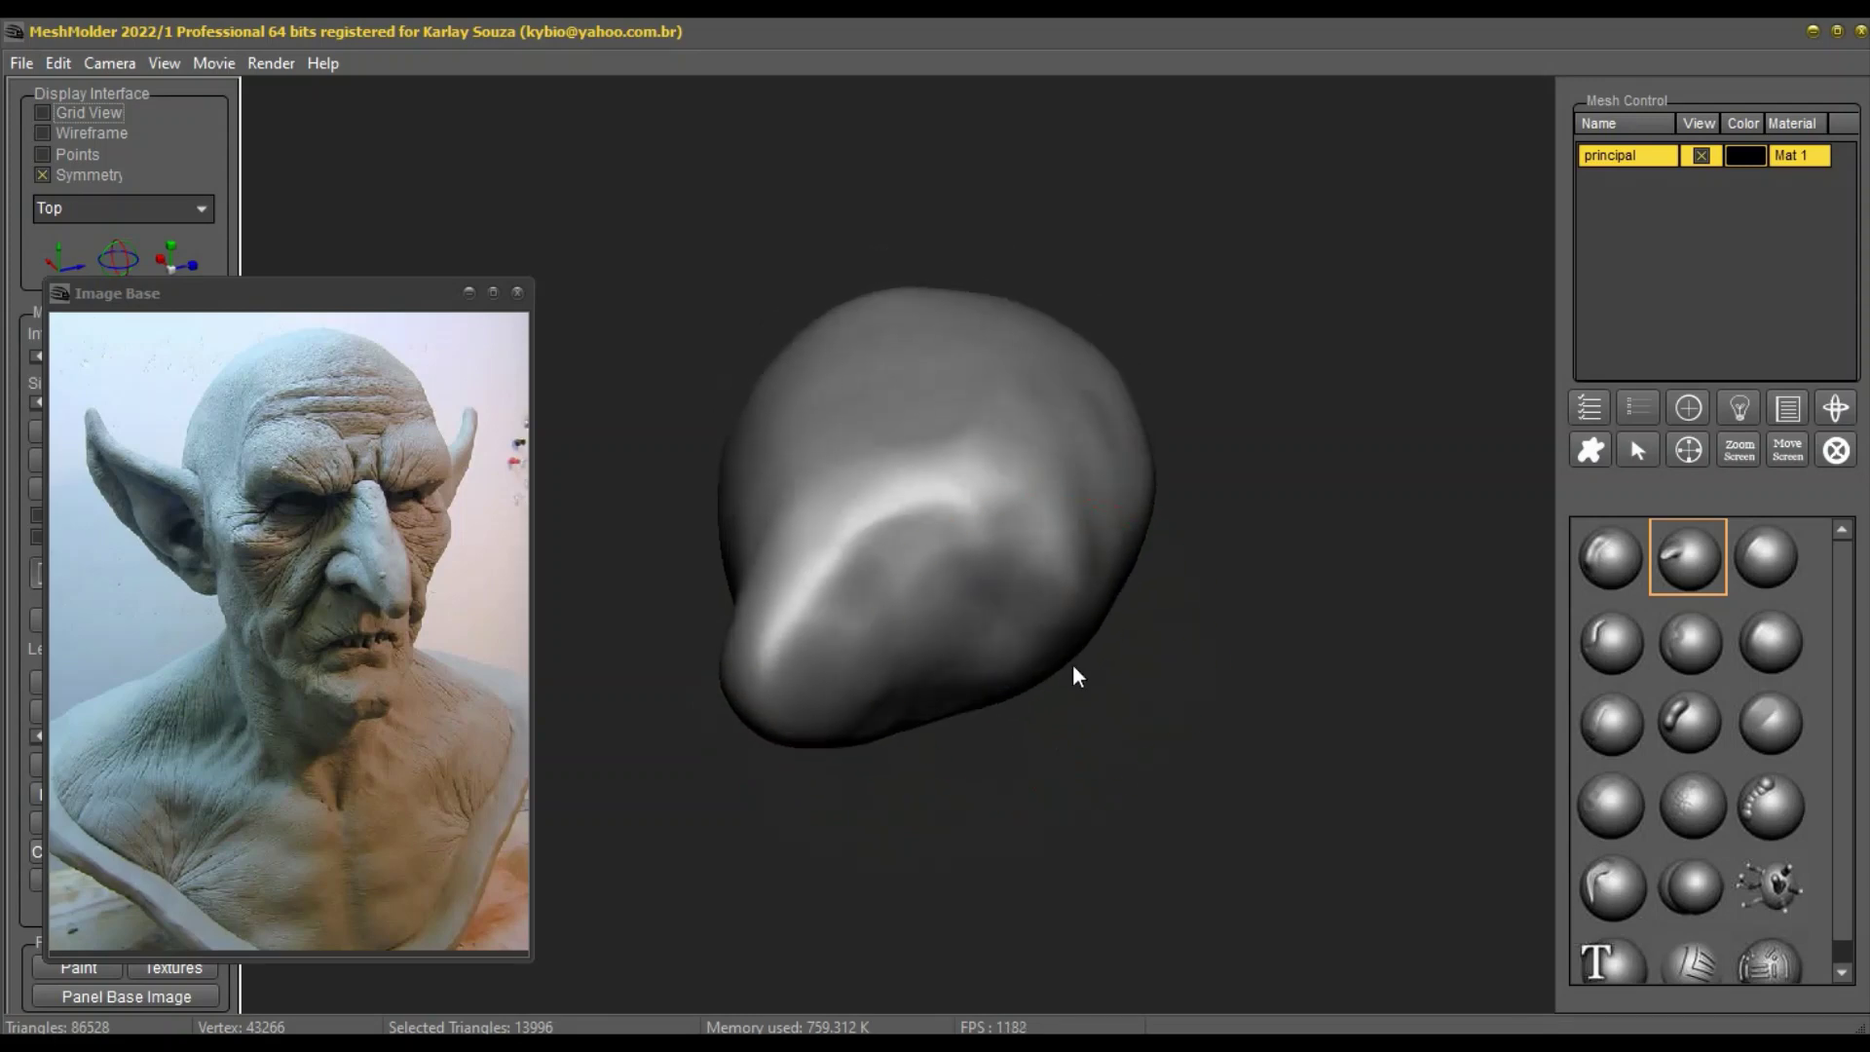
Step: Push in the rear edge of the underside with a smaller move brush, and flatten the underside with the flatten brush
right_click(1073, 662)
drag(1237, 732, 1210, 732)
drag(1056, 635, 1031, 633)
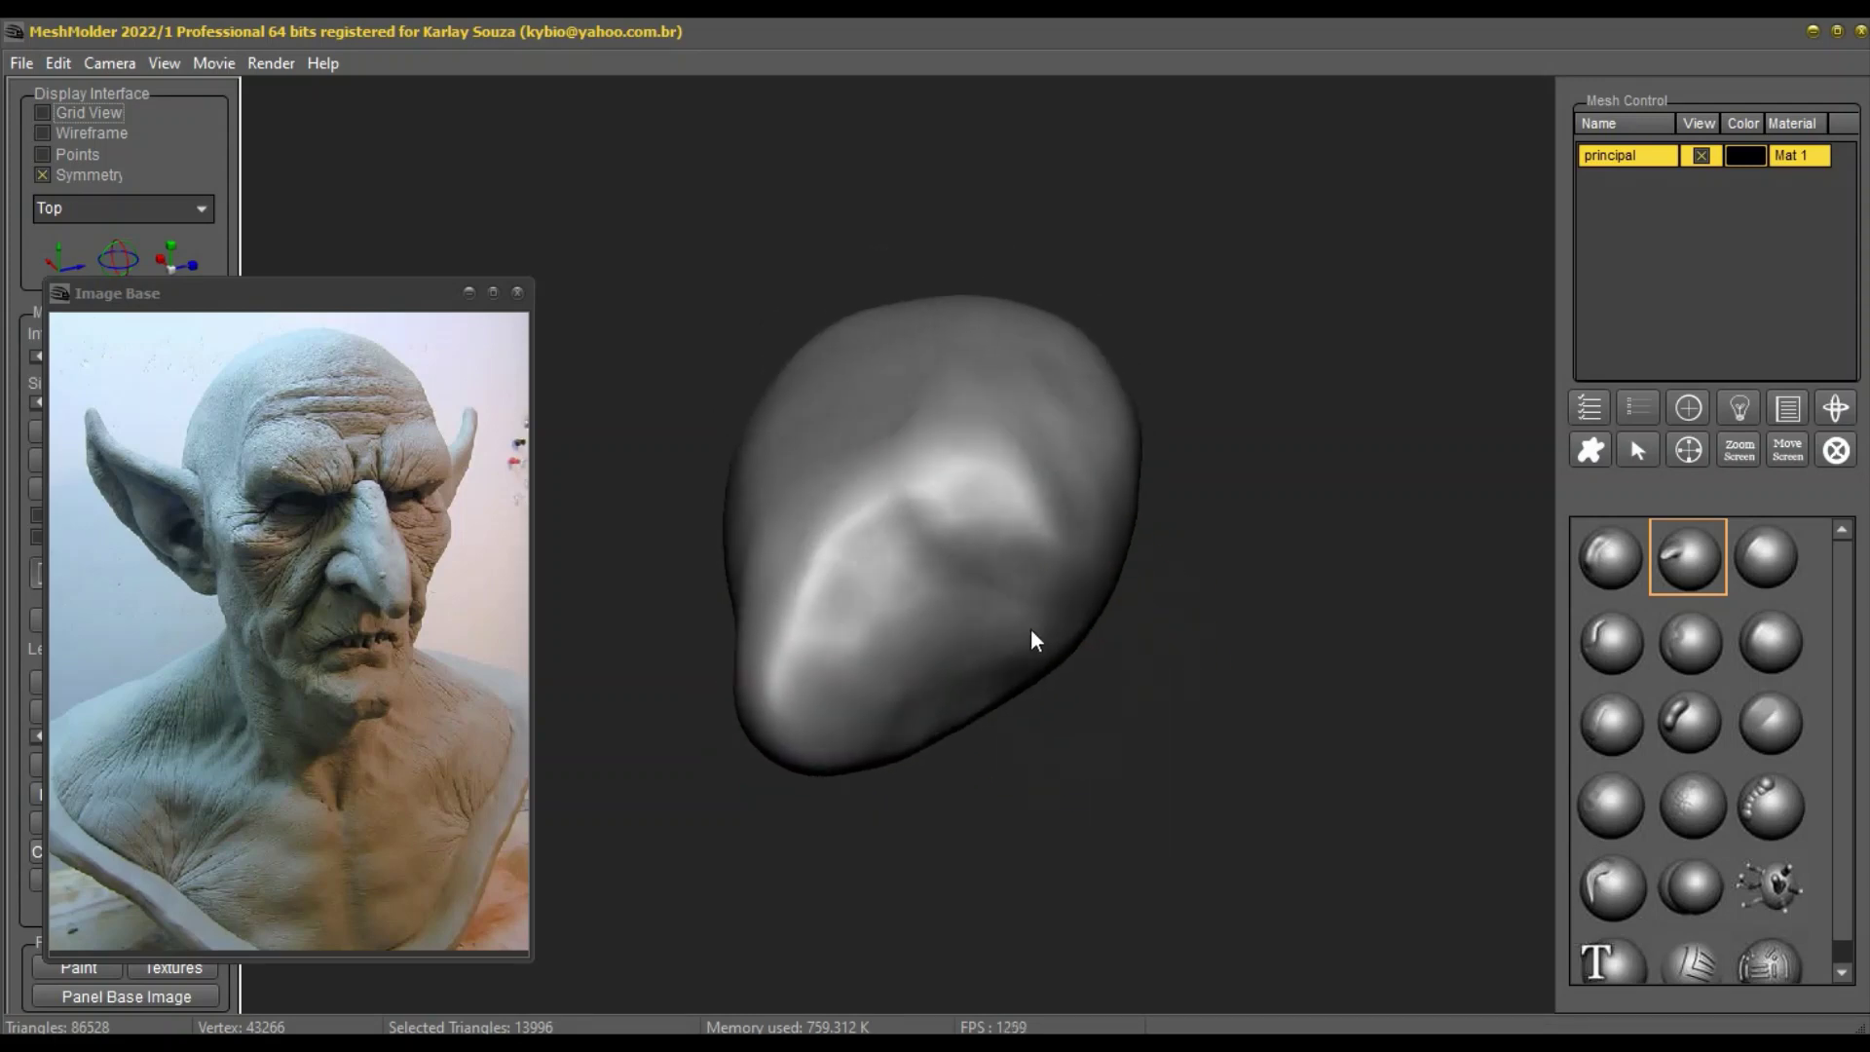
click(1769, 721)
mouse_move(914, 495)
mouse_down()
mouse_move(1021, 527)
mouse_move(996, 565)
mouse_move(908, 562)
mouse_move(992, 528)
mouse_move(954, 452)
mouse_move(965, 598)
mouse_move(912, 573)
mouse_up()
mouse_move(1083, 682)
mouse_down()
mouse_move(1159, 692)
mouse_move(1103, 687)
mouse_move(1050, 615)
mouse_up()
Step: Mask a rounded neck area on the underside behind the jaw and invert the mask to protect the rest of the head
key(shift)
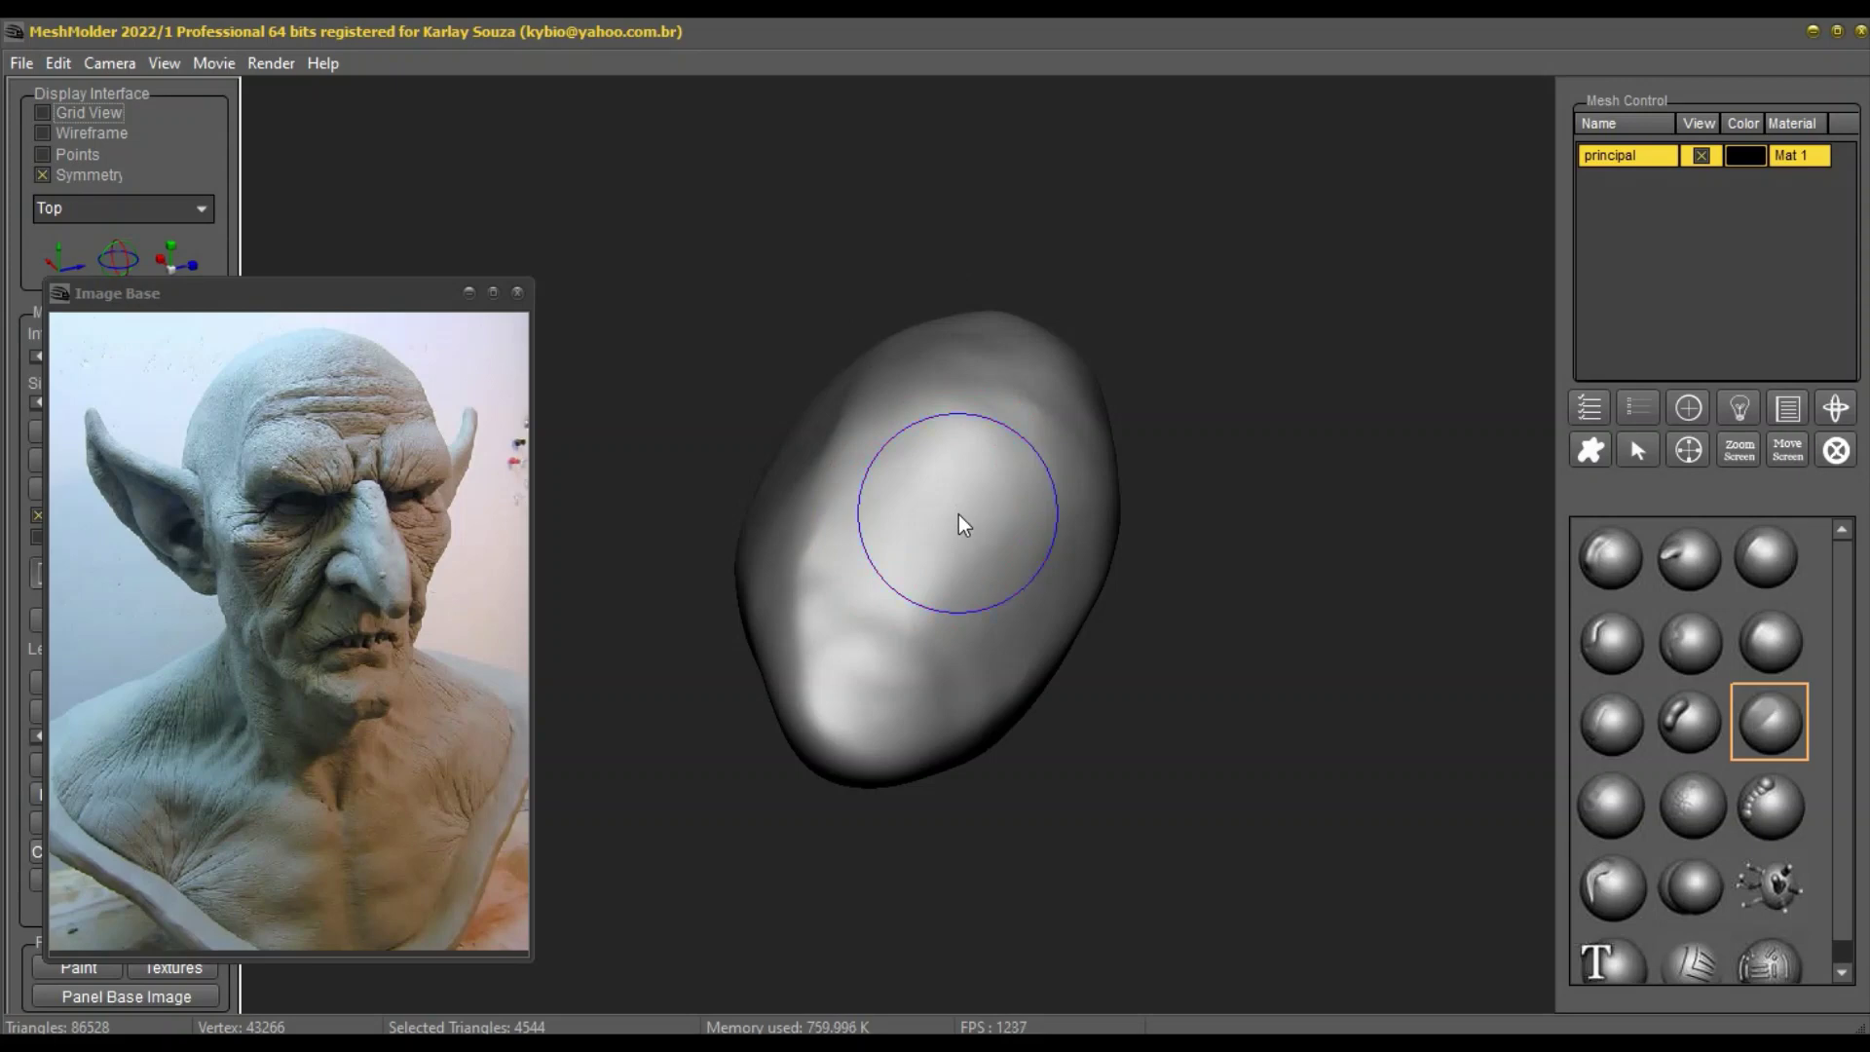
ctrl+drag(951, 524, 974, 534)
mouse_move(1165, 635)
mouse_down()
mouse_move(1240, 751)
mouse_move(1241, 727)
mouse_up()
drag(1044, 518, 1046, 512)
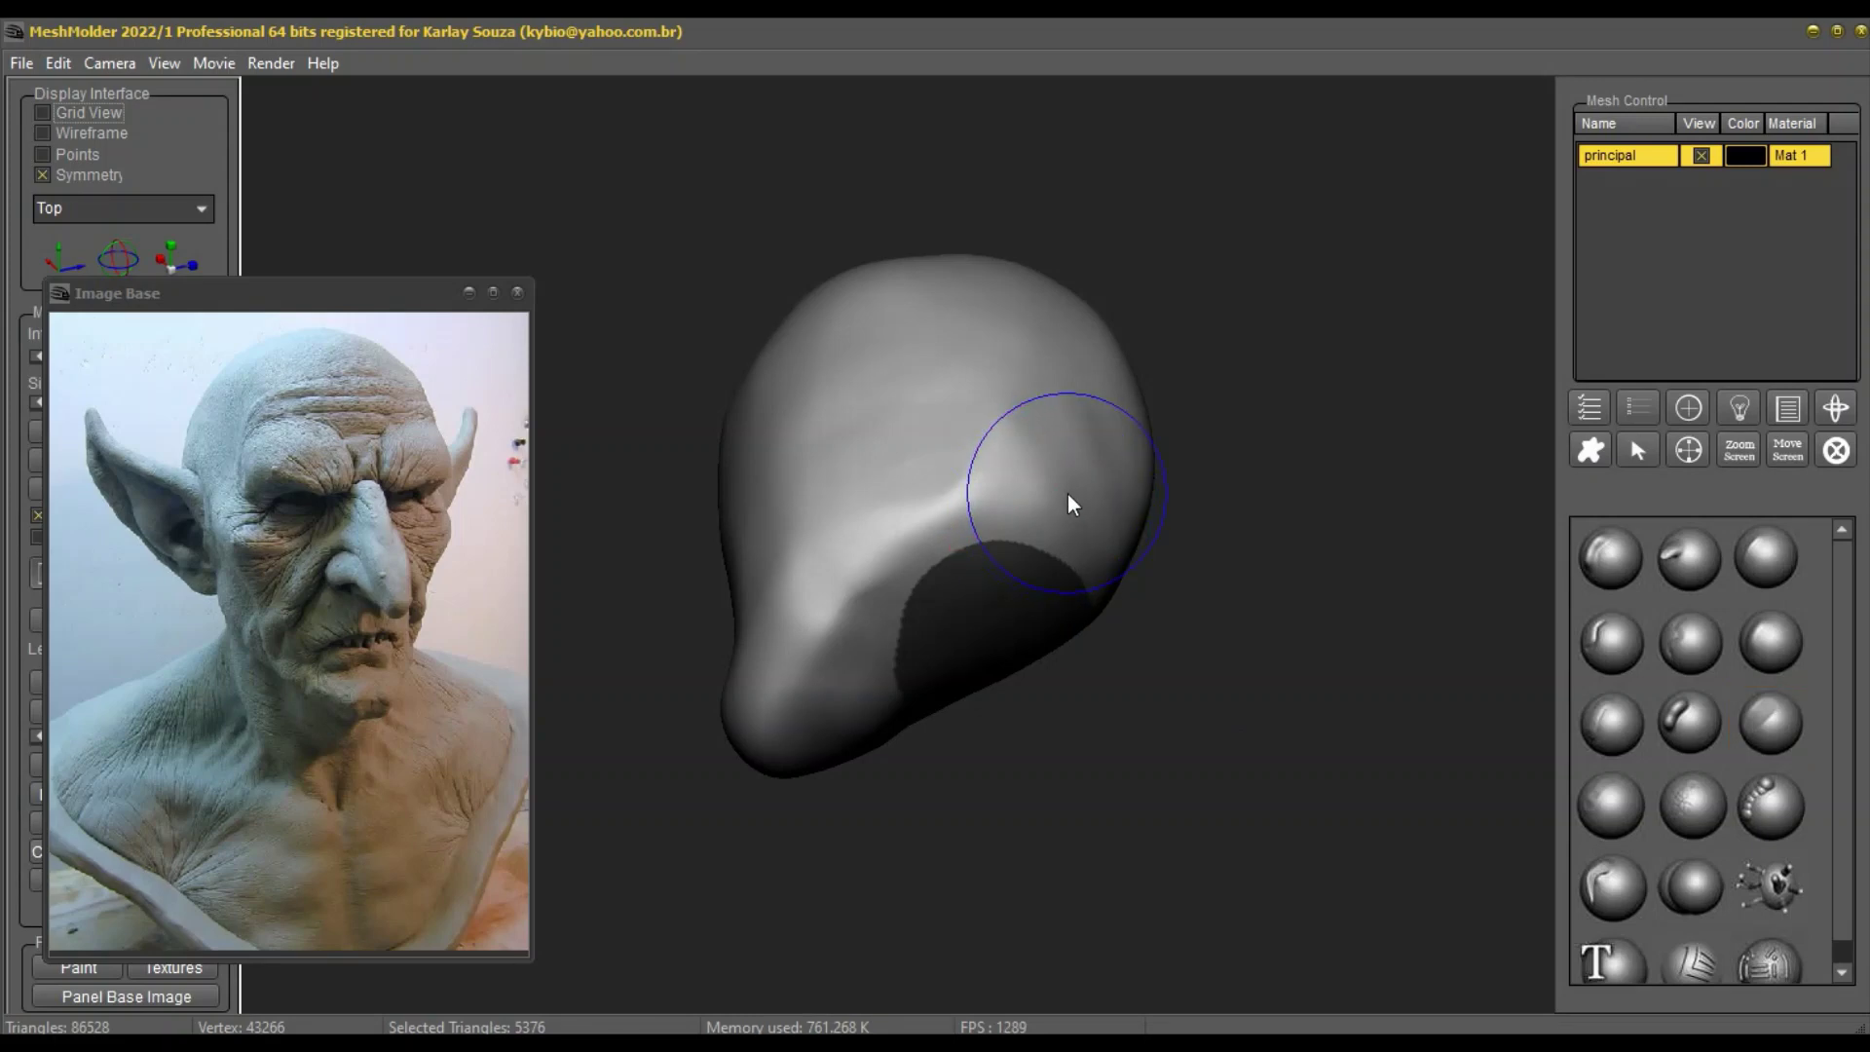
key(ctrl+i)
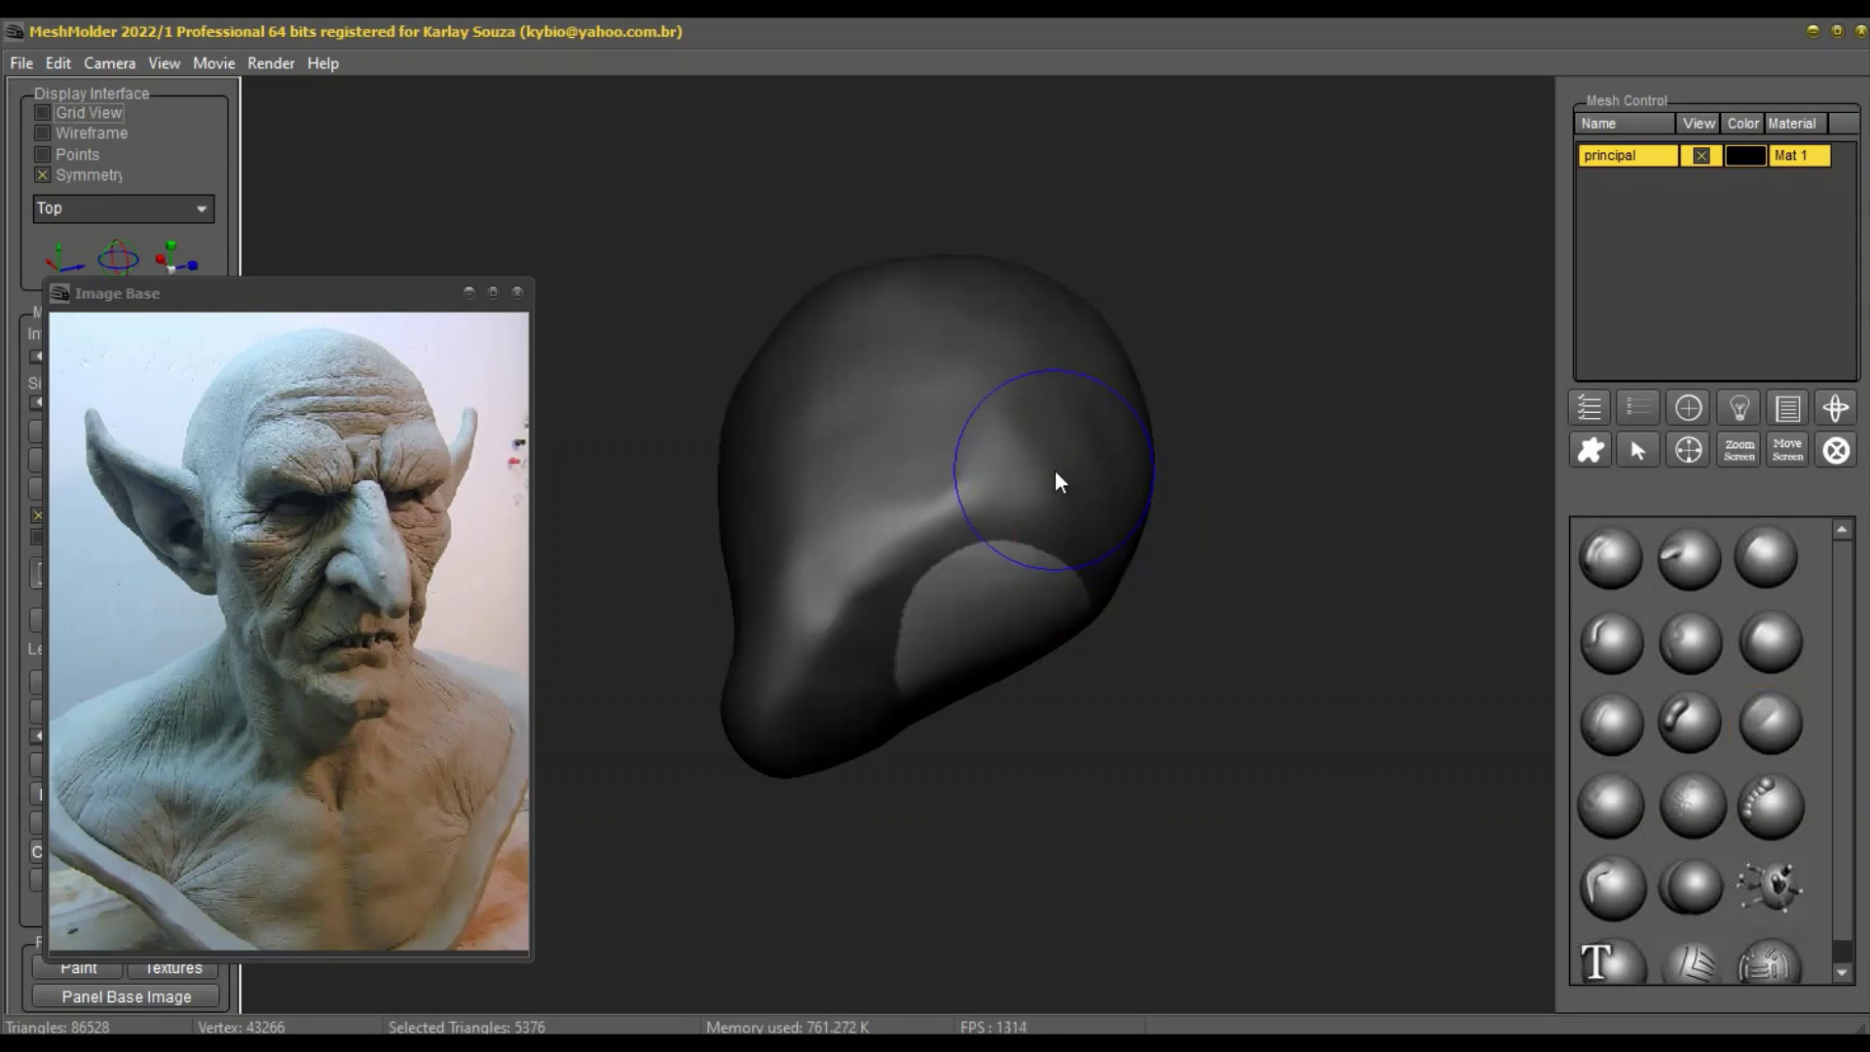
key(ctrl+i)
key(ctrl+i)
Step: Pull the unmasked area under the skull downward with the move brush to form a long neck, and adjust its angle
drag(1200, 591, 1215, 642)
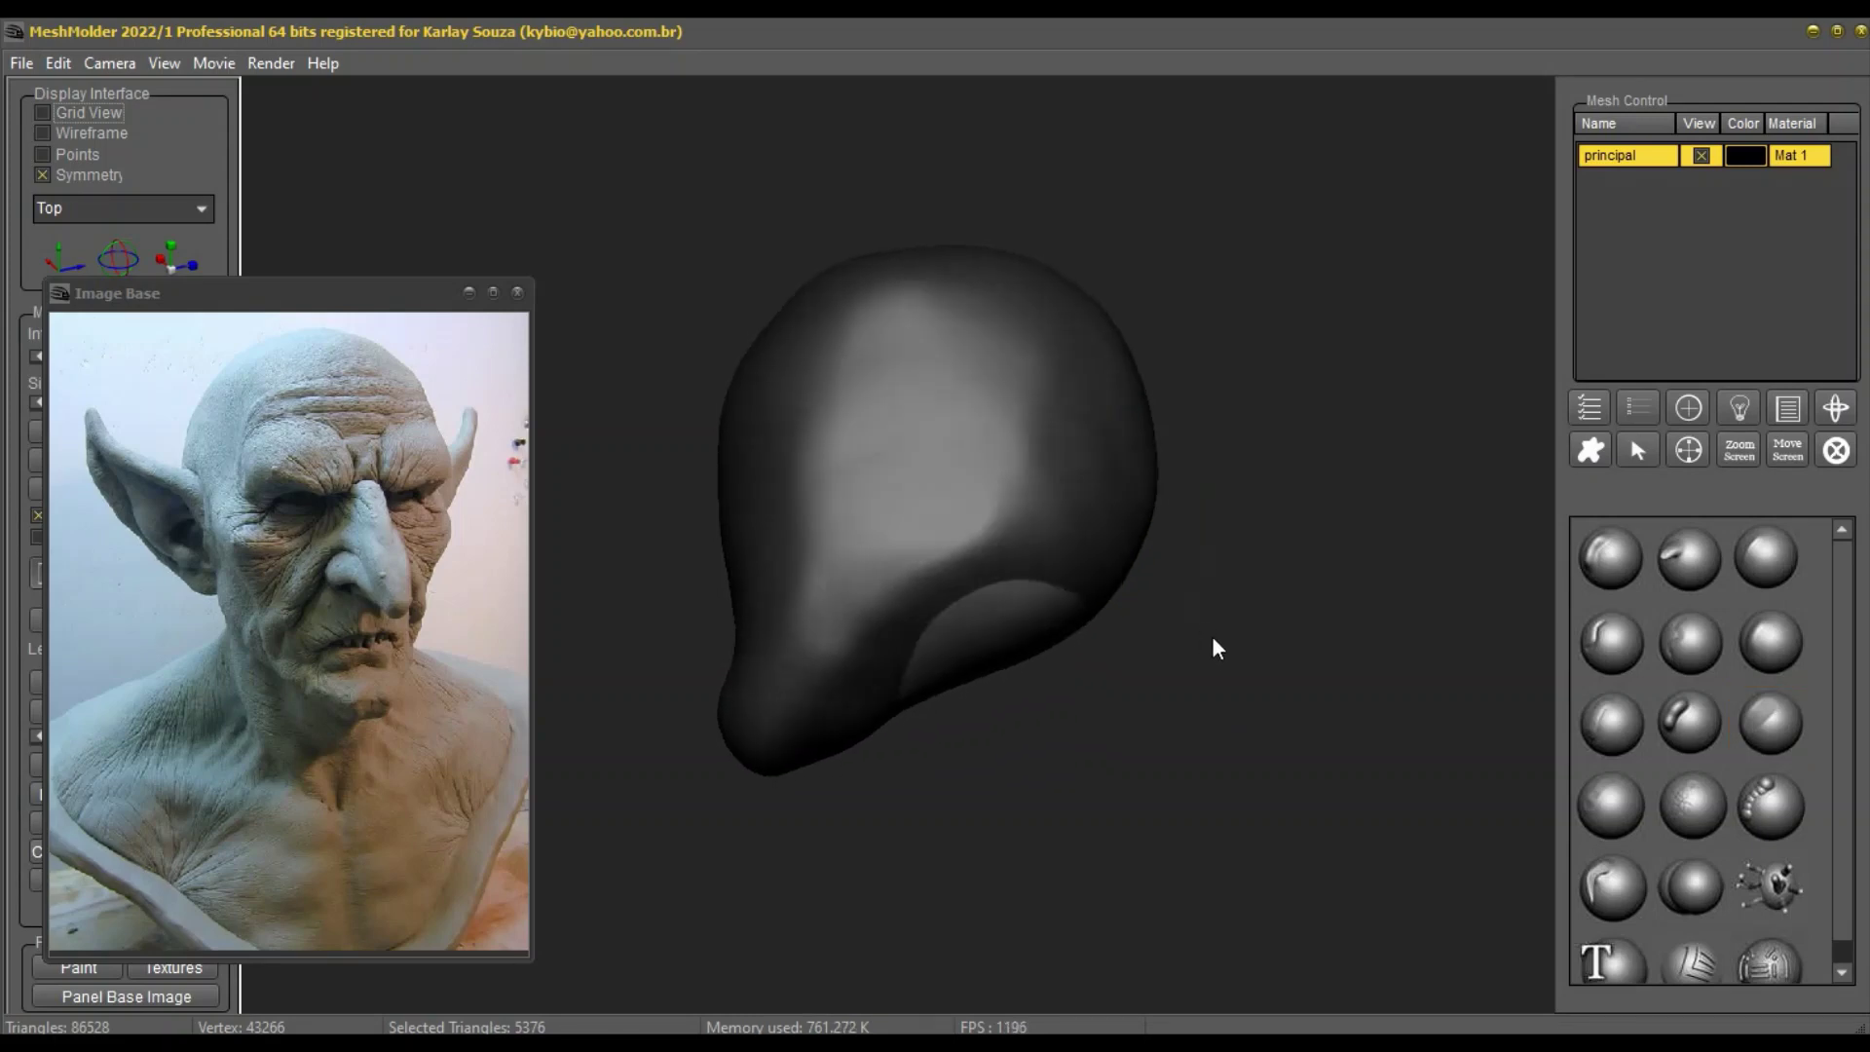
click(1689, 557)
right_click(1068, 623)
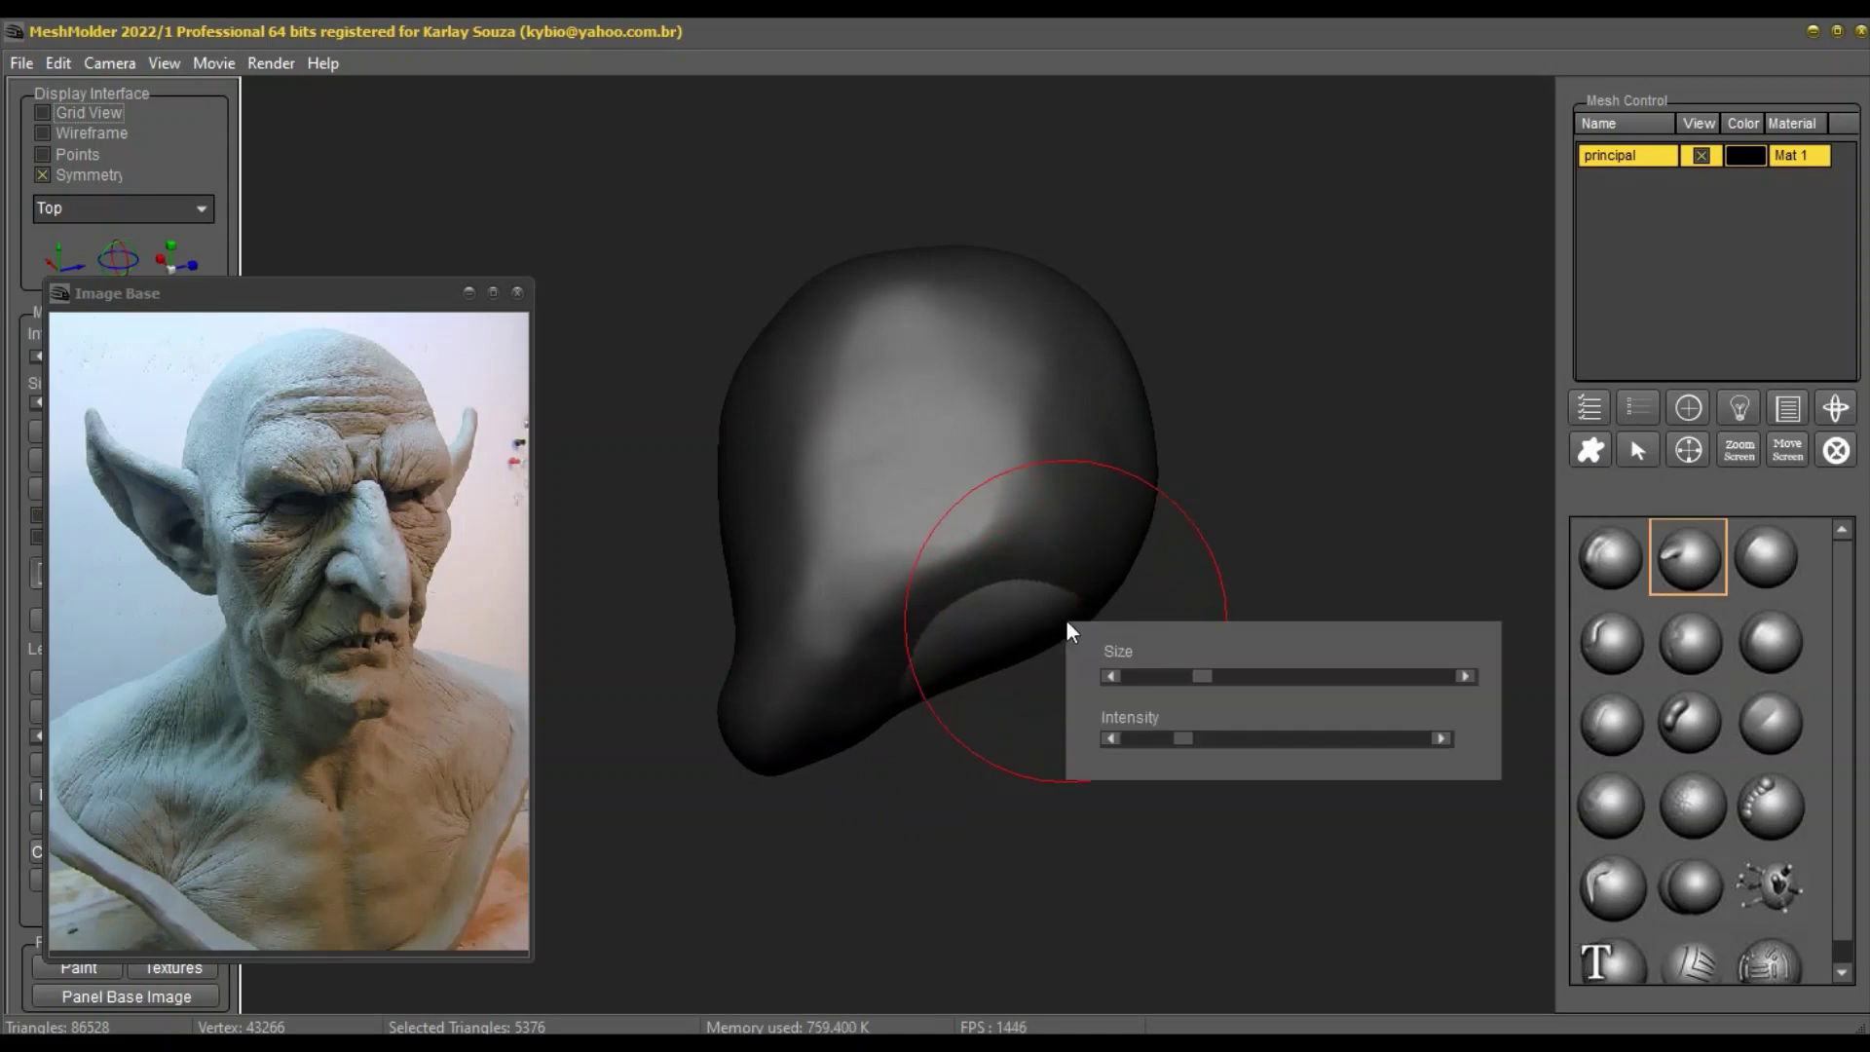
mouse_move(1003, 658)
mouse_down()
mouse_move(1030, 814)
mouse_move(1018, 794)
mouse_up()
mouse_move(1231, 722)
mouse_down()
mouse_move(1265, 728)
mouse_move(1132, 742)
mouse_move(1214, 734)
mouse_up()
middle_drag(1030, 853, 1073, 830)
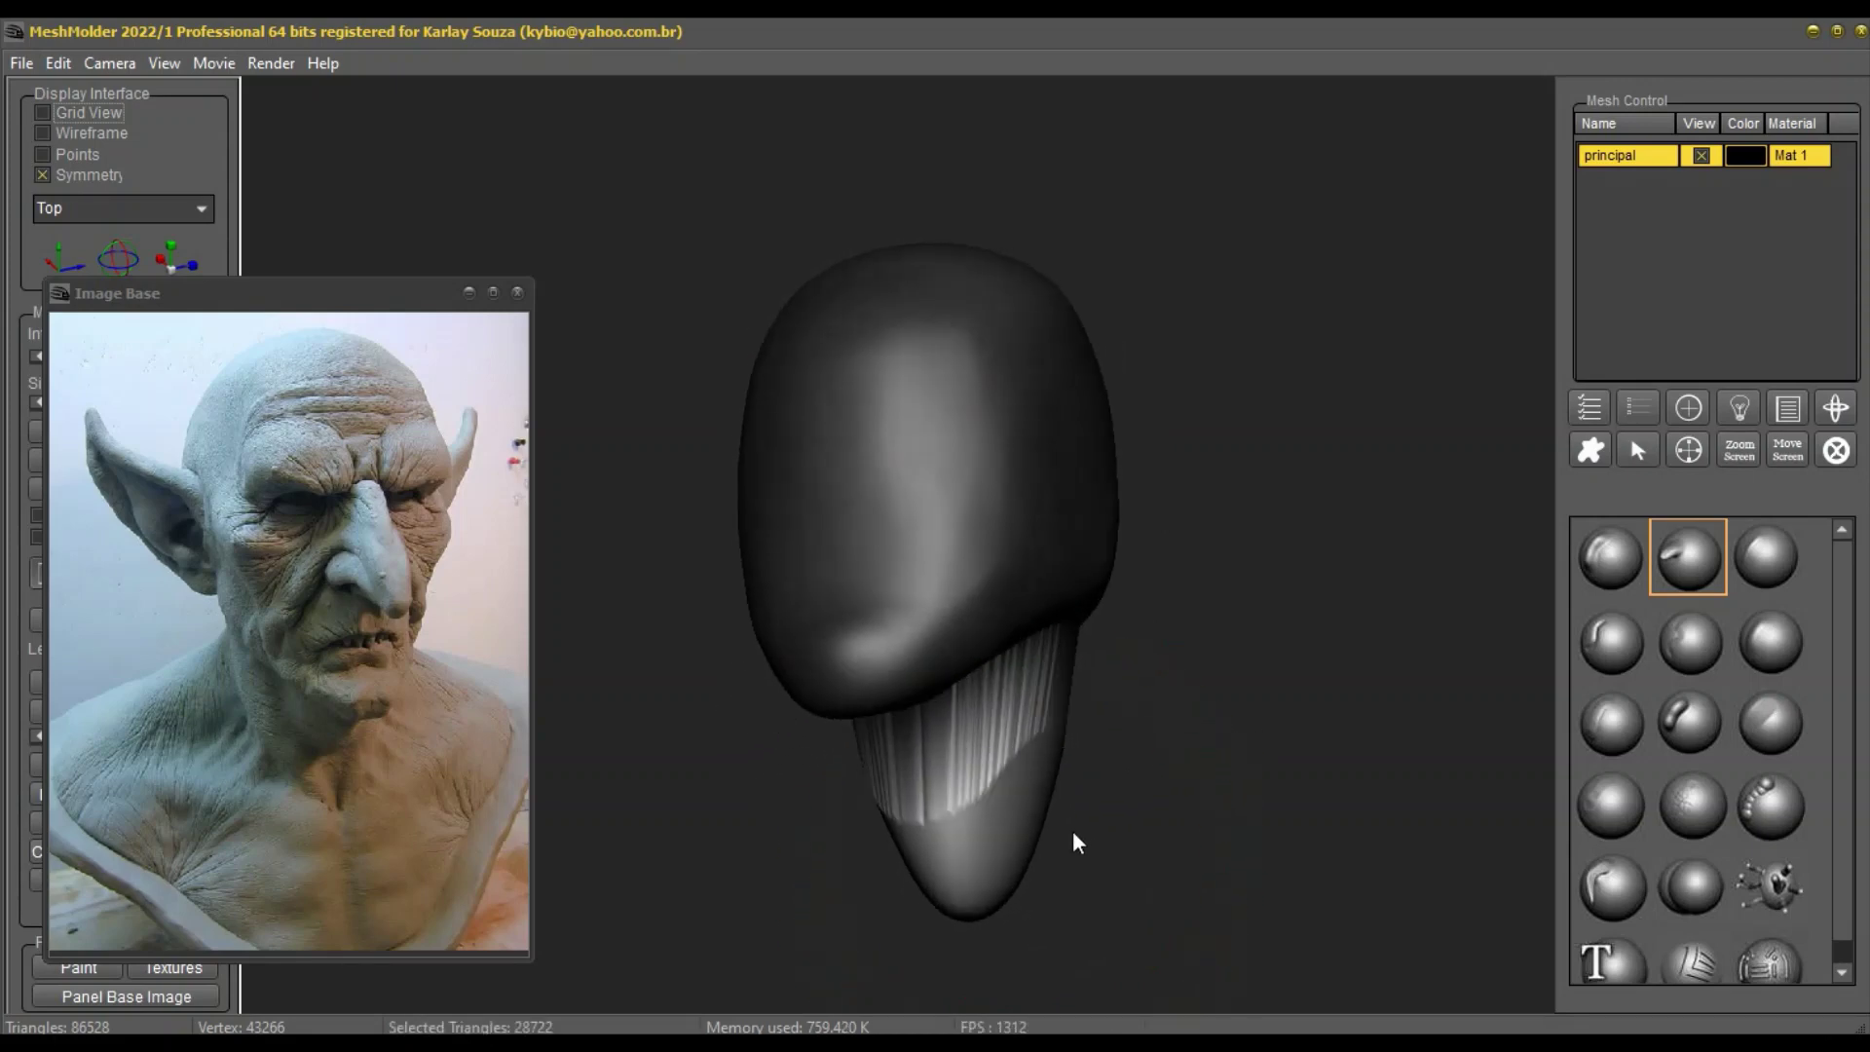
mouse_move(1039, 809)
mouse_down()
mouse_move(1074, 826)
mouse_move(1038, 834)
mouse_move(1062, 834)
mouse_up()
Step: Clear the mask from the head and reduce the sculpting brush size
drag(1208, 751, 1317, 736)
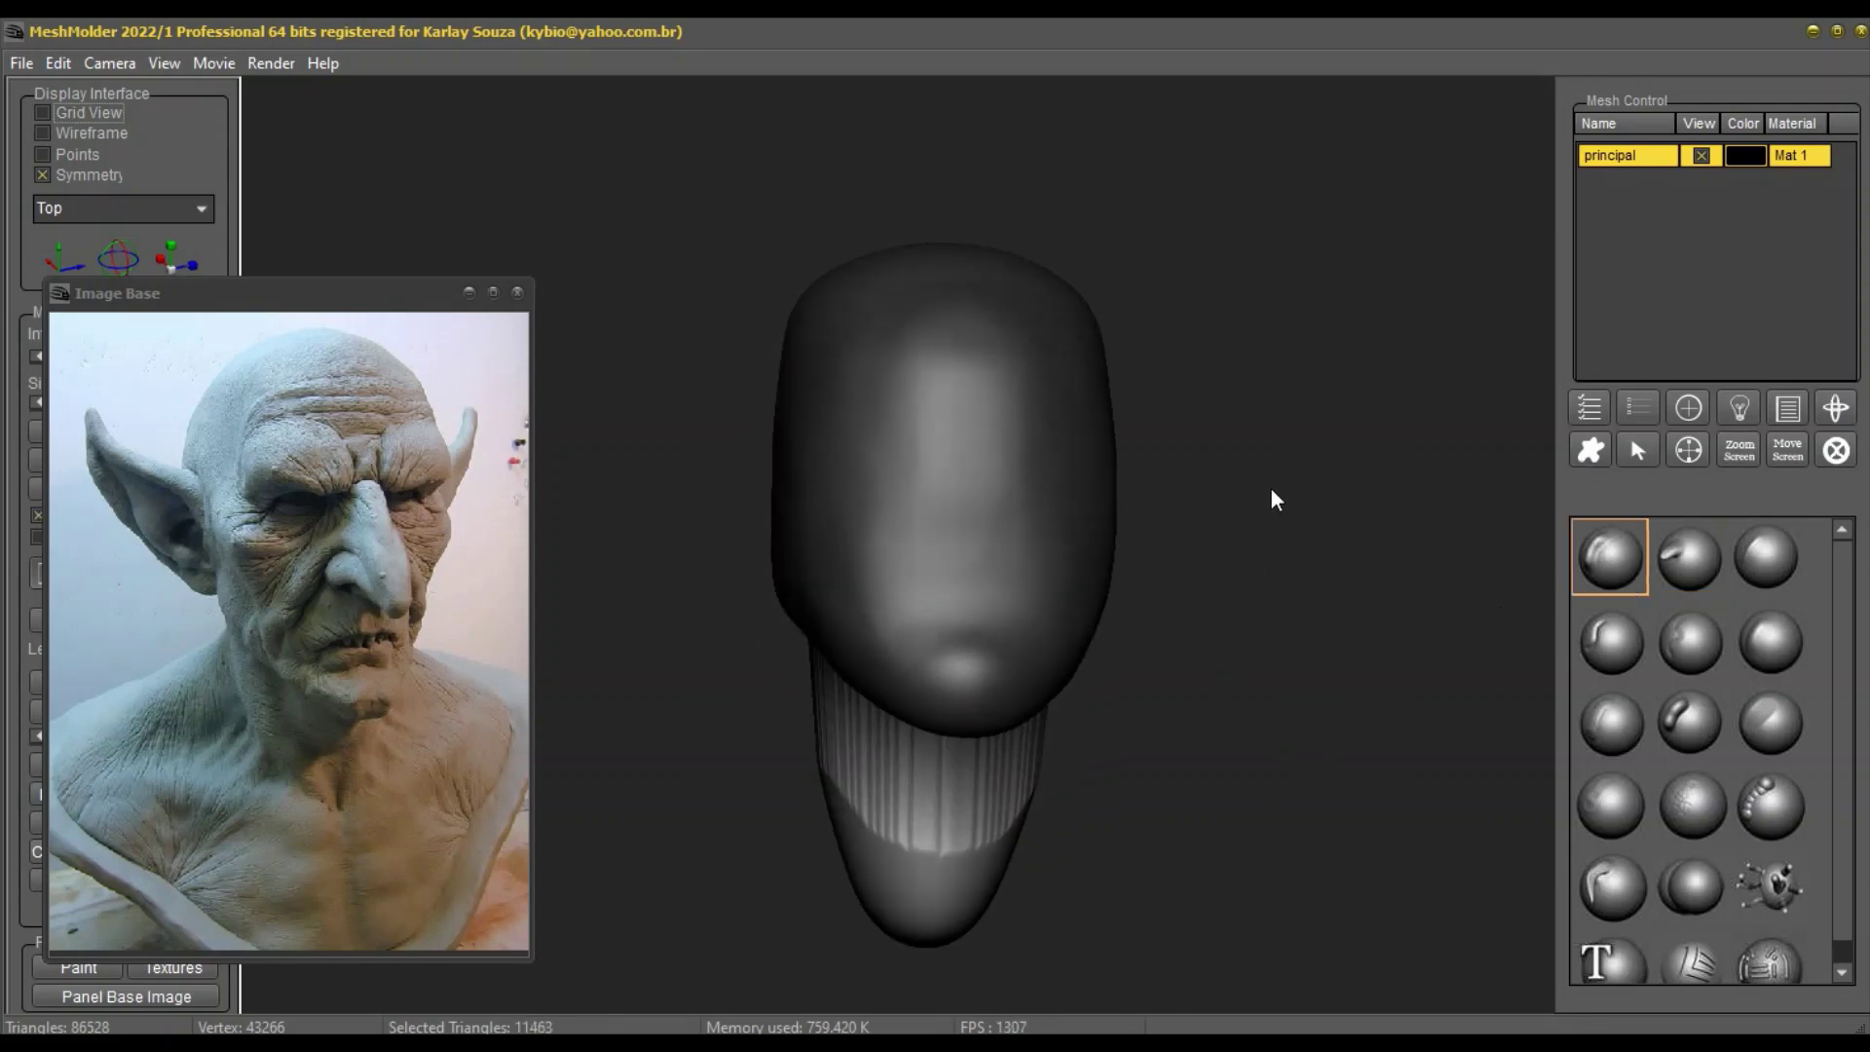
drag(1355, 535, 1355, 535)
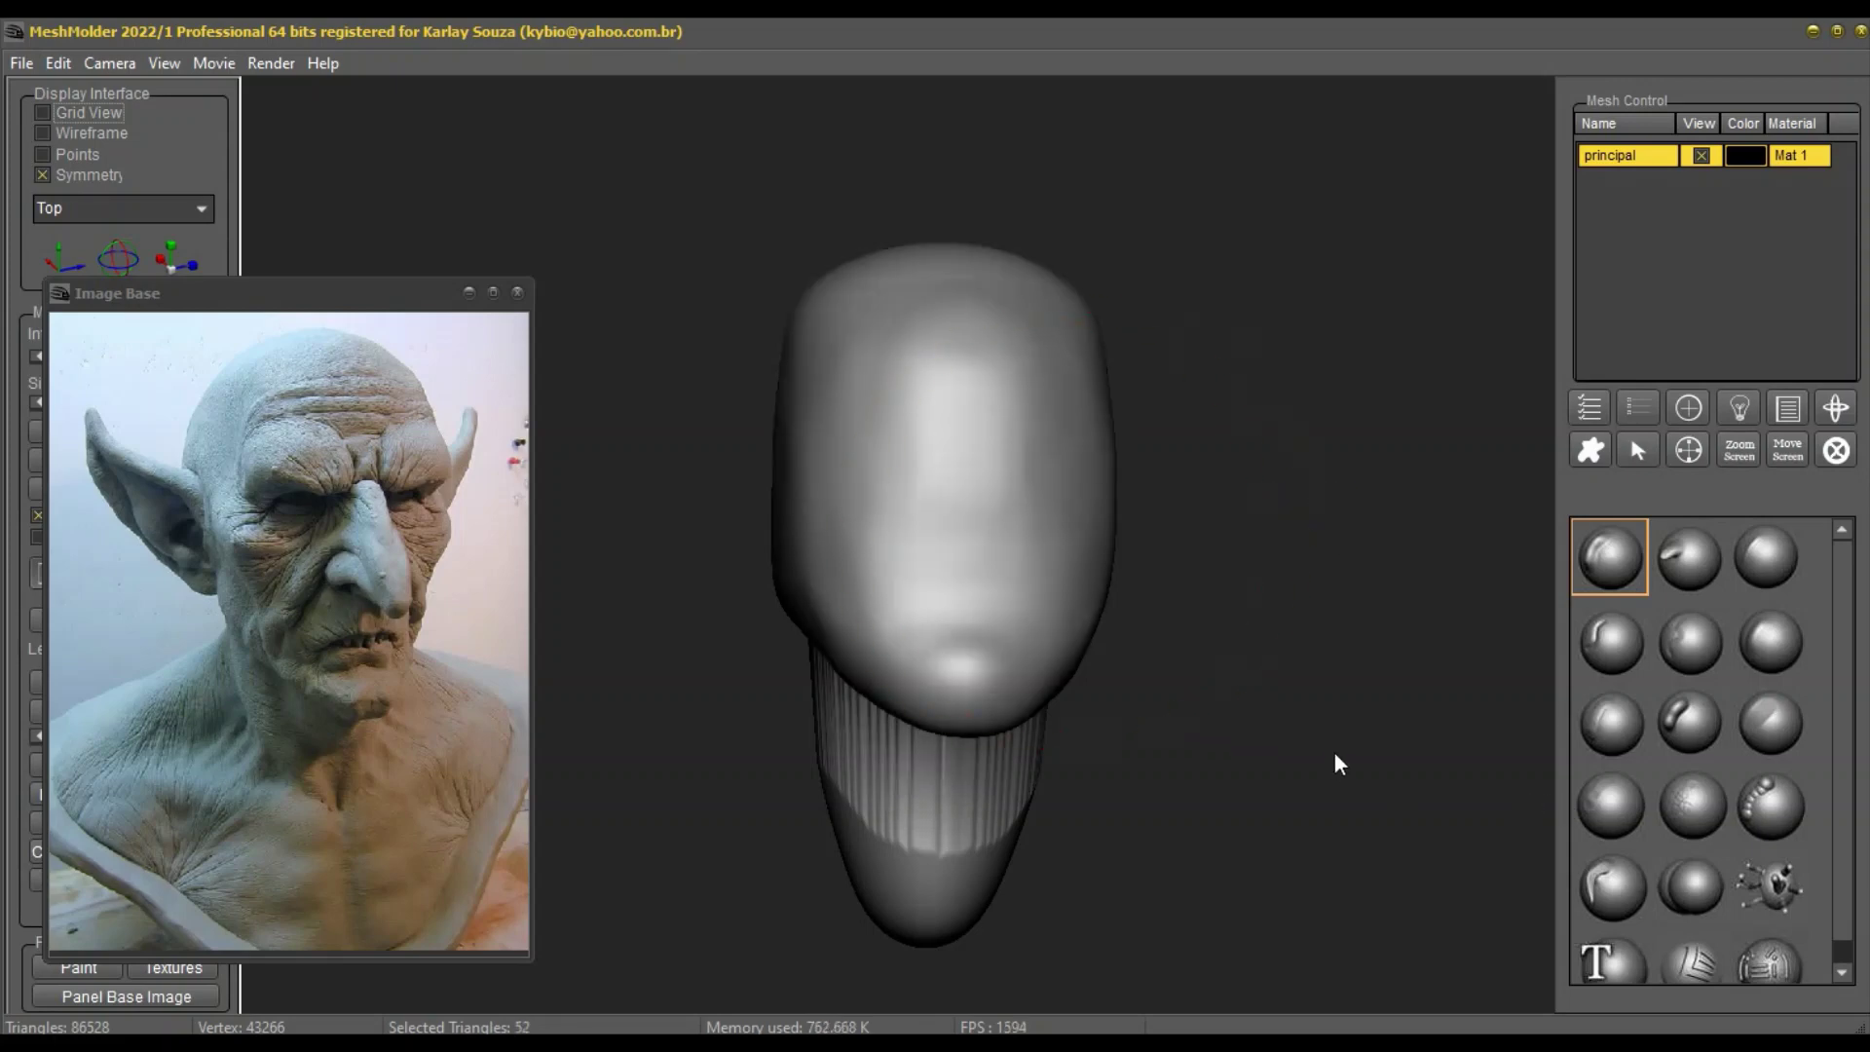
mouse_move(1335, 752)
mouse_down()
mouse_move(1254, 751)
mouse_move(1256, 721)
mouse_up()
right_click(1350, 646)
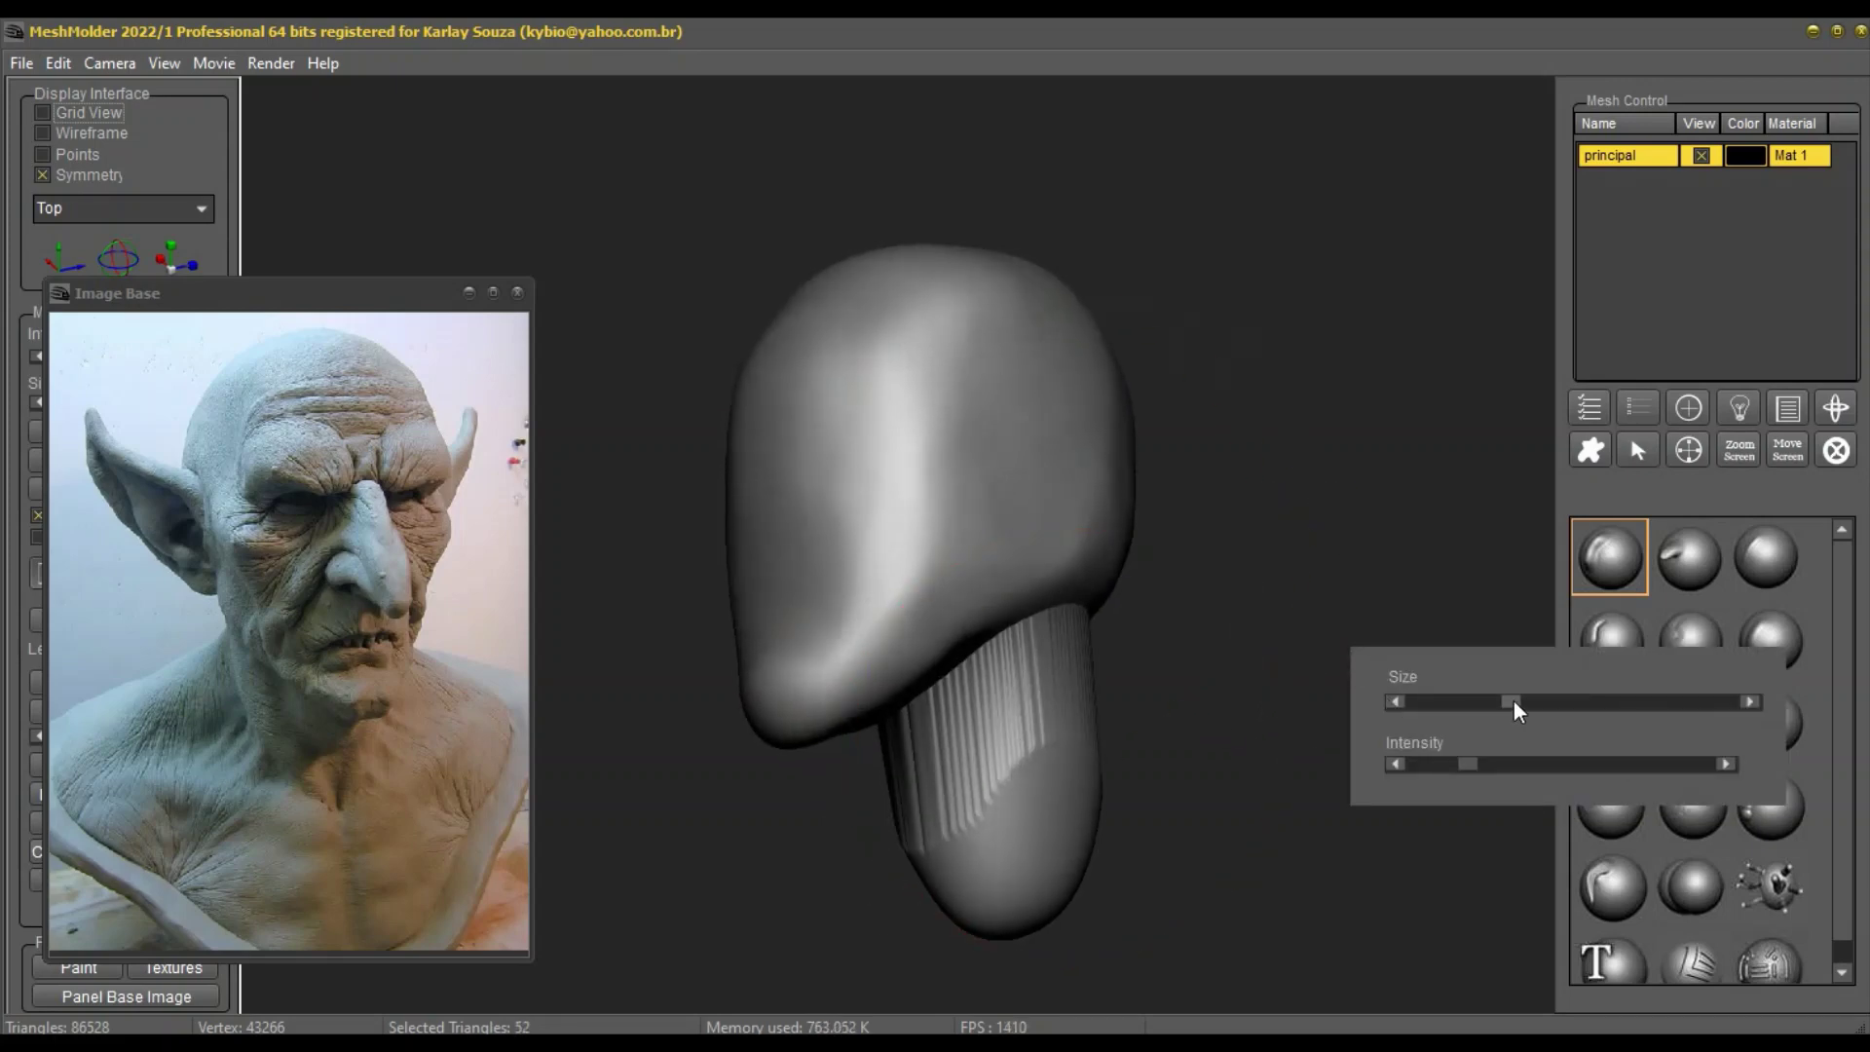
drag(1514, 702, 1475, 703)
drag(1276, 709, 1135, 723)
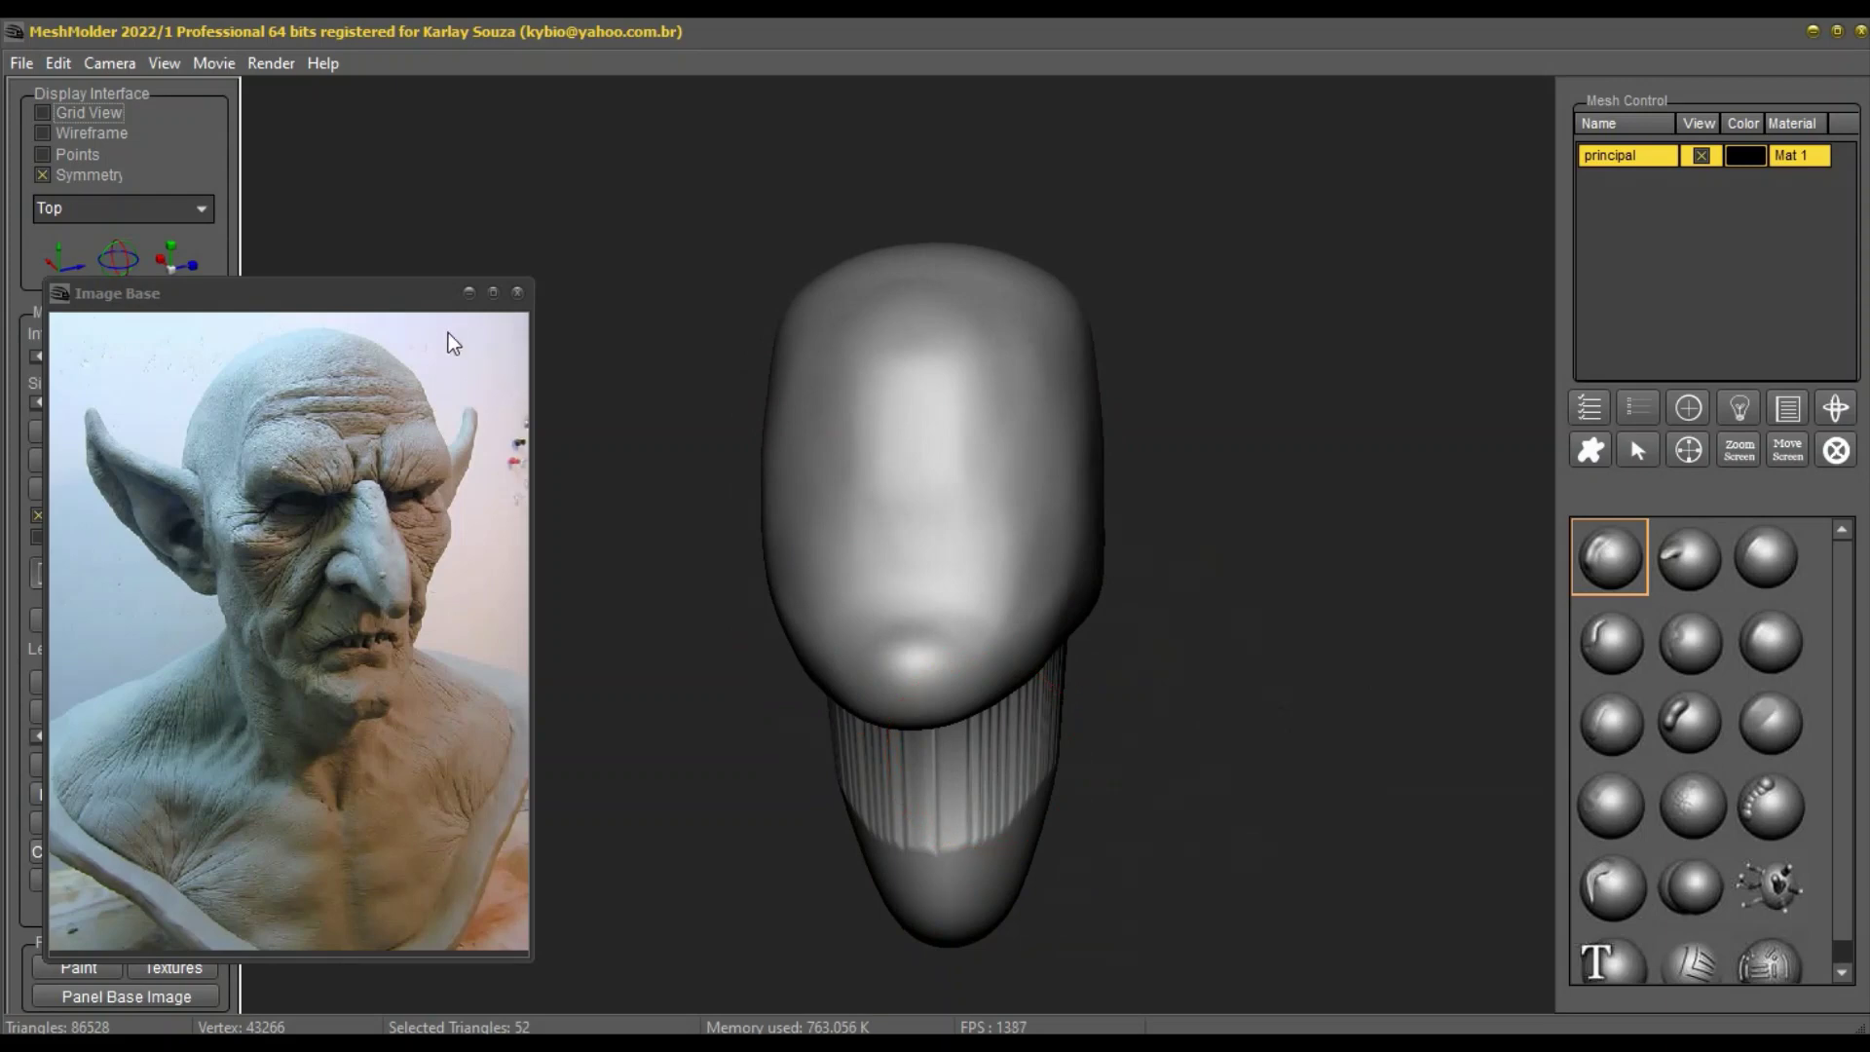
Step: Move the Image Base reference window off the mesh editing controls and shrink it to a small size beside the head
mouse_move(290, 293)
mouse_down()
mouse_move(591, 298)
mouse_move(1397, 125)
mouse_move(1394, 90)
mouse_move(1383, 100)
mouse_up()
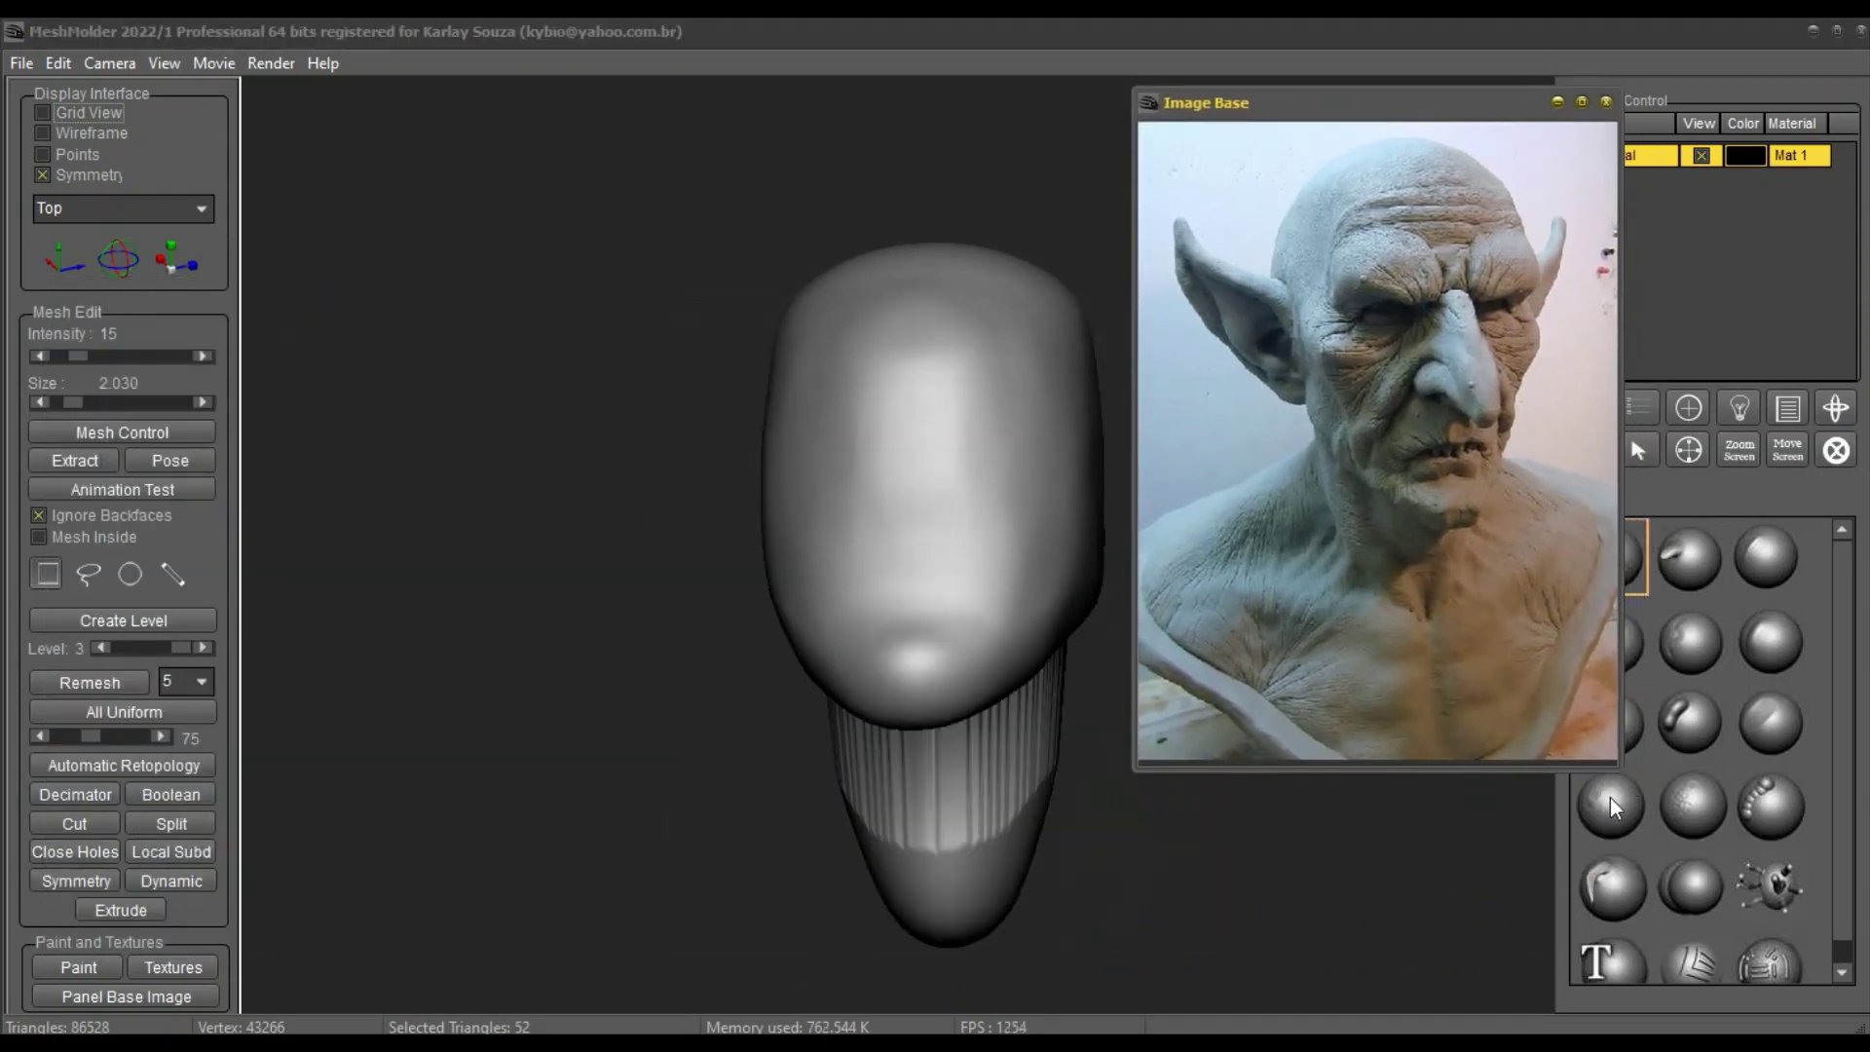
drag(1620, 765, 1478, 397)
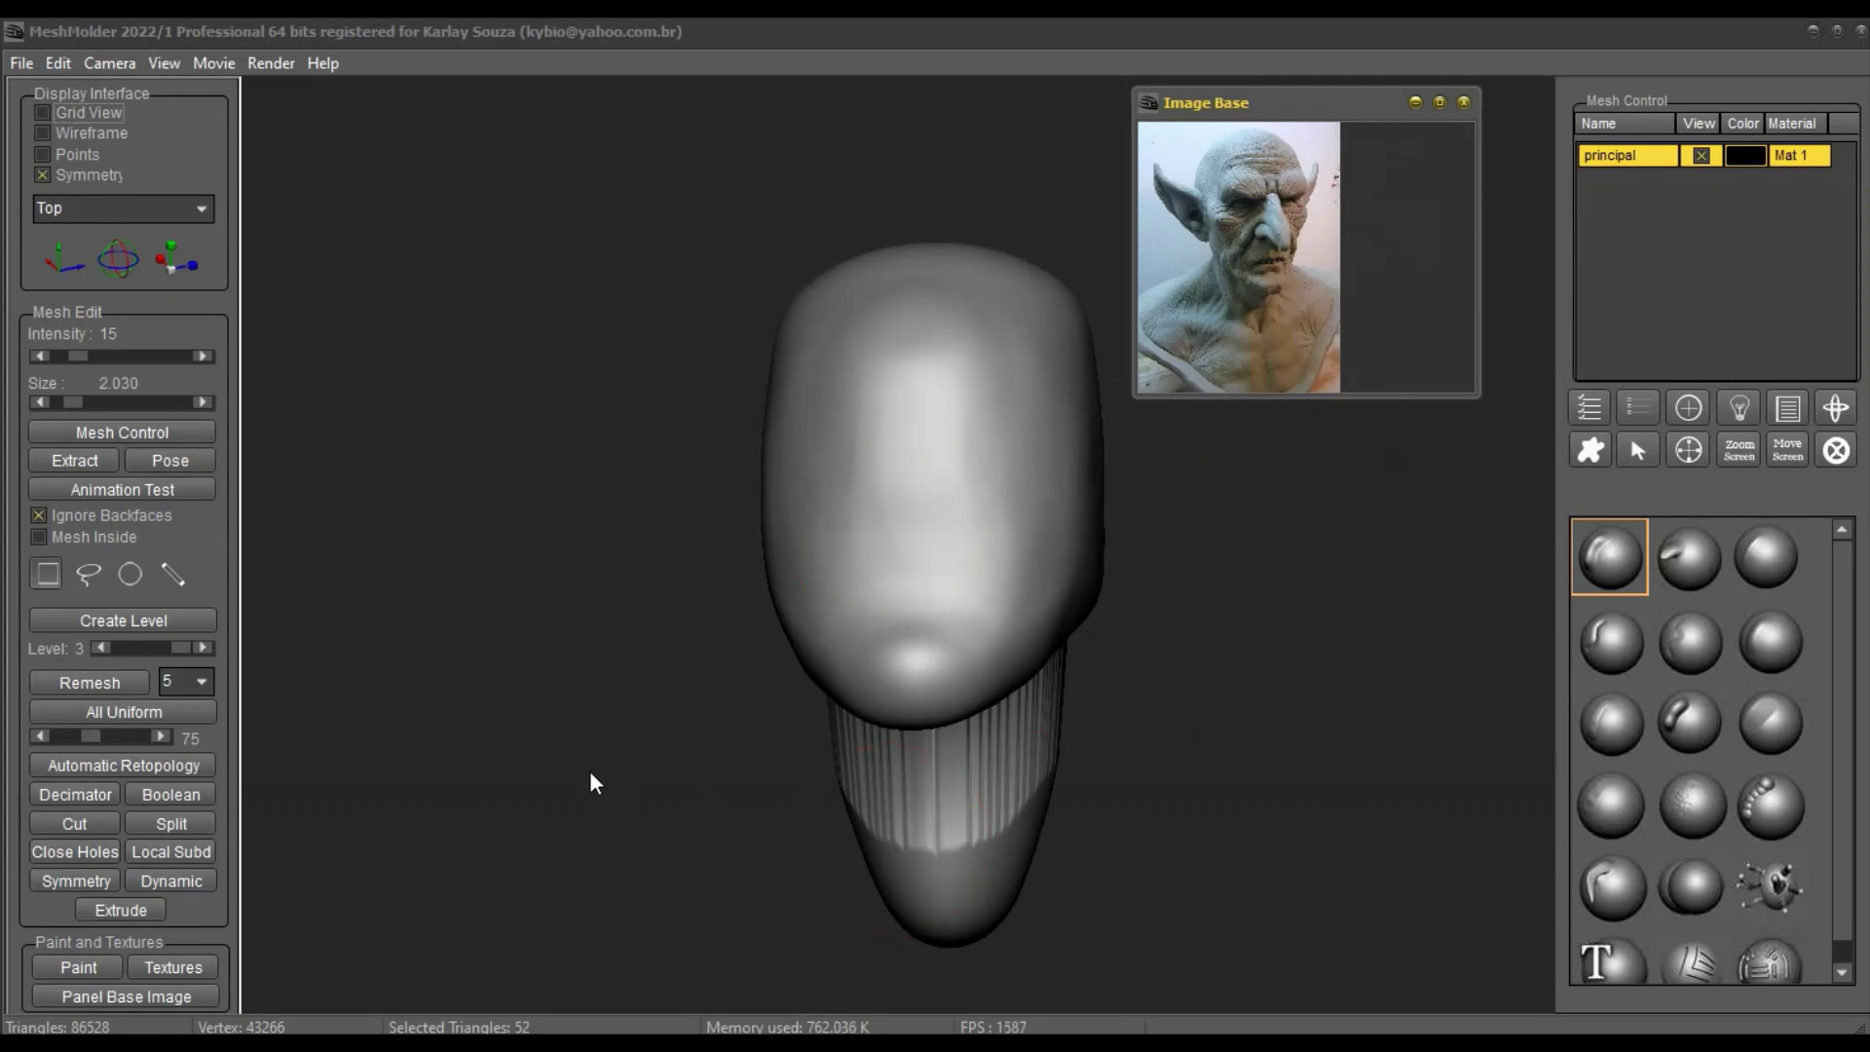
scroll(1207, 826, up, 2)
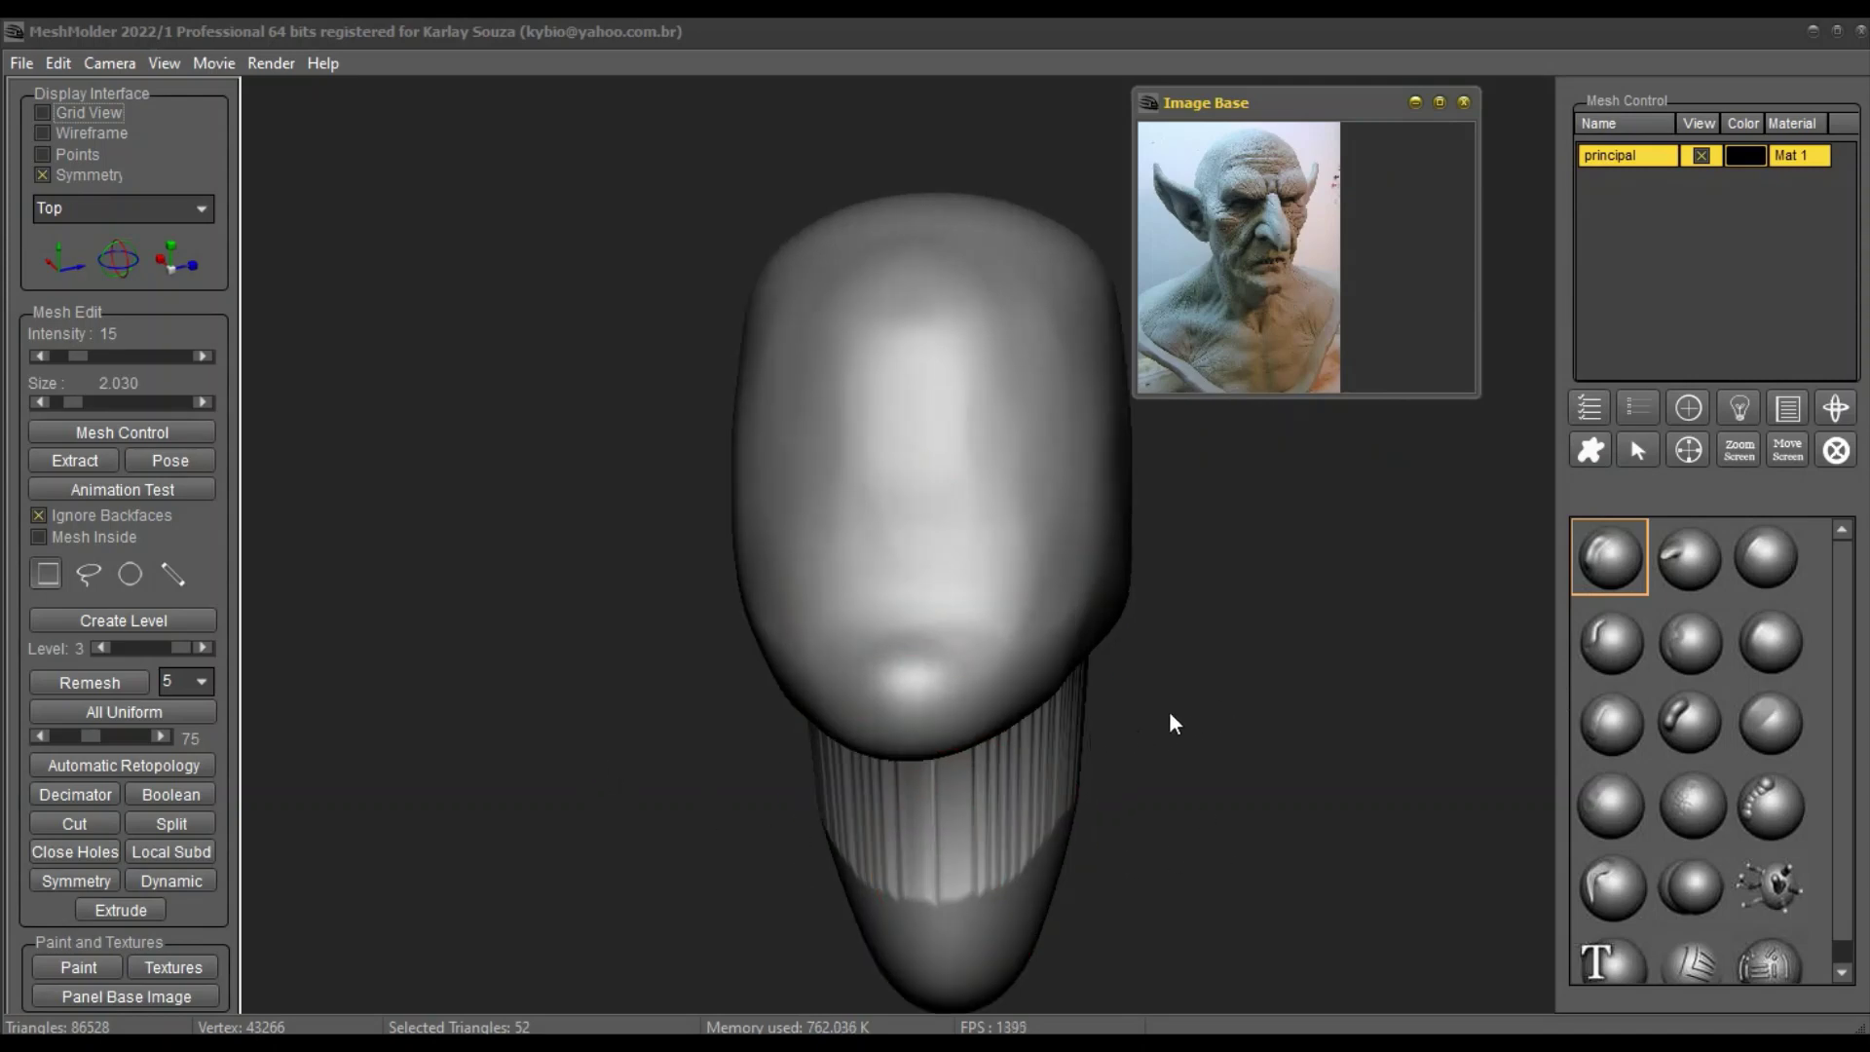
scroll(1165, 666, down, 1)
middle_drag(1218, 669, 1062, 722)
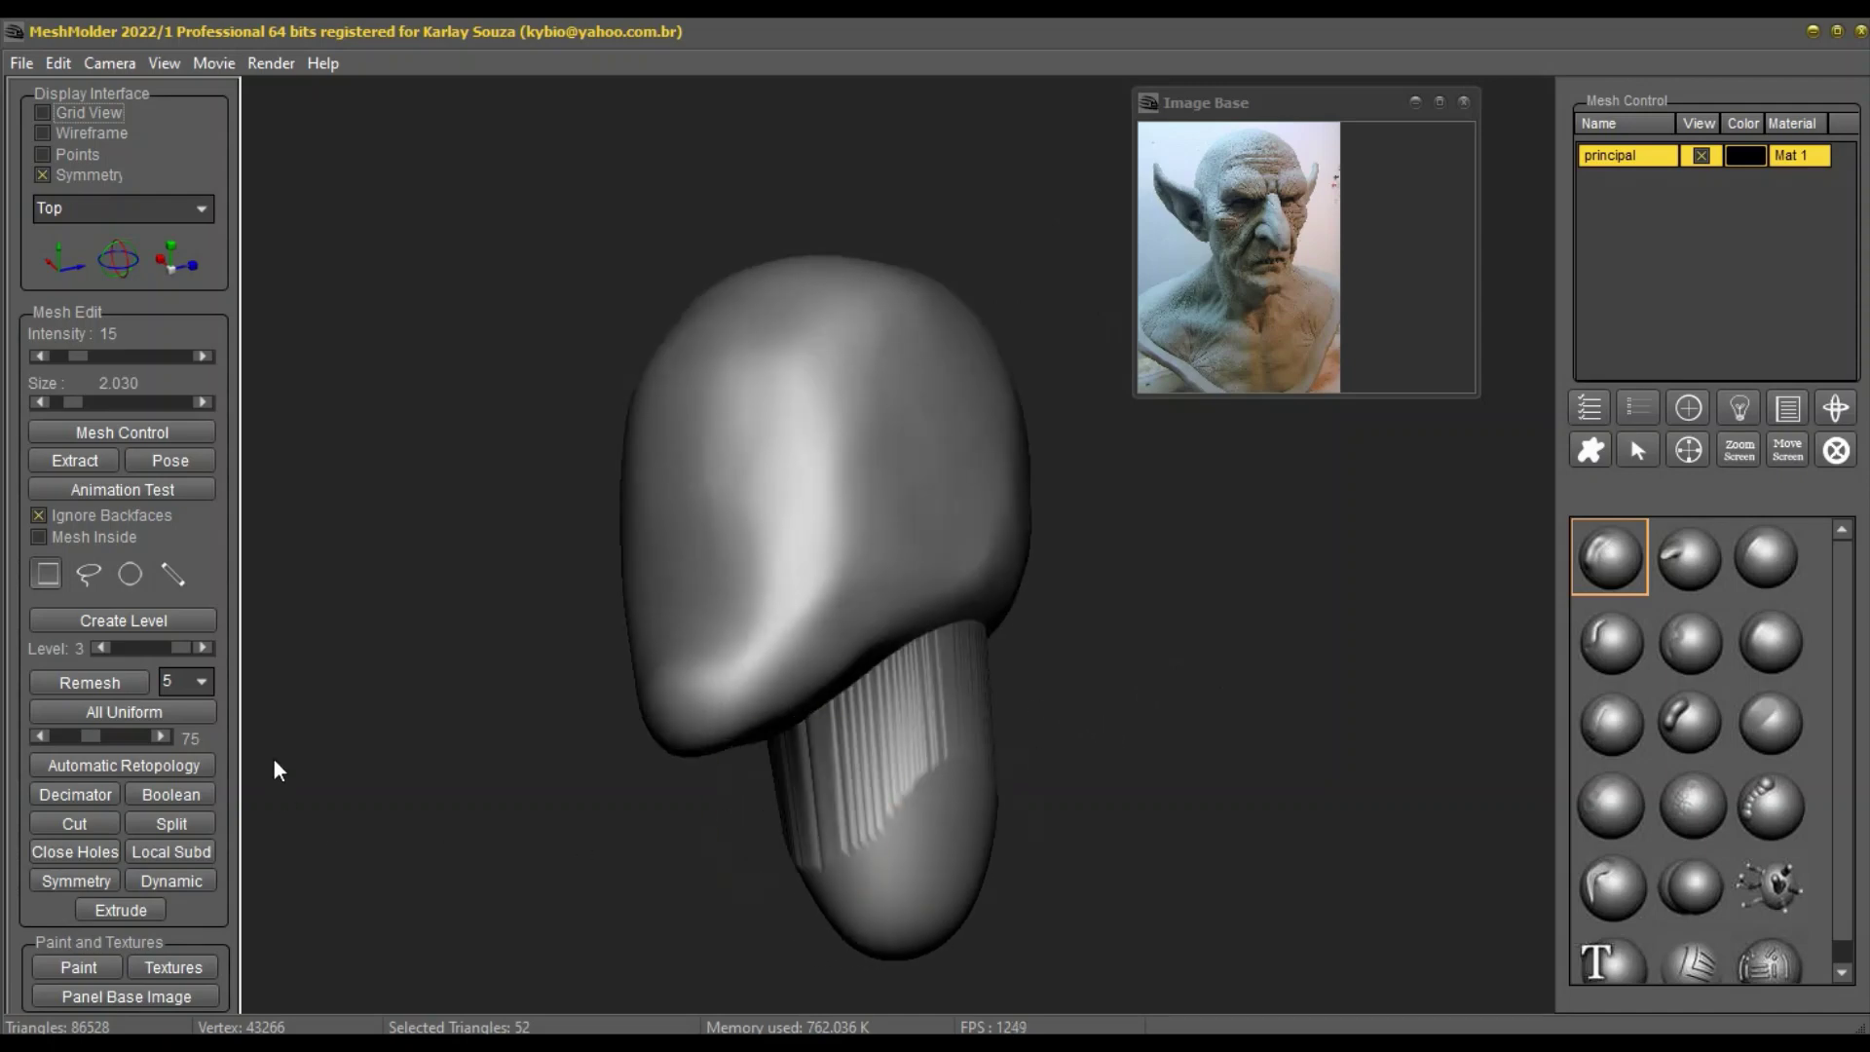
Step: Try to remesh the head and neck with a remesh value of 13, and undo it
click(201, 681)
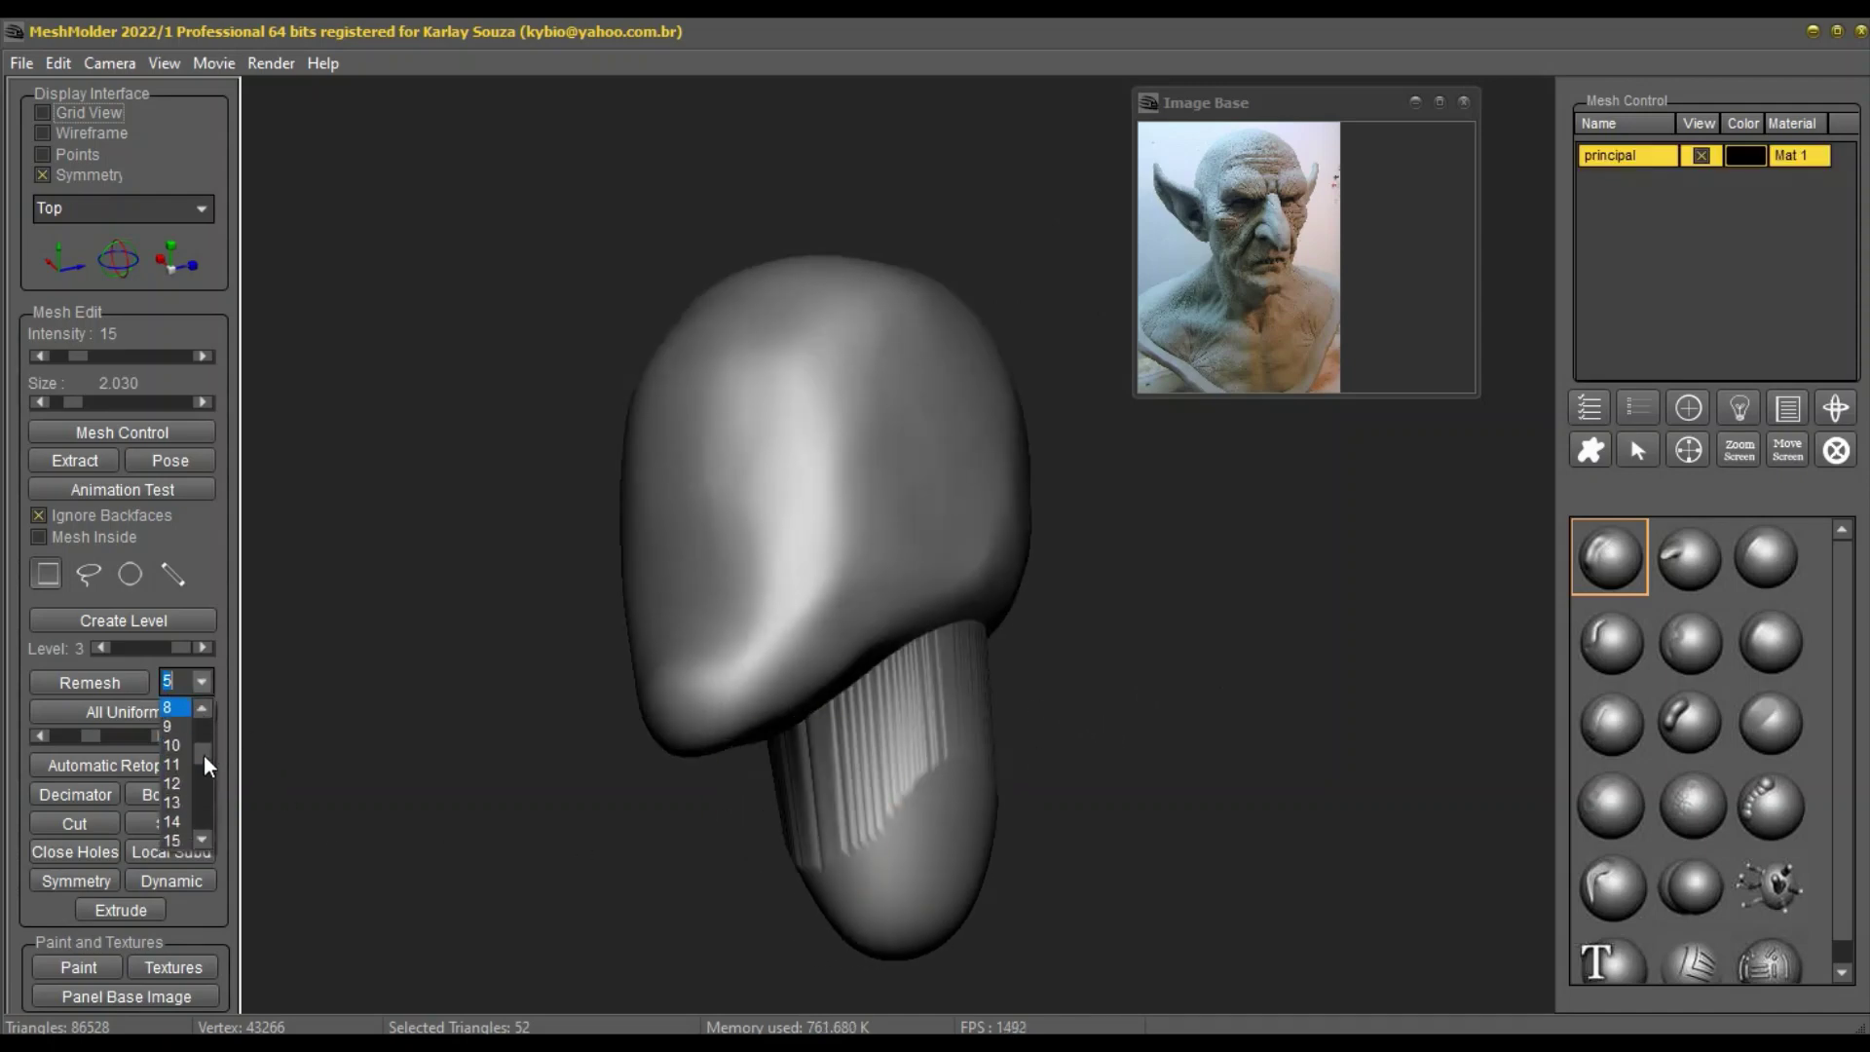
drag(202, 755, 202, 766)
click(180, 729)
click(104, 682)
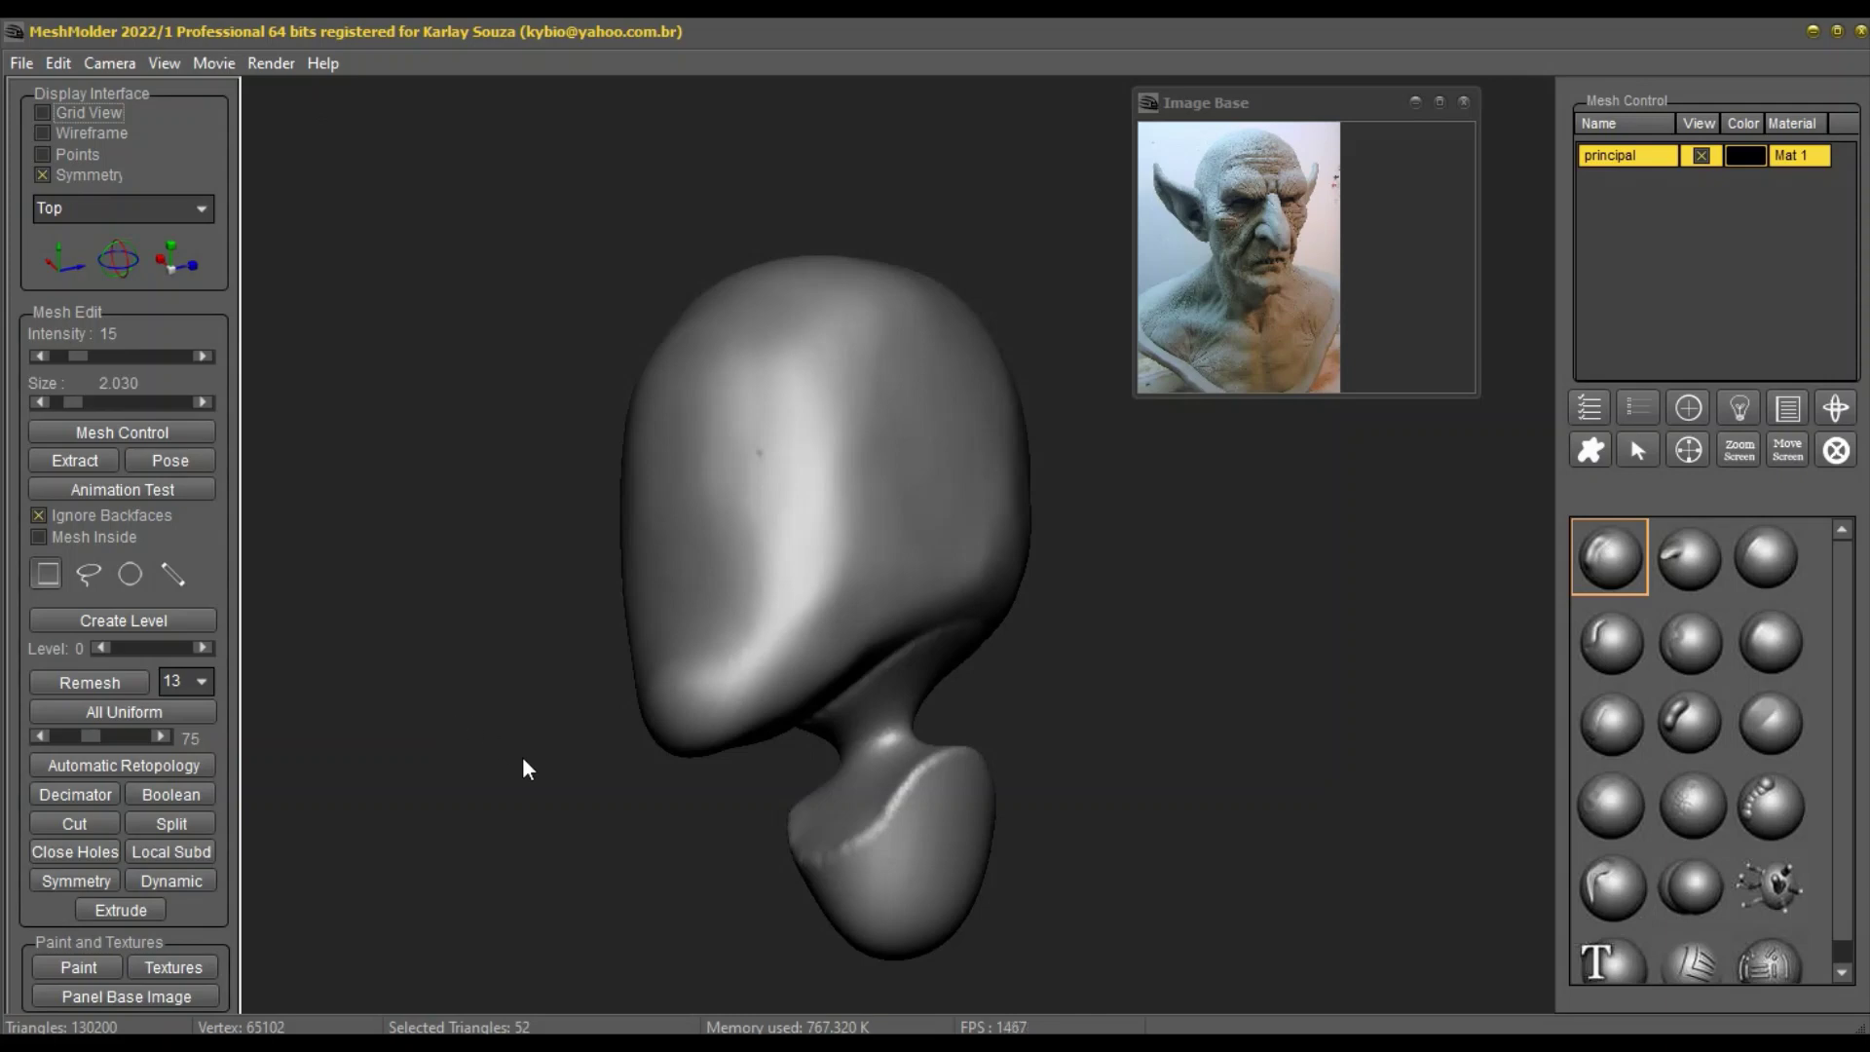
key(ctrl+z)
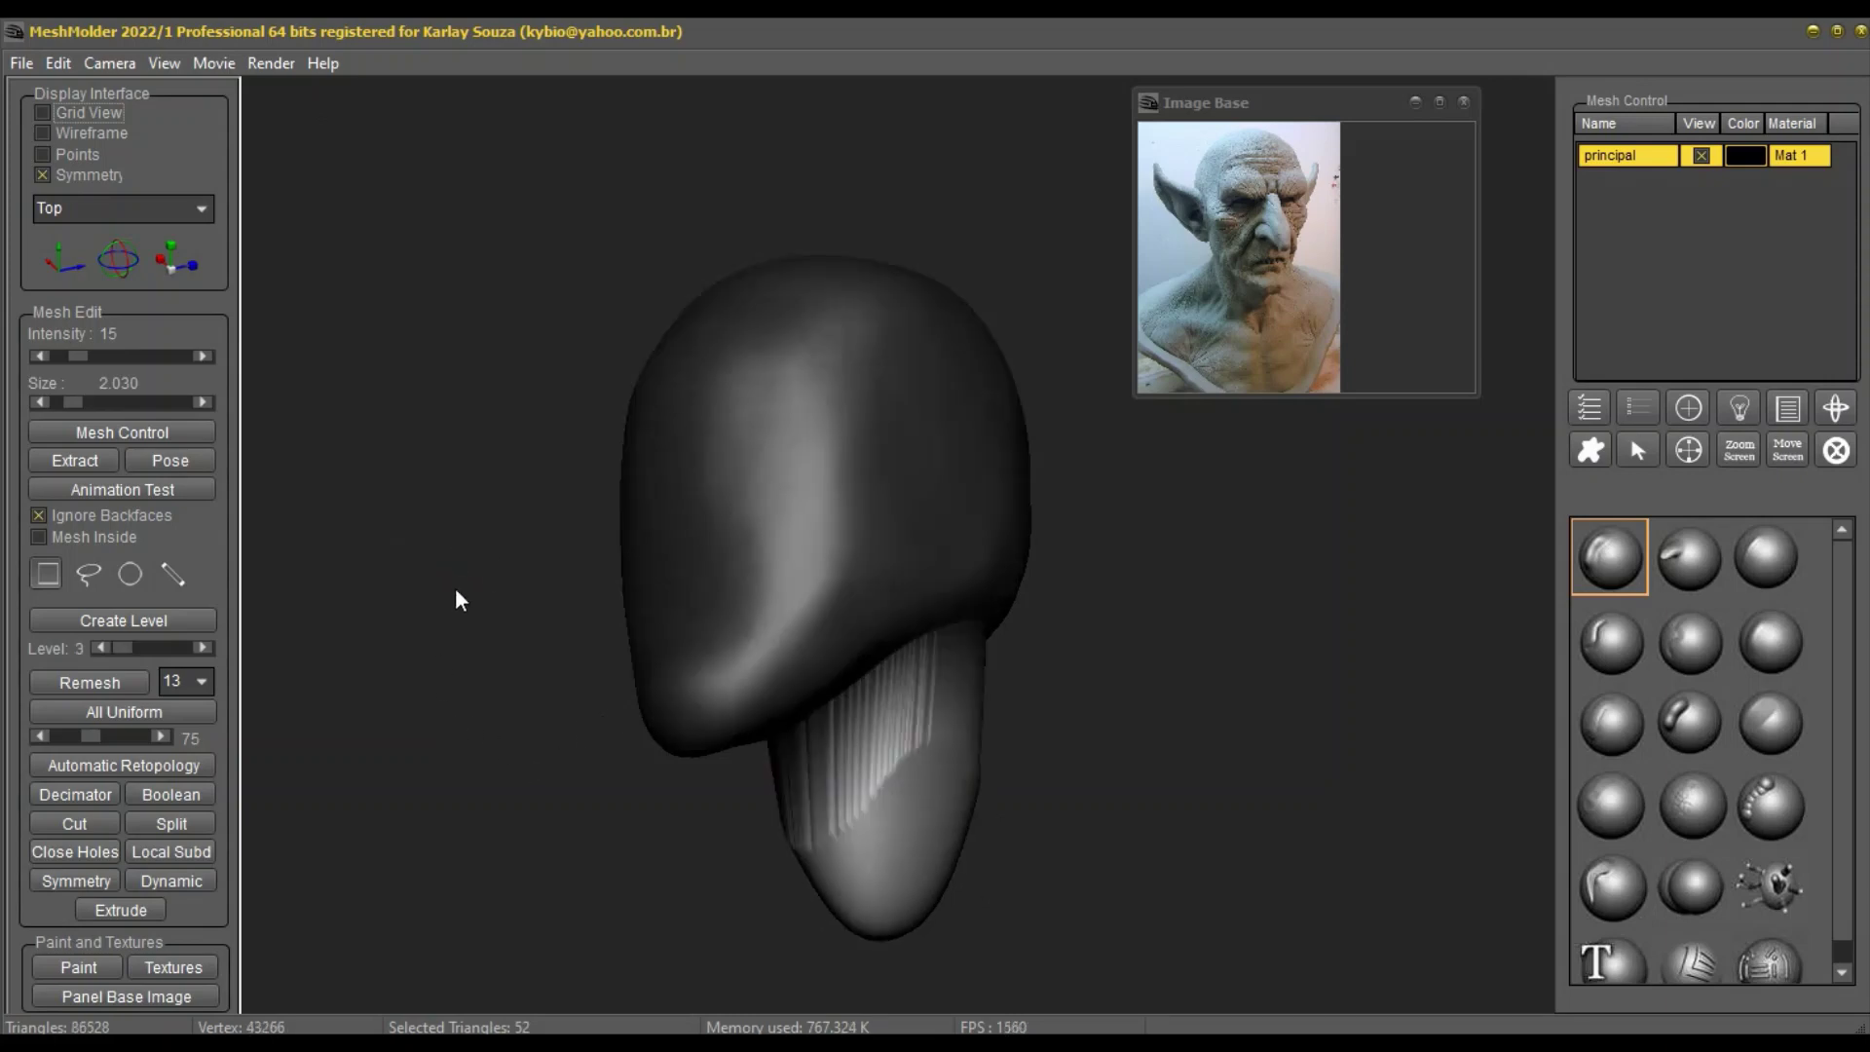
Step: Set the principal mesh's color to medium grey and clear its mask
click(1750, 158)
click(841, 460)
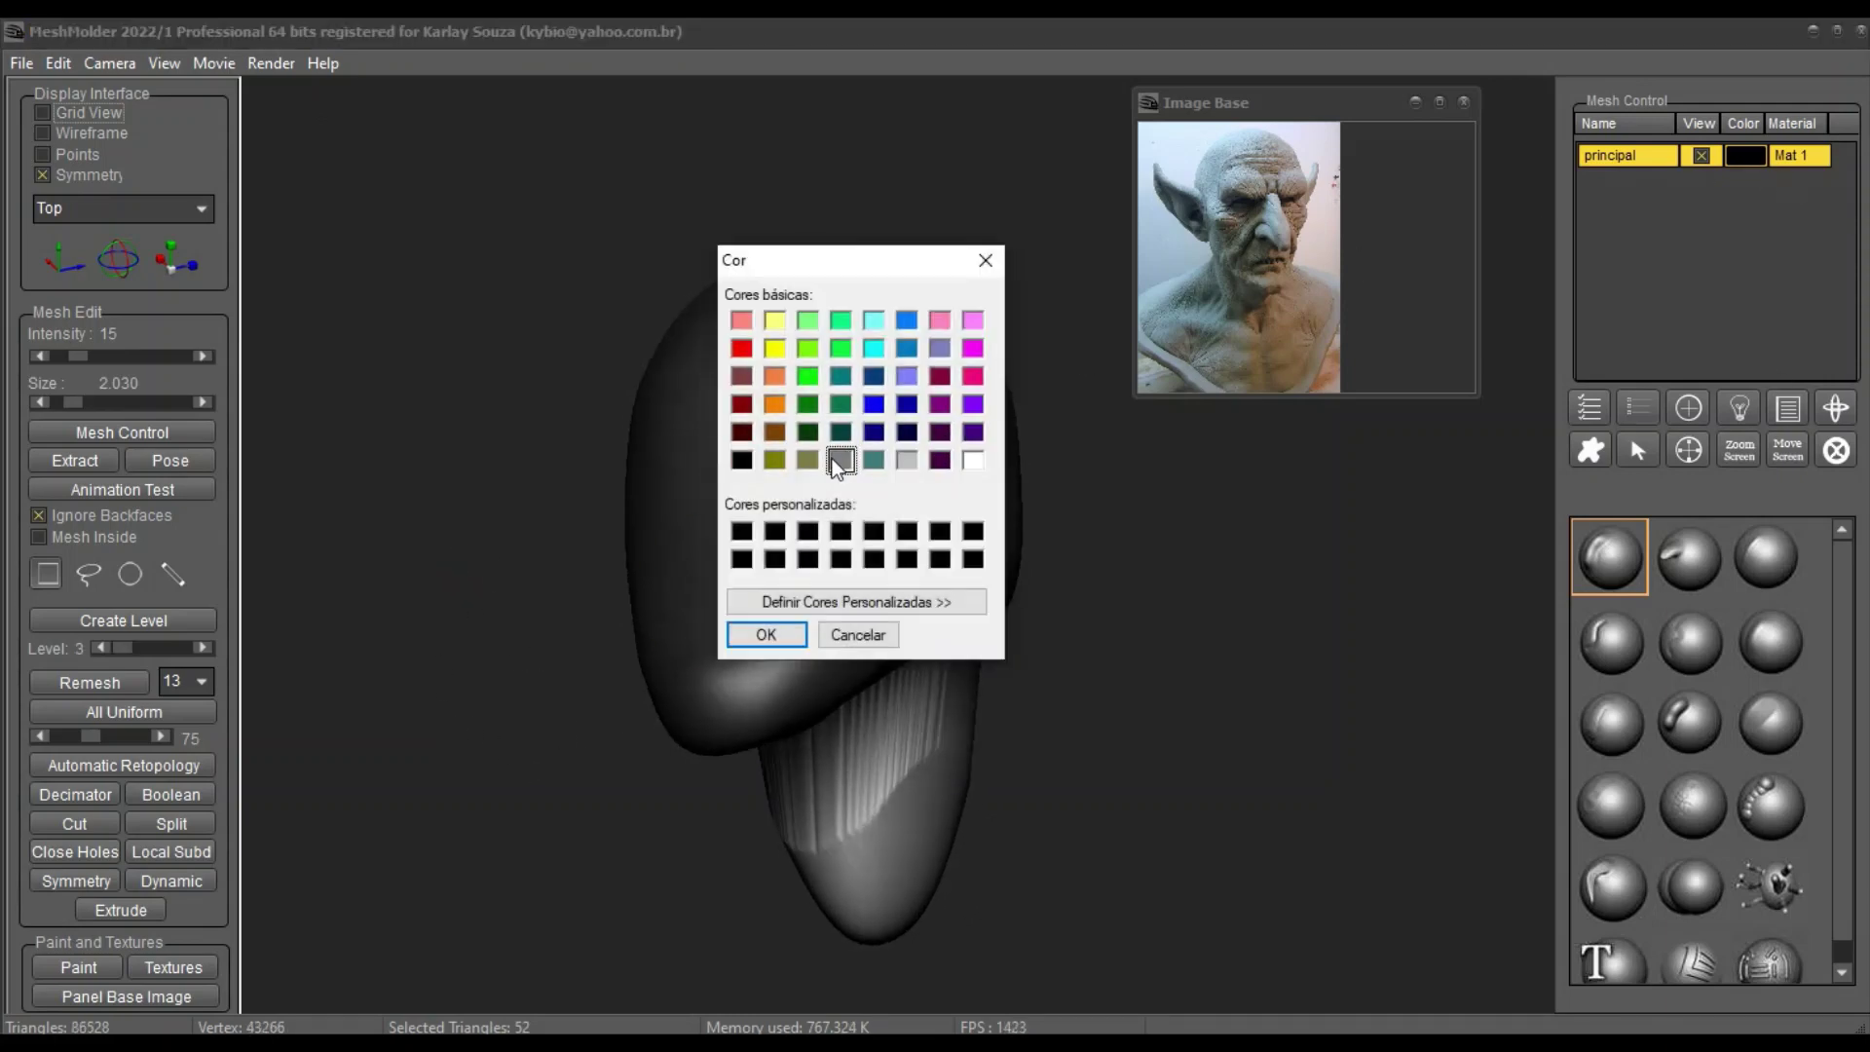
click(770, 636)
click(844, 638)
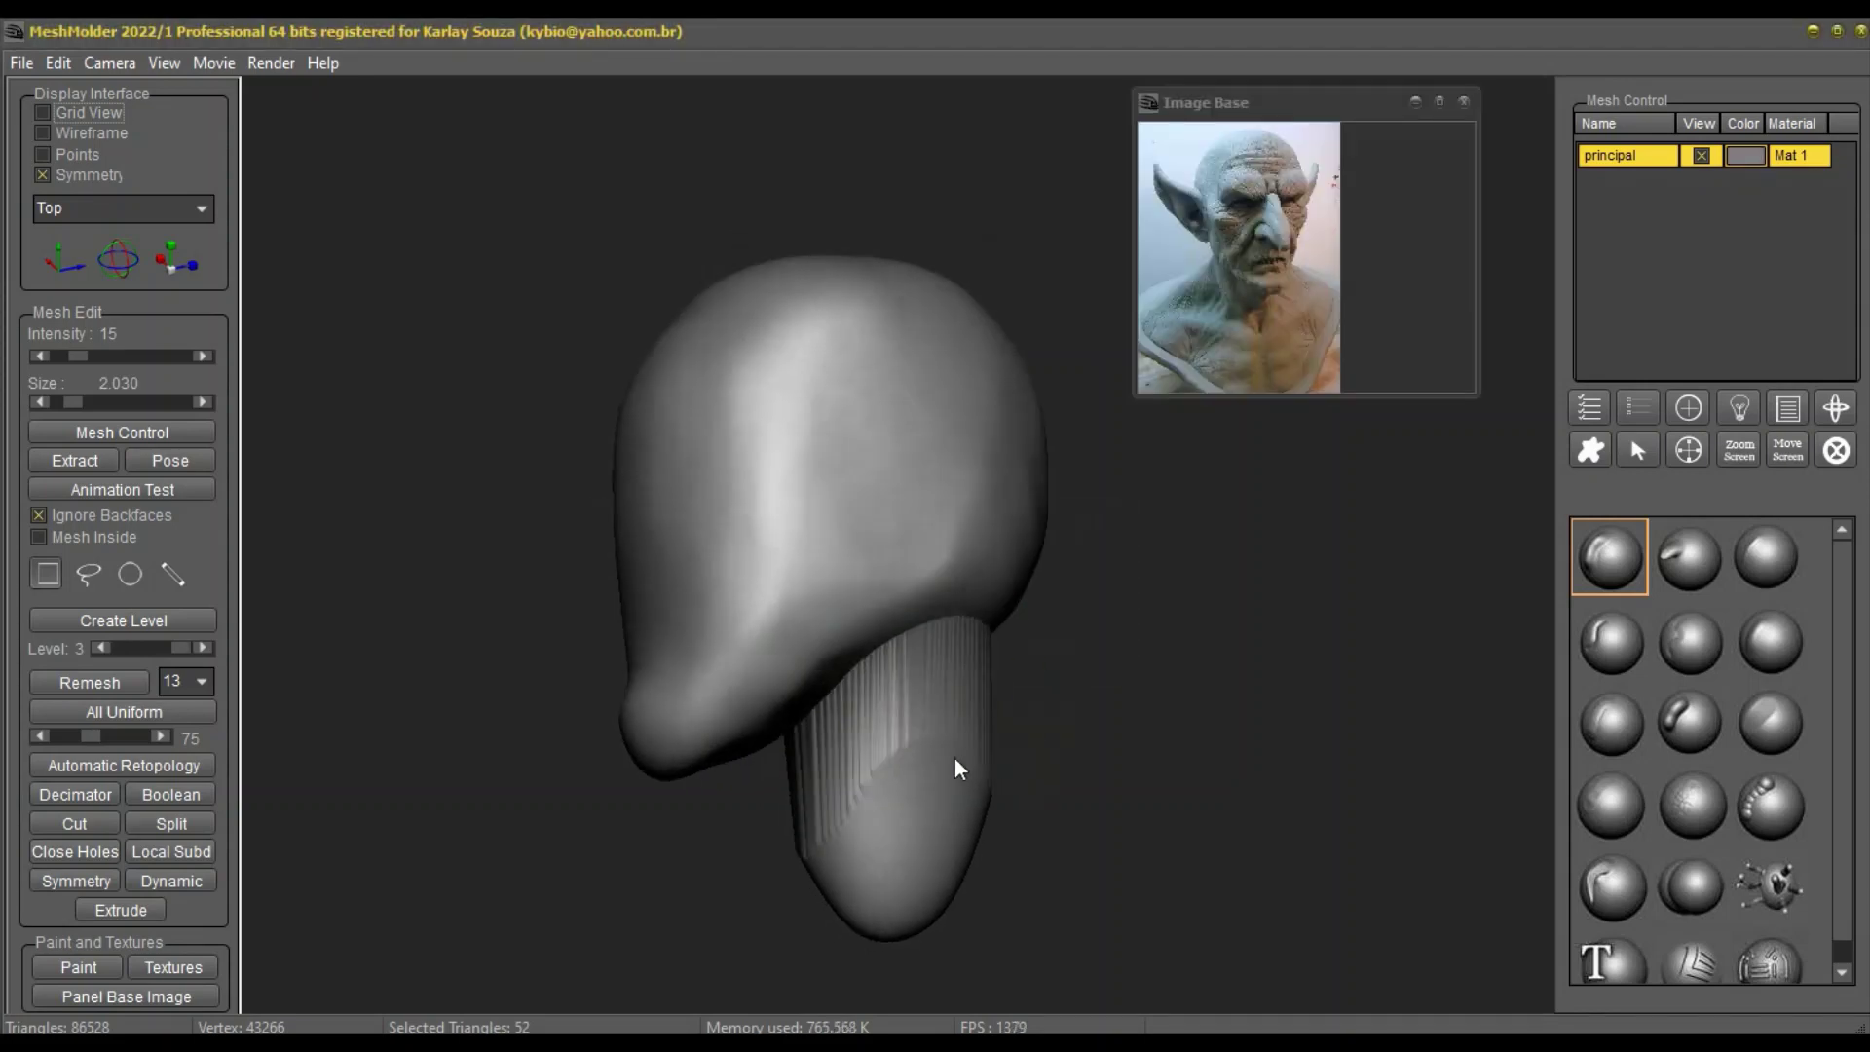
Step: Examine the polygons of the stretched neck in wireframe display
click(85, 137)
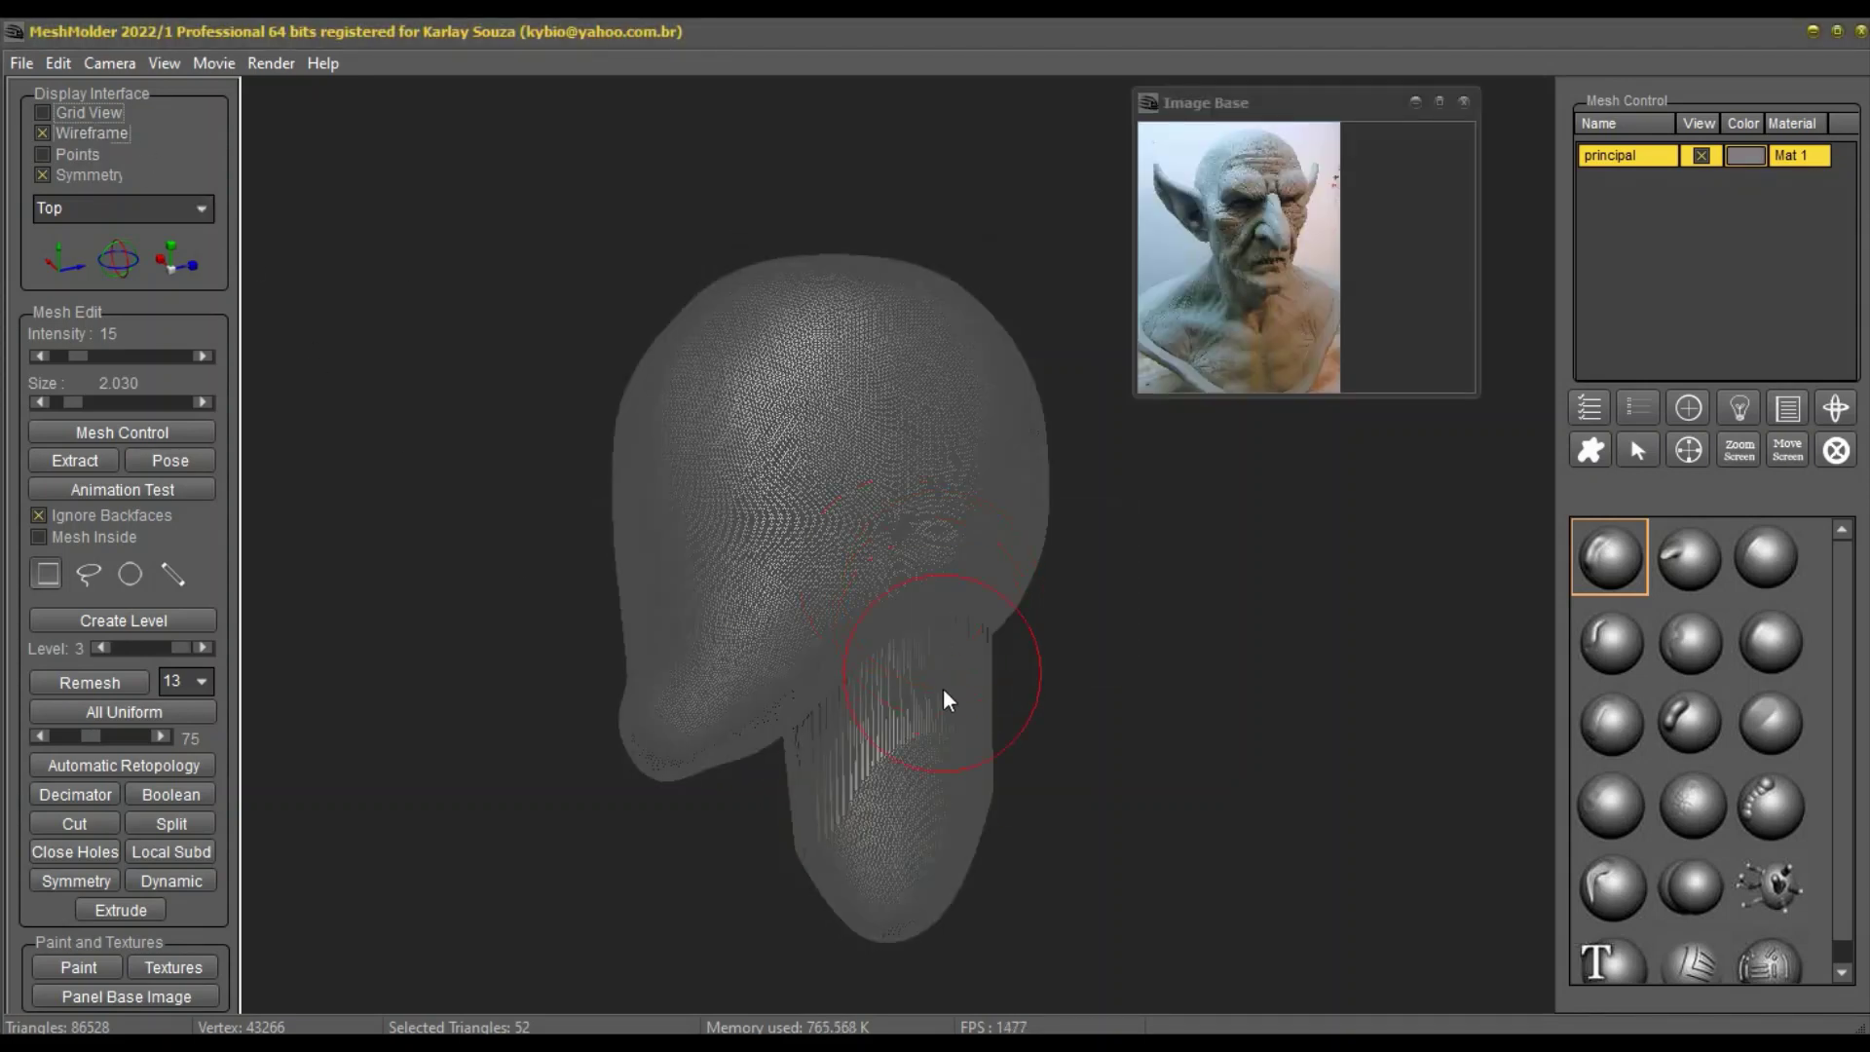
click(115, 131)
drag(394, 727, 435, 747)
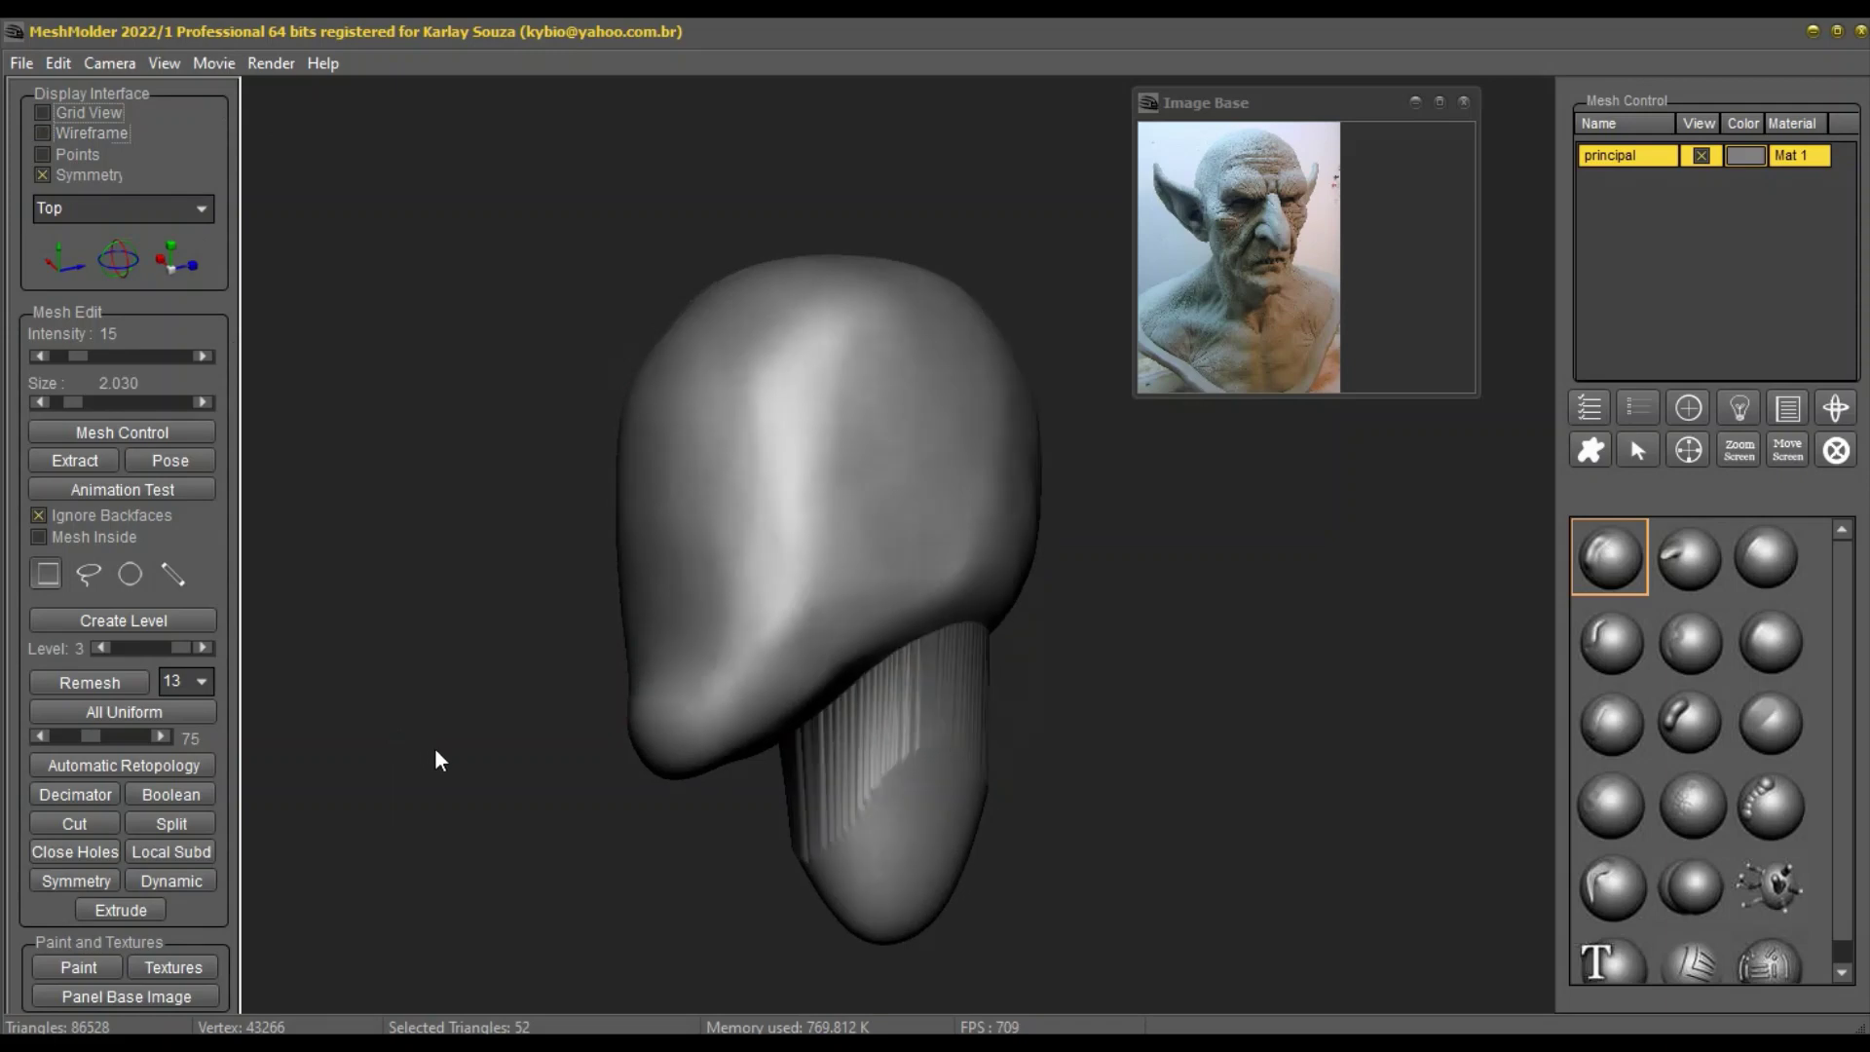
Step: Rebuild the head and neck mesh with Automatic Retopology and check the new topology in wireframe display
click(185, 765)
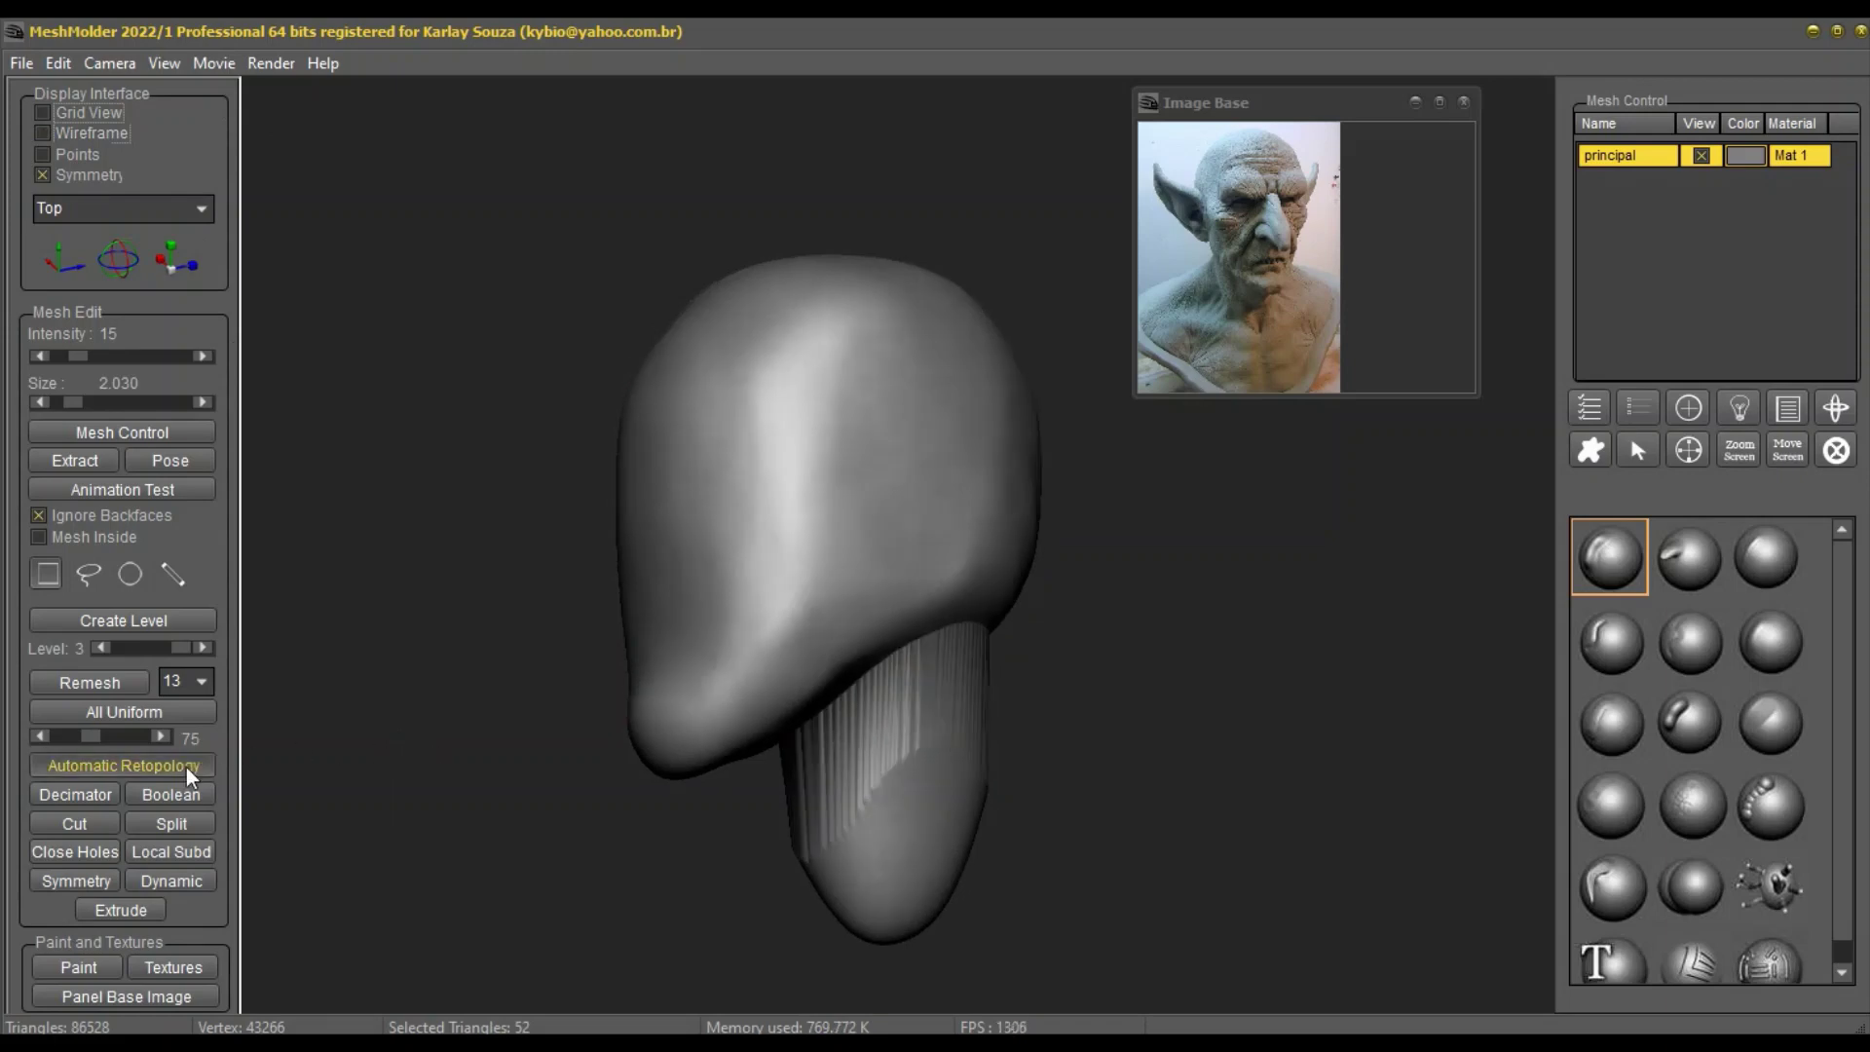
click(573, 234)
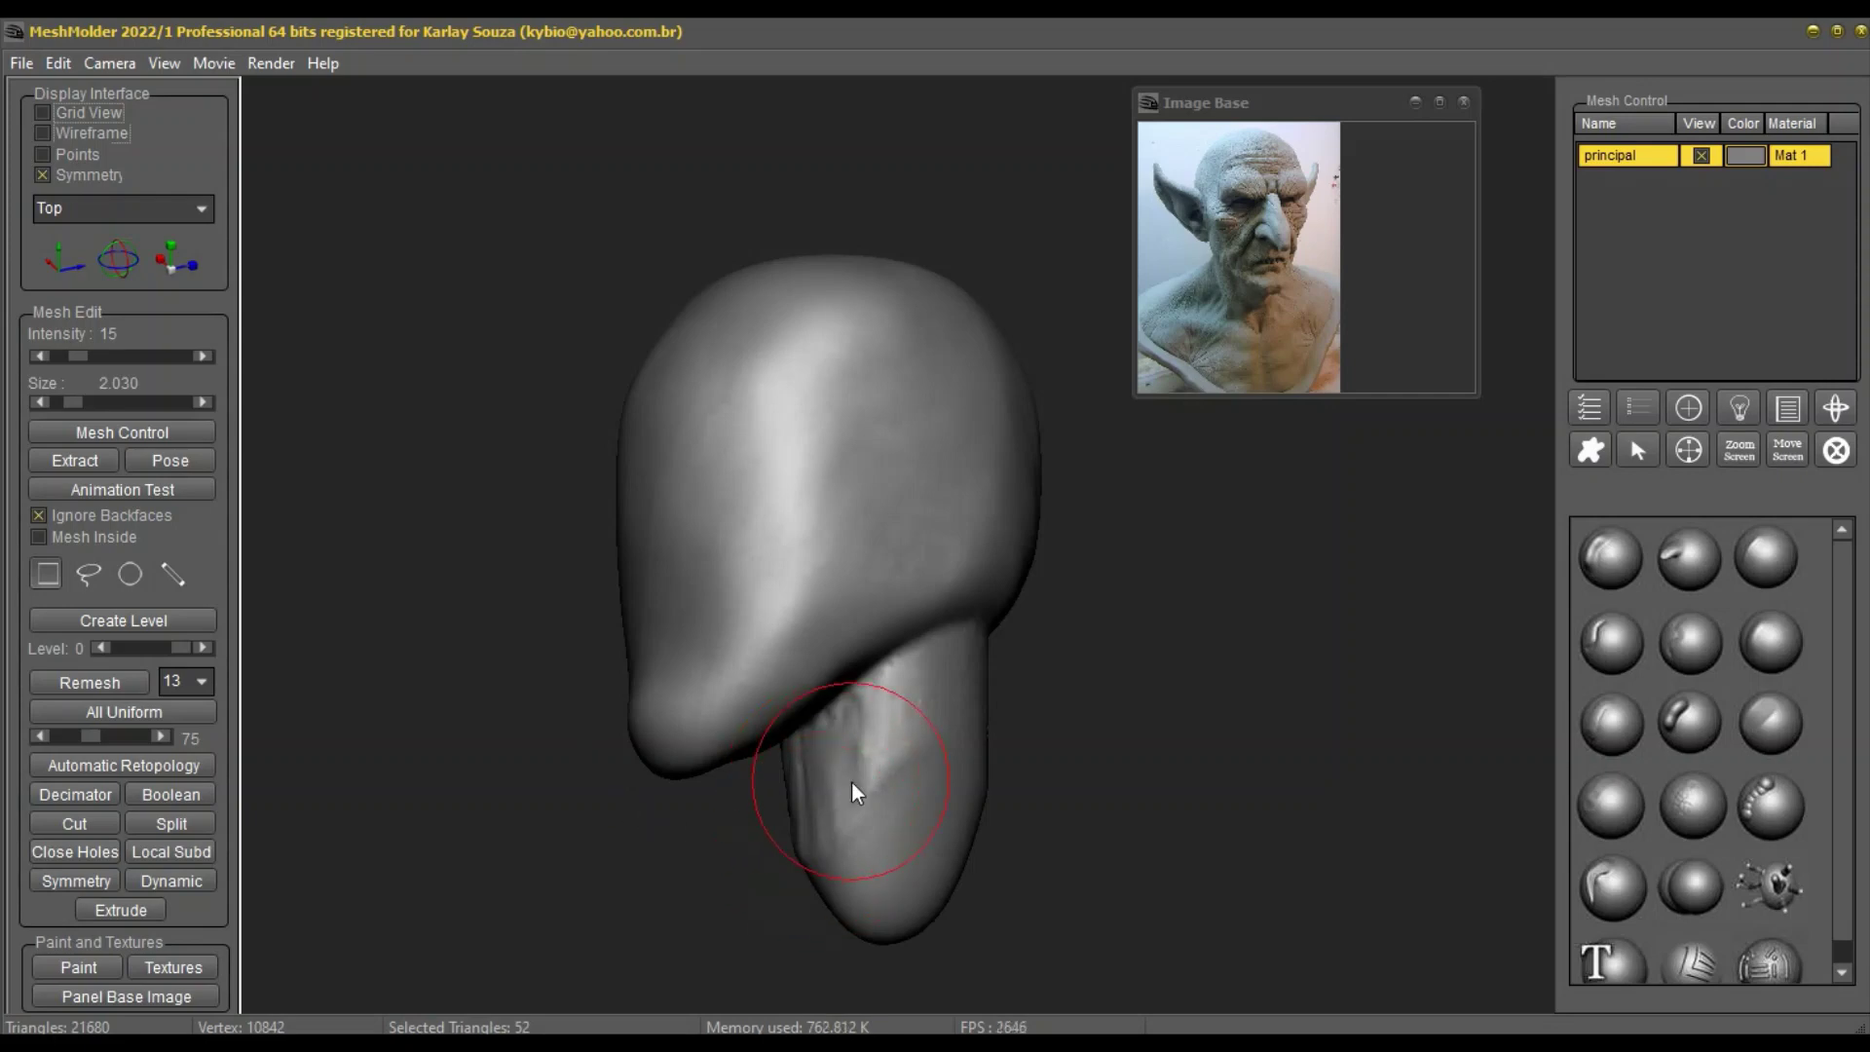
click(101, 134)
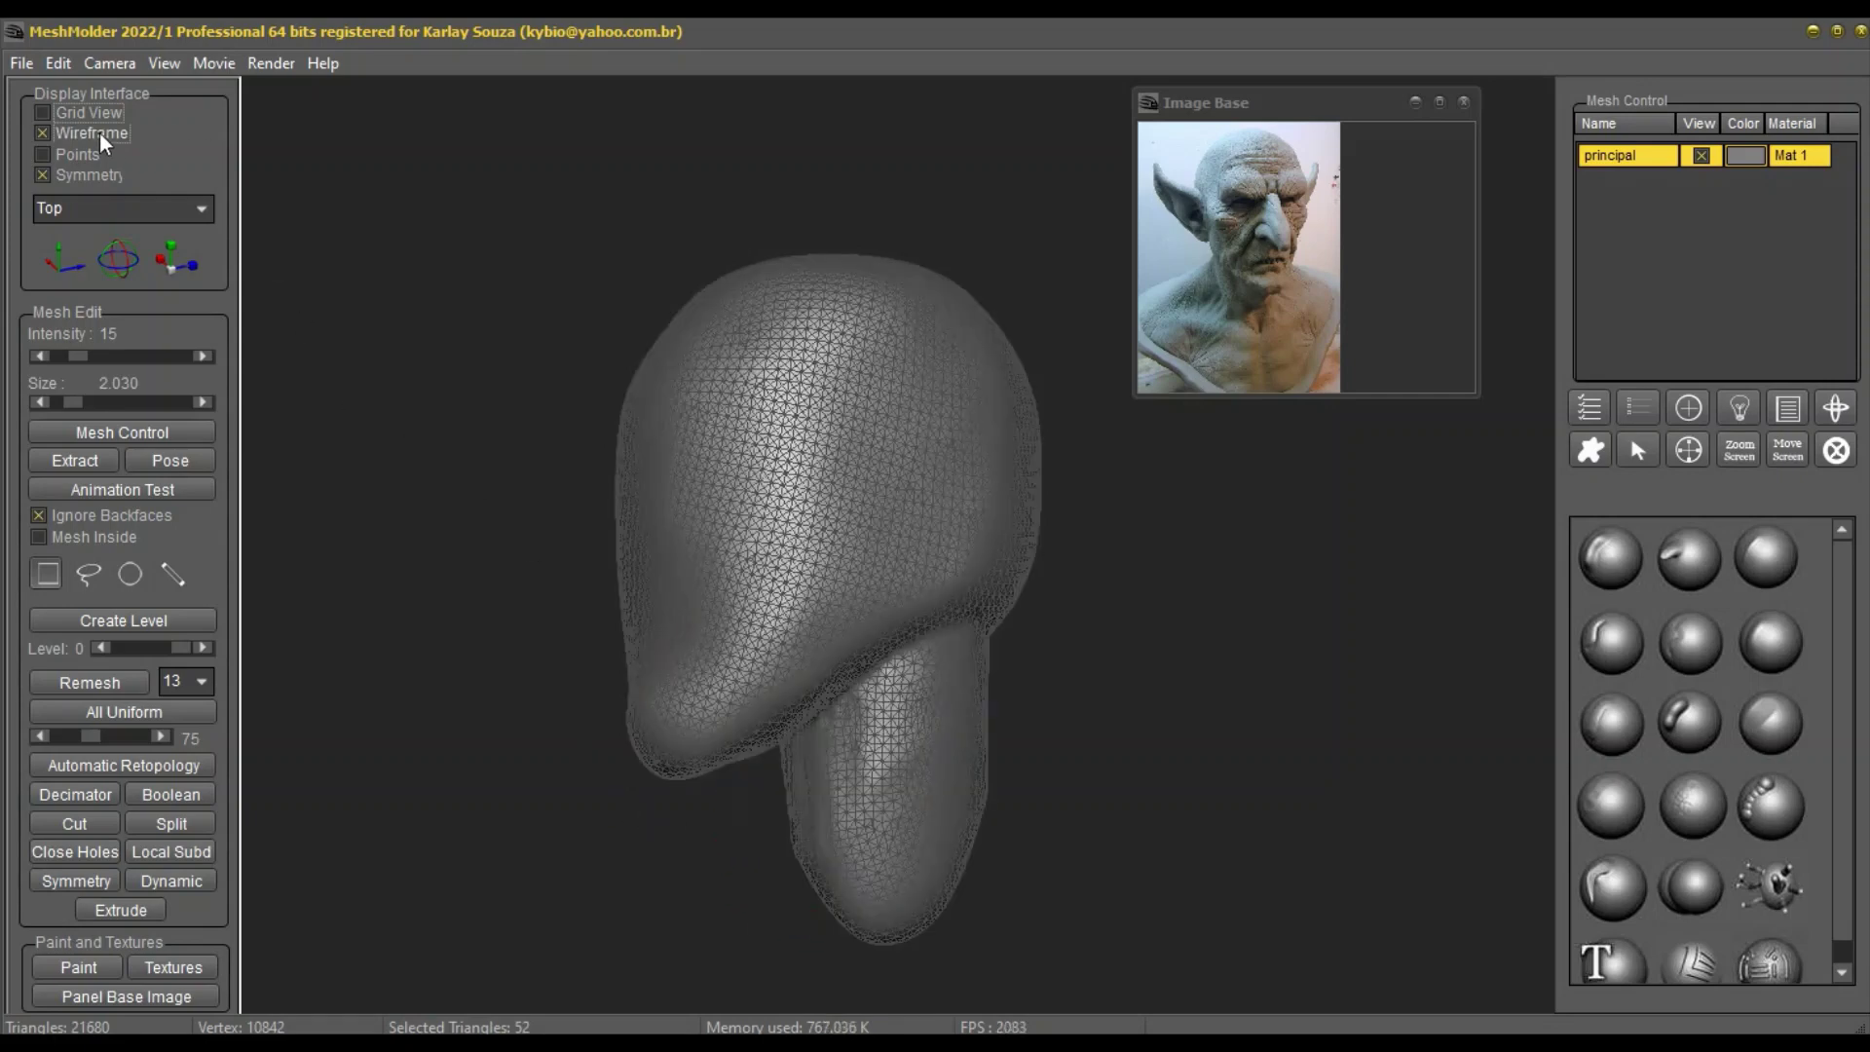
click(101, 134)
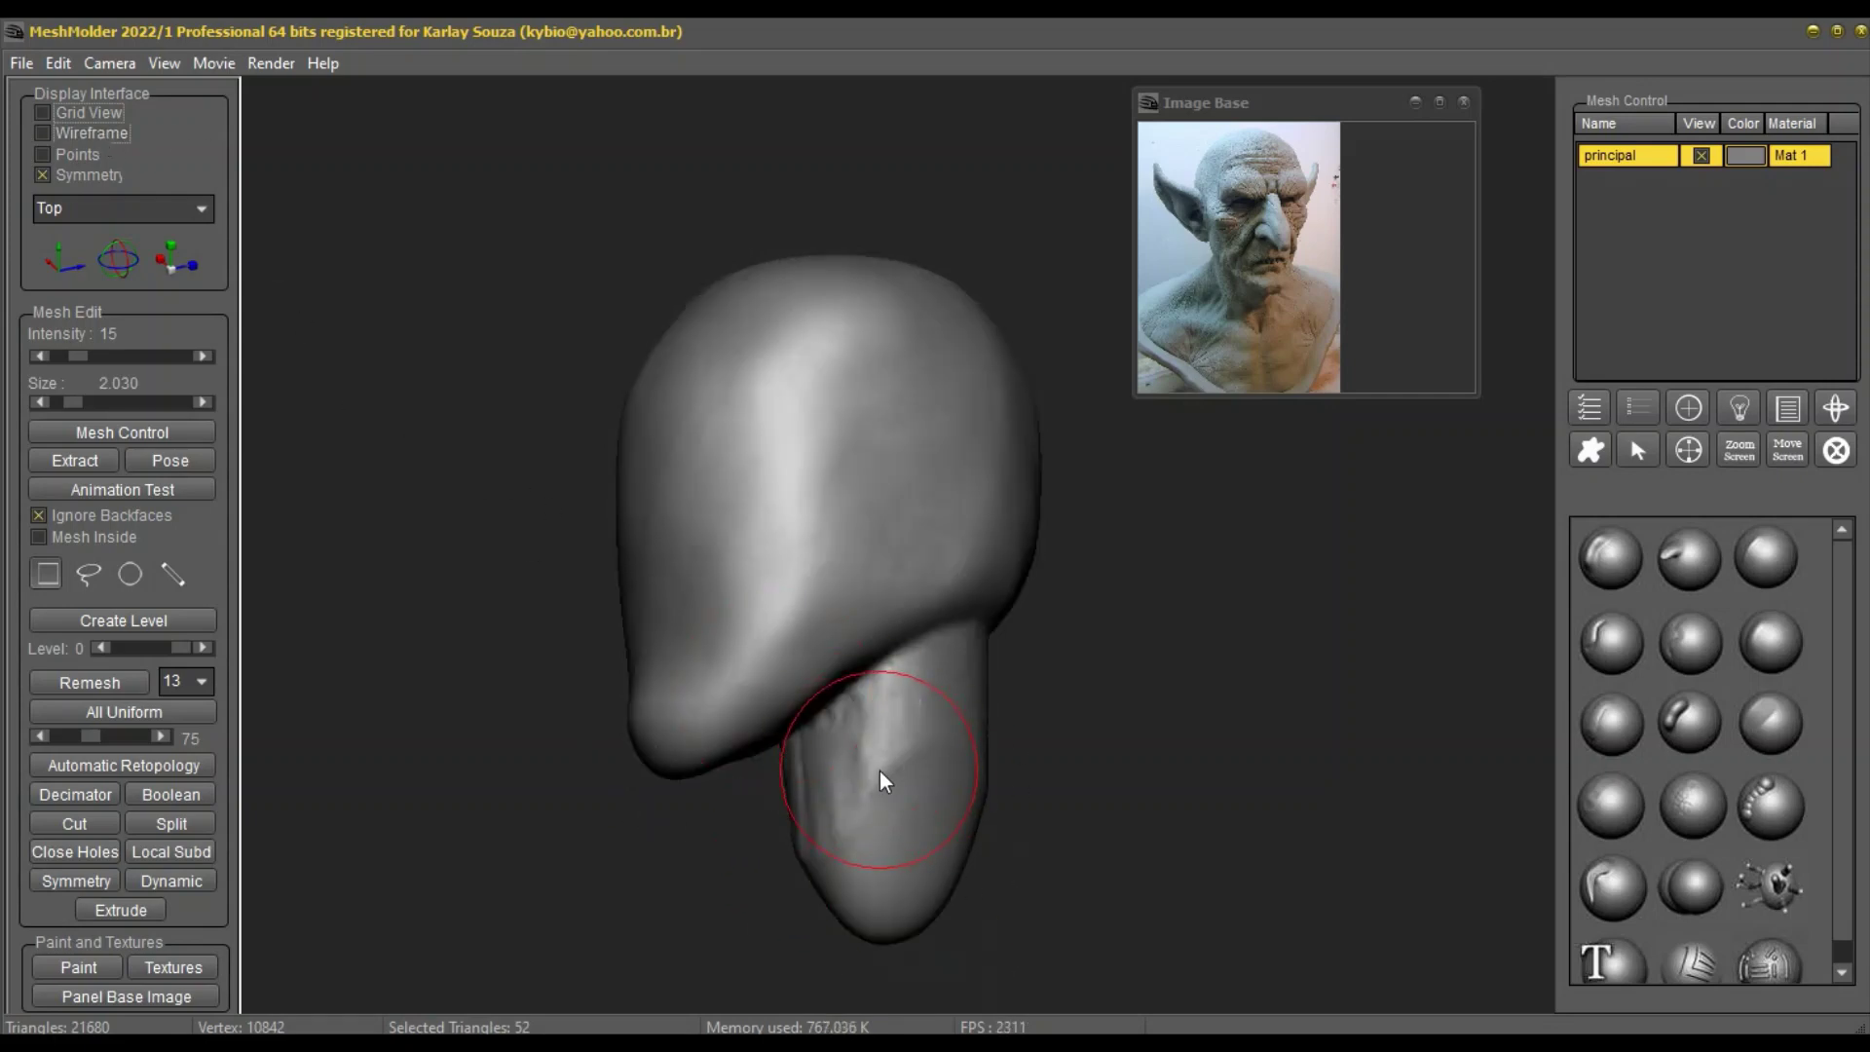
Step: Smooth the neck below the jaw and reshape its lower end with the Move brush
mouse_move(856, 788)
shift+mouse_down()
mouse_move(947, 743)
mouse_move(888, 795)
shift+mouse_up()
mouse_move(1113, 809)
mouse_down()
mouse_move(1185, 803)
mouse_move(1002, 827)
mouse_up()
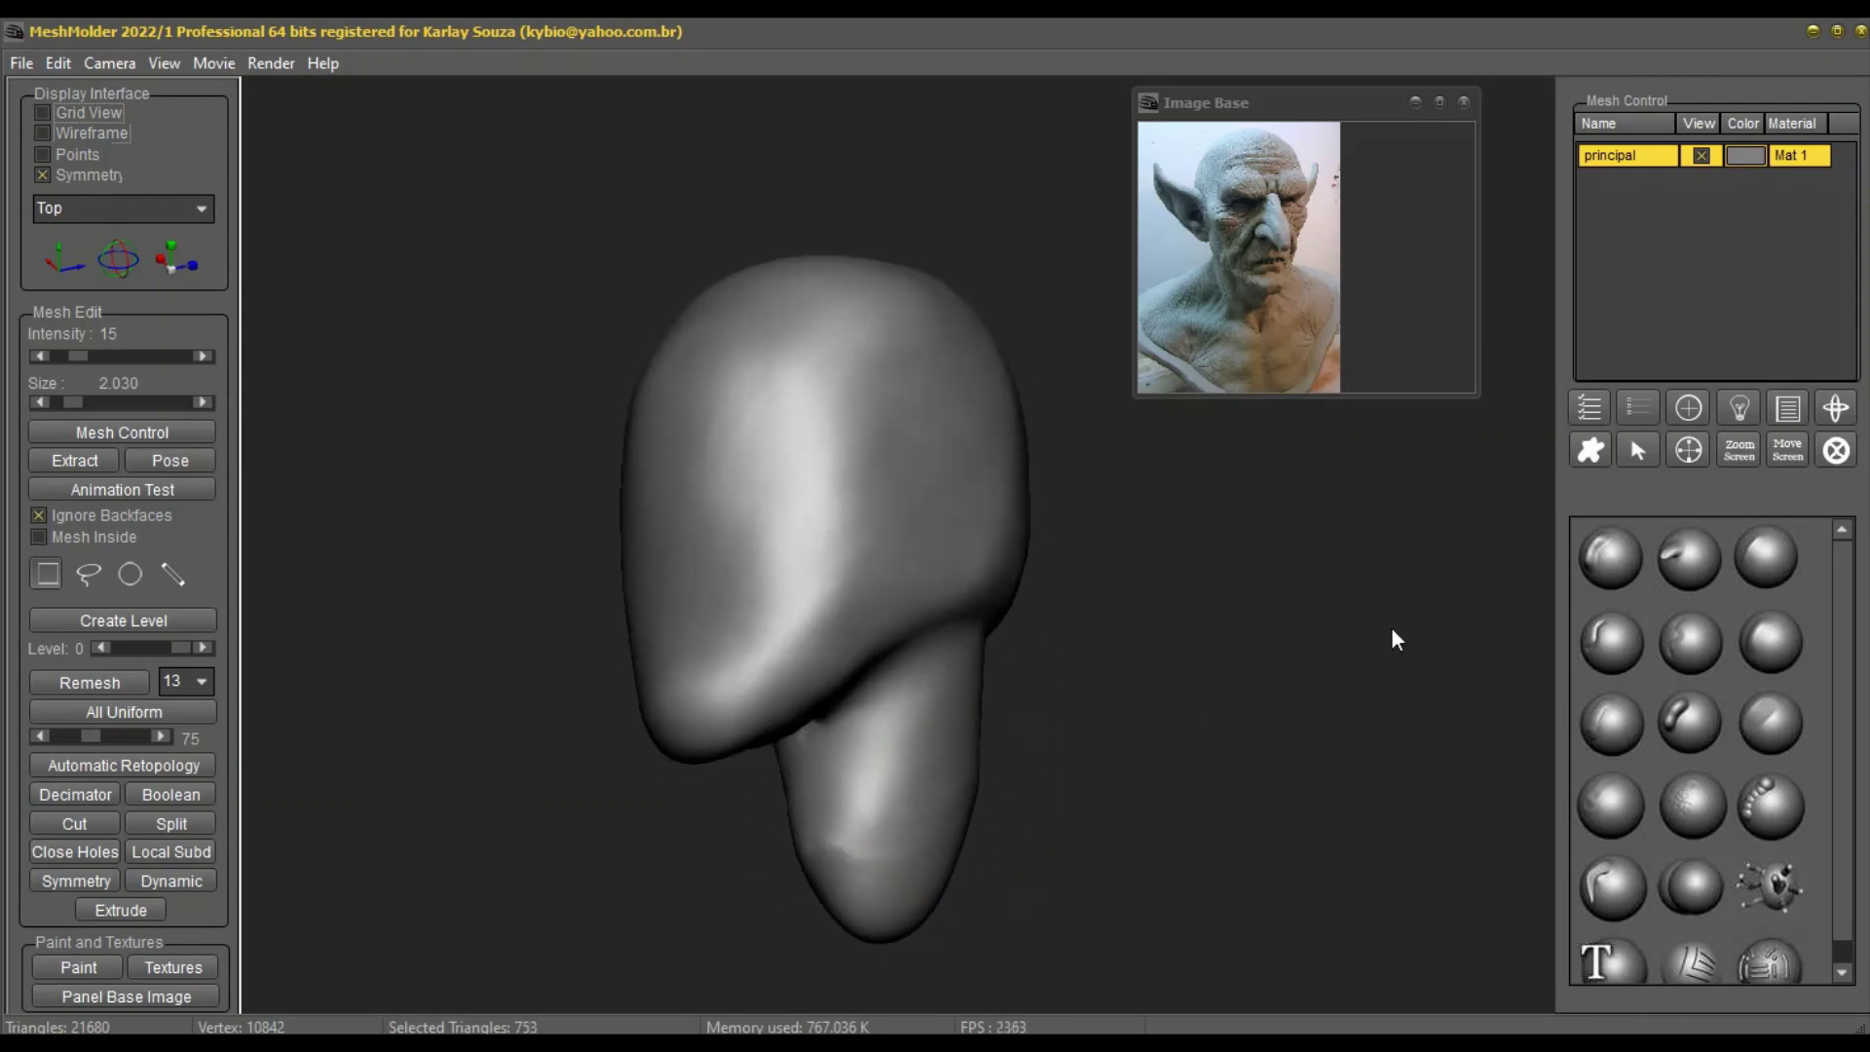
click(1685, 583)
scroll(1033, 789, down, 2)
right_click(1037, 784)
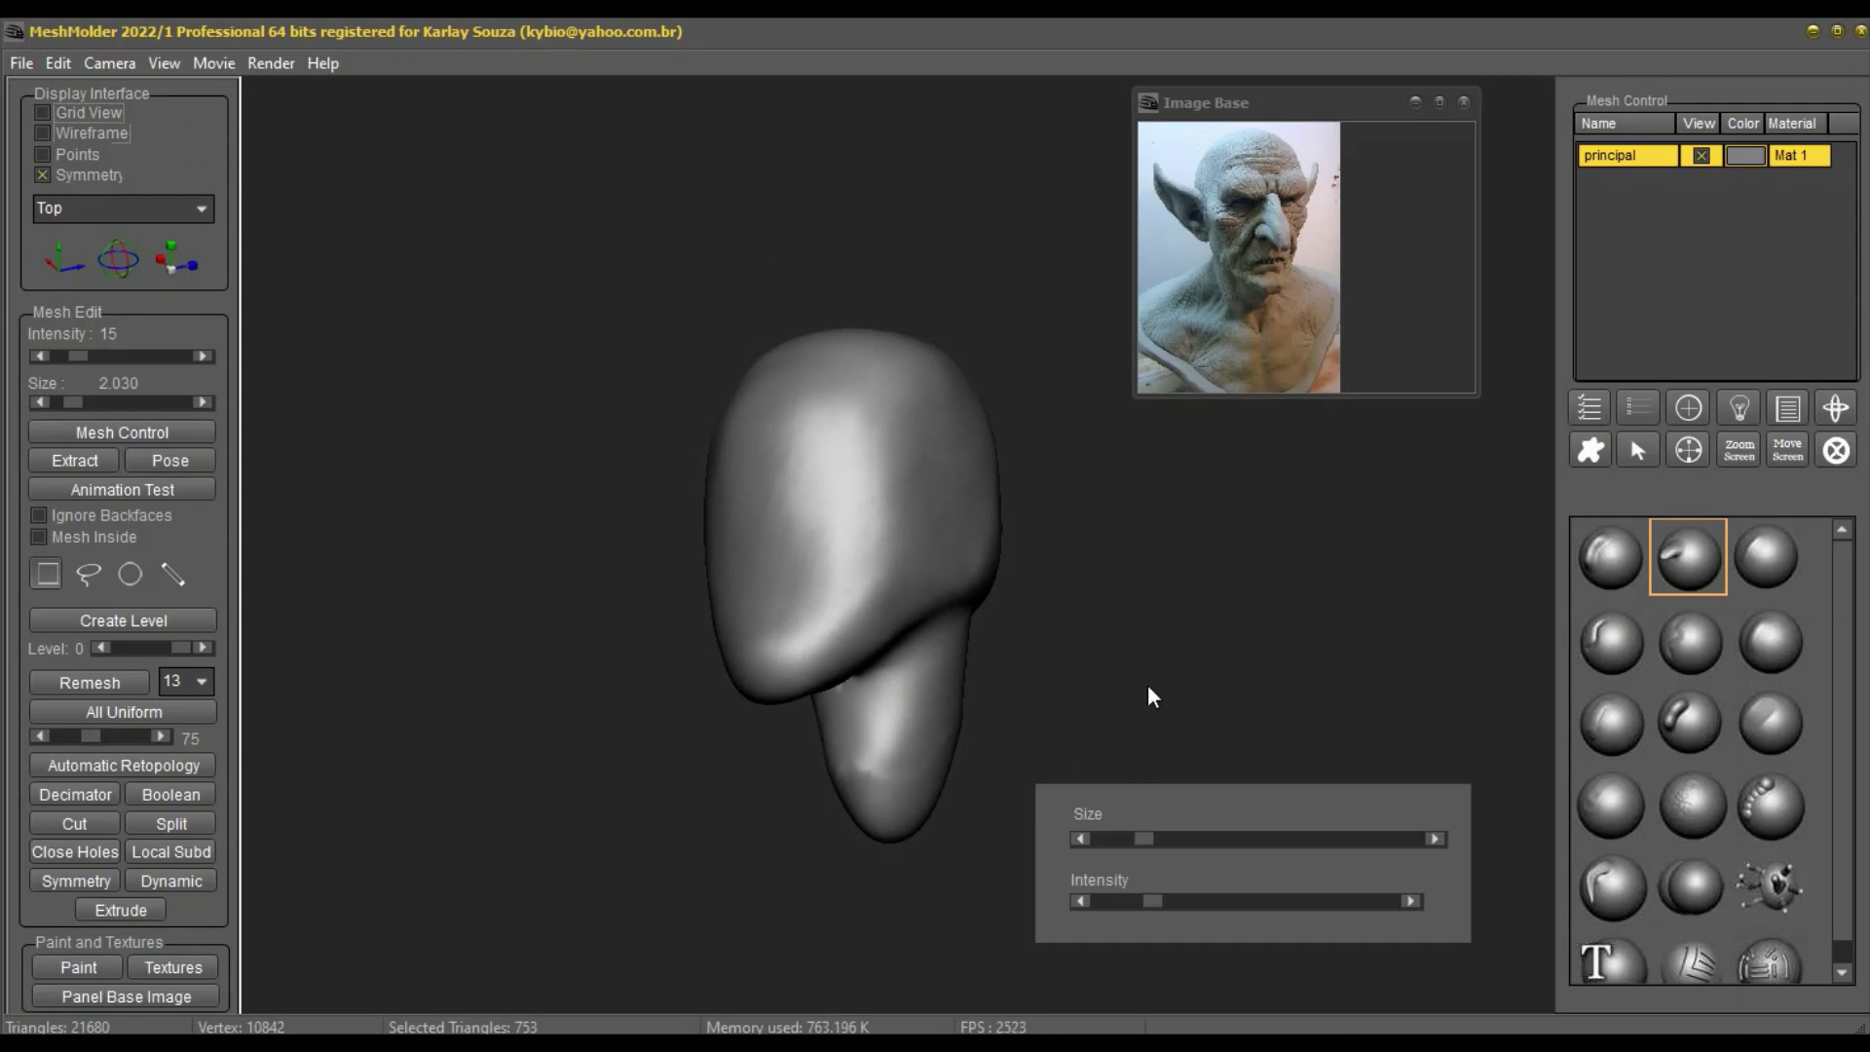
right_click(1118, 656)
scroll(1118, 656, up, 3)
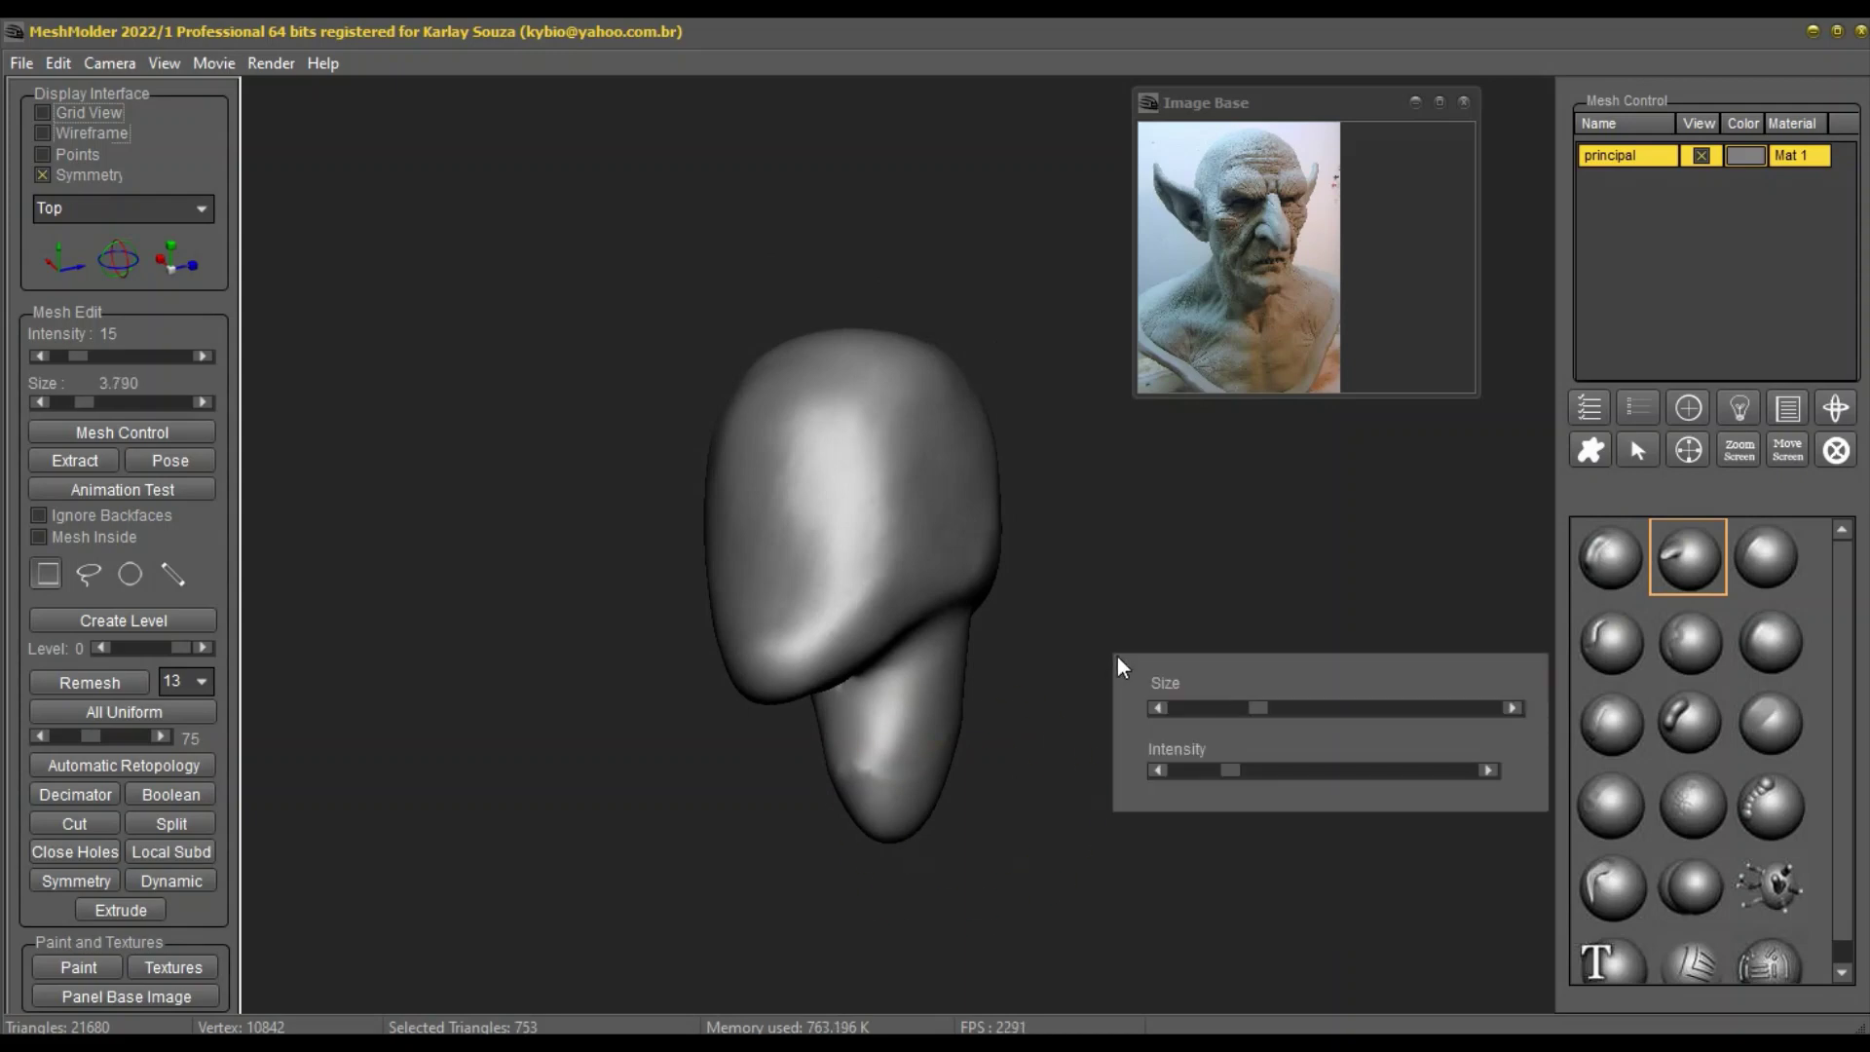
mouse_move(918, 801)
mouse_down()
mouse_move(1004, 821)
mouse_move(1036, 863)
mouse_up()
Step: Pull symmetrical shoulders out from the neck's lower end and widen them into a bust, raising the brush size from 2.15 to 3.82
right_click(925, 808)
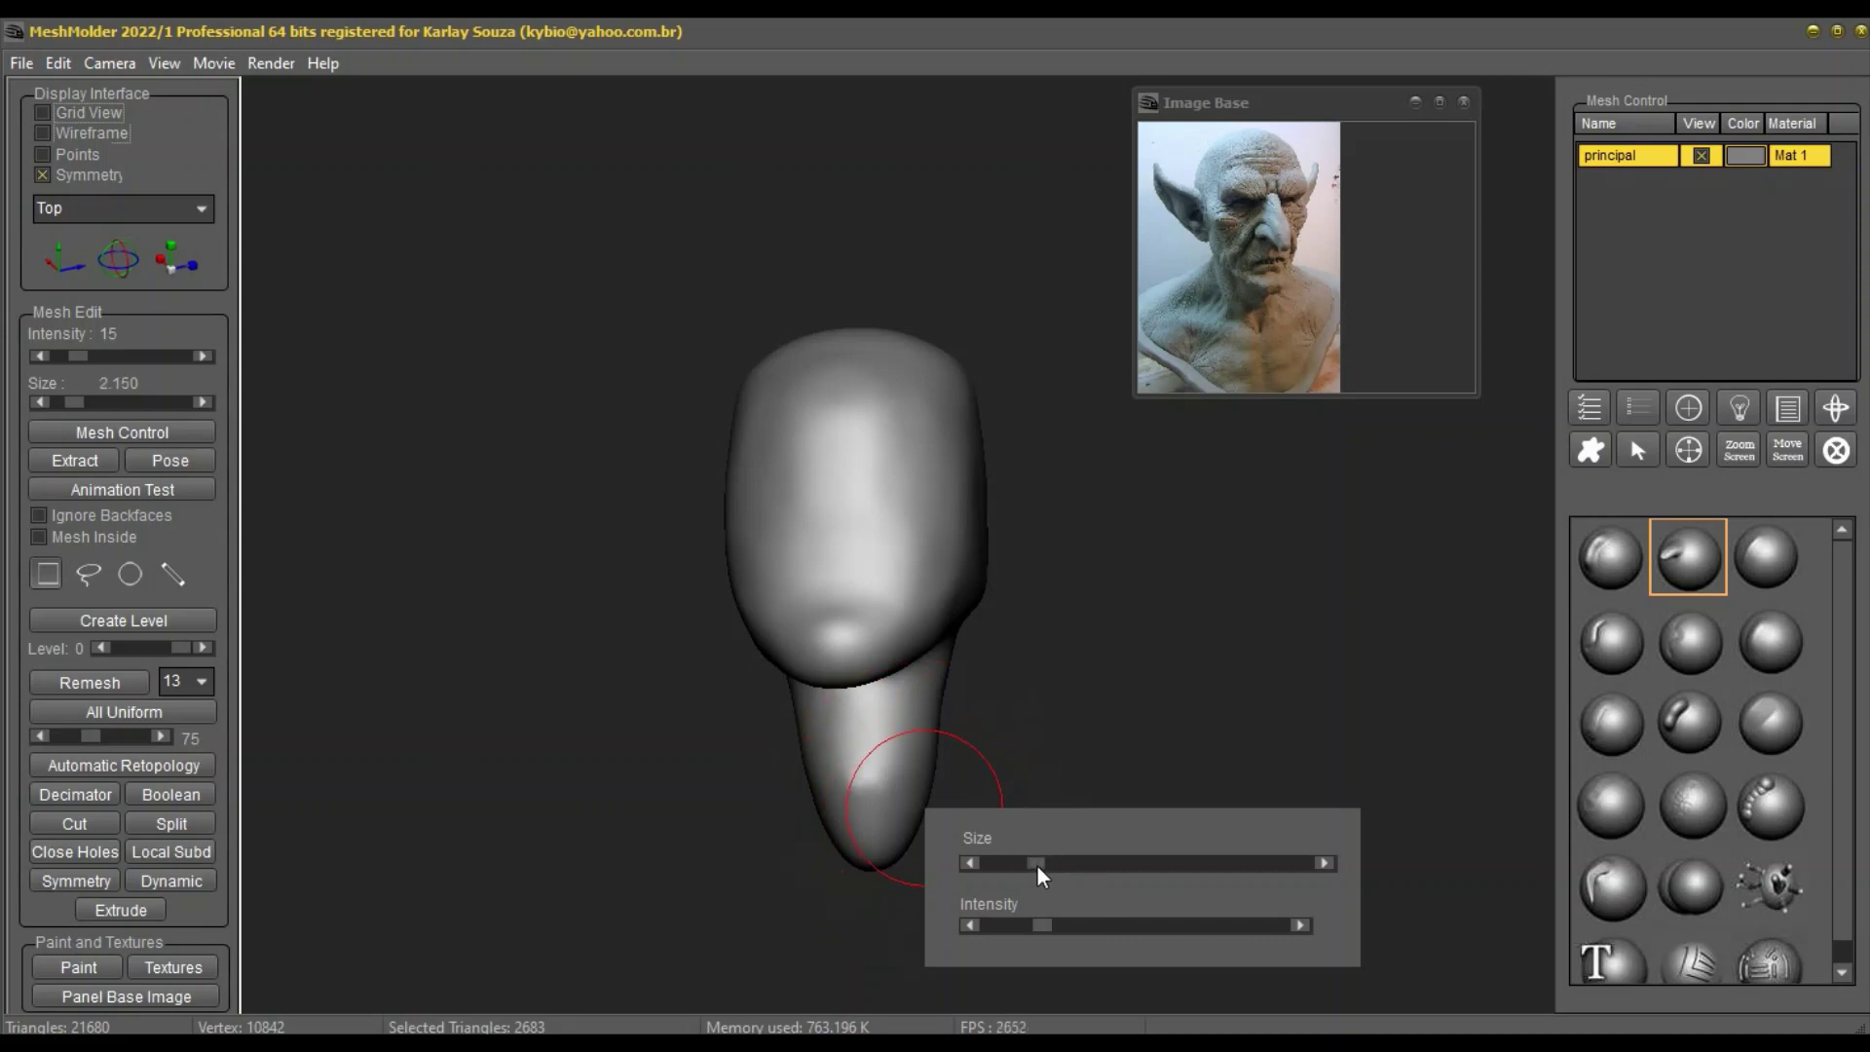
mouse_move(921, 803)
mouse_down()
mouse_move(1106, 872)
mouse_move(977, 906)
mouse_move(873, 856)
mouse_move(803, 939)
mouse_up()
right_click(857, 867)
mouse_move(1165, 882)
mouse_down()
mouse_move(1031, 898)
mouse_move(968, 868)
mouse_move(1073, 915)
mouse_move(1097, 875)
mouse_move(1278, 806)
mouse_move(1332, 805)
mouse_up()
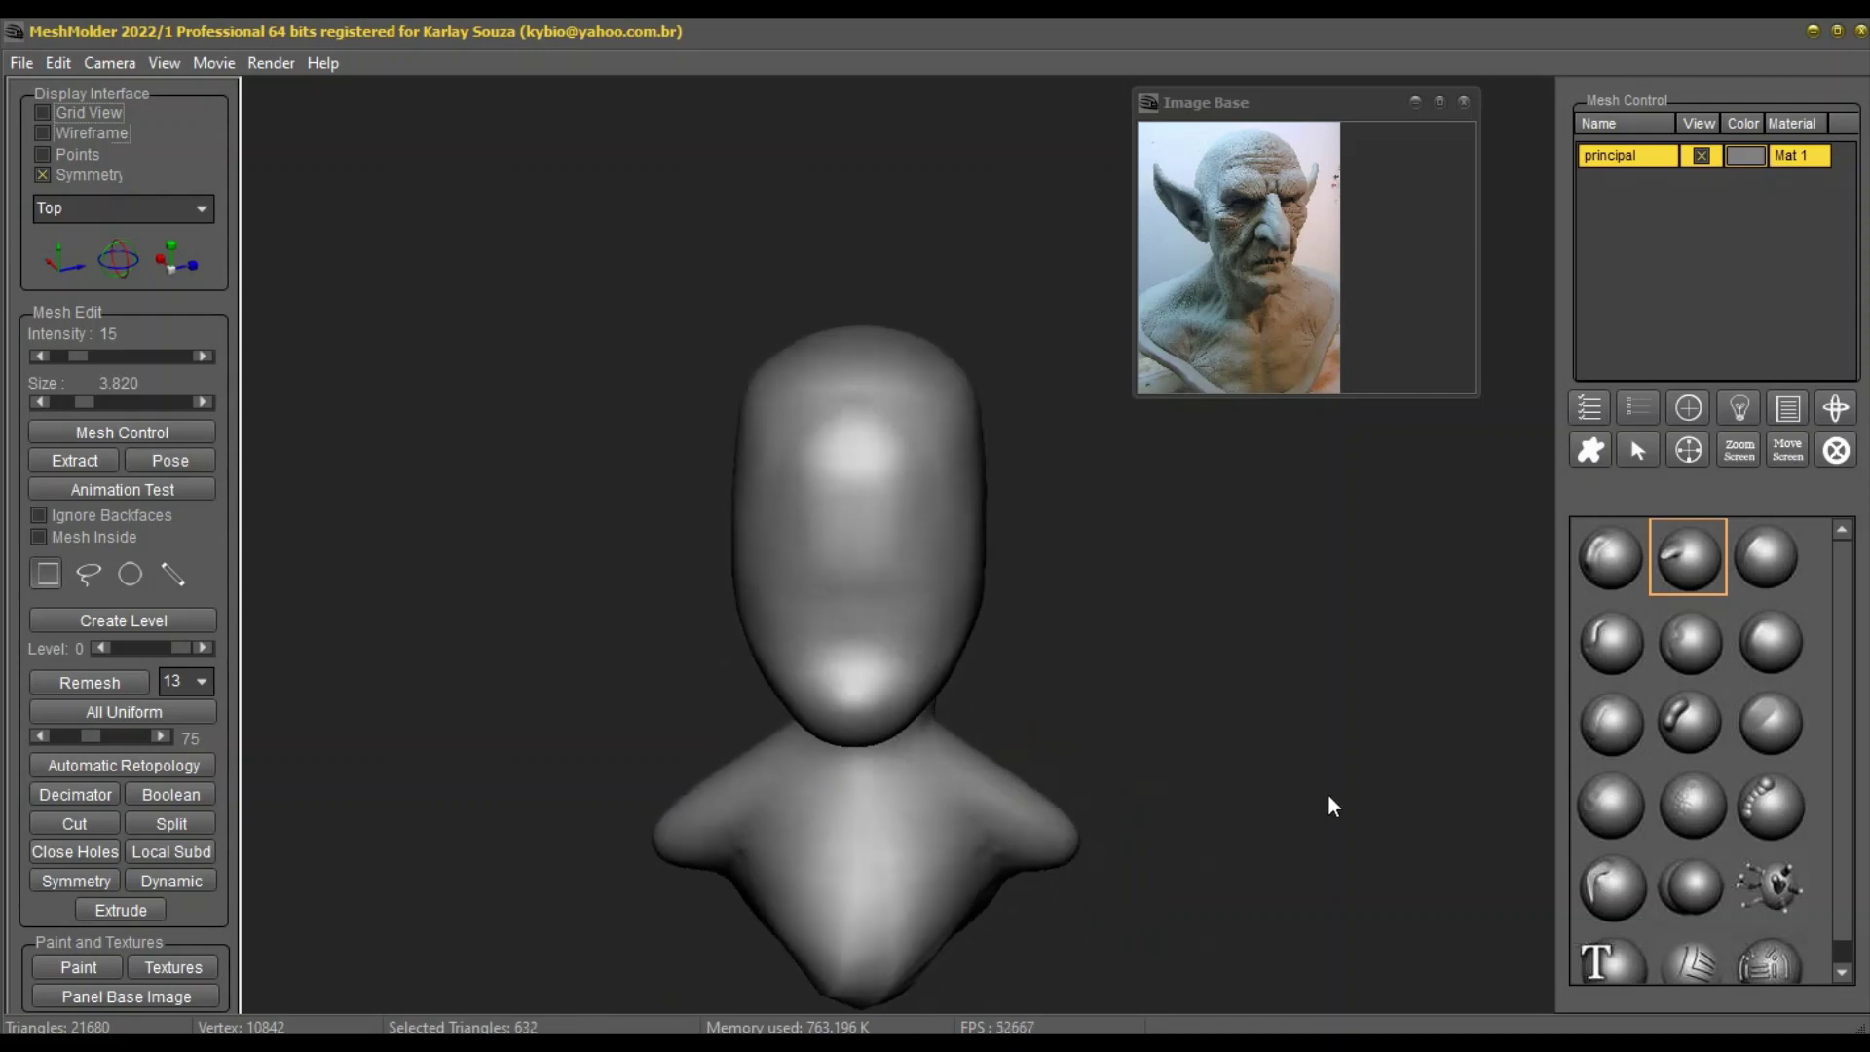
drag(985, 886, 1061, 921)
drag(1073, 853, 1114, 856)
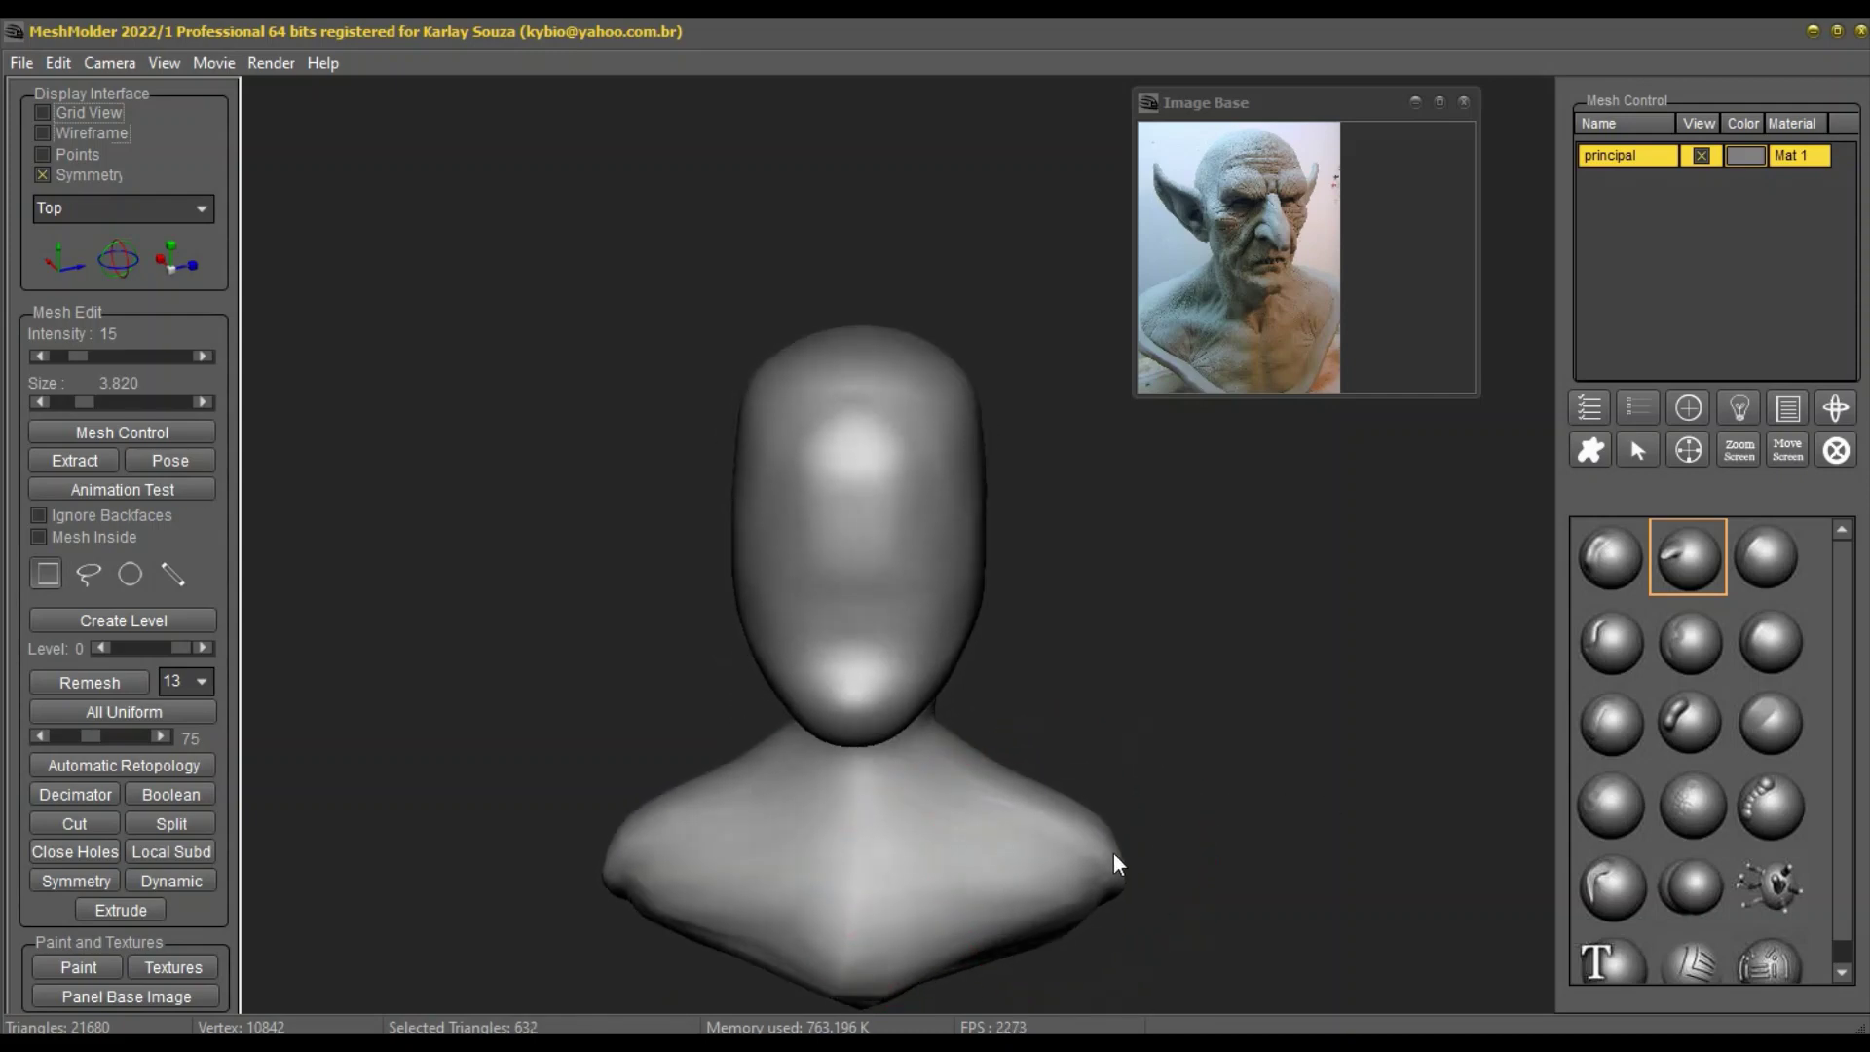
drag(1009, 885, 1028, 925)
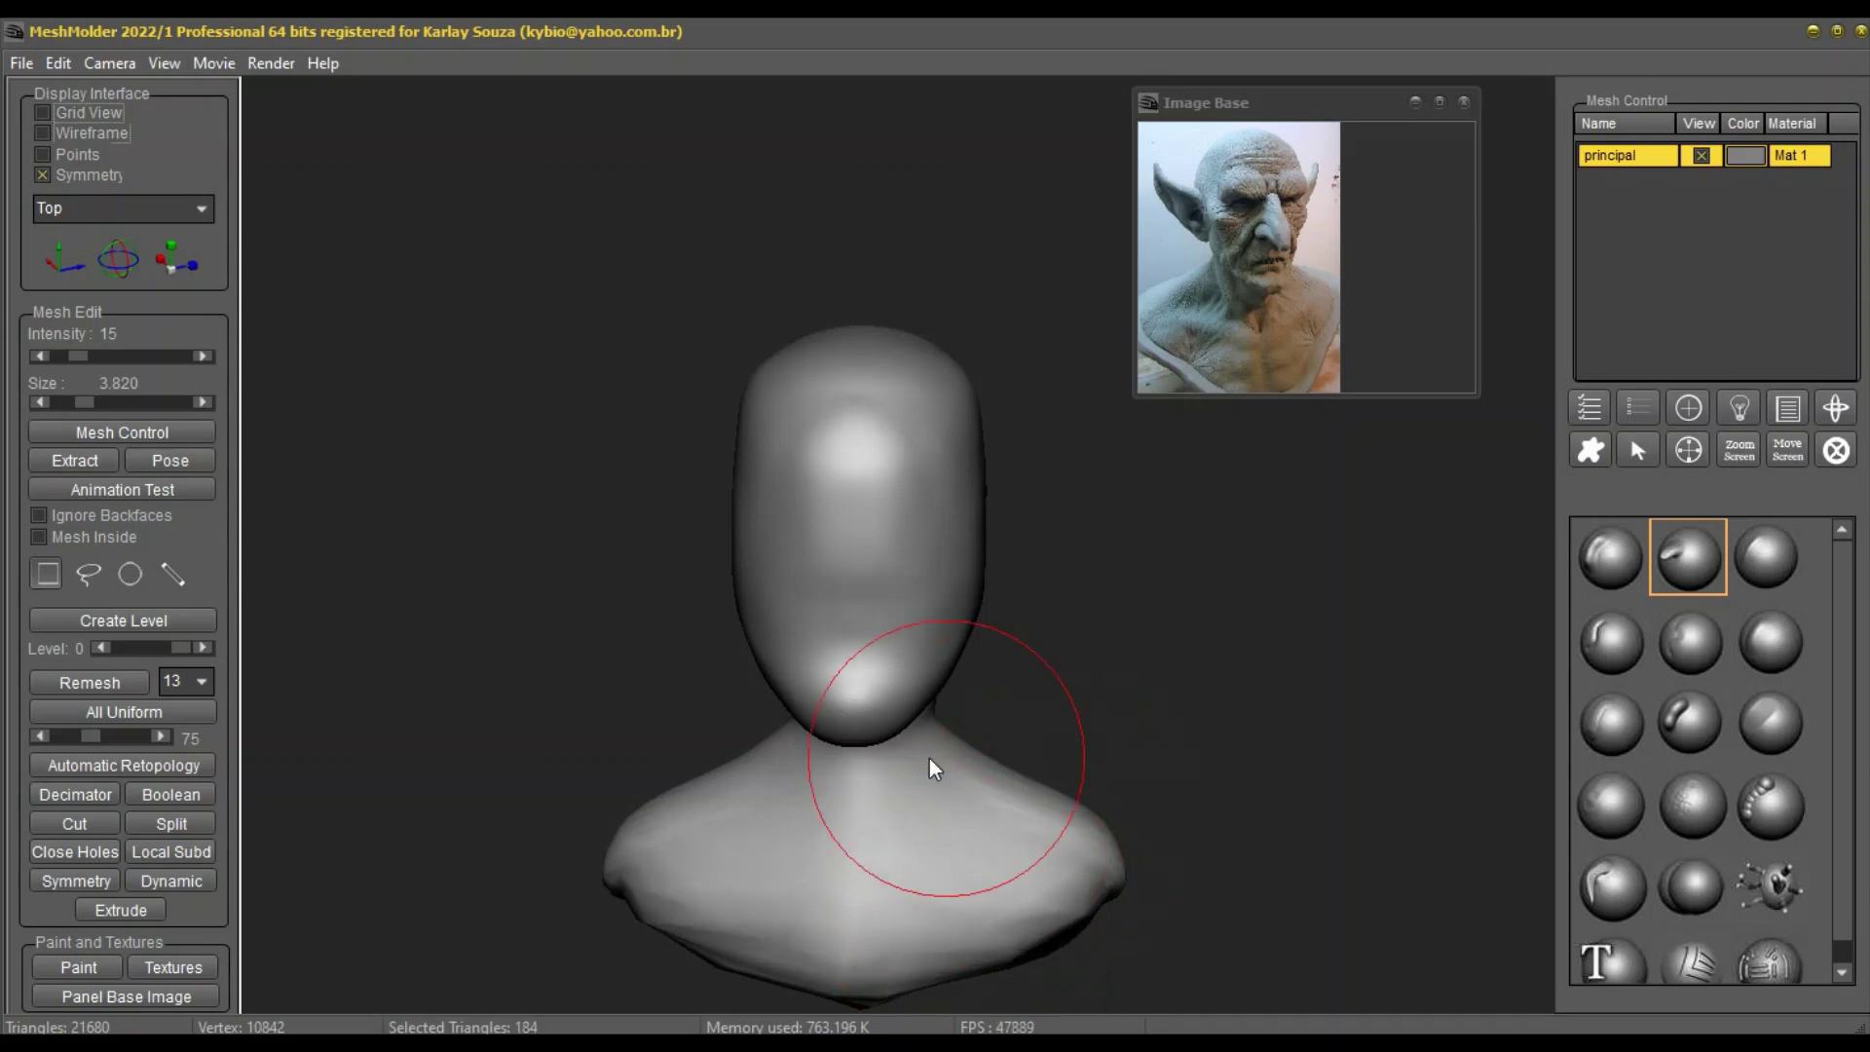
Step: Rebuild the mesh of the head and new shoulders with Automatic Retopology
click(197, 768)
click(564, 233)
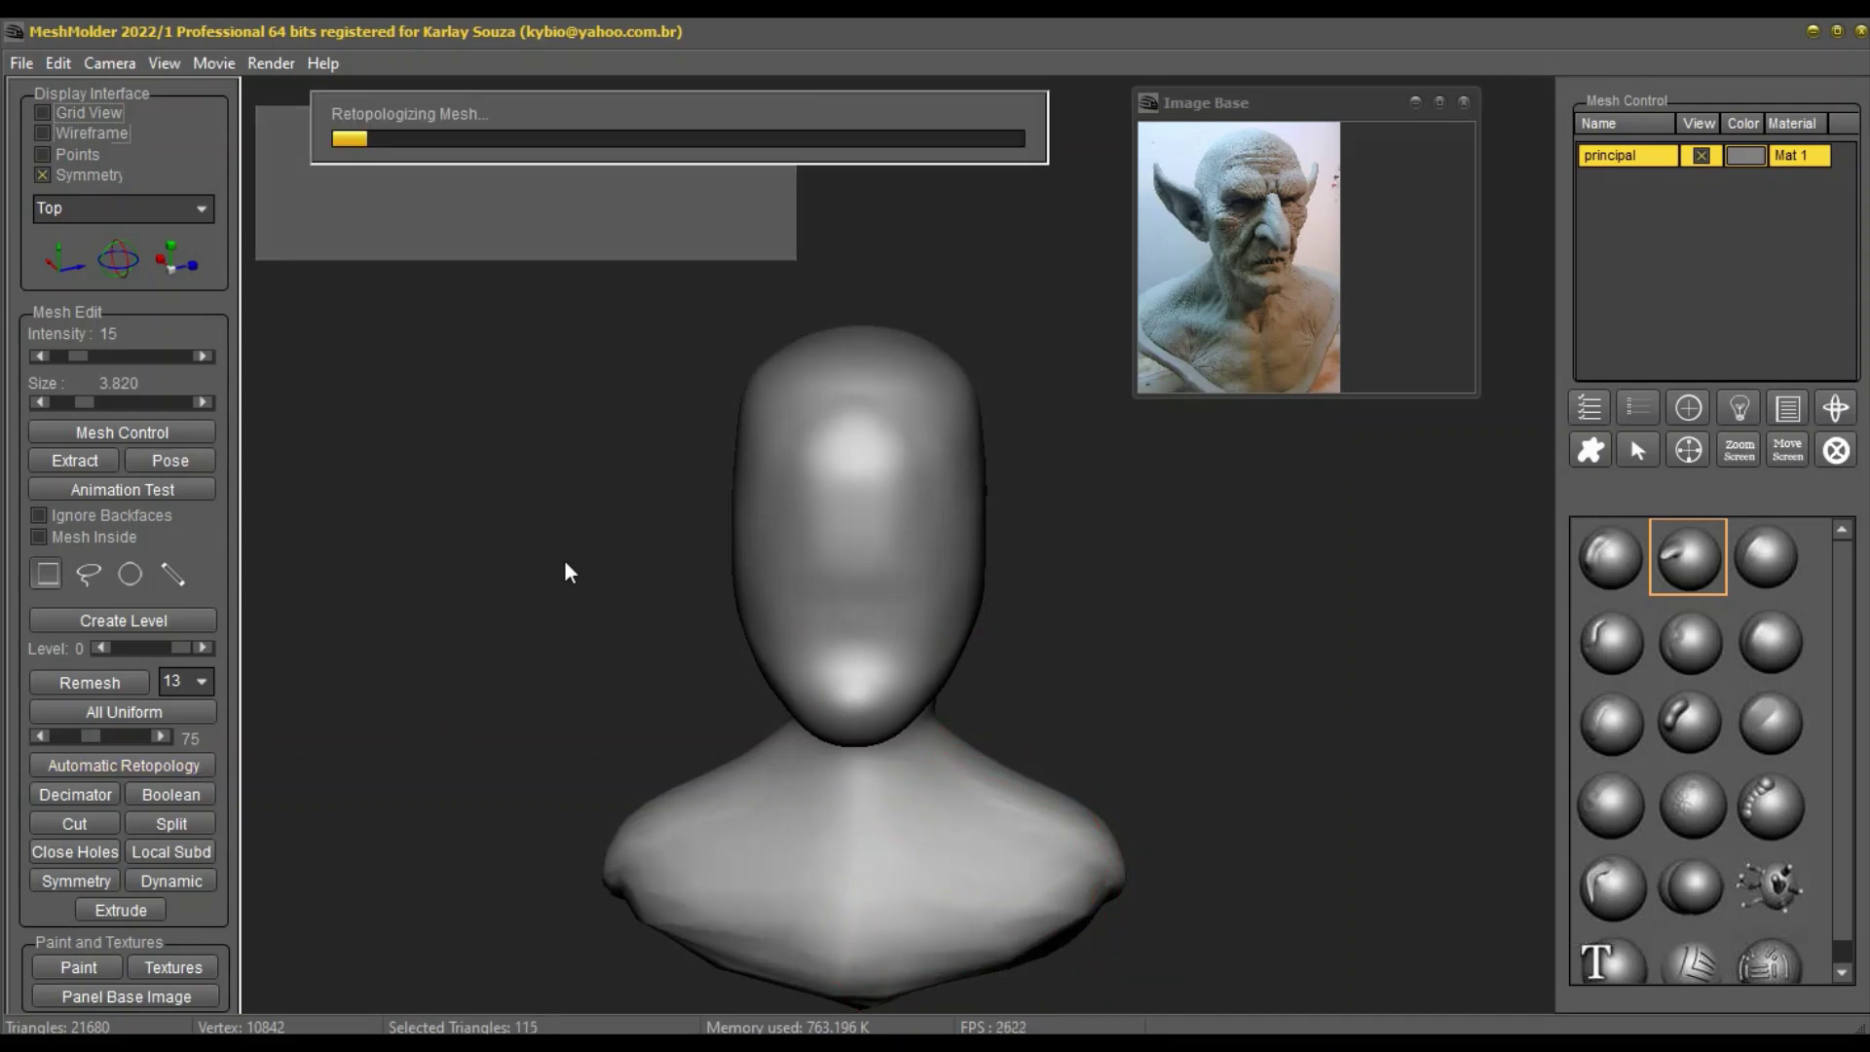
drag(1189, 824, 1144, 816)
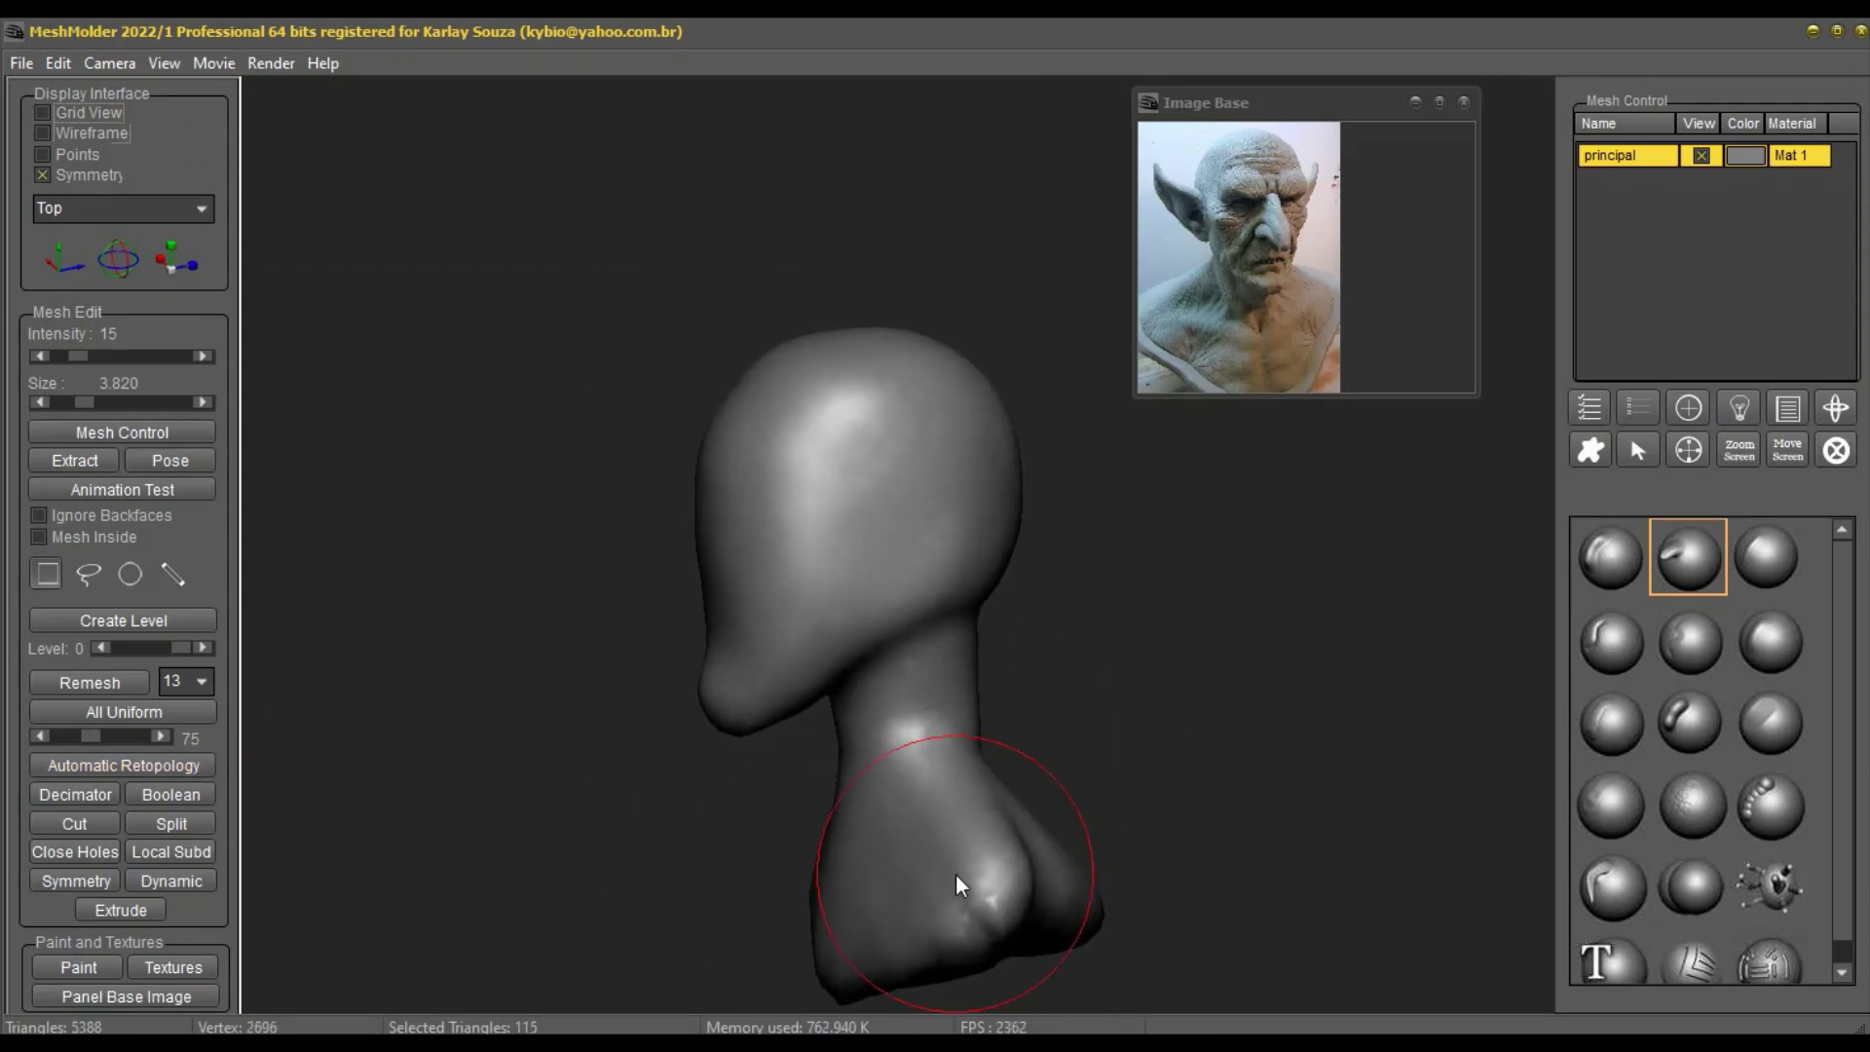
Step: Pull the front of the chest forward and down in side view, using the Move brush at sizes 4.14 and 4.7
right_click(869, 884)
drag(850, 849, 838, 898)
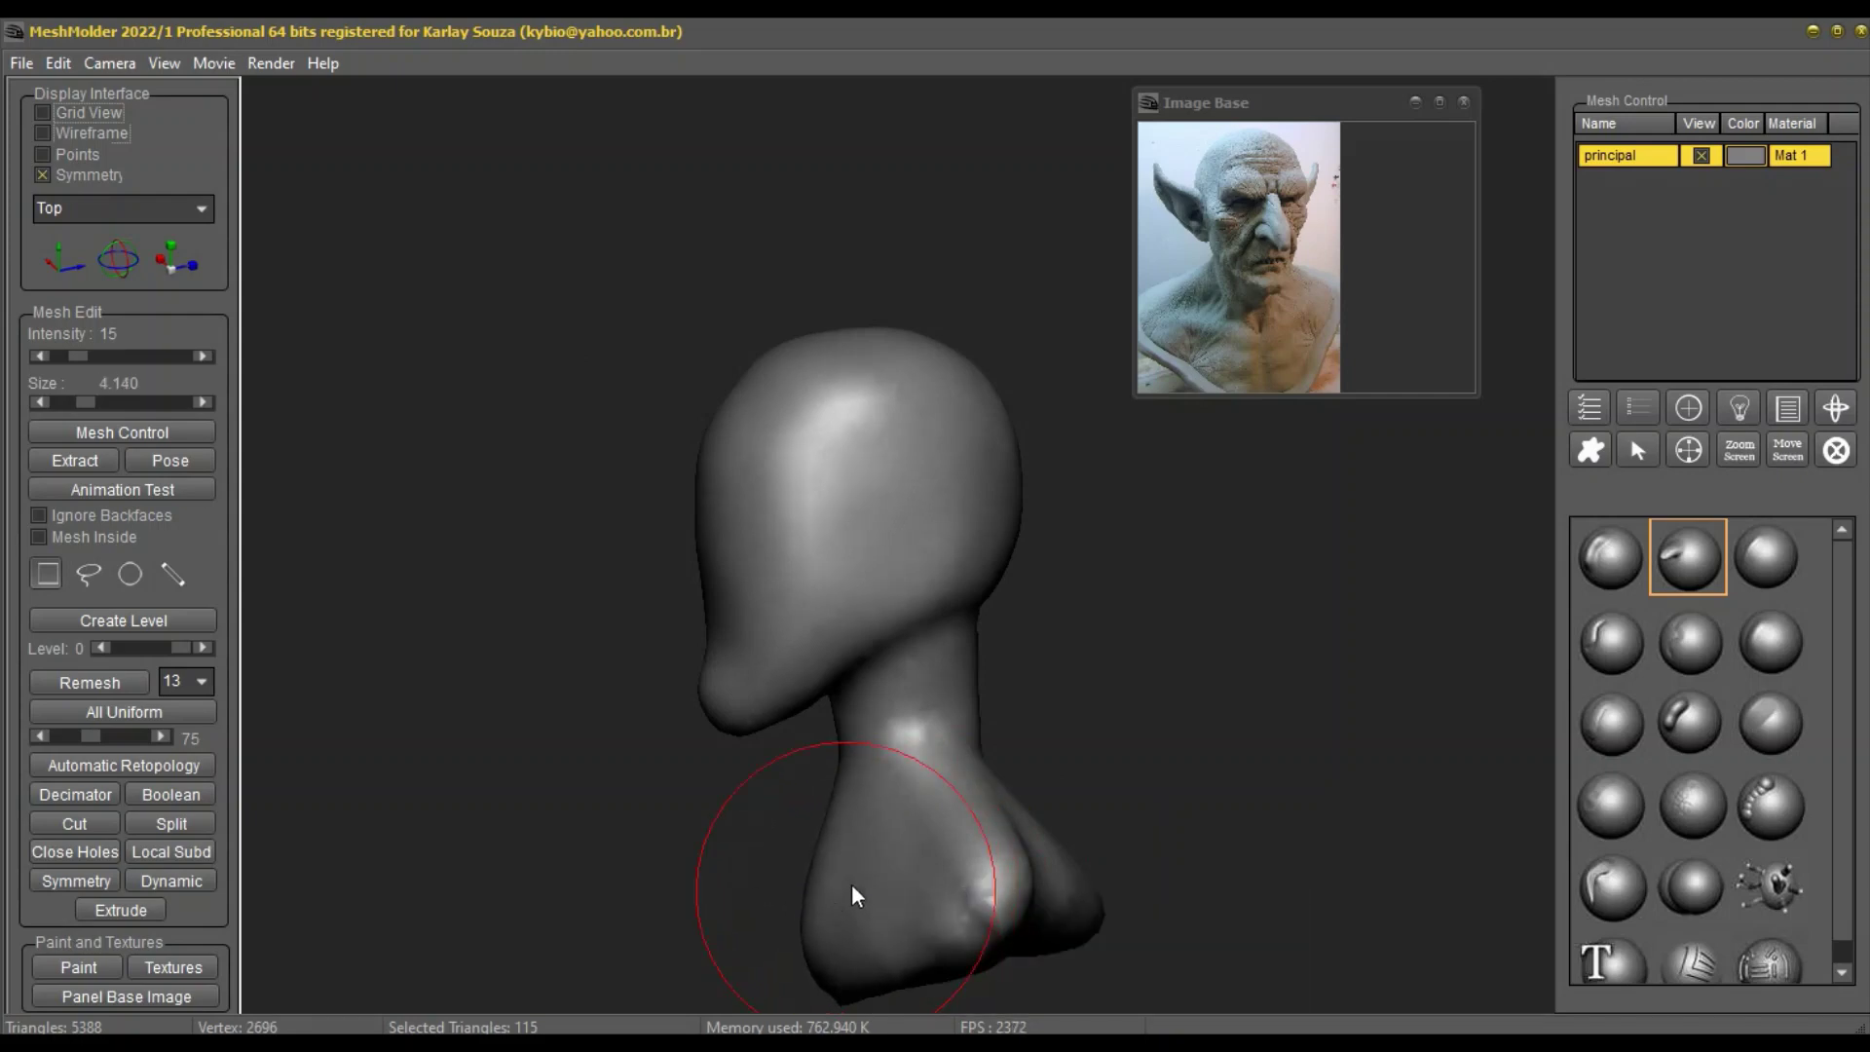
click(1598, 460)
mouse_move(1127, 806)
mouse_down()
mouse_move(1032, 688)
mouse_move(1107, 688)
mouse_move(994, 681)
mouse_move(1027, 681)
mouse_up()
scroll(779, 751, up, 4)
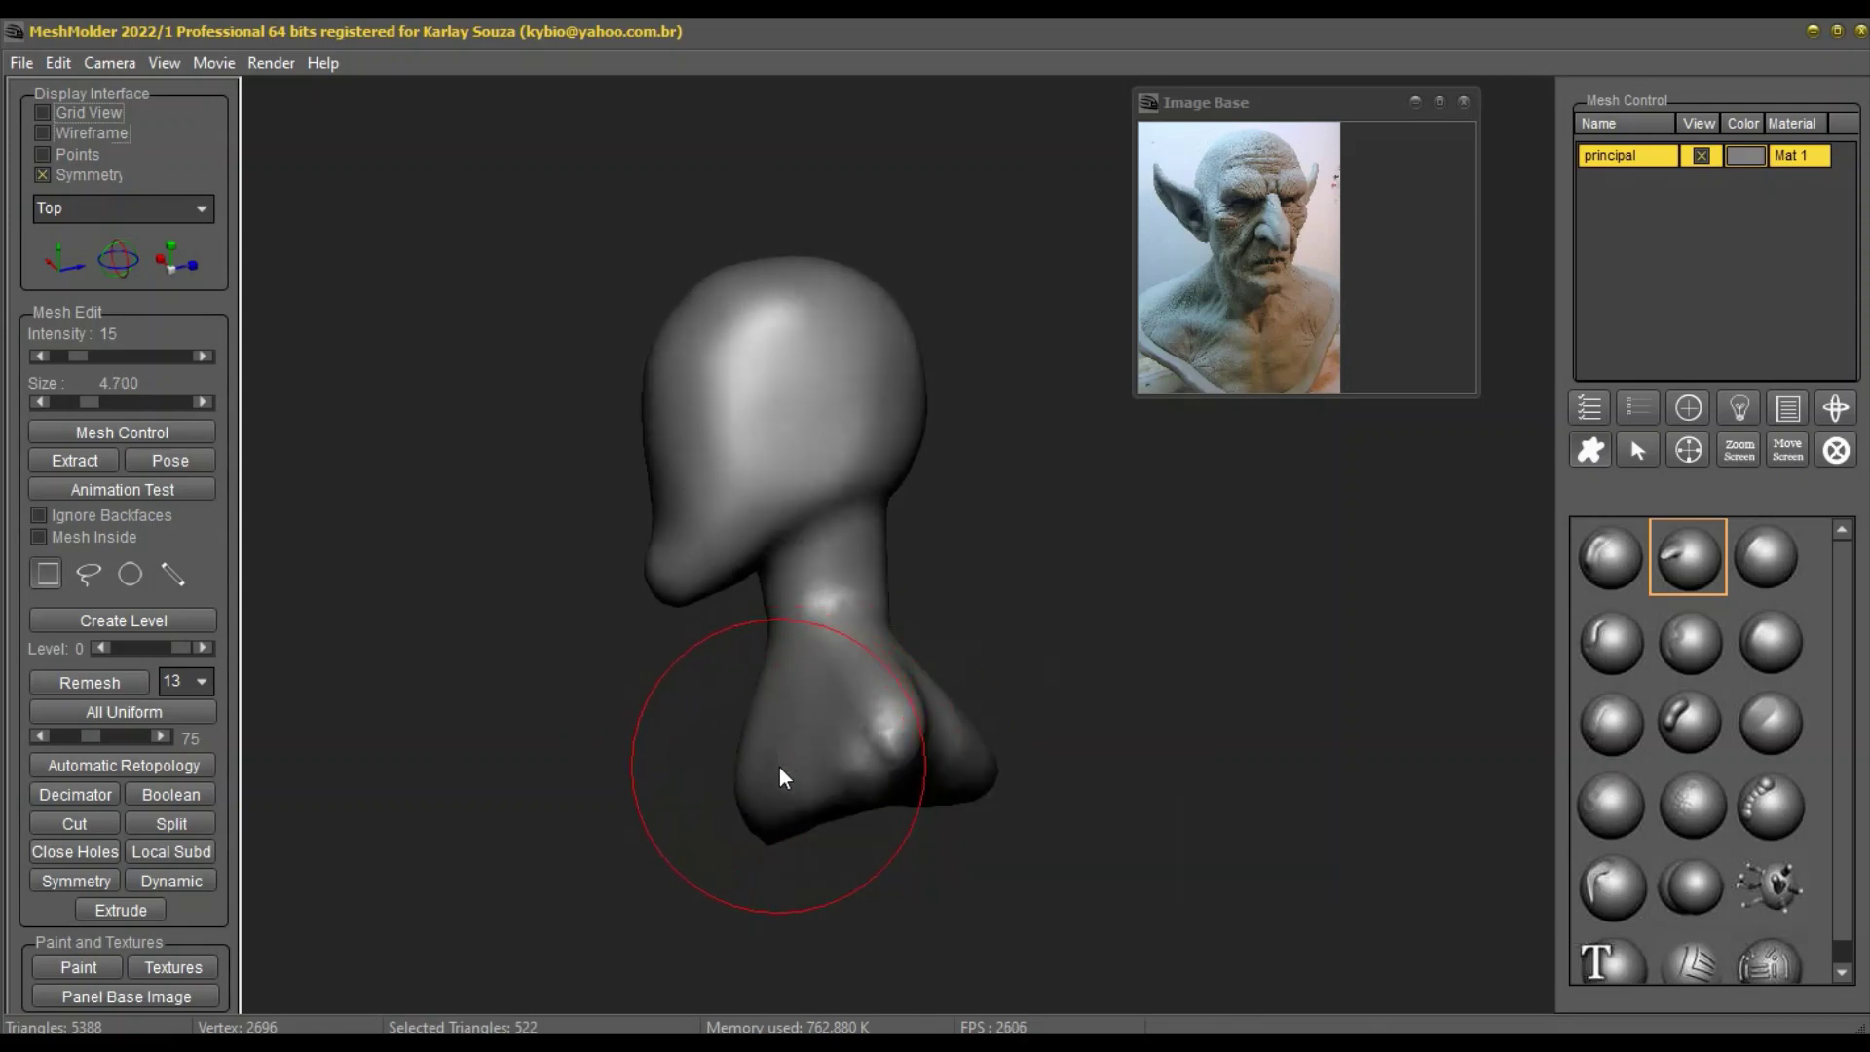
mouse_move(780, 767)
mouse_down()
mouse_move(760, 770)
mouse_move(753, 842)
mouse_up()
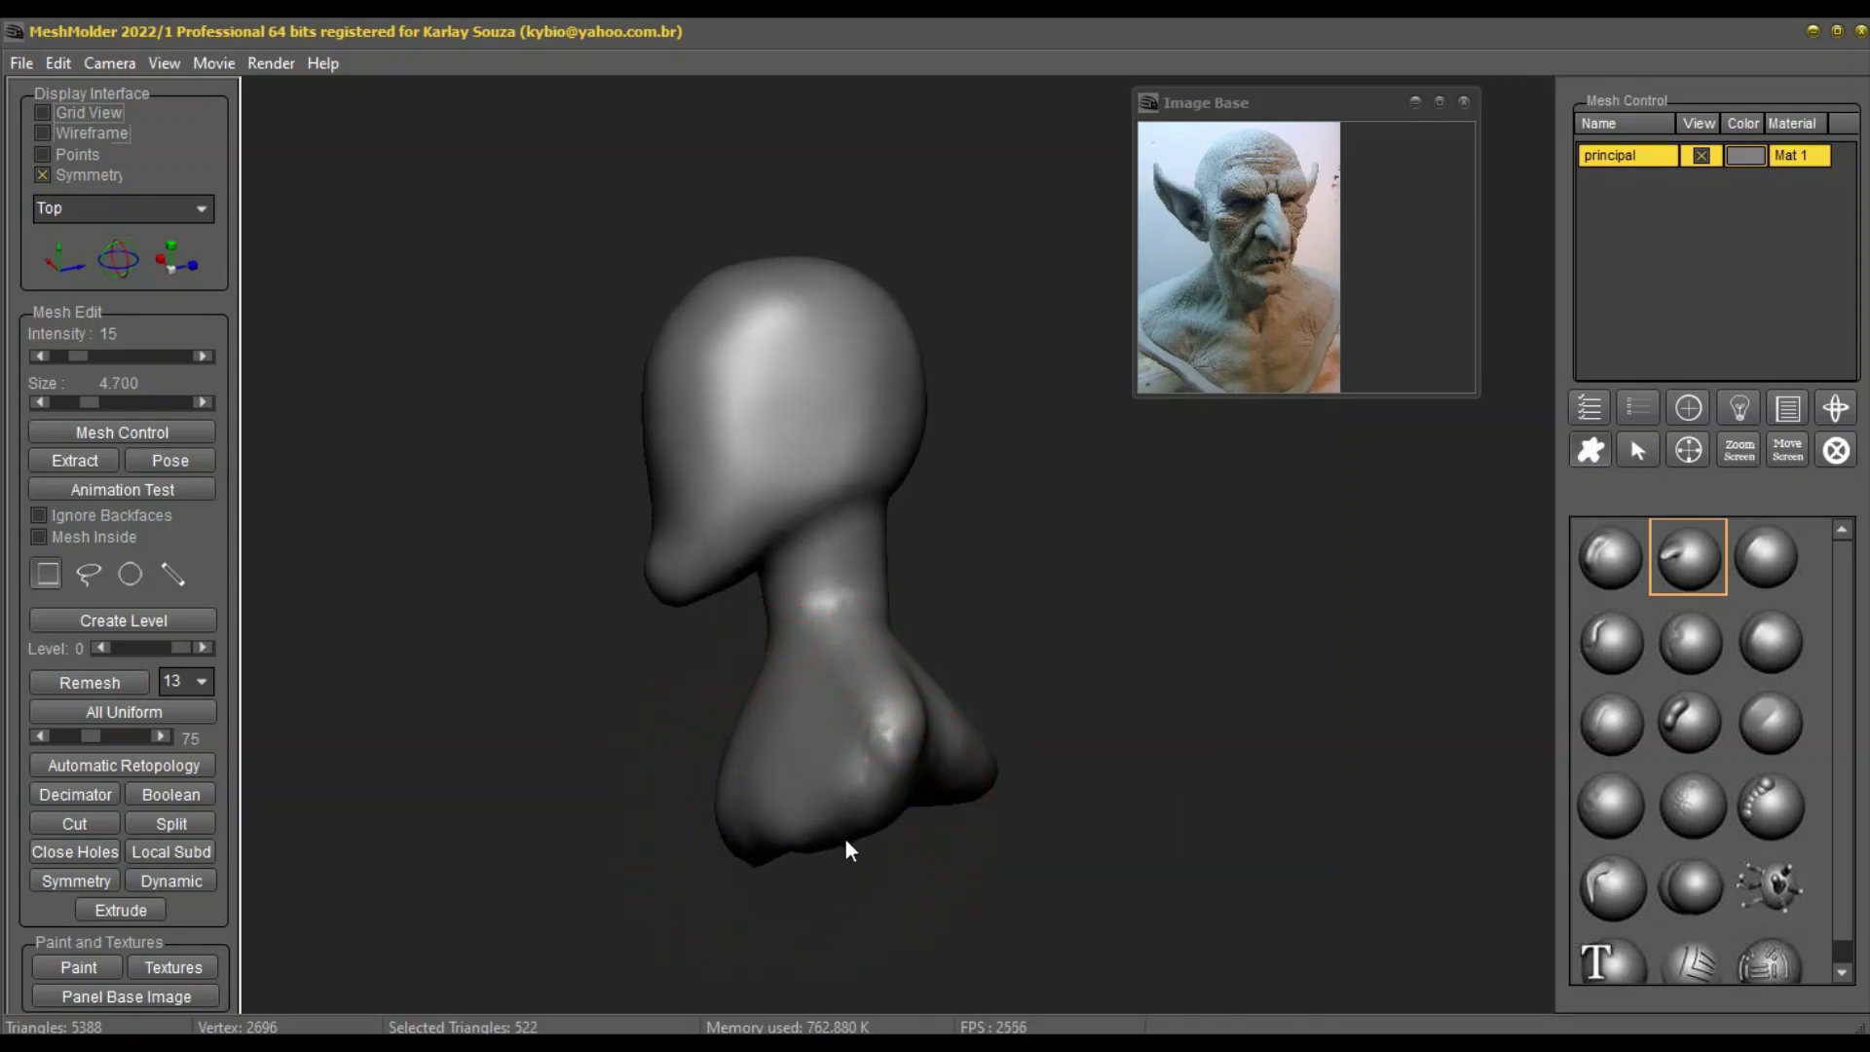
Step: Fill out and round the shoulders and lower edge of the bust with a brush size of 4.14
right_click(861, 752)
right_click(844, 746)
scroll(843, 745, down, 4)
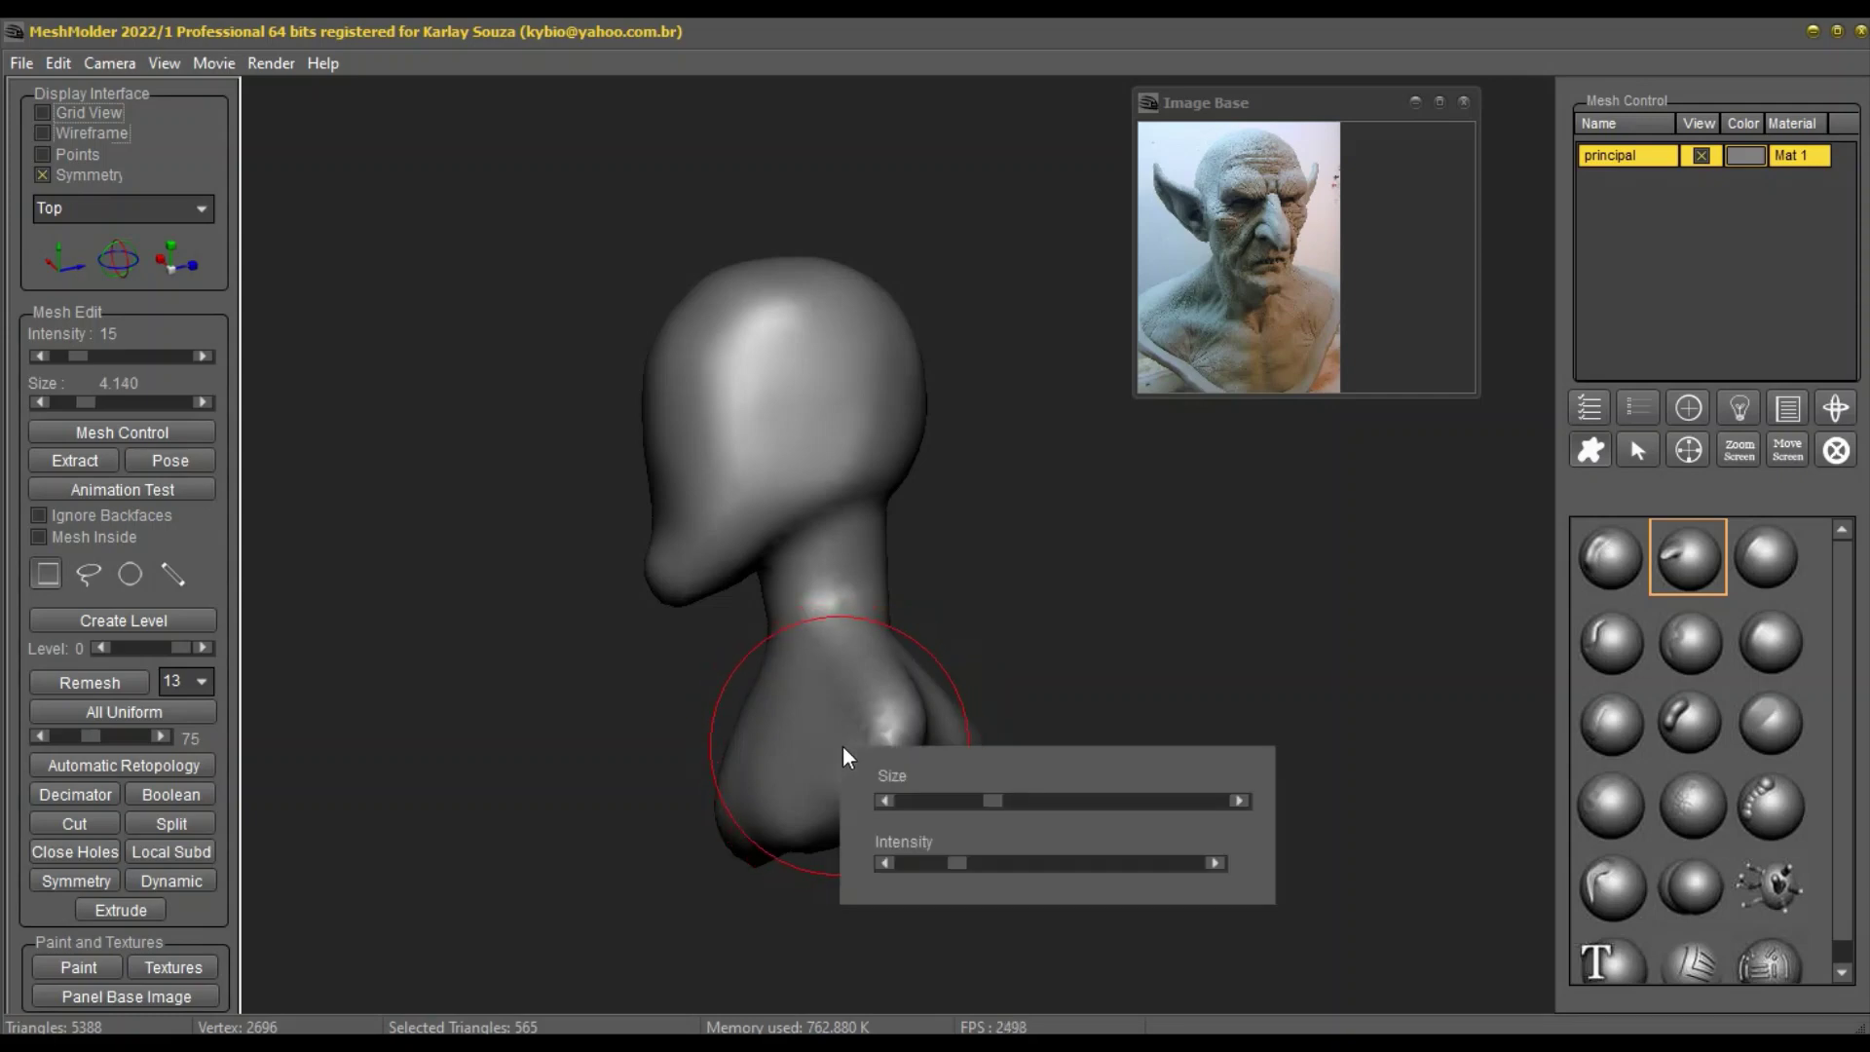
drag(843, 745, 820, 744)
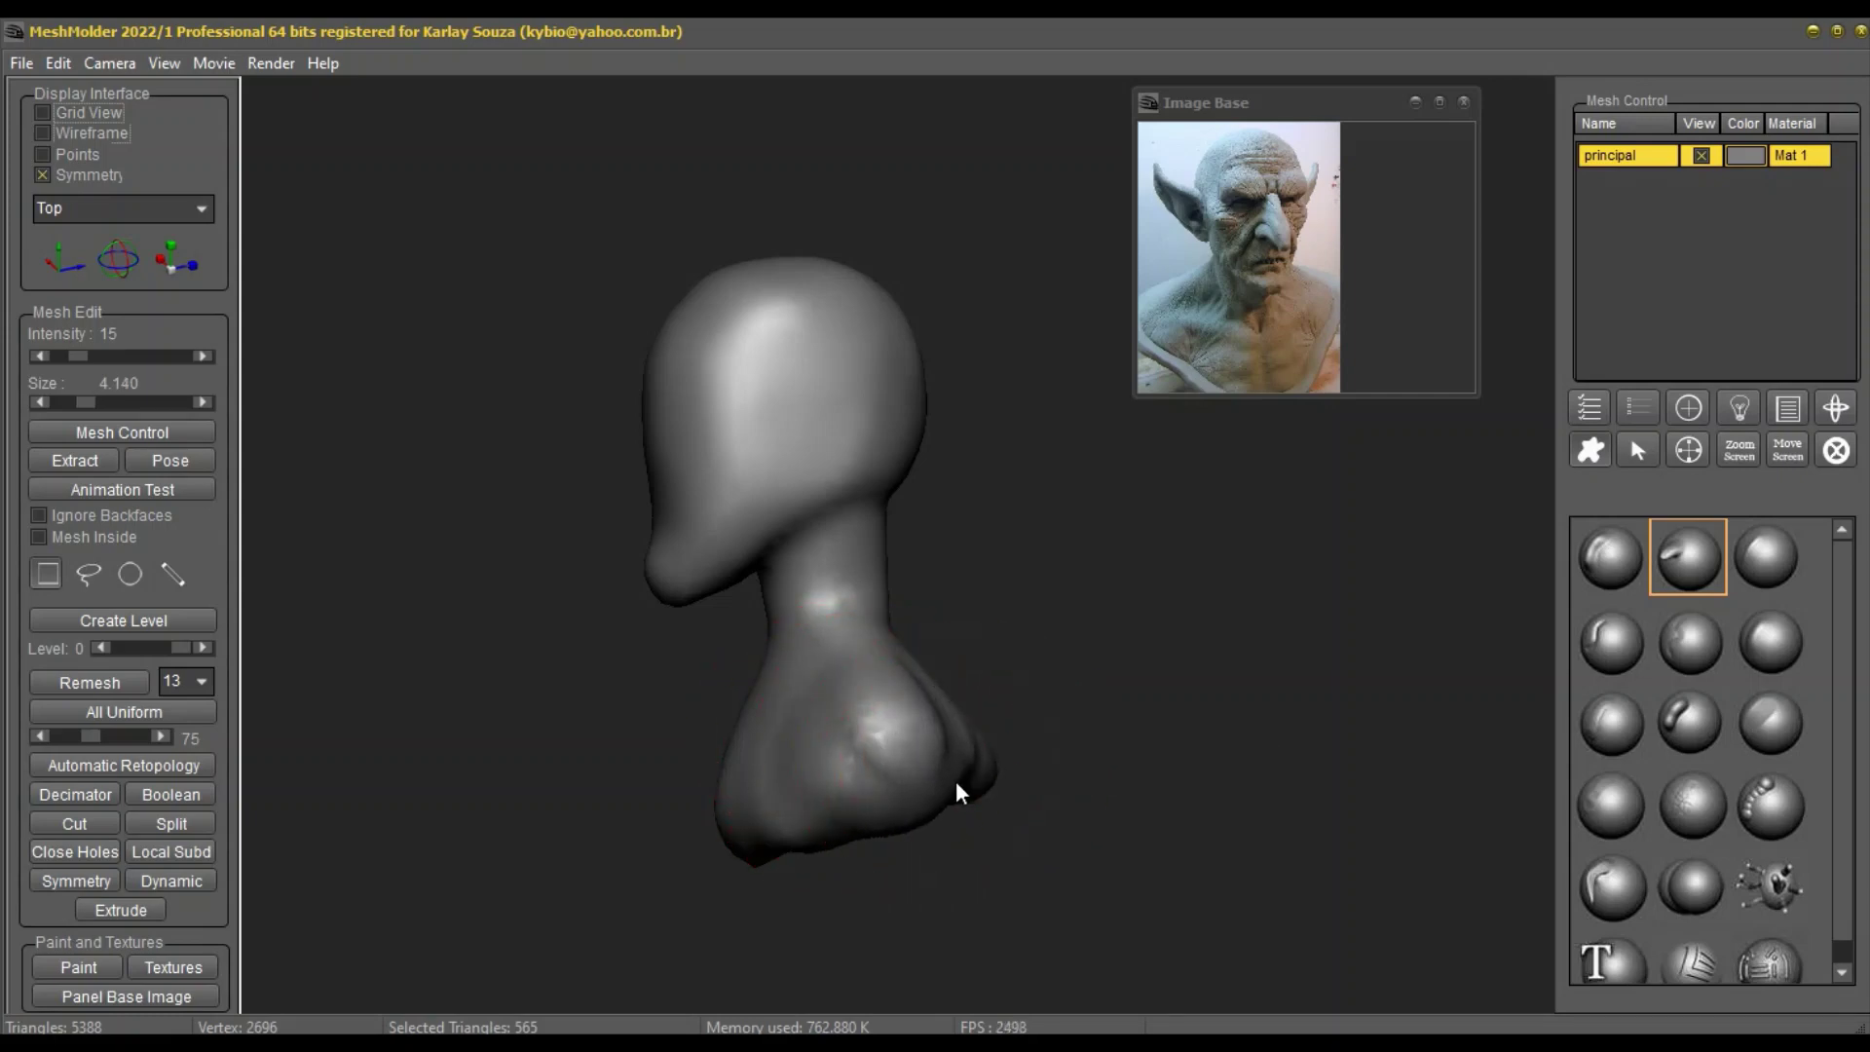
mouse_move(955, 784)
mouse_down()
mouse_move(910, 814)
mouse_move(728, 779)
mouse_move(828, 809)
mouse_move(816, 764)
mouse_move(868, 750)
mouse_move(840, 714)
mouse_move(852, 726)
mouse_up()
click(1613, 723)
right_drag(851, 722, 1060, 634)
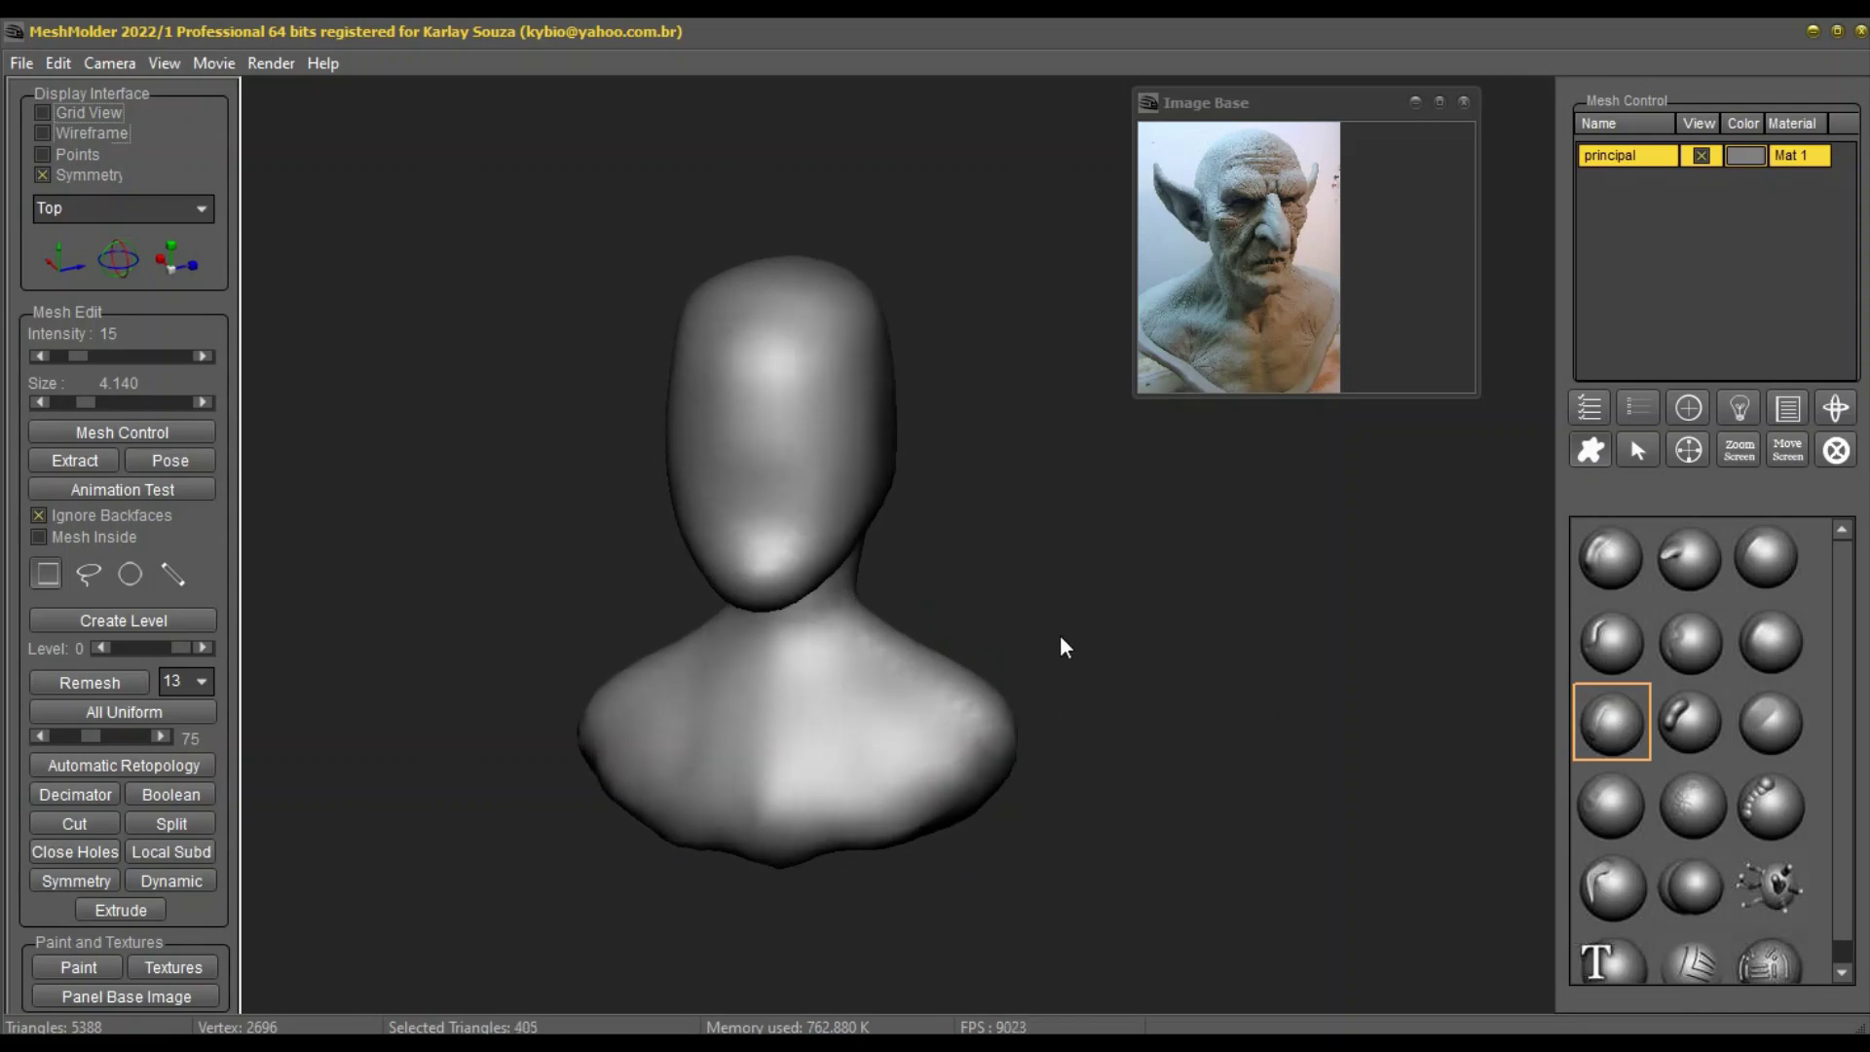
middle_drag(1060, 634, 1095, 650)
right_drag(1095, 651, 1178, 662)
drag(1185, 673, 1081, 672)
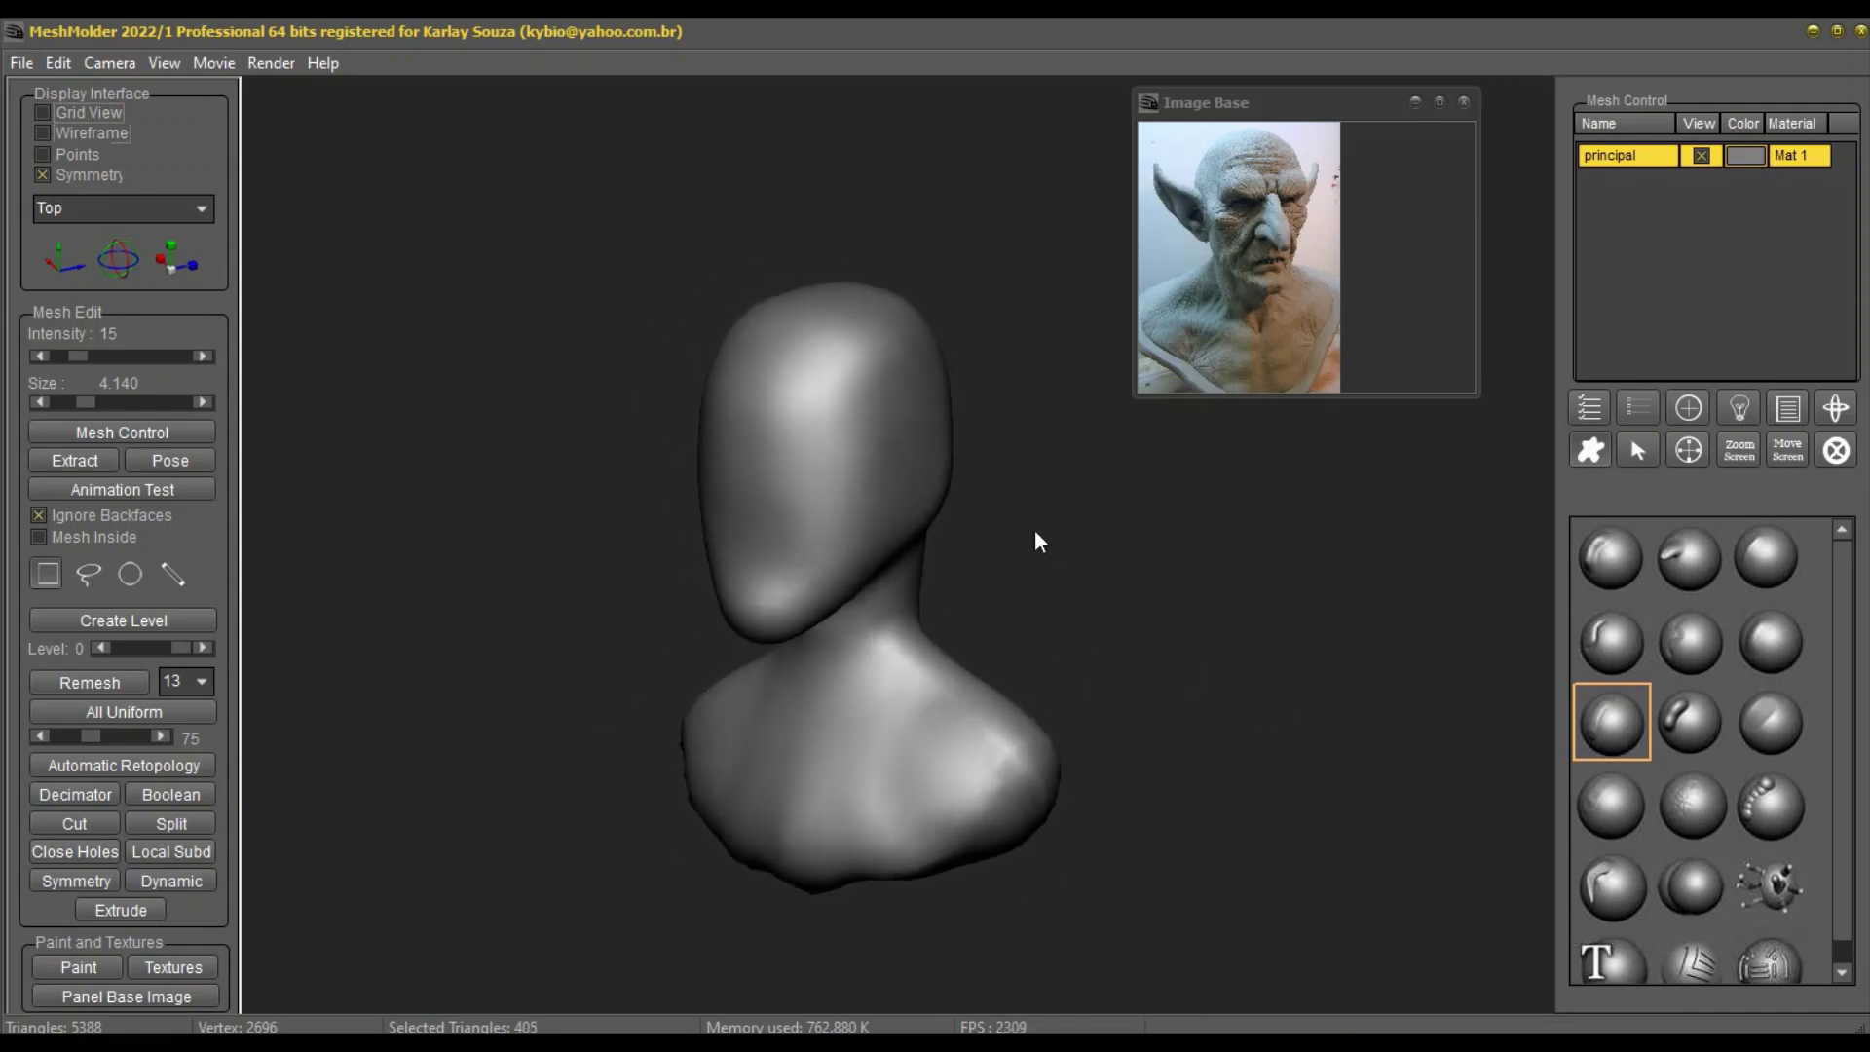
mouse_move(1036, 539)
mouse_down()
mouse_move(1075, 613)
mouse_move(1027, 514)
mouse_up()
scroll(1070, 606, up, 2)
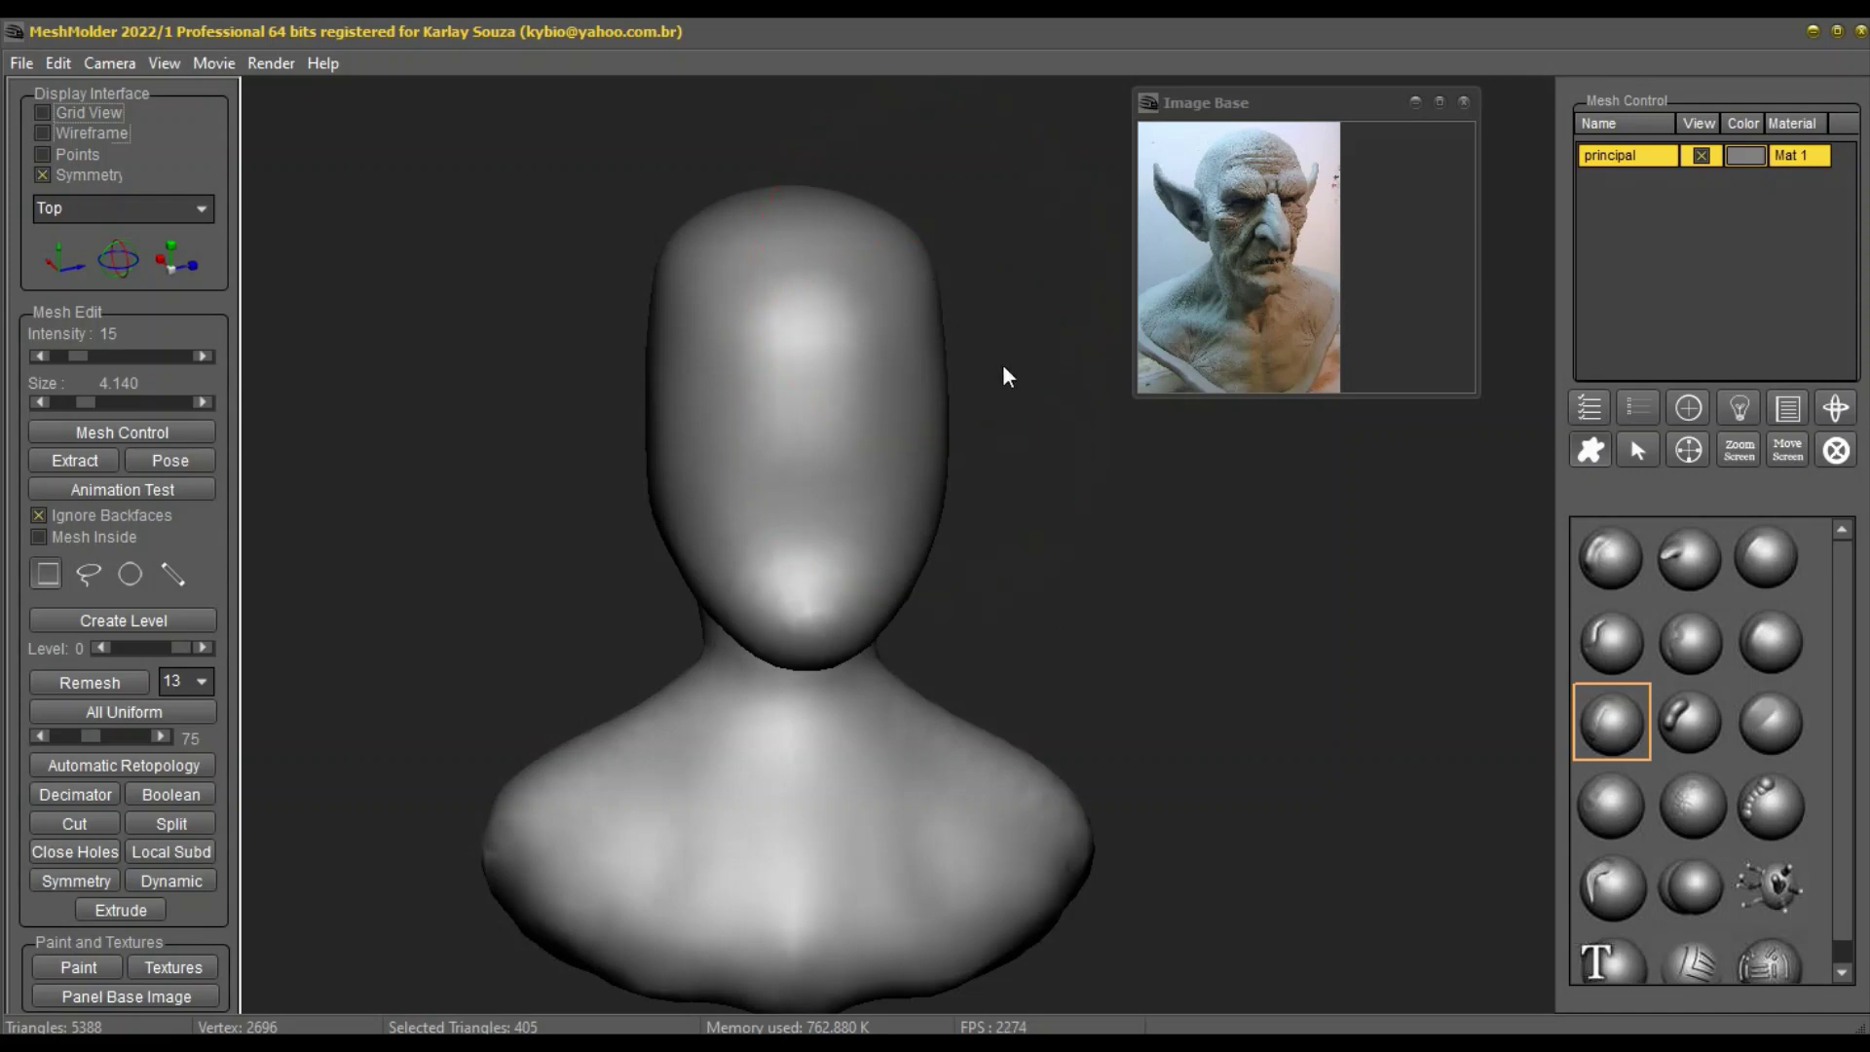
Step: Reshape the skull with the Move brush at size 4.14, filling out the forehead corners and adjusting the sides from above
click(1692, 559)
drag(914, 181, 909, 179)
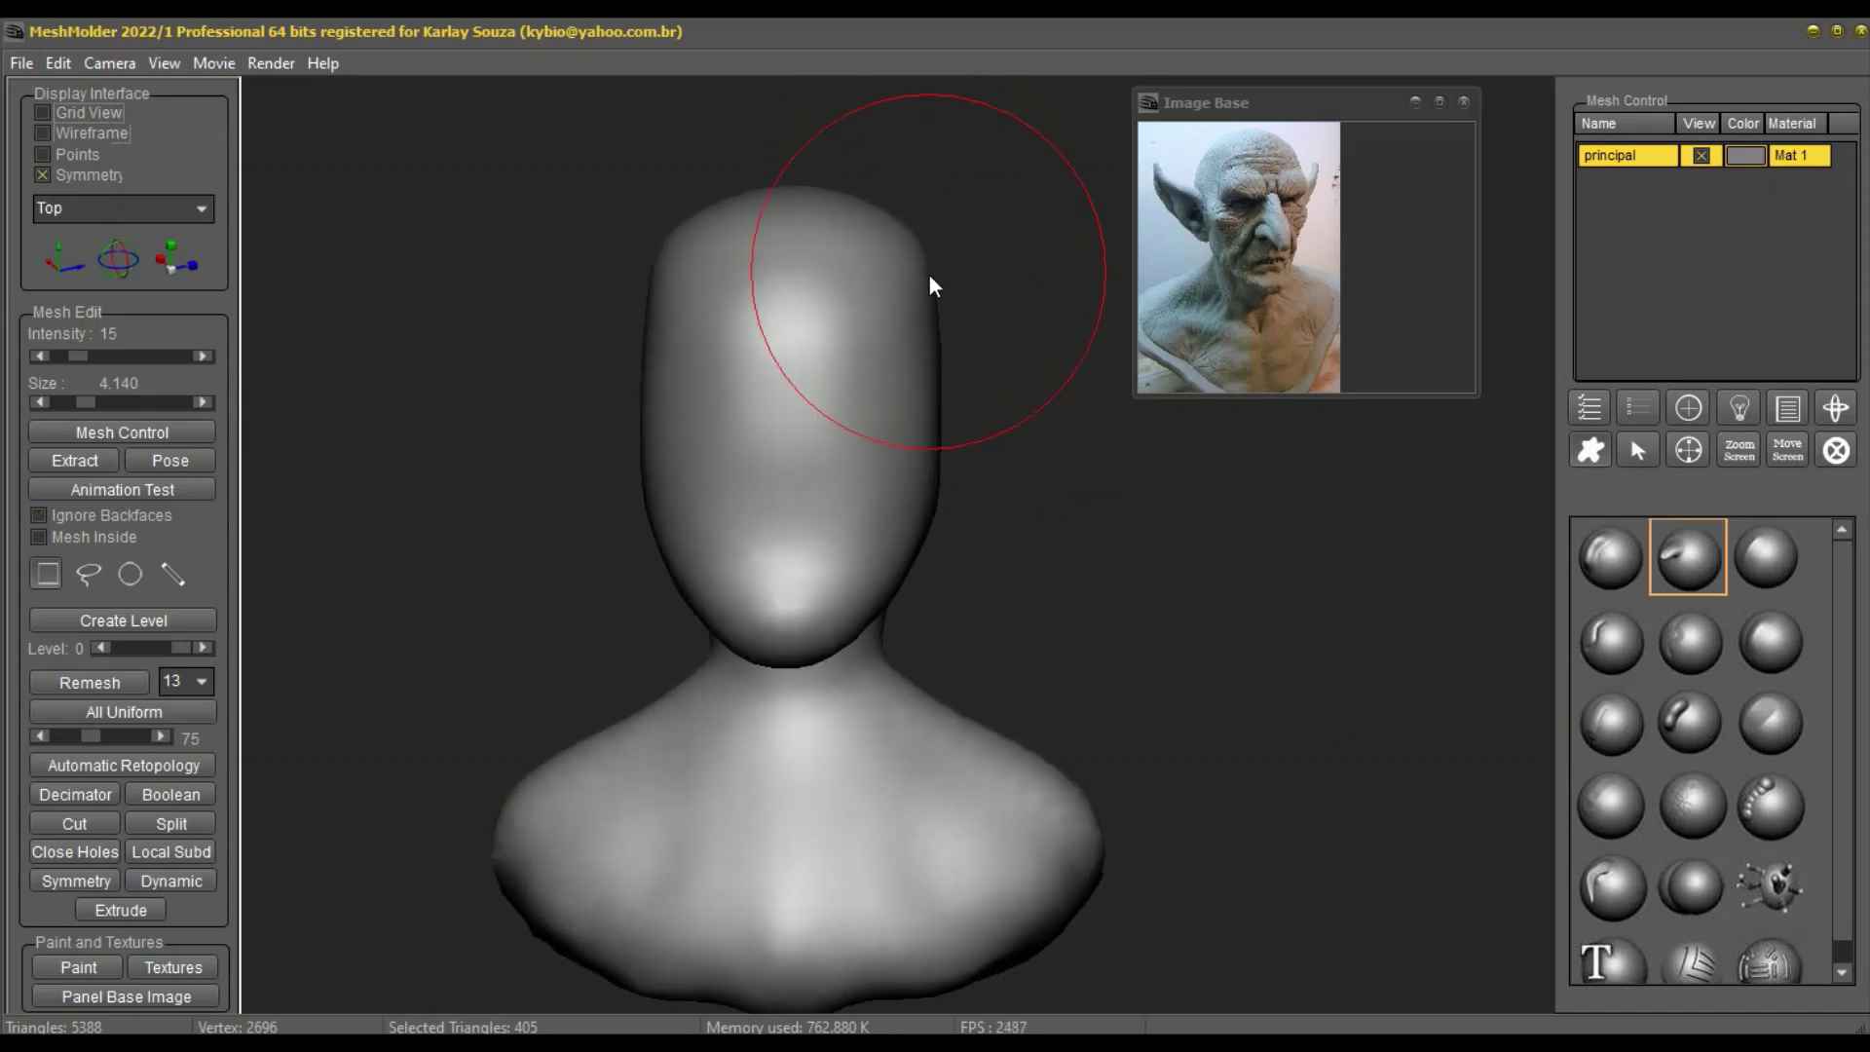
drag(920, 250, 911, 266)
drag(950, 365, 955, 434)
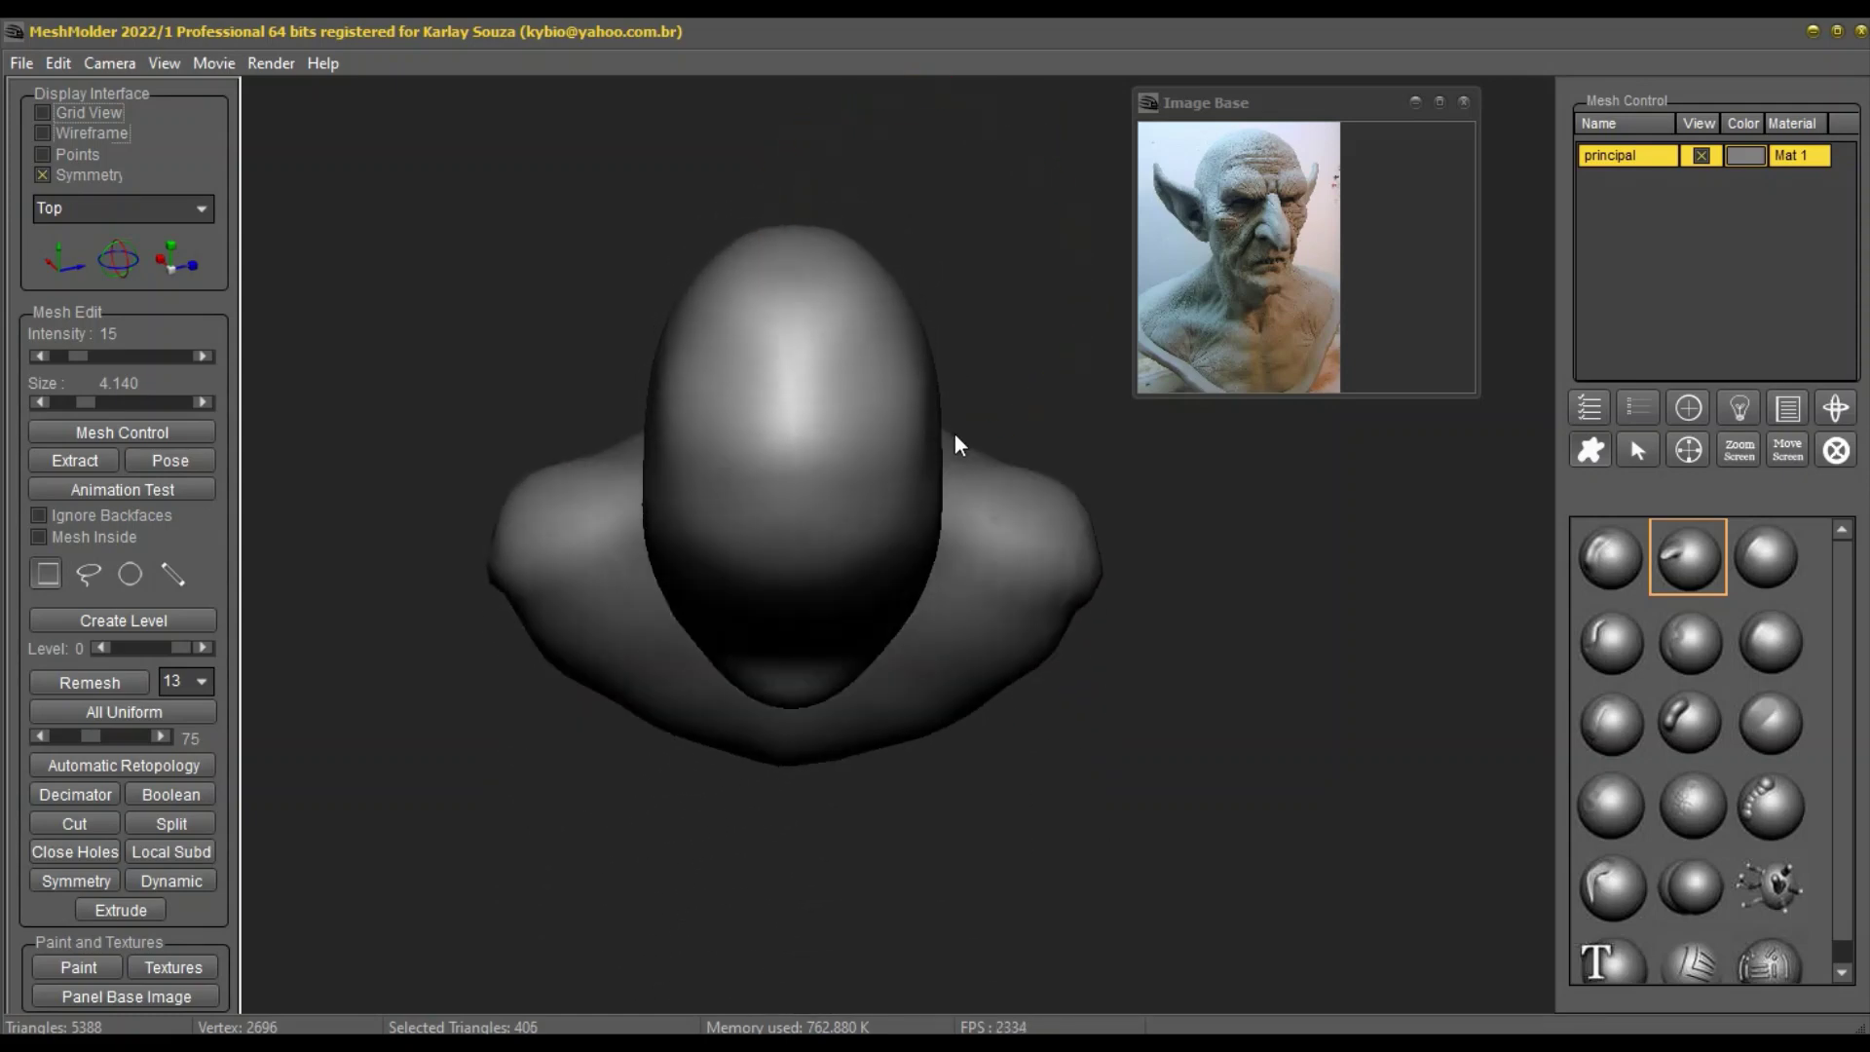
mouse_move(899, 306)
mouse_down()
mouse_move(916, 291)
mouse_move(911, 312)
mouse_up()
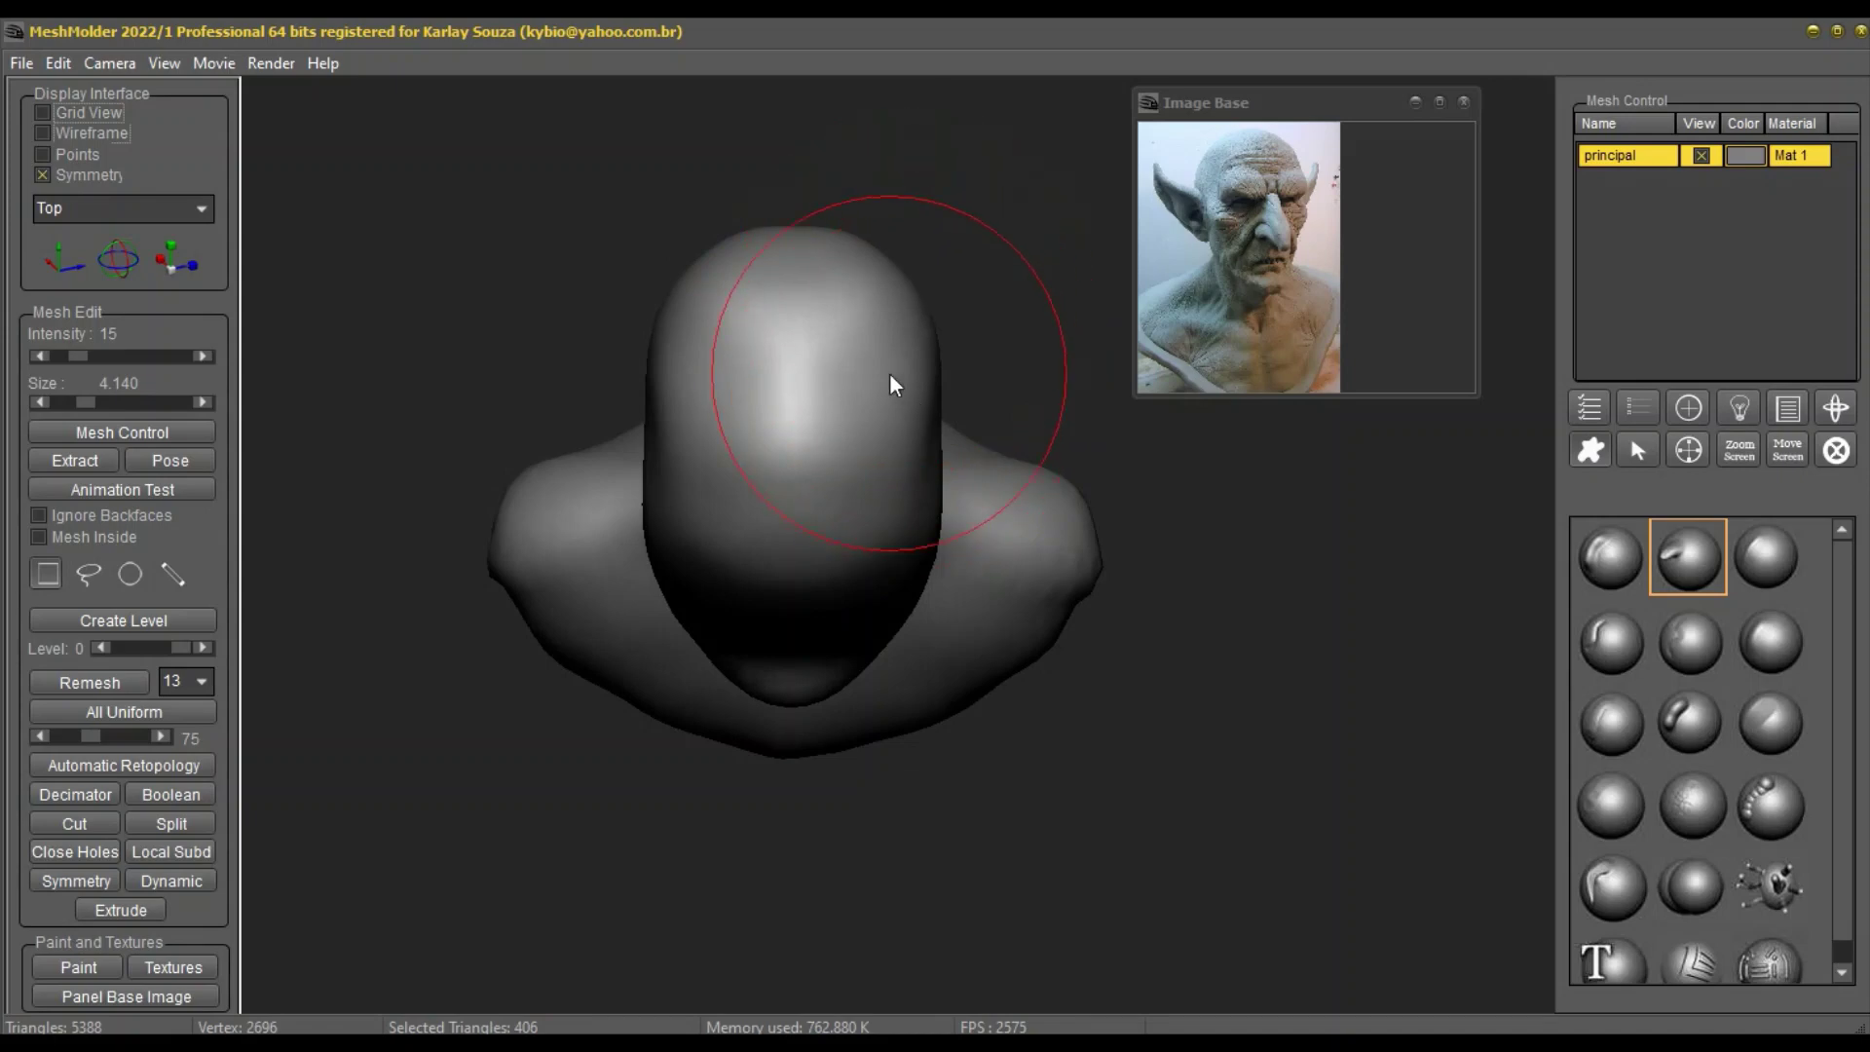
mouse_move(891, 374)
mouse_down()
mouse_move(893, 501)
mouse_move(877, 535)
mouse_move(836, 518)
mouse_move(858, 565)
mouse_up()
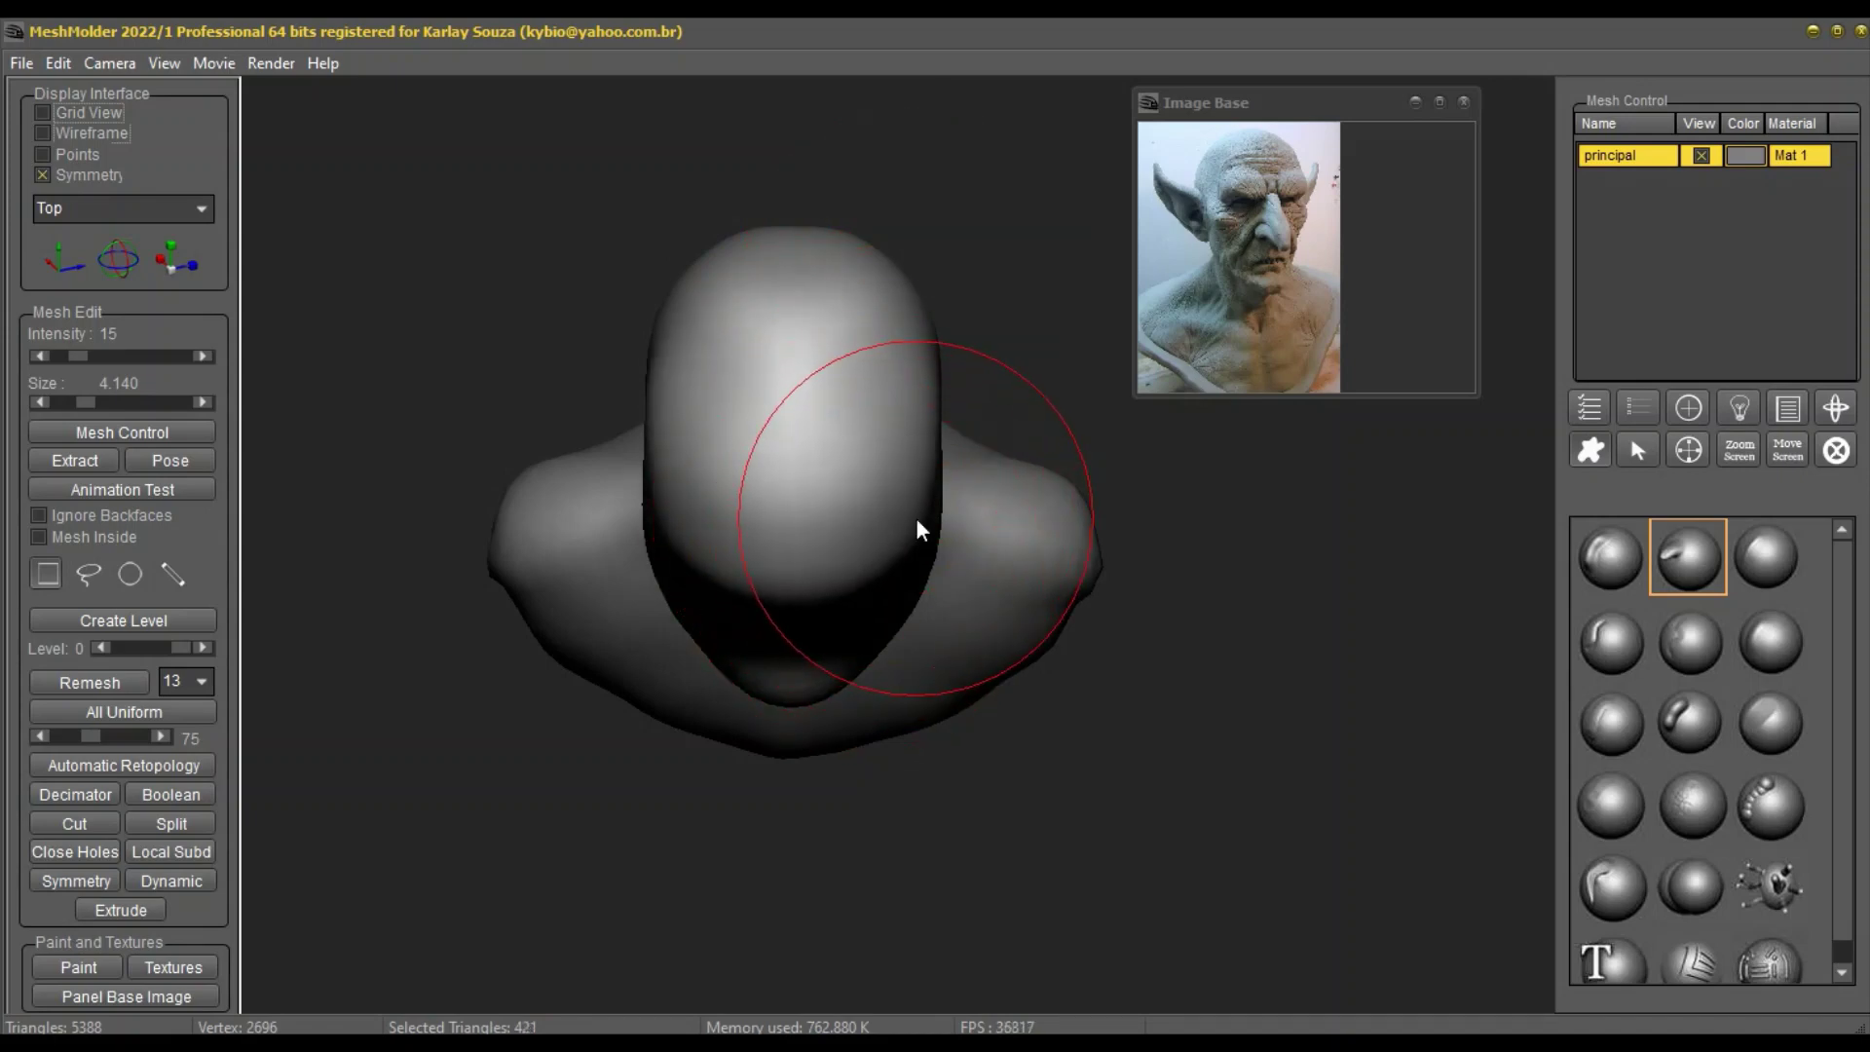
middle_drag(922, 517, 900, 547)
drag(929, 471, 939, 465)
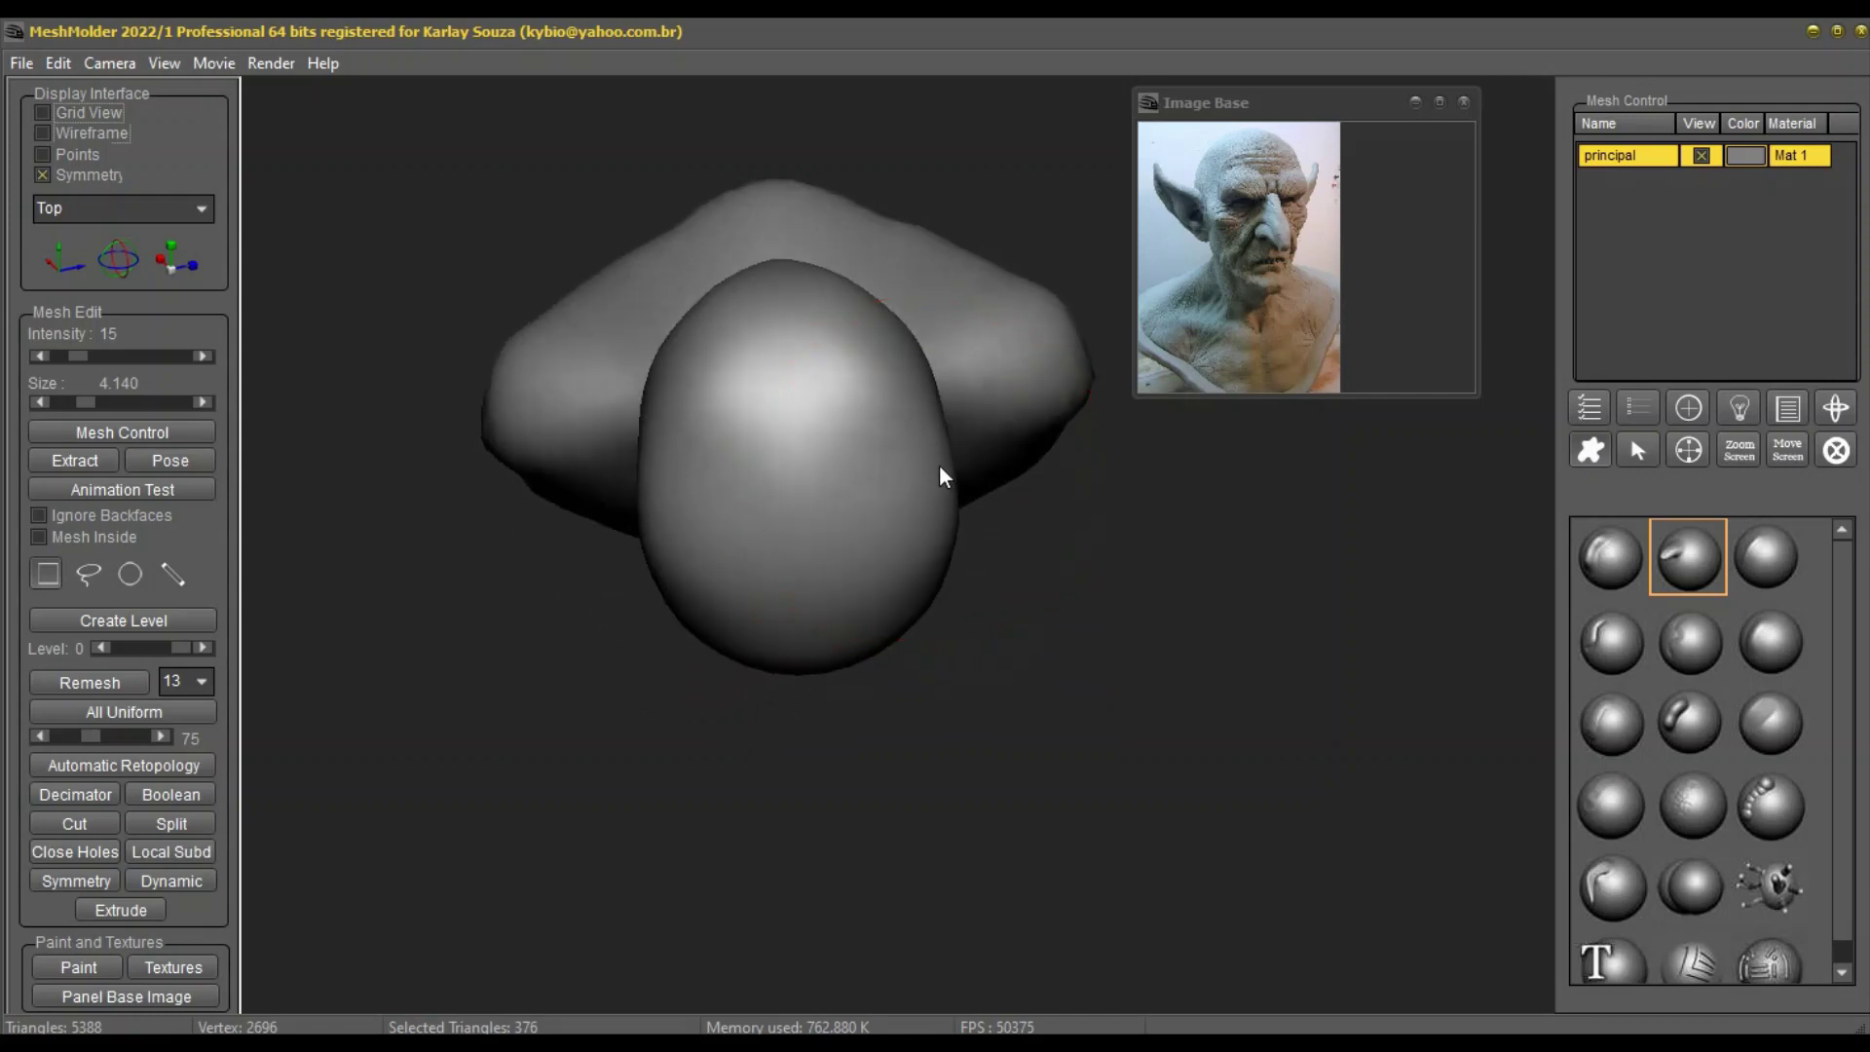
Step: Form a protruding brow by pushing in the eye line below the forehead, and reduce the brush size to 1.86
mouse_move(894, 443)
middle_down()
mouse_move(881, 347)
mouse_move(889, 451)
mouse_move(901, 424)
middle_up()
right_click(906, 425)
drag(1184, 495, 1166, 495)
mouse_move(955, 283)
mouse_down()
mouse_move(931, 332)
mouse_move(947, 265)
mouse_up()
mouse_move(935, 263)
middle_down()
mouse_move(938, 374)
mouse_move(981, 371)
mouse_move(963, 388)
middle_up()
scroll(838, 382, down, 8)
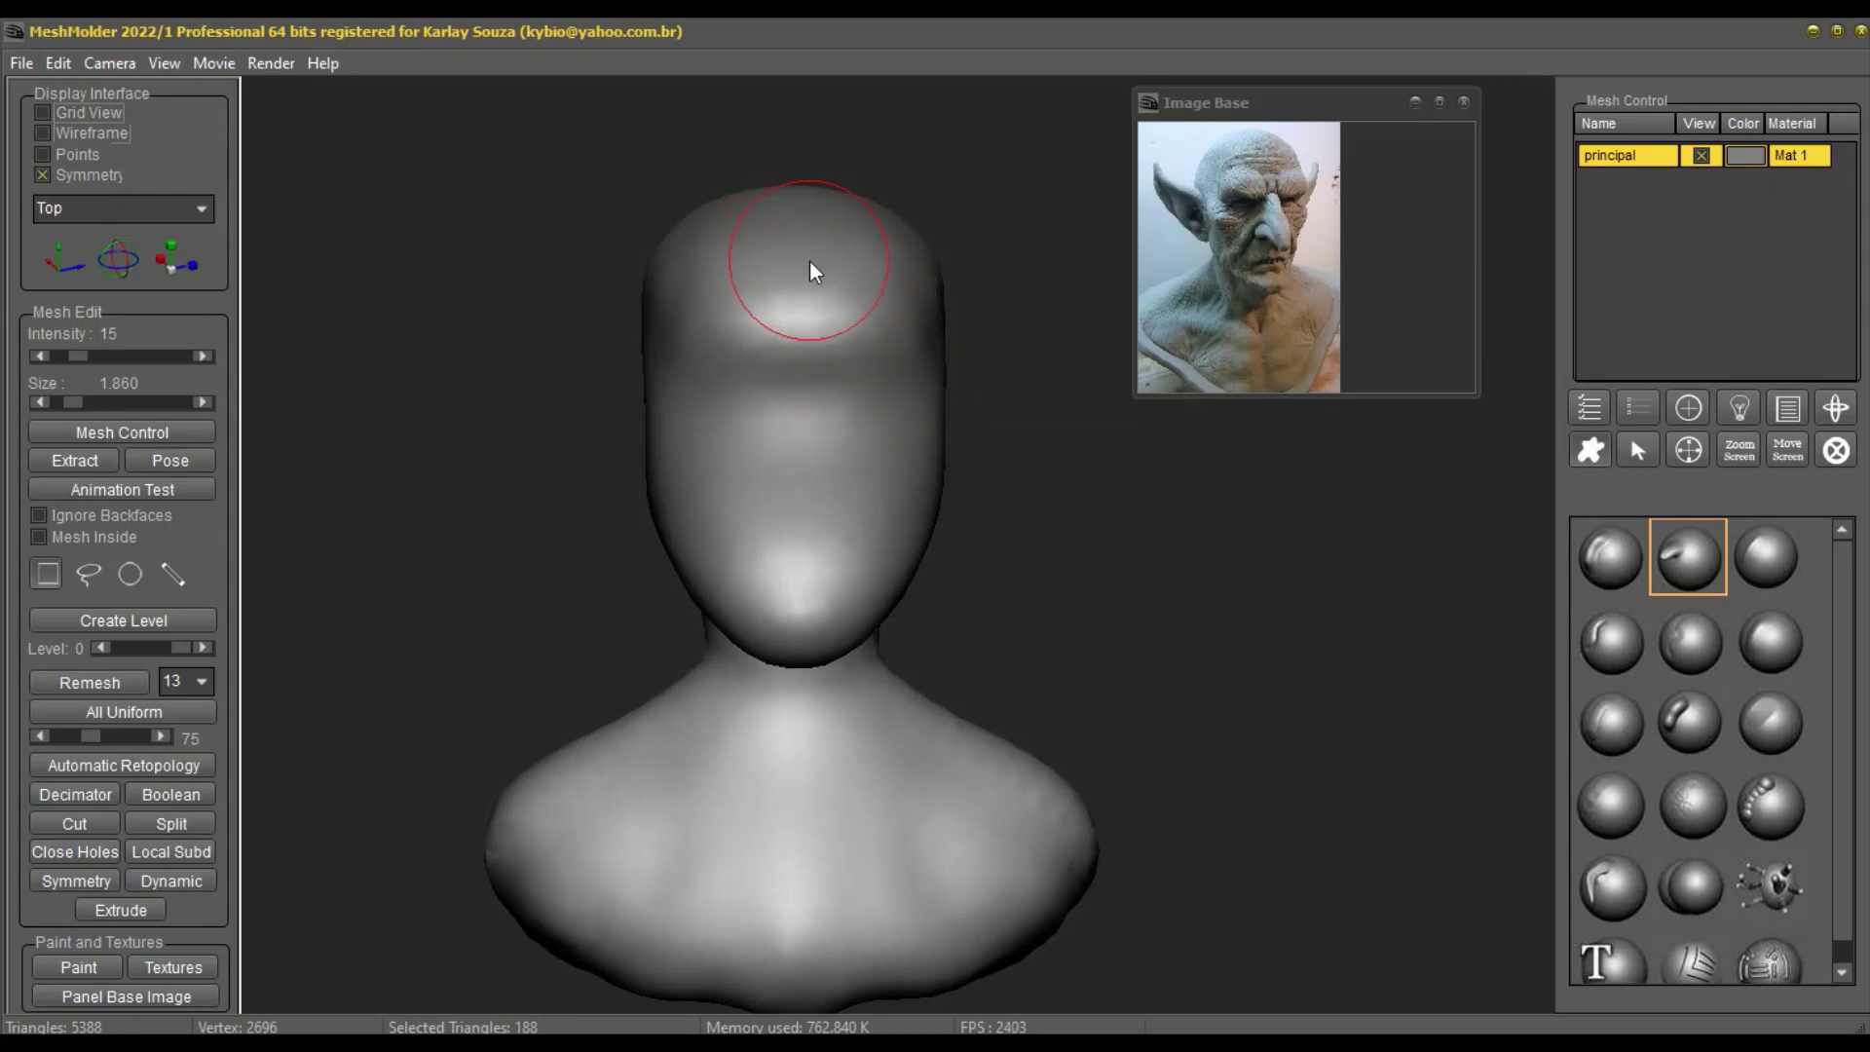
Step: Refine the forehead and lower face with a build-up brush reduced to size 1.38, and check the polygons in wireframe display
scroll(808, 260, up, 4)
click(1686, 716)
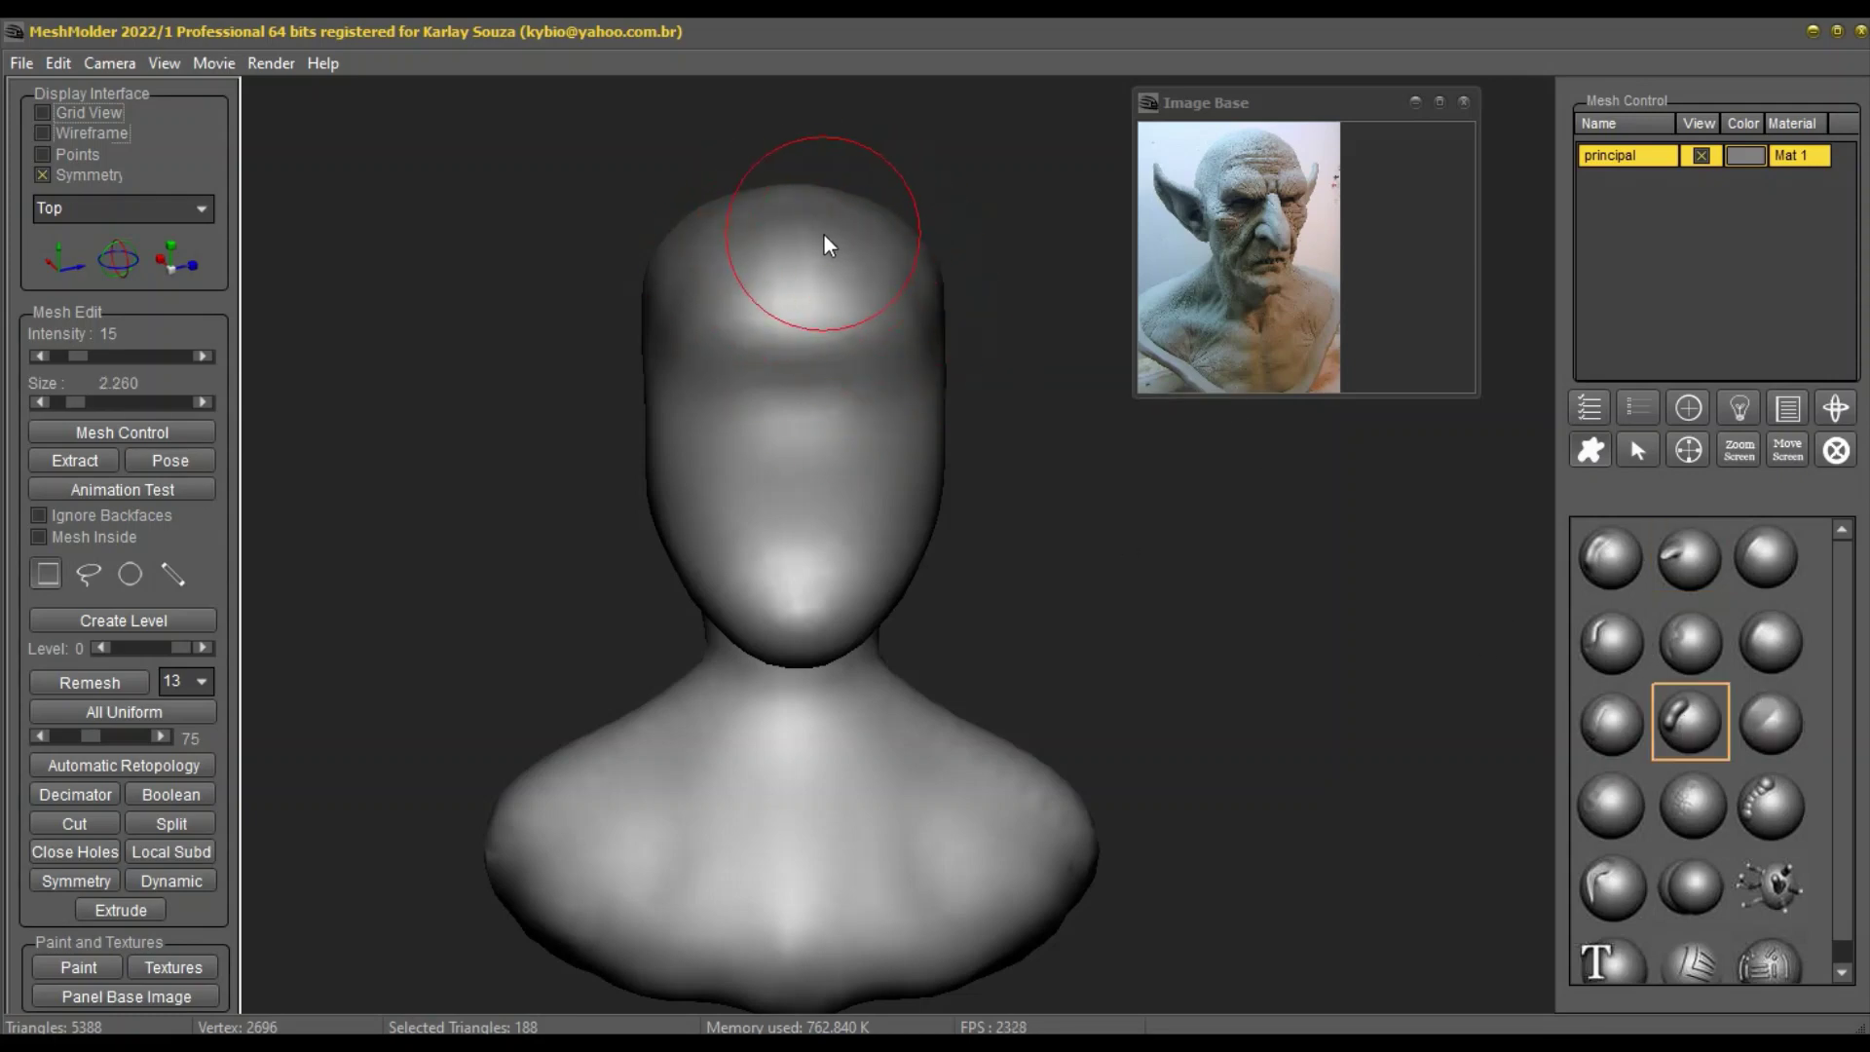
right_click(851, 388)
scroll(852, 388, down, 7)
mouse_move(825, 458)
middle_down()
mouse_move(805, 464)
mouse_move(797, 421)
middle_up()
click(118, 128)
click(117, 127)
mouse_move(614, 495)
middle_down()
mouse_move(631, 505)
mouse_move(609, 507)
middle_up()
Step: Remesh the whole bust with a remesh value of 15
click(210, 682)
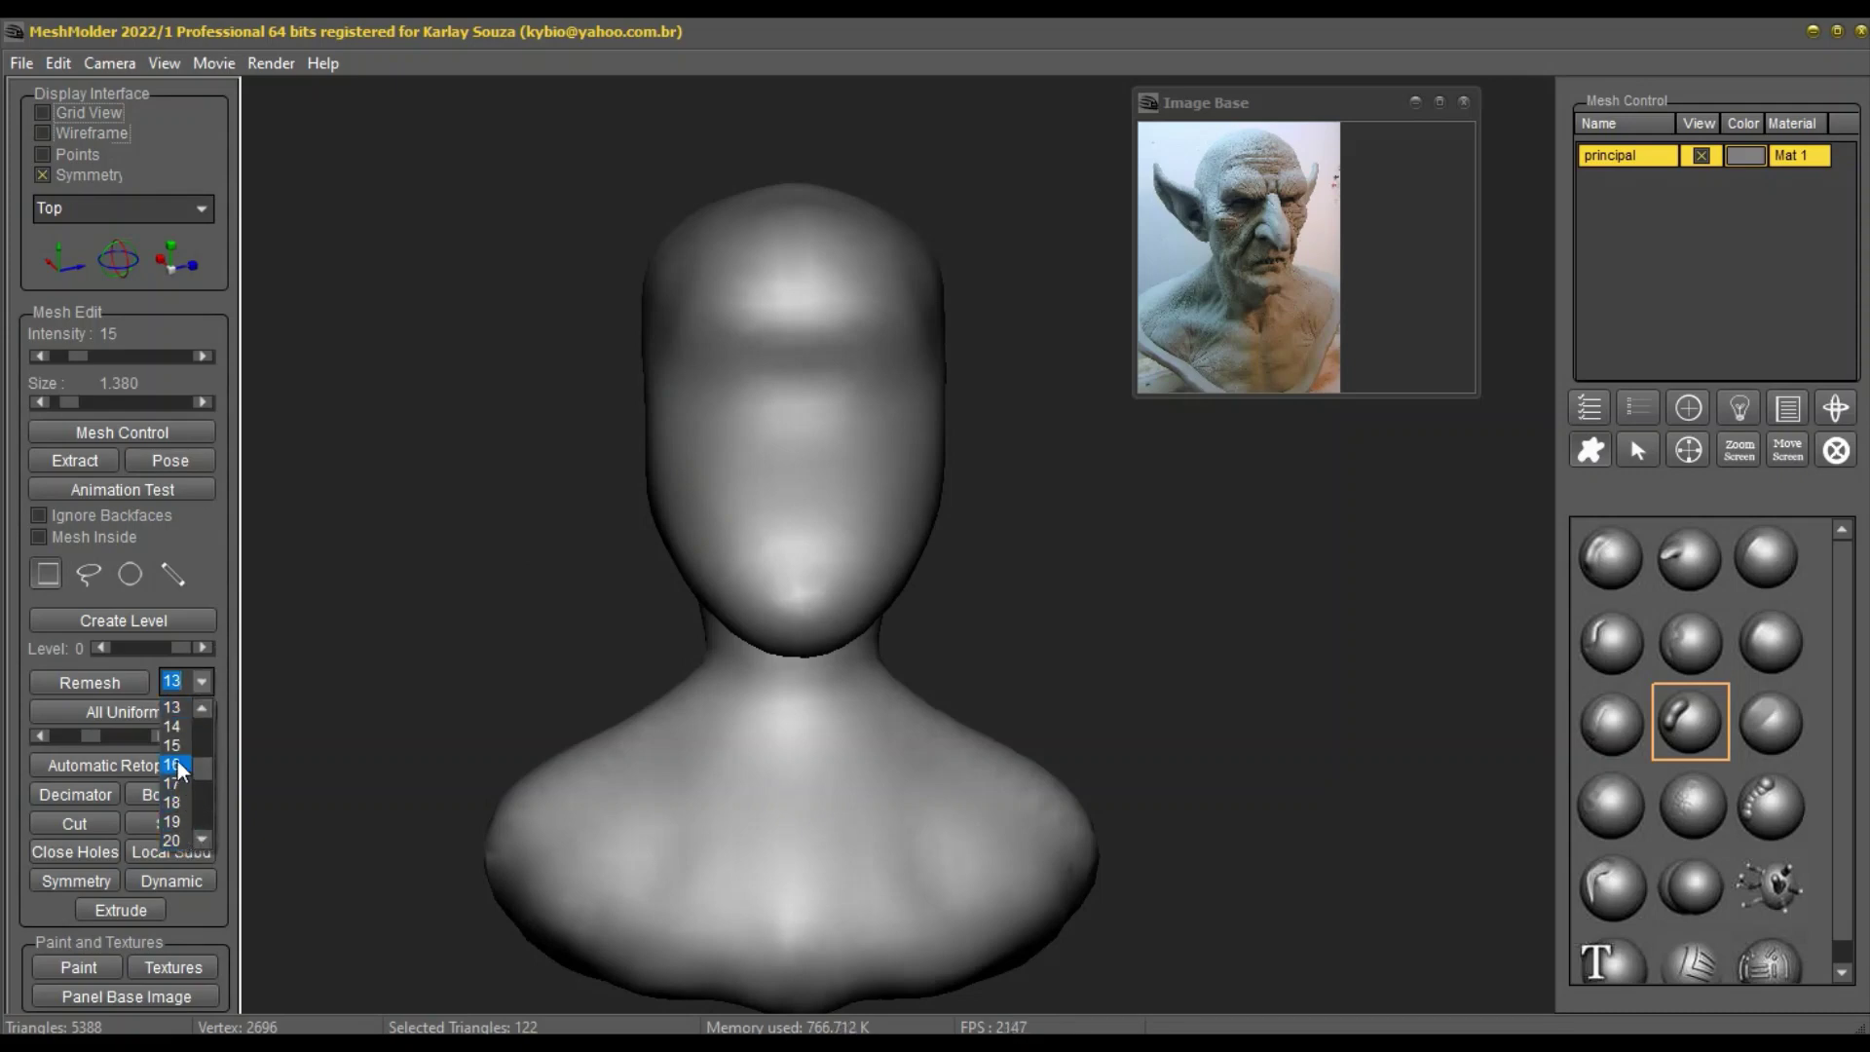
click(171, 745)
click(122, 684)
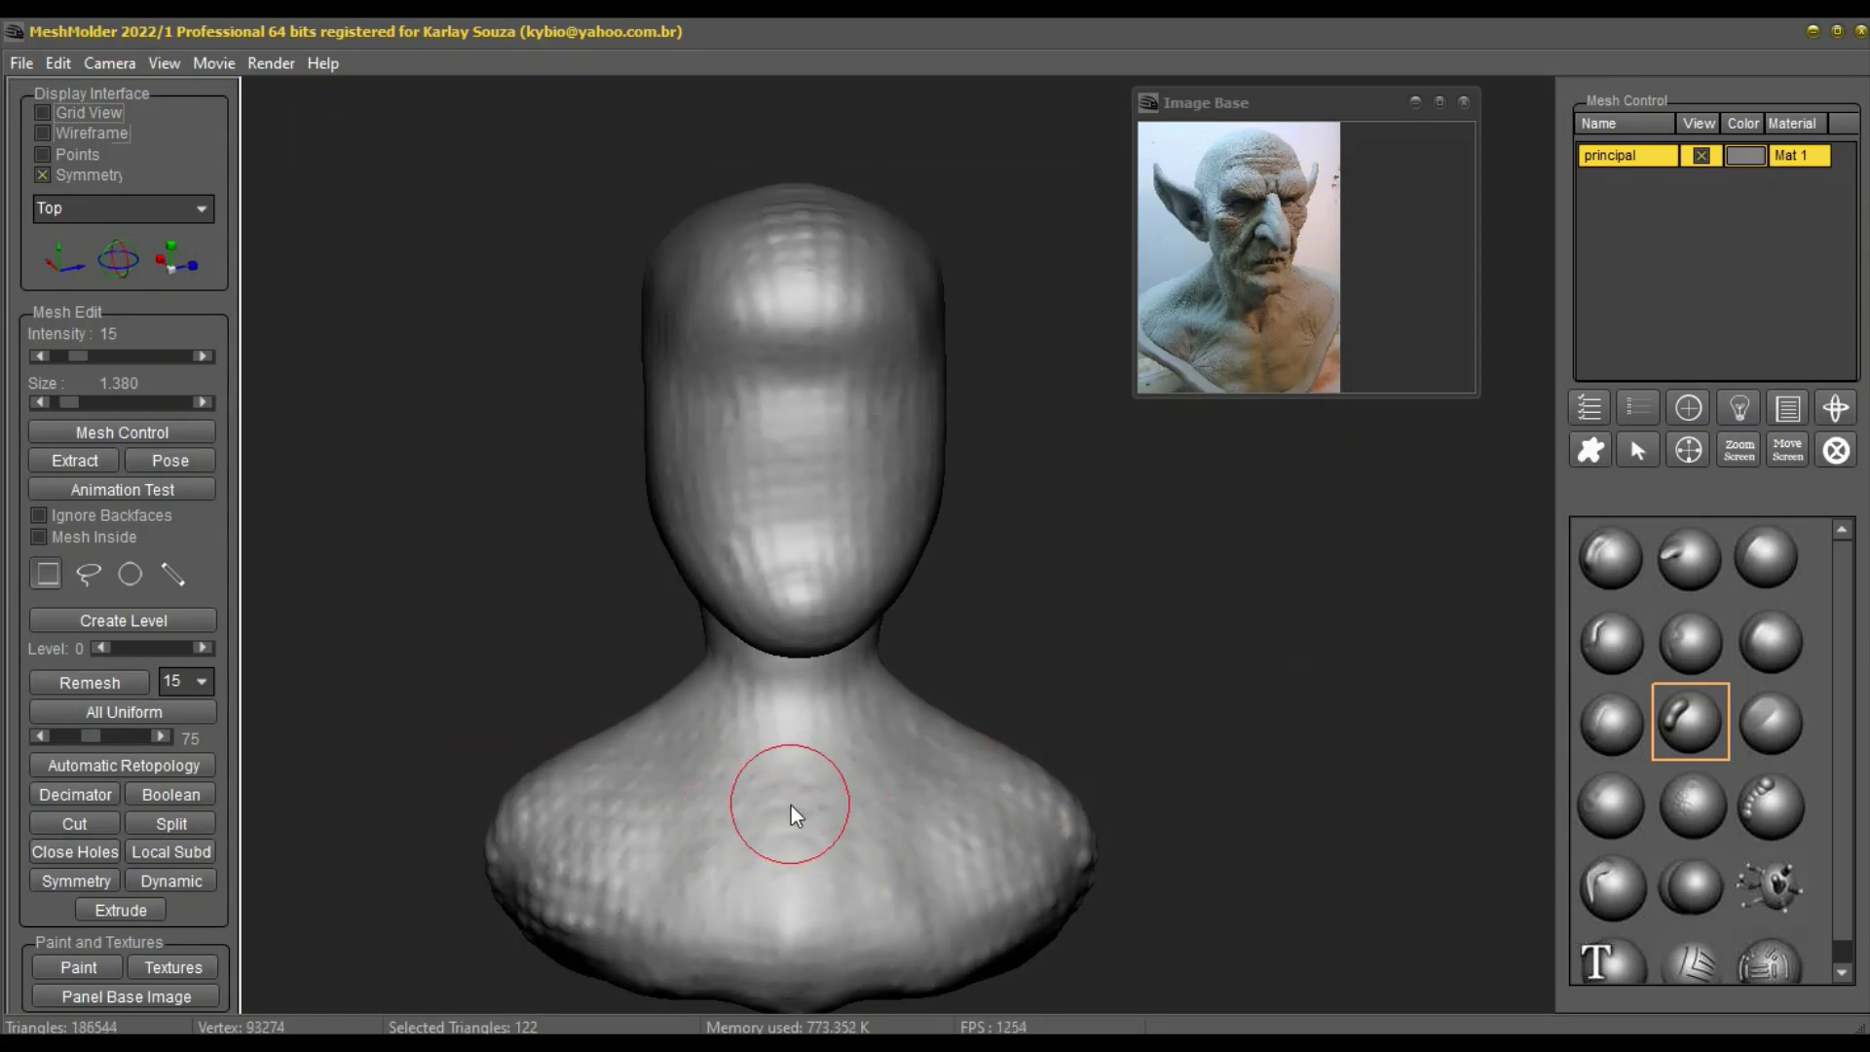
Step: Rebuild the remeshed bust with Automatic Retopology and check the new topology in wireframe display
click(184, 768)
click(567, 232)
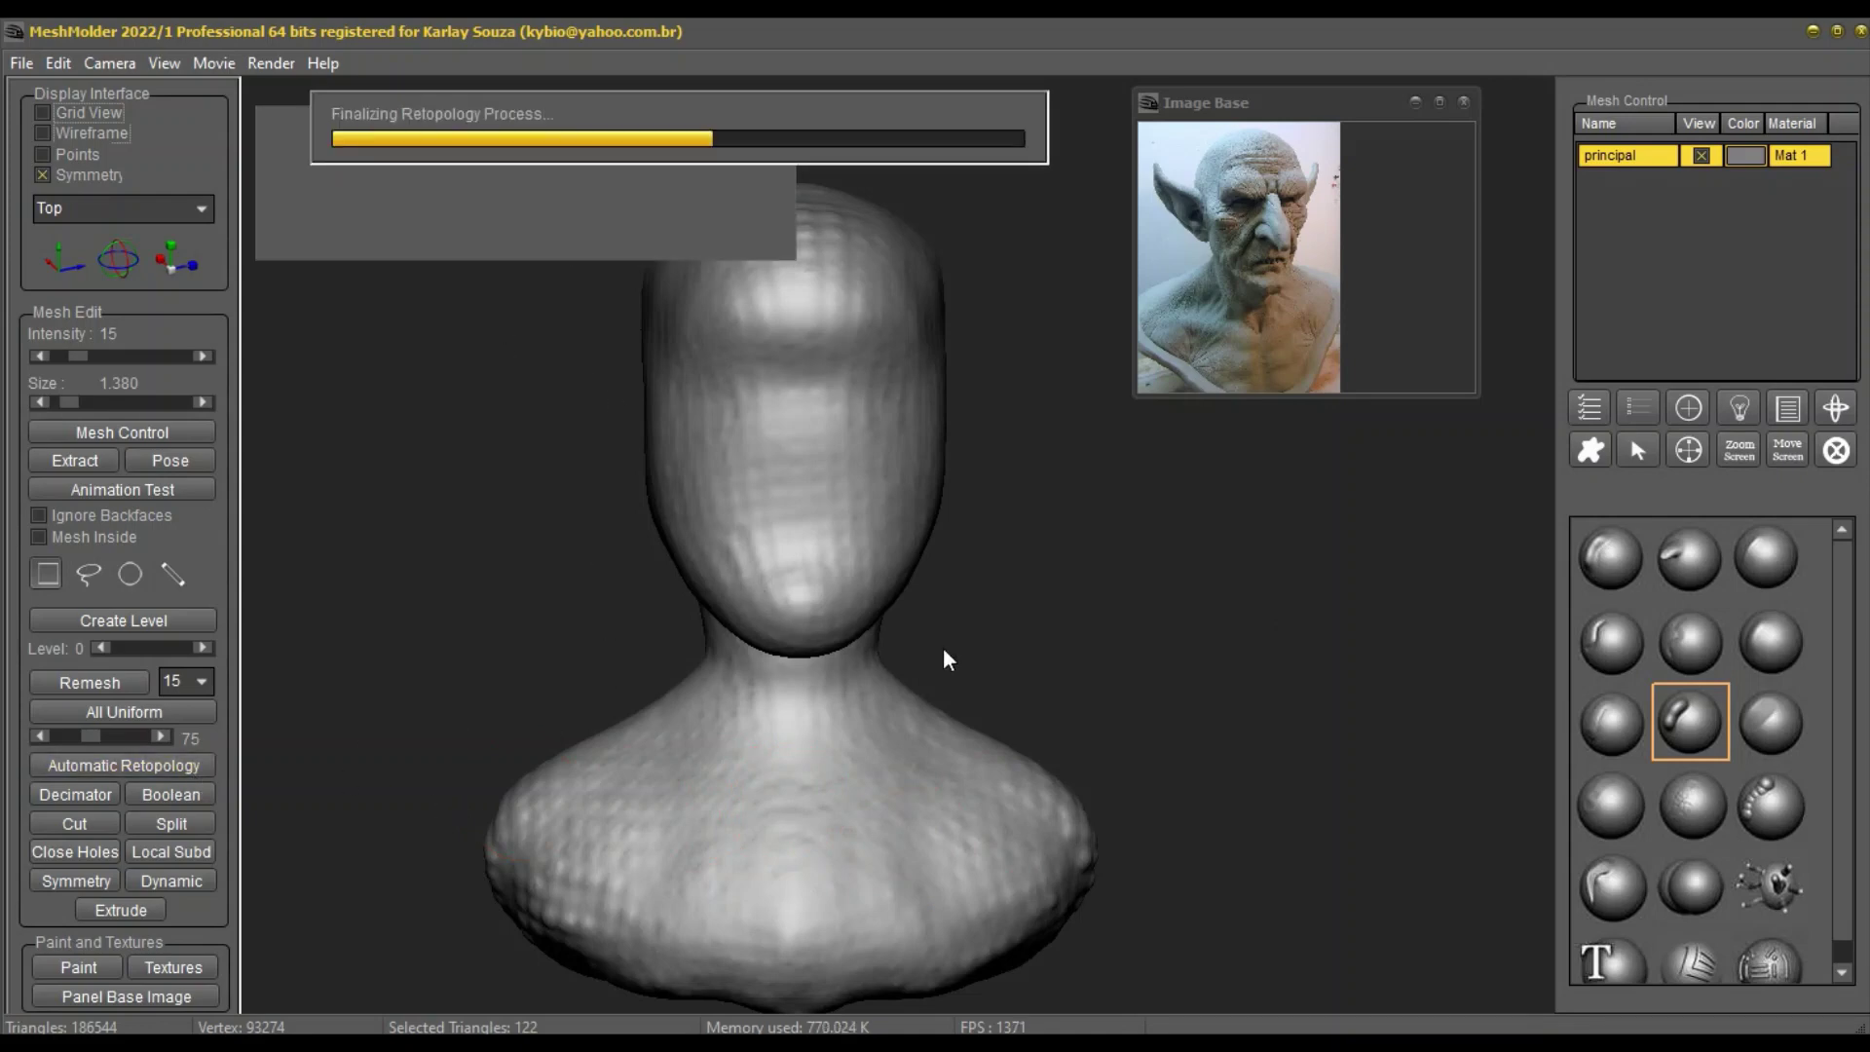
click(95, 132)
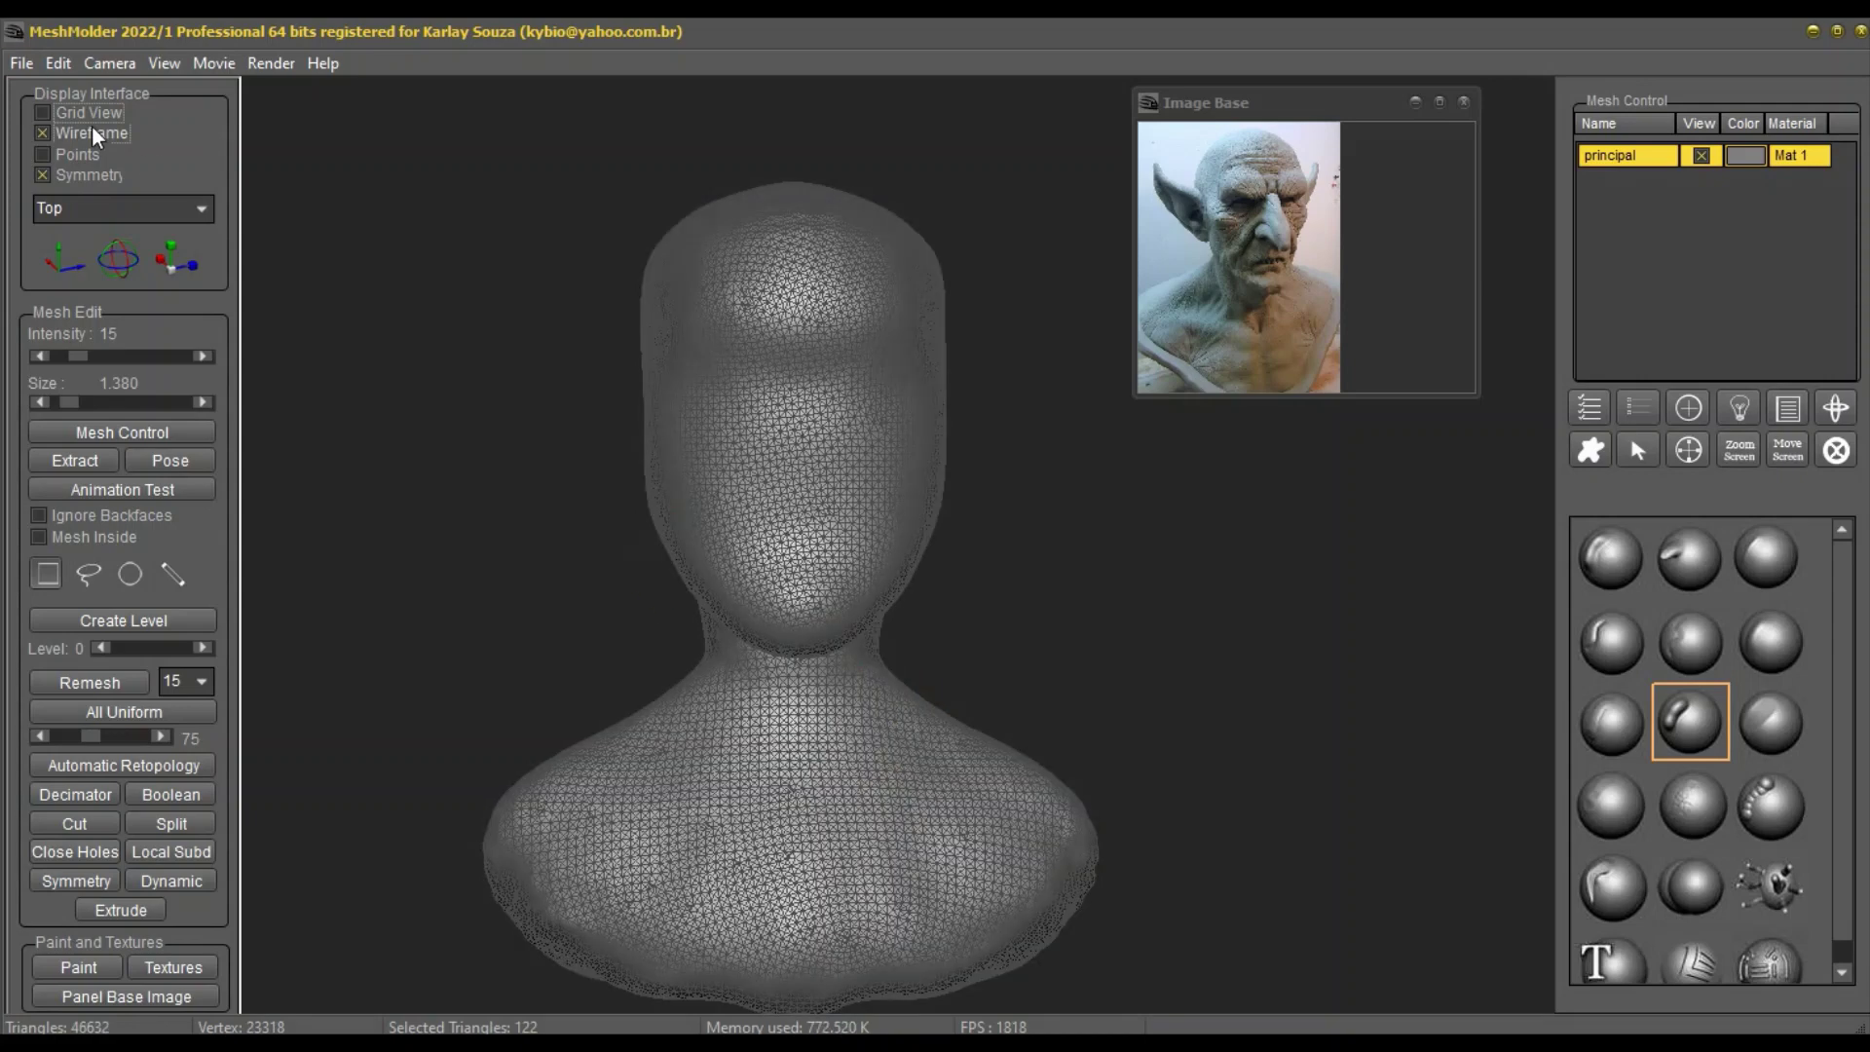
click(92, 128)
Step: Enable Ignore Backfaces and smooth the shoulders, back of the neck and jaw underside from several angles
click(39, 516)
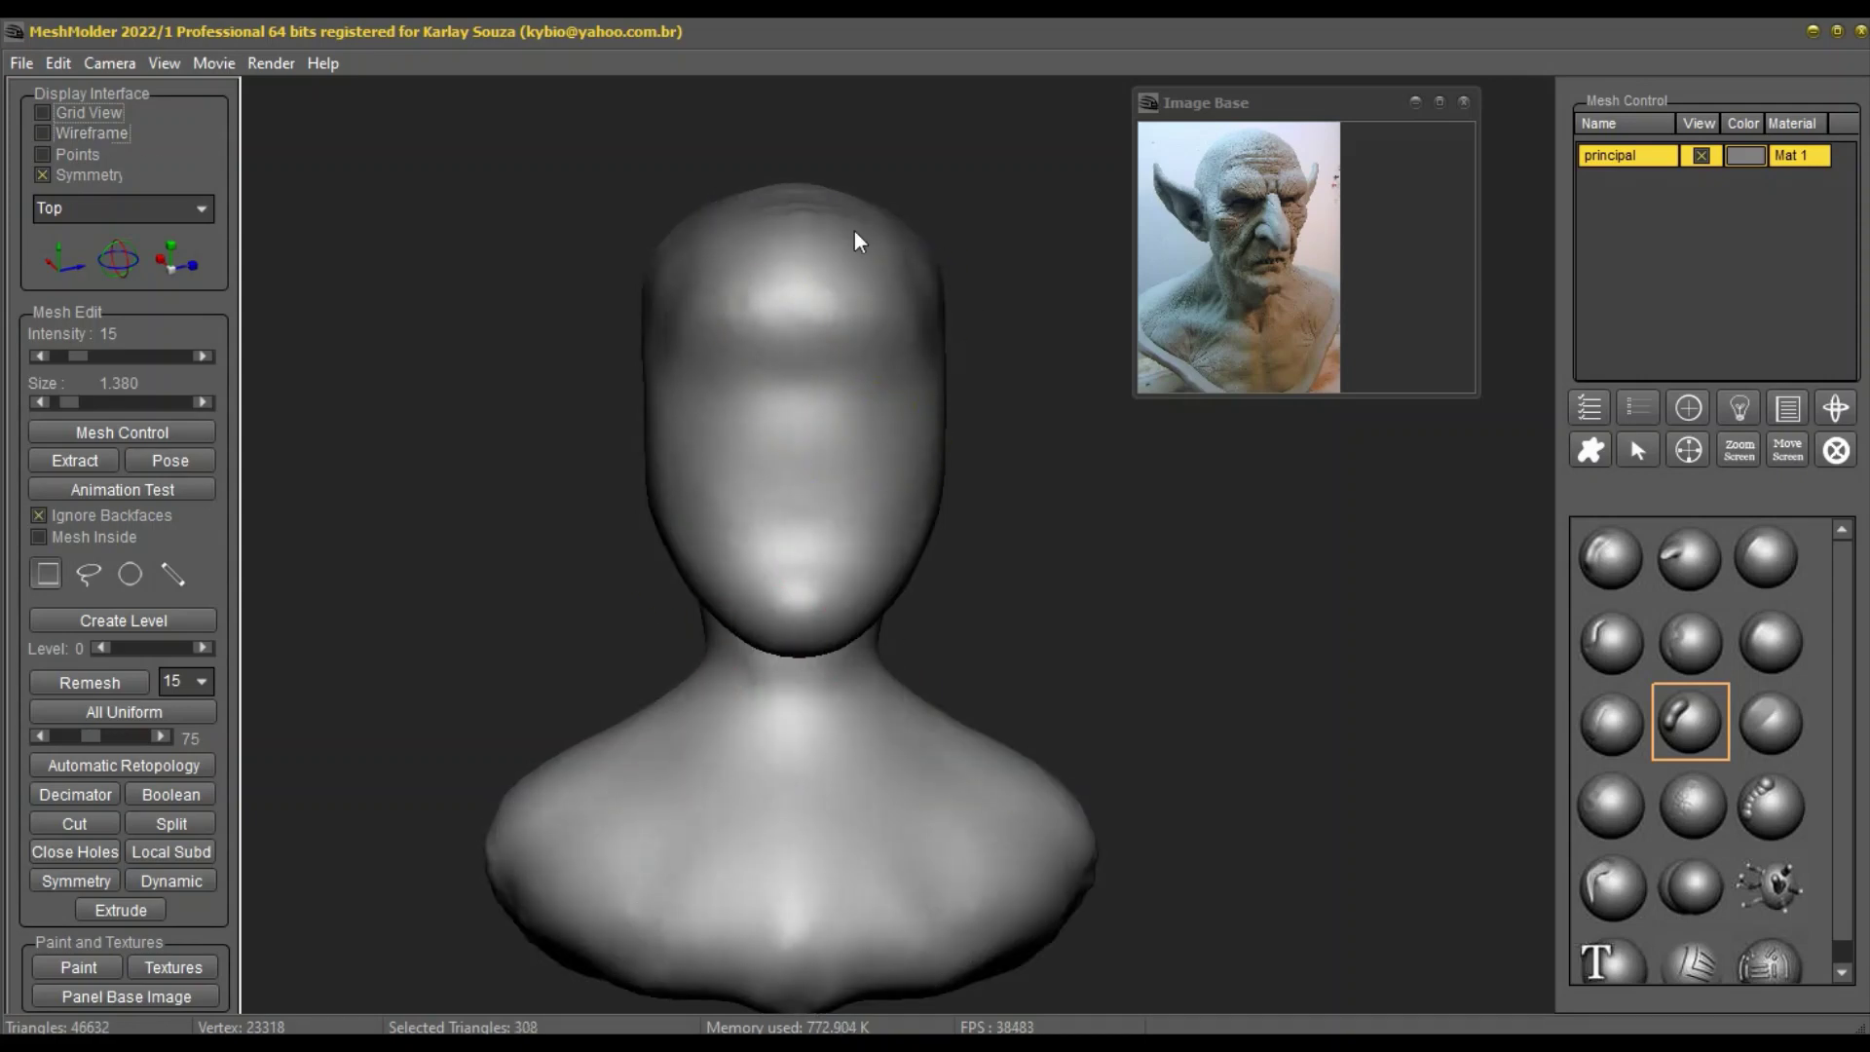
middle_drag(860, 356, 738, 372)
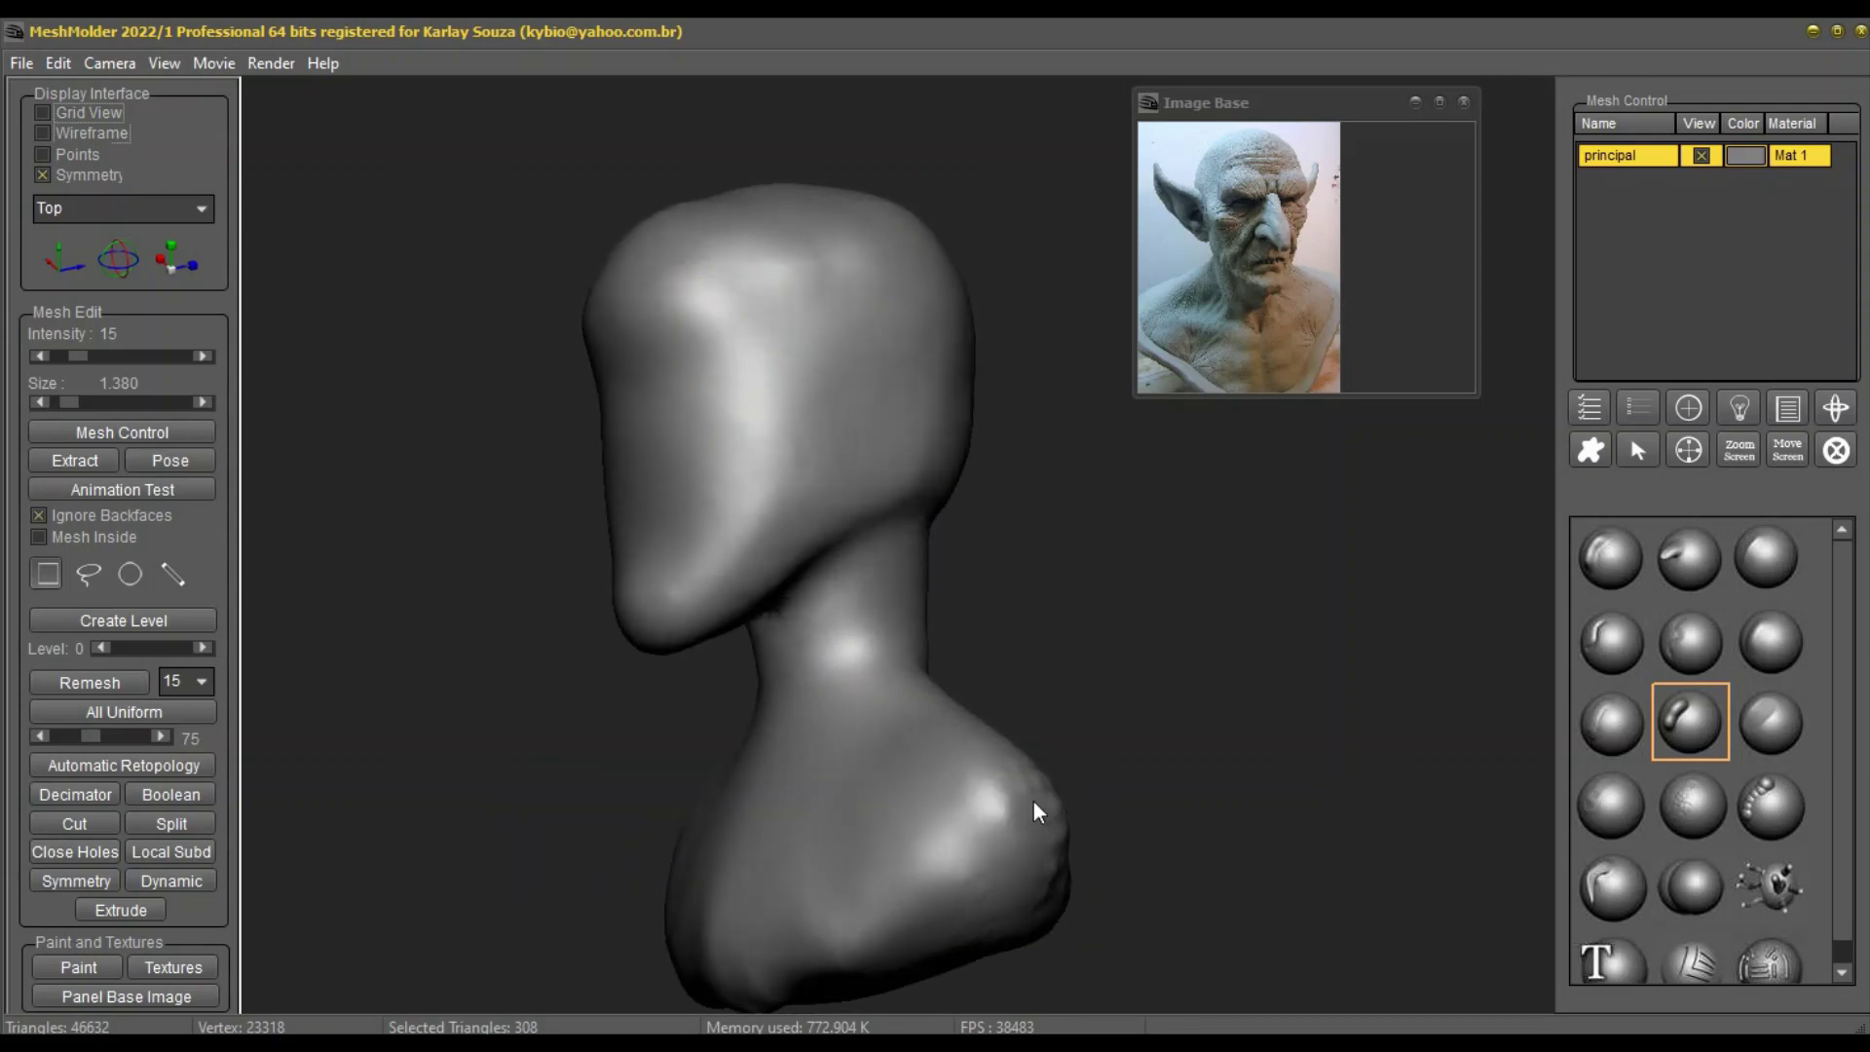
middle_drag(1036, 802, 815, 744)
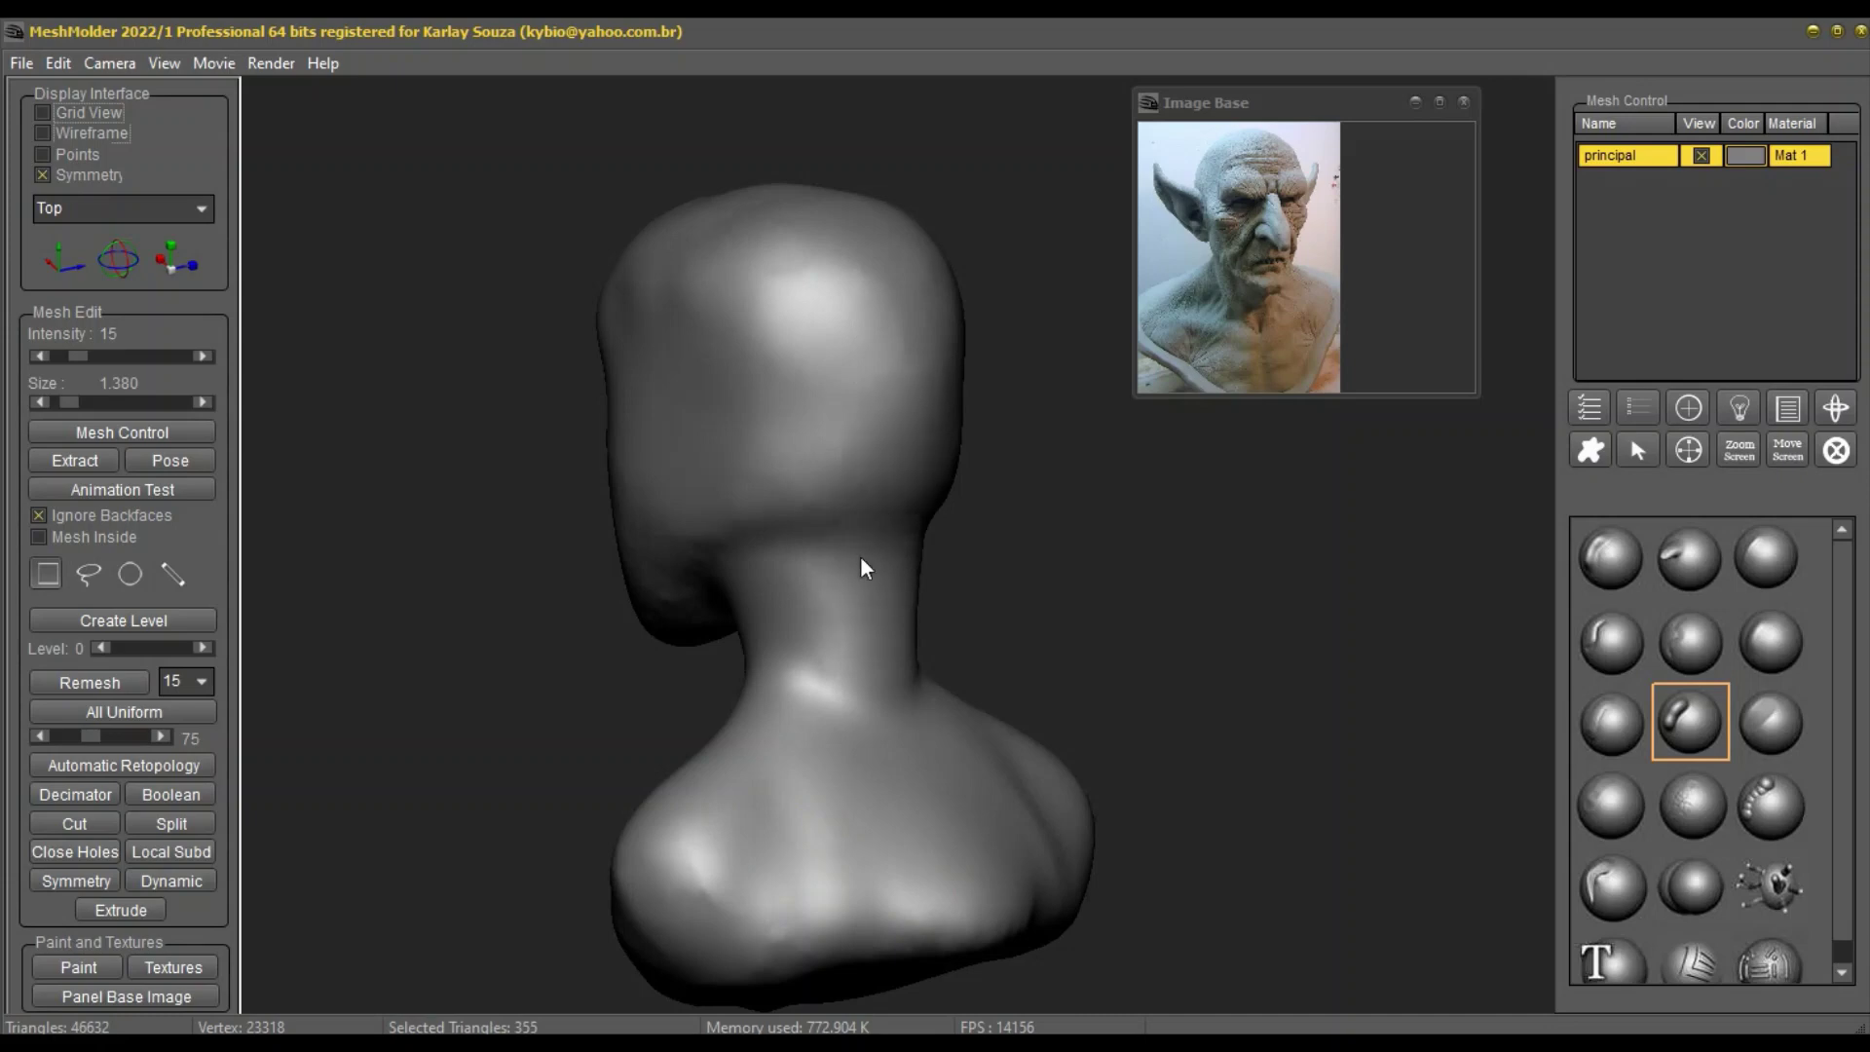
mouse_move(862, 562)
middle_down()
mouse_move(972, 680)
mouse_move(1060, 676)
mouse_move(980, 504)
mouse_move(888, 499)
middle_up()
mouse_move(822, 534)
shift+mouse_down()
mouse_move(804, 571)
mouse_move(834, 432)
mouse_move(835, 516)
shift+mouse_up()
mouse_move(848, 584)
middle_down()
mouse_move(938, 715)
mouse_move(873, 702)
mouse_move(862, 673)
middle_up()
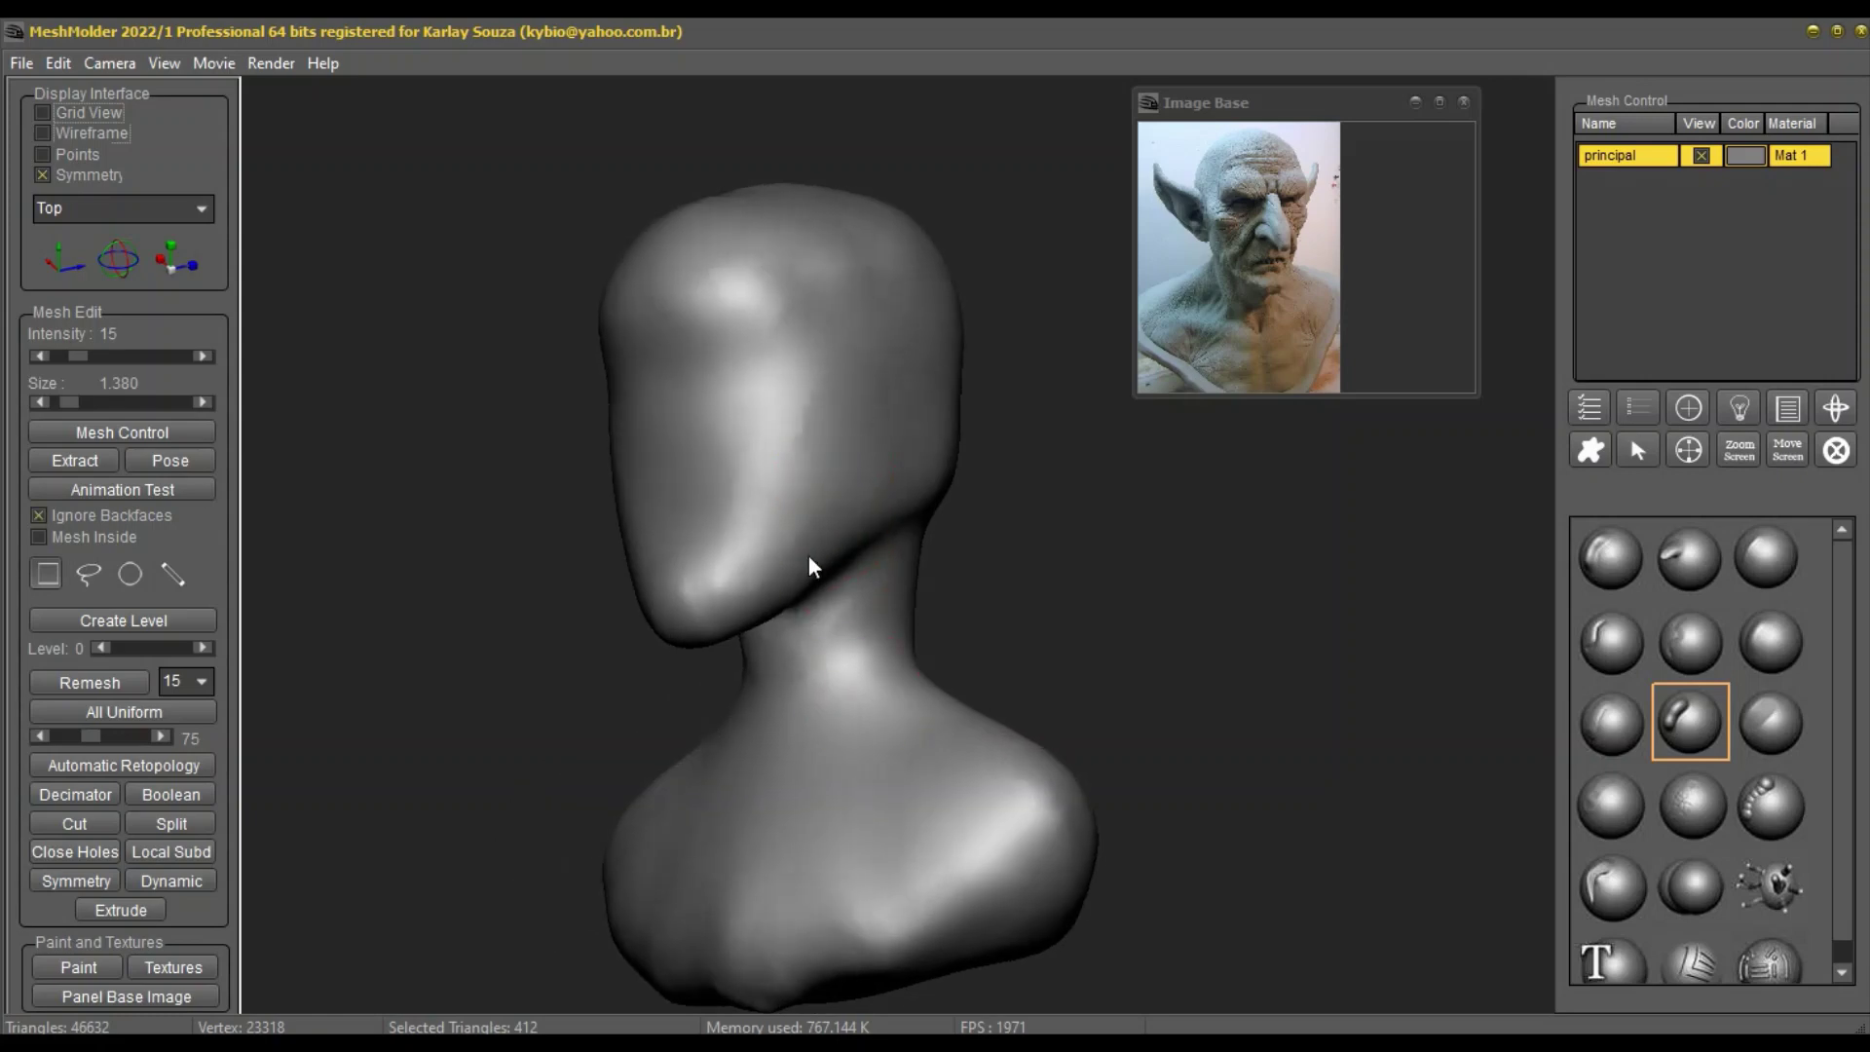
middle_drag(809, 563, 939, 522)
Step: Reduce the brush size to 0.580 over the face and enlarge the goblin reference image window
scroll(940, 523, up, 3)
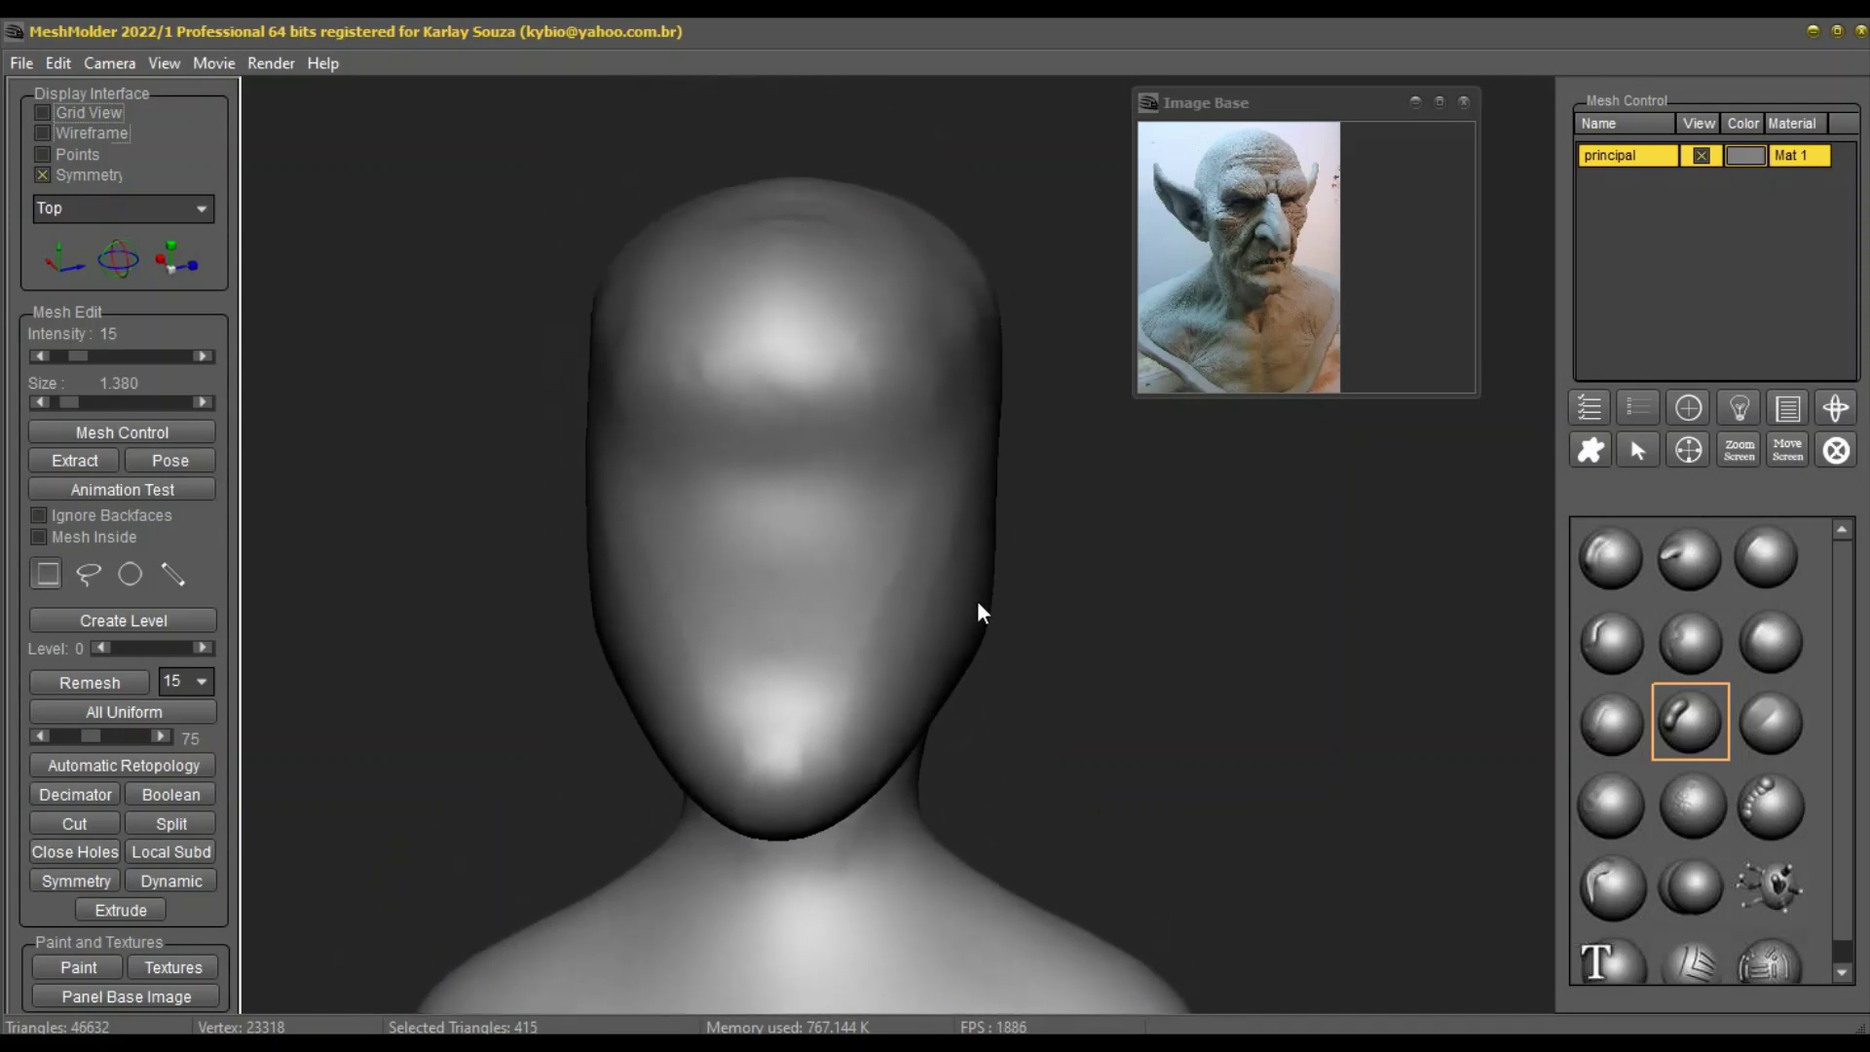
mouse_move(978, 600)
middle_down()
mouse_move(973, 628)
mouse_move(943, 595)
middle_up()
right_click(696, 472)
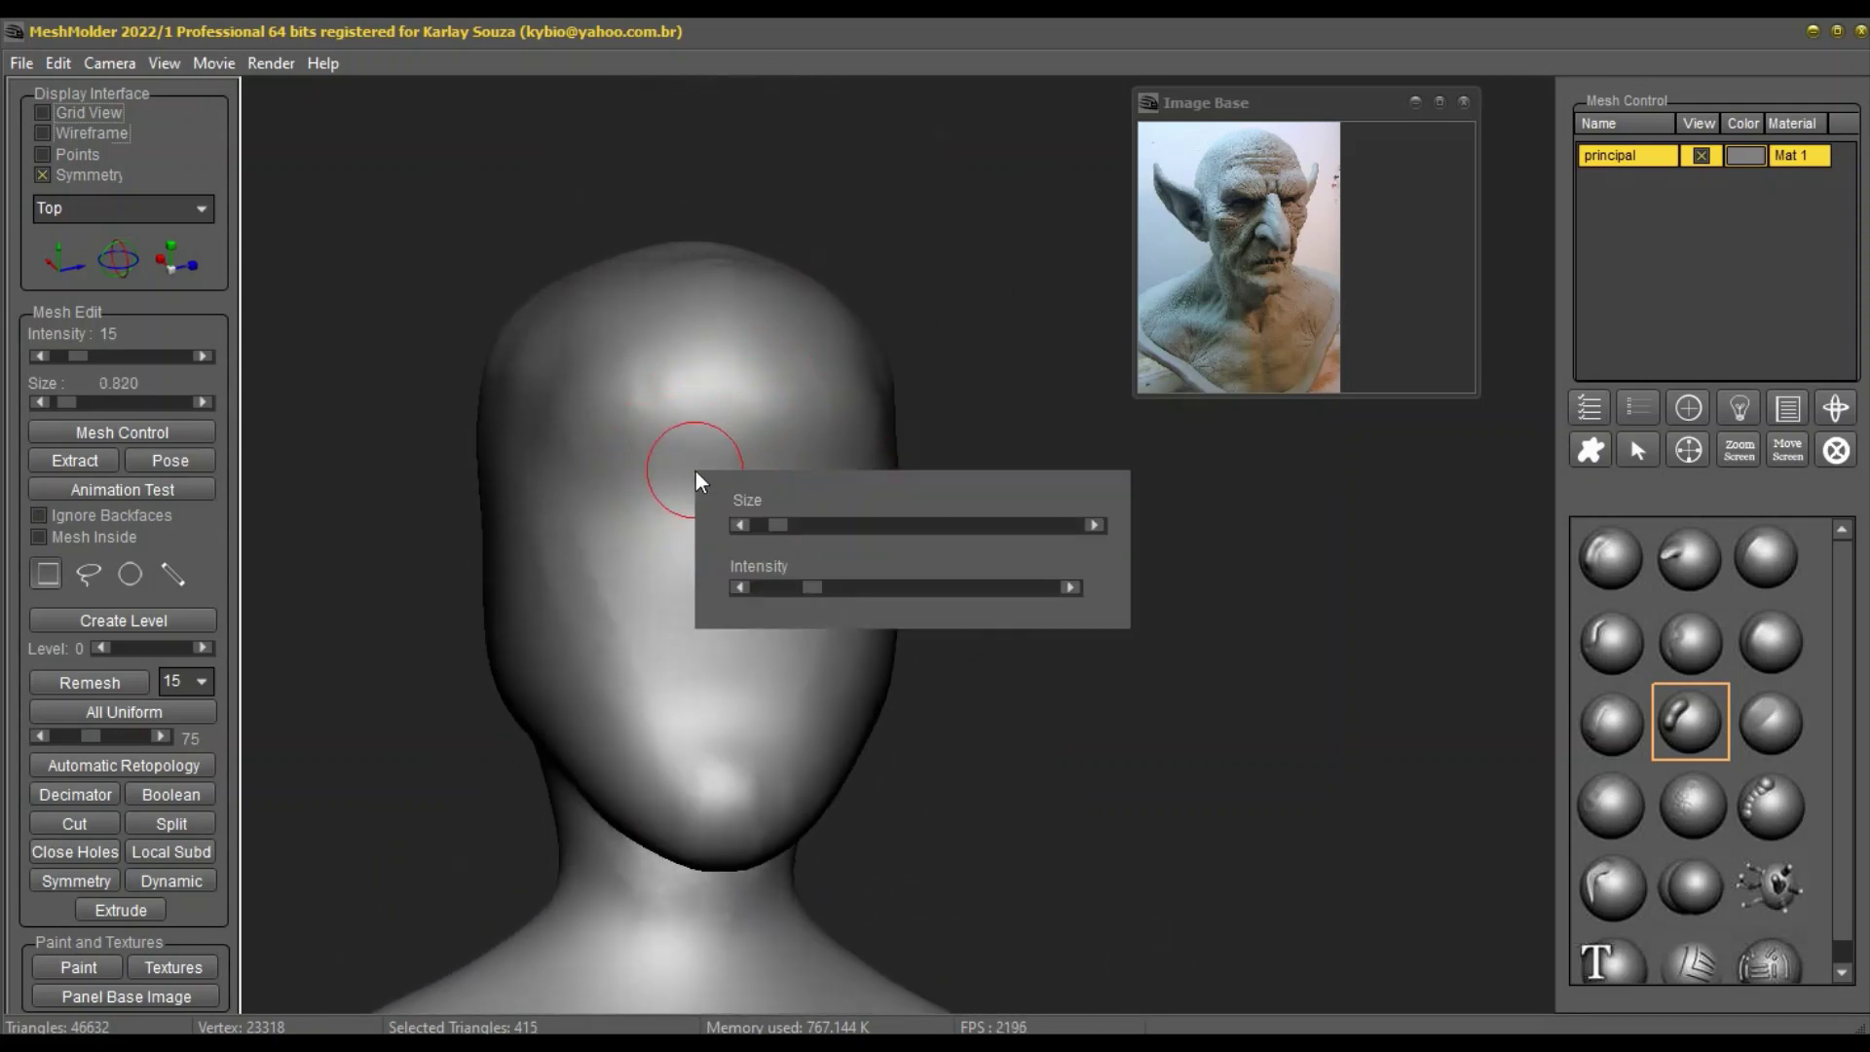
middle_drag(752, 489, 719, 511)
right_click(672, 482)
scroll(672, 482, down, 3)
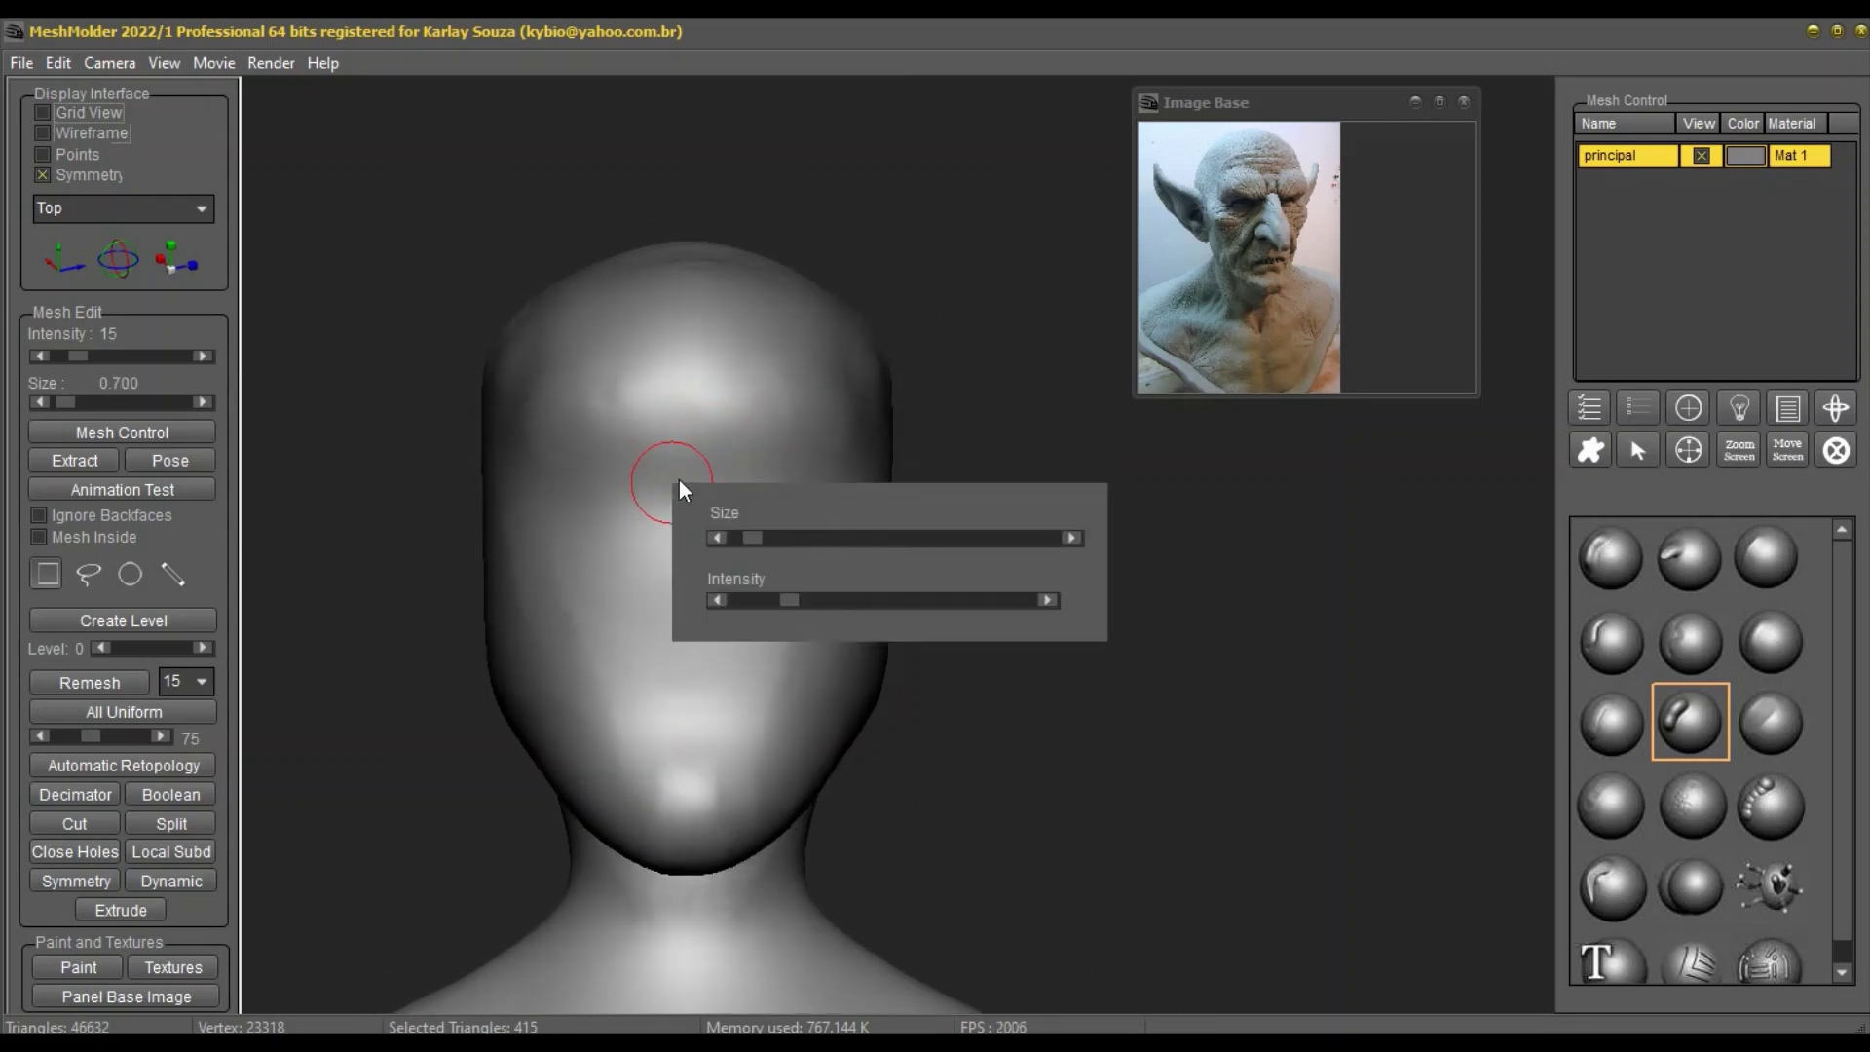
mouse_move(680, 481)
right_down()
mouse_move(704, 481)
mouse_move(688, 491)
right_up()
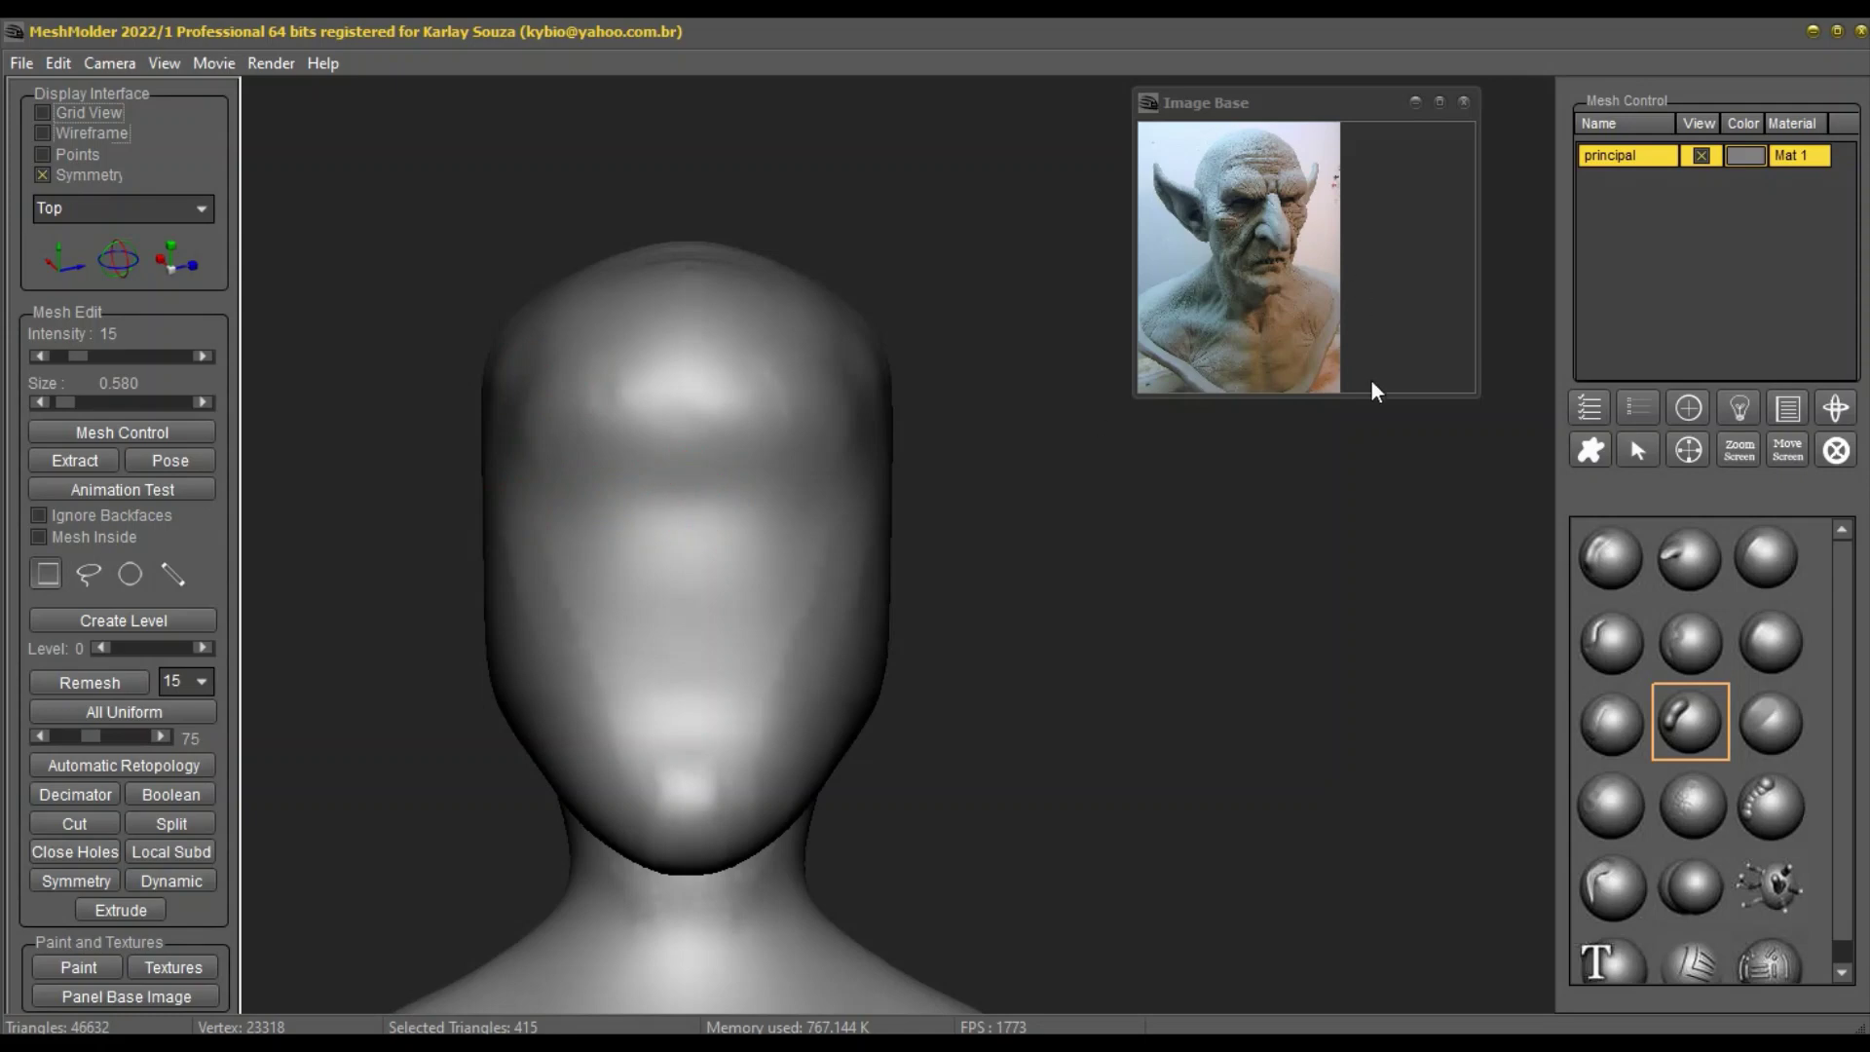
drag(1133, 396, 1019, 813)
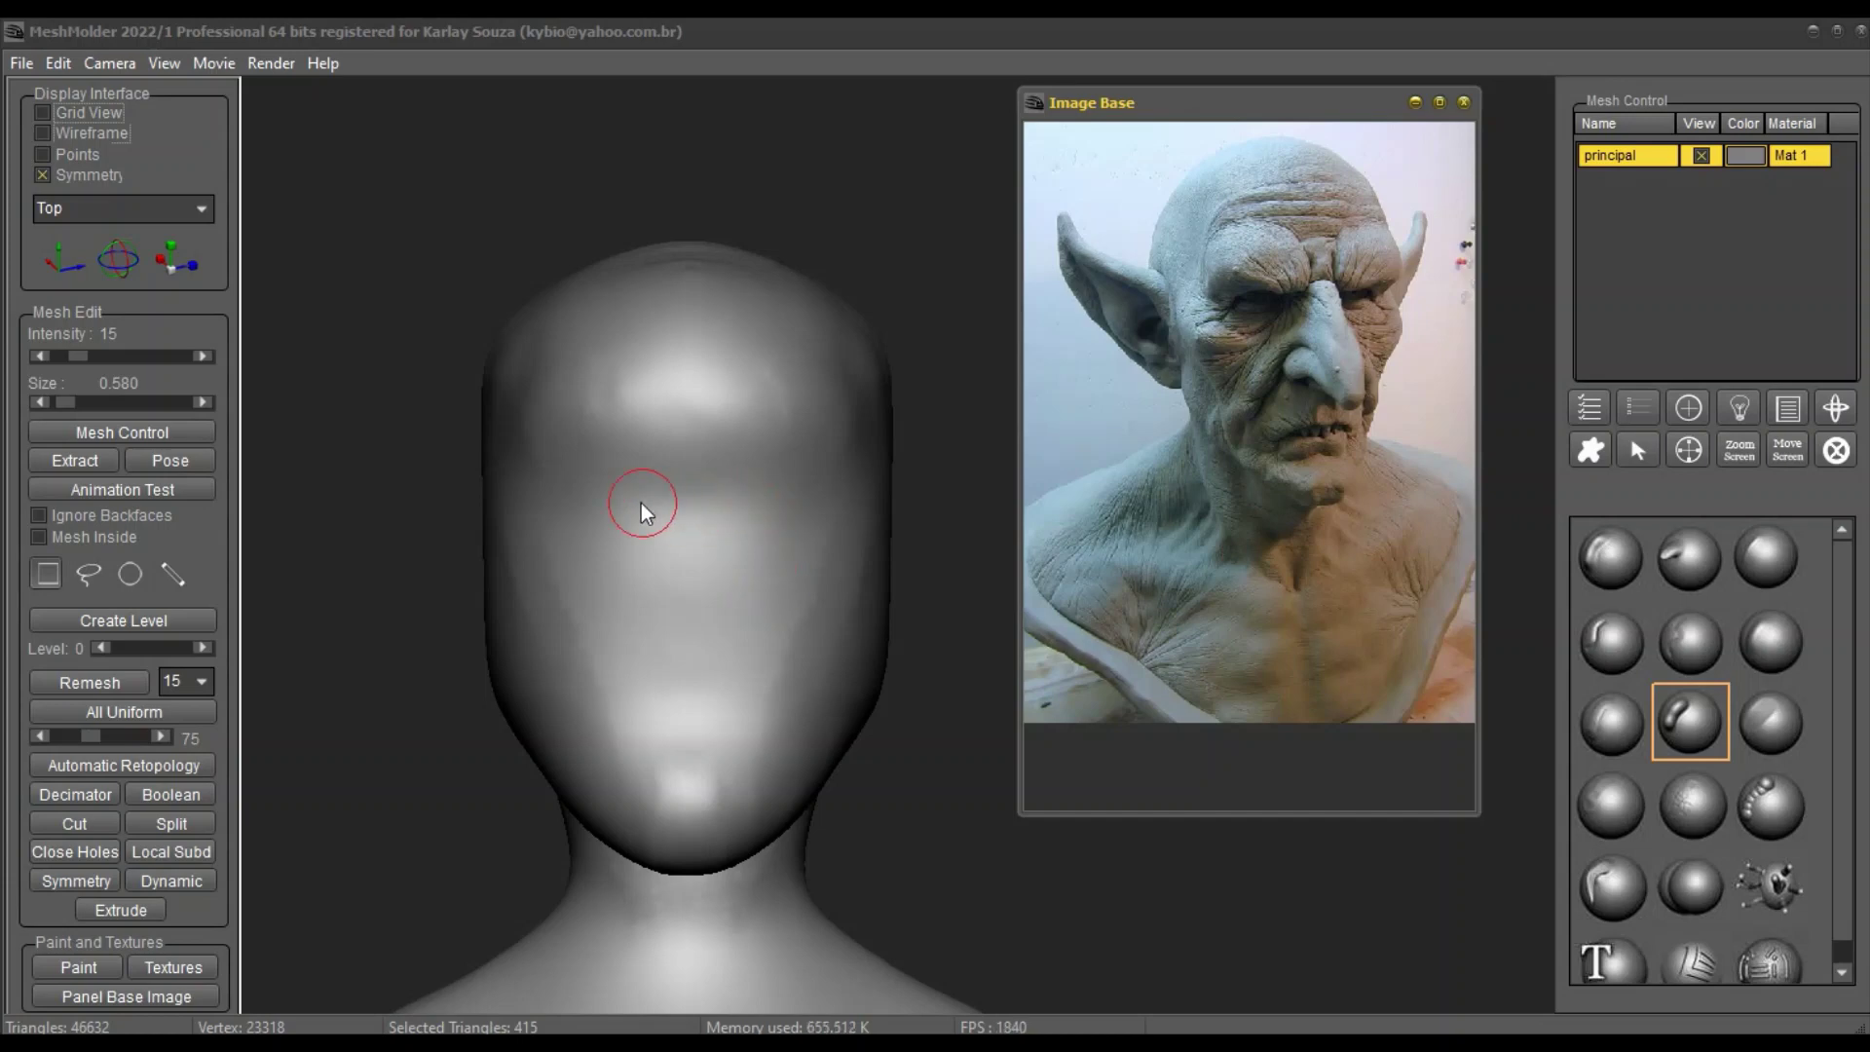
Step: Hollow out the symmetrical eye sockets below the brow at size 0.580 and intensity 15
click(1596, 576)
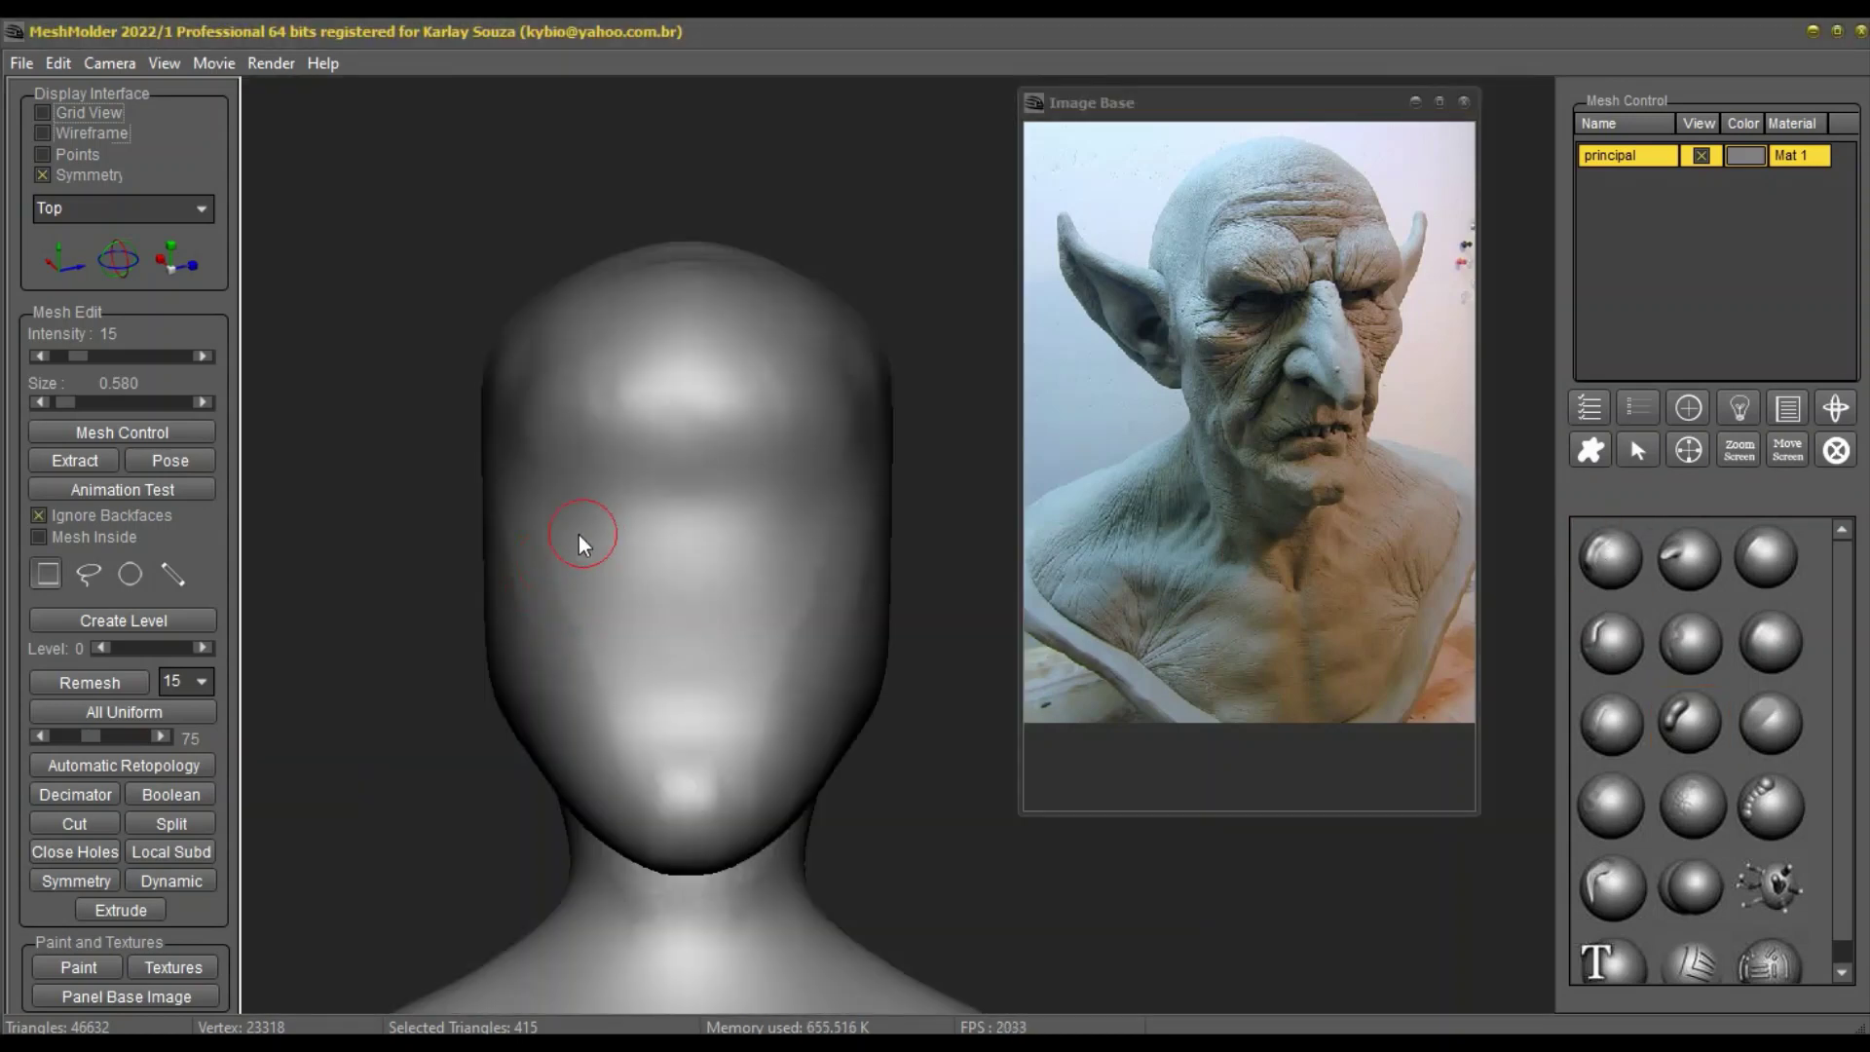
mouse_move(596, 499)
mouse_down()
mouse_move(604, 522)
mouse_move(629, 482)
mouse_move(592, 522)
mouse_move(635, 507)
mouse_move(604, 505)
mouse_move(559, 546)
mouse_move(558, 482)
mouse_move(551, 509)
mouse_up()
middle_drag(577, 580, 699, 585)
mouse_move(698, 478)
right_down()
mouse_move(687, 552)
mouse_move(668, 546)
mouse_move(679, 529)
right_up()
Step: Switch to the build-up brush and remesh the bust with value 15, checking the polygons in wireframe before and after
click(1617, 732)
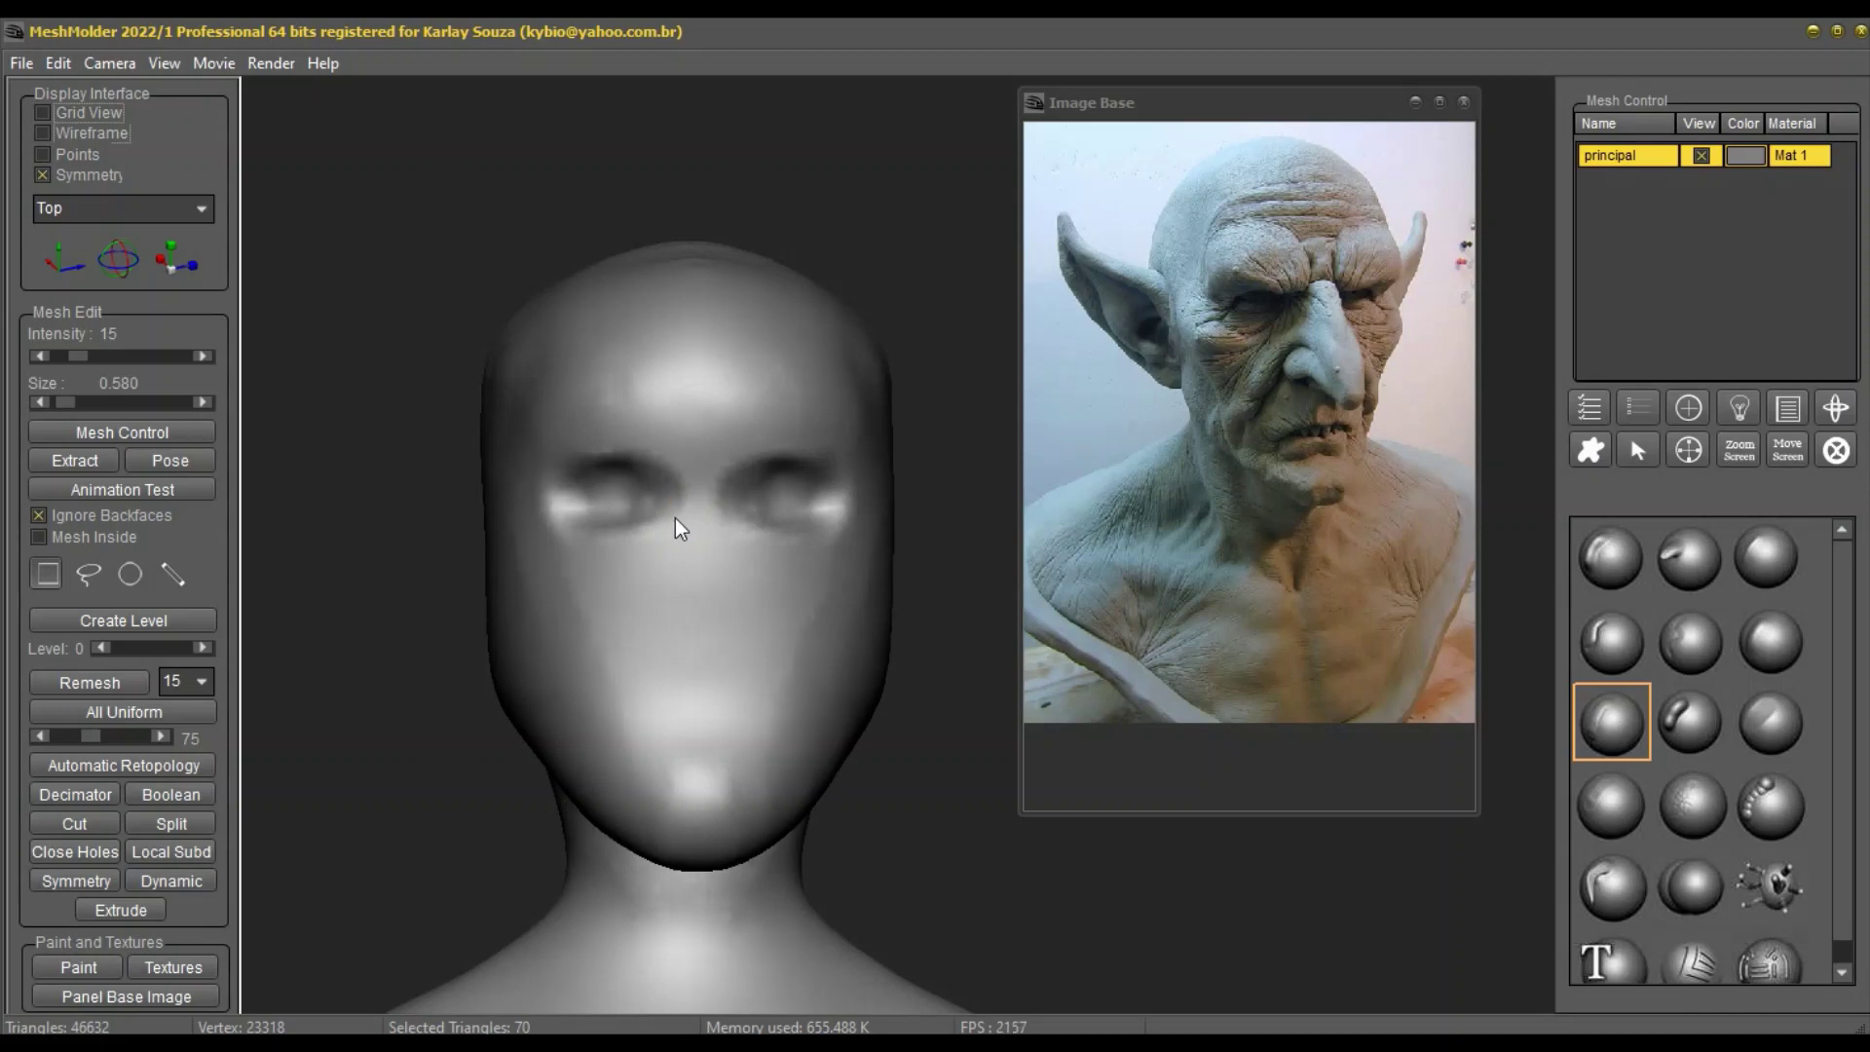
right_click(670, 429)
click(107, 132)
click(107, 133)
click(90, 682)
click(125, 126)
click(125, 127)
Step: Build up bulging brow ridges above both eye sockets at size 0.660, lowering the intensity from 10 to 4
right_click(600, 422)
drag(559, 434, 586, 431)
right_drag(586, 431, 610, 429)
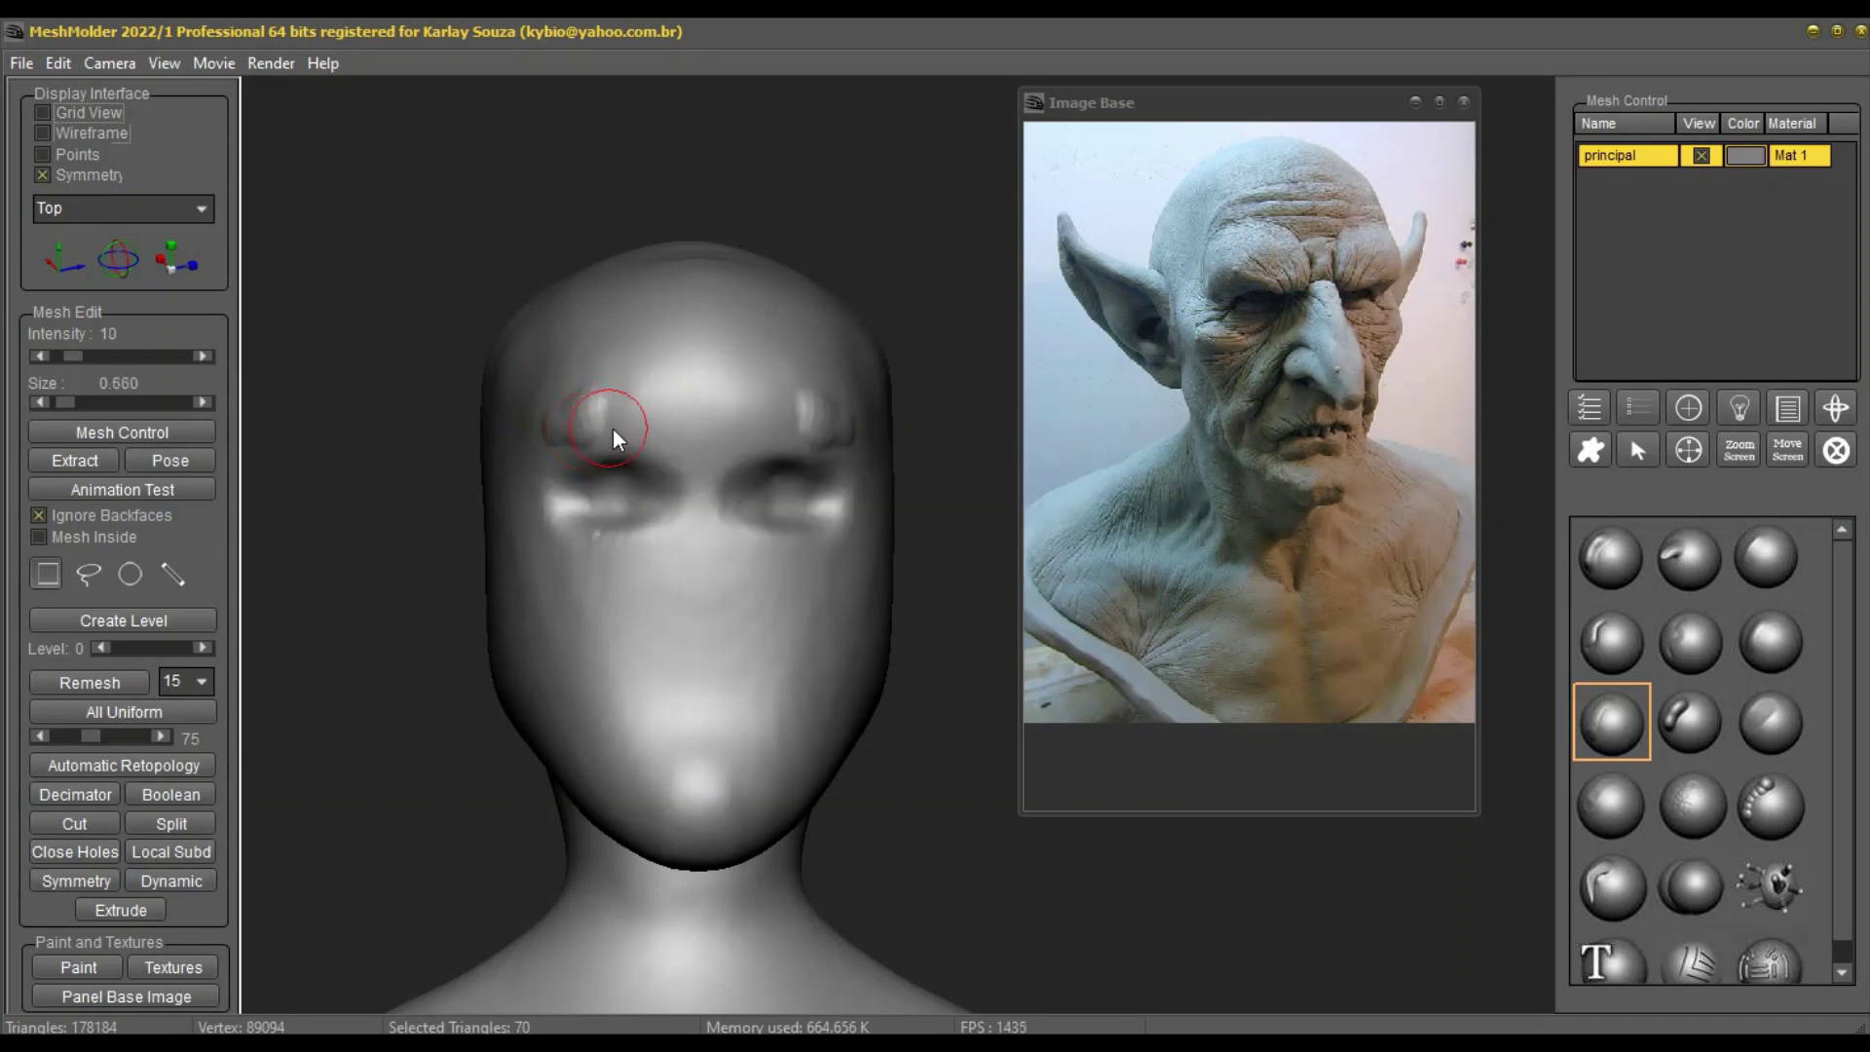
mouse_move(569, 452)
mouse_down()
mouse_move(626, 429)
mouse_move(650, 444)
mouse_move(618, 437)
mouse_move(597, 400)
mouse_move(577, 401)
mouse_move(713, 446)
mouse_up()
click(79, 359)
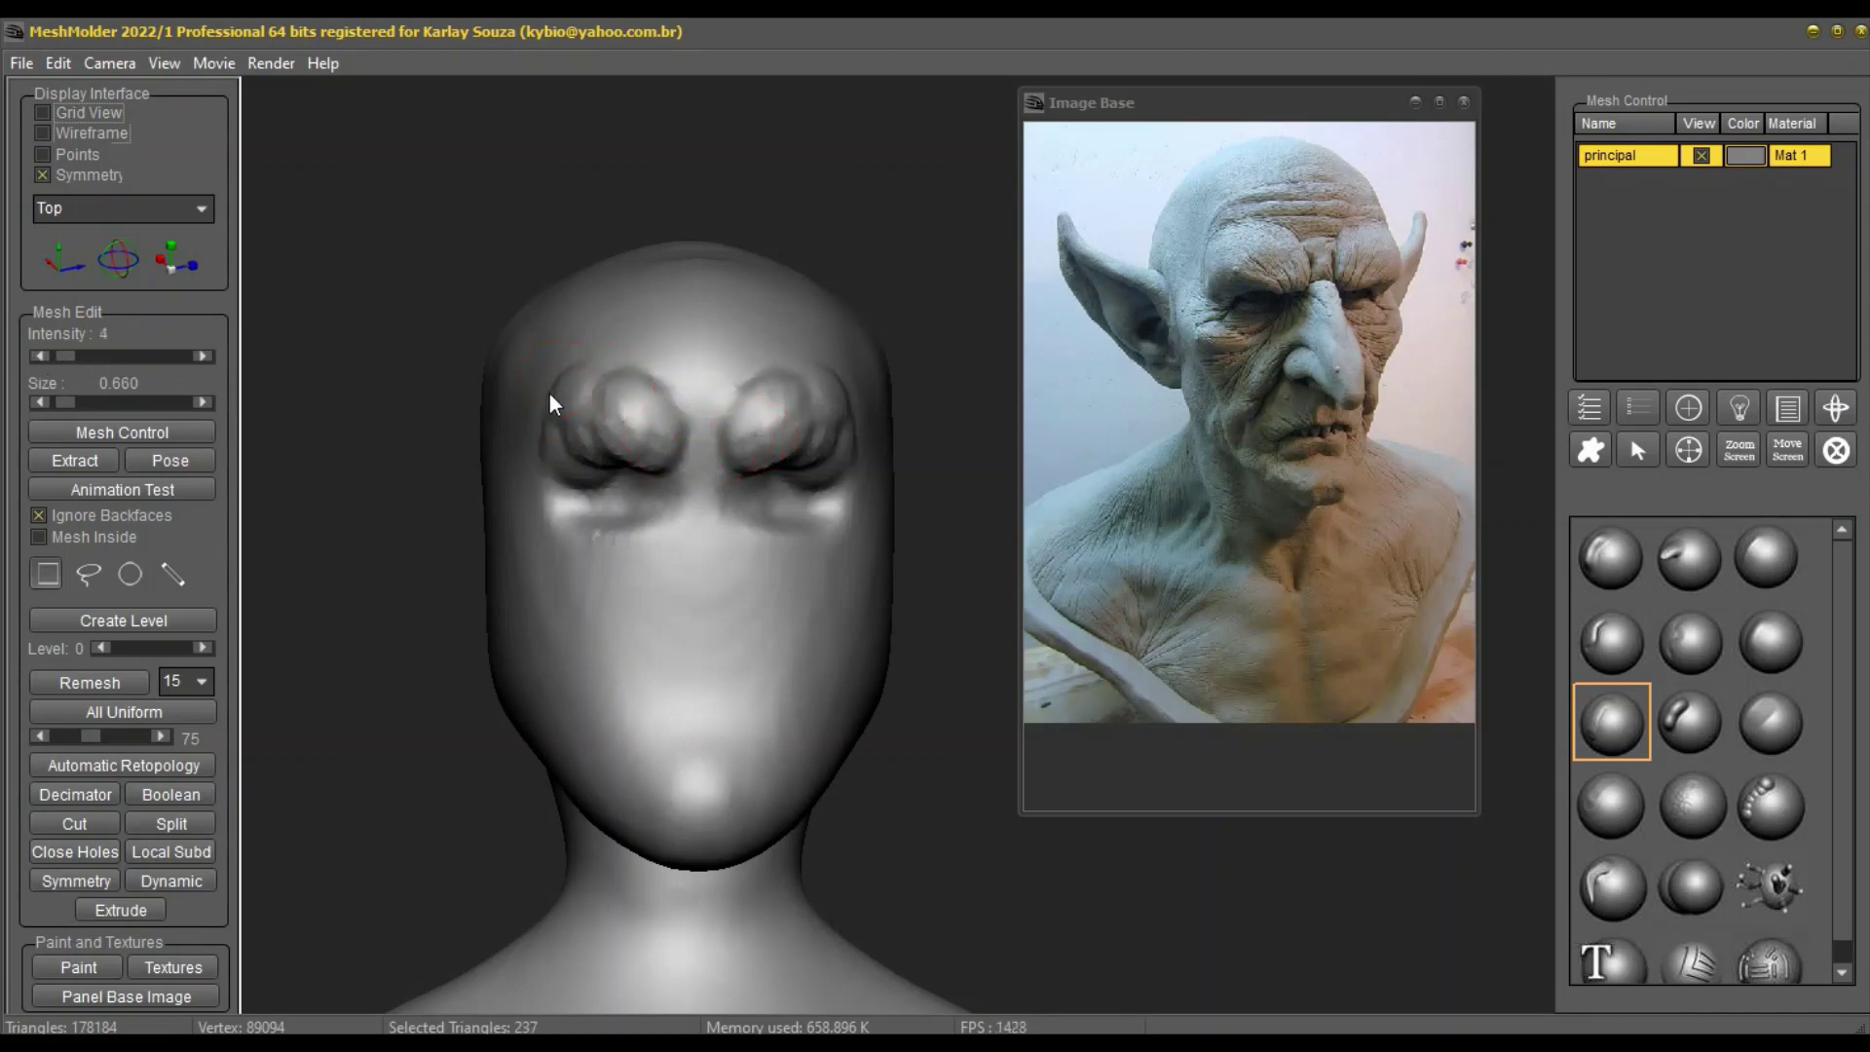
mouse_move(548, 393)
mouse_down()
mouse_move(531, 412)
mouse_move(564, 530)
mouse_up()
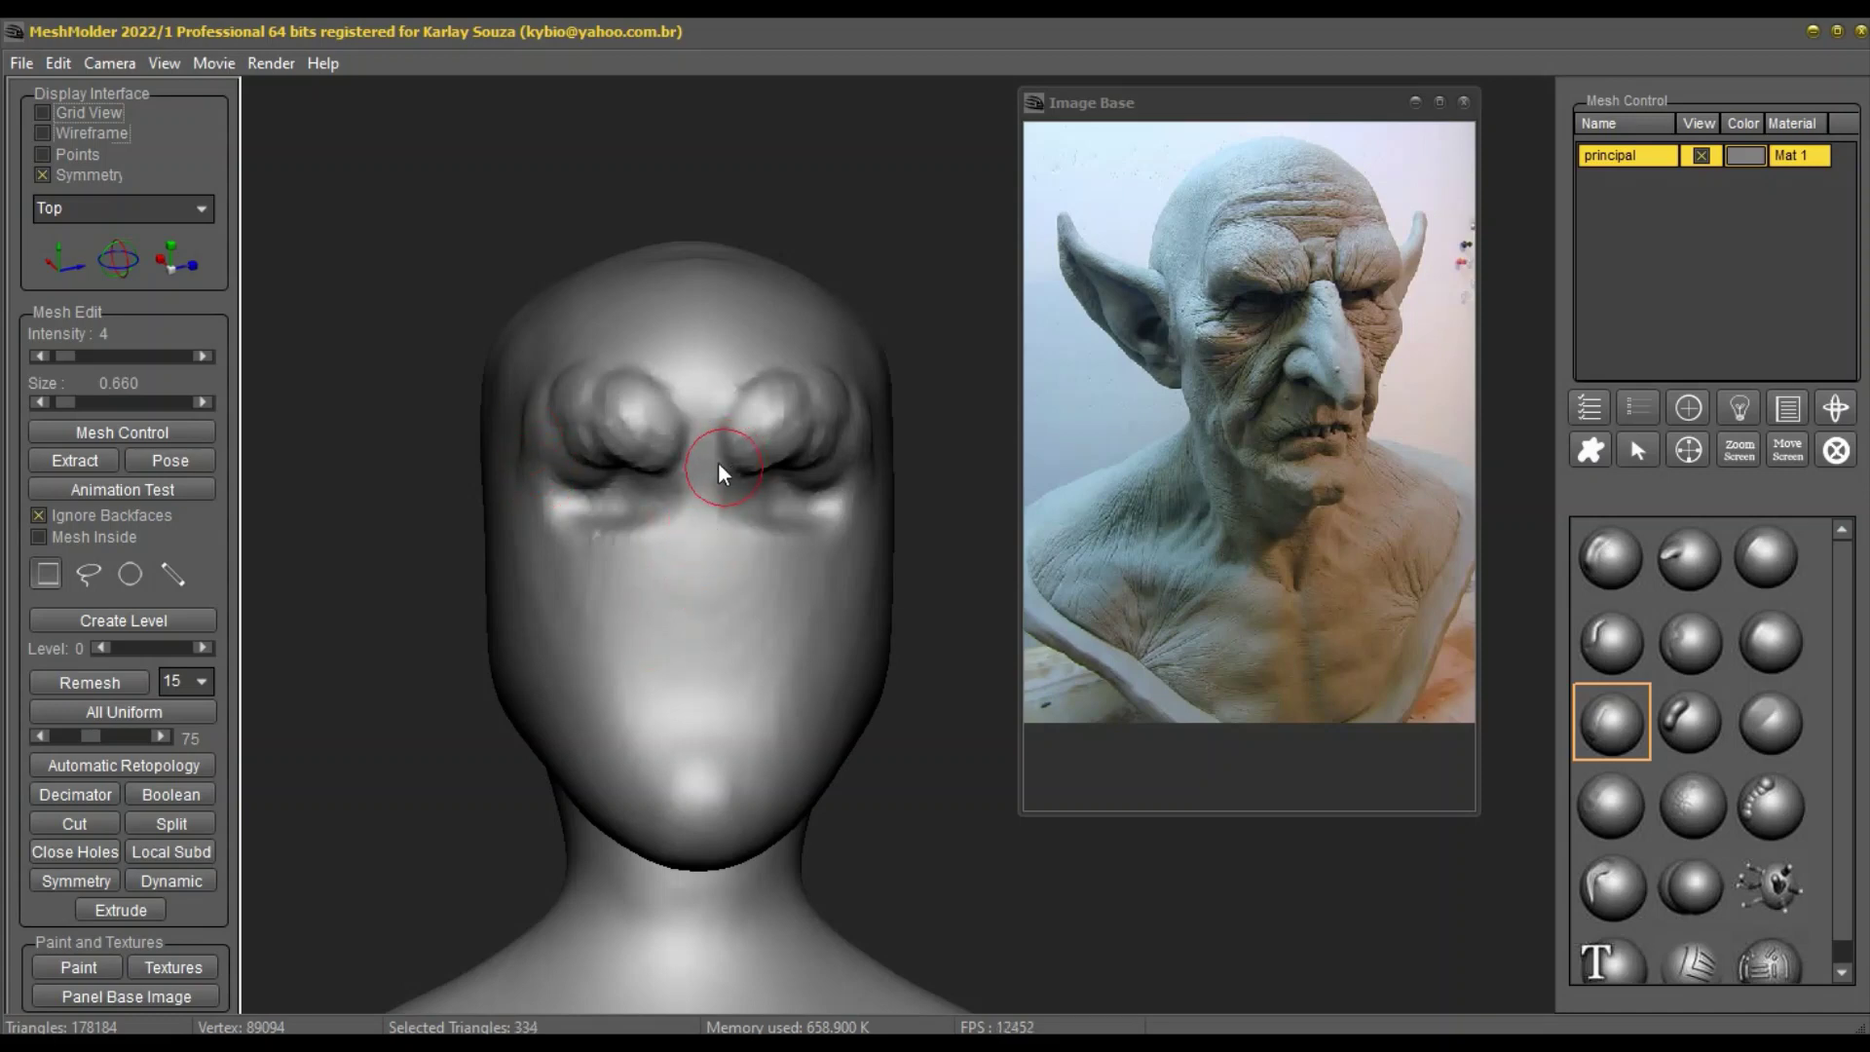
Step: Fill the gap between the two brow bulges with the build-up brush reduced to size 0.420
right_click(705, 419)
scroll(705, 419, down, 3)
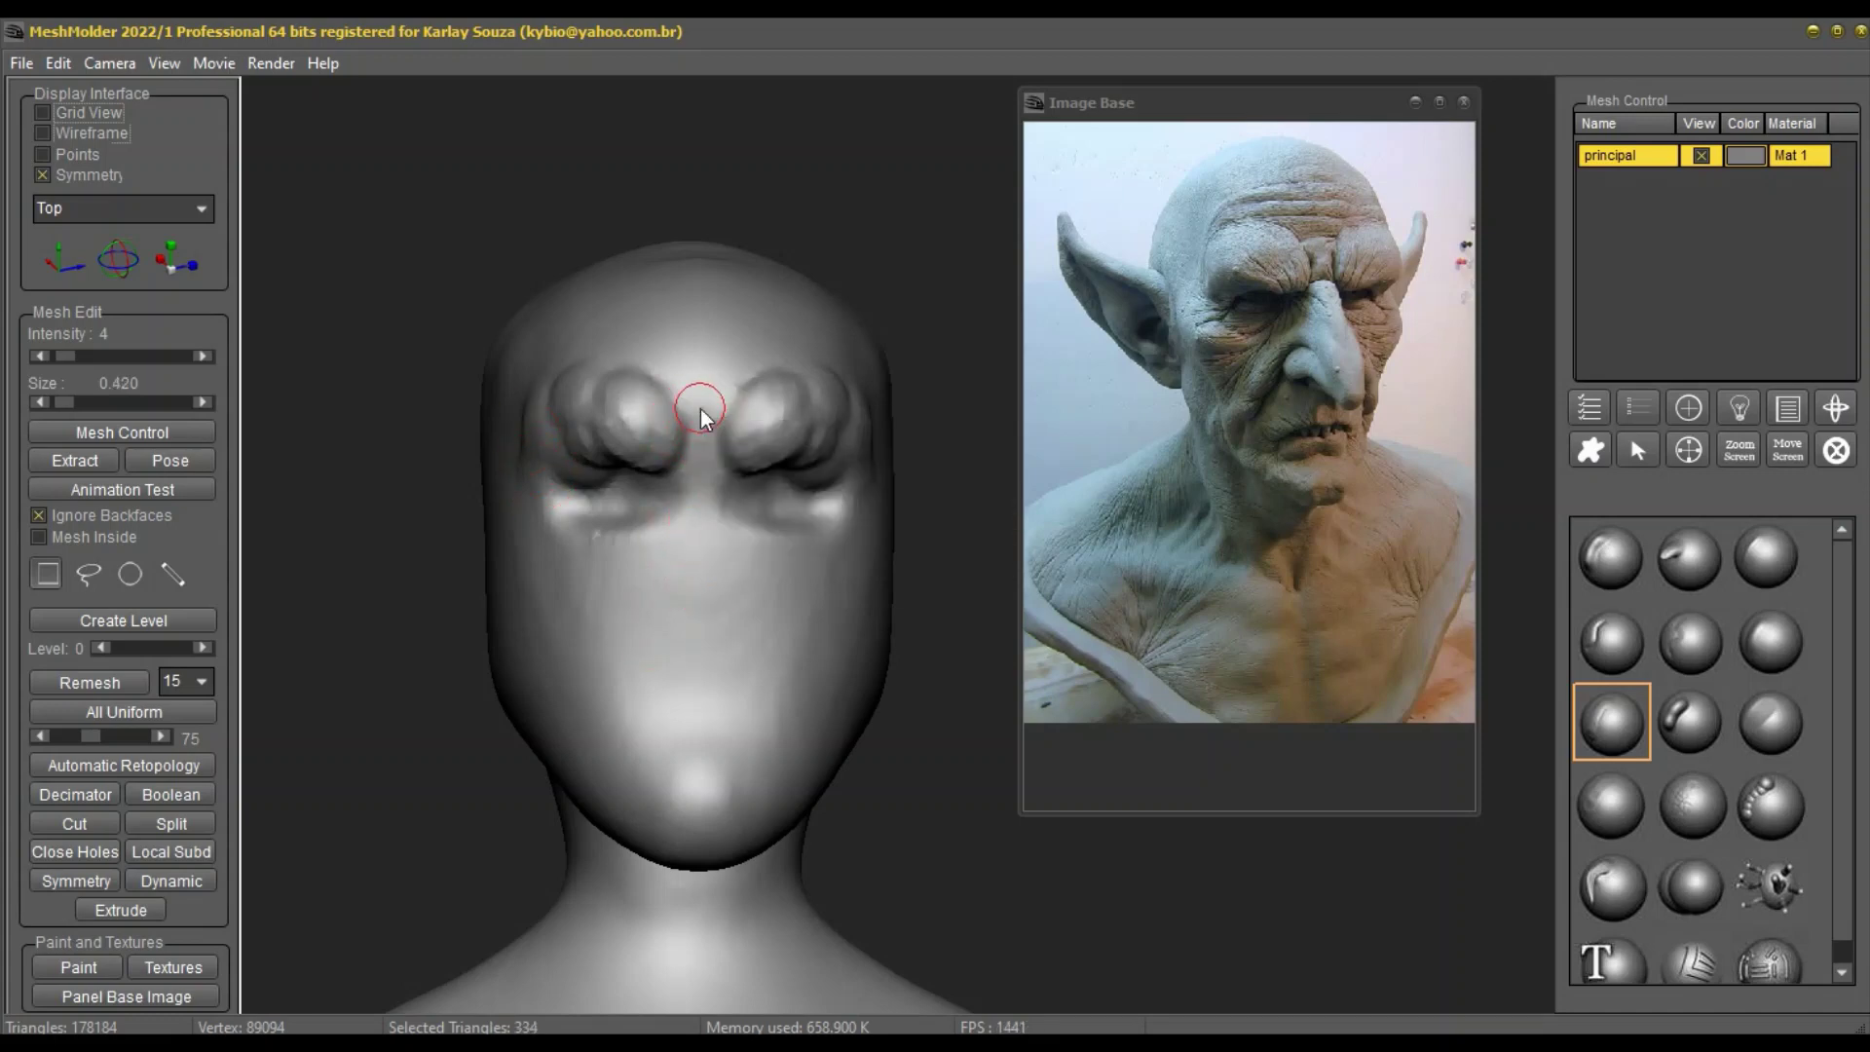
right_click(696, 499)
scroll(696, 499, up, 2)
scroll(705, 479, down, 2)
Step: Build up the nose ridge below the brows at size 0.660 and both nostril wings at size 0.500
right_click(704, 483)
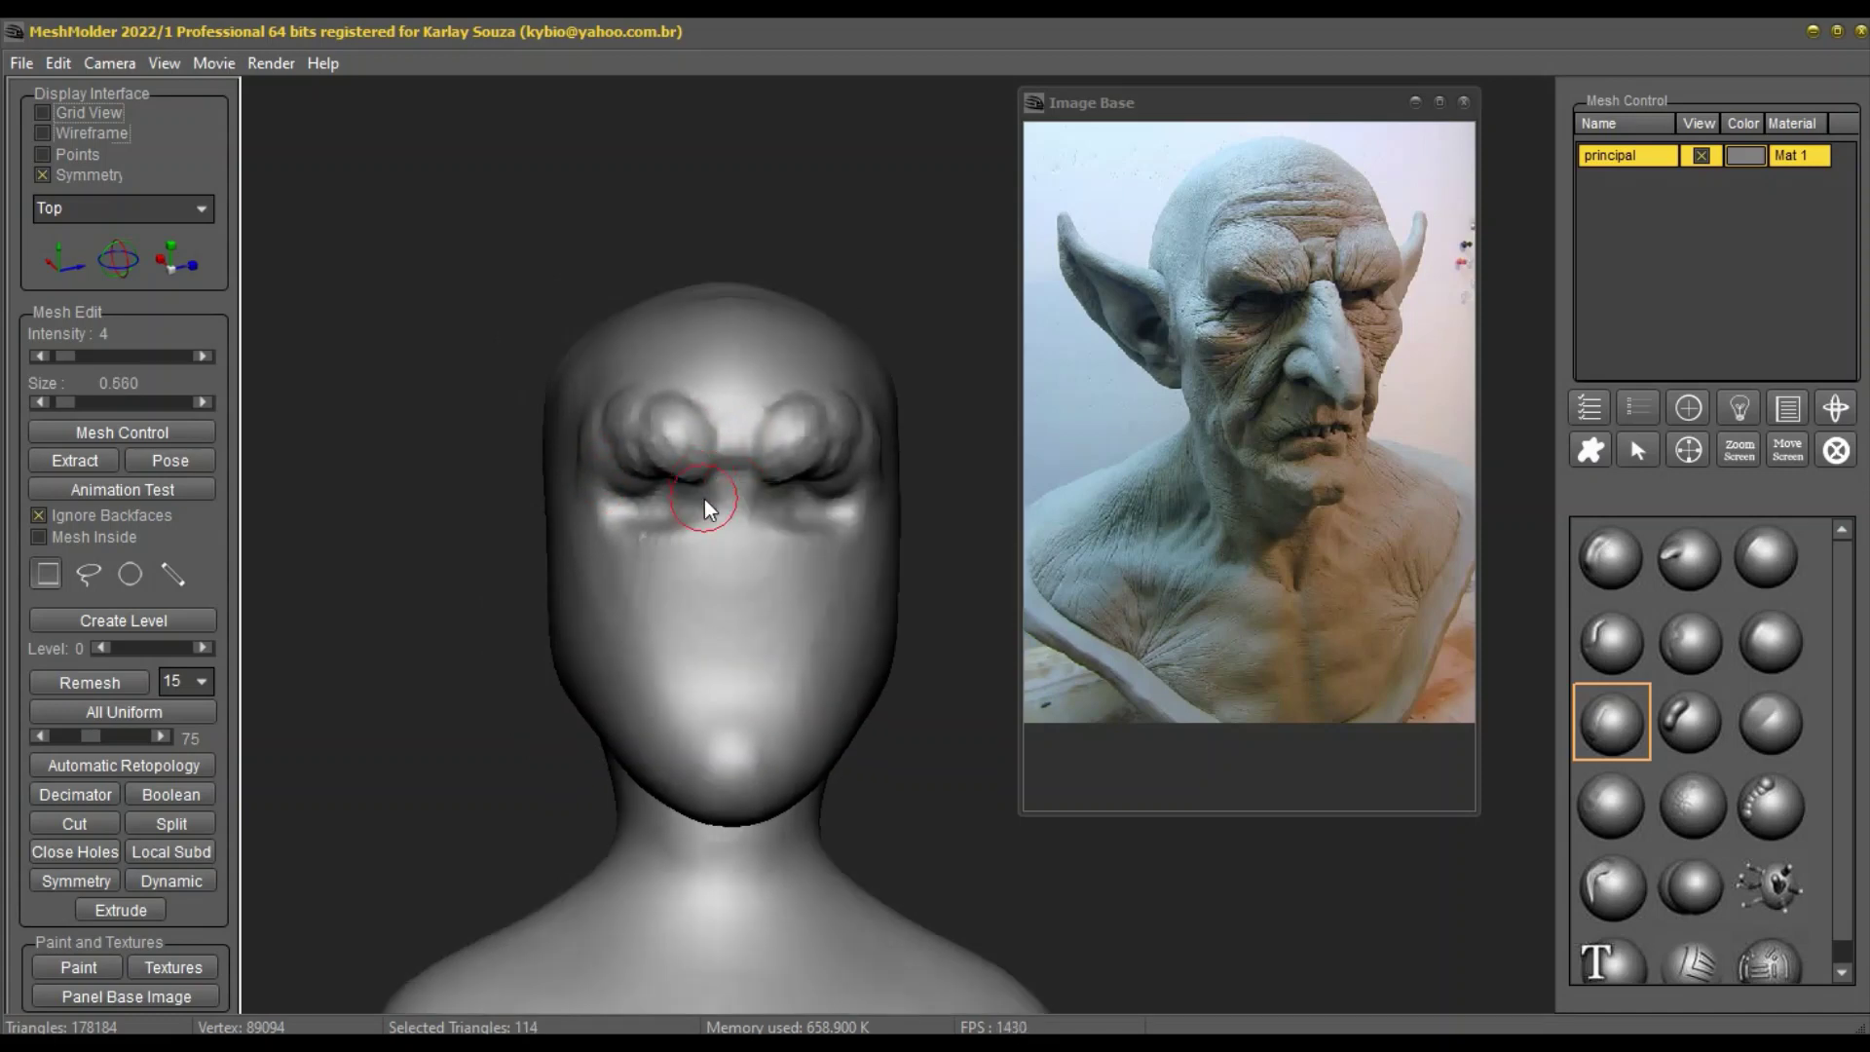
right_click(733, 517)
drag(738, 502, 741, 576)
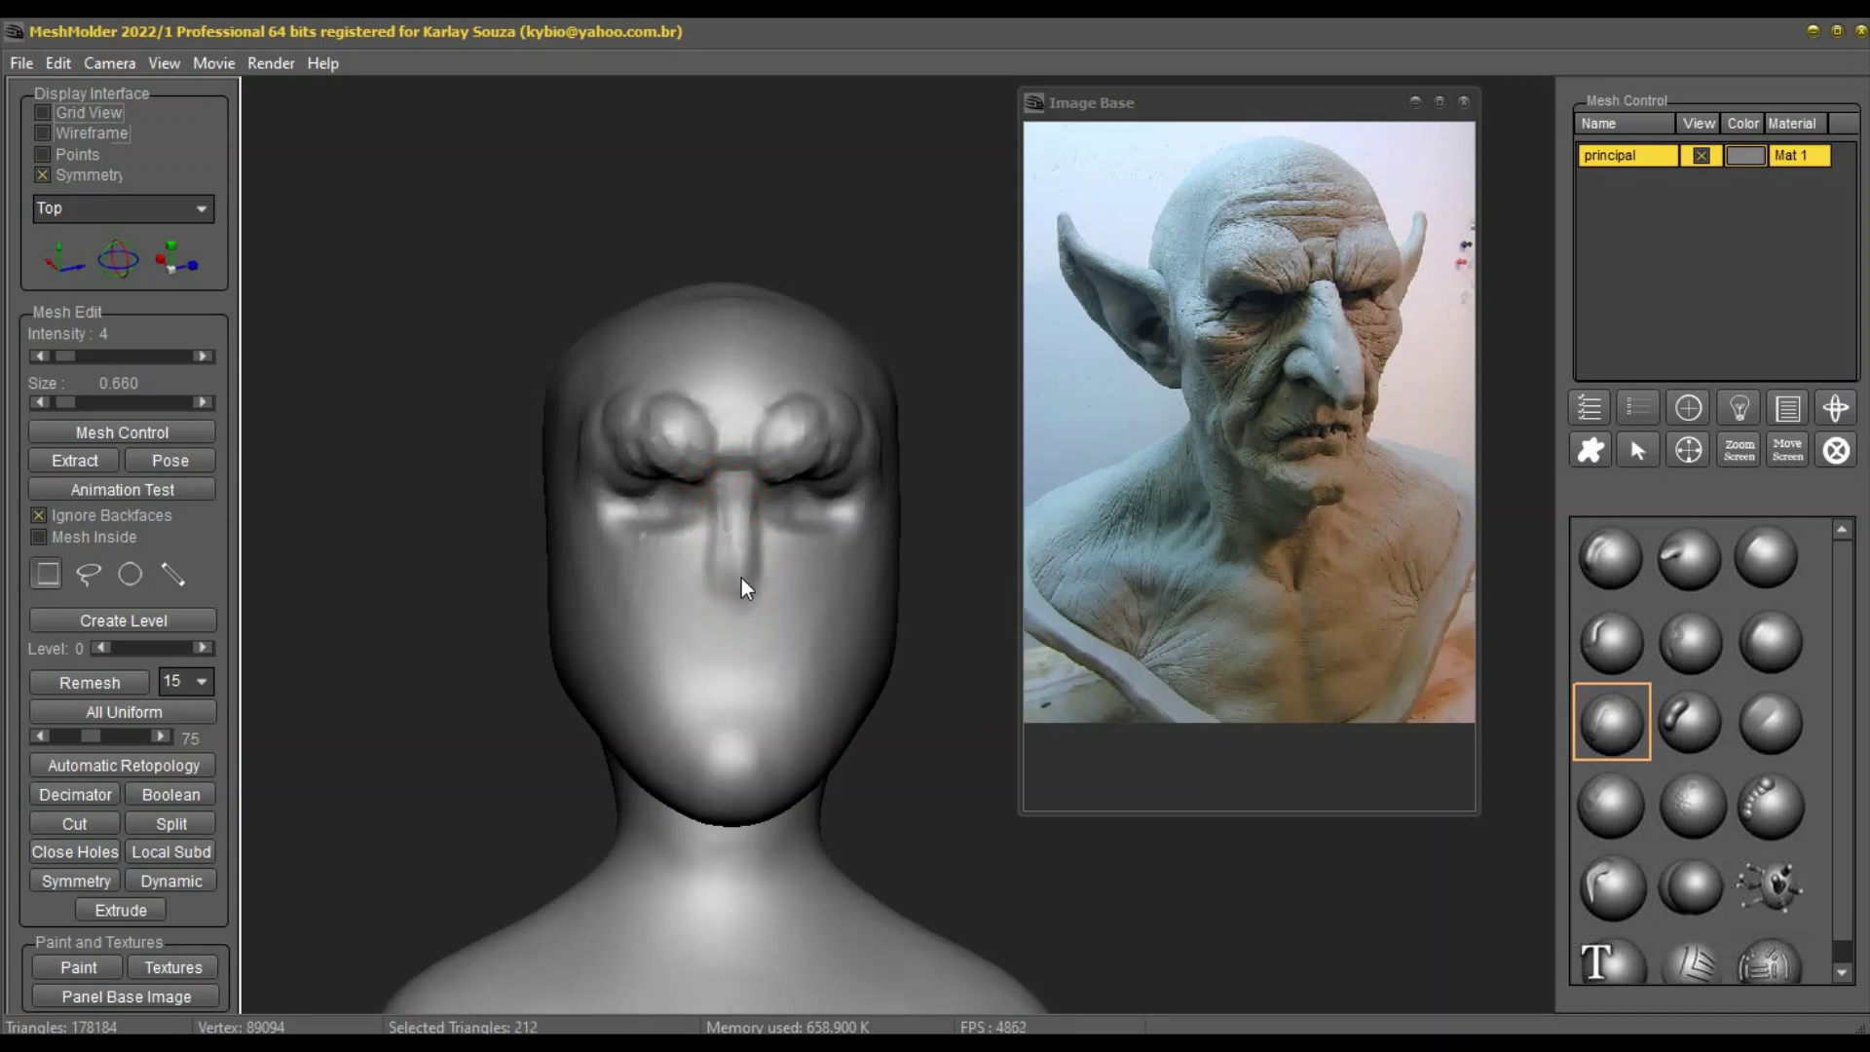
mouse_move(739, 495)
mouse_down()
mouse_move(740, 593)
mouse_move(773, 647)
mouse_up()
right_click(698, 587)
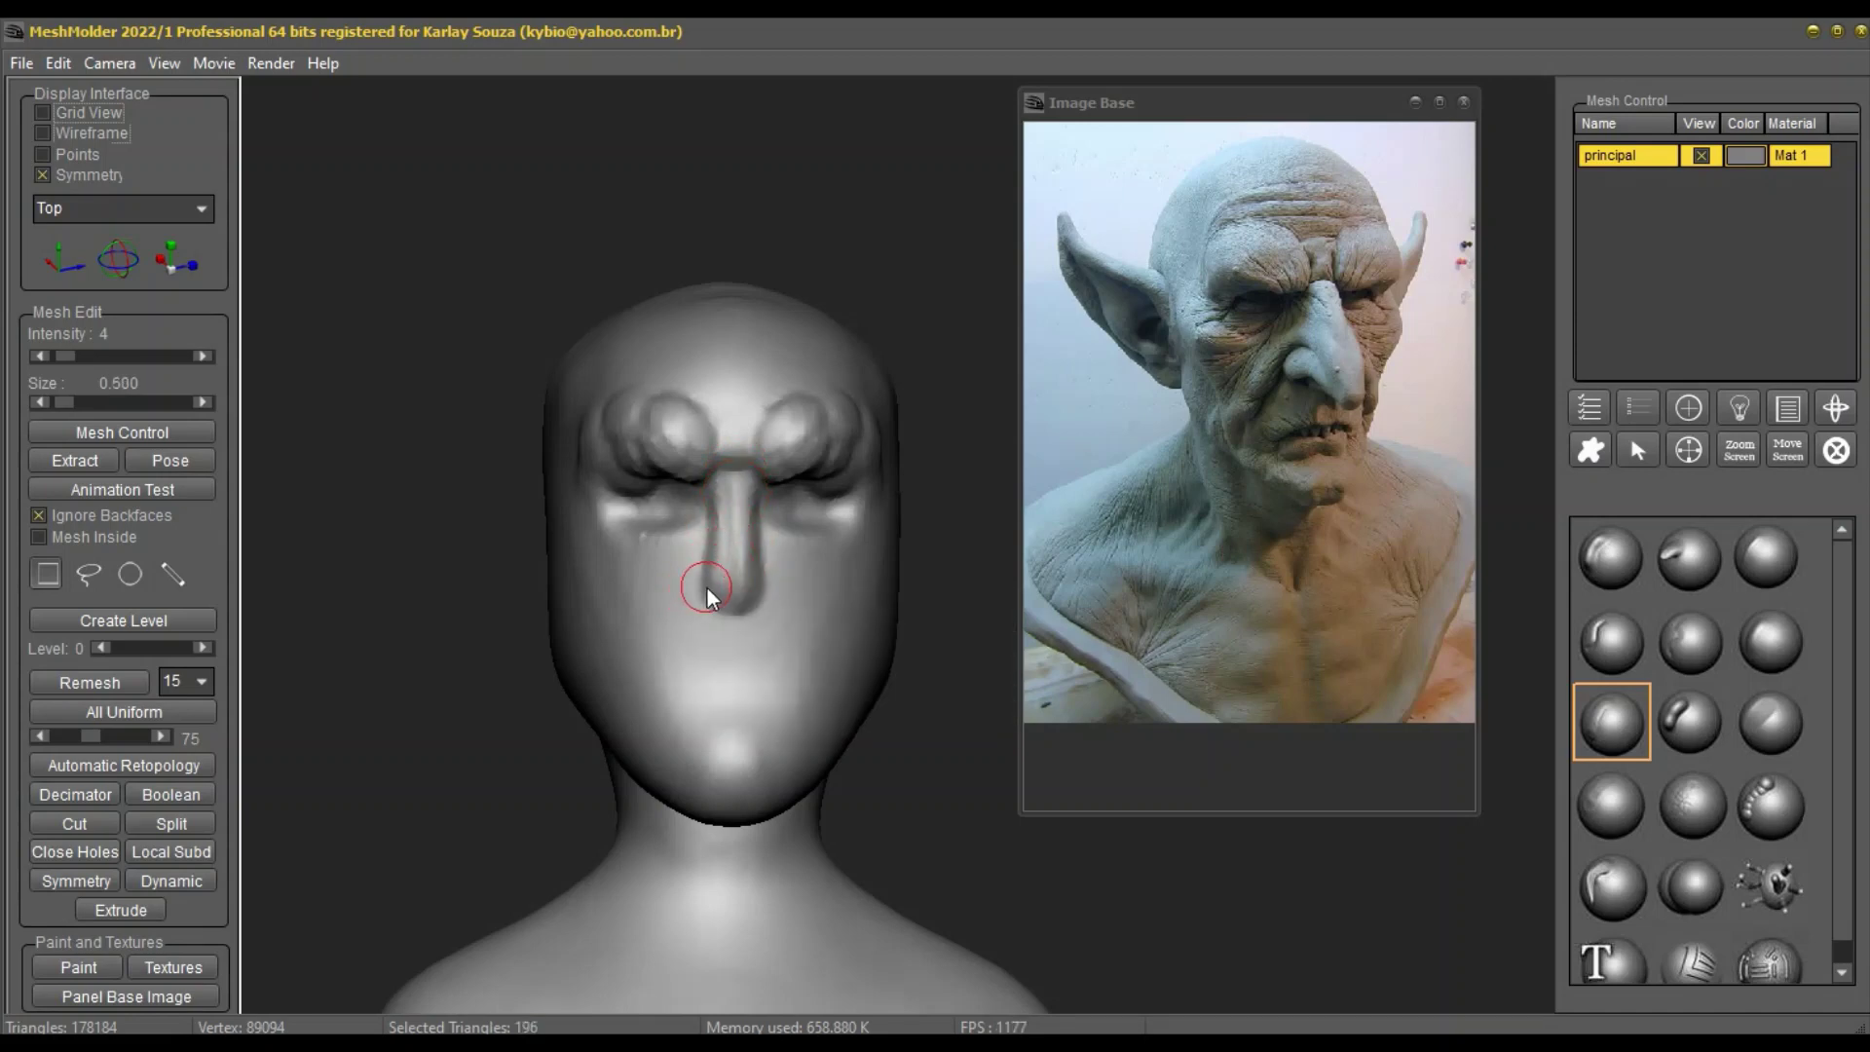
drag(685, 593, 678, 598)
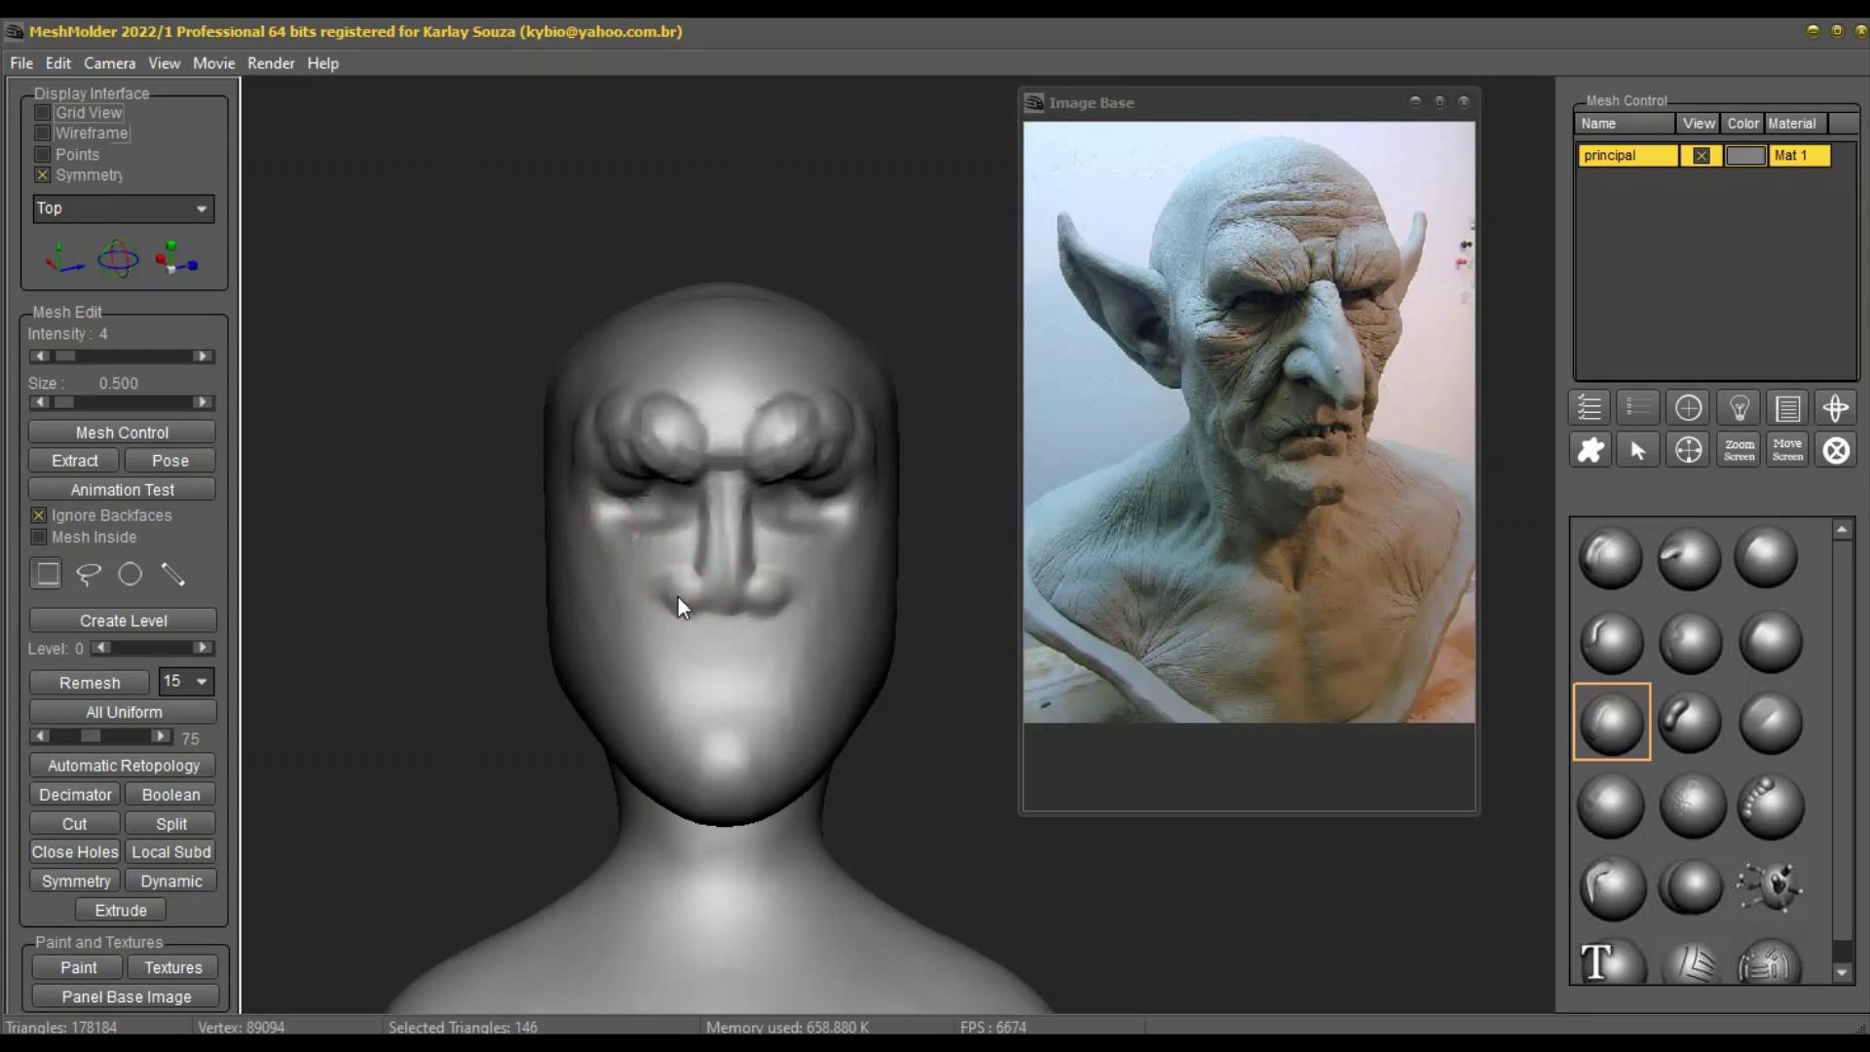
Step: Thicken the nose bridge down to the tip with the standard brush at intensity 5 and size 0.740
click(1608, 565)
right_click(721, 503)
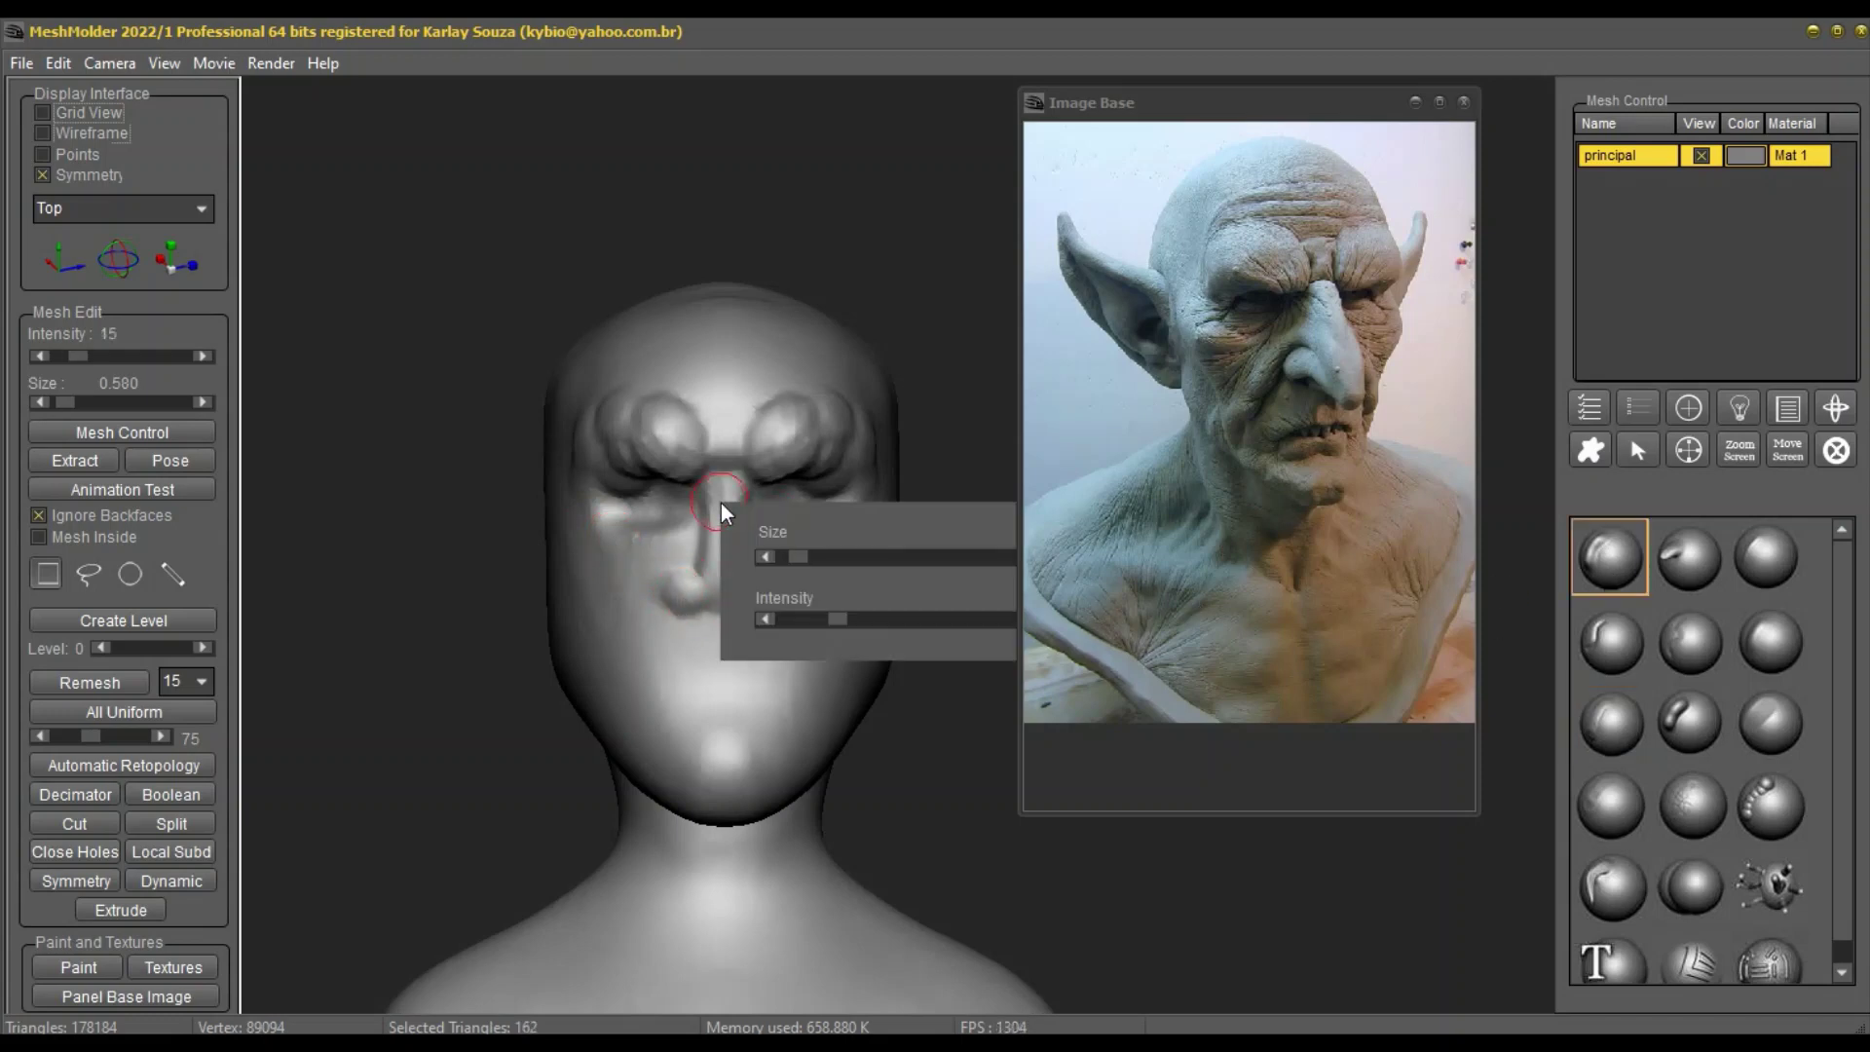
drag(728, 489, 722, 491)
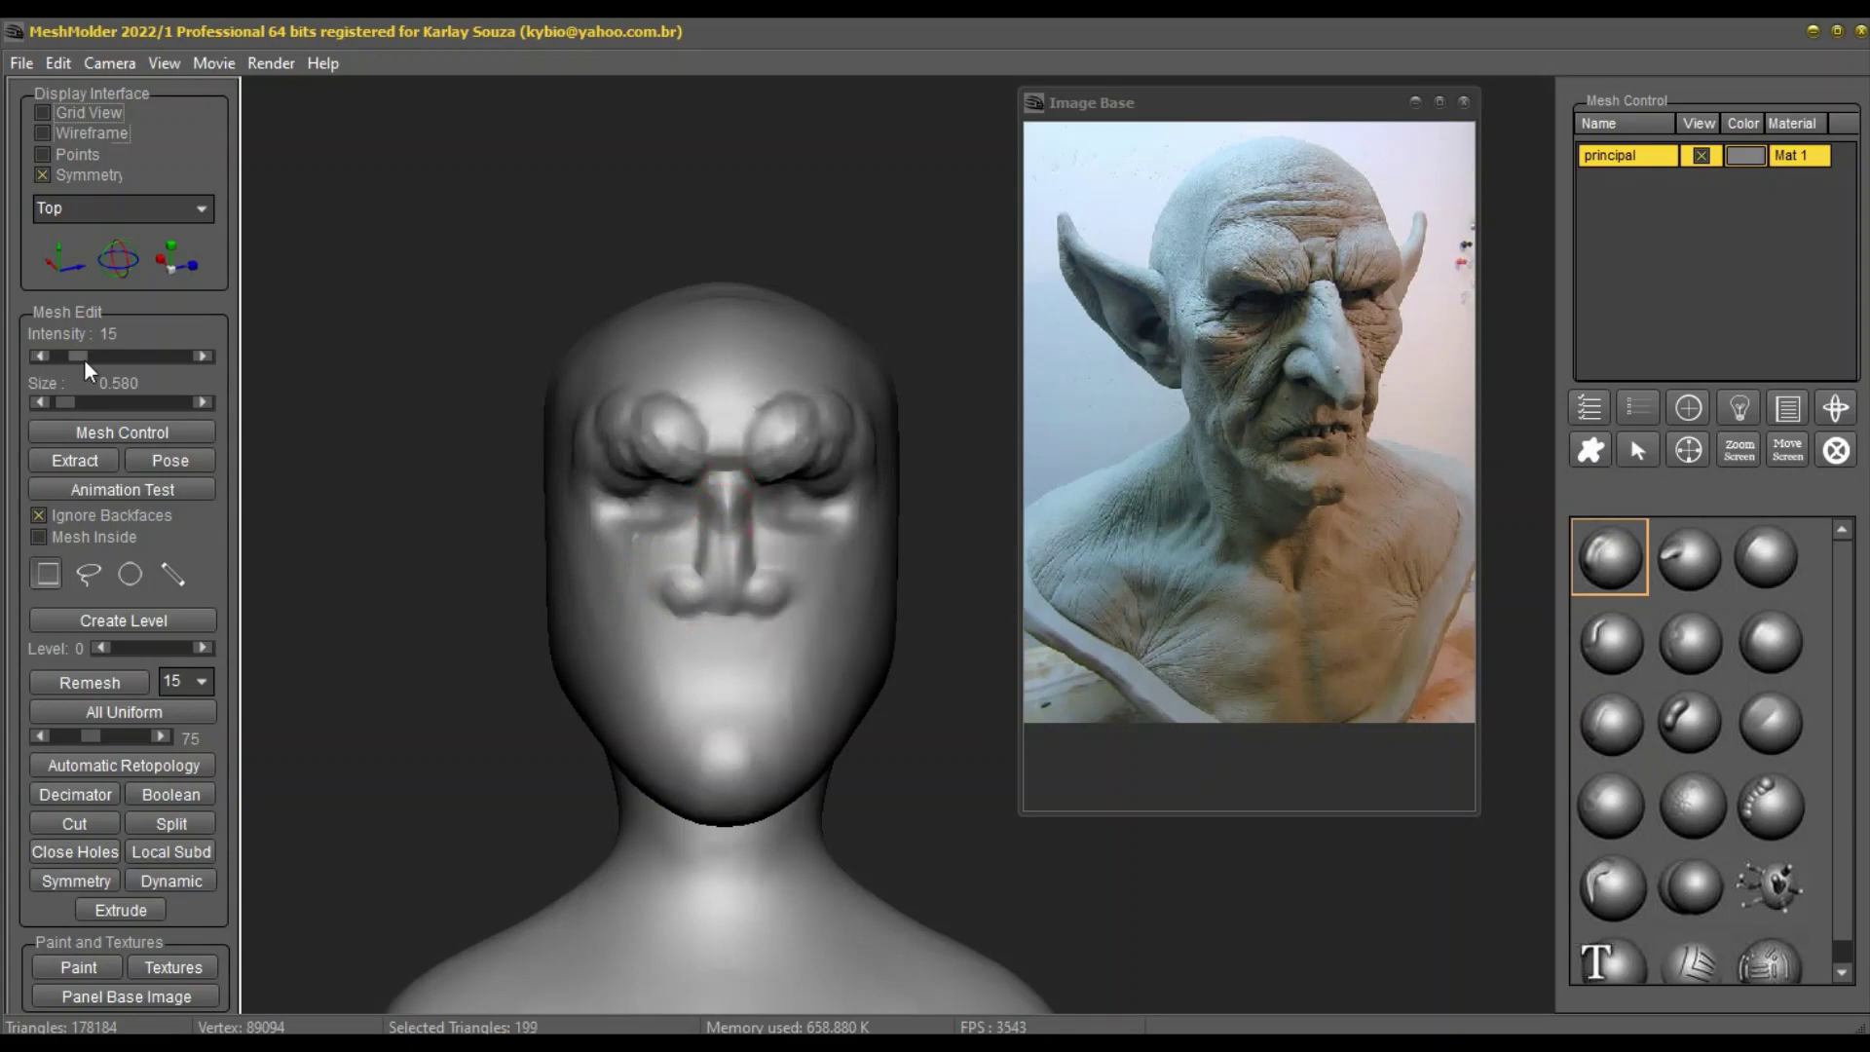
drag(84, 359, 73, 359)
right_drag(727, 501, 727, 509)
key(1)
drag(727, 517, 726, 577)
middle_drag(750, 598, 666, 605)
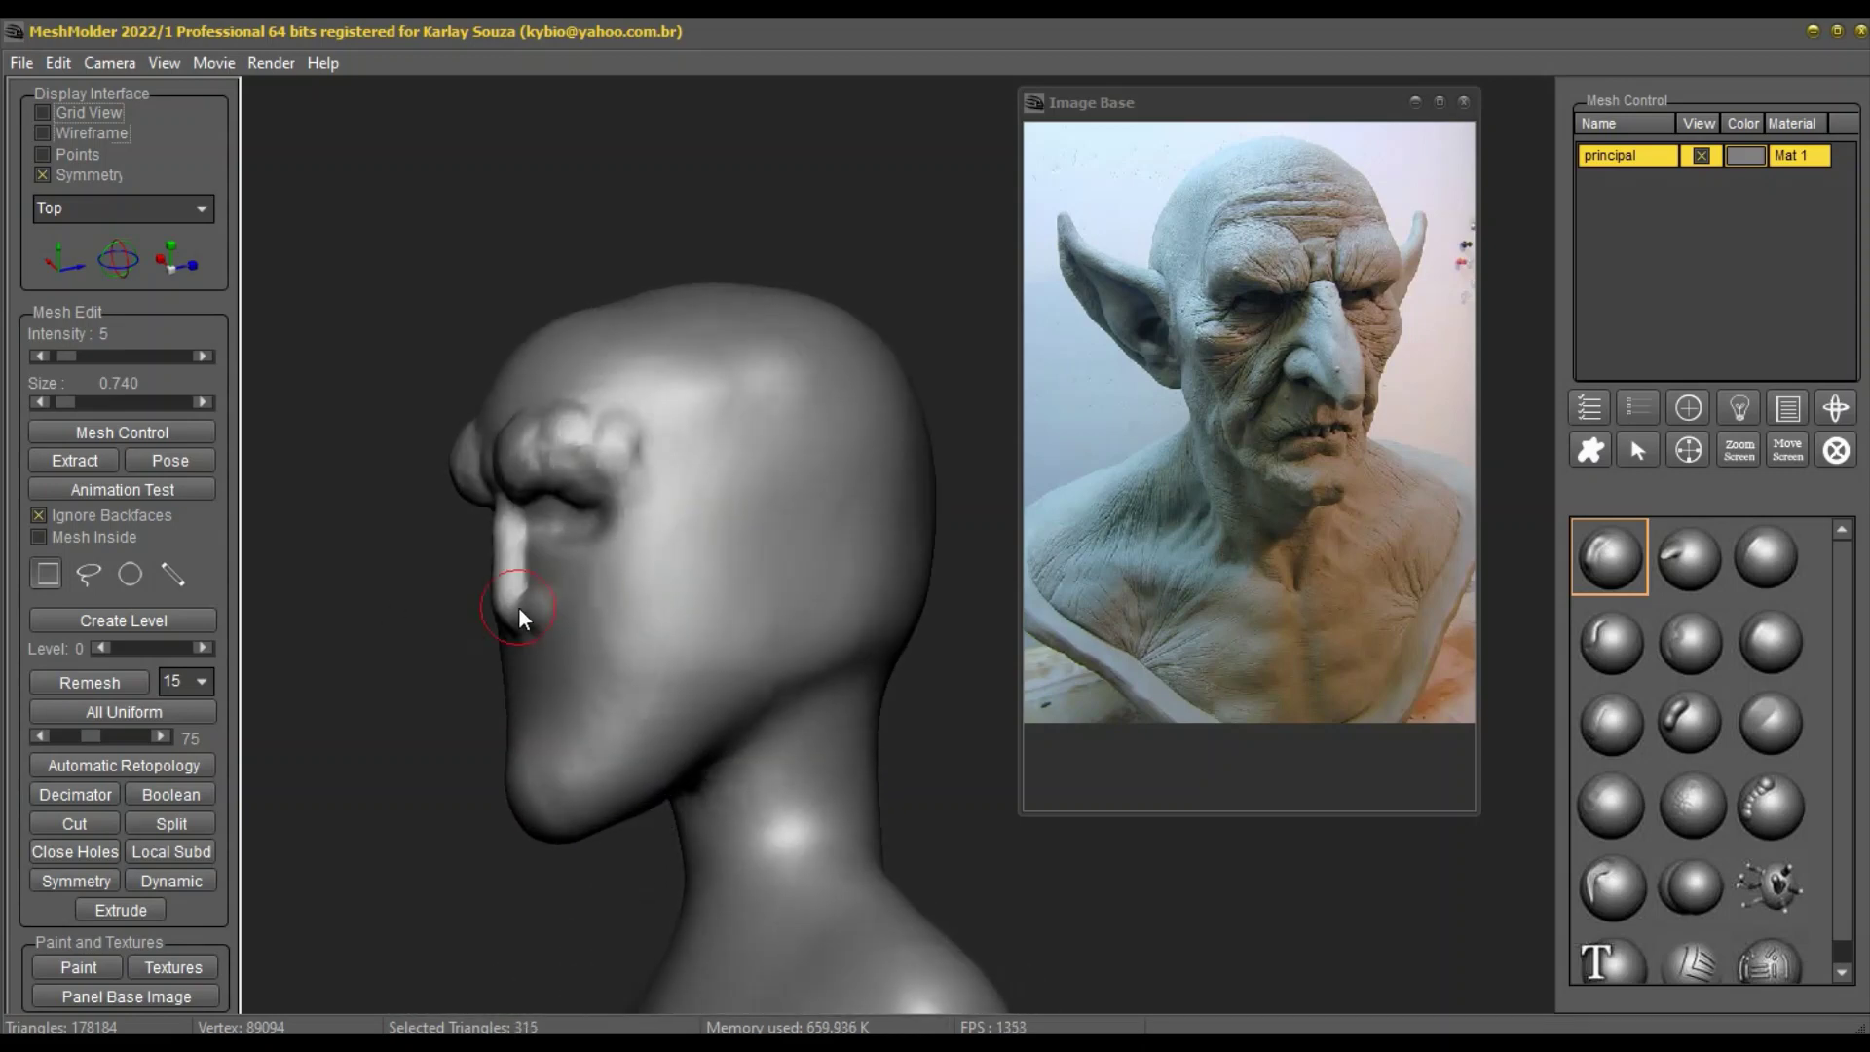
Step: Pull the nose forward in profile with the Move brush, starting at size 1.140
middle_drag(519, 606, 491, 594)
right_click(491, 595)
click(1688, 559)
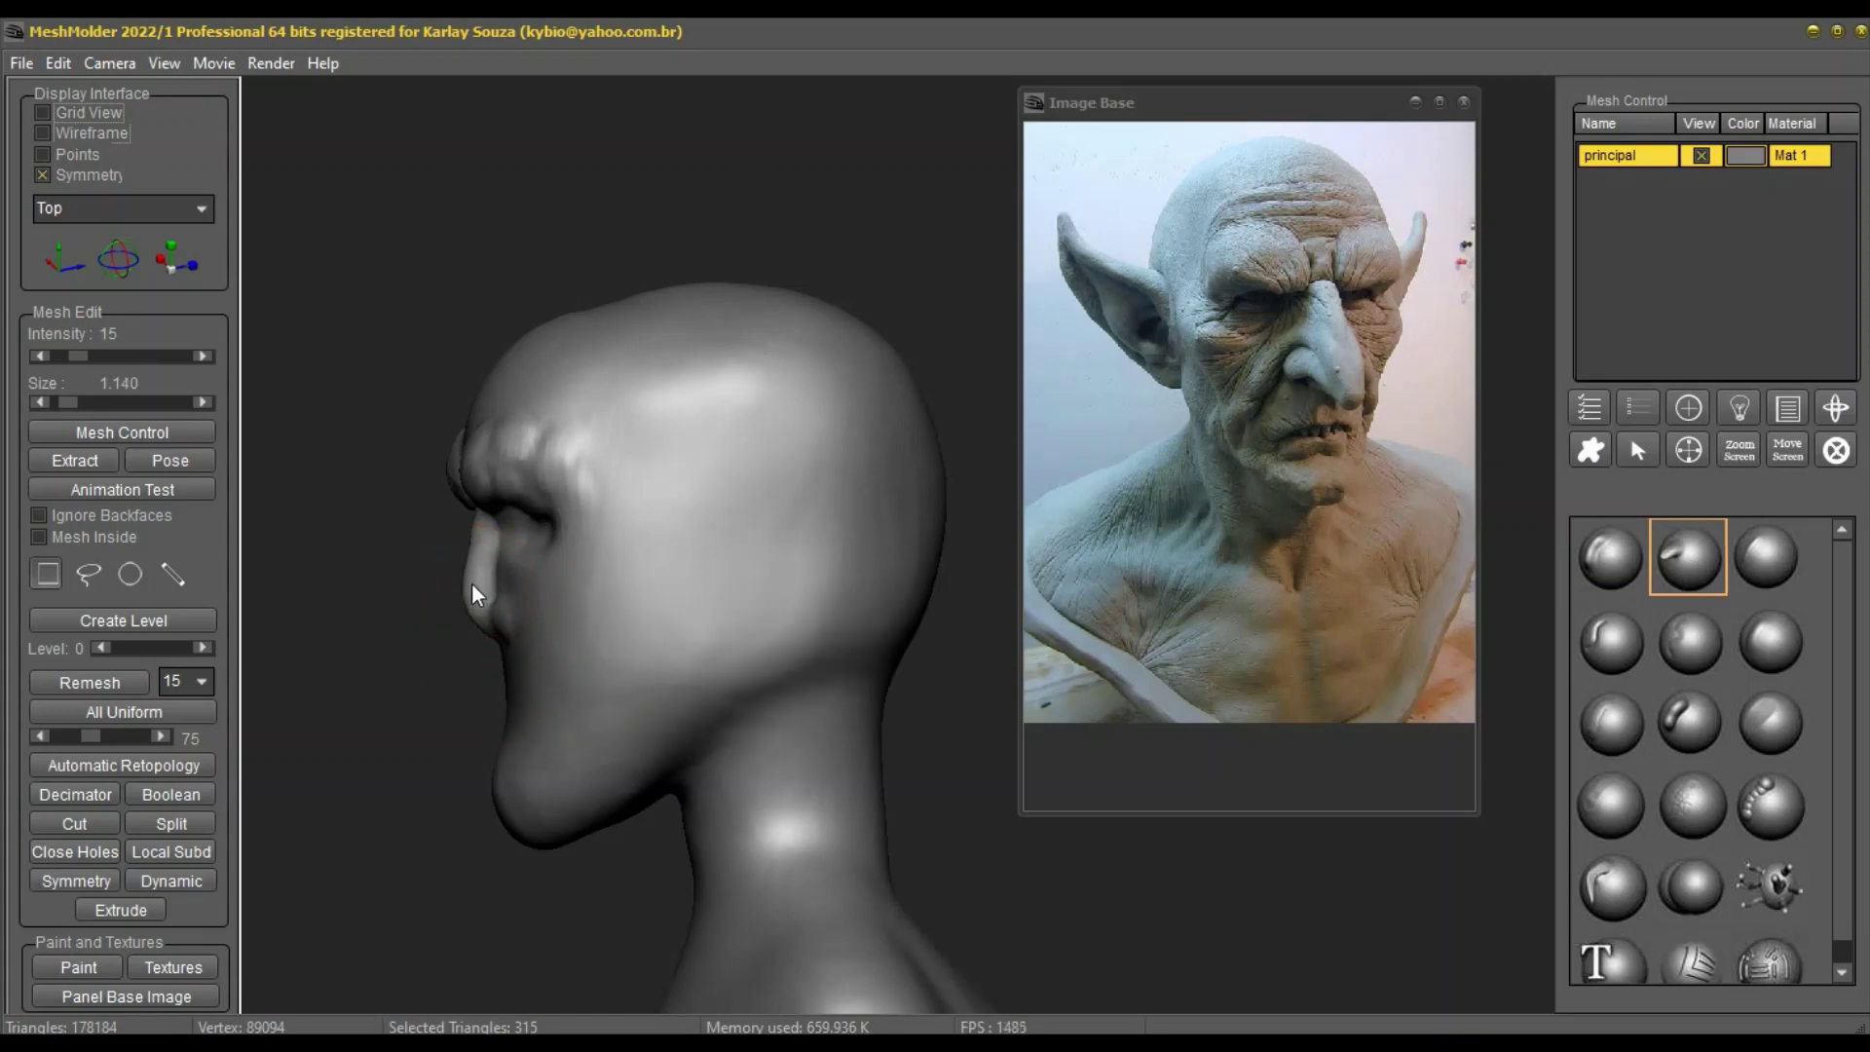
drag(474, 585, 453, 582)
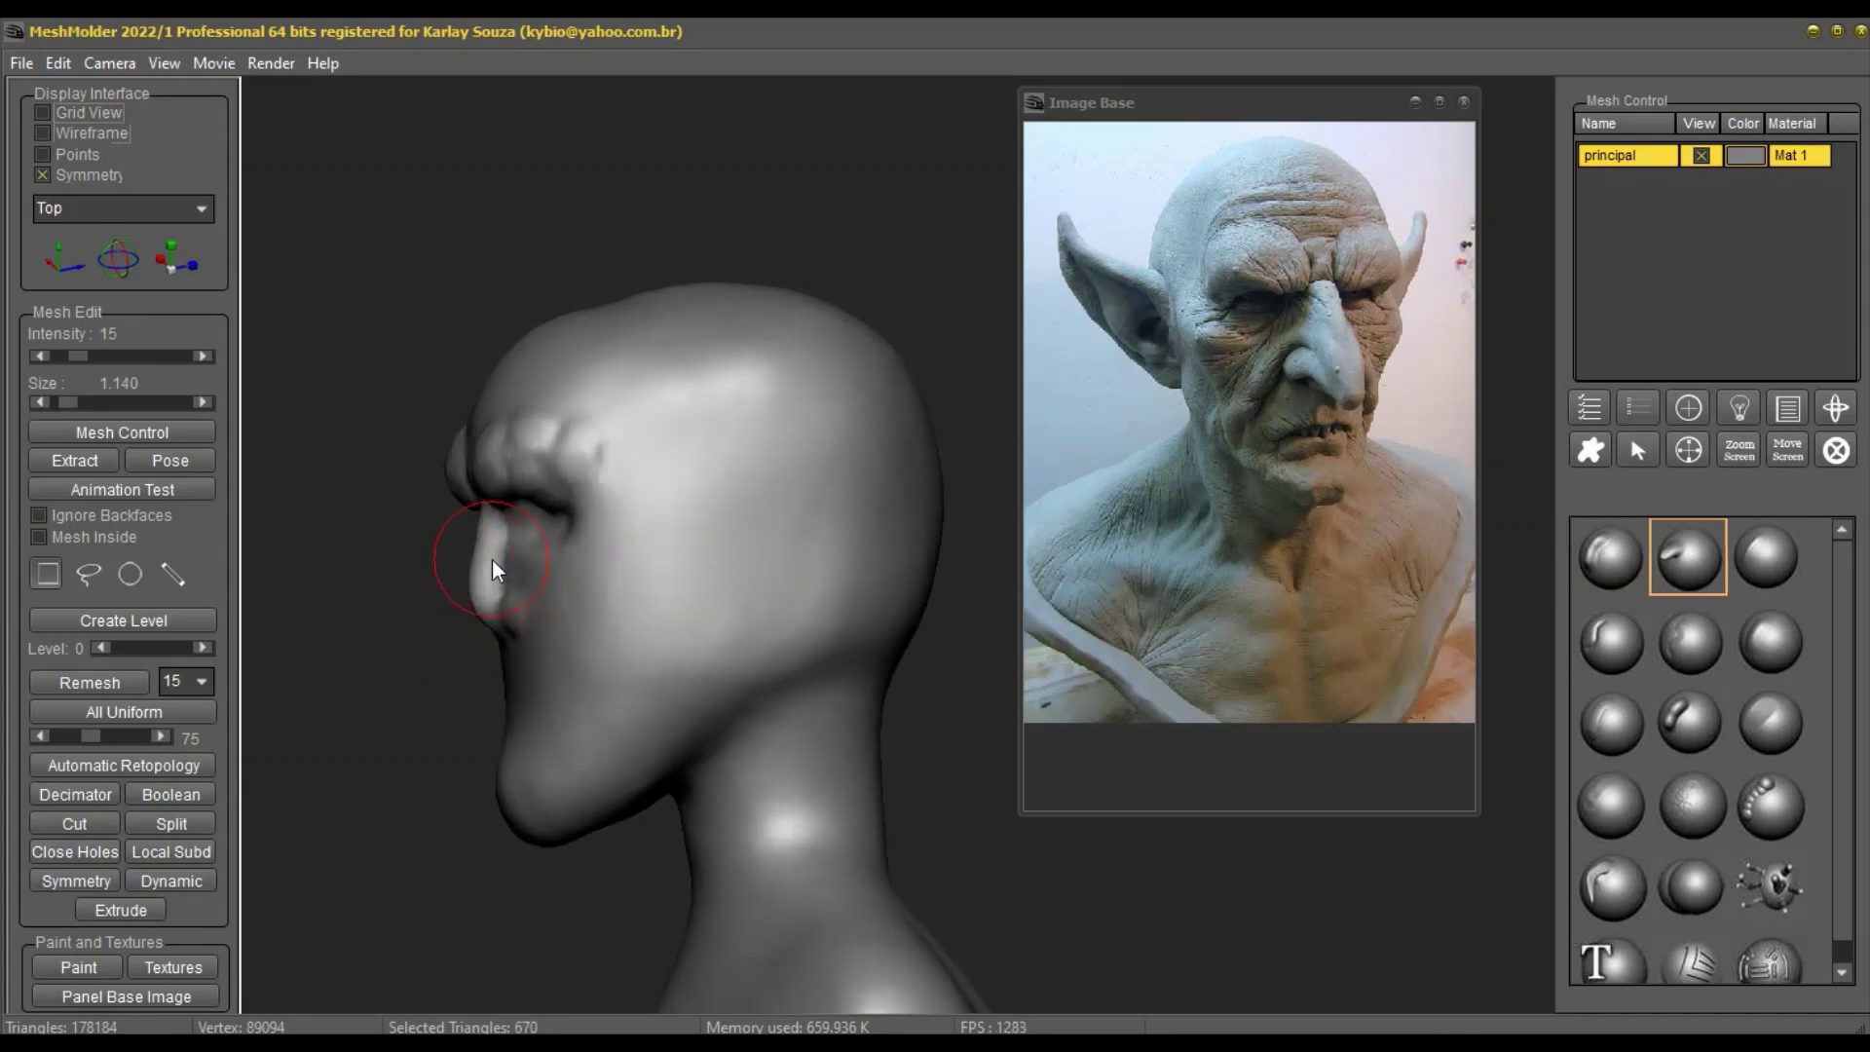
right_click(470, 596)
scroll(469, 585, down, 2)
drag(453, 605, 471, 559)
right_click(474, 580)
scroll(475, 577, up, 2)
Step: Widen the lower nose in front view with the Move brush at size 1.060, then reduce the brush size
mouse_move(472, 561)
middle_down()
mouse_move(547, 606)
mouse_move(633, 602)
middle_up()
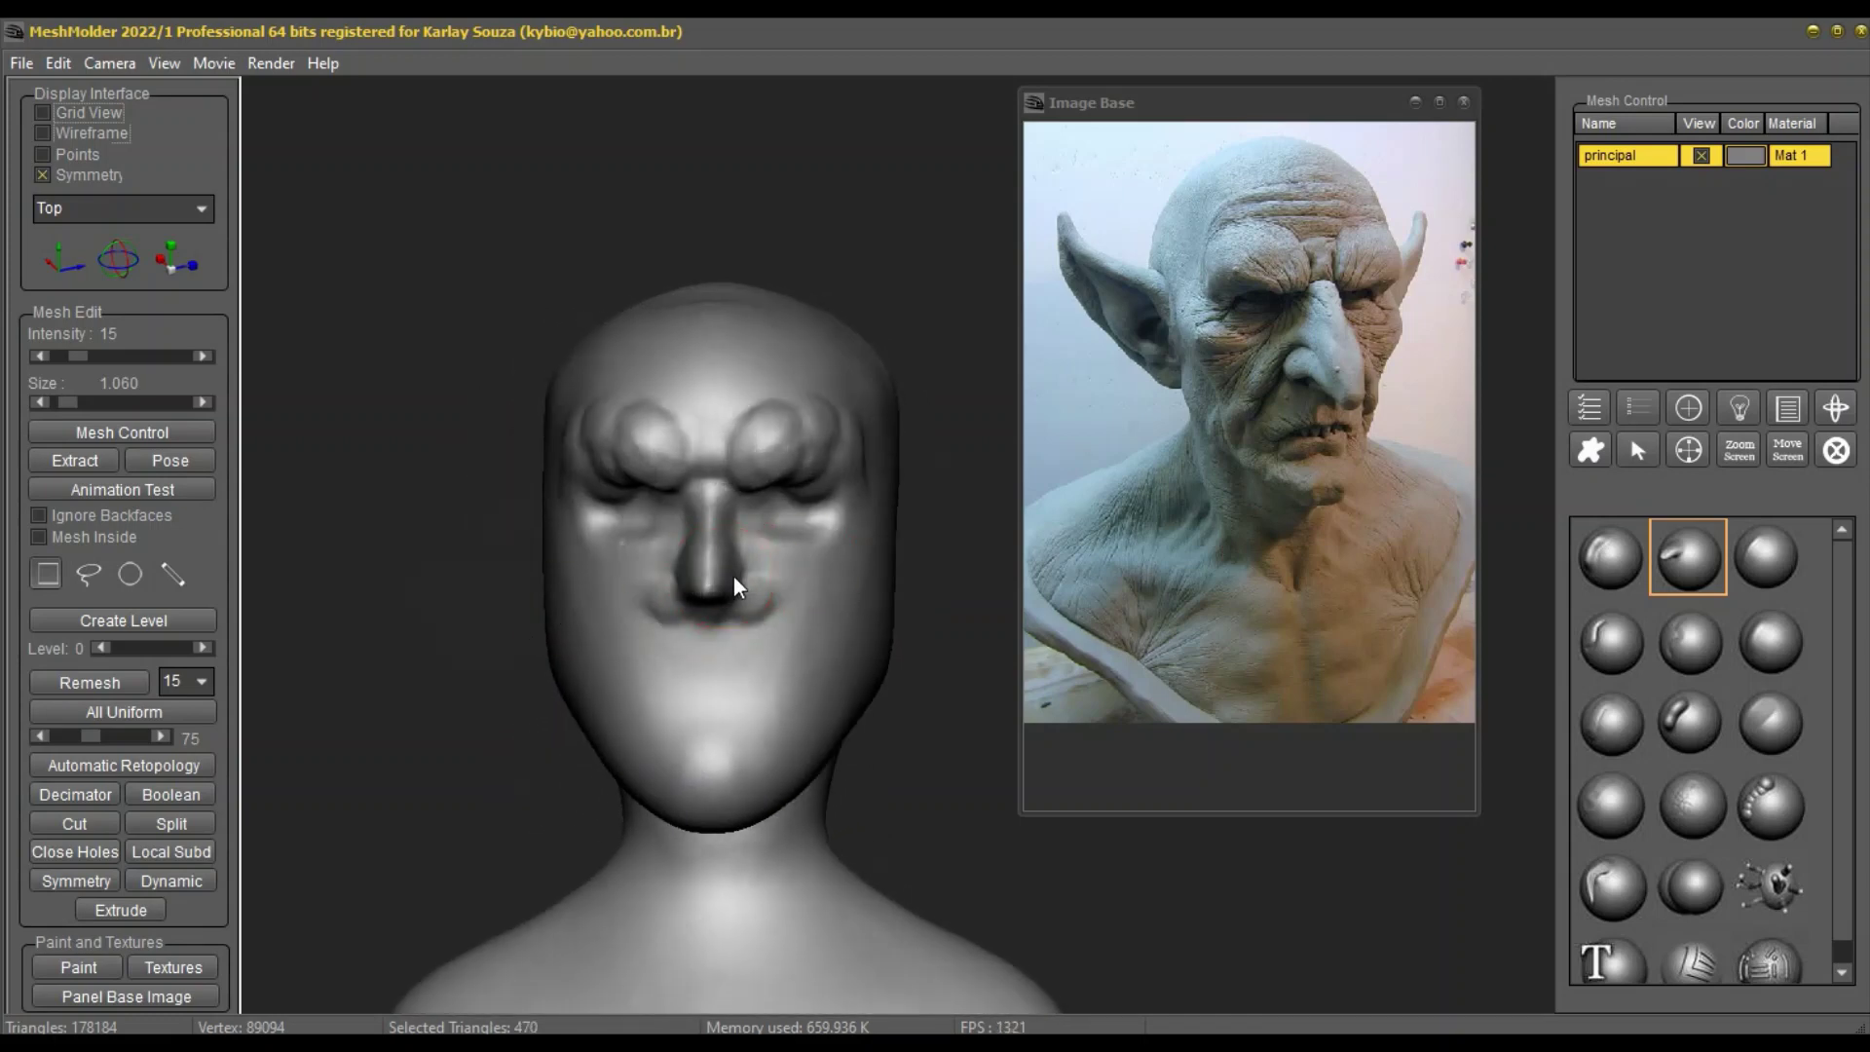
drag(733, 575, 722, 546)
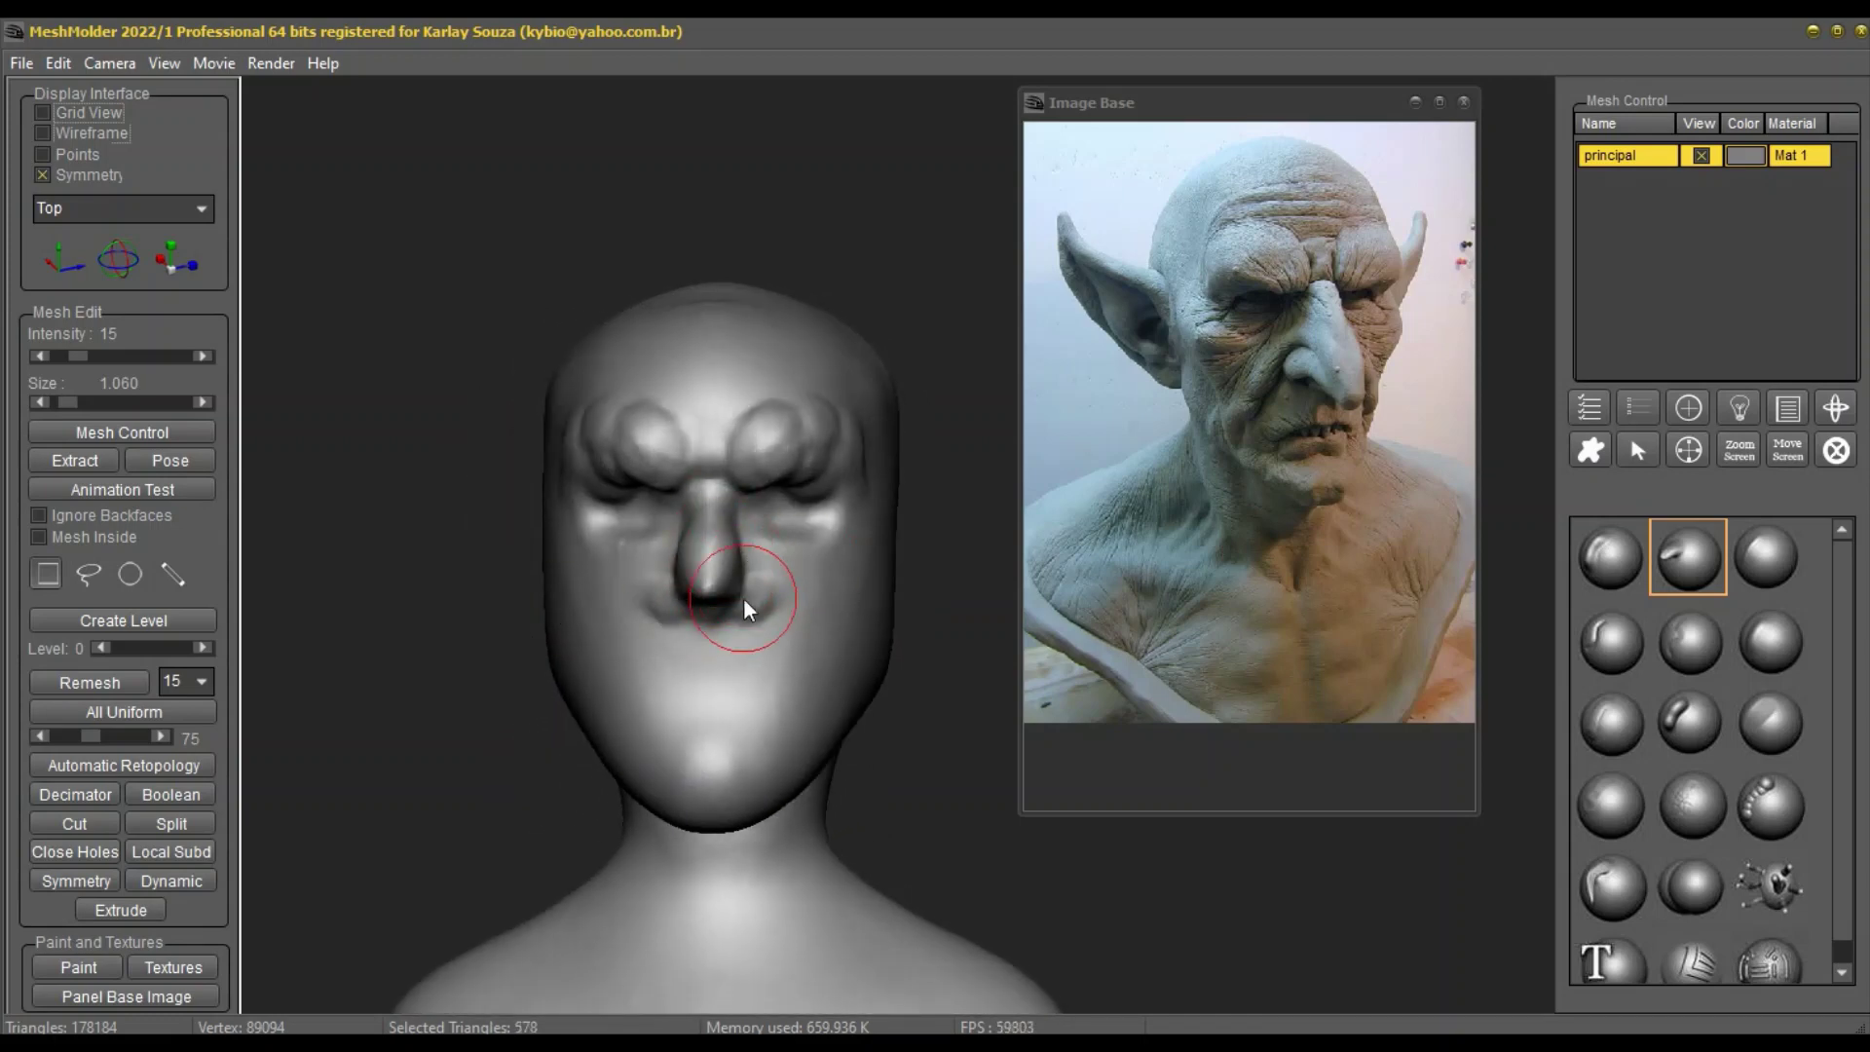
right_drag(744, 598, 693, 608)
right_click(612, 570)
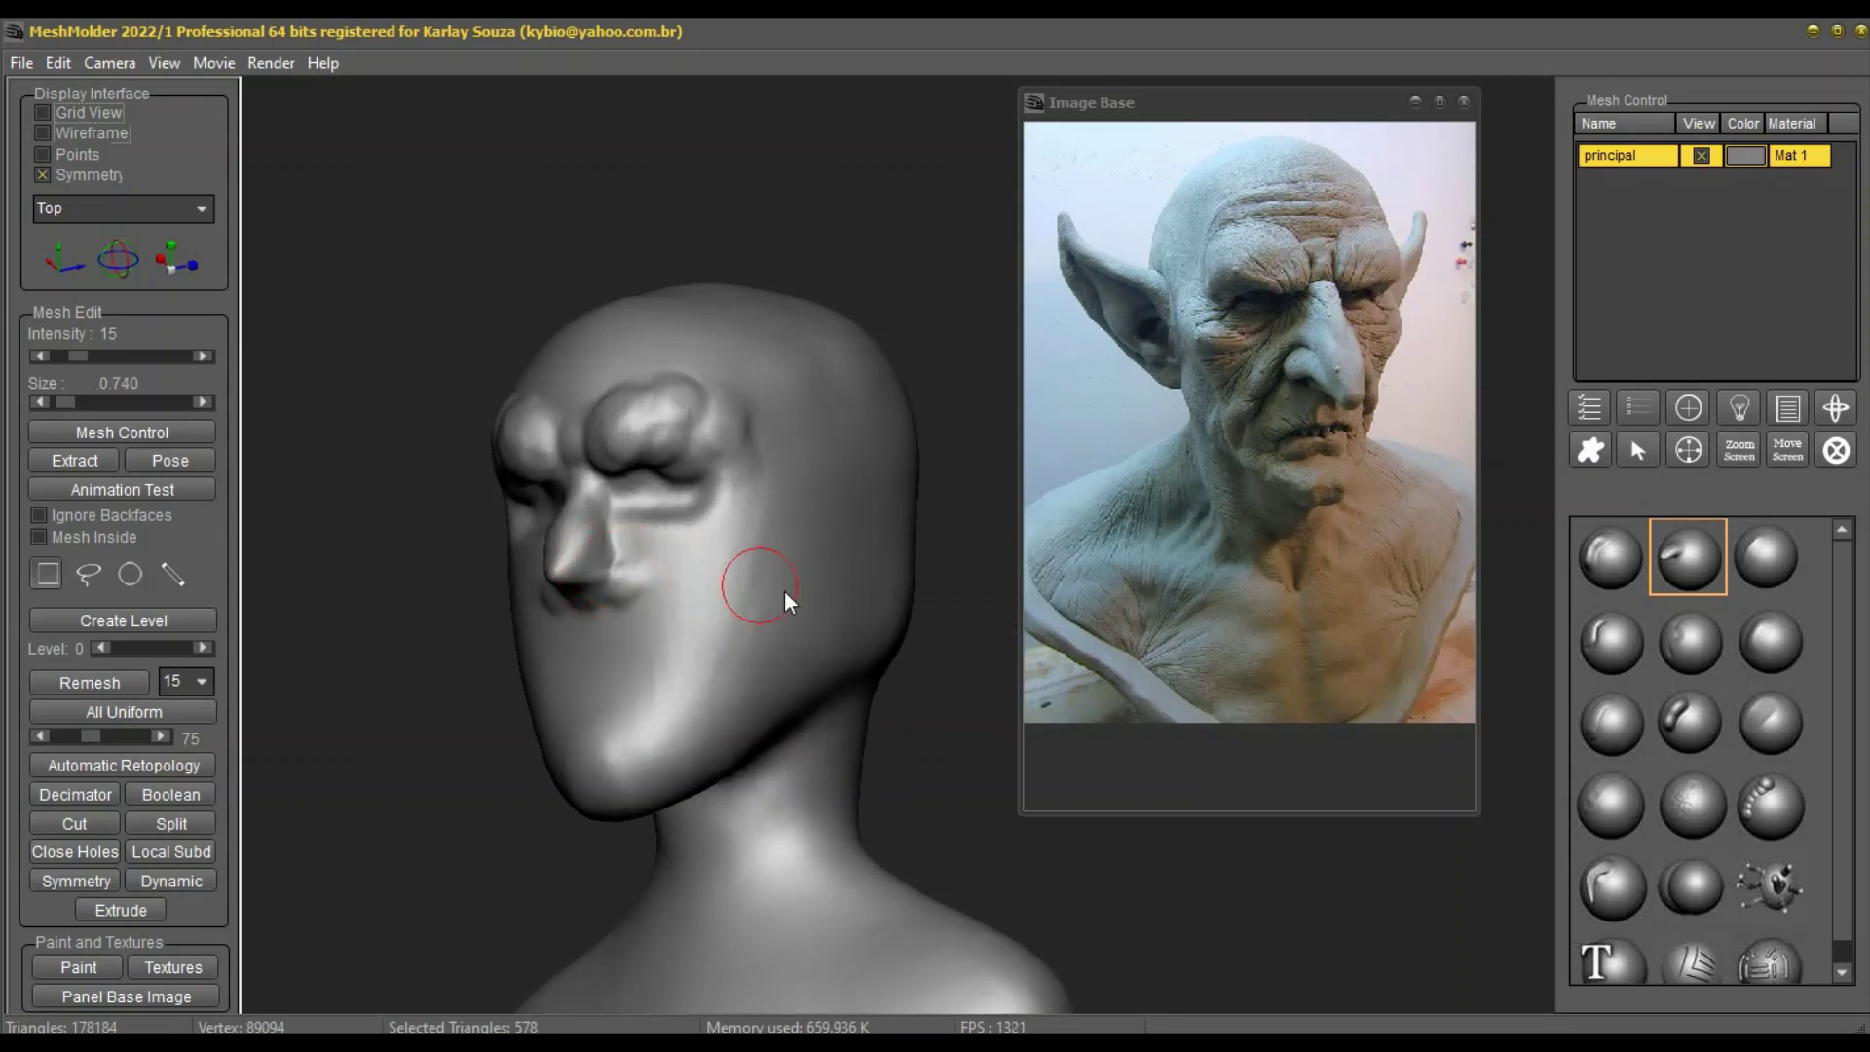
Step: Refine the nostril wings from a three-quarter view with the standard brush at intensity 2 and size 0.740
click(1609, 556)
click(41, 357)
click(41, 356)
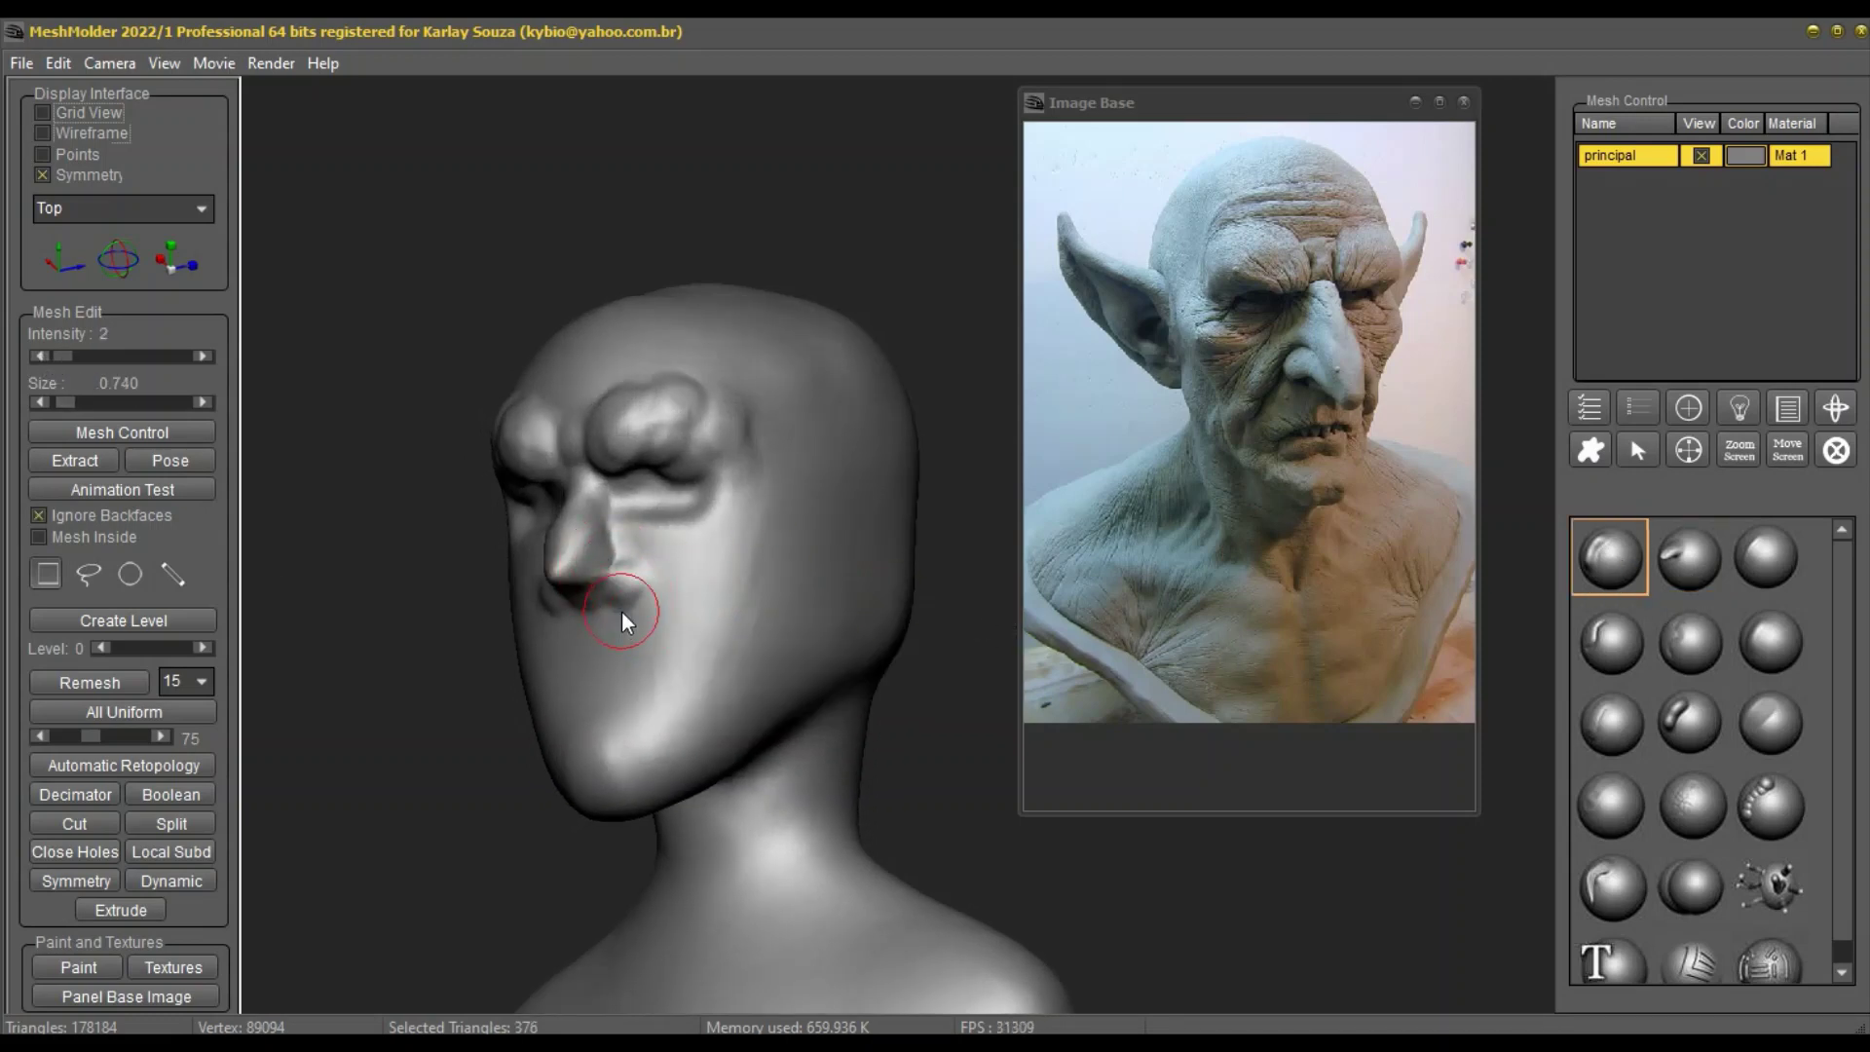
right_drag(634, 621, 574, 585)
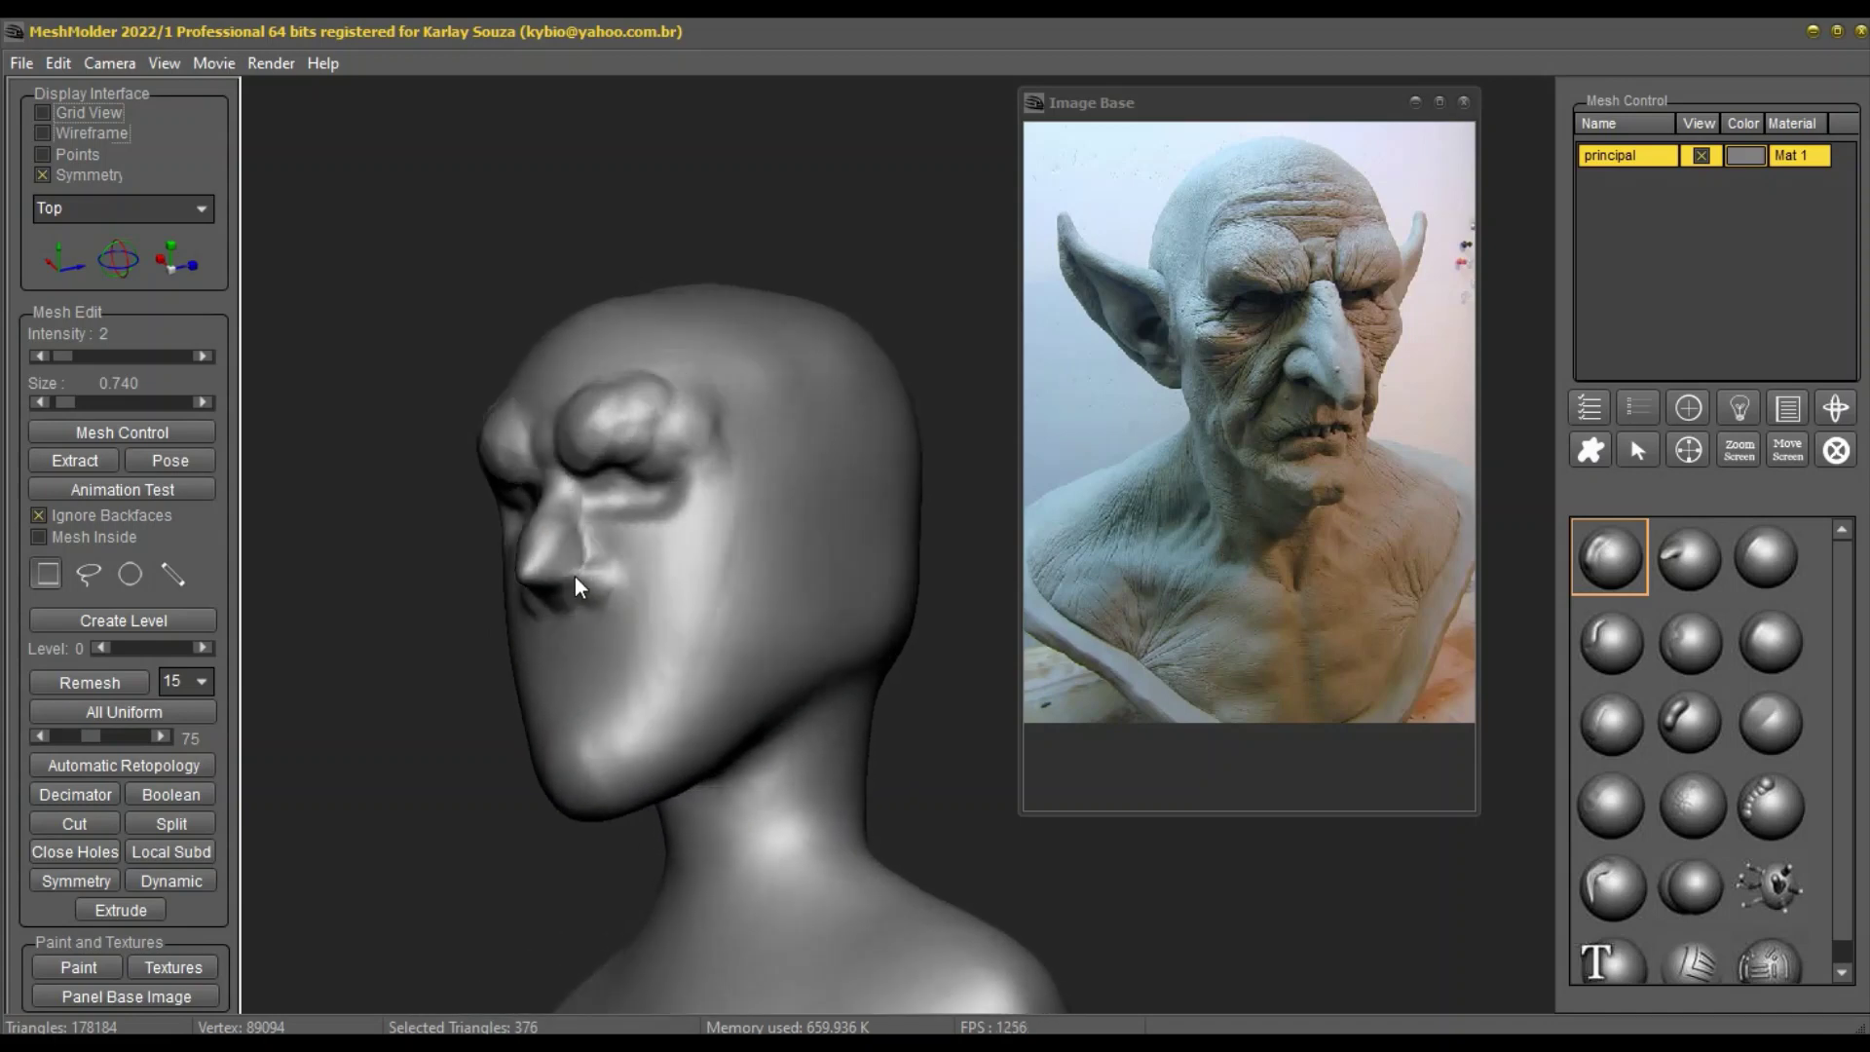
right_click(628, 576)
Step: Sculpt the folds running from the nose past the mouth at intensity 6 and size 0.580
click(138, 358)
click(141, 358)
click(140, 358)
right_drag(669, 657, 737, 688)
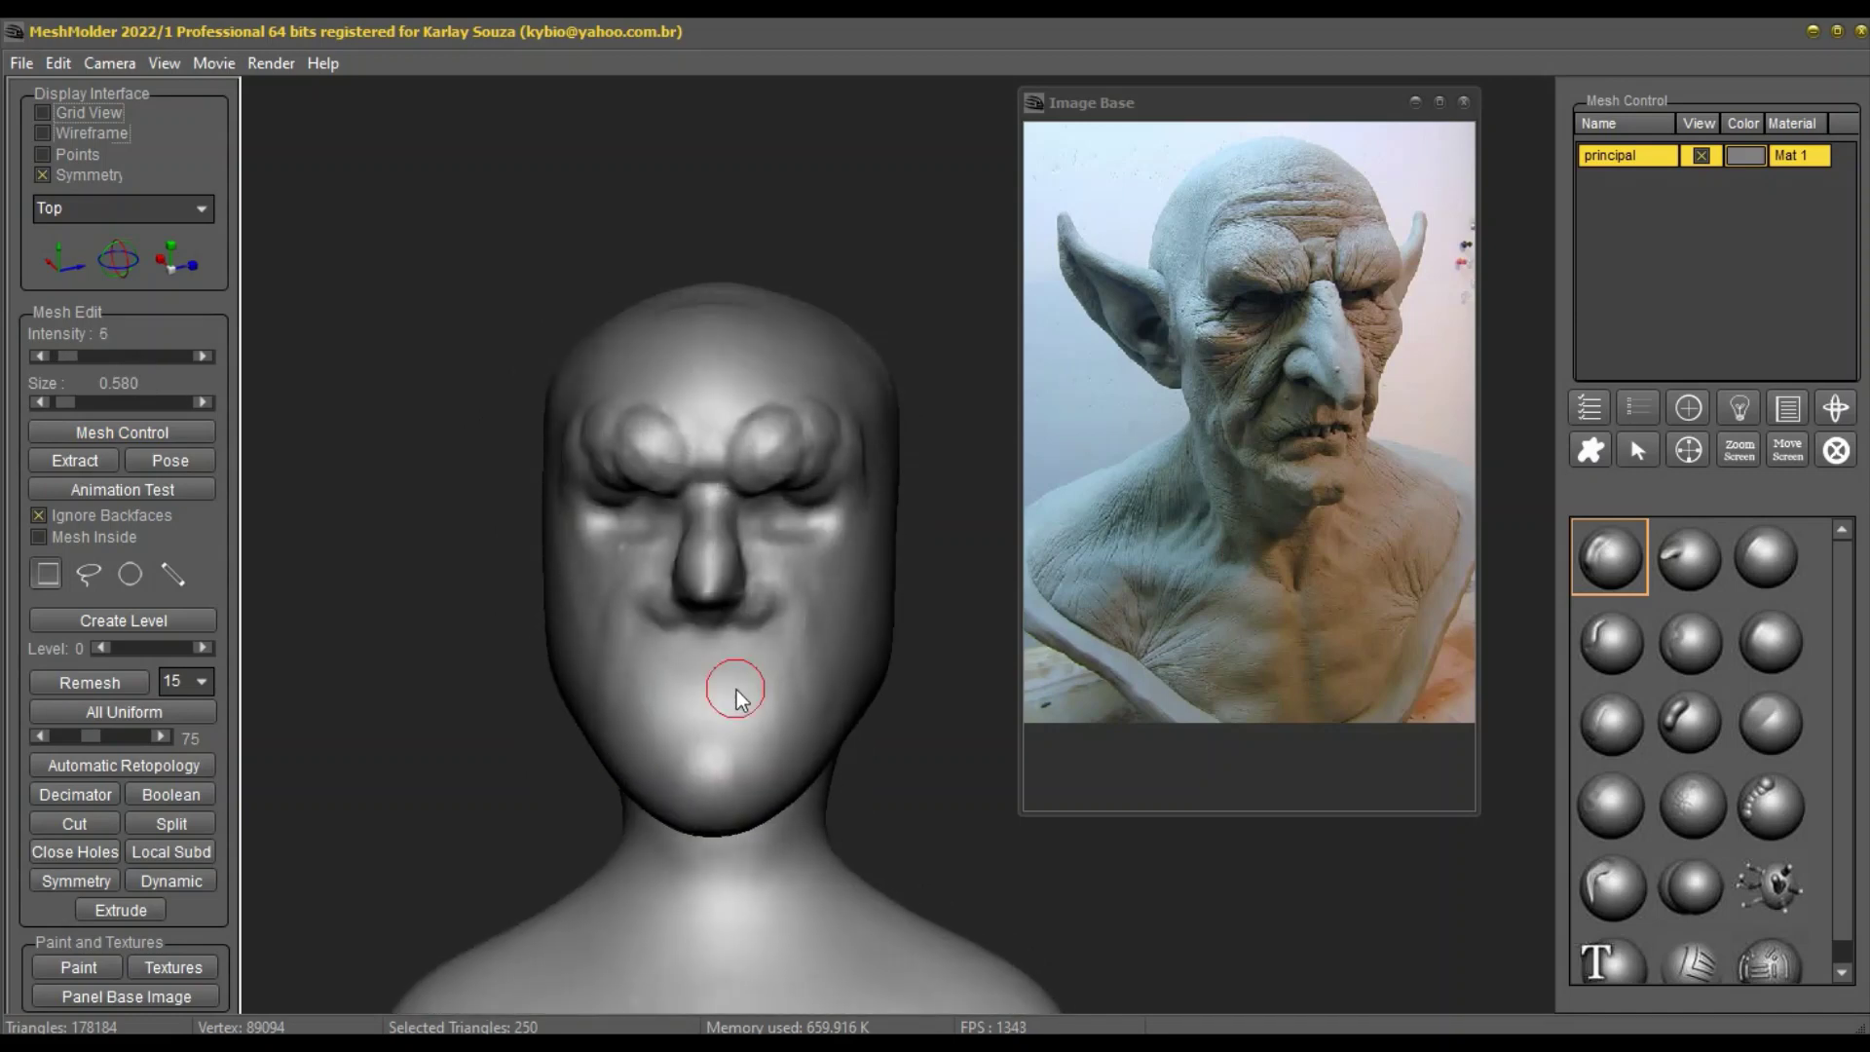
Step: Carve a downturned mouth line below the nose with the groove brush at size 0.420 and intensity 15
click(1613, 644)
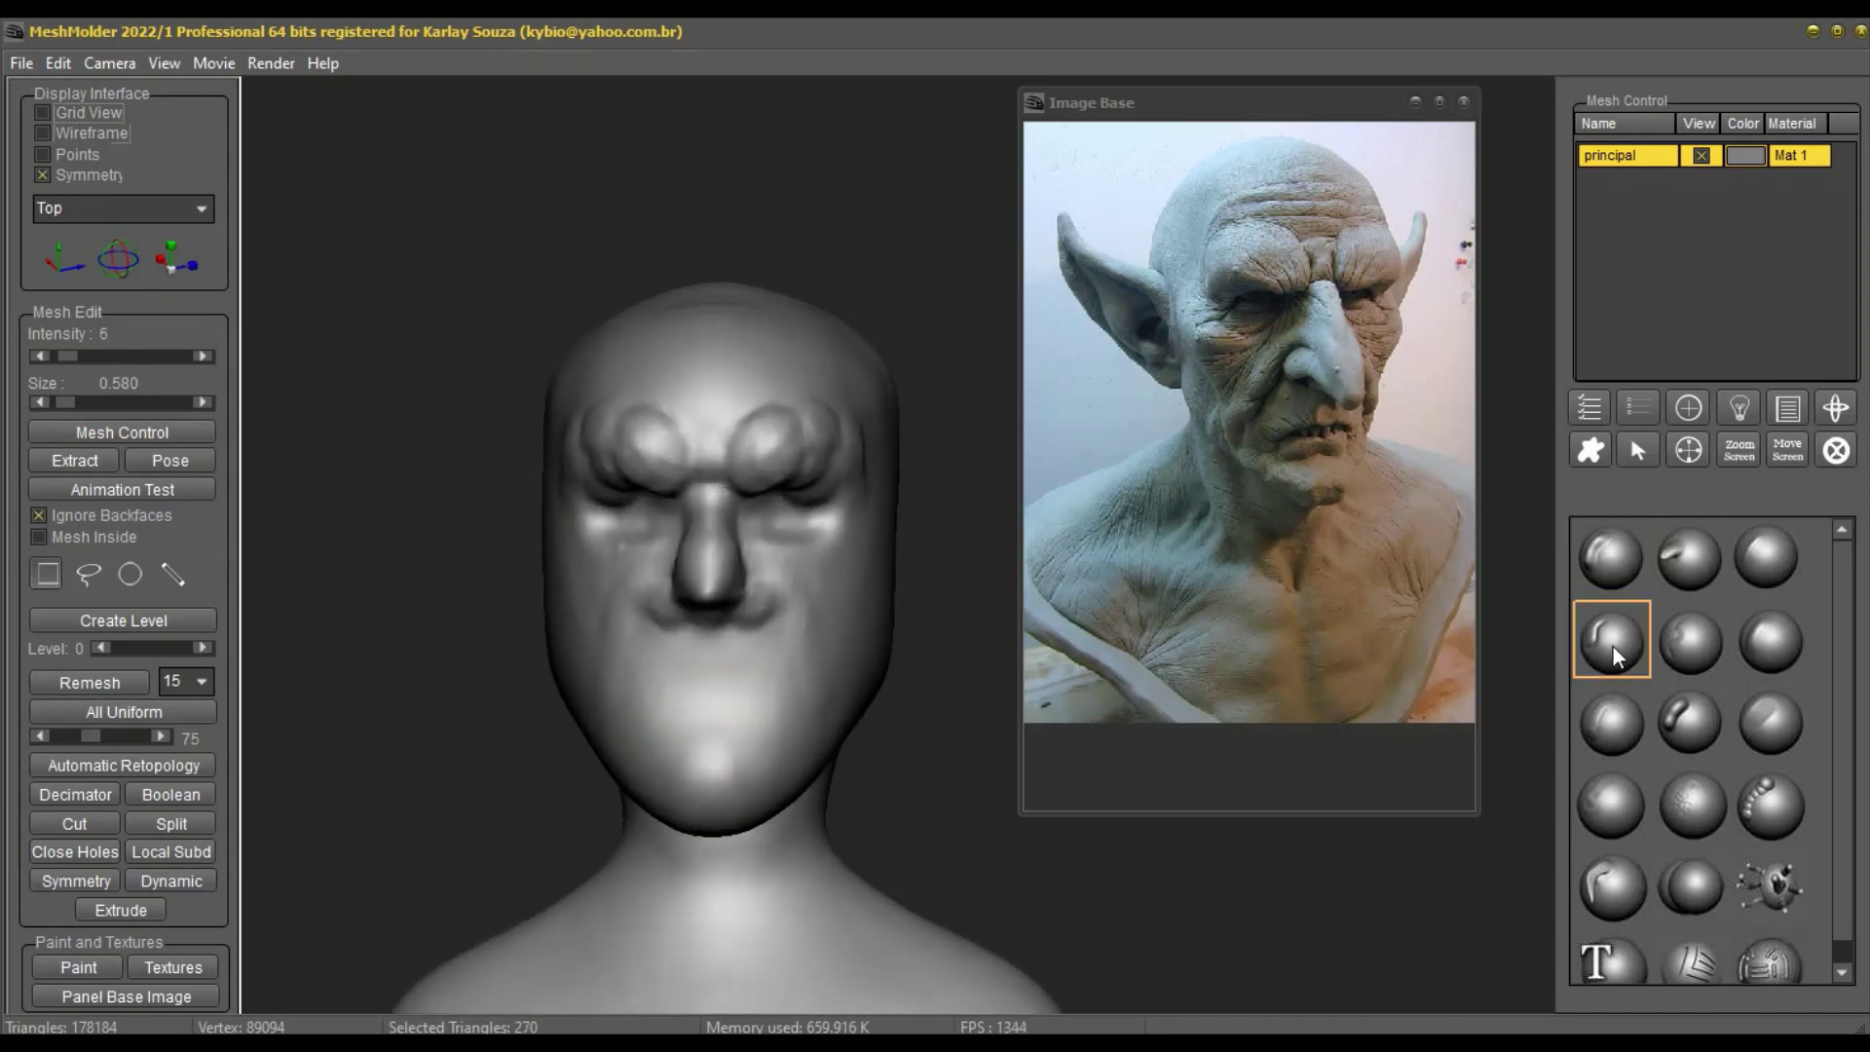
scroll(670, 692, down, 2)
drag(655, 709, 762, 702)
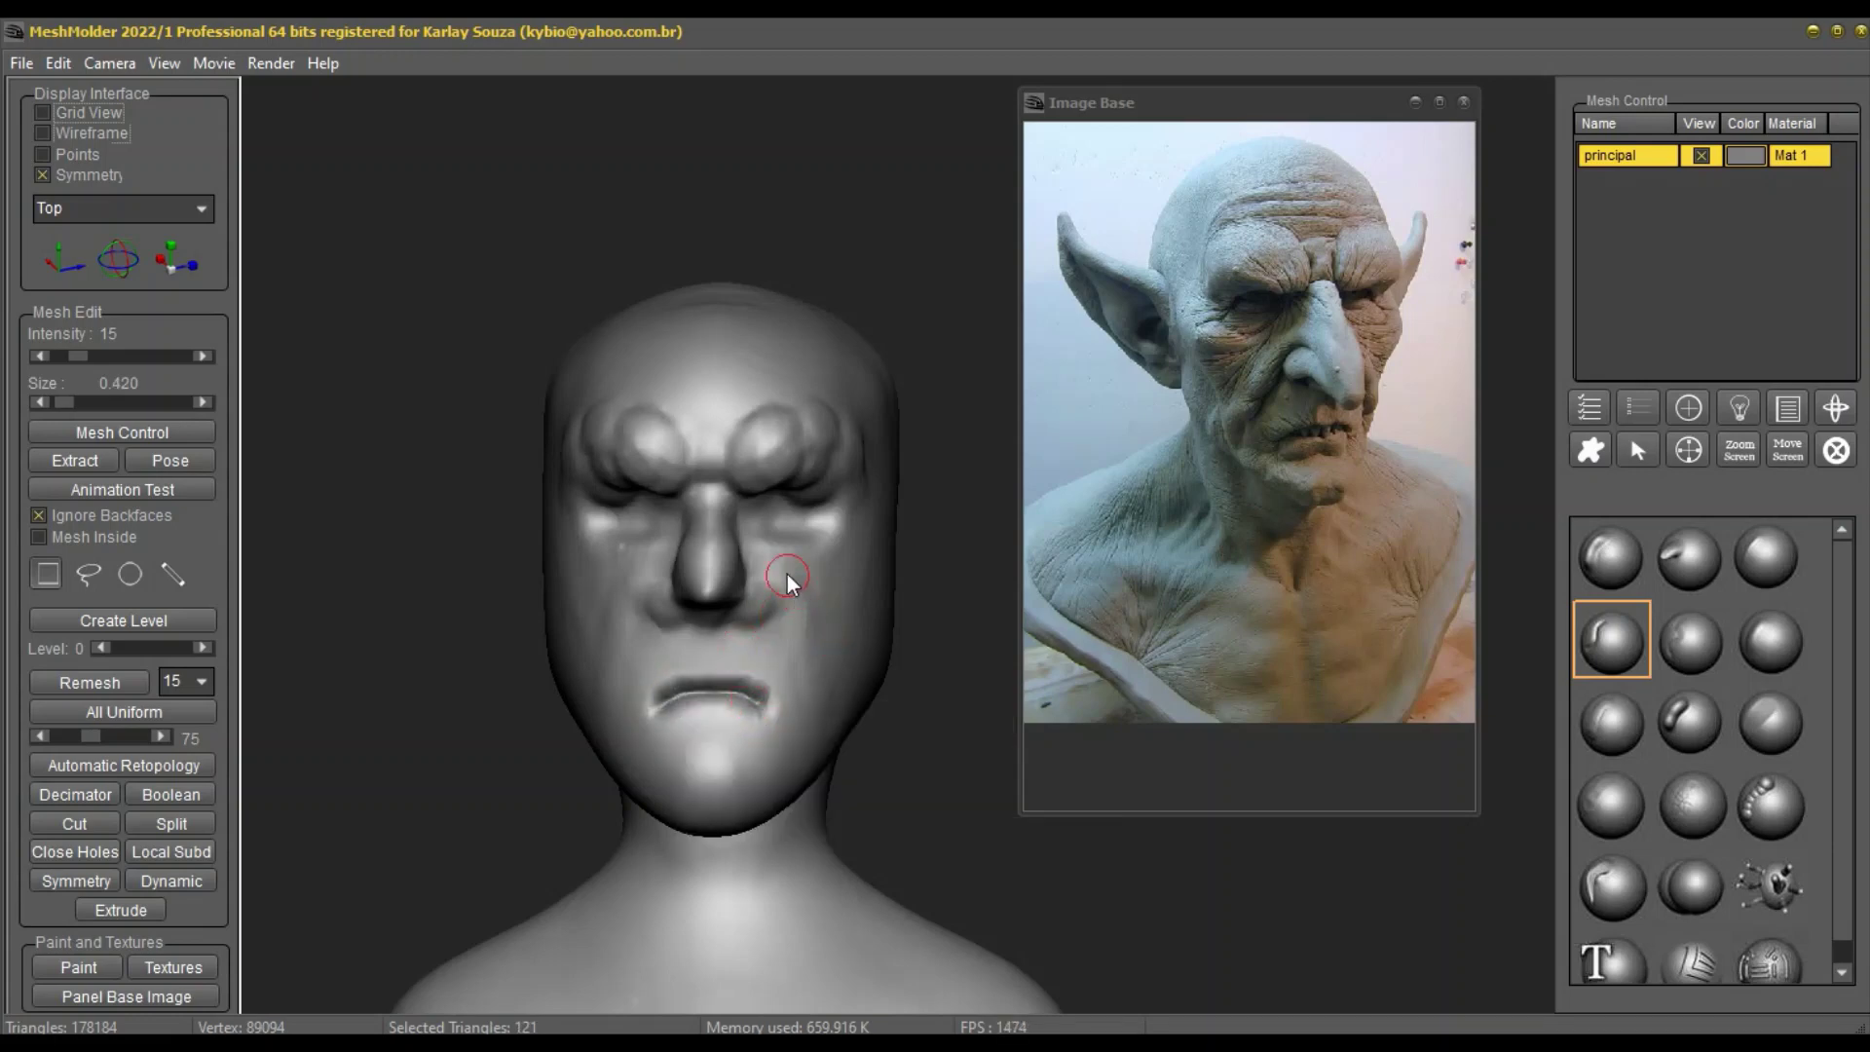
Step: Refine and smooth the nostril and cheek area with the standard brush at intensity 6 and size 0.580
scroll(779, 584, up, 3)
middle_drag(729, 604, 619, 627)
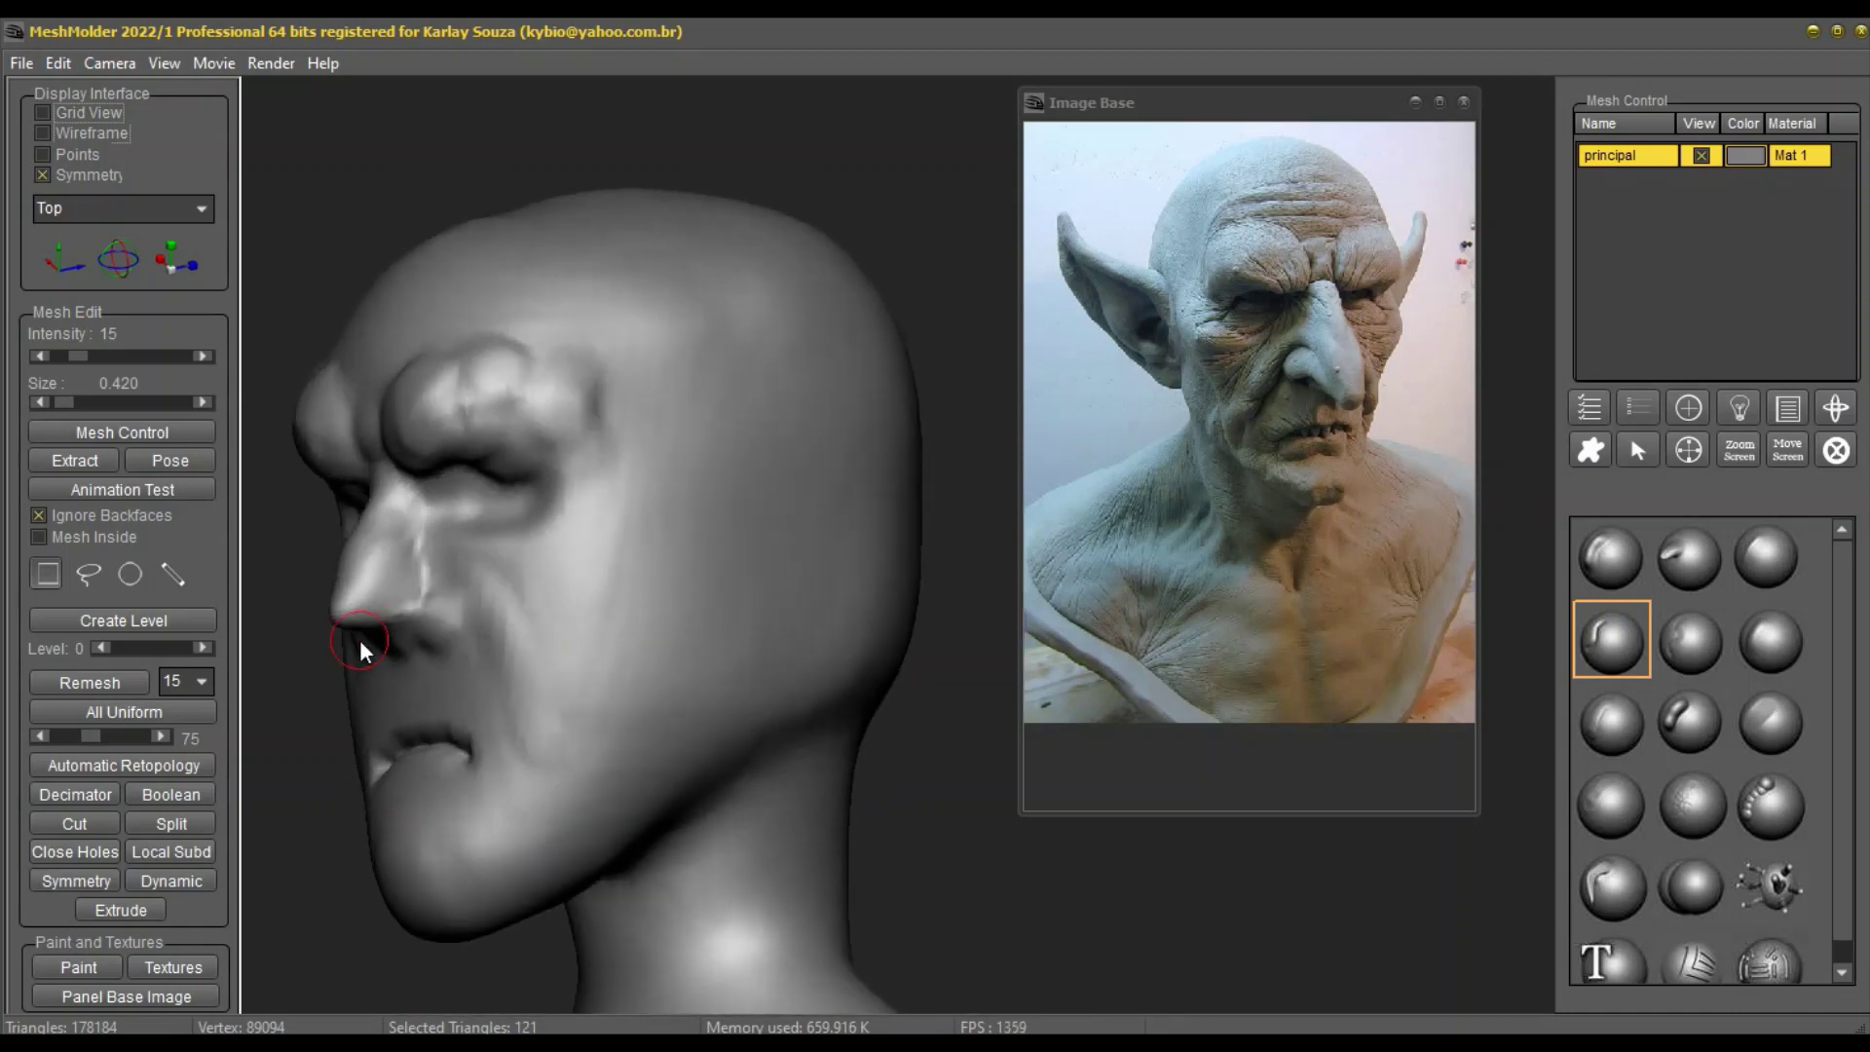
right_click(425, 616)
click(1613, 561)
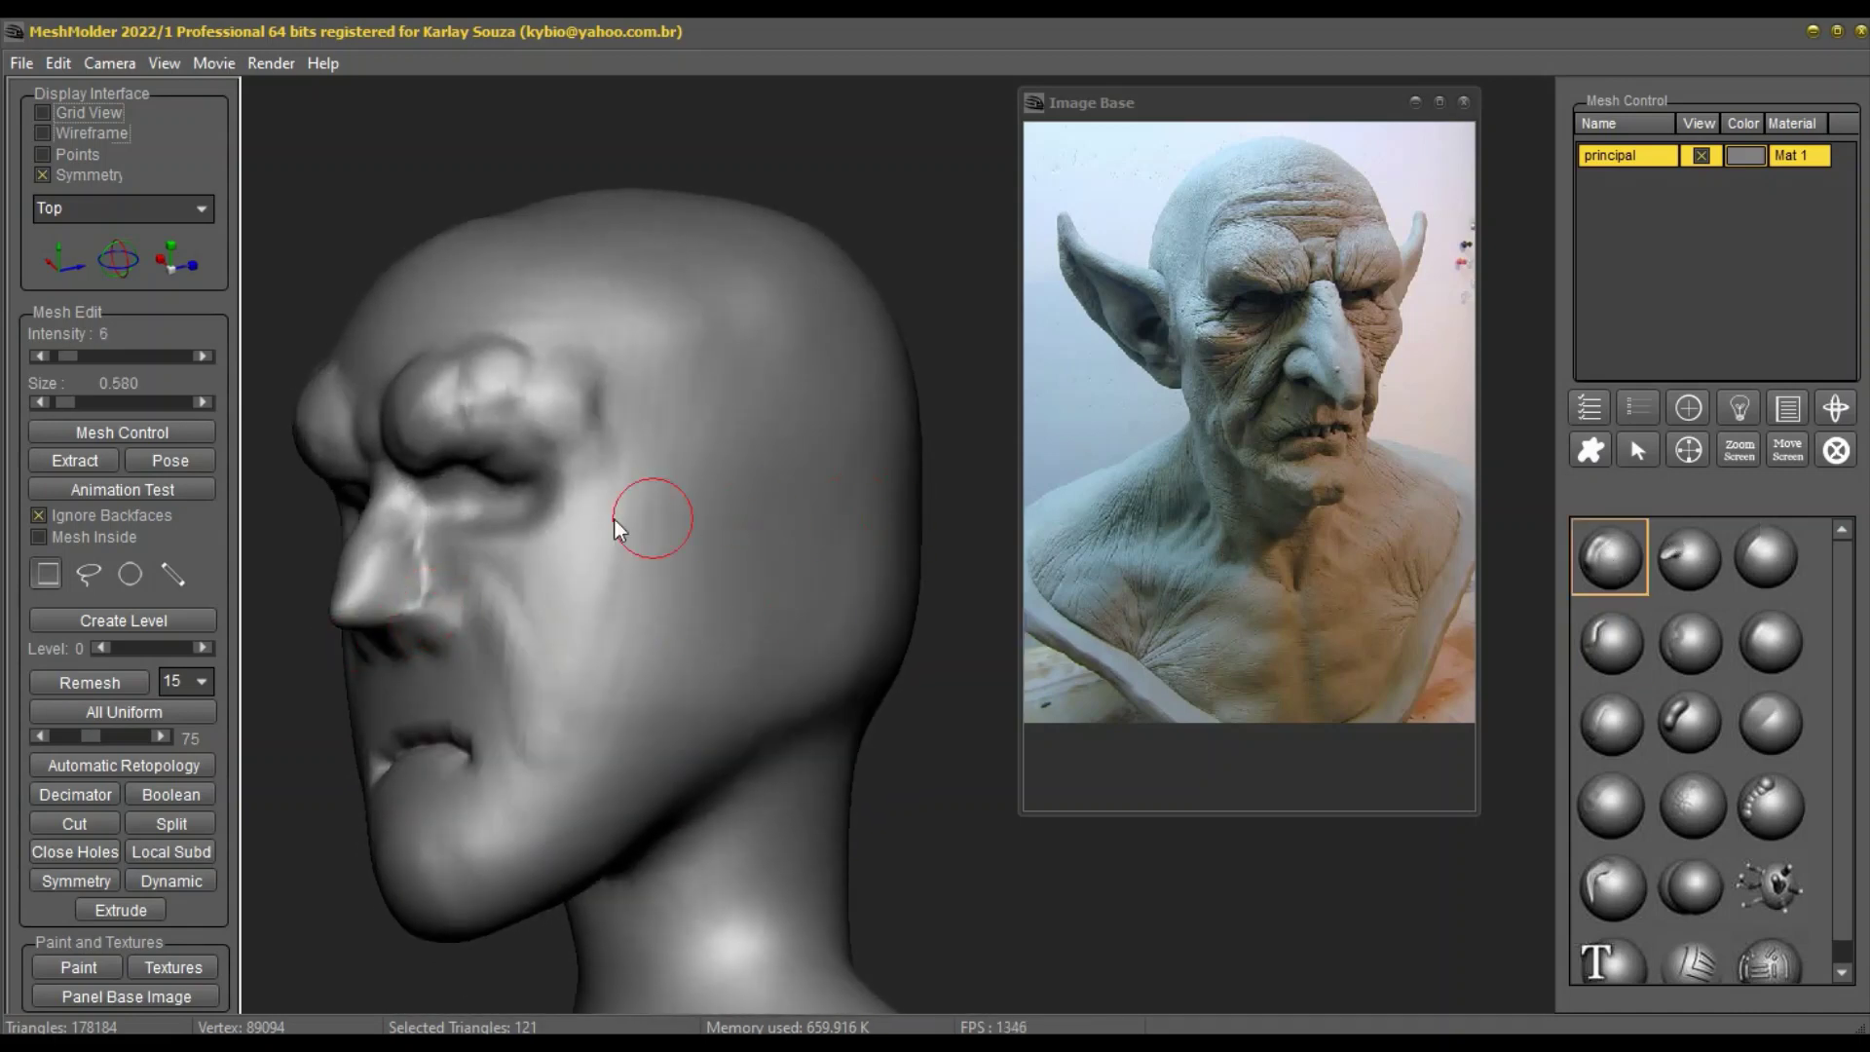
key(shift)
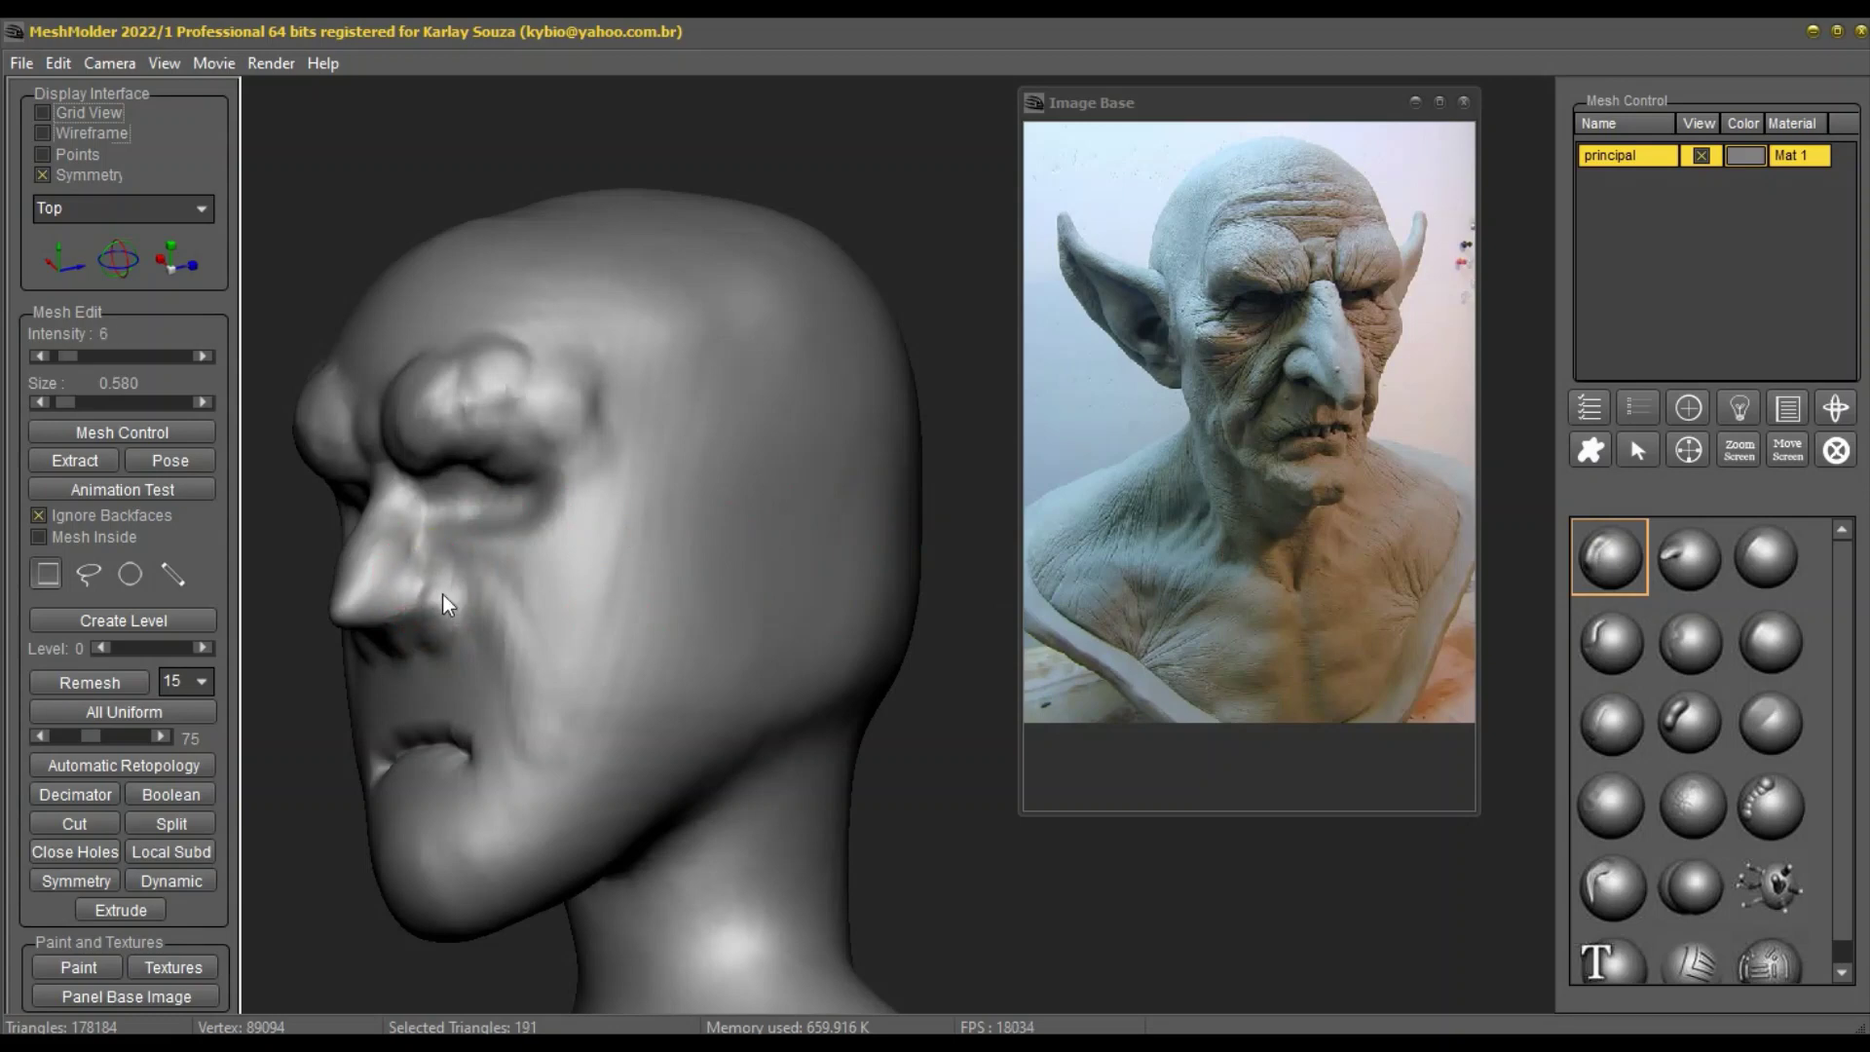
middle_drag(405, 615, 541, 643)
middle_drag(541, 643, 485, 641)
Step: Pull the nose into a longer, drooping hook in profile with the Move brush at size 1.220
right_click(424, 624)
scroll(425, 623, up, 3)
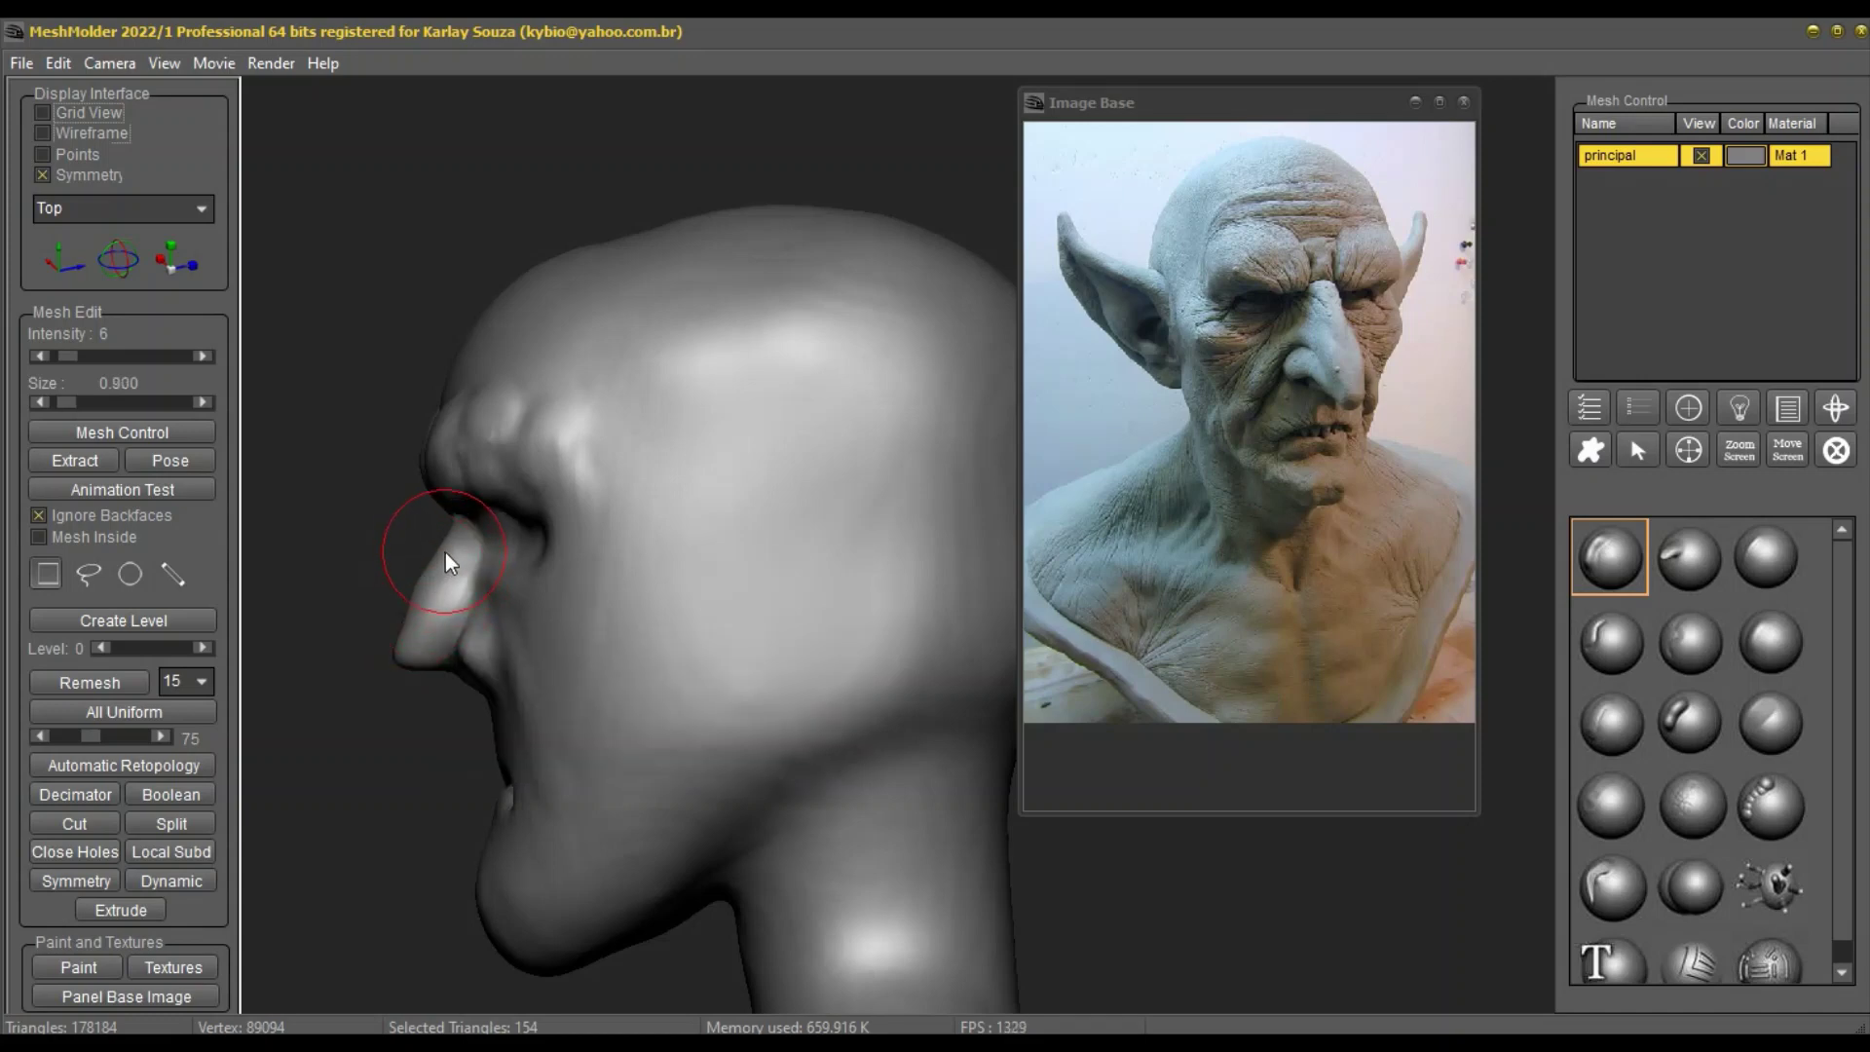
click(1679, 565)
mouse_move(445, 541)
mouse_down()
mouse_move(382, 680)
mouse_move(386, 626)
mouse_up()
right_click(403, 599)
click(401, 640)
drag(429, 566, 422, 564)
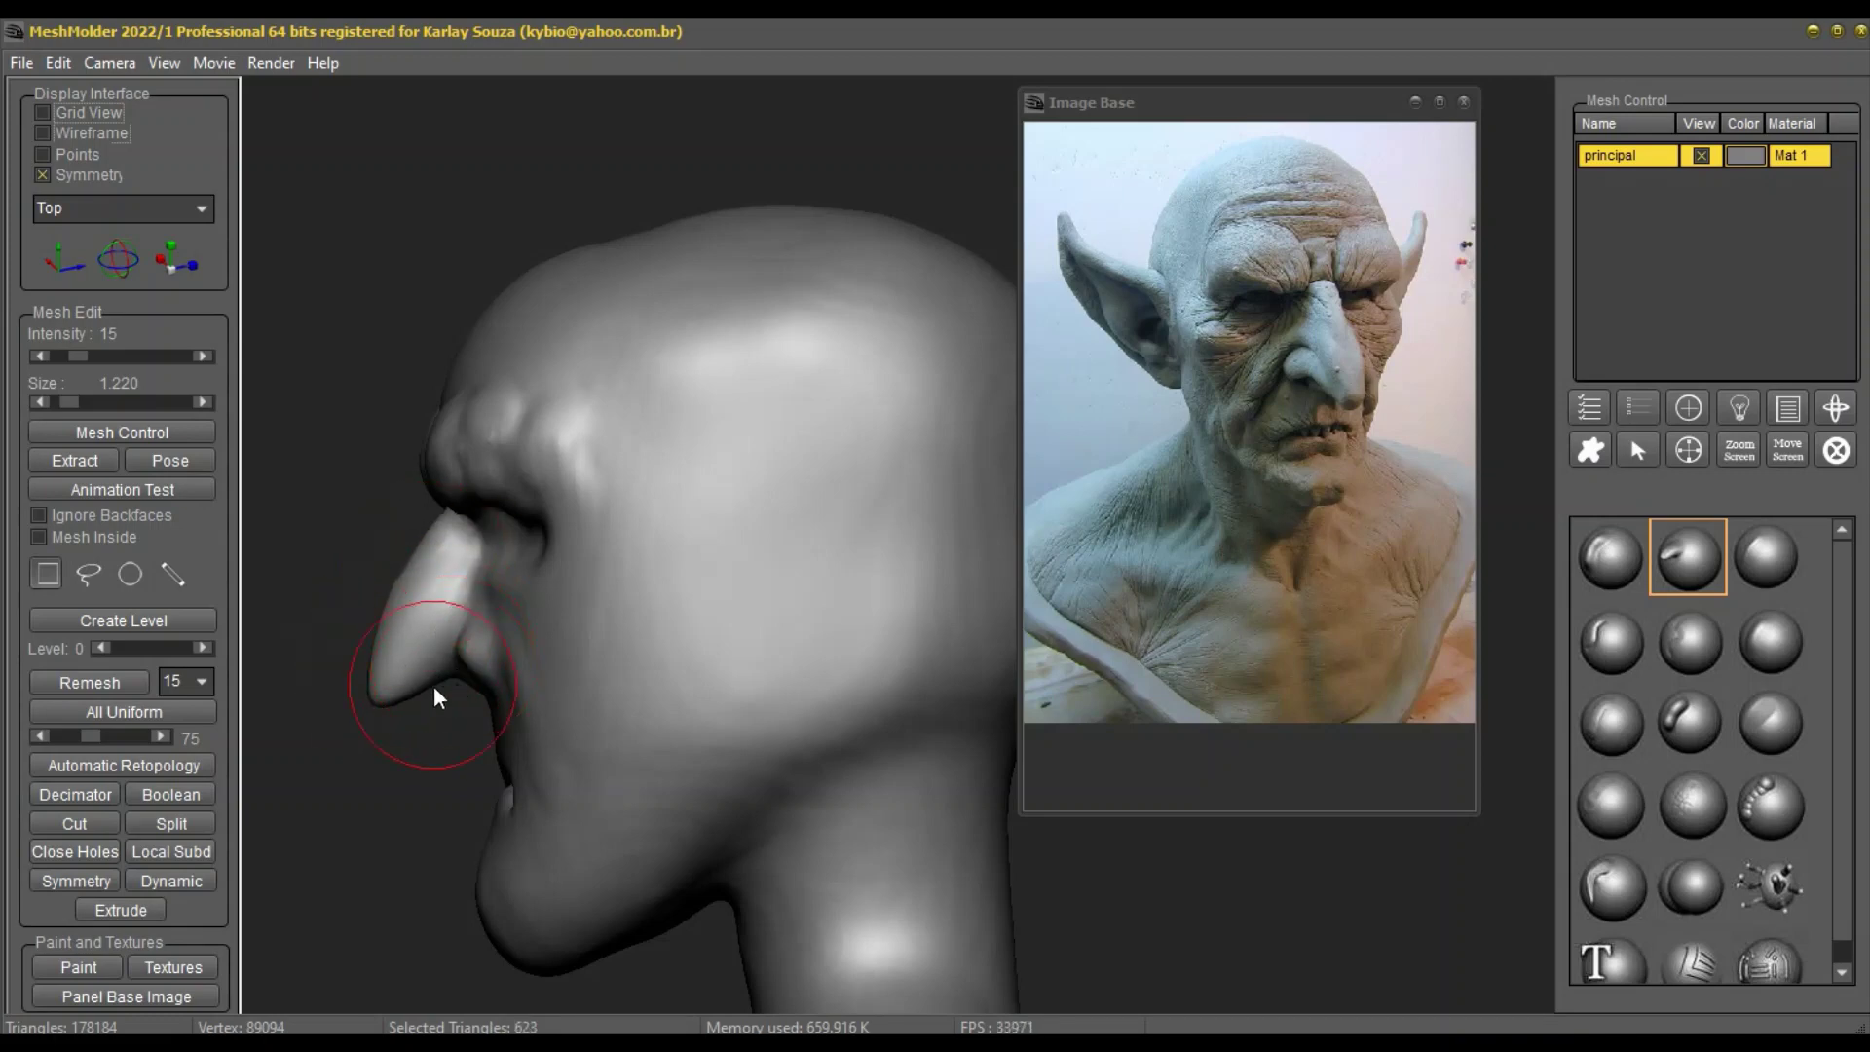
Step: Adjust the nose tip and nostrils with the Move brush from front and side angles, reducing the brush size
middle_drag(457, 690, 692, 709)
right_drag(693, 709, 707, 719)
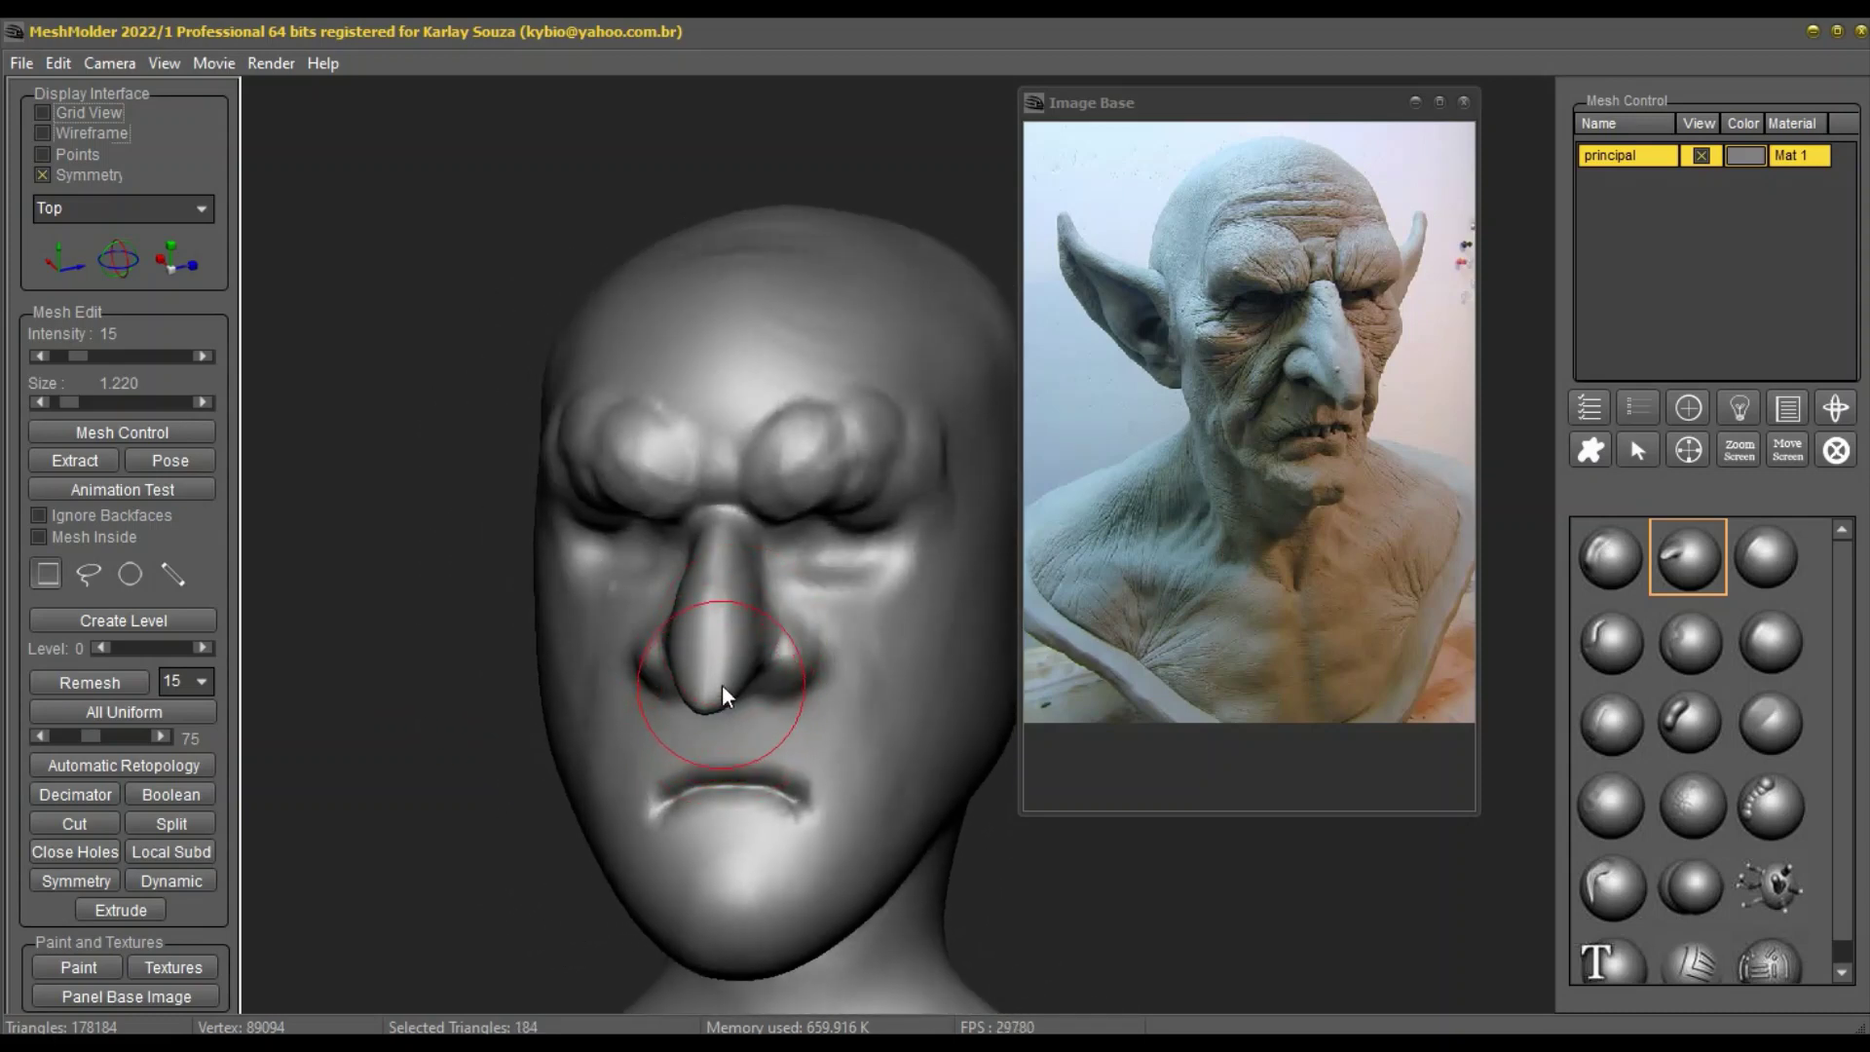
right_drag(722, 684, 537, 694)
mouse_move(435, 666)
right_down()
mouse_move(639, 668)
mouse_move(642, 691)
right_up()
right_click(796, 658)
scroll(801, 660, down, 5)
right_drag(807, 662, 768, 693)
Step: Carve a crease around the nostrils with the groove brush at size 0.240 and intensity 15
click(1612, 640)
right_click(686, 622)
scroll(682, 622, down, 2)
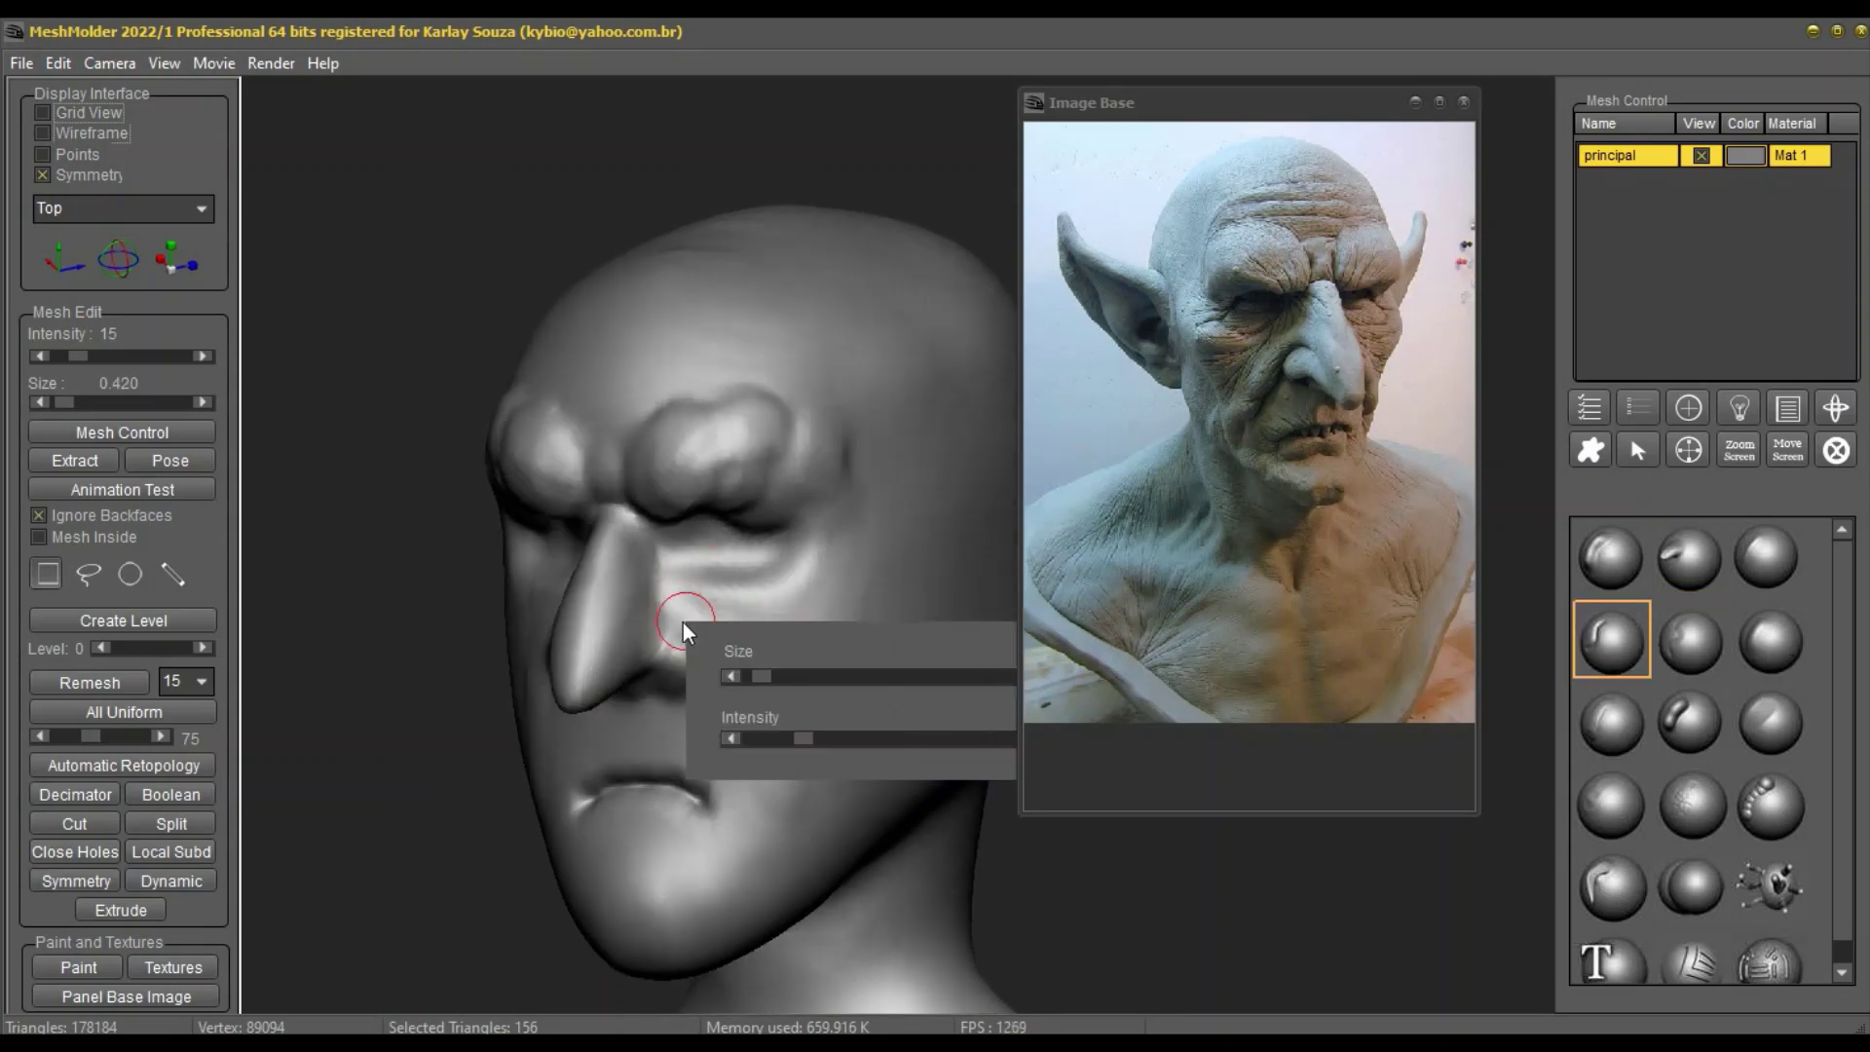
scroll(674, 625, down, 1)
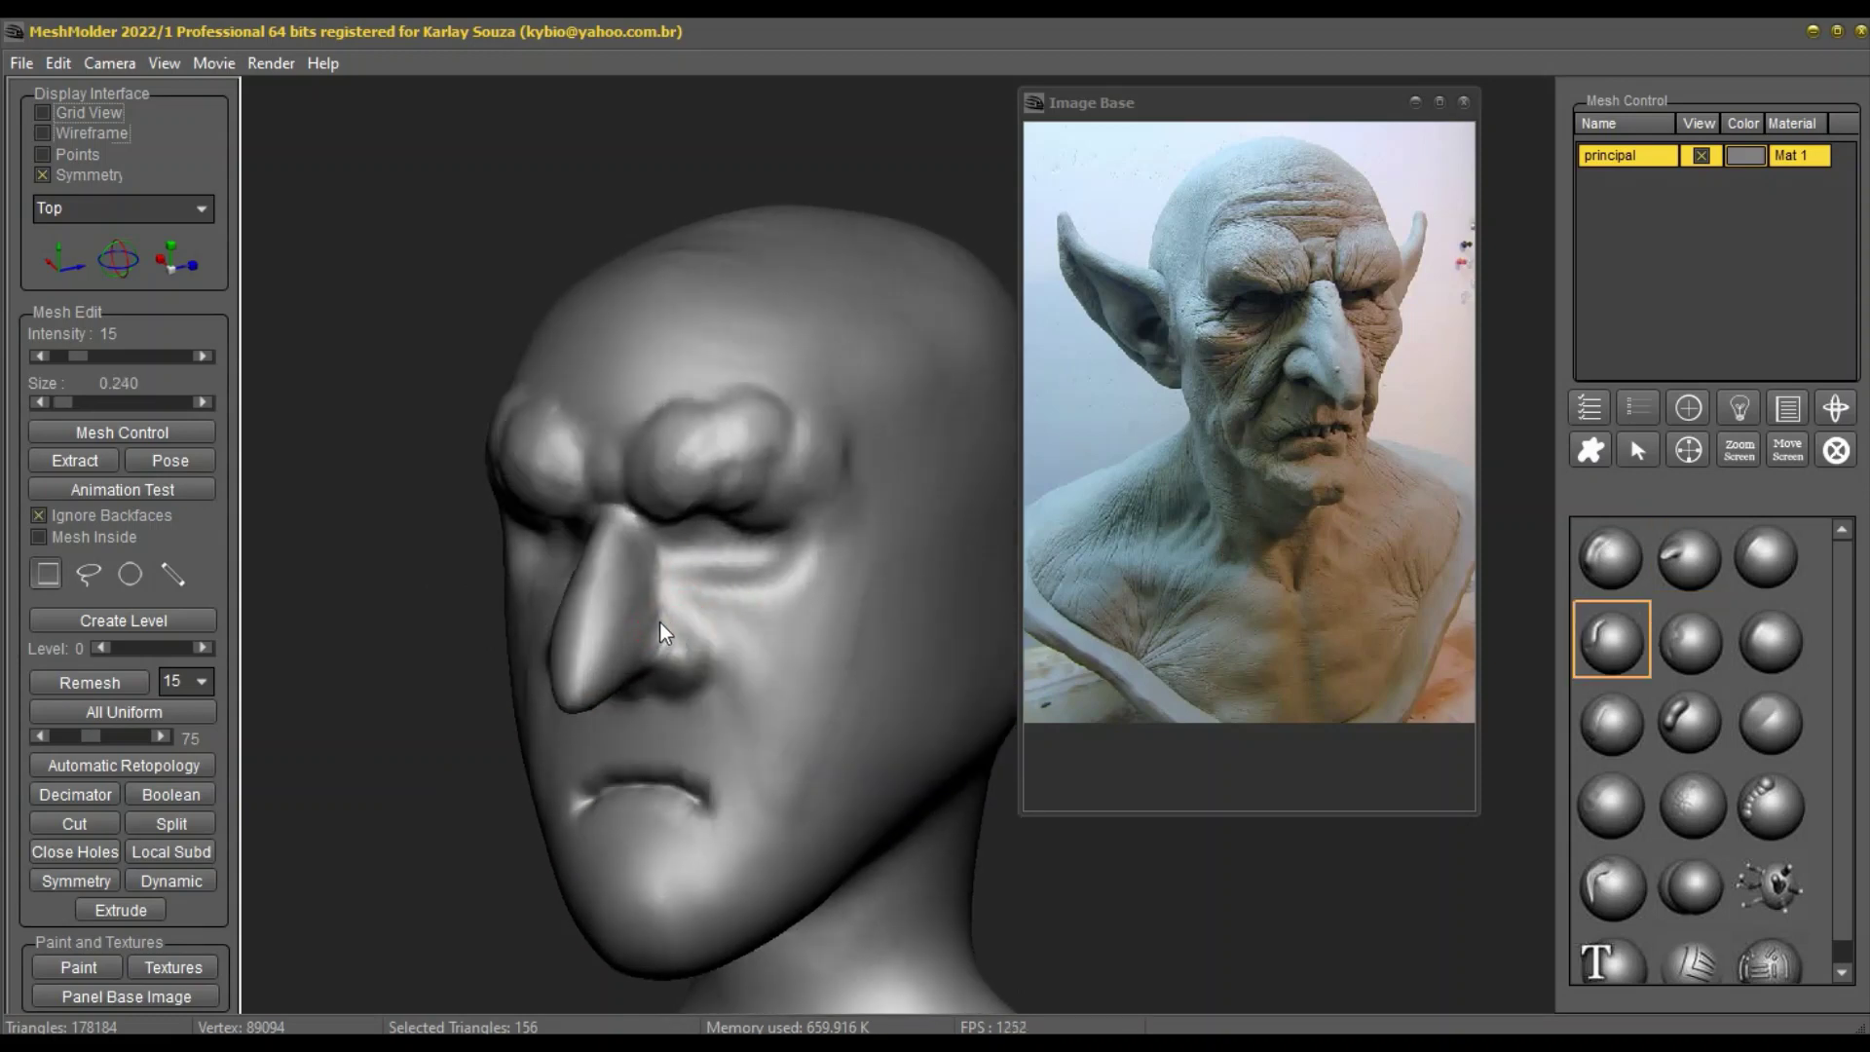
mouse_move(658, 621)
mouse_down()
mouse_move(691, 628)
mouse_move(727, 683)
mouse_up()
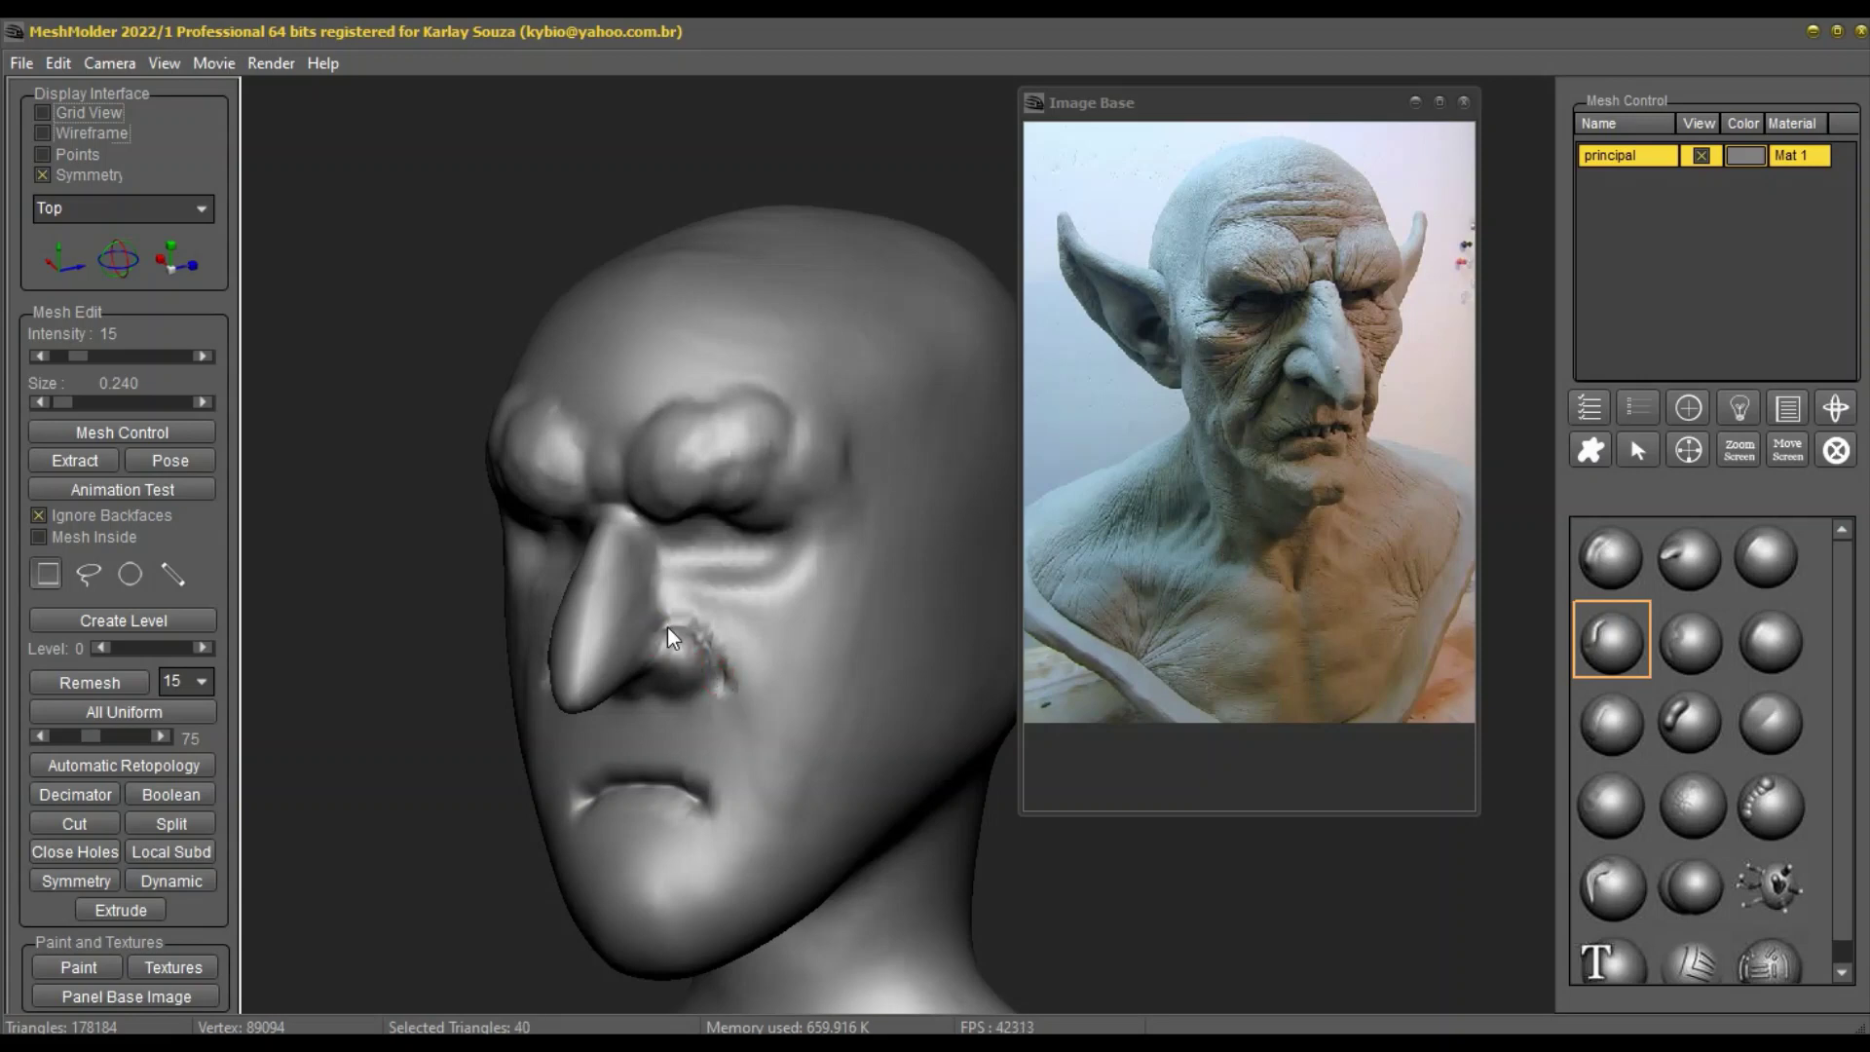
middle_drag(745, 664, 797, 666)
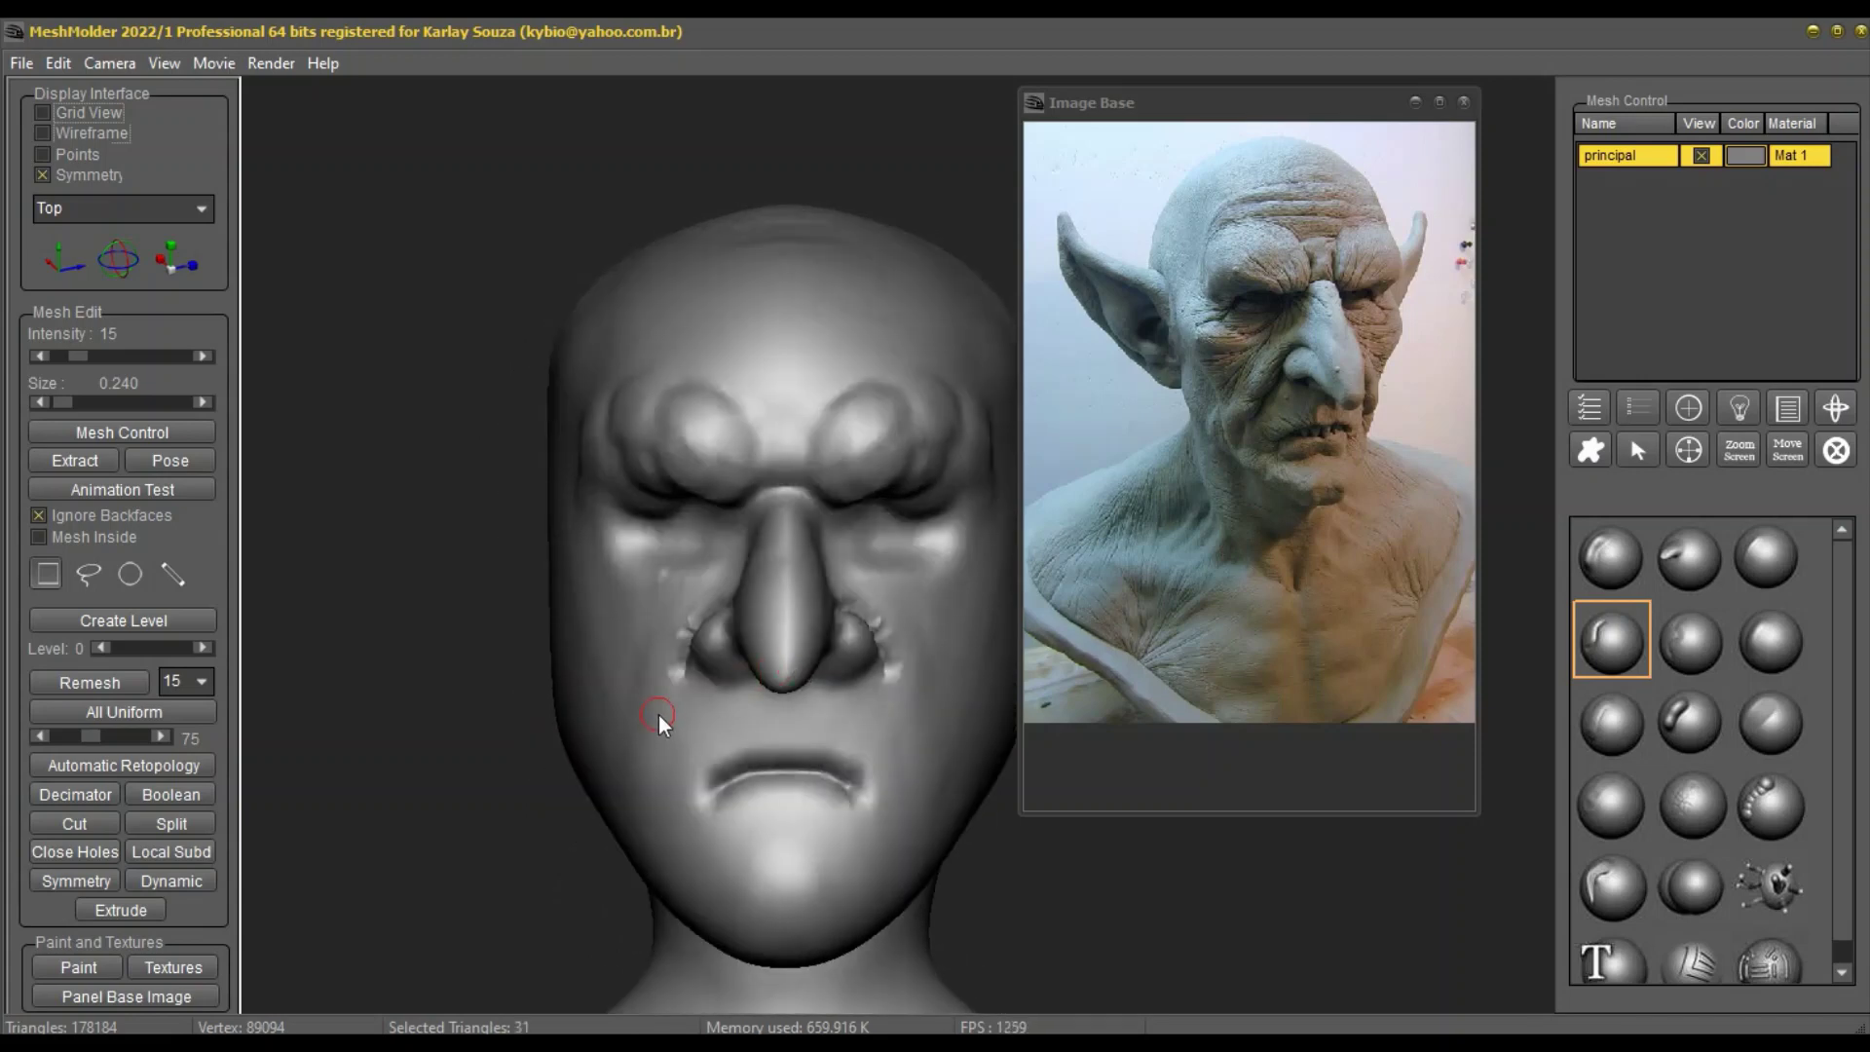
Step: Reshape the forehead and the sides of the skull with the Move brush at size 2.640
right_click(797, 411)
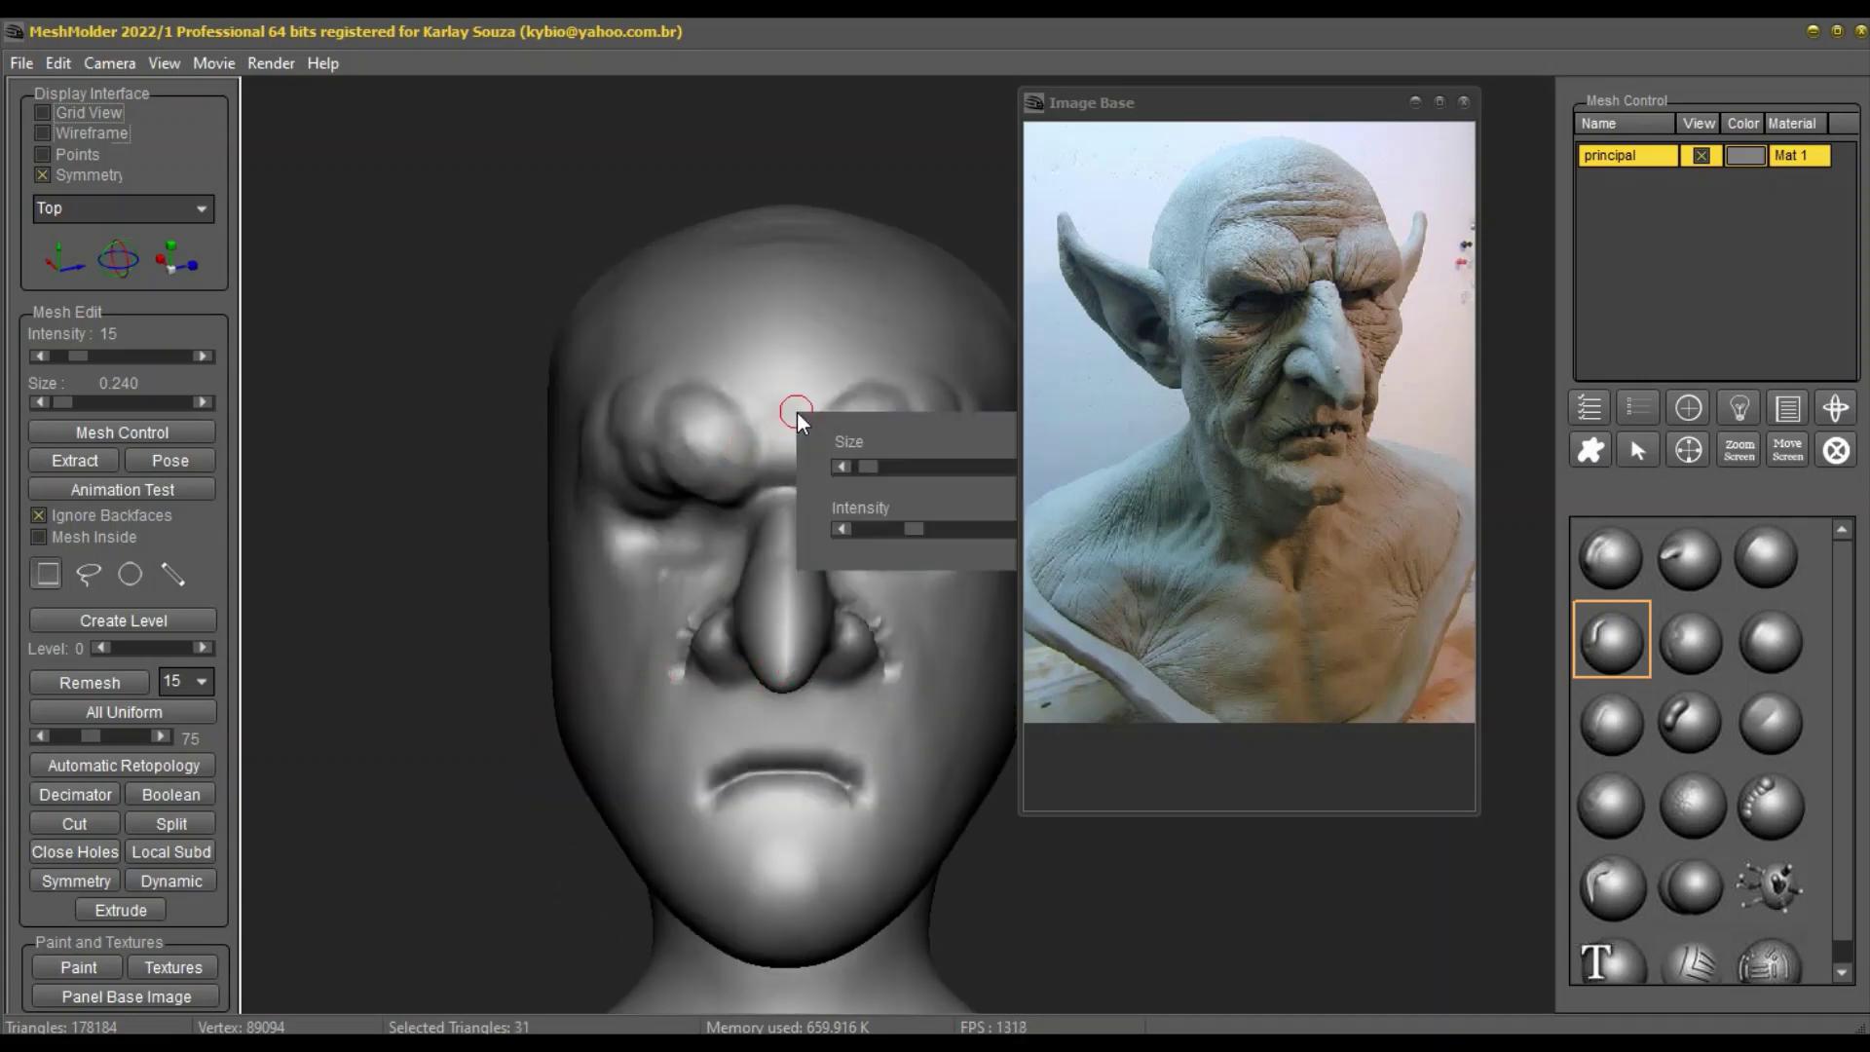
drag(868, 466, 914, 470)
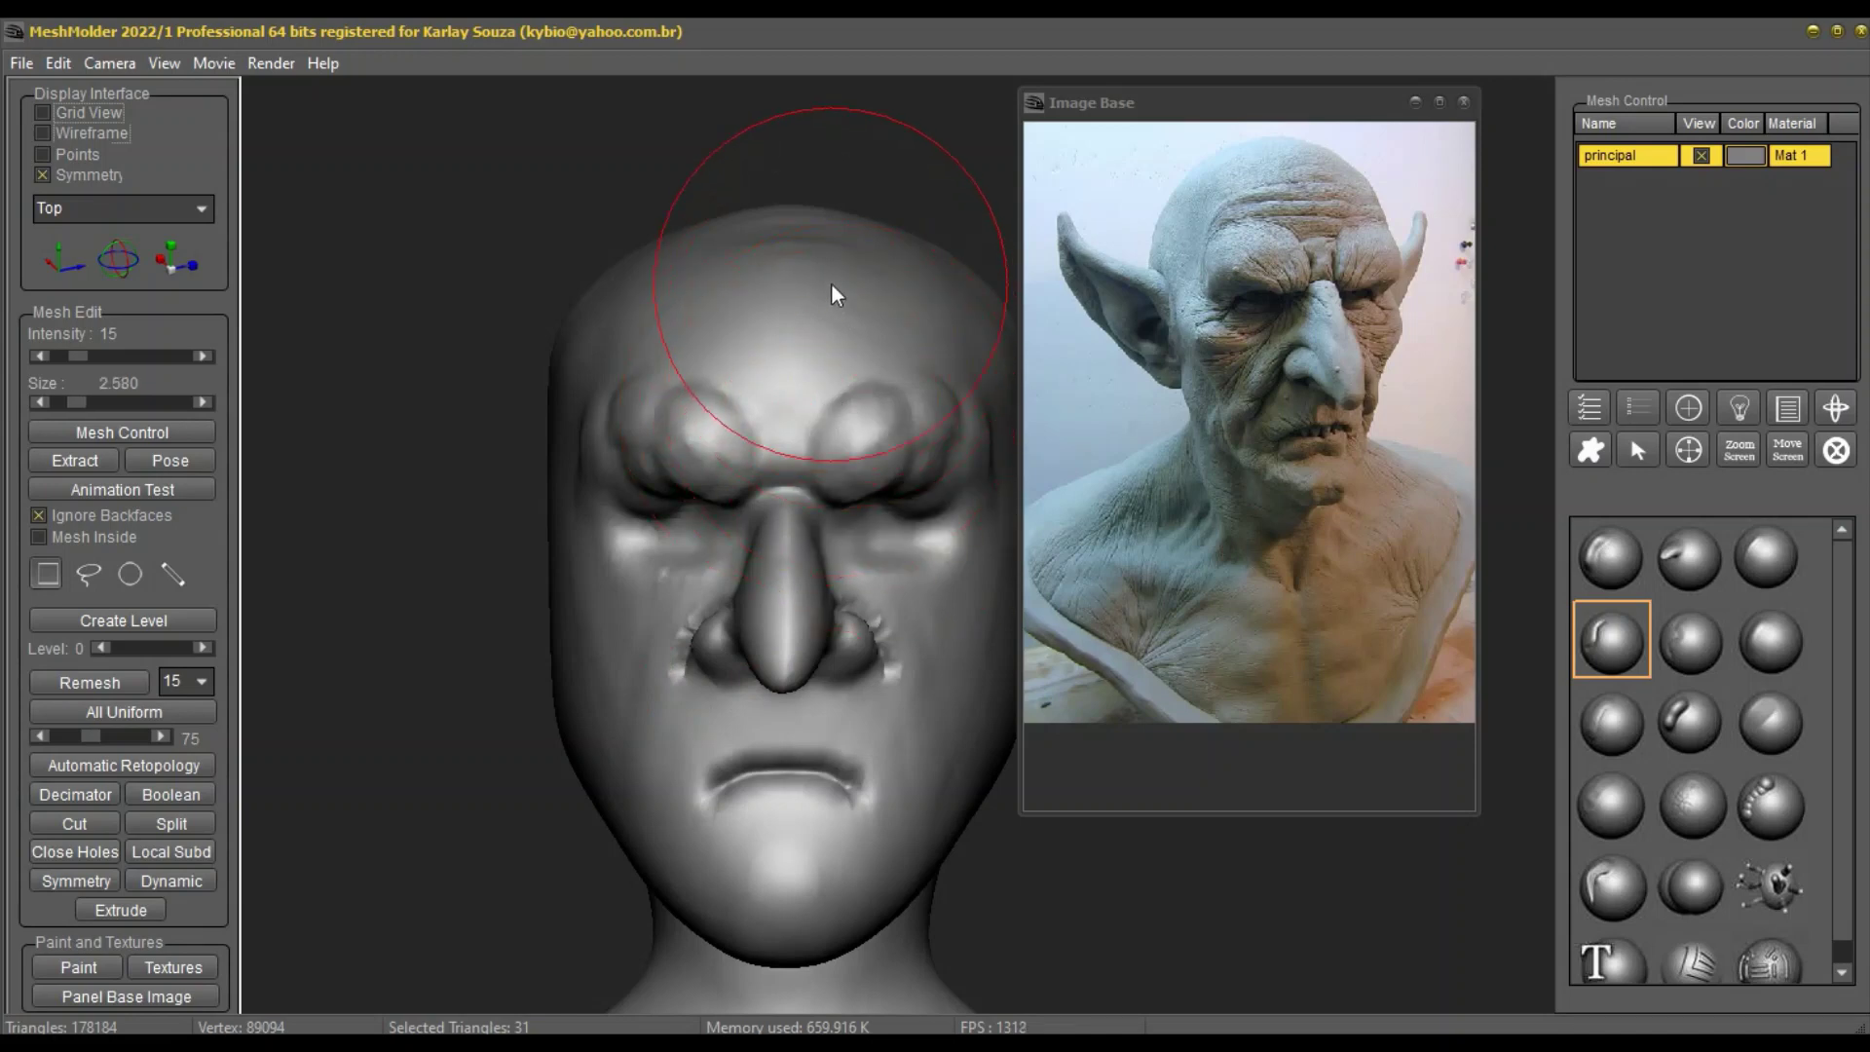
click(1707, 554)
scroll(783, 343, down, 3)
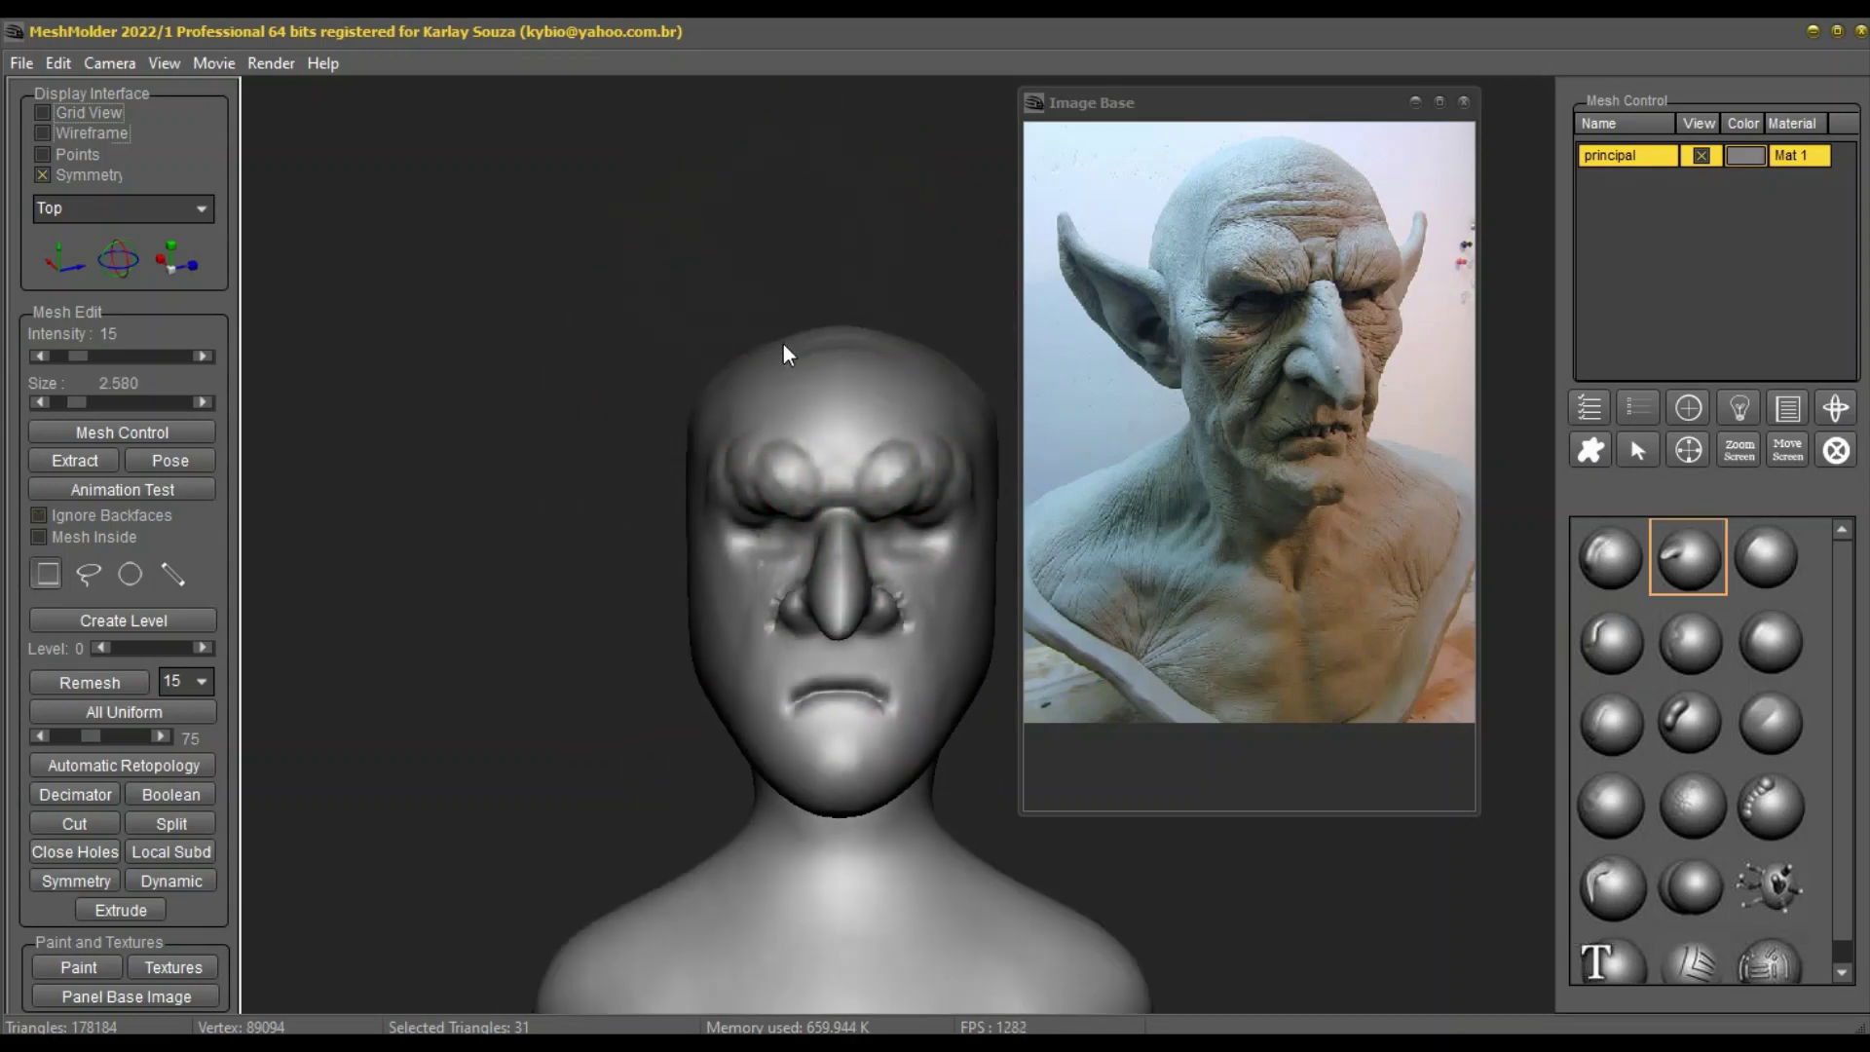
key(space)
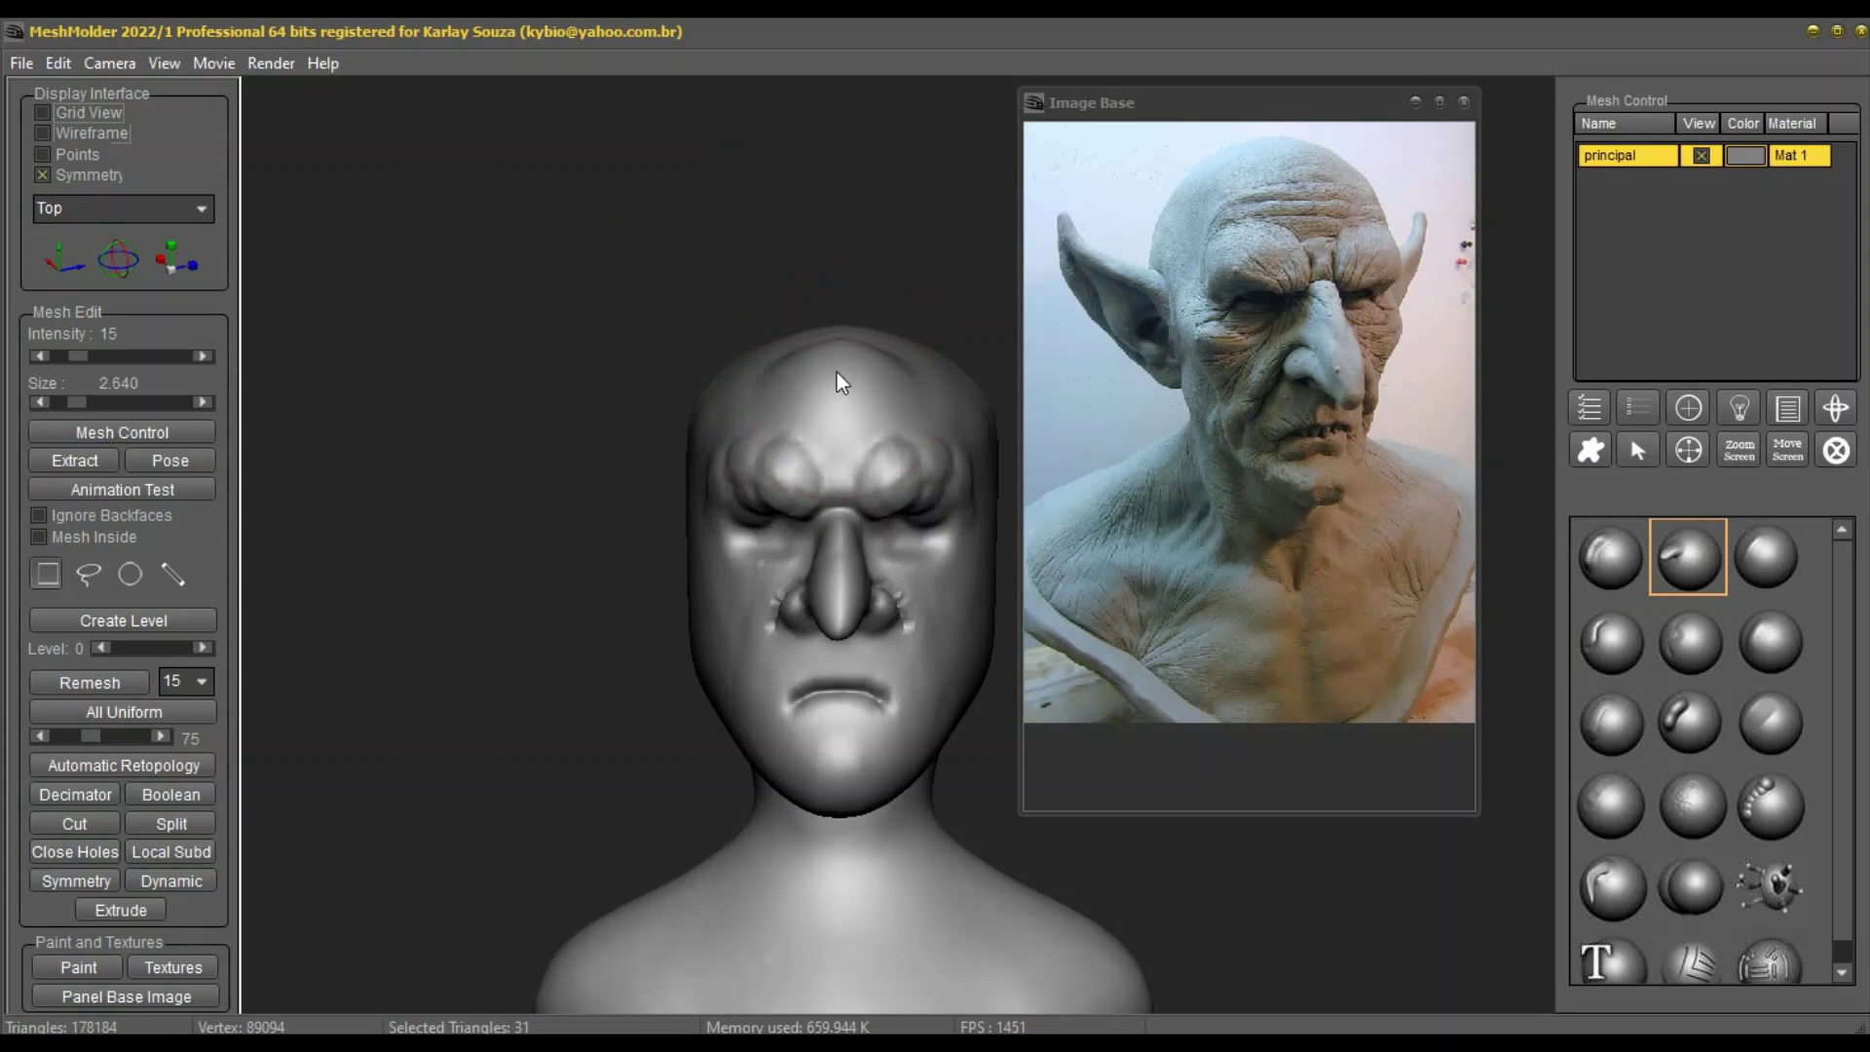
mouse_move(838, 378)
mouse_down()
mouse_move(921, 360)
mouse_move(920, 403)
mouse_up()
drag(647, 409, 697, 421)
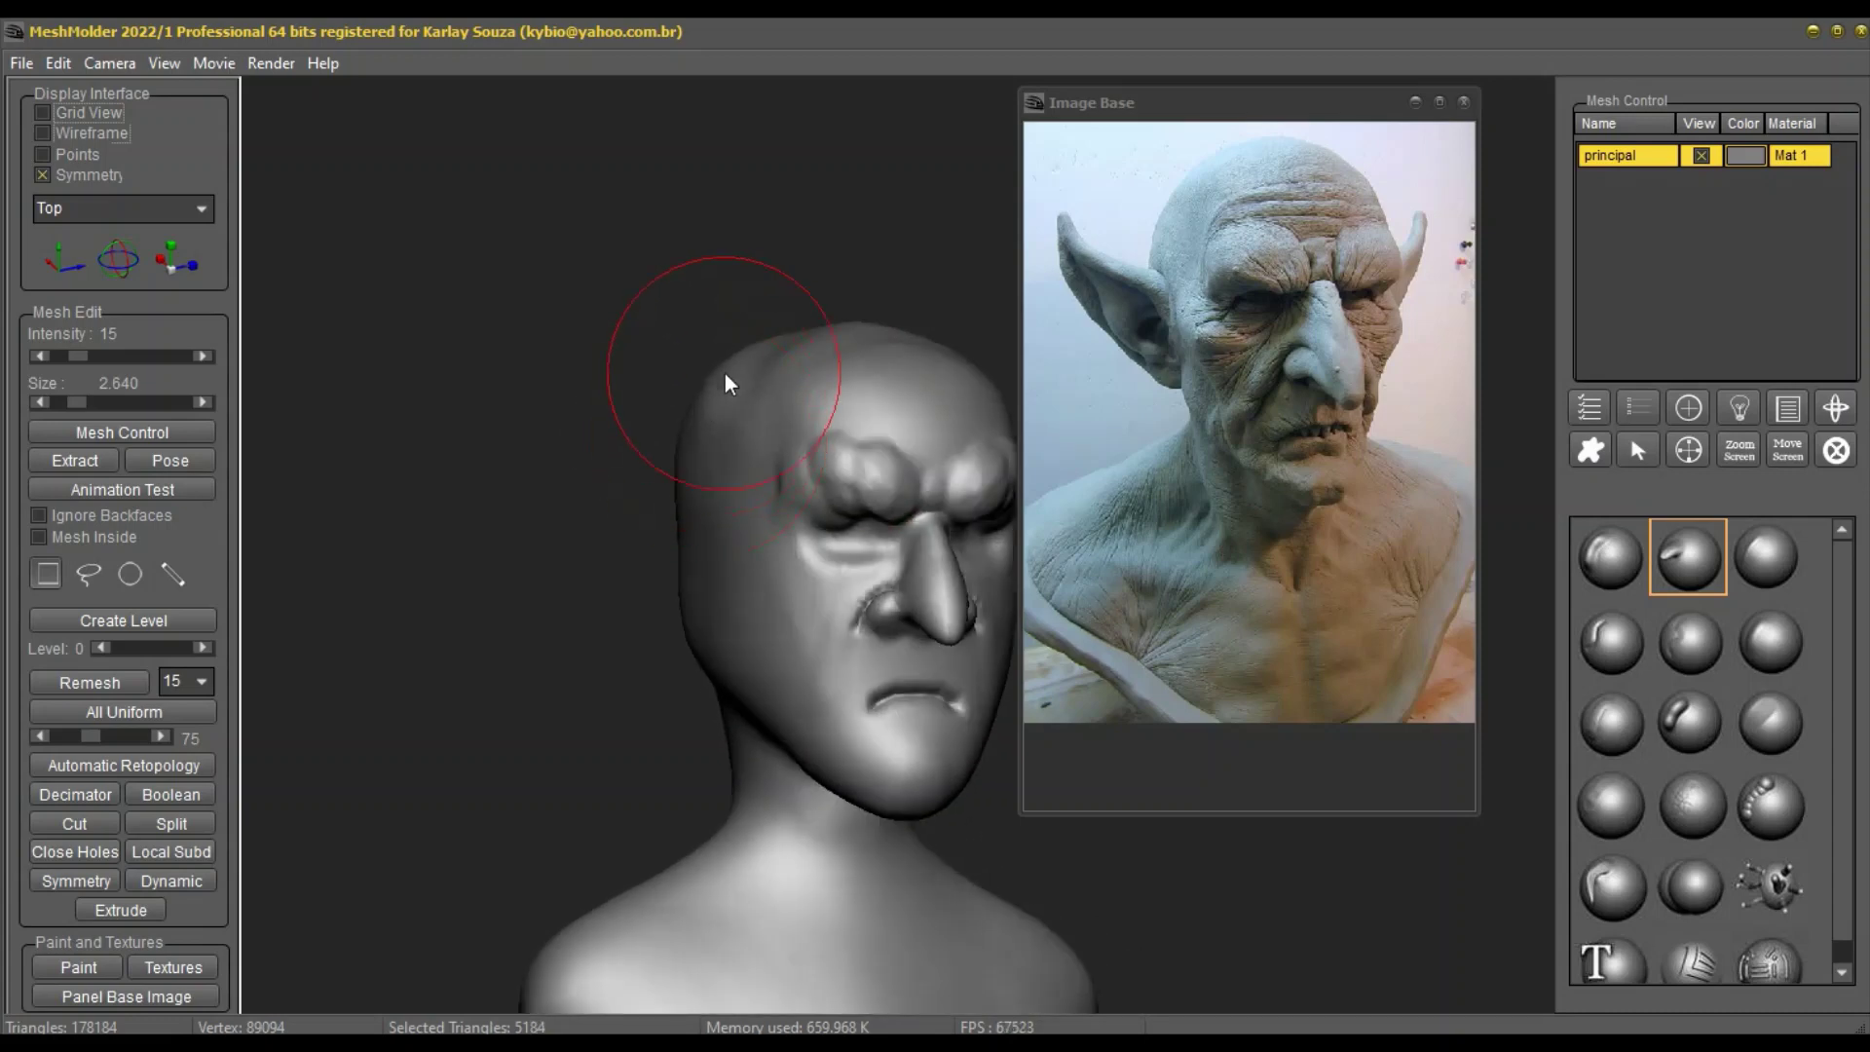
right_drag(725, 372, 752, 411)
mouse_move(751, 411)
mouse_down()
mouse_move(731, 442)
mouse_move(751, 452)
mouse_up()
mouse_move(729, 448)
right_down()
mouse_move(779, 475)
mouse_move(727, 447)
right_up()
mouse_move(722, 613)
right_down()
mouse_move(647, 612)
mouse_move(674, 734)
mouse_move(691, 731)
right_up()
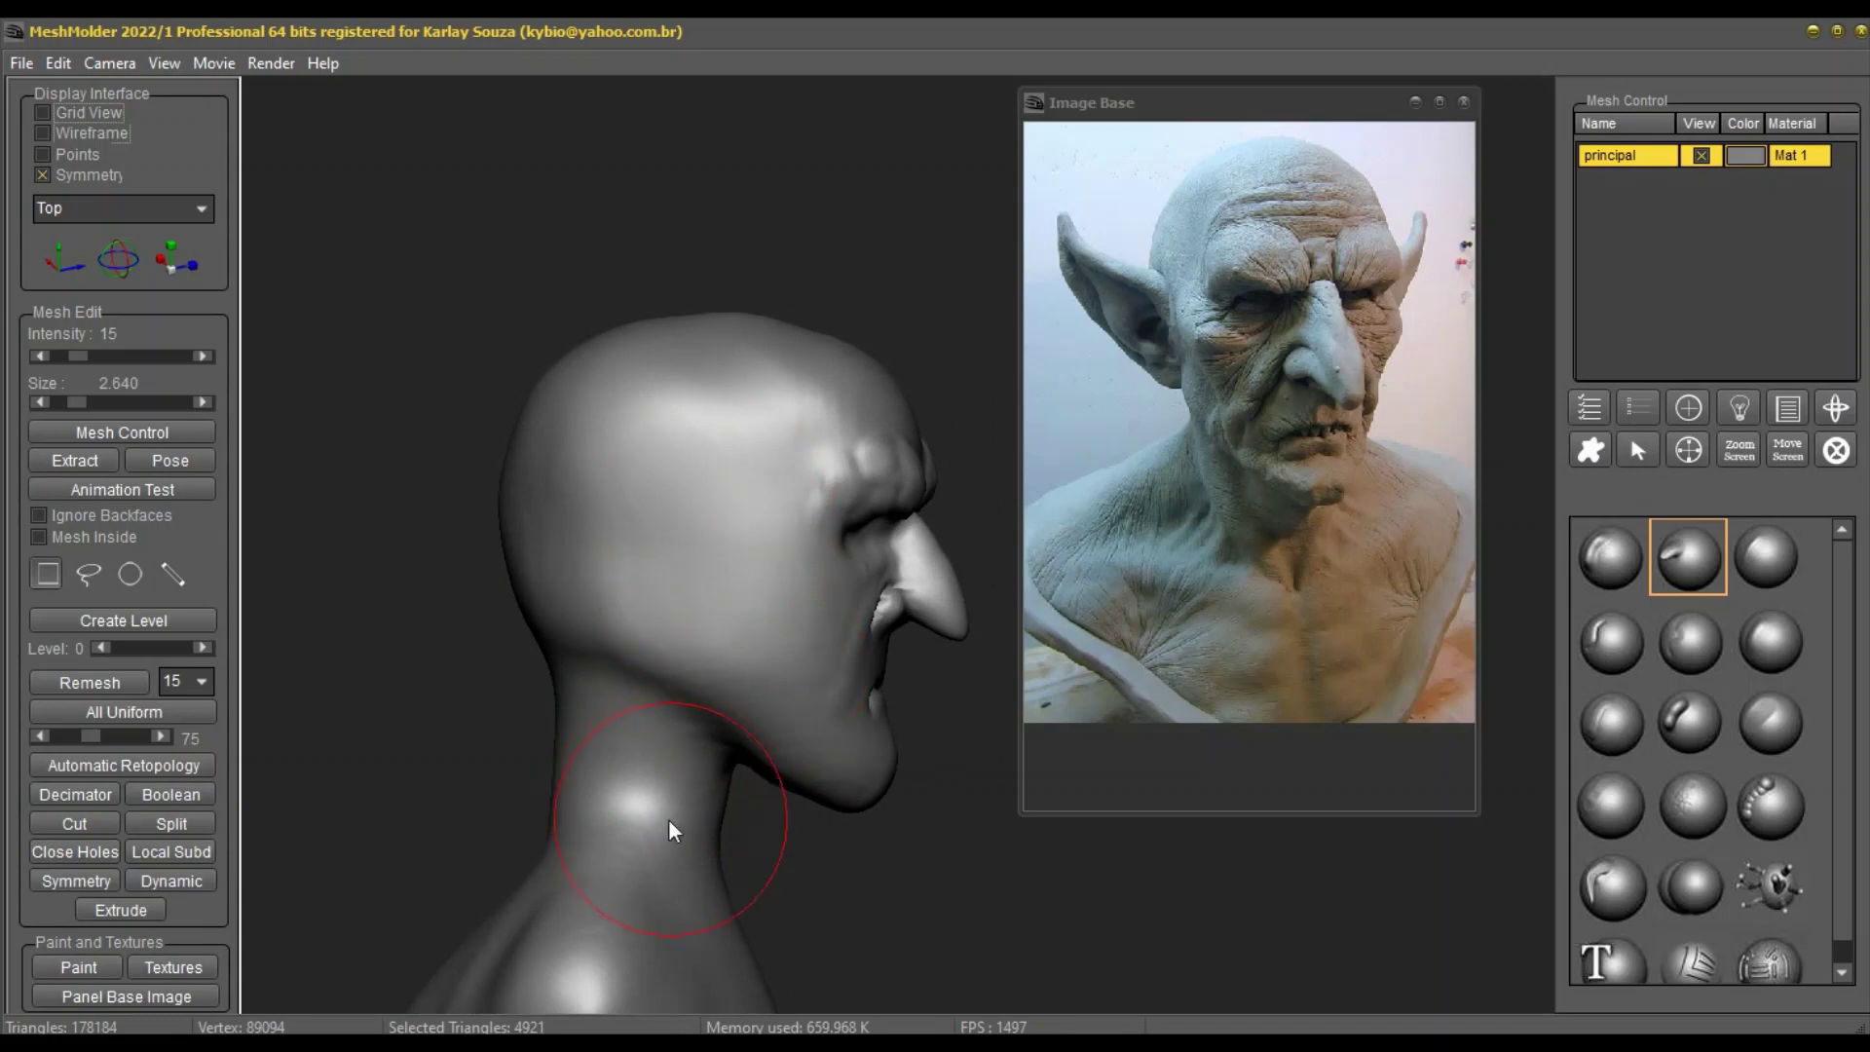
Step: Push in the back of the head and the nape in profile with the Move brush at size 5.200
right_click(677, 514)
scroll(676, 513, up, 1)
right_click(549, 482)
scroll(549, 481, up, 4)
scroll(550, 481, up, 2)
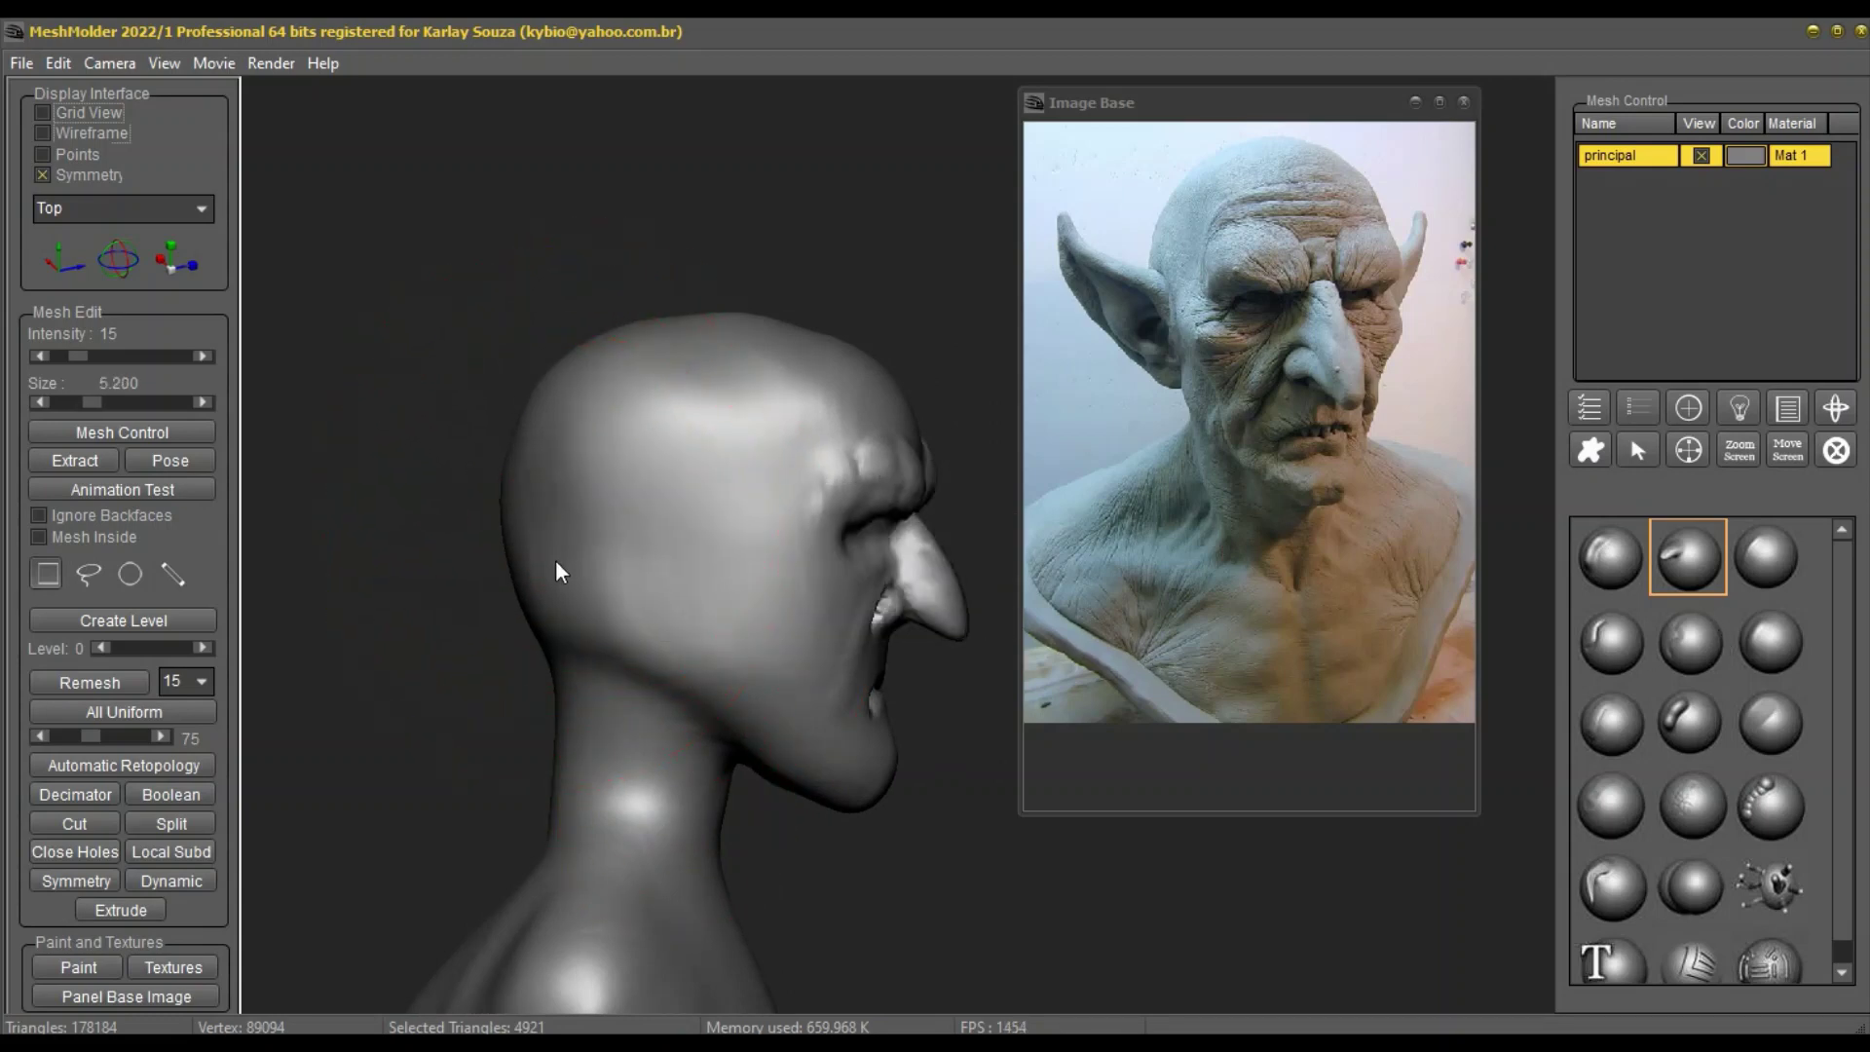
drag(560, 681, 573, 676)
drag(528, 424, 540, 425)
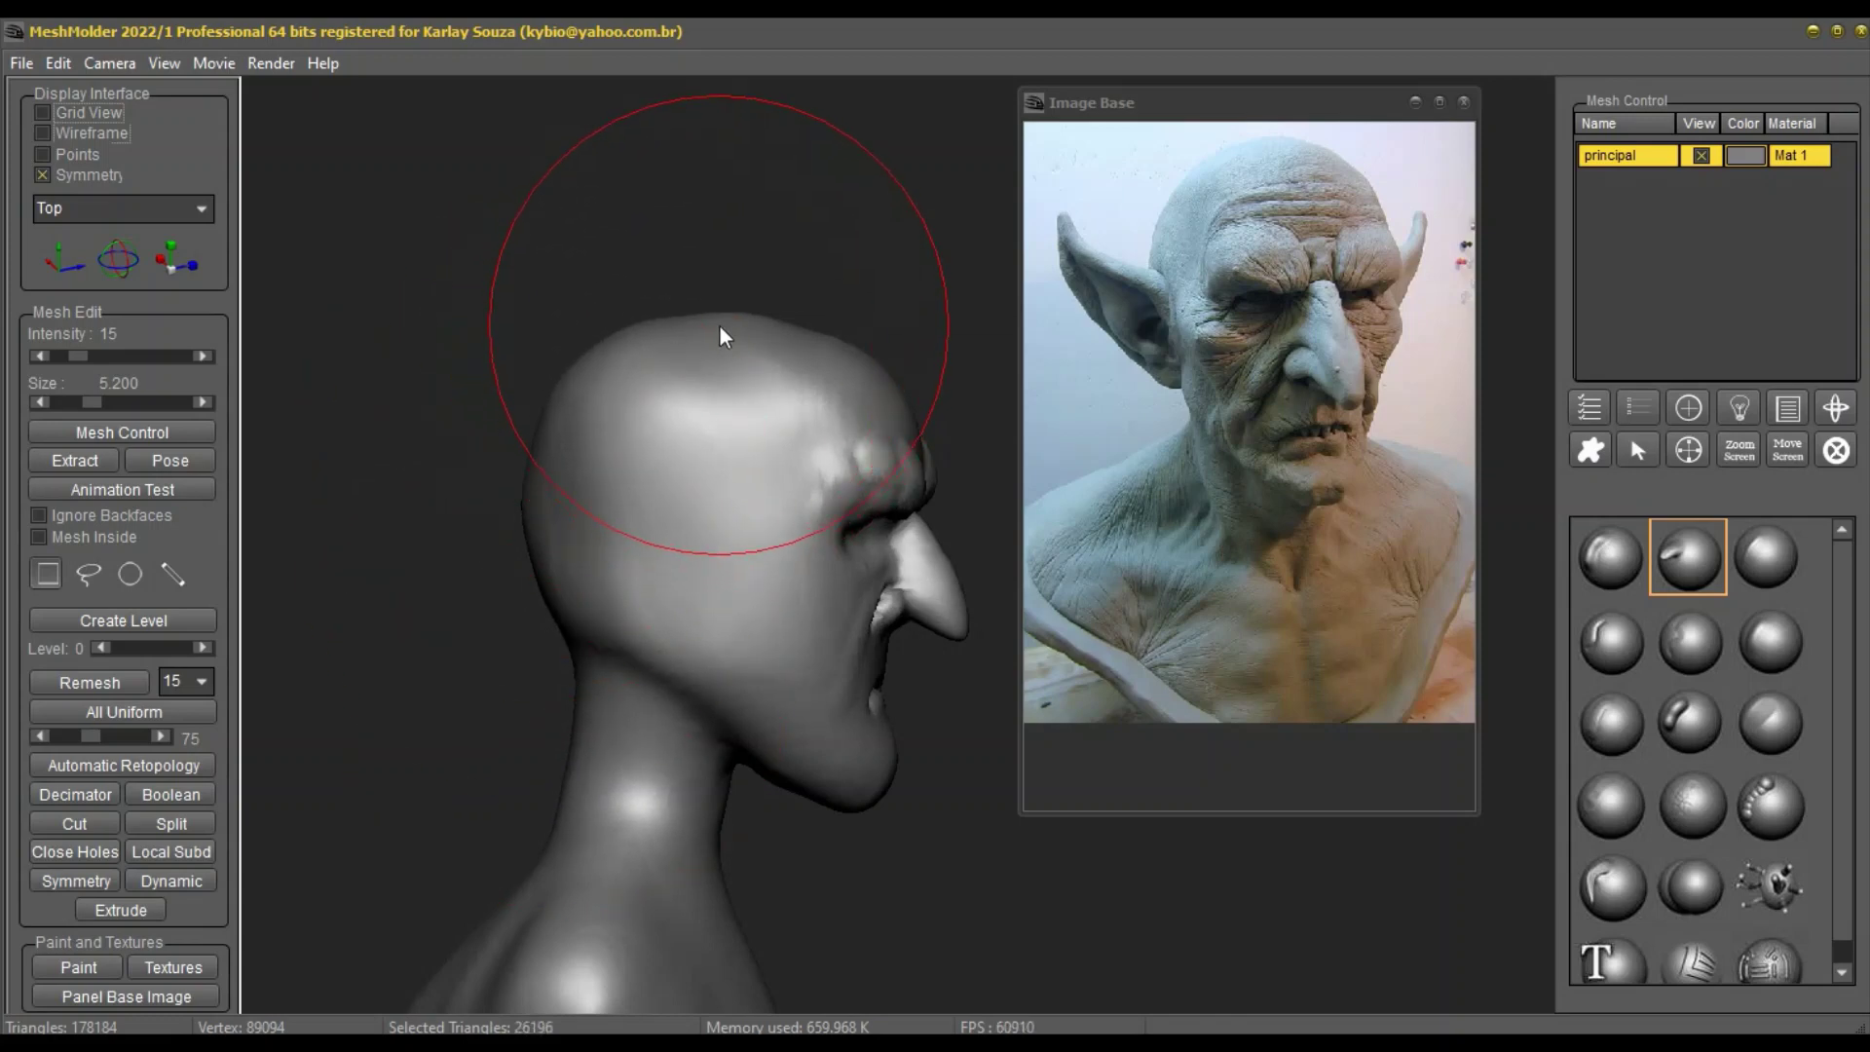
Step: Adjust the crown of the head with the Move brush from side and top angles, reducing the size to 3.060
right_drag(719, 324, 717, 341)
mouse_move(717, 341)
mouse_down()
mouse_move(795, 337)
mouse_move(669, 349)
mouse_up()
mouse_move(668, 349)
middle_down()
mouse_move(715, 534)
mouse_move(662, 652)
middle_up()
right_drag(578, 609, 614, 588)
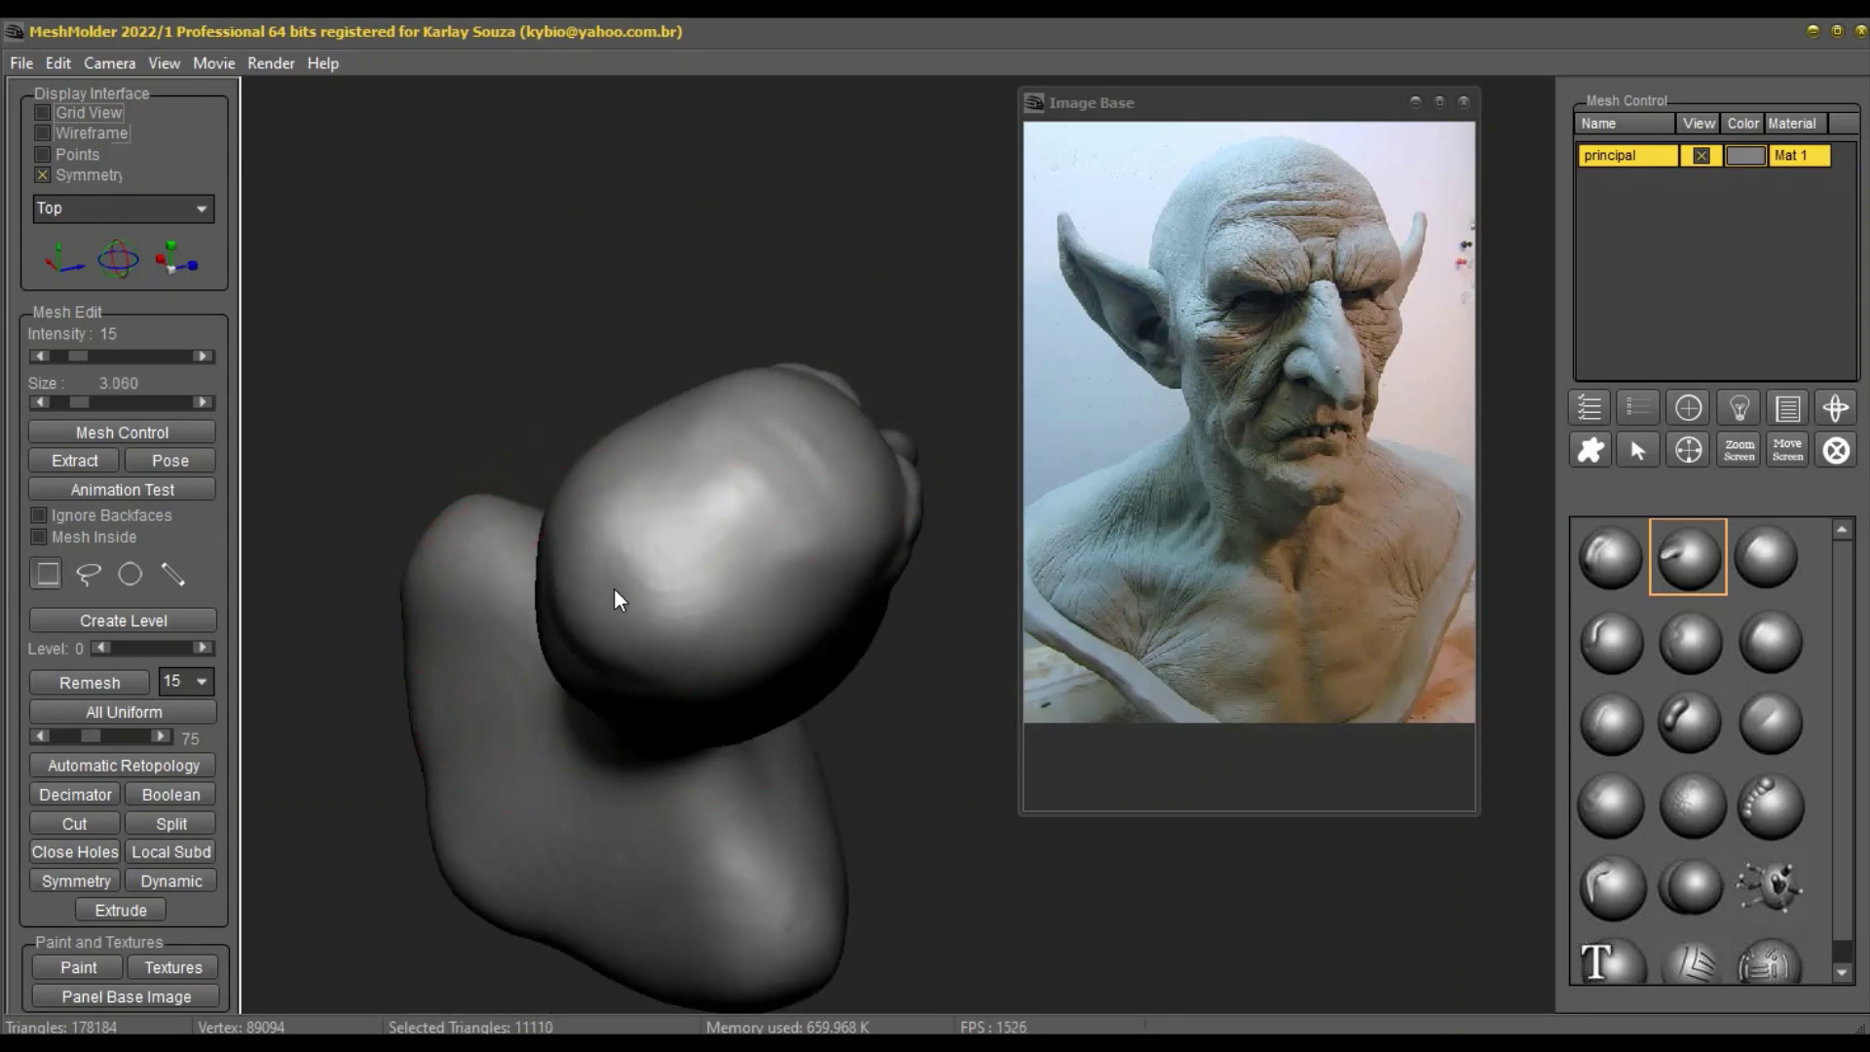
mouse_move(618, 588)
middle_down()
mouse_move(582, 634)
mouse_move(536, 569)
mouse_move(643, 617)
middle_up()
scroll(851, 801, down, 3)
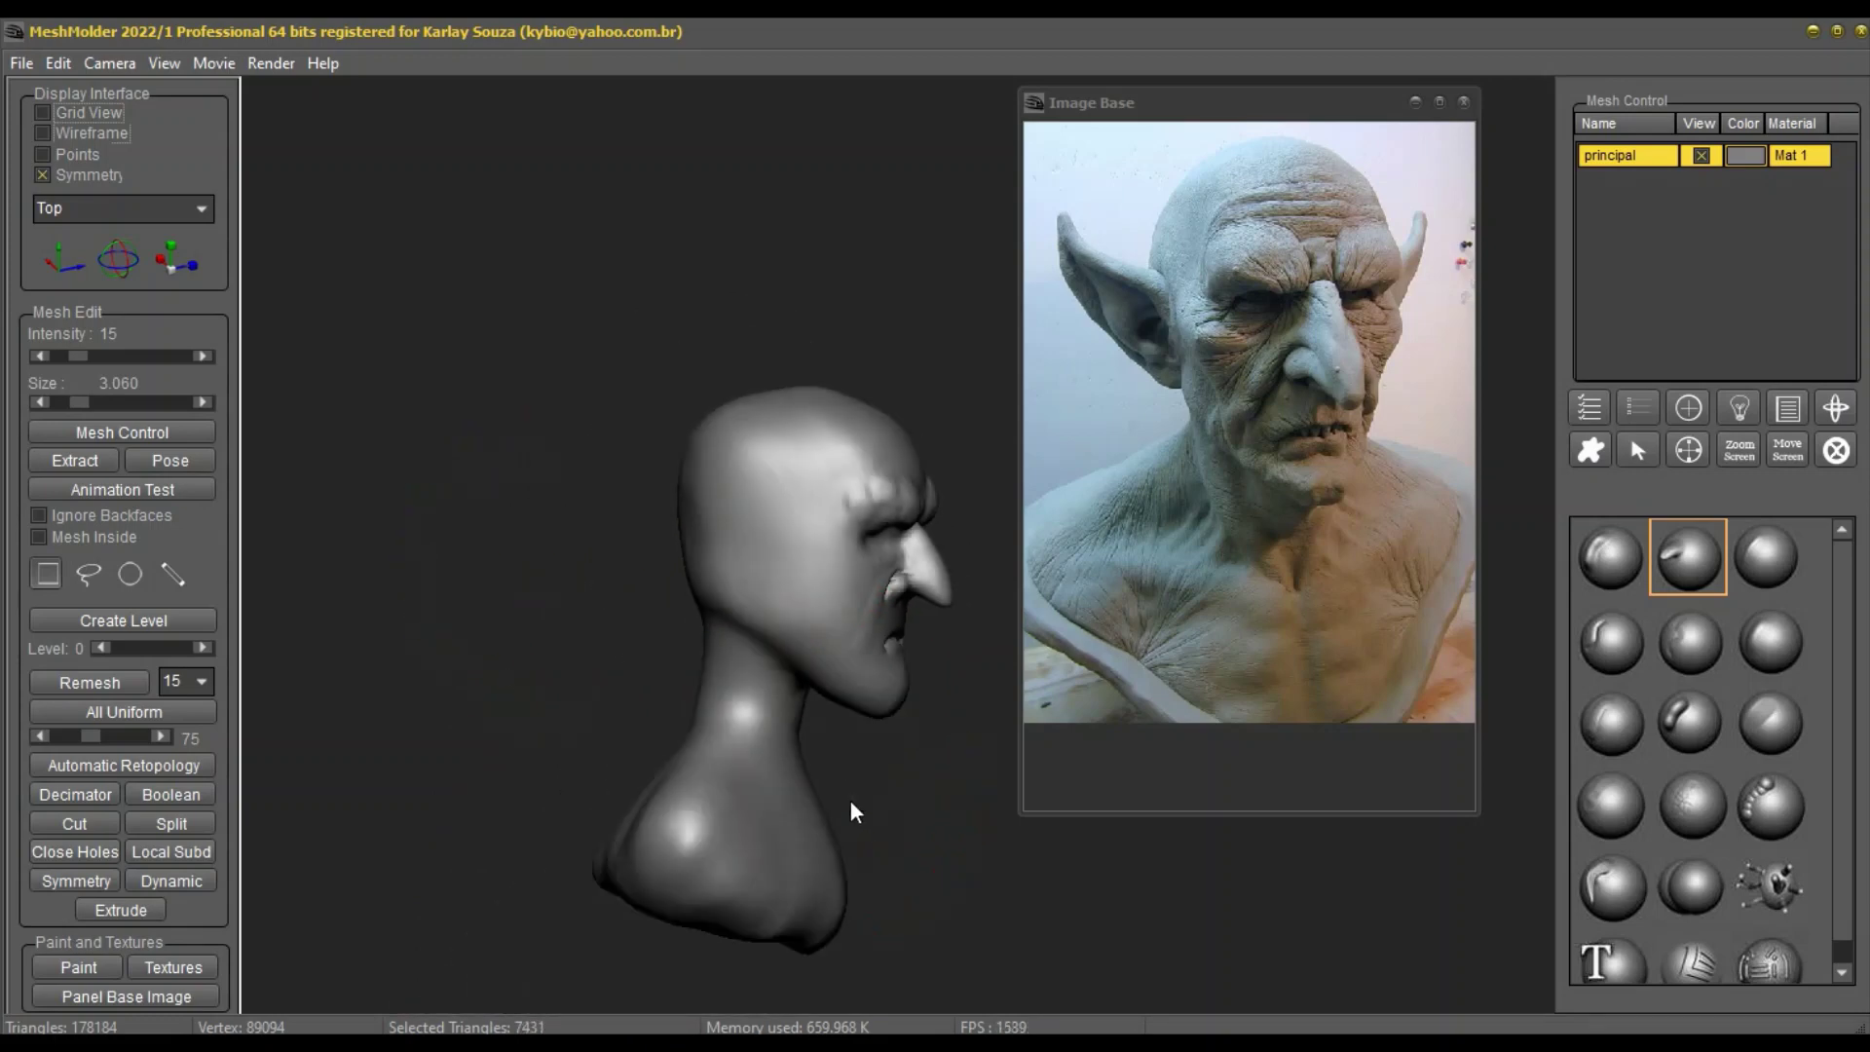
Step: Reshape the underside of the jaw and the chin in profile with the Move brush at sizes 2.180 and 2.420
scroll(850, 800, up, 3)
right_drag(851, 801, 827, 795)
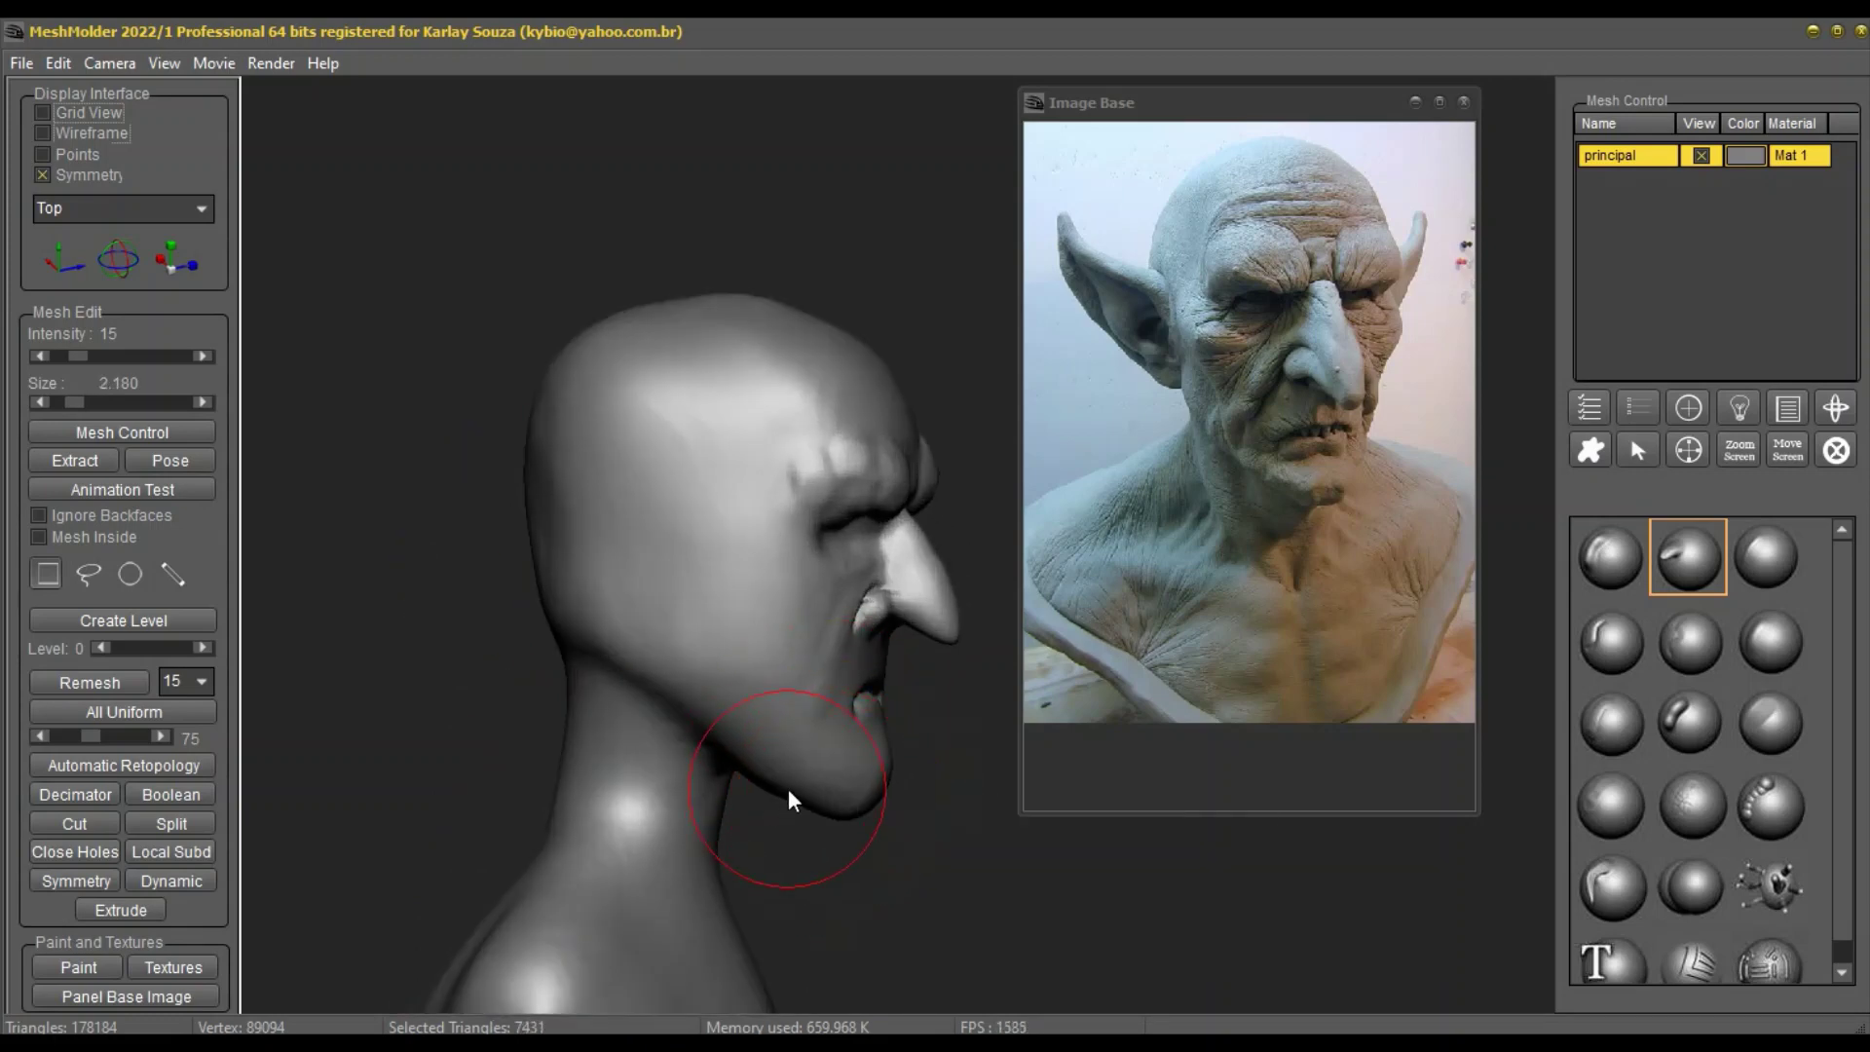
drag(787, 787, 762, 775)
mouse_move(762, 775)
right_down()
mouse_move(773, 765)
mouse_move(763, 780)
right_up()
drag(763, 780, 863, 787)
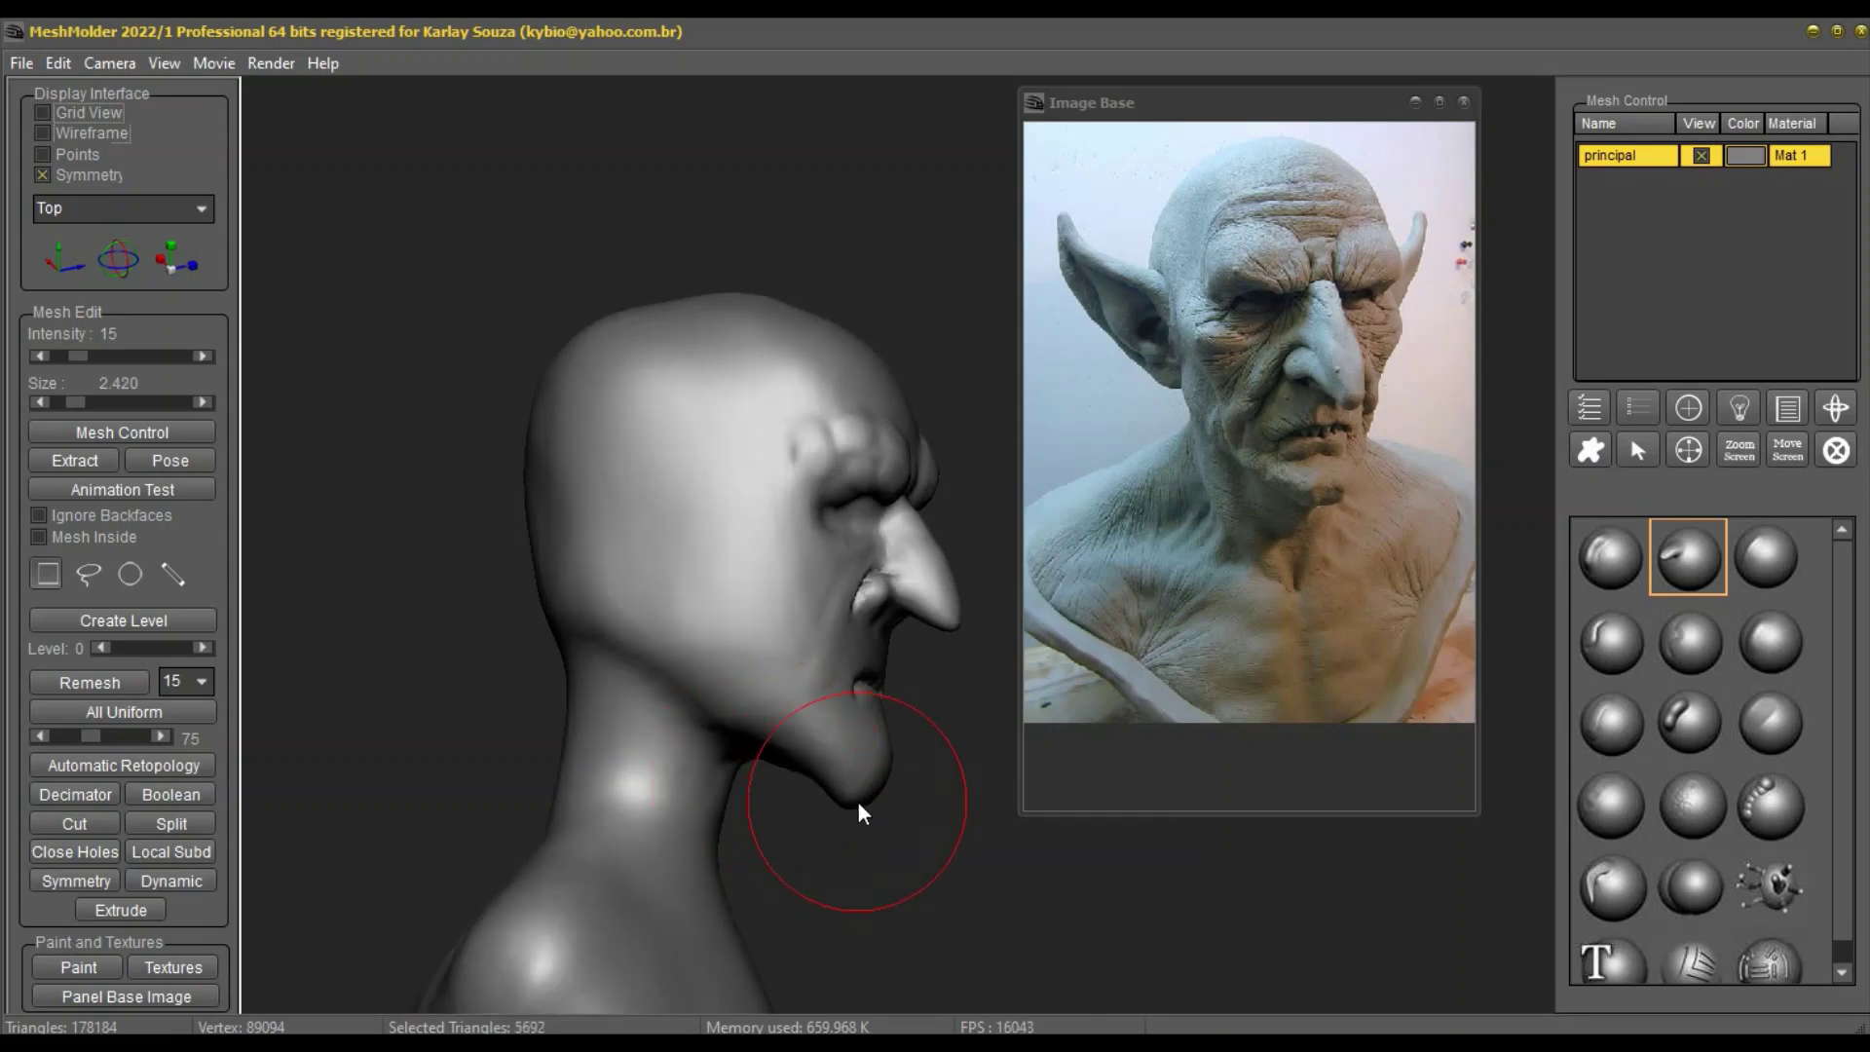
middle_drag(858, 801, 780, 804)
scroll(770, 738, up, 2)
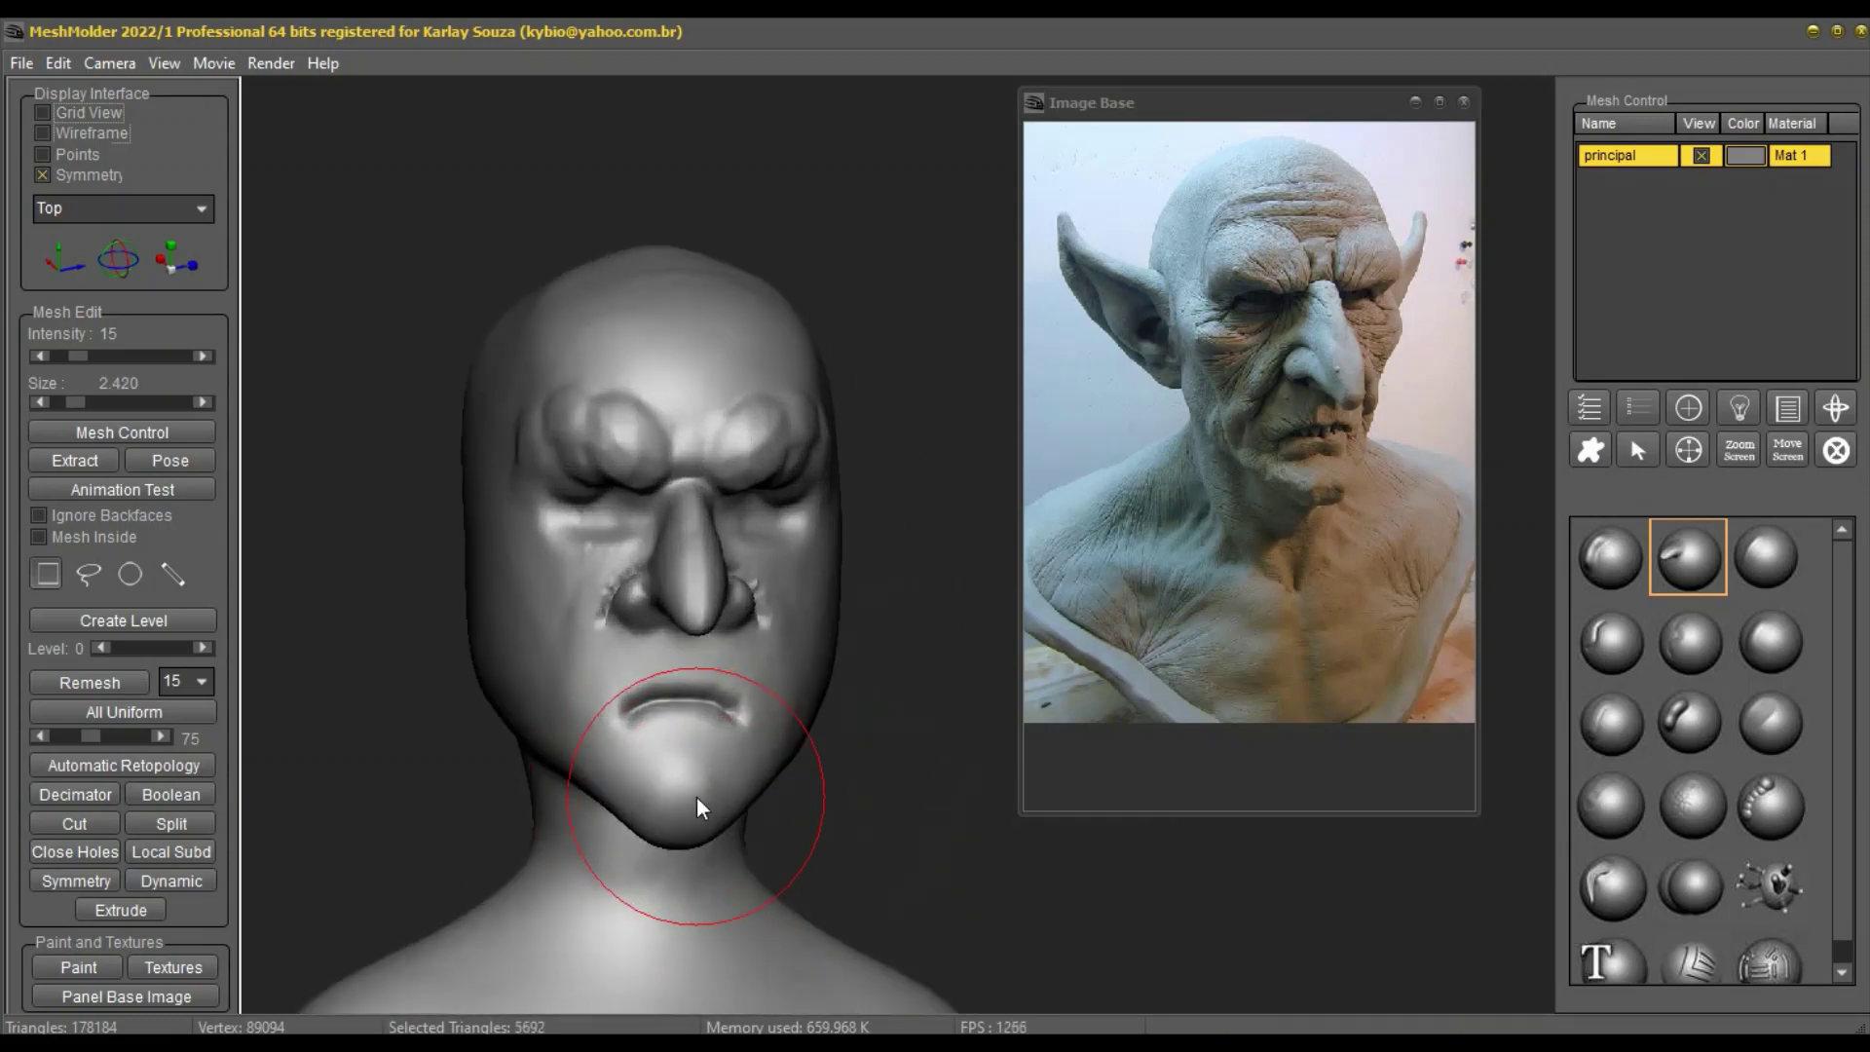
Step: Refine the chin from front and side angles with the Move brush, reducing the size to 1.460
mouse_move(698, 797)
right_down()
mouse_move(727, 775)
mouse_move(686, 831)
right_up()
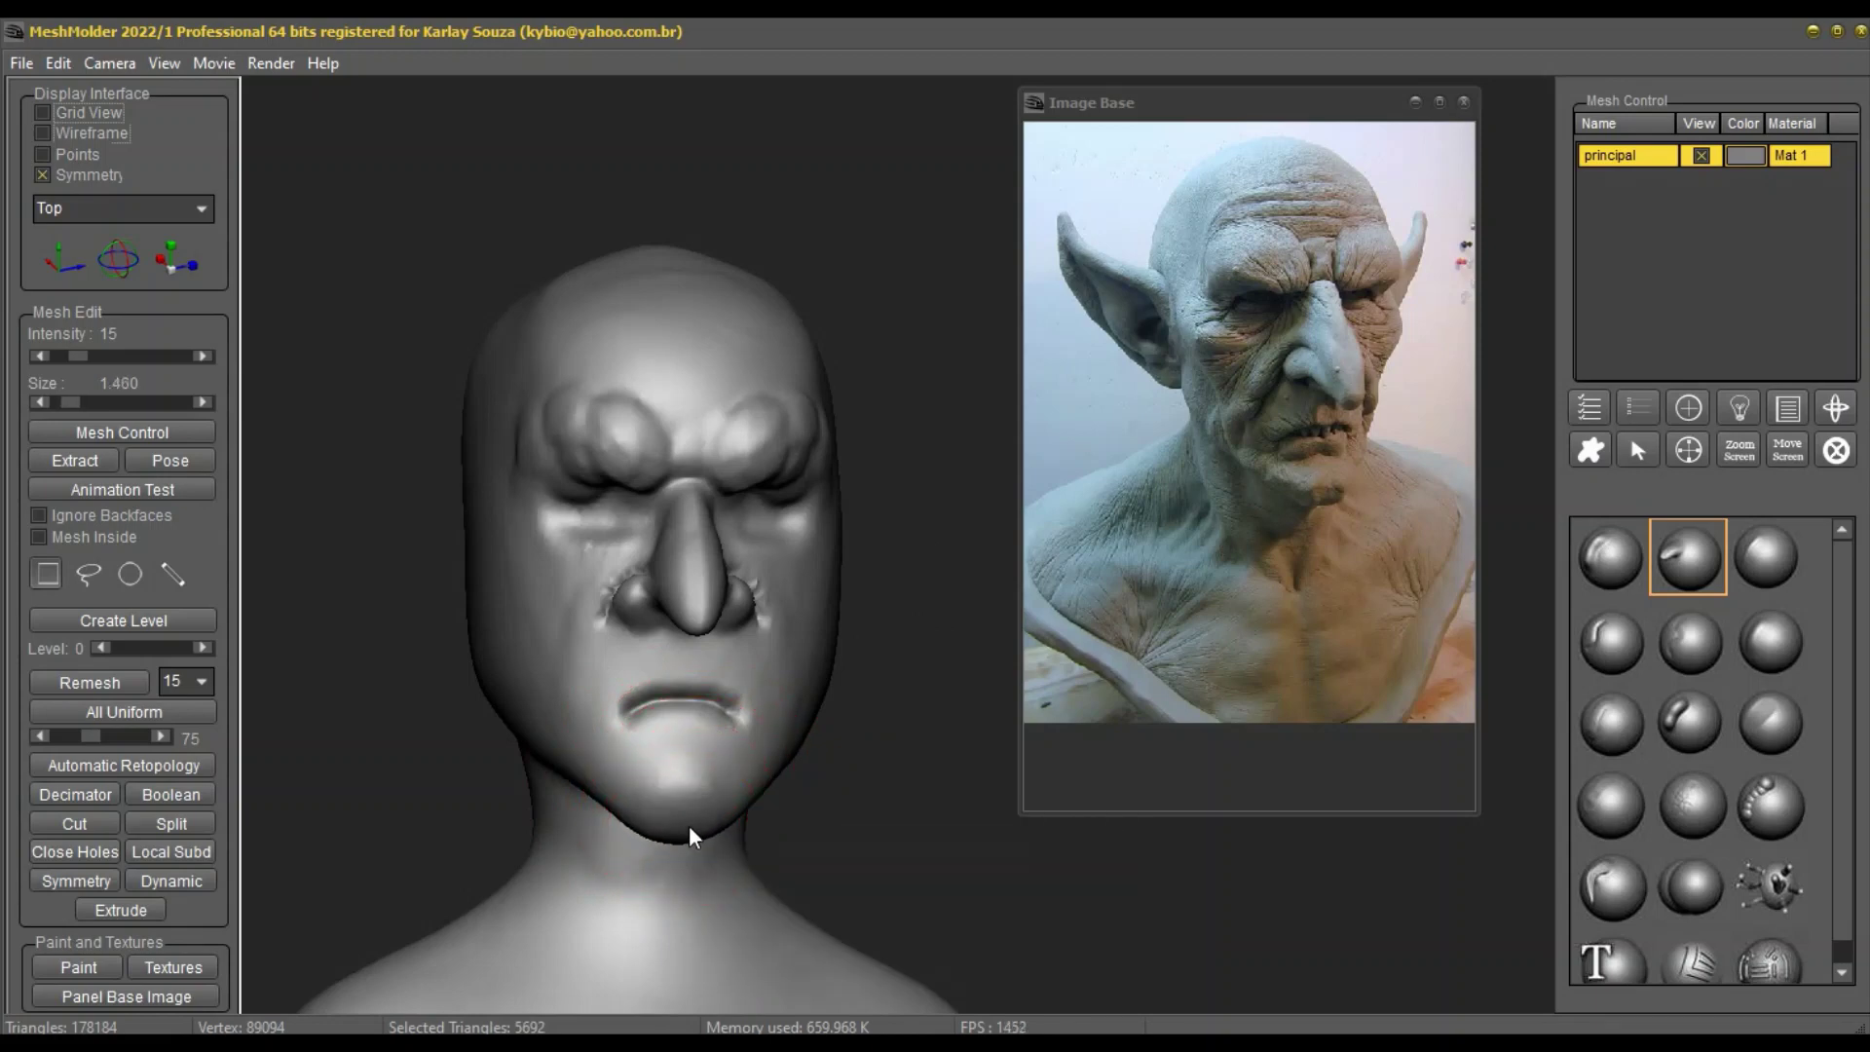
middle_drag(699, 815, 871, 833)
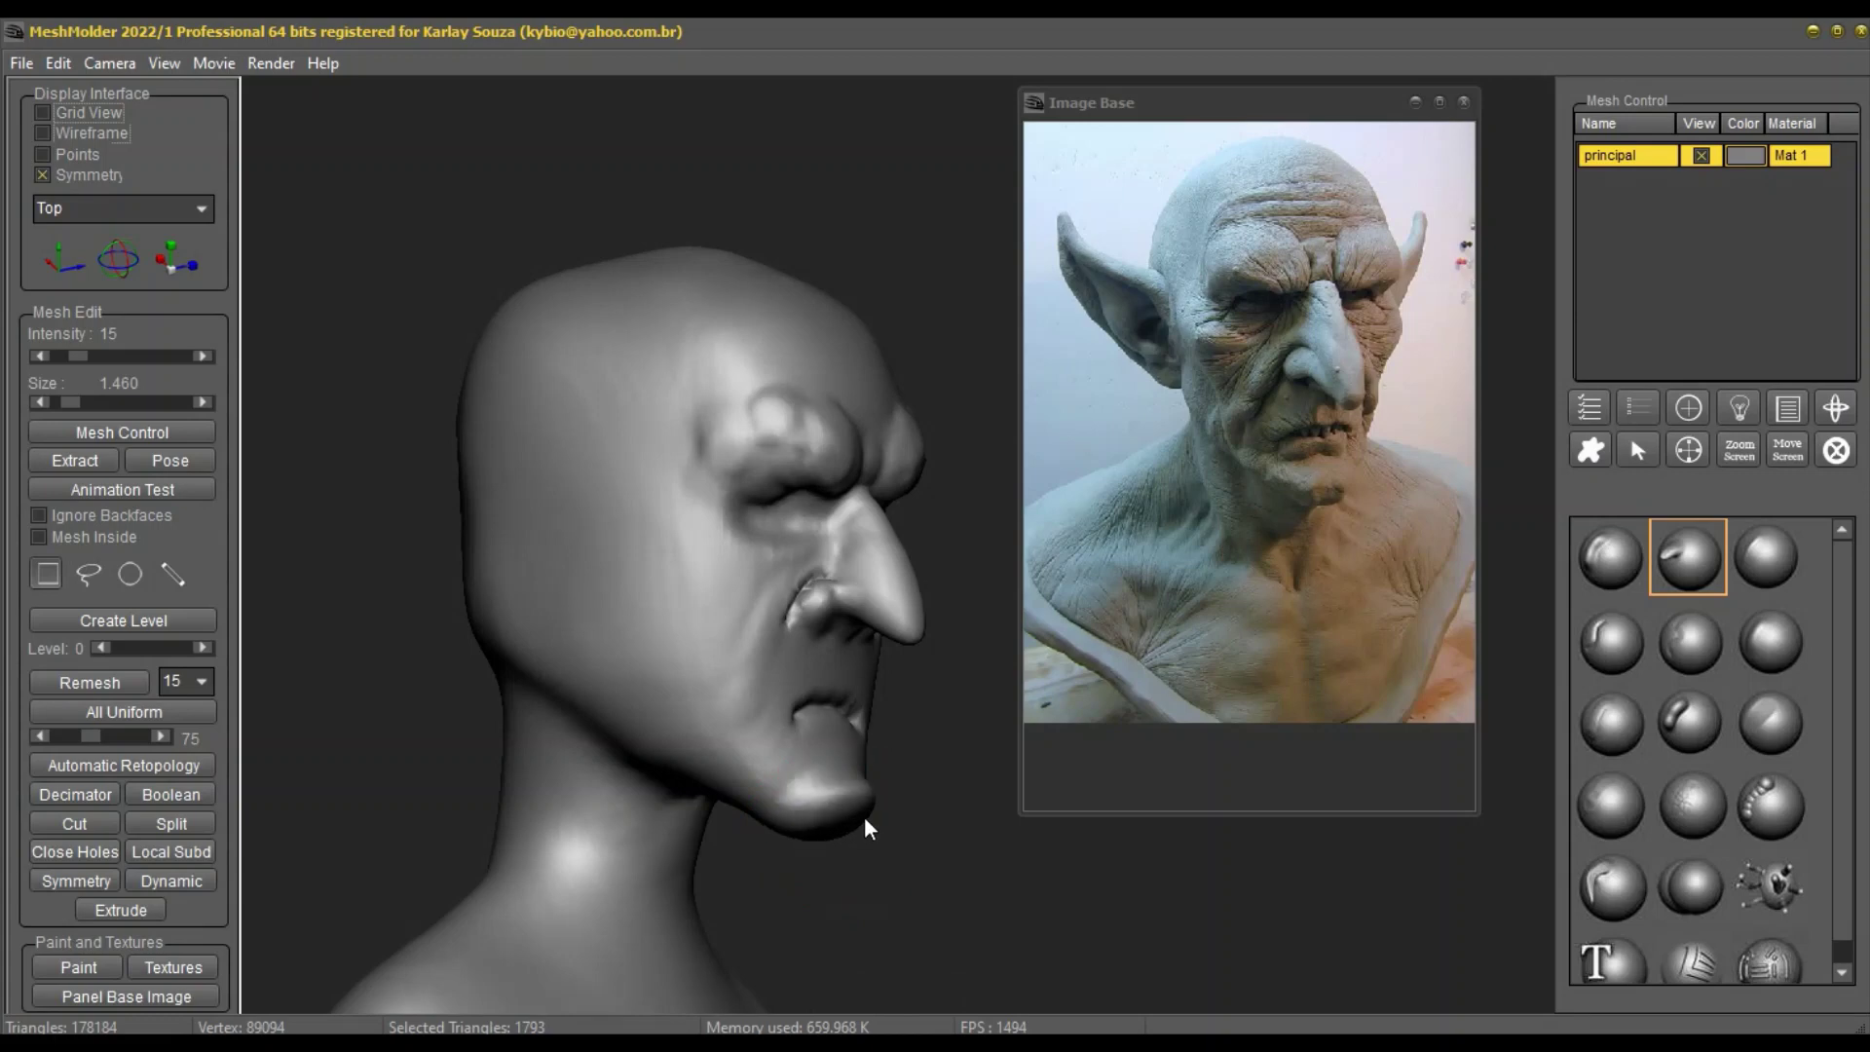
right_drag(832, 817, 832, 817)
drag(831, 816, 833, 808)
middle_drag(816, 859, 743, 852)
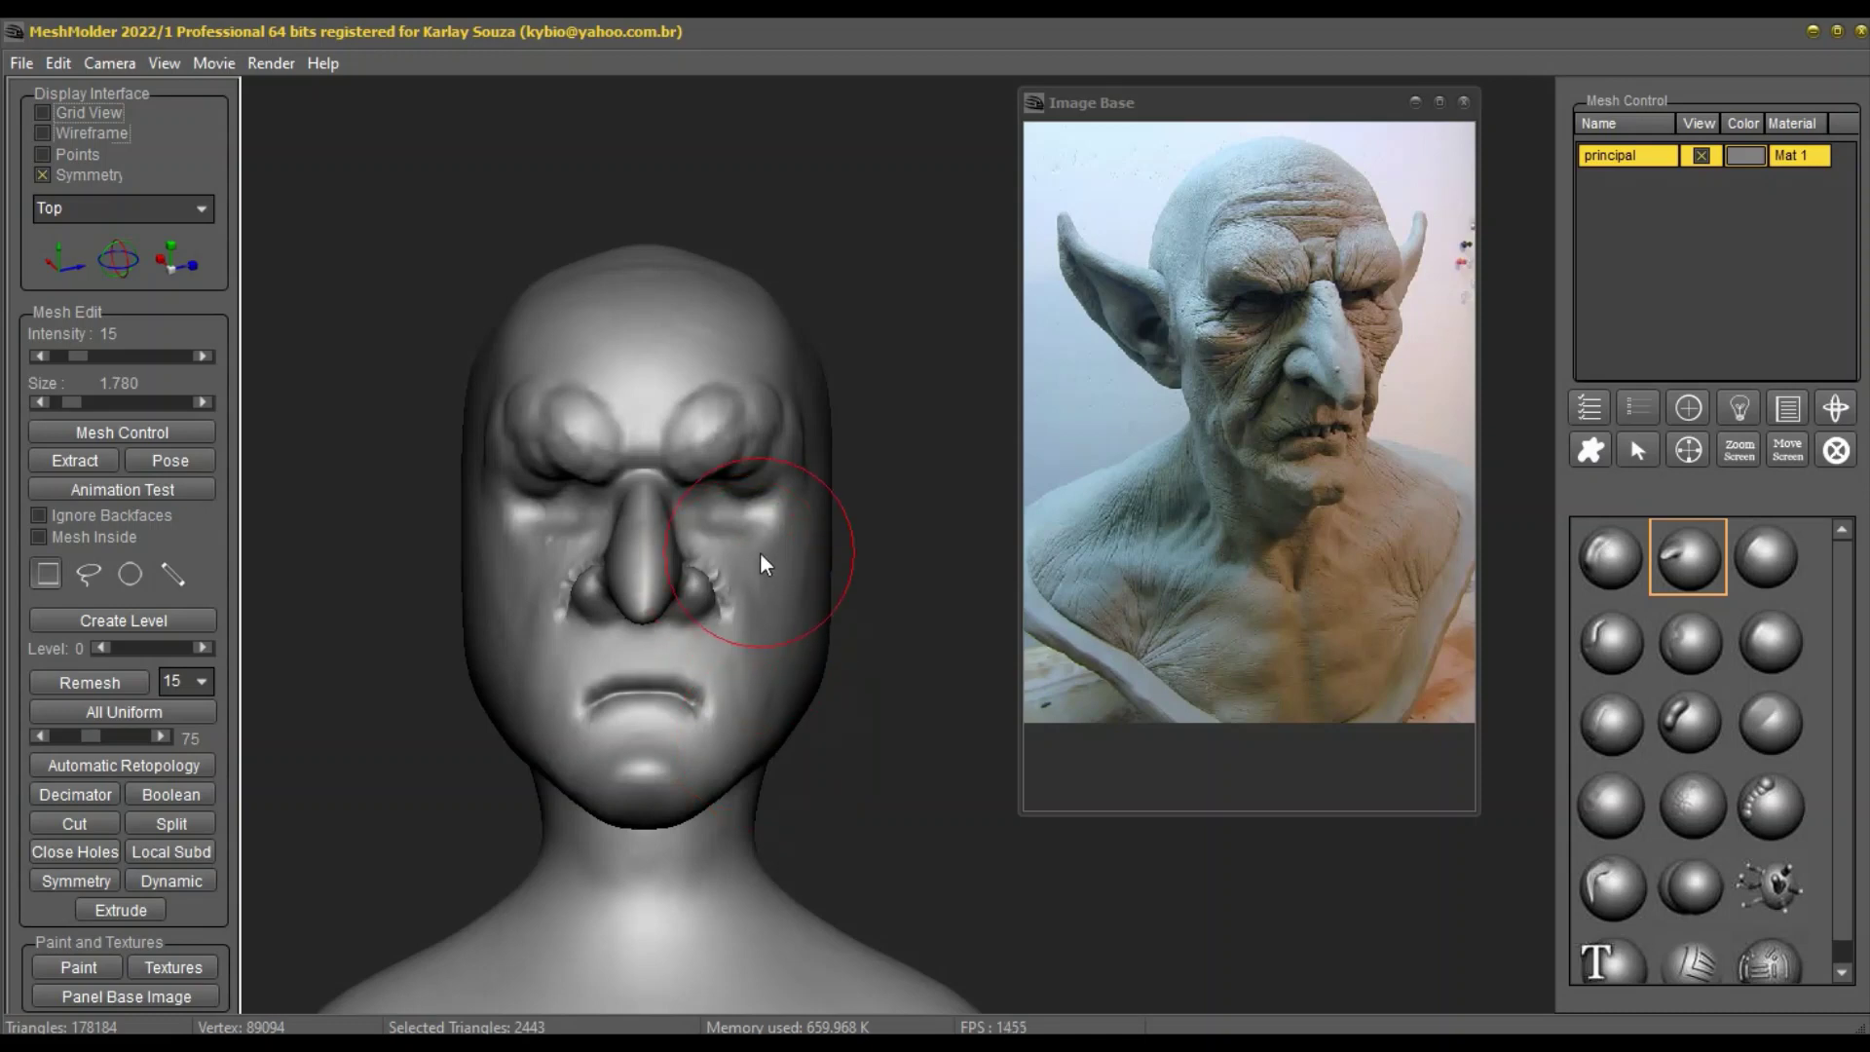
Step: Adjust the brush size and smooth the cheek surface beside the nose
right_click(787, 547)
right_drag(787, 547, 768, 553)
shift+drag(772, 558, 797, 559)
middle_drag(481, 523, 530, 511)
Step: Build up rounded cheekbones below the outer eye corners with the standard brush at size 0.840 and intensity 6
click(1613, 561)
right_drag(529, 499, 524, 481)
mouse_move(541, 447)
mouse_down()
mouse_move(549, 528)
mouse_move(555, 476)
mouse_move(528, 517)
mouse_move(575, 569)
mouse_up()
mouse_move(575, 569)
middle_down()
mouse_move(517, 629)
mouse_move(539, 641)
mouse_move(582, 434)
middle_up()
mouse_move(582, 450)
mouse_down()
mouse_move(582, 472)
mouse_move(612, 453)
mouse_up()
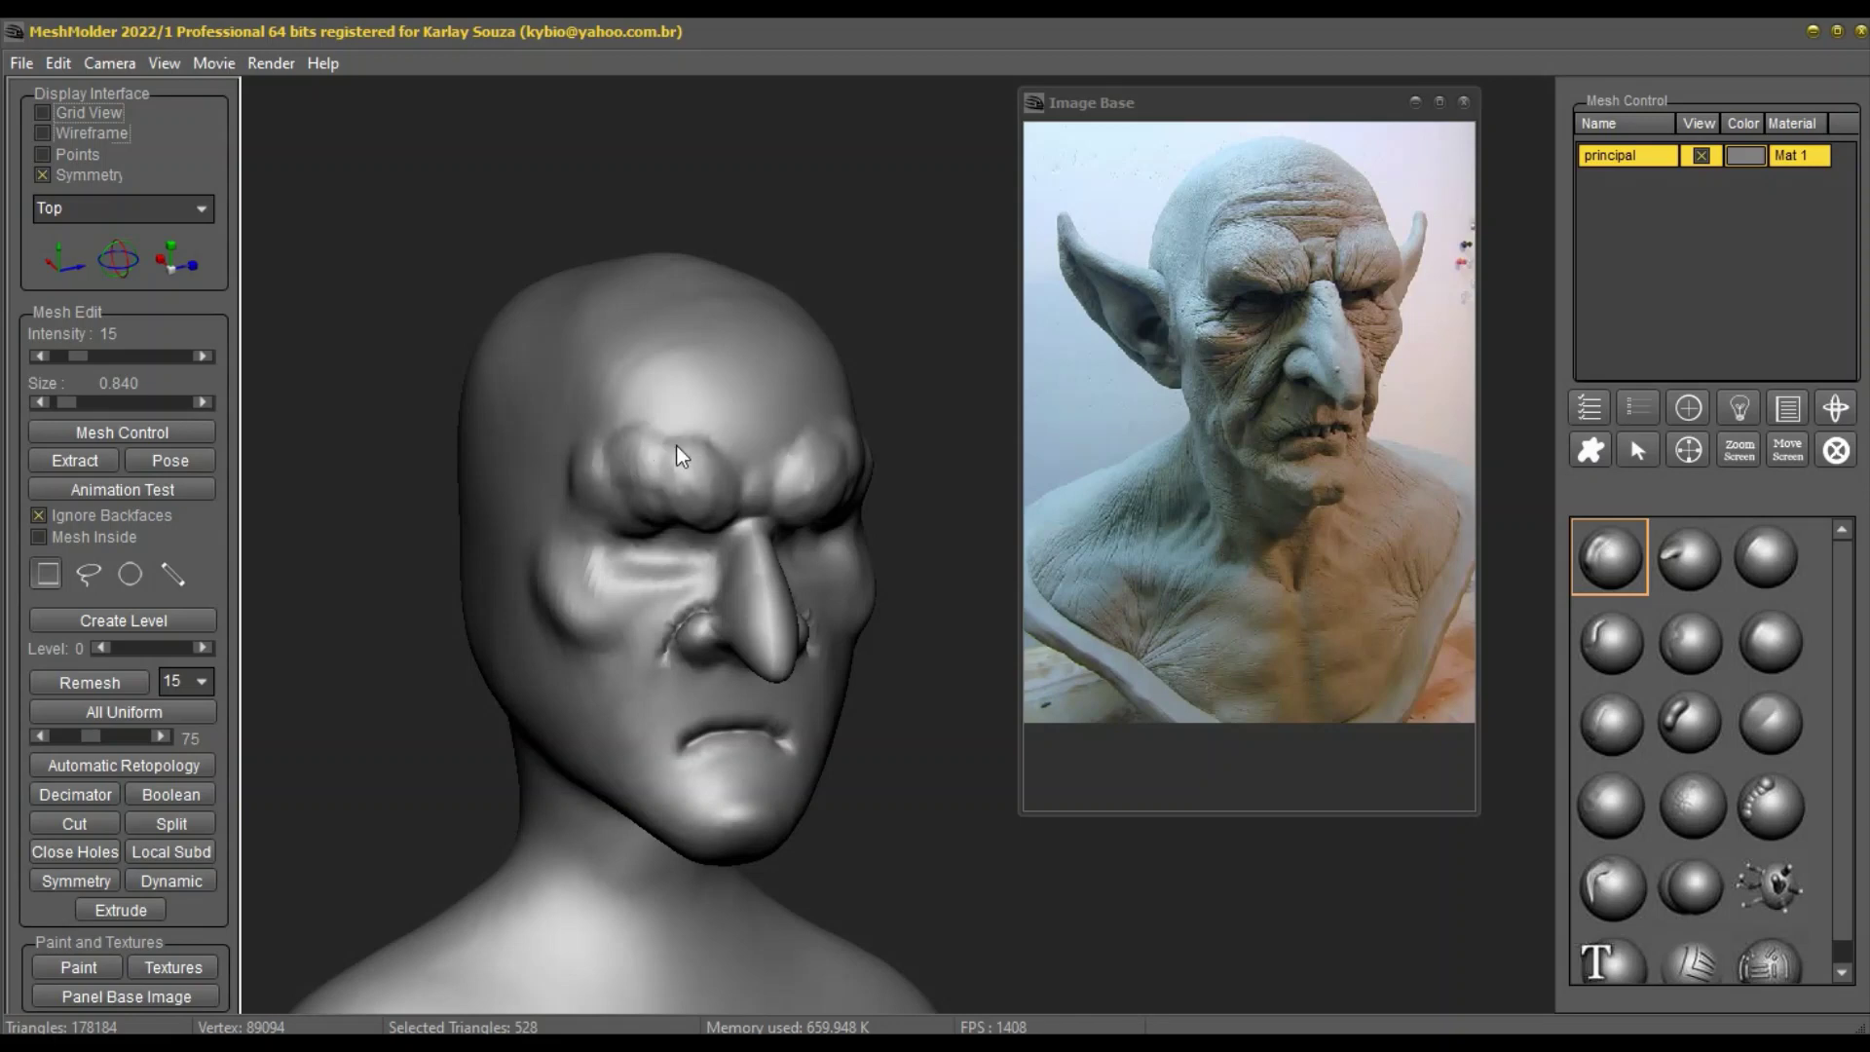
middle_drag(610, 434, 571, 428)
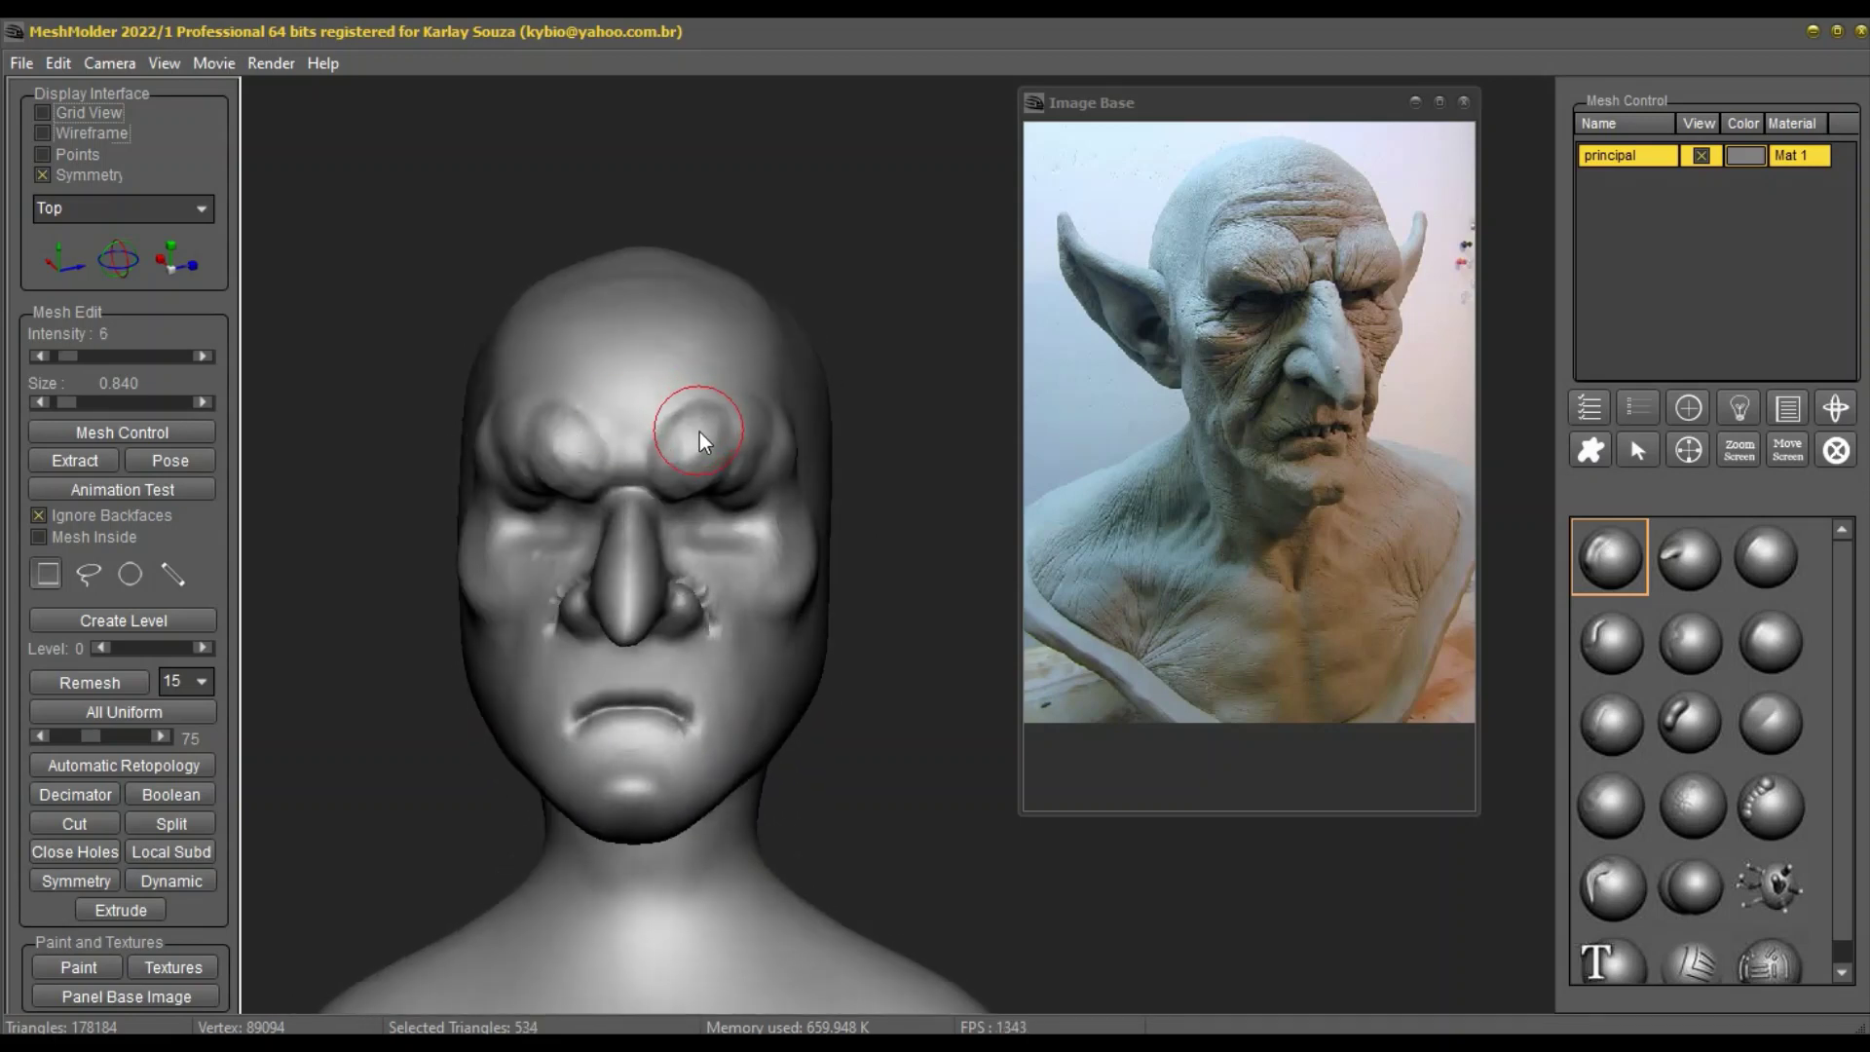
middle_drag(719, 448, 735, 428)
middle_drag(750, 365, 764, 383)
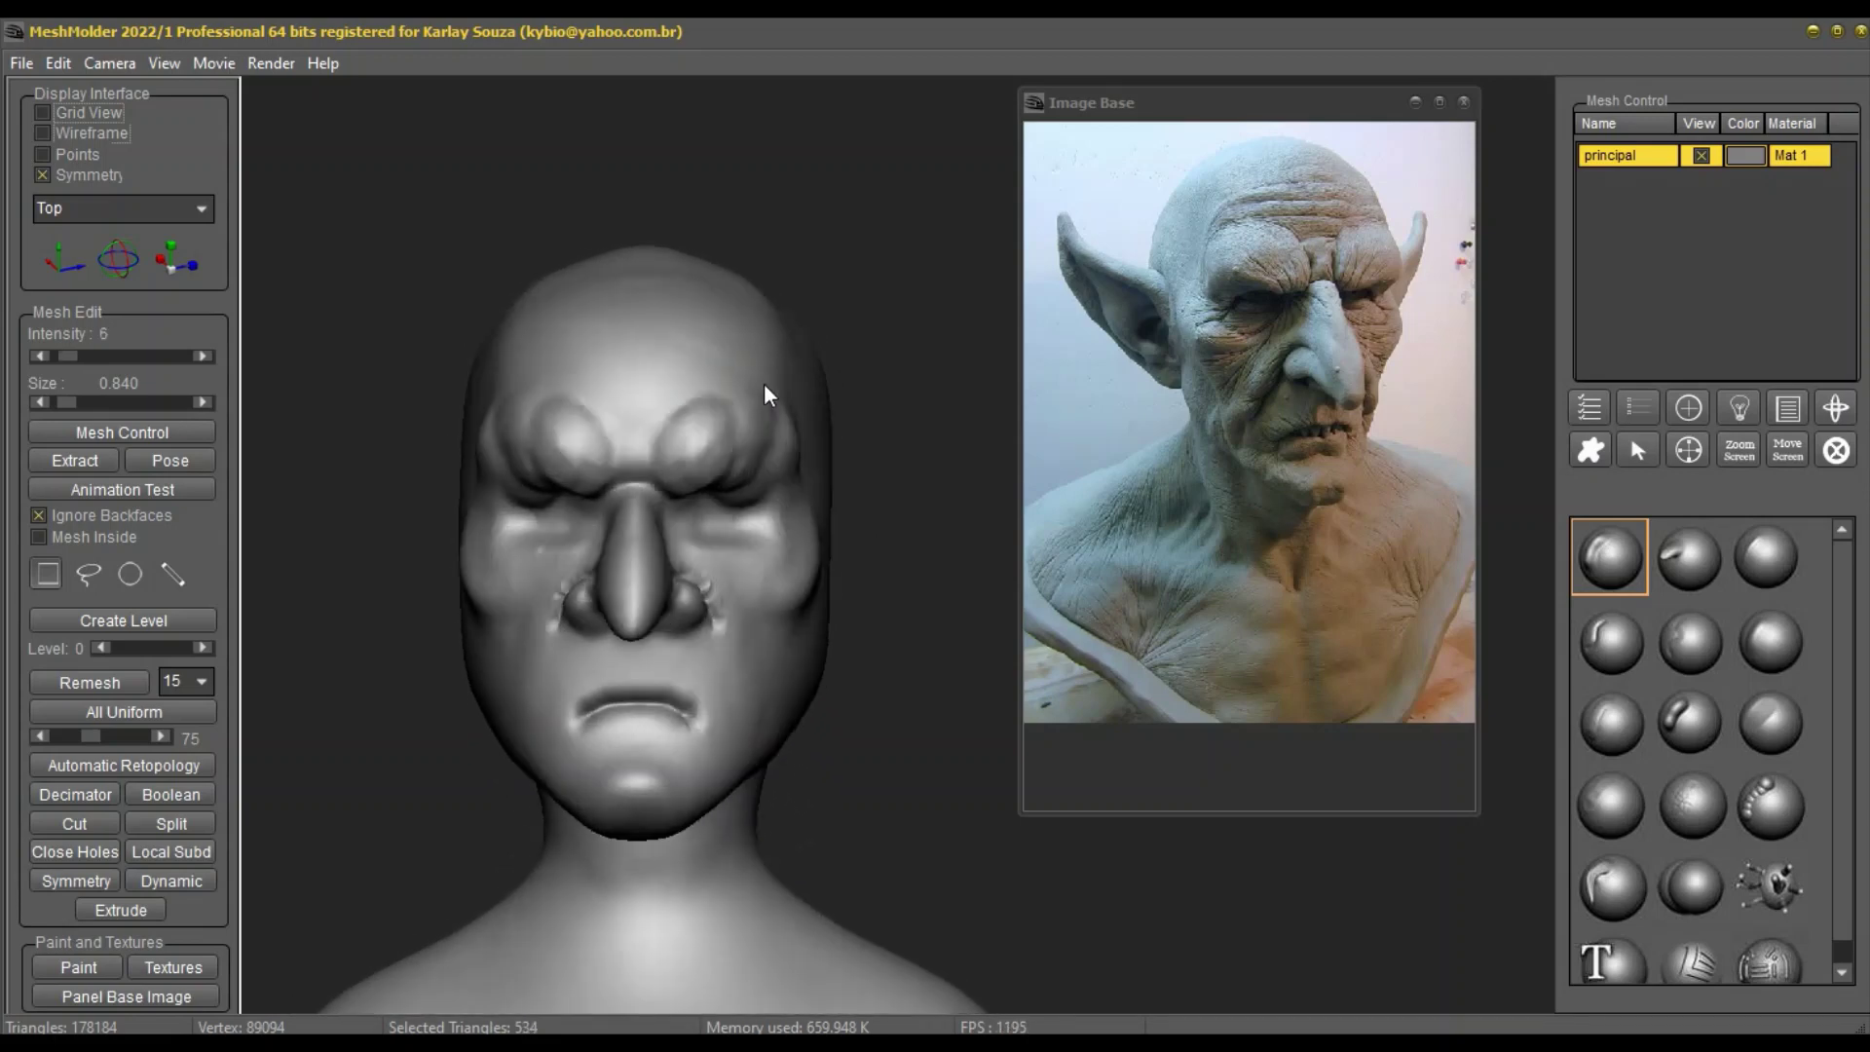
Step: Sculpt the long muscle running from behind the jaw down the neck with a brush at intensity 4 and size 1.380
scroll(699, 674, up, 3)
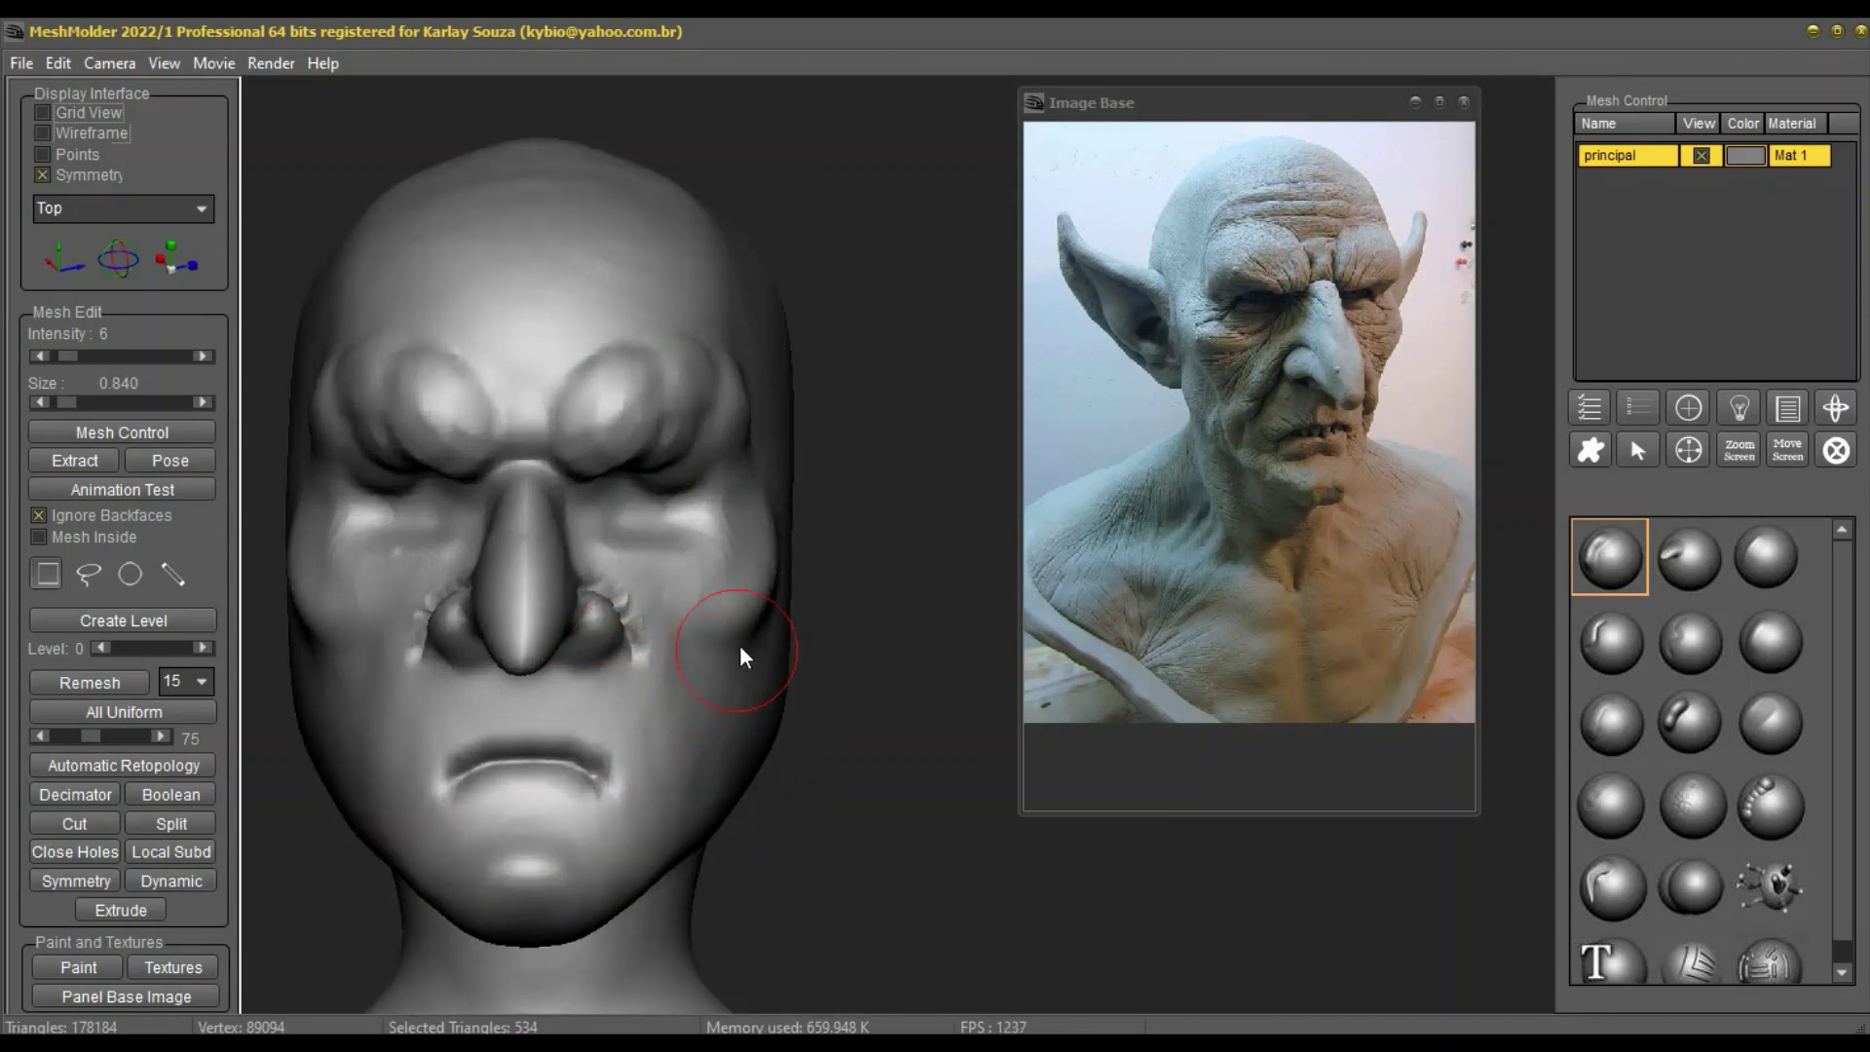
scroll(773, 672, down, 3)
middle_drag(773, 699, 668, 823)
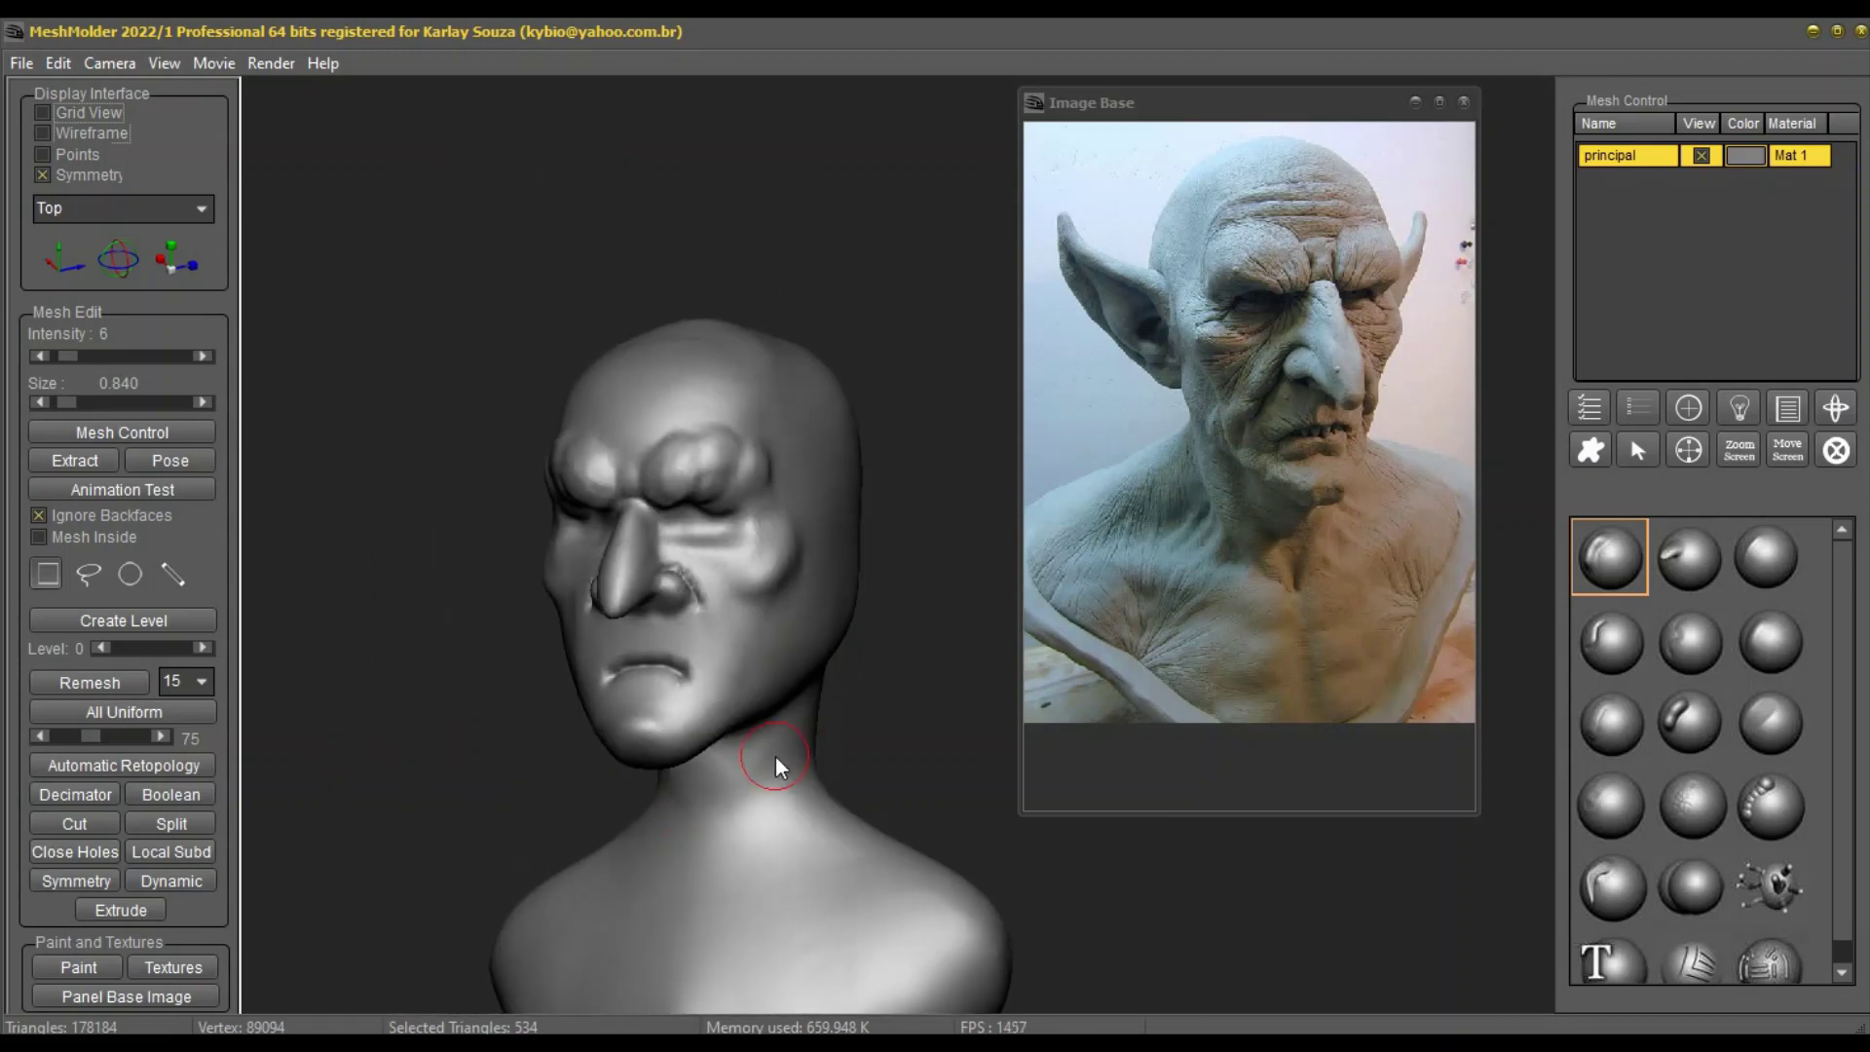
mouse_move(776, 756)
middle_down()
mouse_move(723, 740)
mouse_move(723, 707)
middle_up()
right_drag(836, 600, 822, 620)
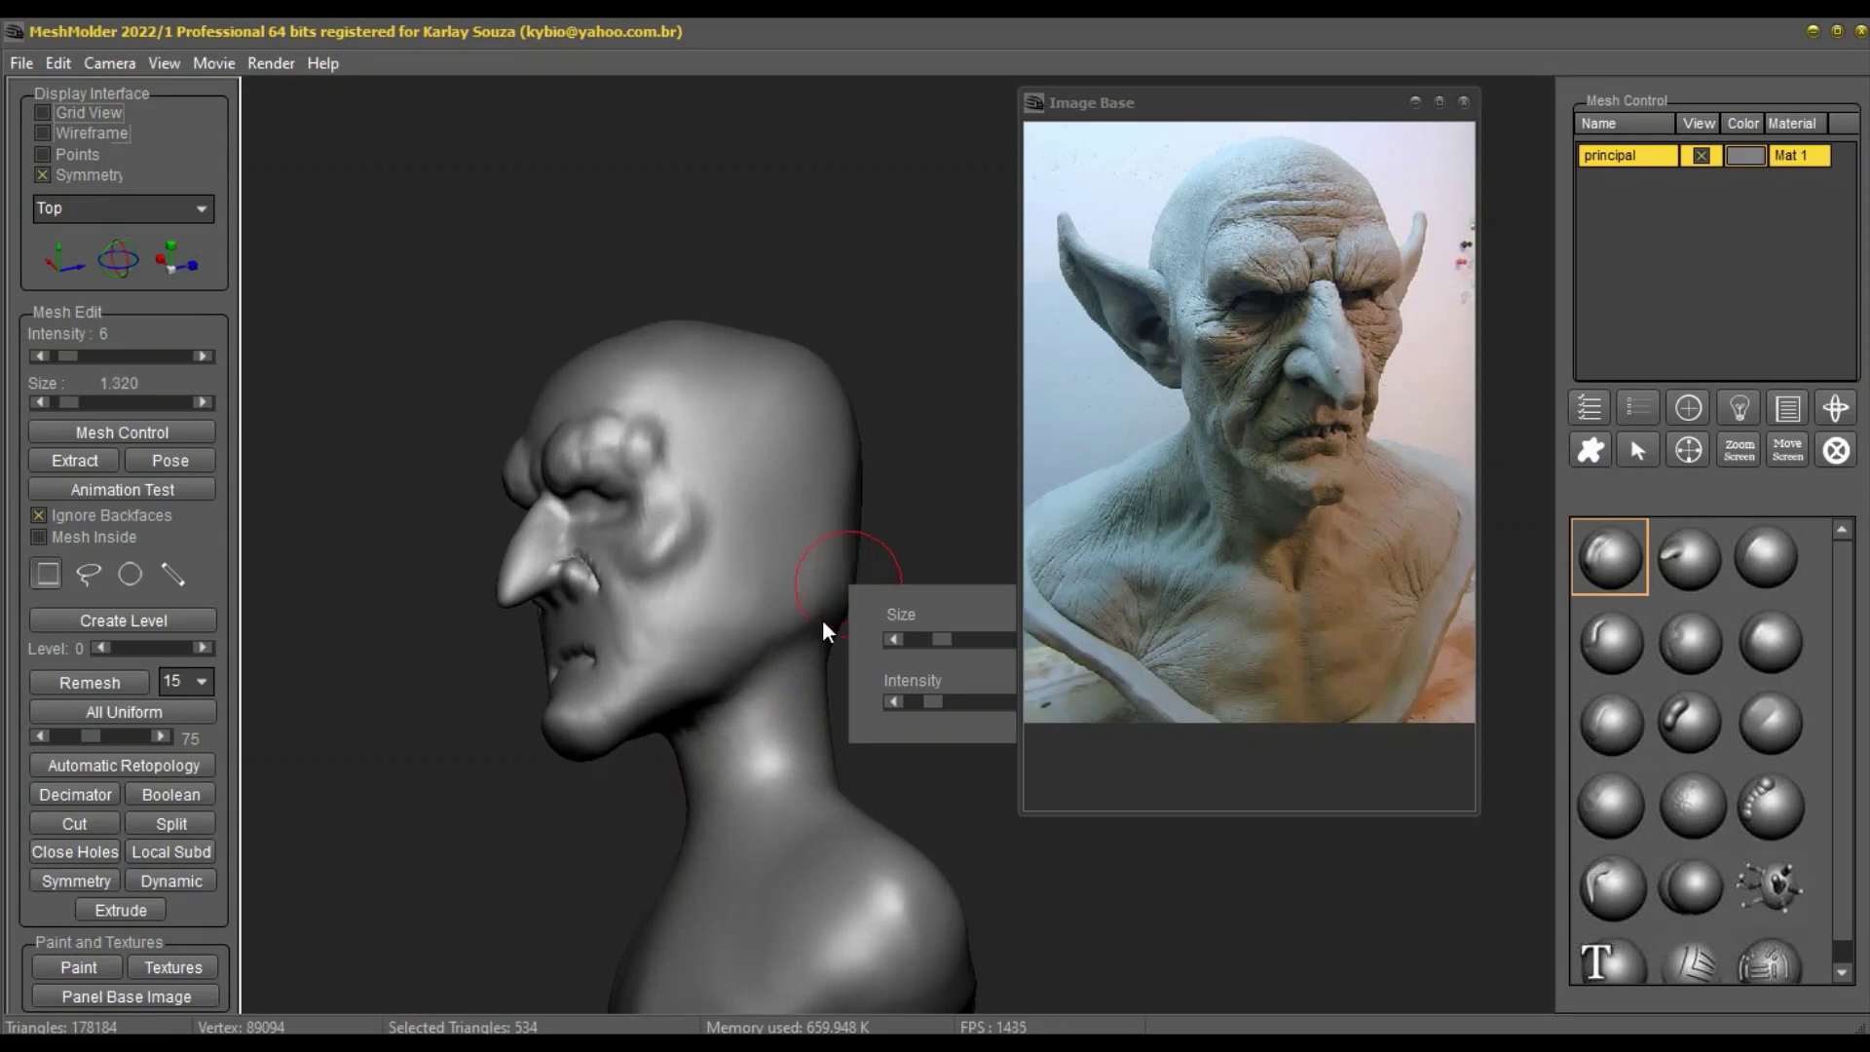
click(1611, 721)
right_click(787, 698)
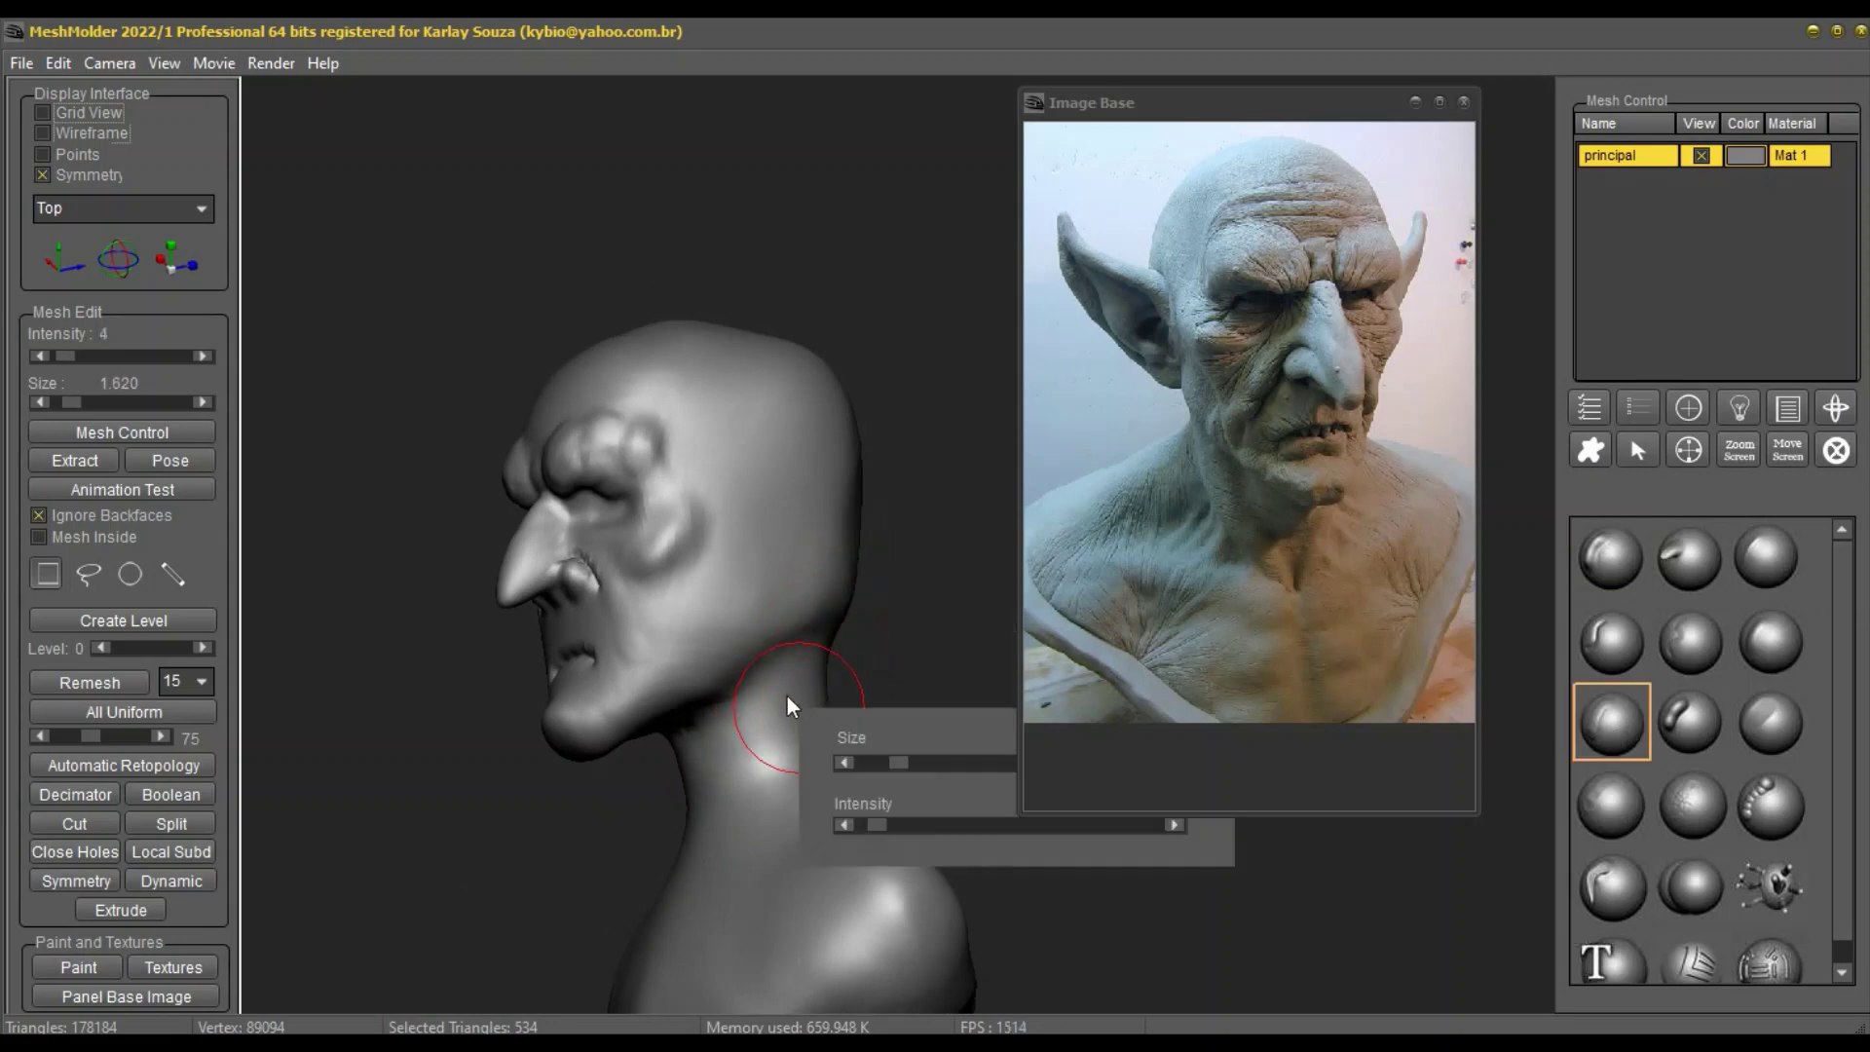
drag(800, 639, 744, 868)
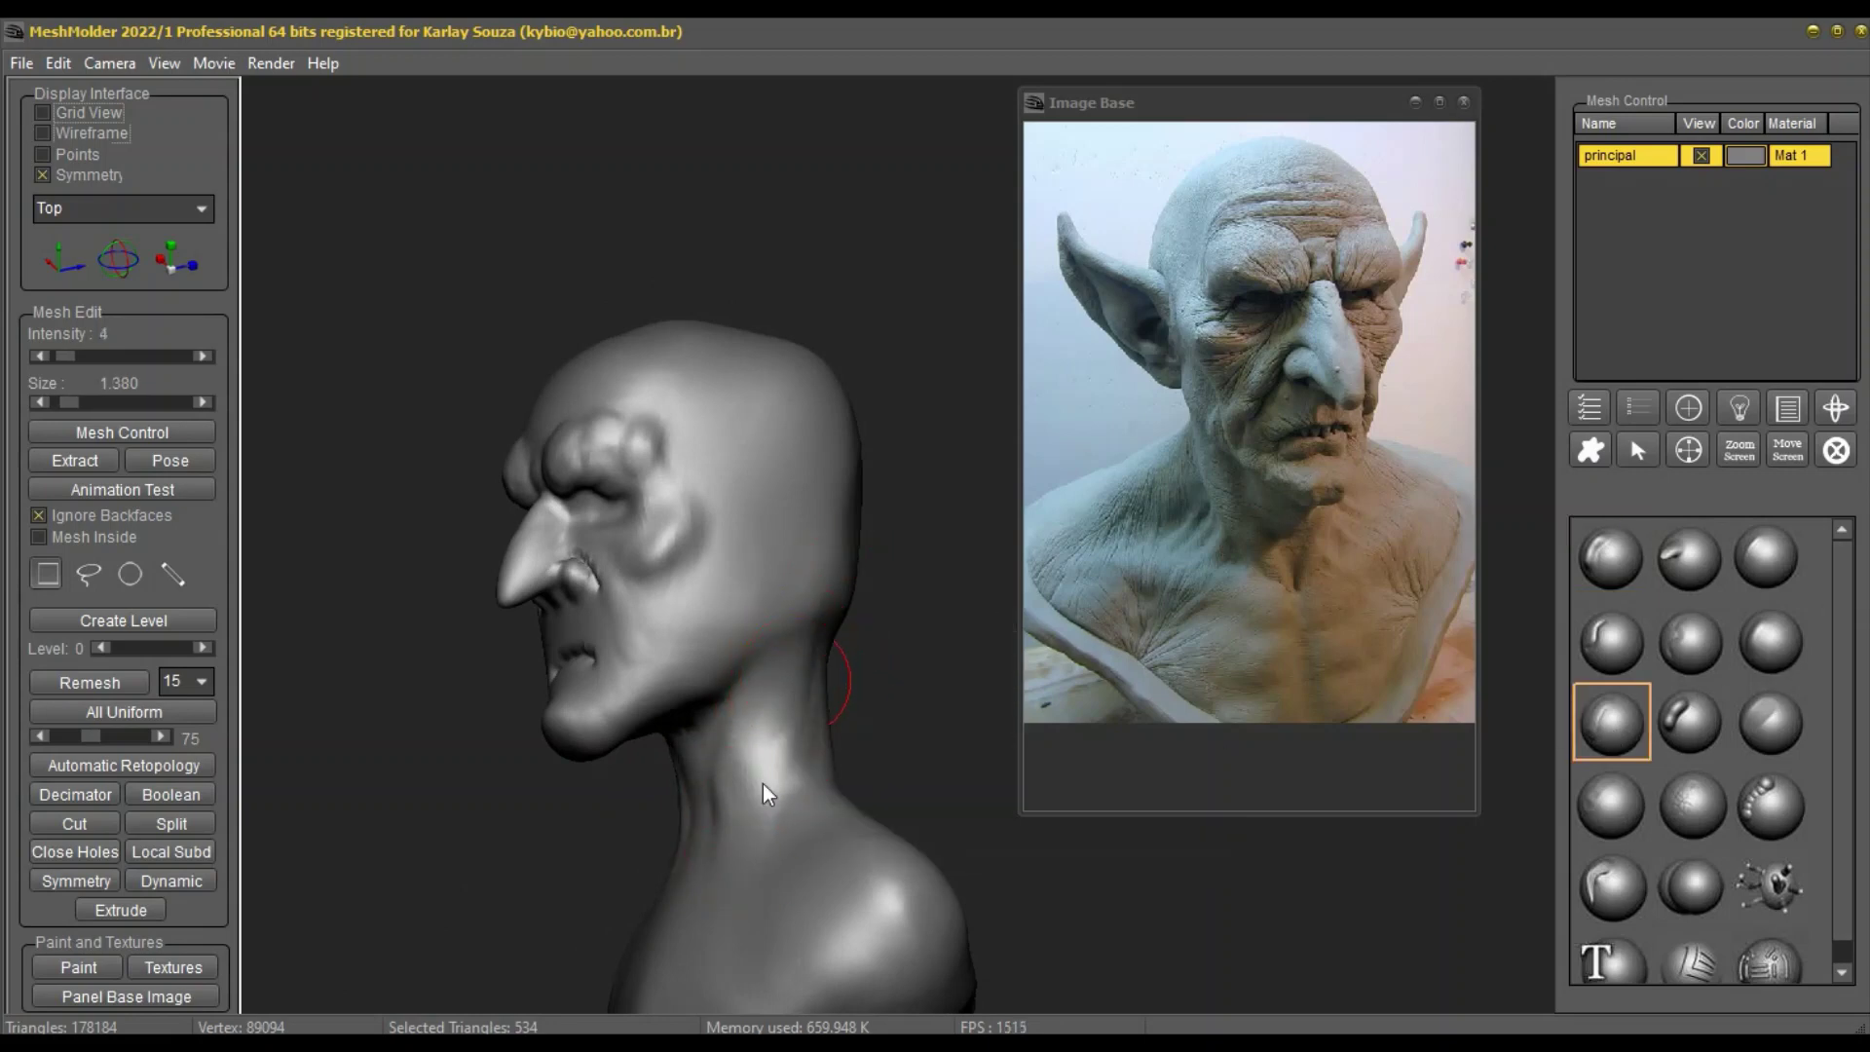
mouse_move(773, 645)
mouse_down()
mouse_move(721, 762)
mouse_move(717, 914)
mouse_up()
Step: Define the neck tendons and collarbones with the same brush at size 0.900 and intensity 4
mouse_move(717, 914)
middle_down()
mouse_move(767, 908)
mouse_move(809, 933)
mouse_move(805, 902)
mouse_move(715, 882)
mouse_move(618, 779)
mouse_move(630, 805)
middle_up()
scroll(767, 922, down, 5)
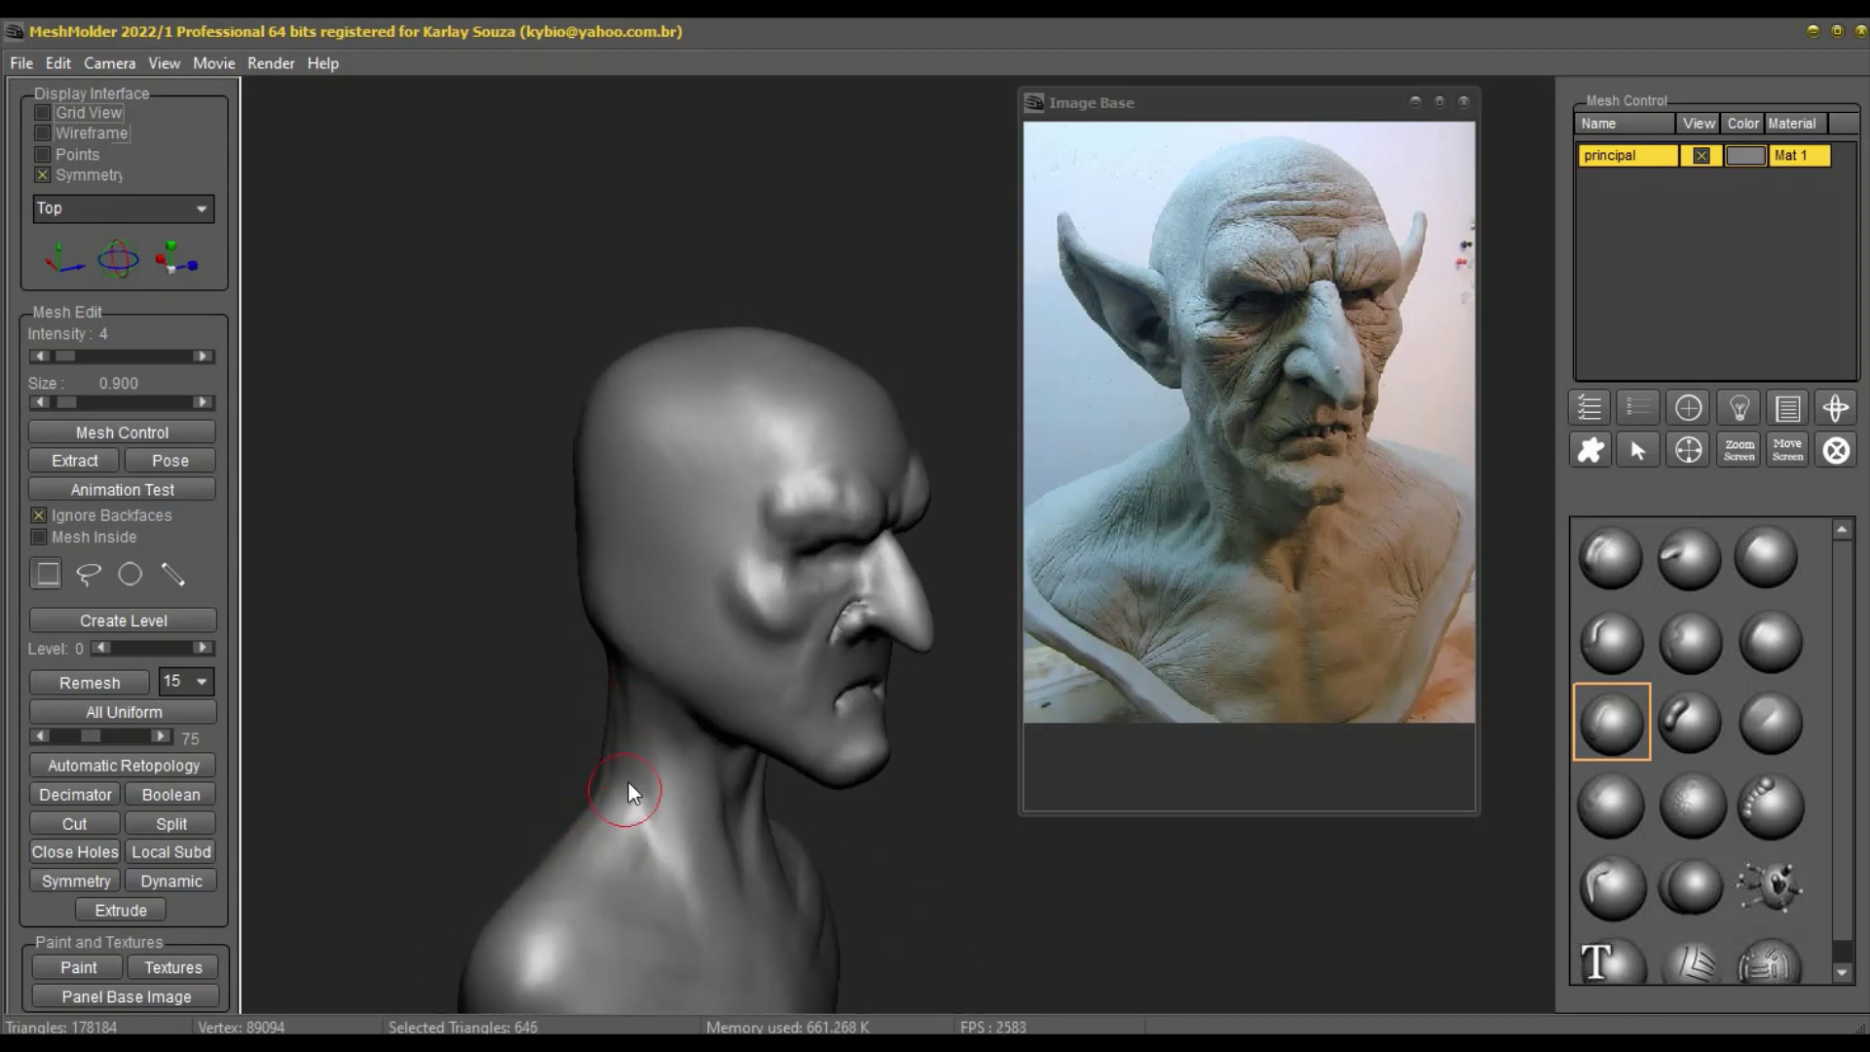
middle_drag(594, 845, 681, 864)
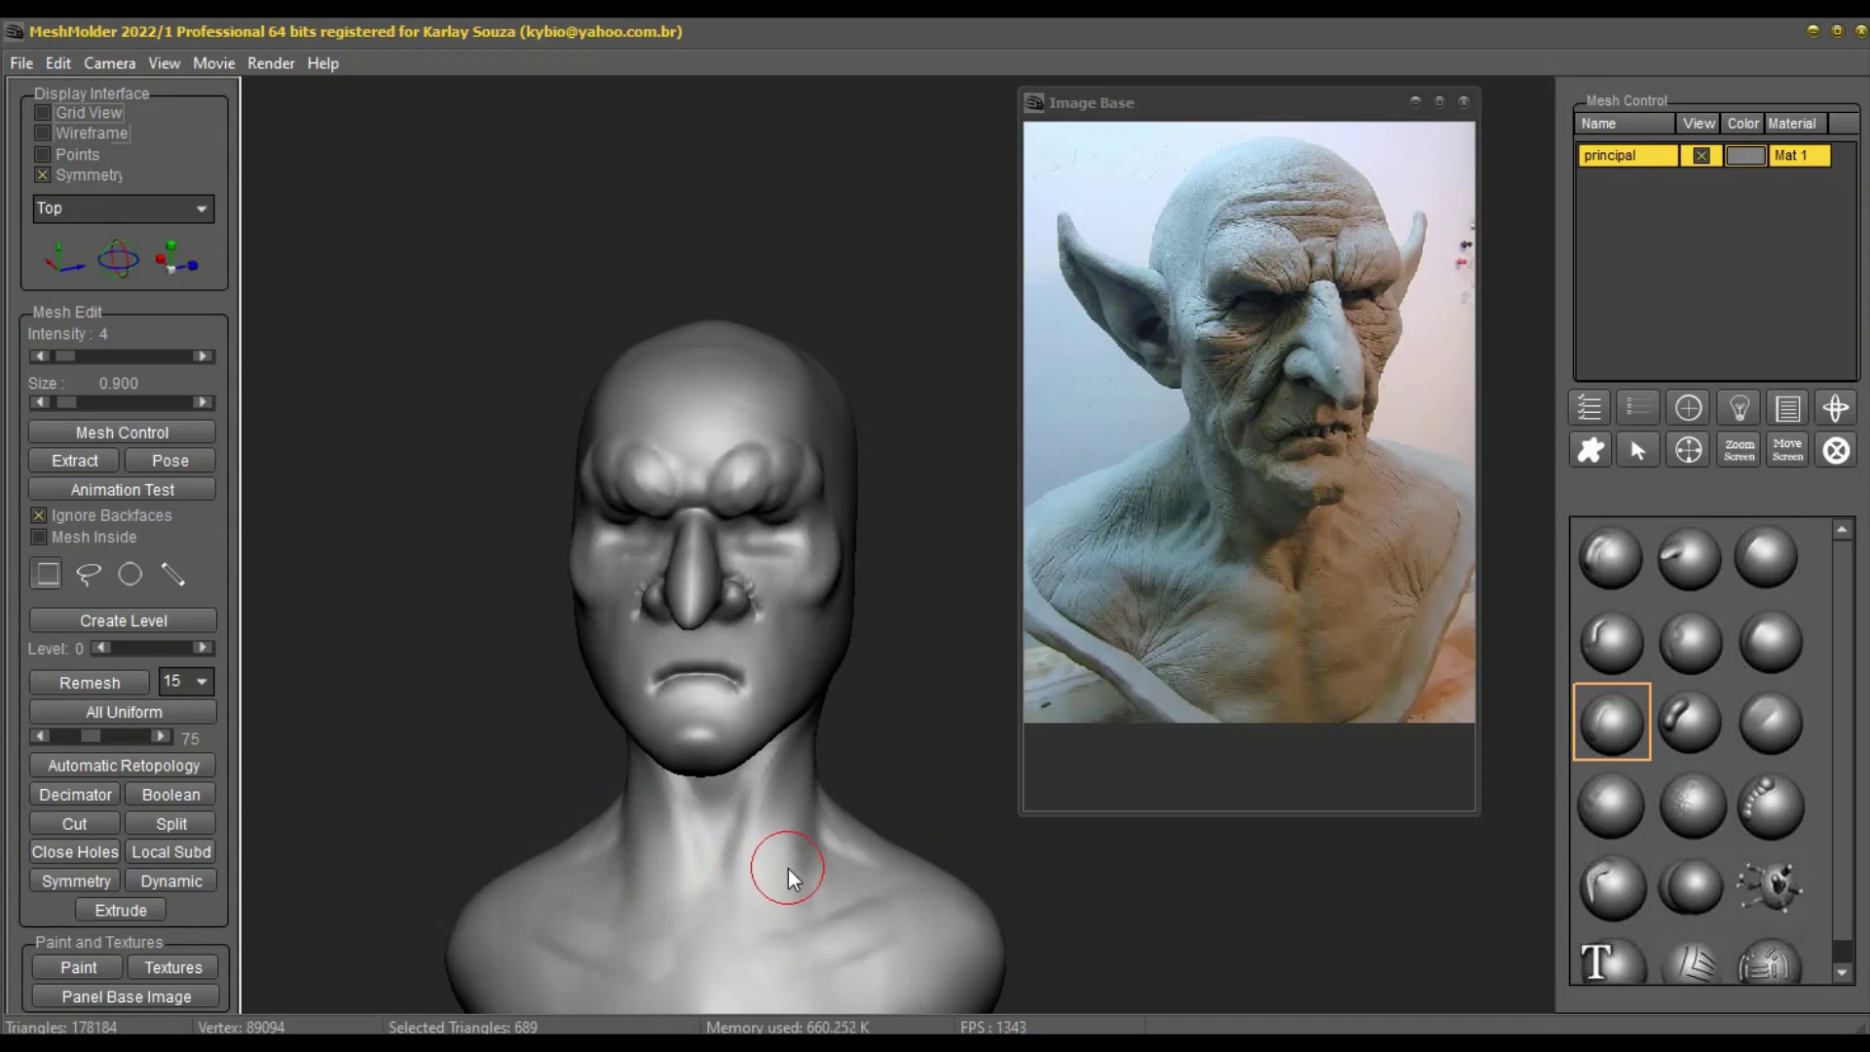
middle_drag(858, 746, 869, 747)
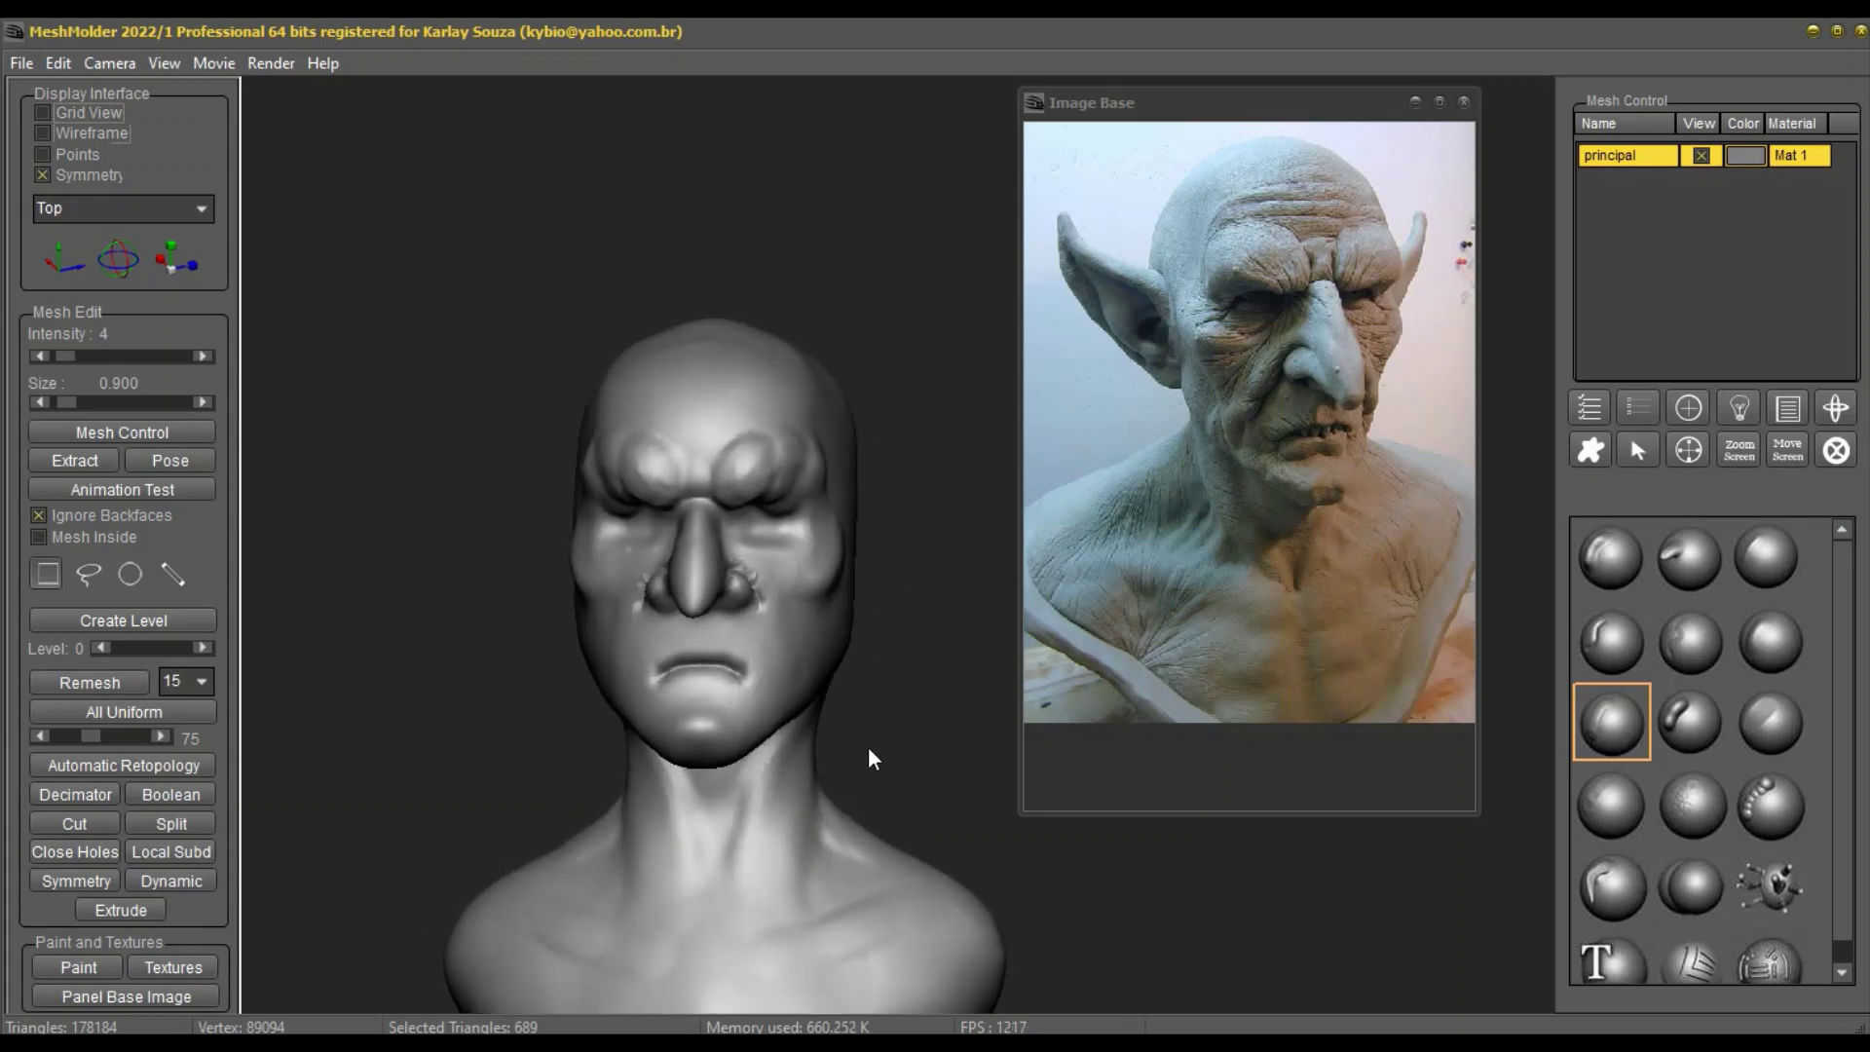
Step: Soften and blend the cheekbones into the face with the brush at size 0.900
middle_drag(834, 586, 760, 564)
drag(760, 564, 790, 557)
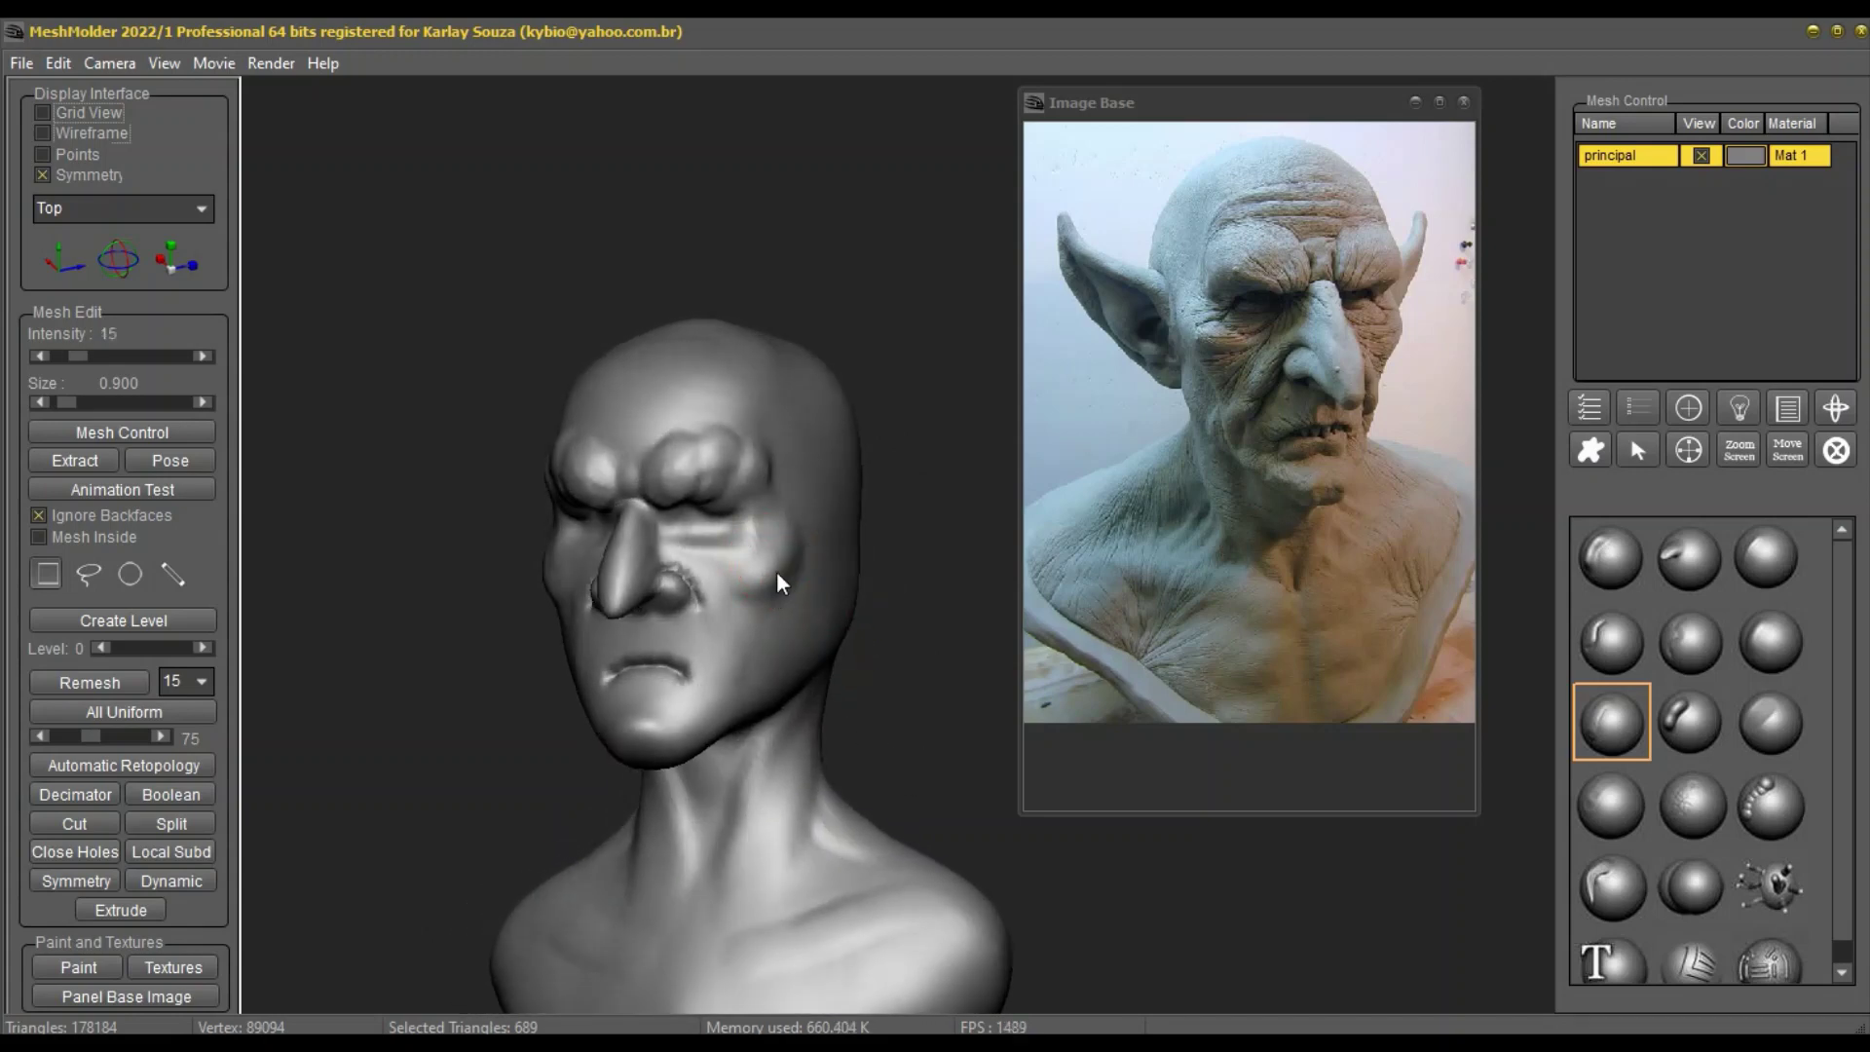
middle_drag(739, 557, 796, 595)
scroll(797, 594, down, 11)
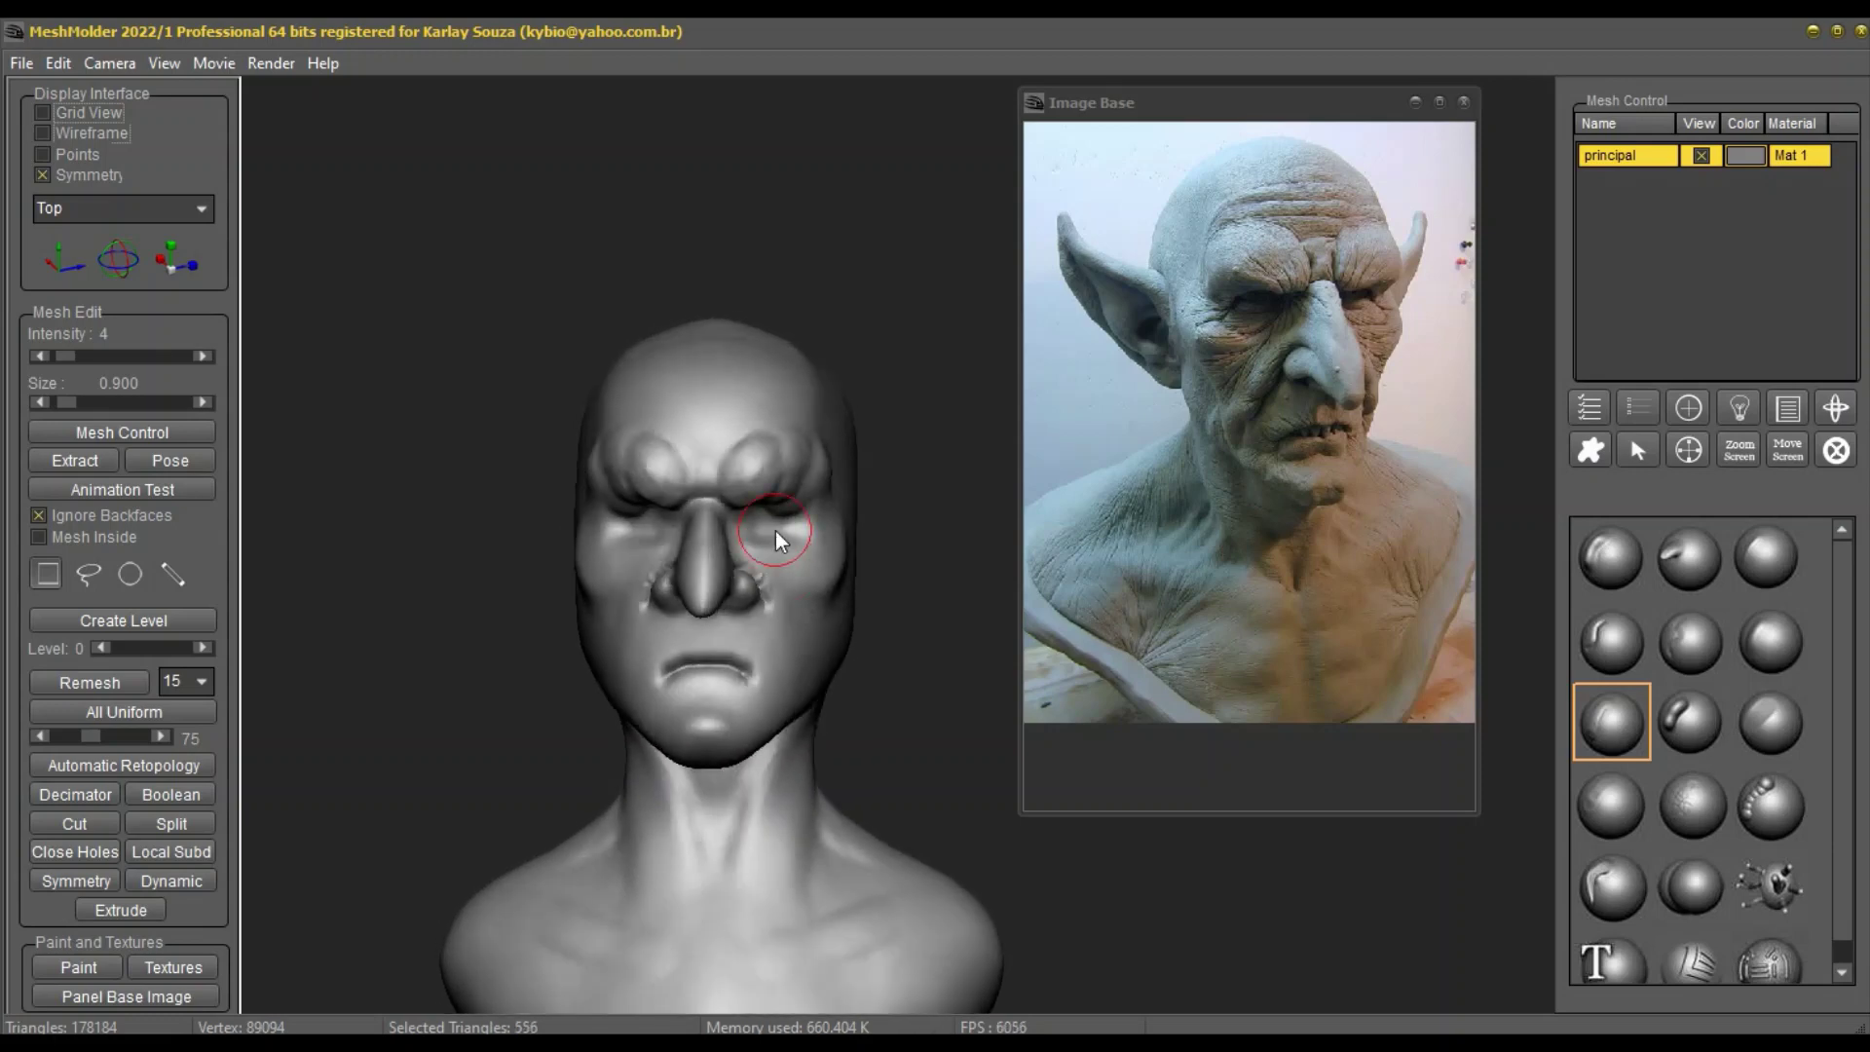
scroll(776, 530, up, 3)
scroll(722, 570, up, 2)
Step: Shape the nostrils on the underside of the nose with the Move brush at size 0.340 and the standard brush
middle_drag(763, 624, 795, 622)
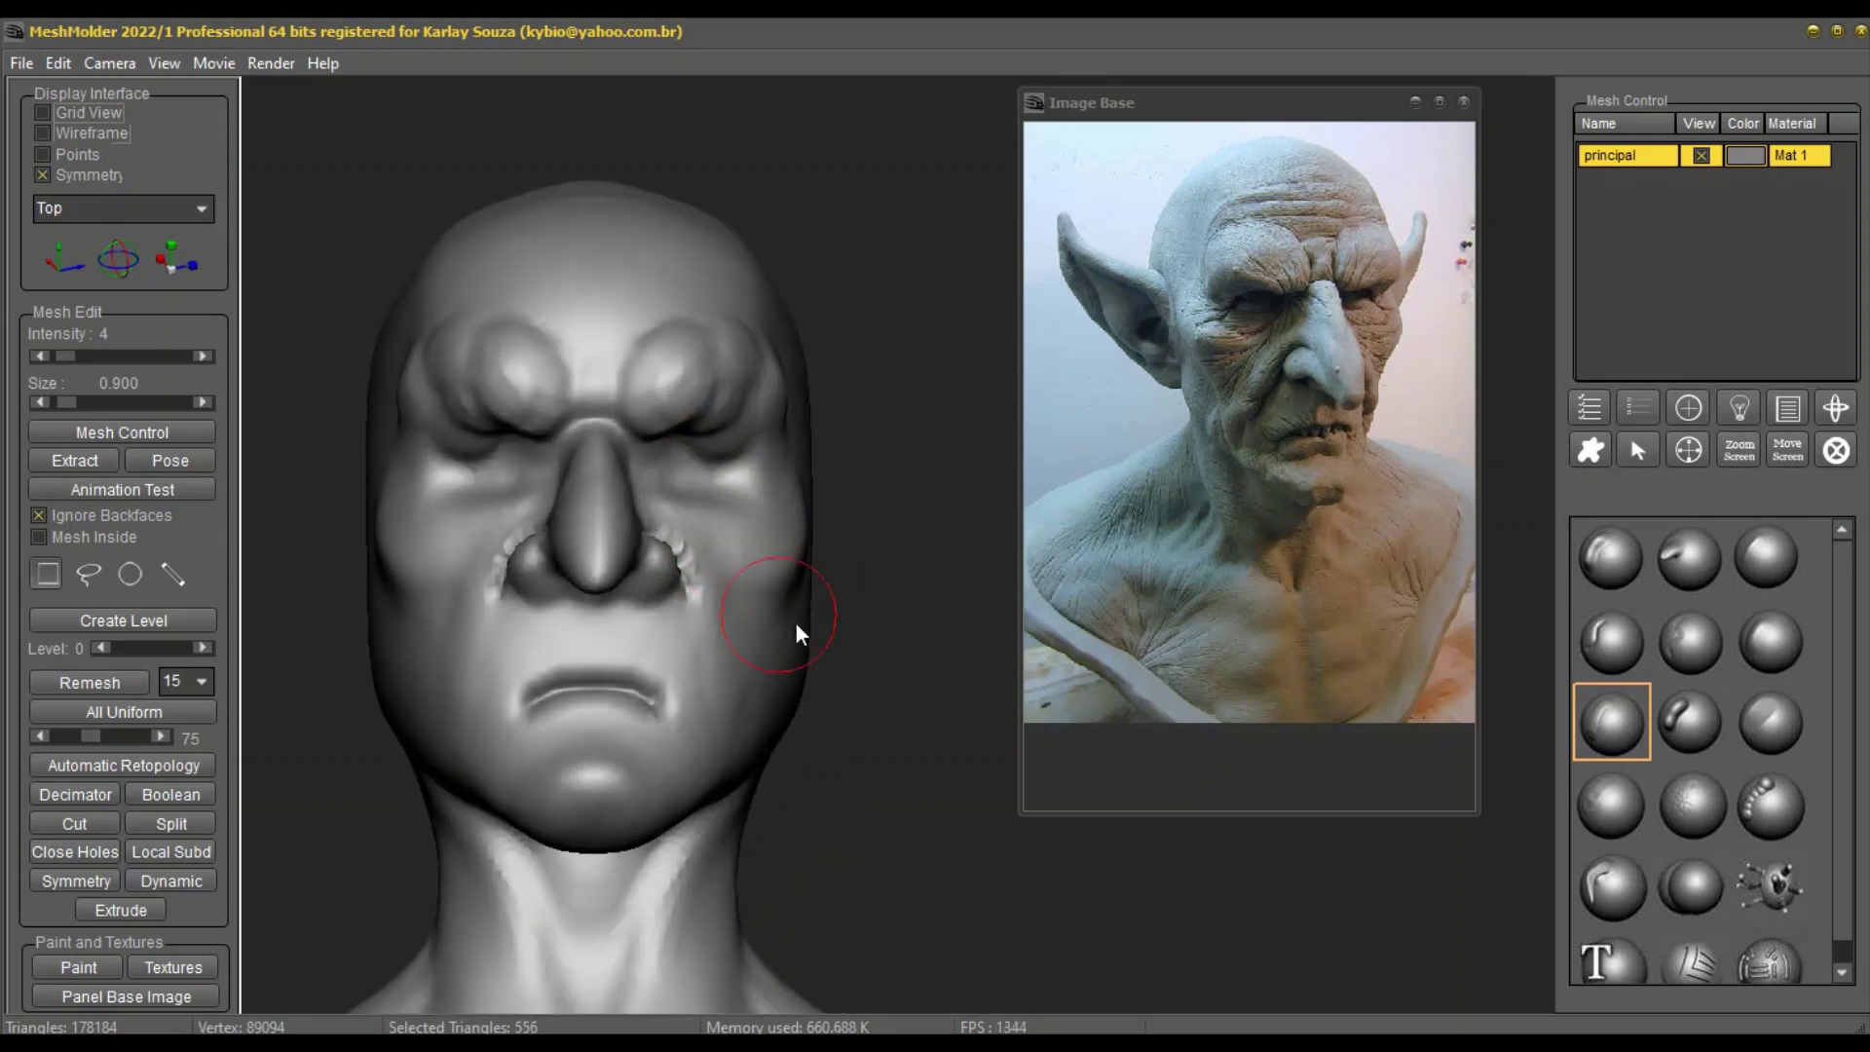
mouse_move(670, 594)
middle_down()
mouse_move(612, 604)
mouse_move(672, 596)
middle_up()
click(1689, 557)
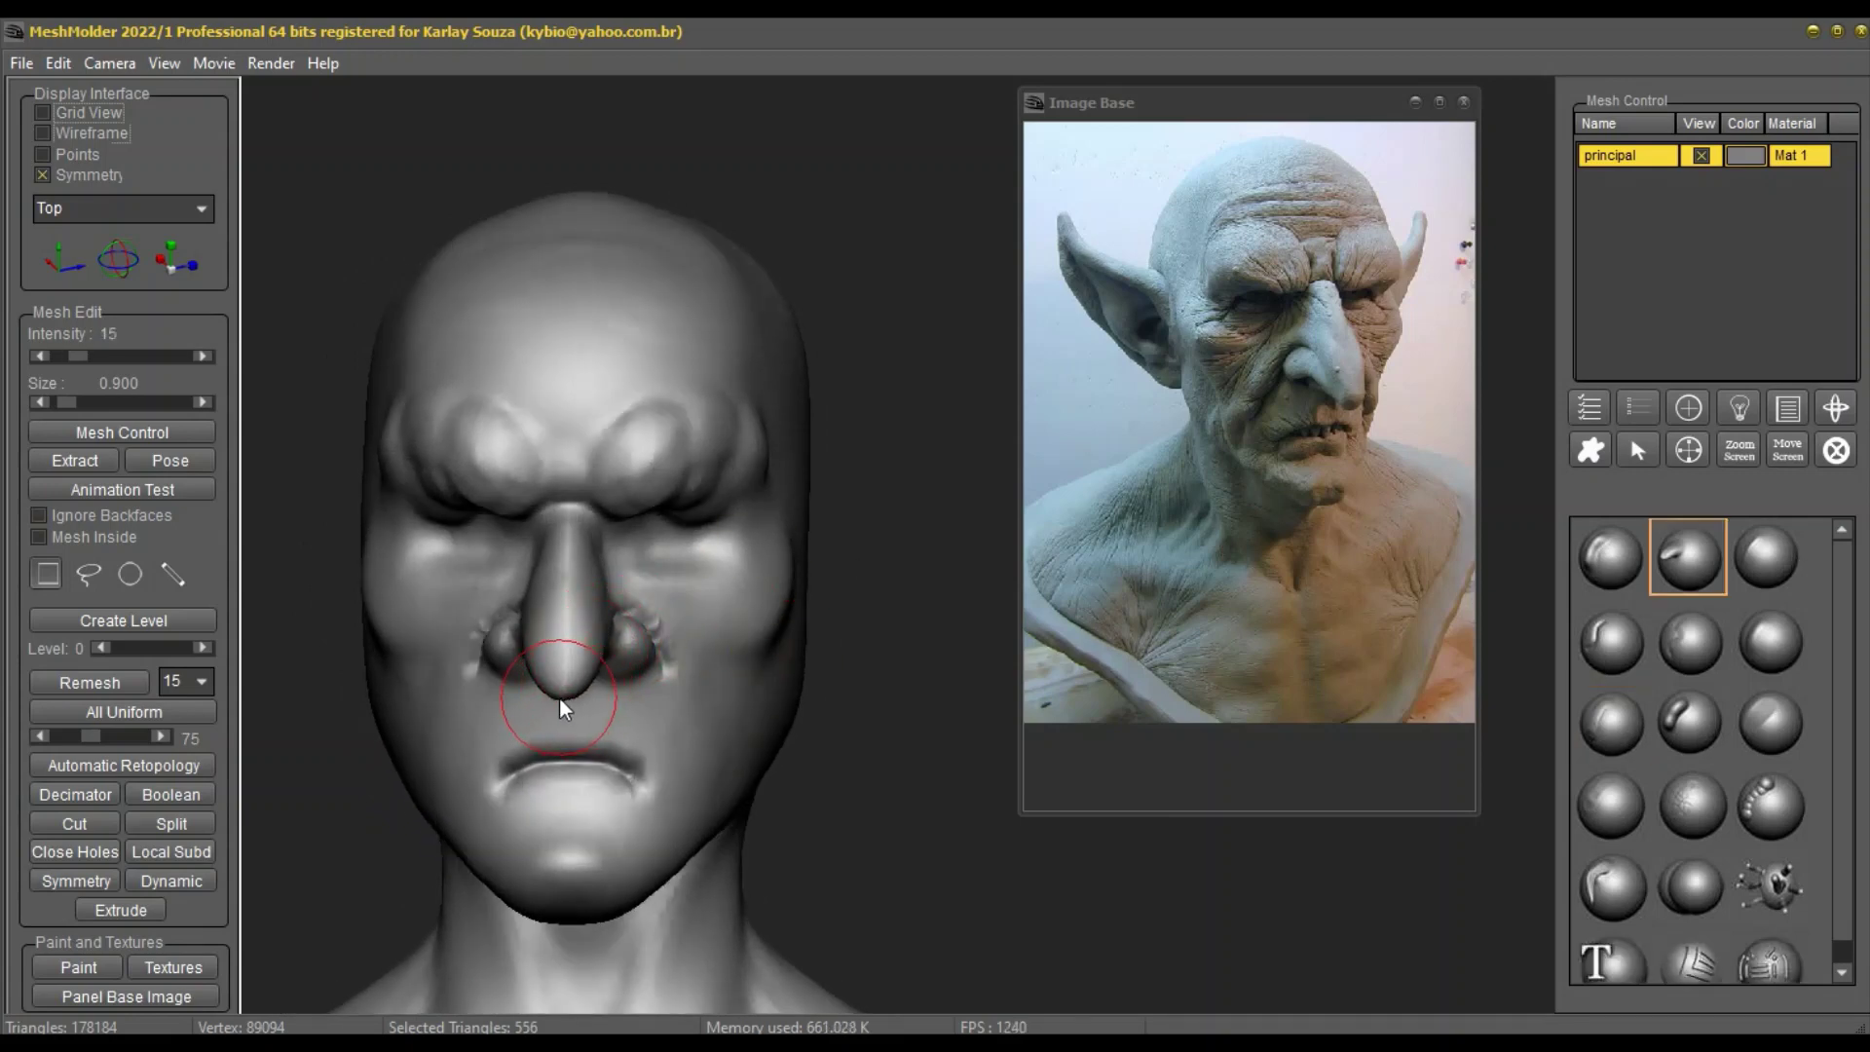
mouse_move(560, 698)
middle_down()
mouse_move(541, 653)
mouse_move(561, 619)
middle_up()
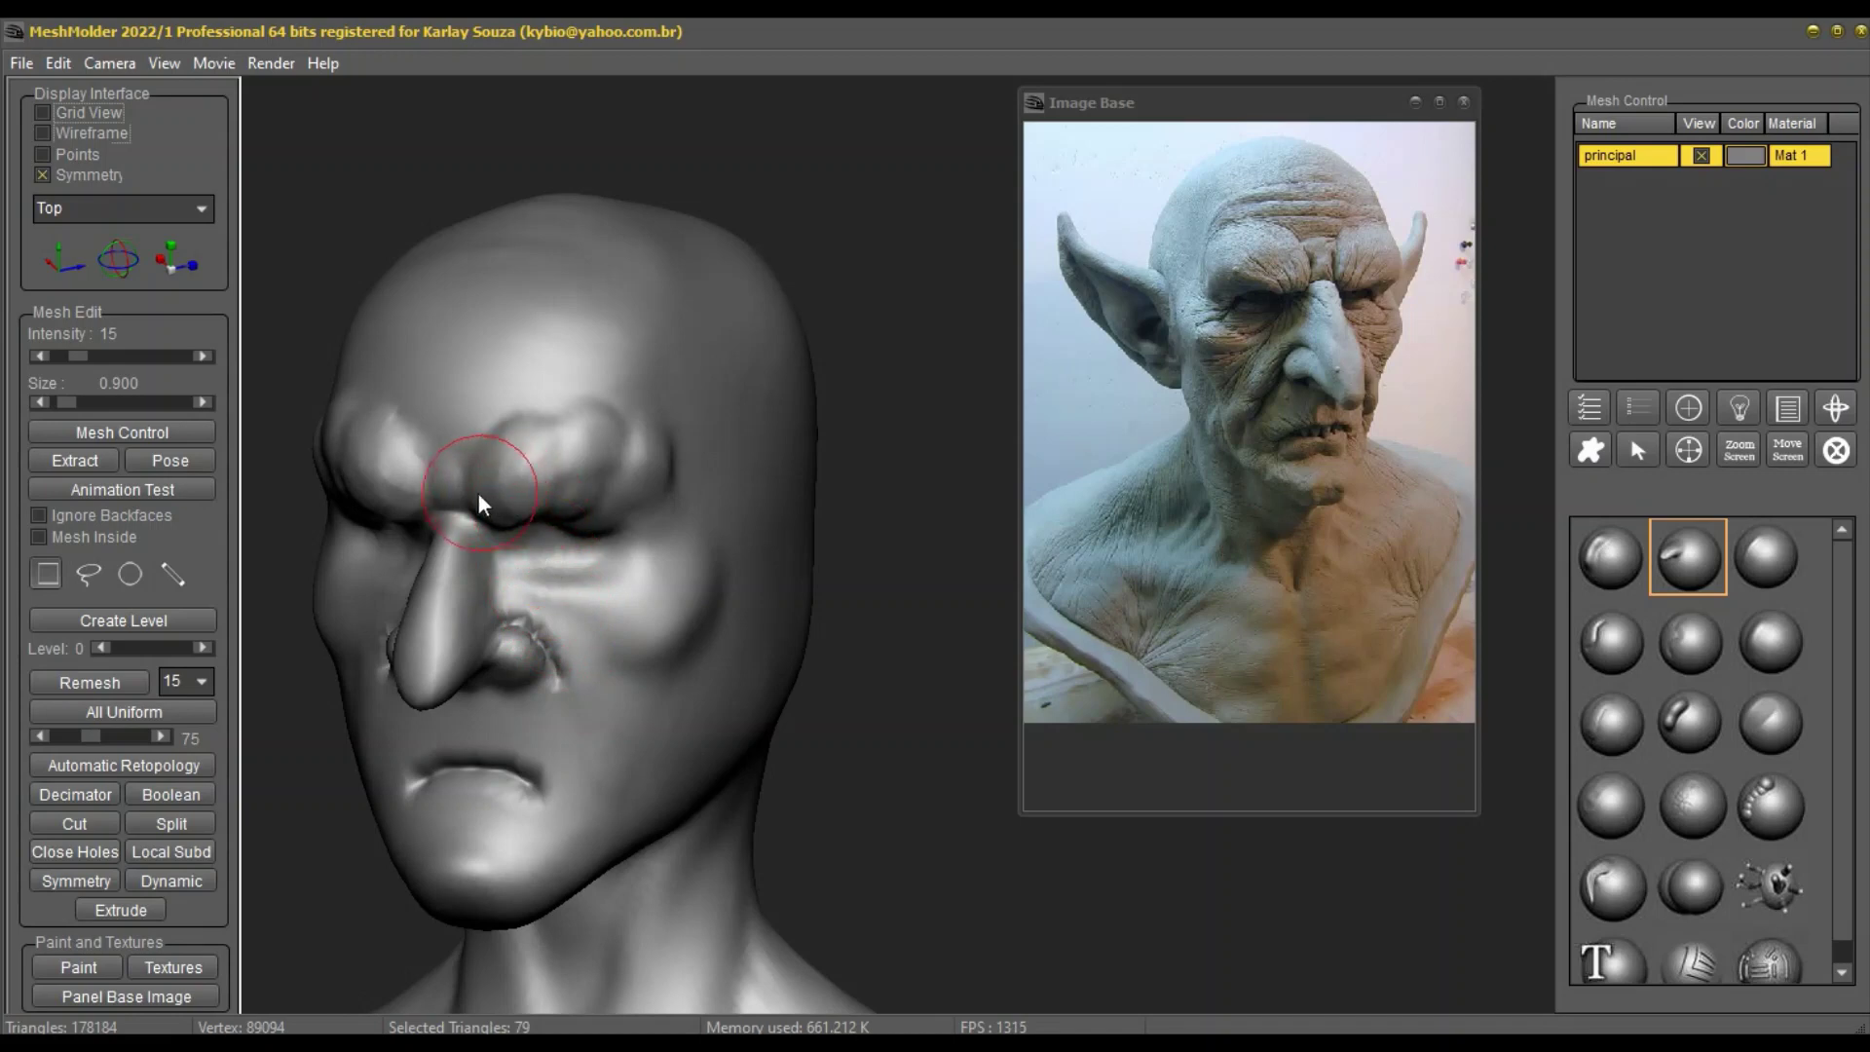
middle_drag(477, 493, 464, 540)
mouse_move(675, 547)
middle_down()
mouse_move(622, 641)
mouse_move(651, 616)
mouse_move(687, 428)
middle_up()
right_click(680, 410)
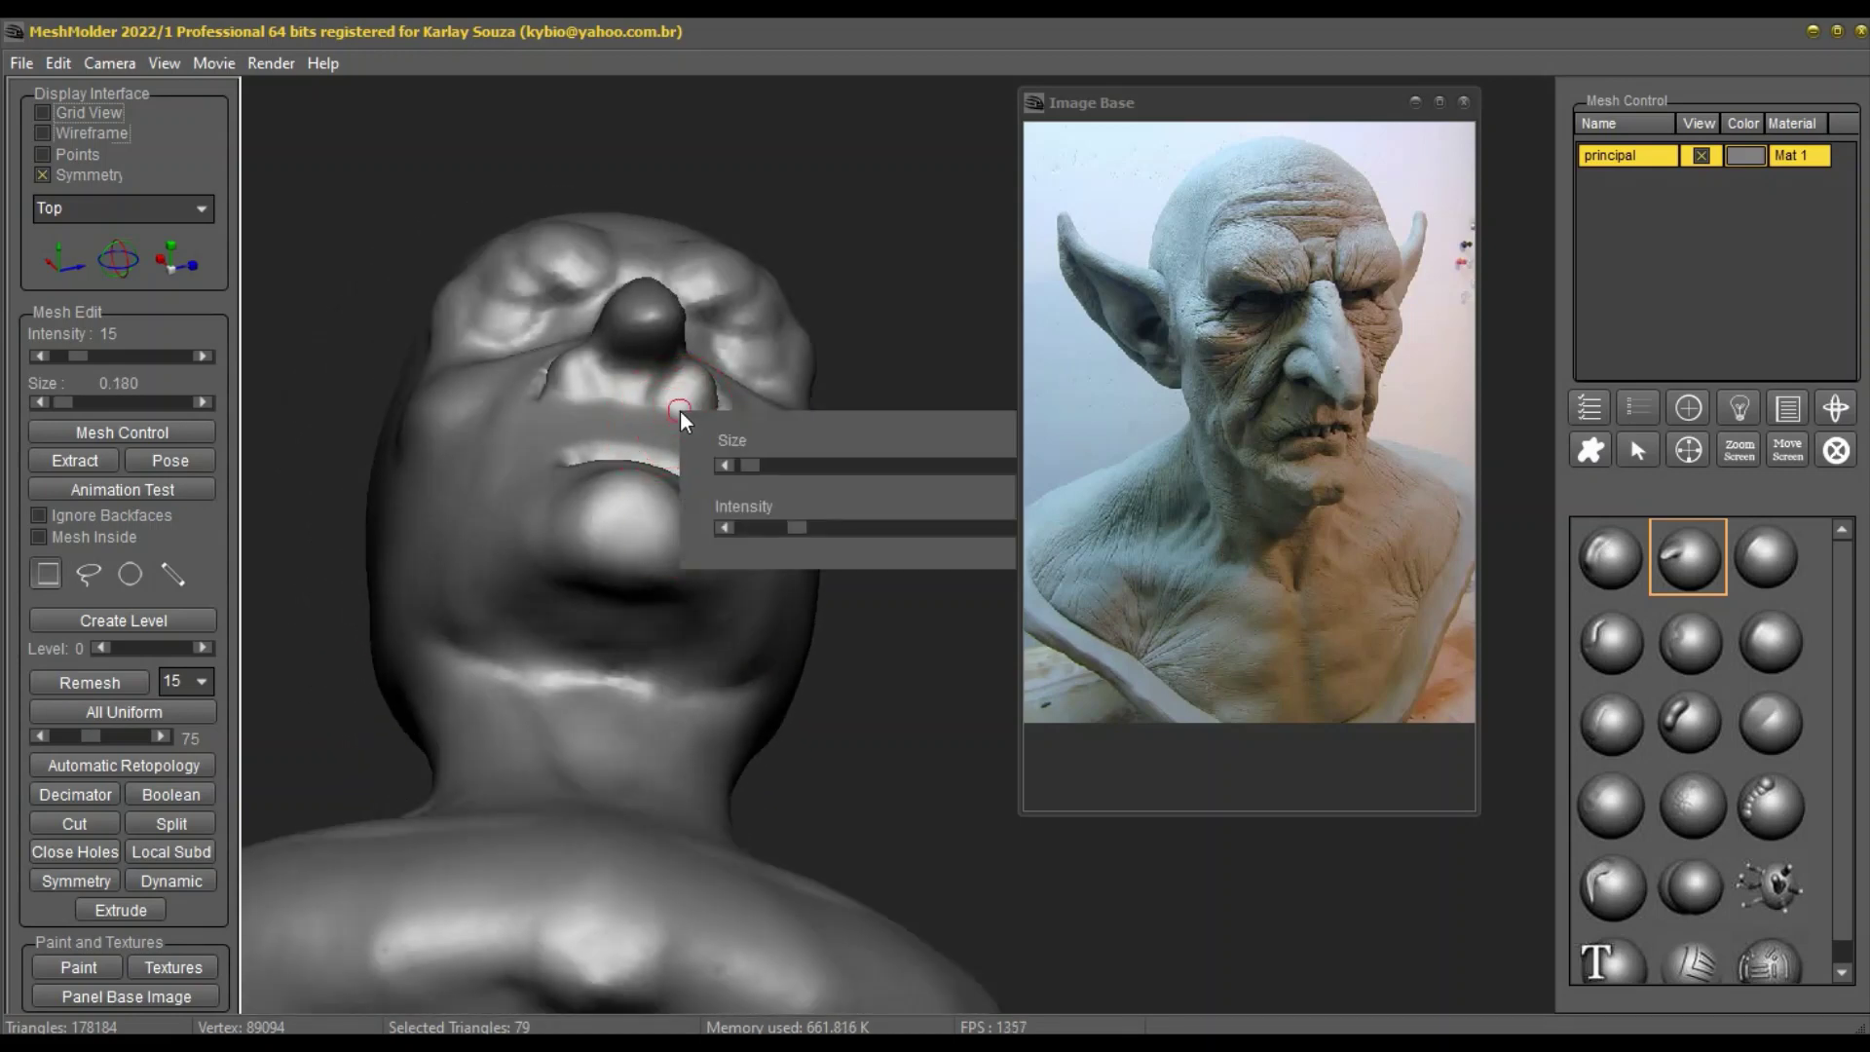
scroll(680, 409, up, 5)
click(680, 408)
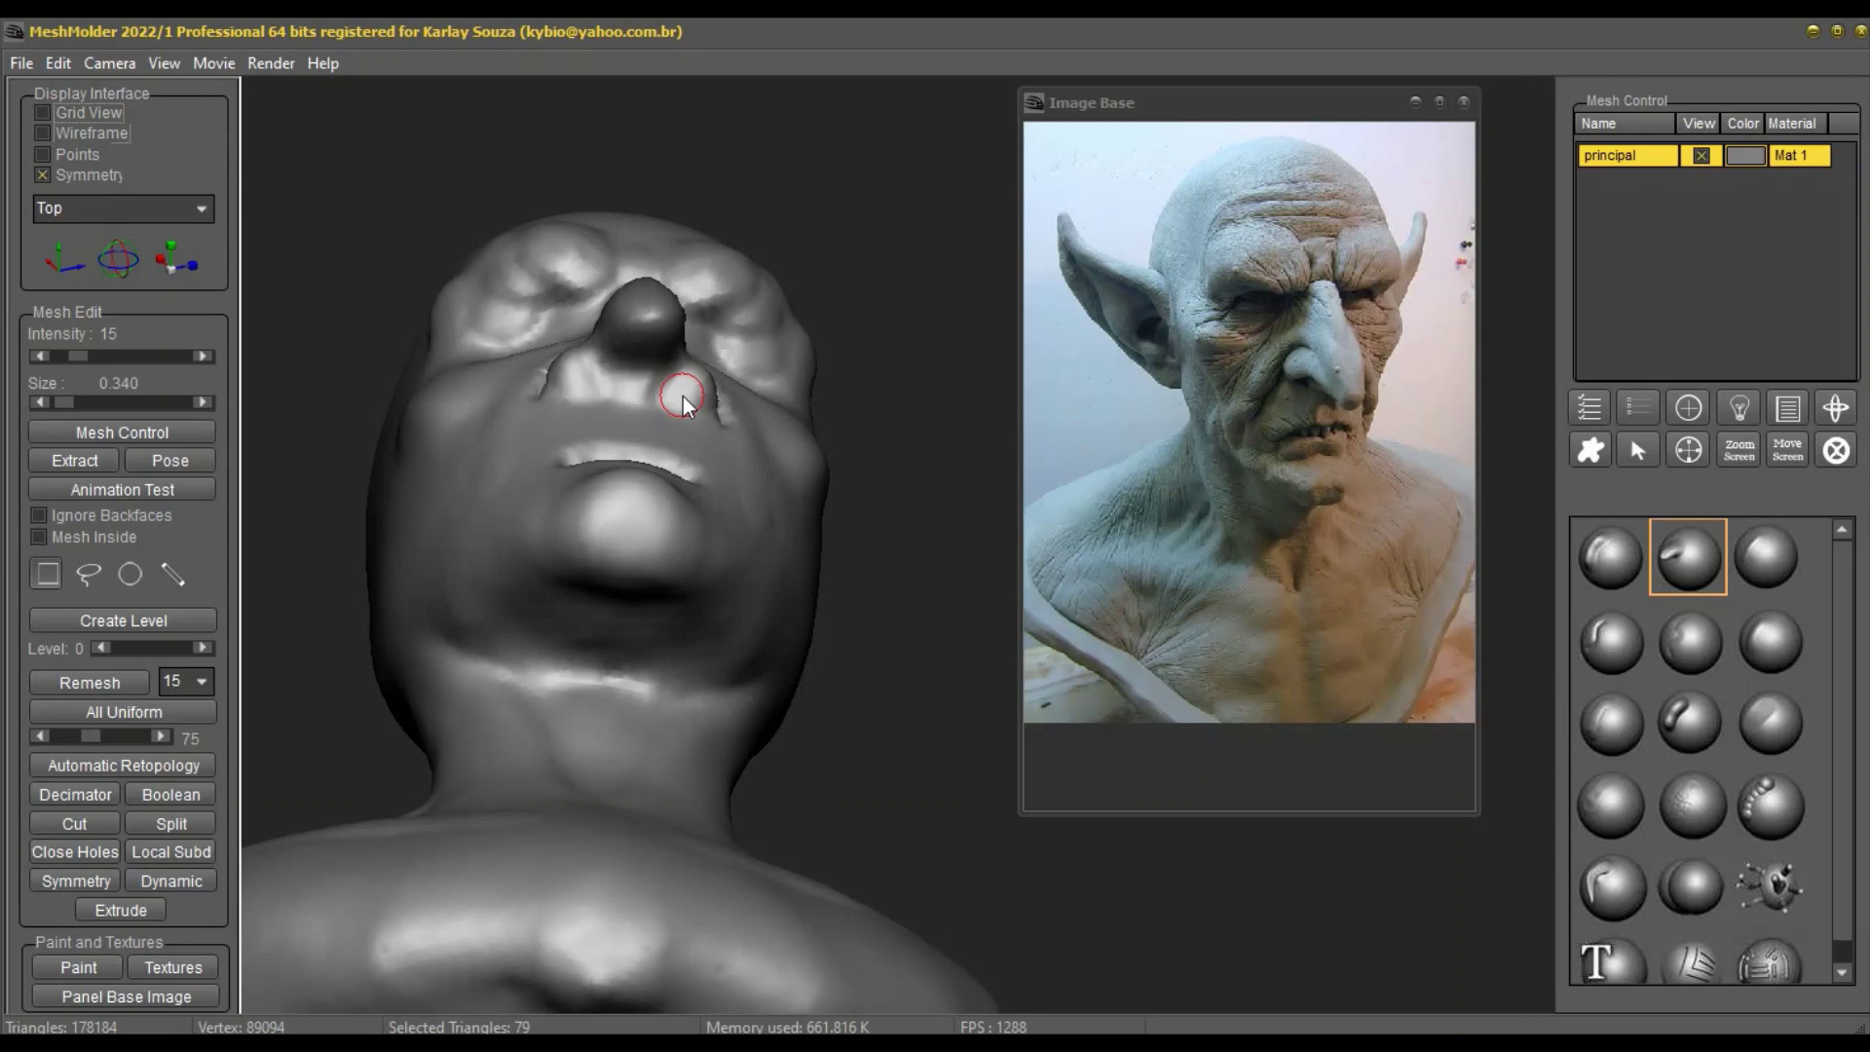
click(1629, 571)
mouse_move(710, 405)
mouse_down()
mouse_move(678, 405)
mouse_move(684, 382)
mouse_up()
middle_drag(668, 365, 652, 344)
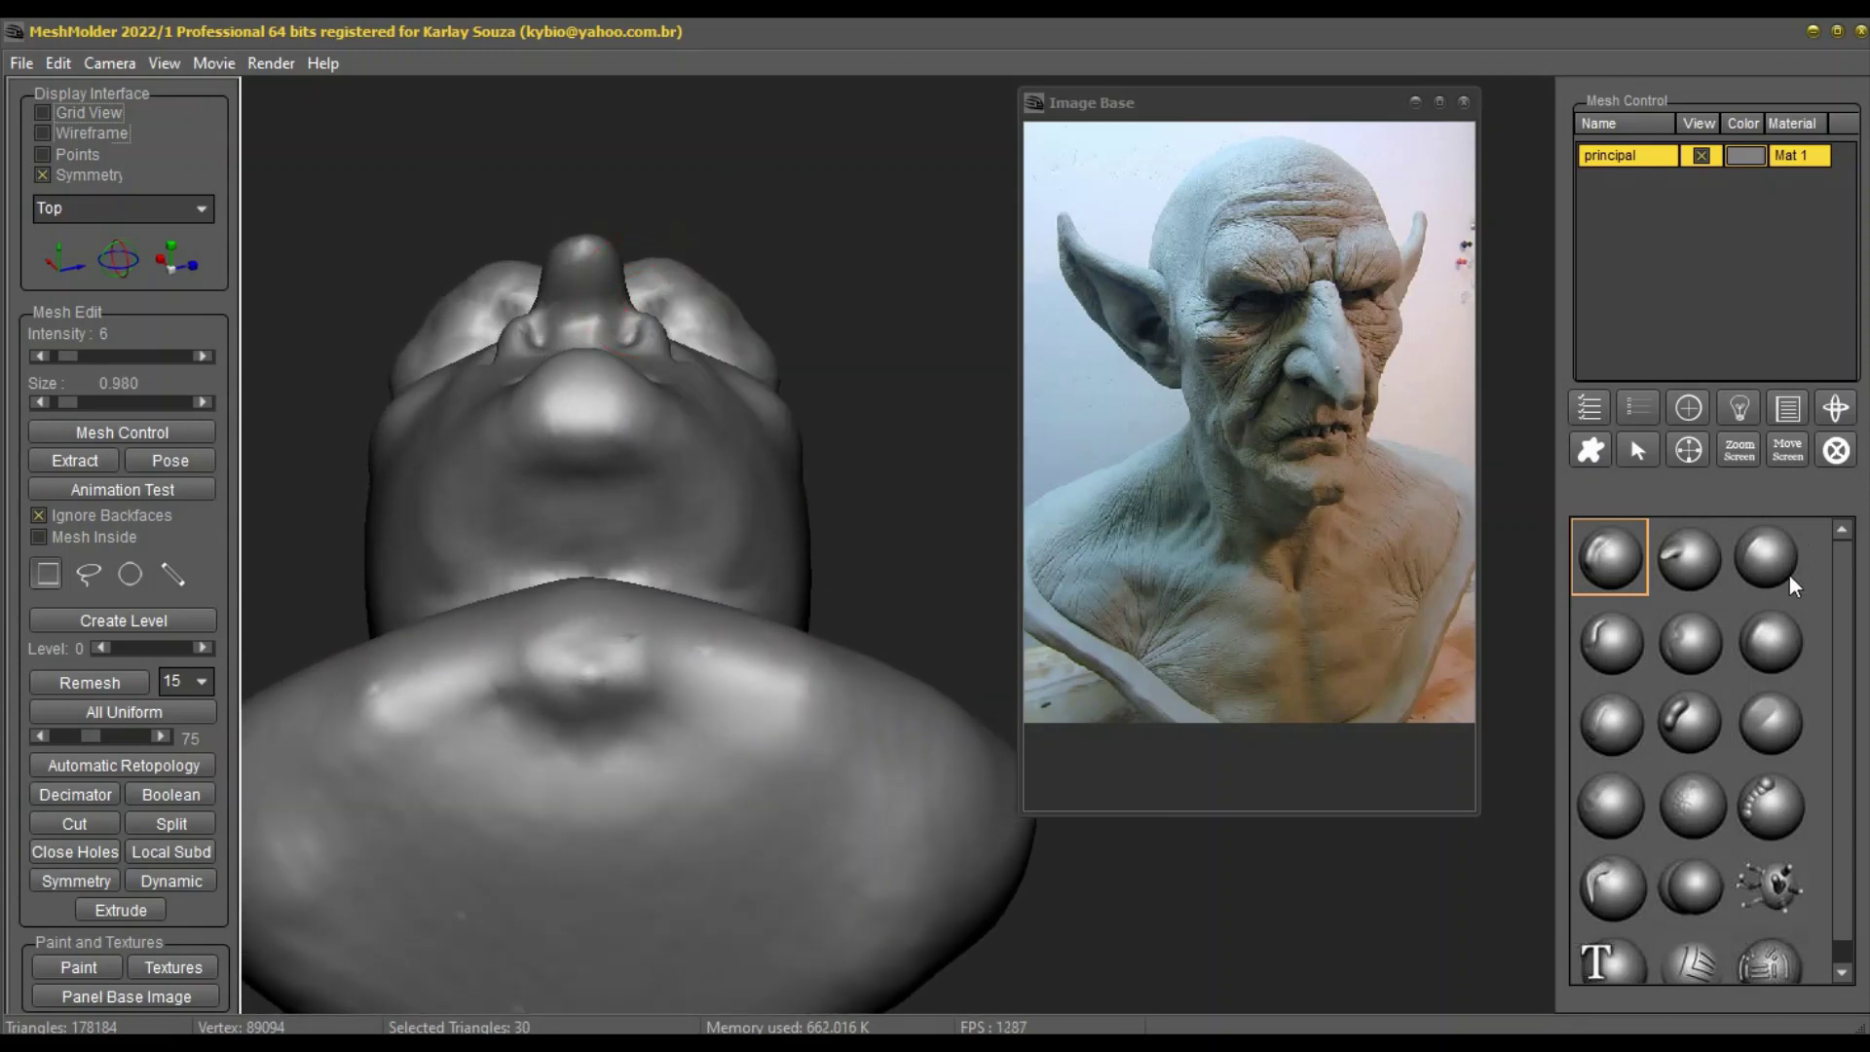
Step: Adjust the shape of the nose tip from below with the Move brush at intensity 15 and size 0.980
click(1690, 557)
mouse_move(623, 292)
mouse_down()
mouse_move(625, 266)
mouse_move(592, 268)
mouse_up()
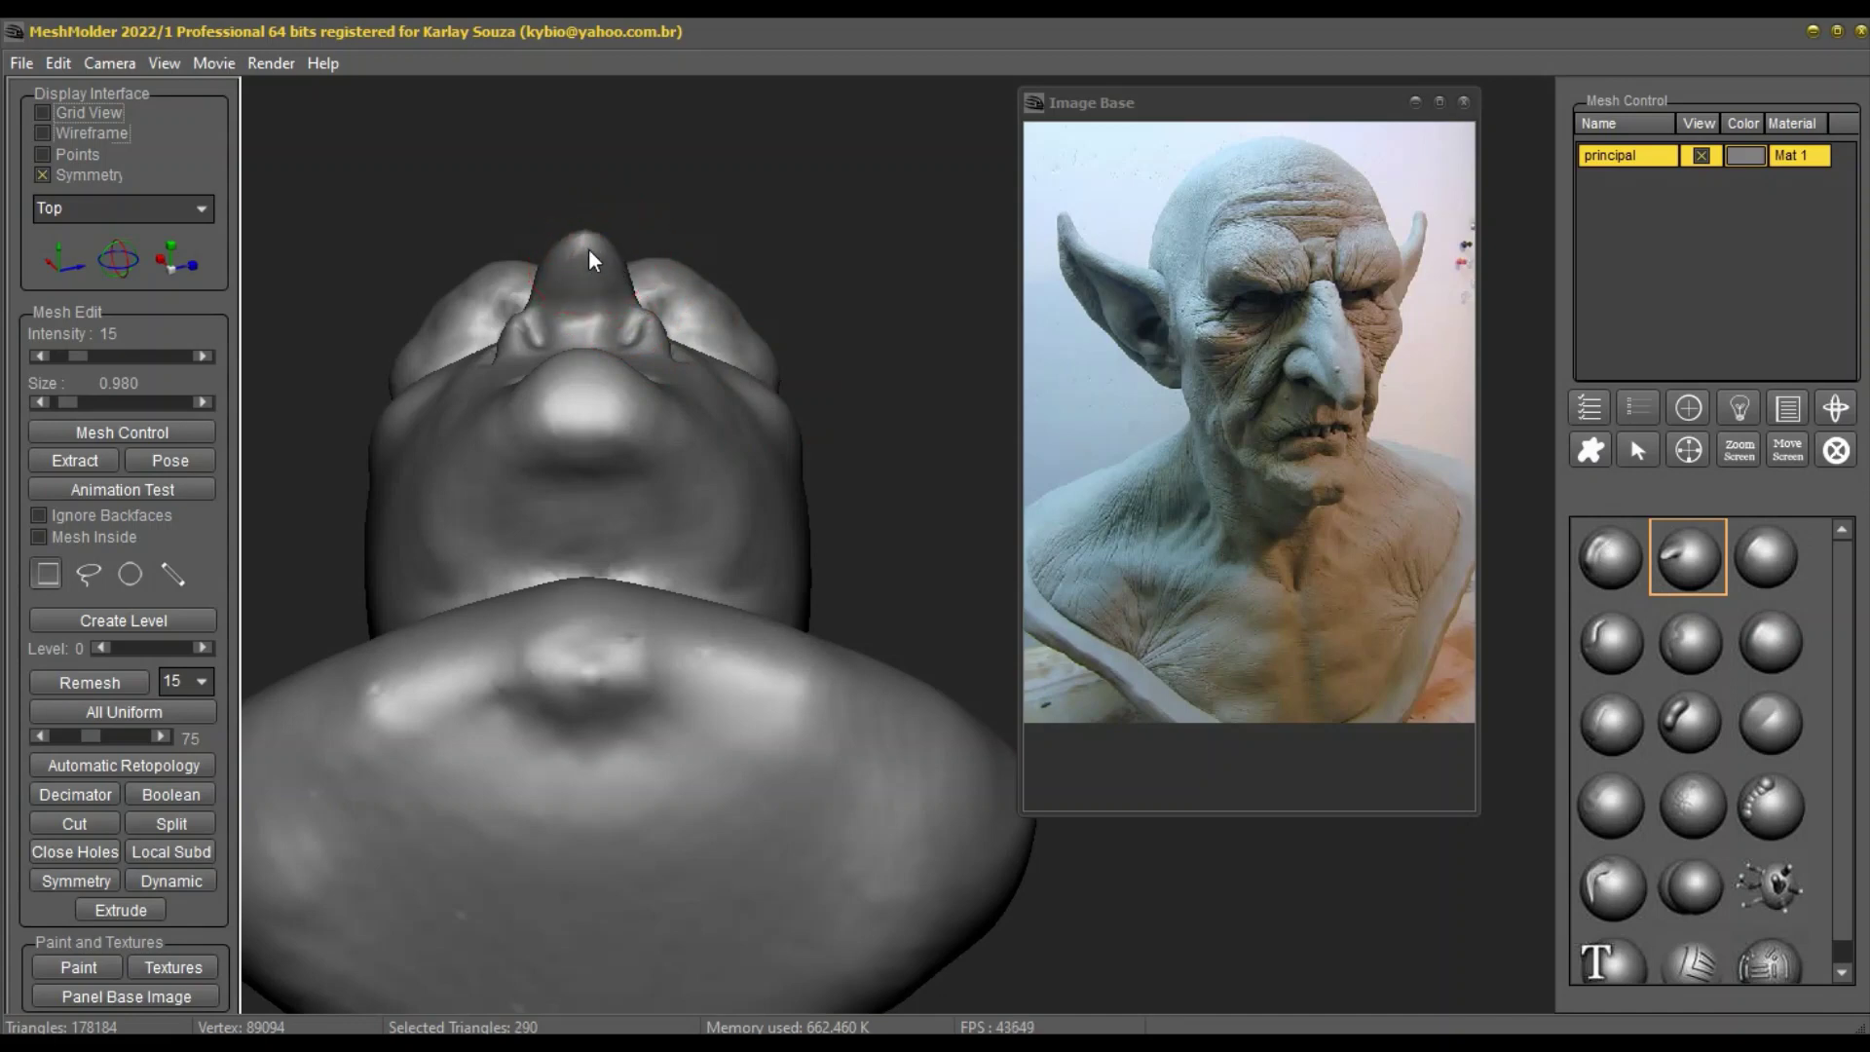
mouse_move(588, 249)
right_down()
mouse_move(604, 345)
mouse_move(650, 391)
mouse_move(659, 442)
right_up()
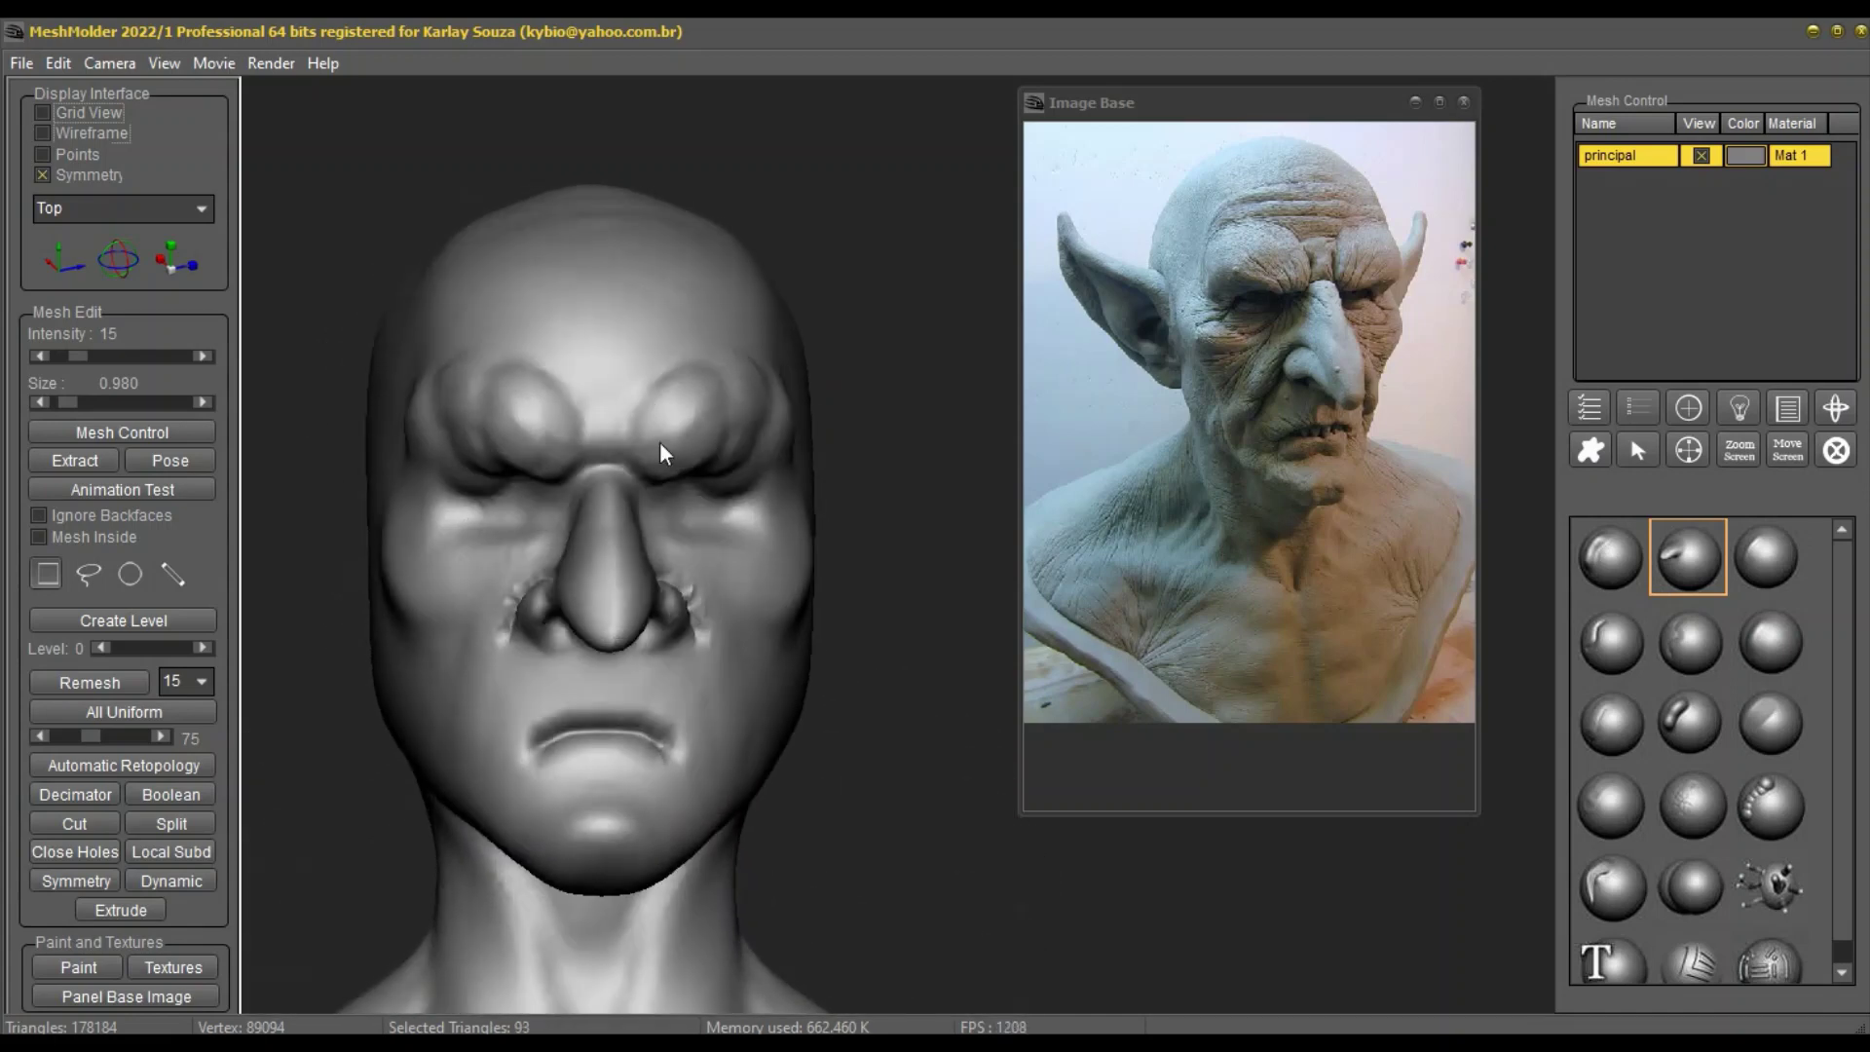
right_drag(640, 592, 570, 576)
right_click(641, 576)
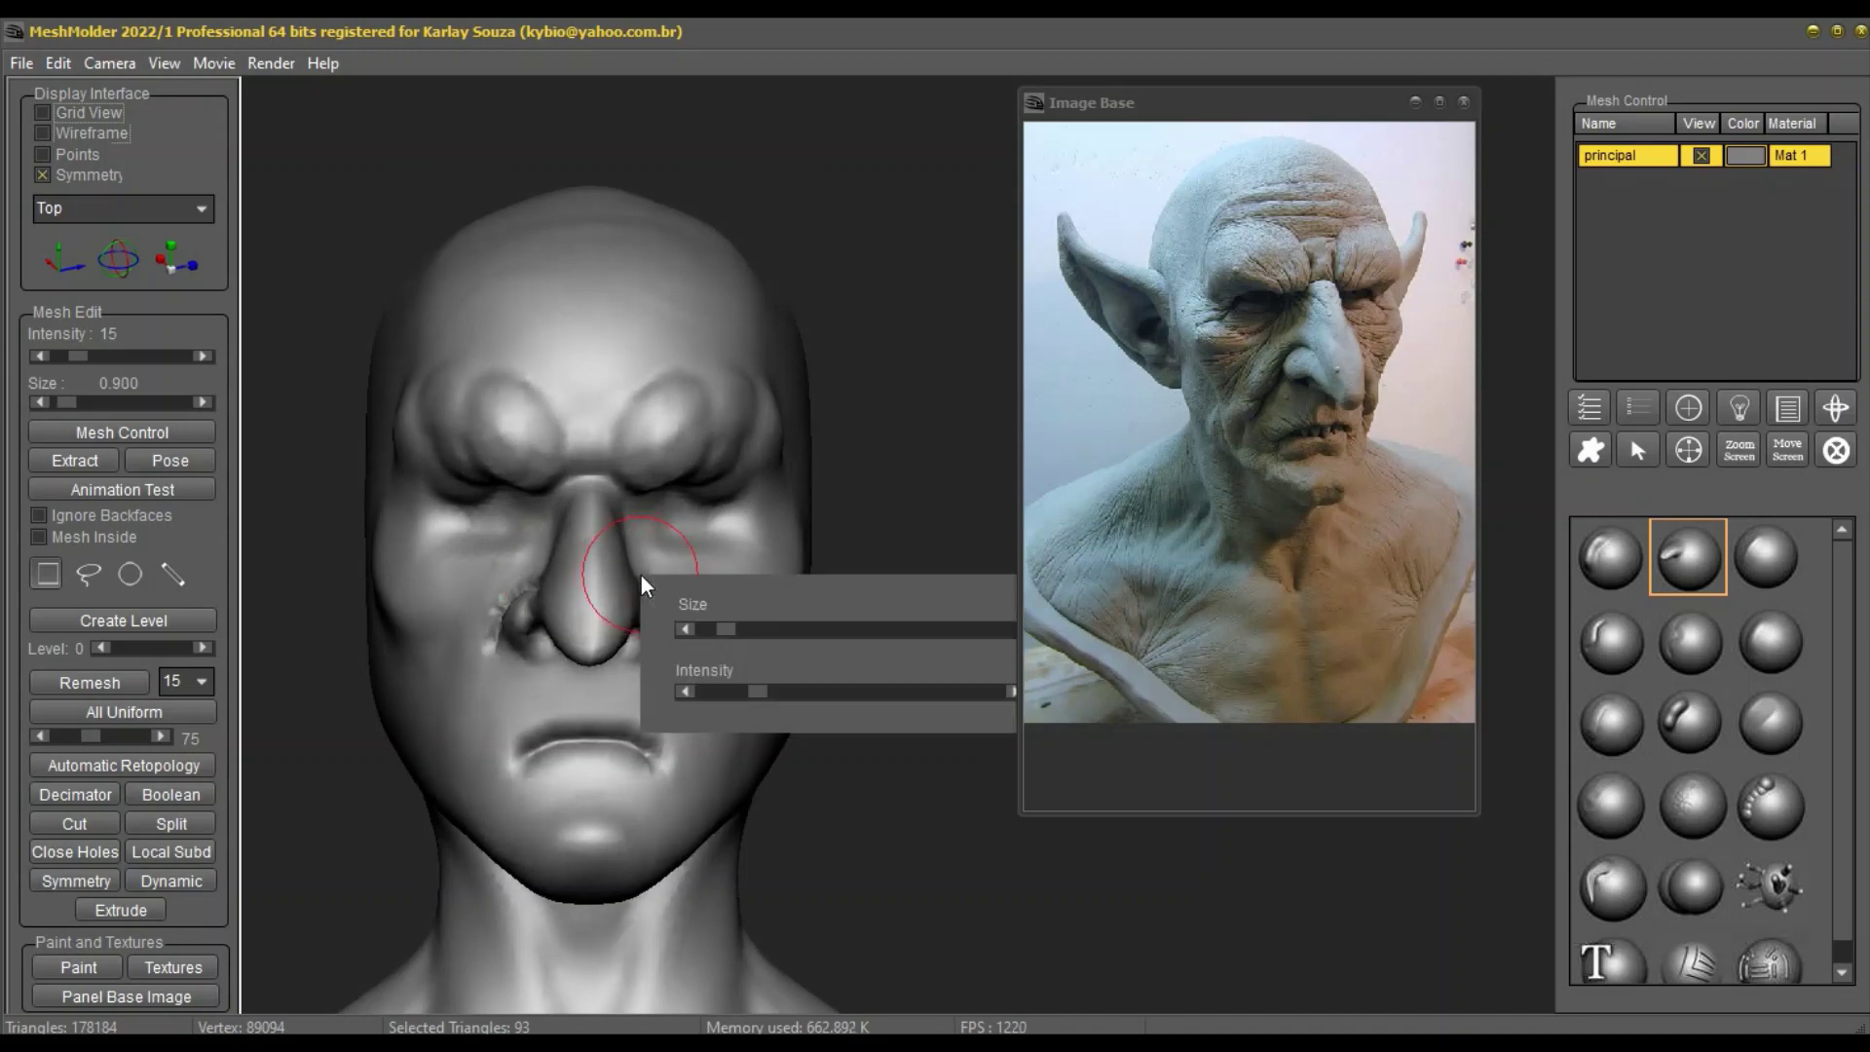
Step: Remesh the bust at resolution 20, inspecting its wireframe before and after
click(105, 135)
click(105, 135)
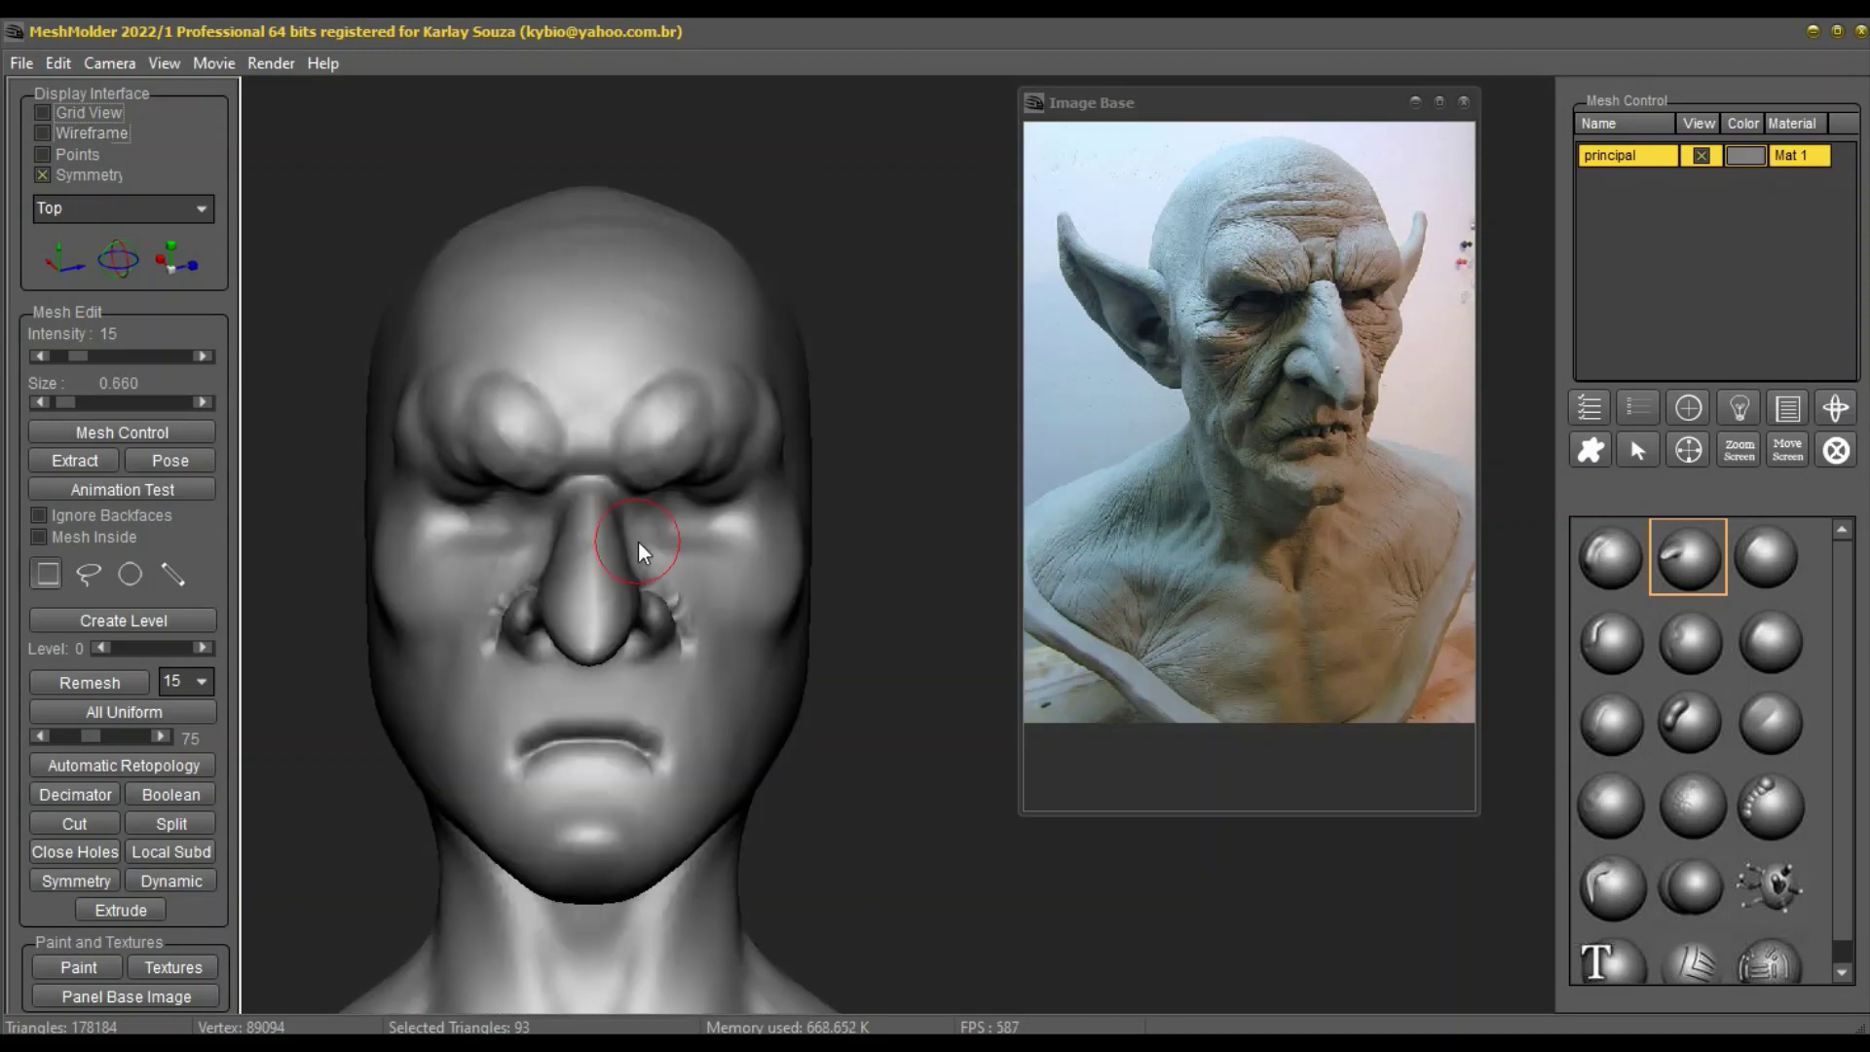
right_drag(639, 541, 680, 663)
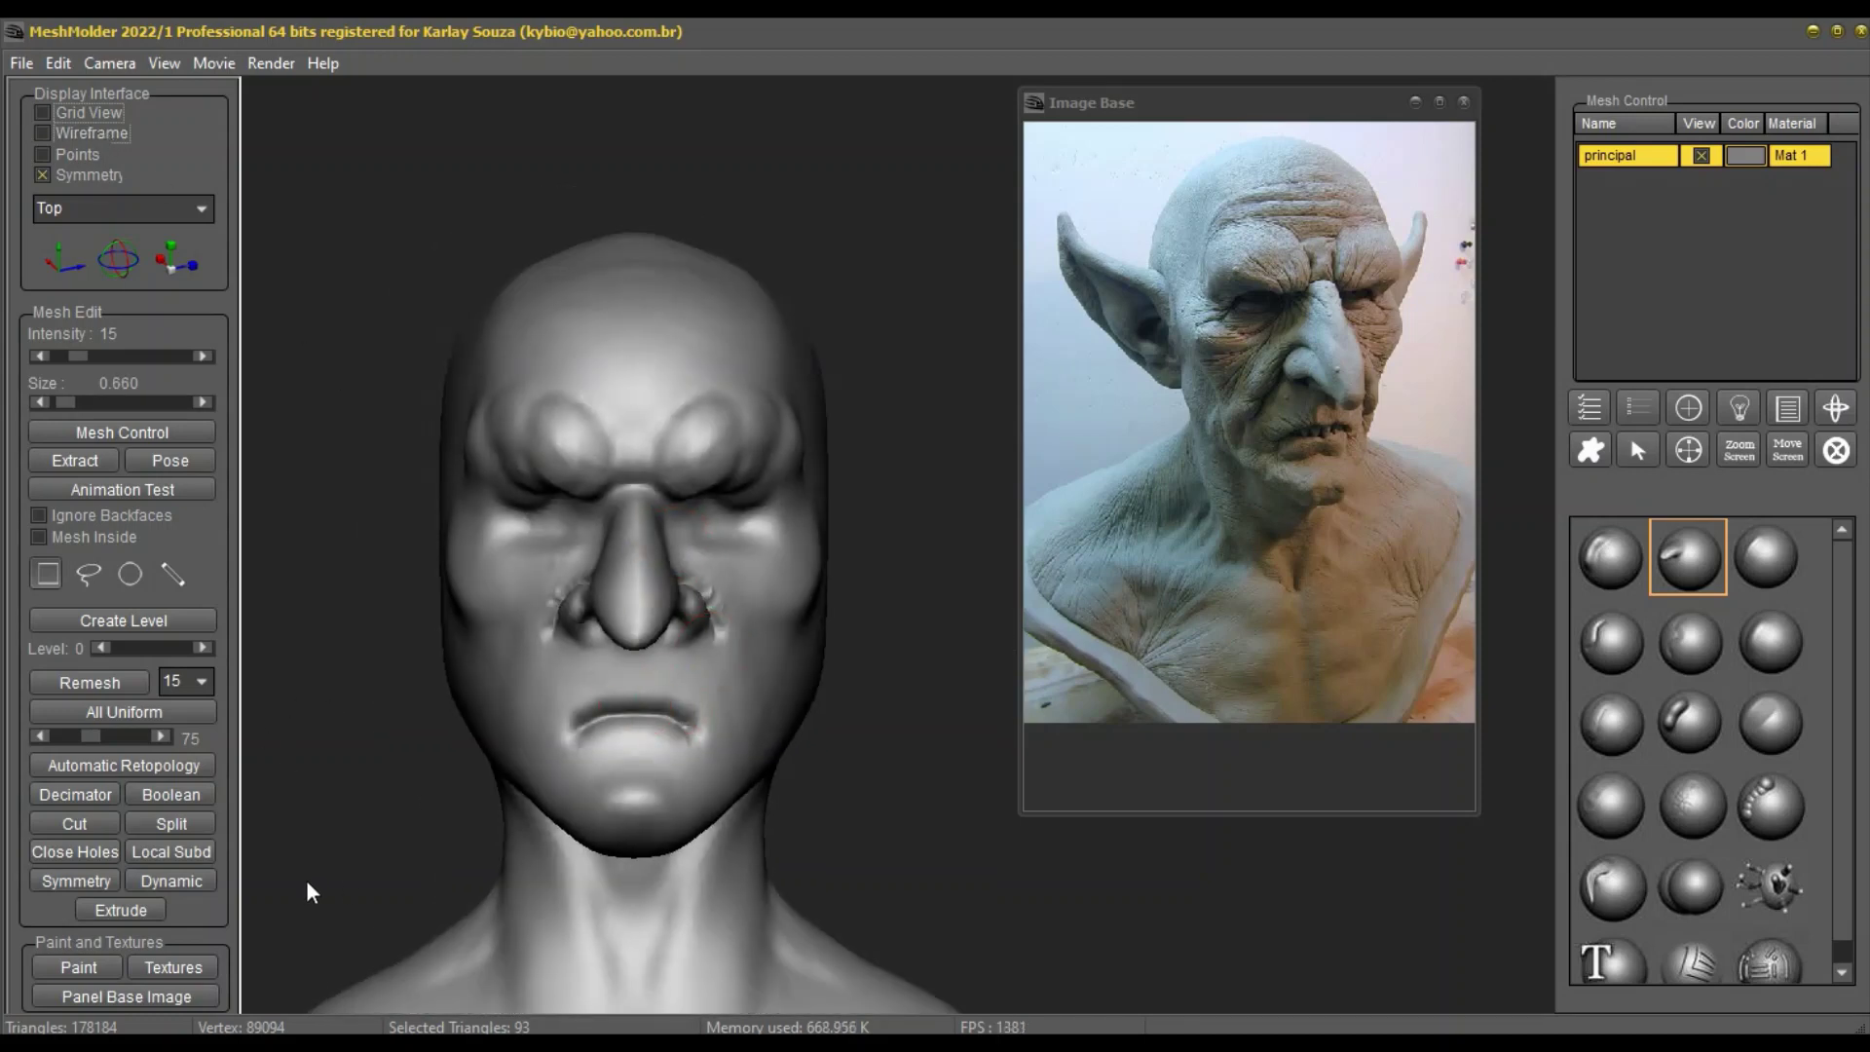
click(203, 681)
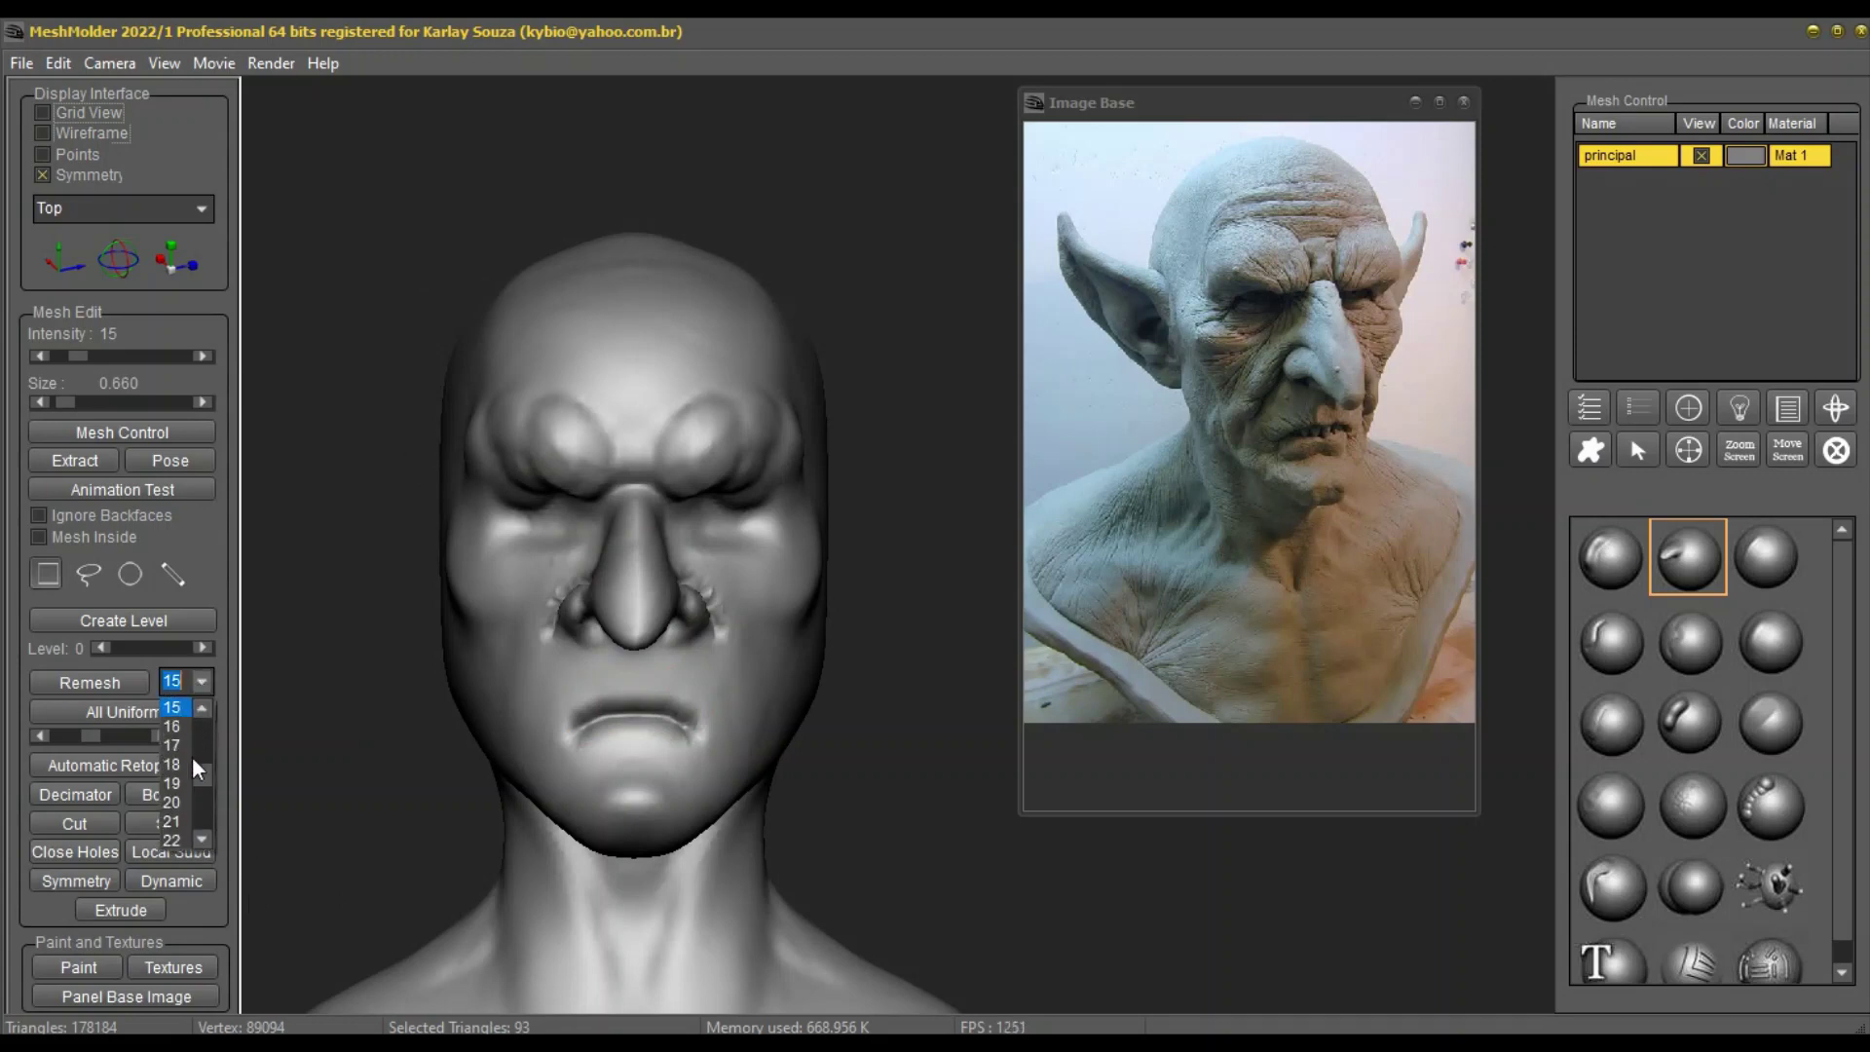
click(187, 808)
click(133, 680)
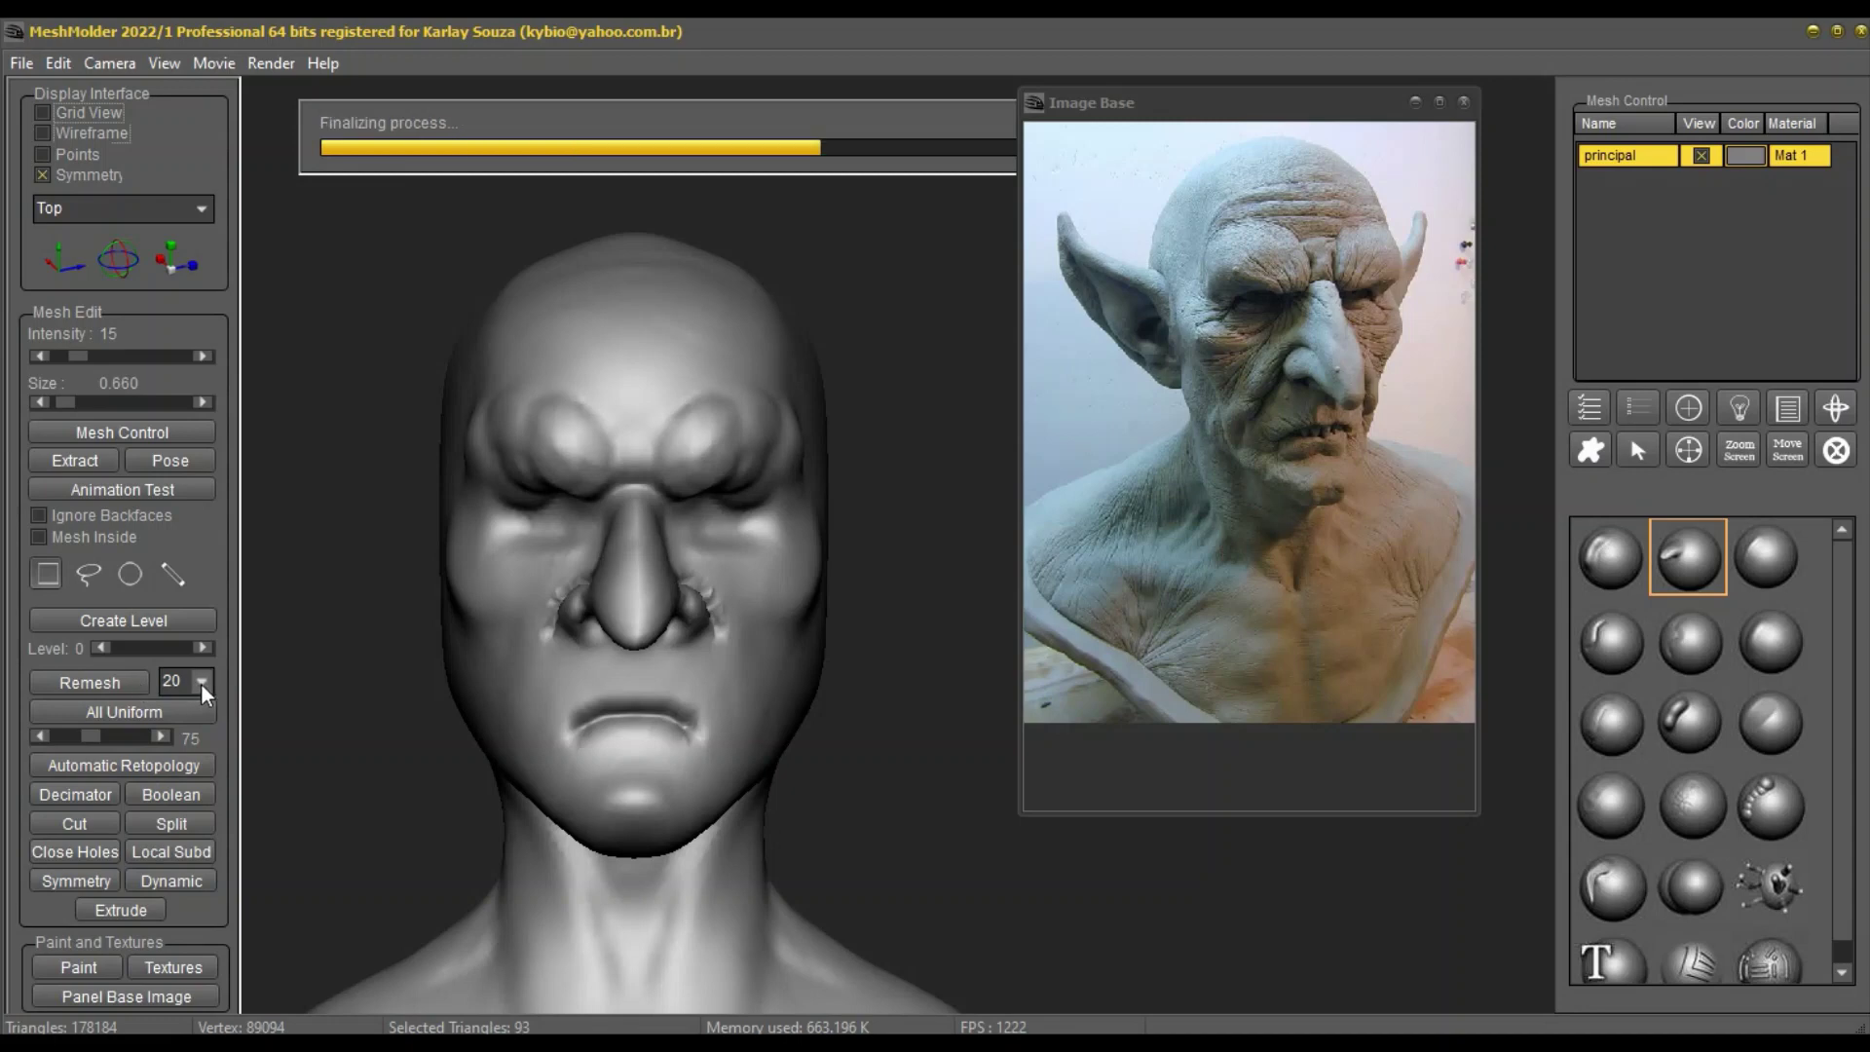
scroll(668, 639, up, 3)
right_drag(479, 627, 602, 624)
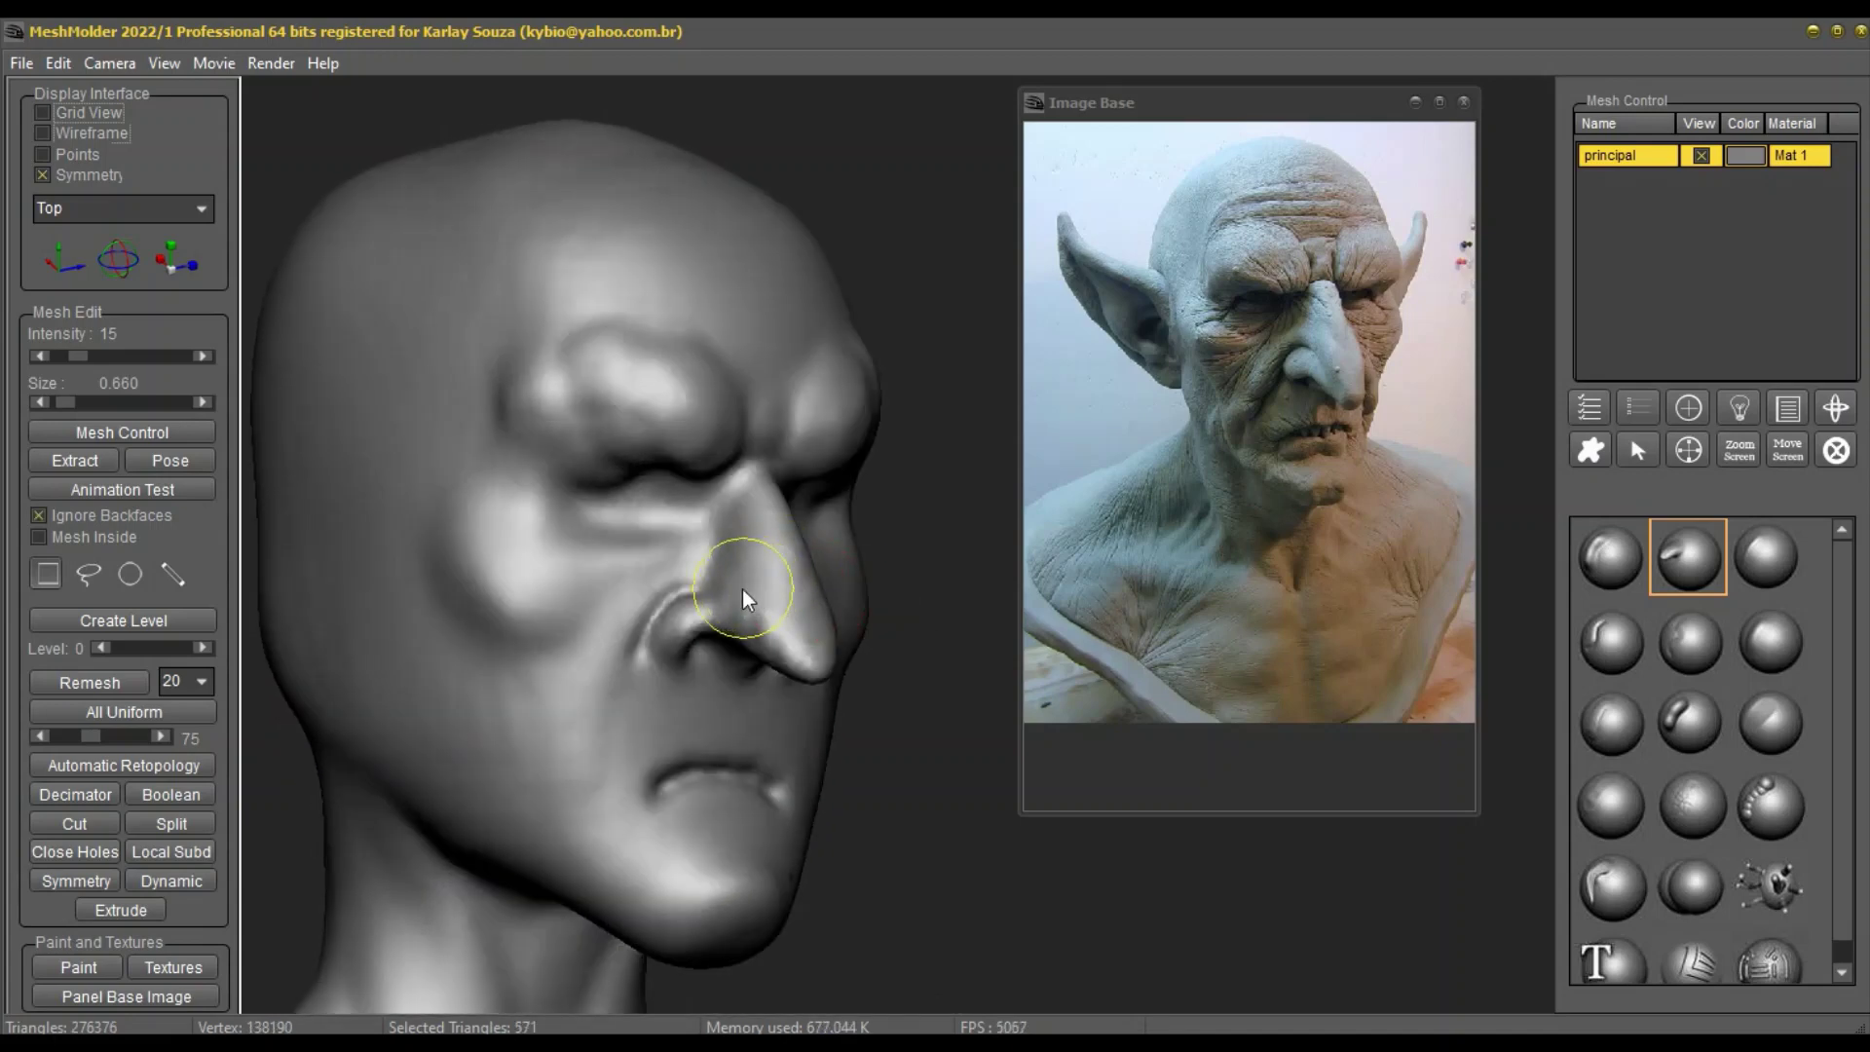
right_drag(742, 589, 634, 593)
click(113, 132)
click(113, 133)
Step: Build up the start of the nasolabial folds around the nostril wings with the standard brush at intensity 6 and size 0.420
scroll(935, 609, down, 3)
key(space)
scroll(581, 563, down, 2)
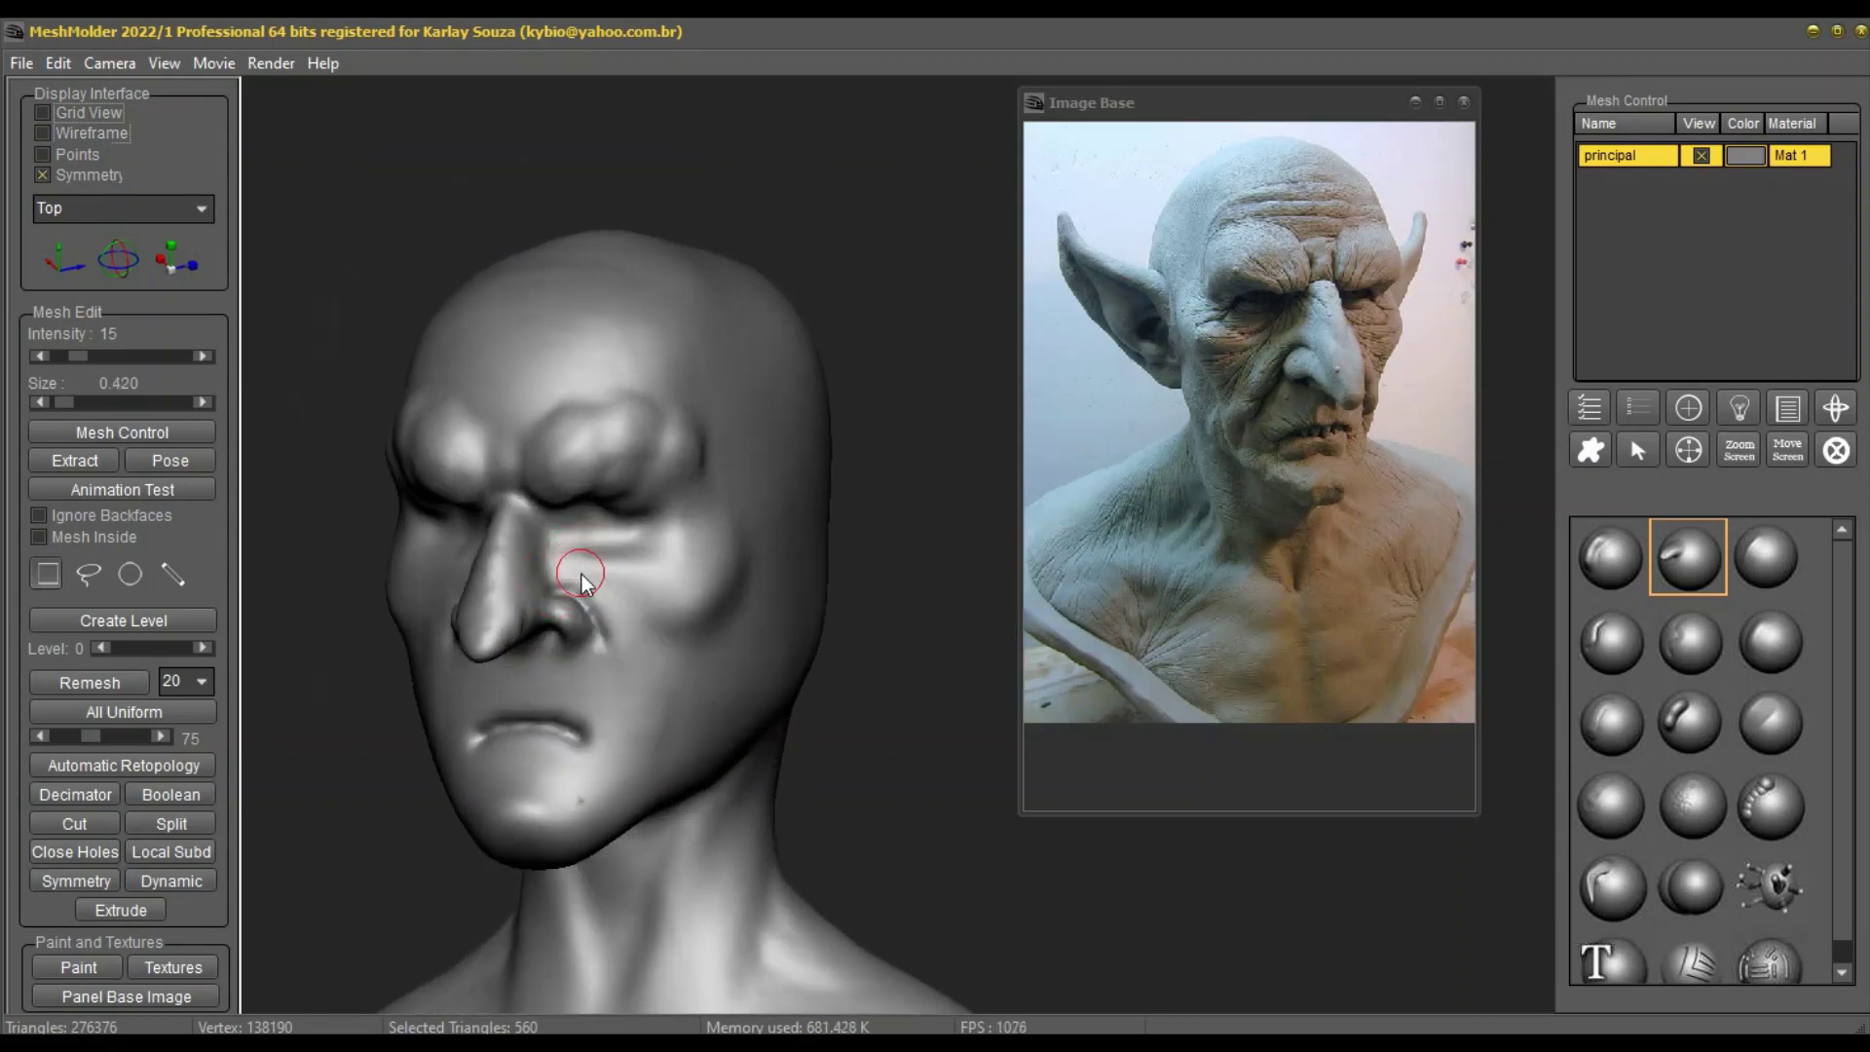
click(1613, 549)
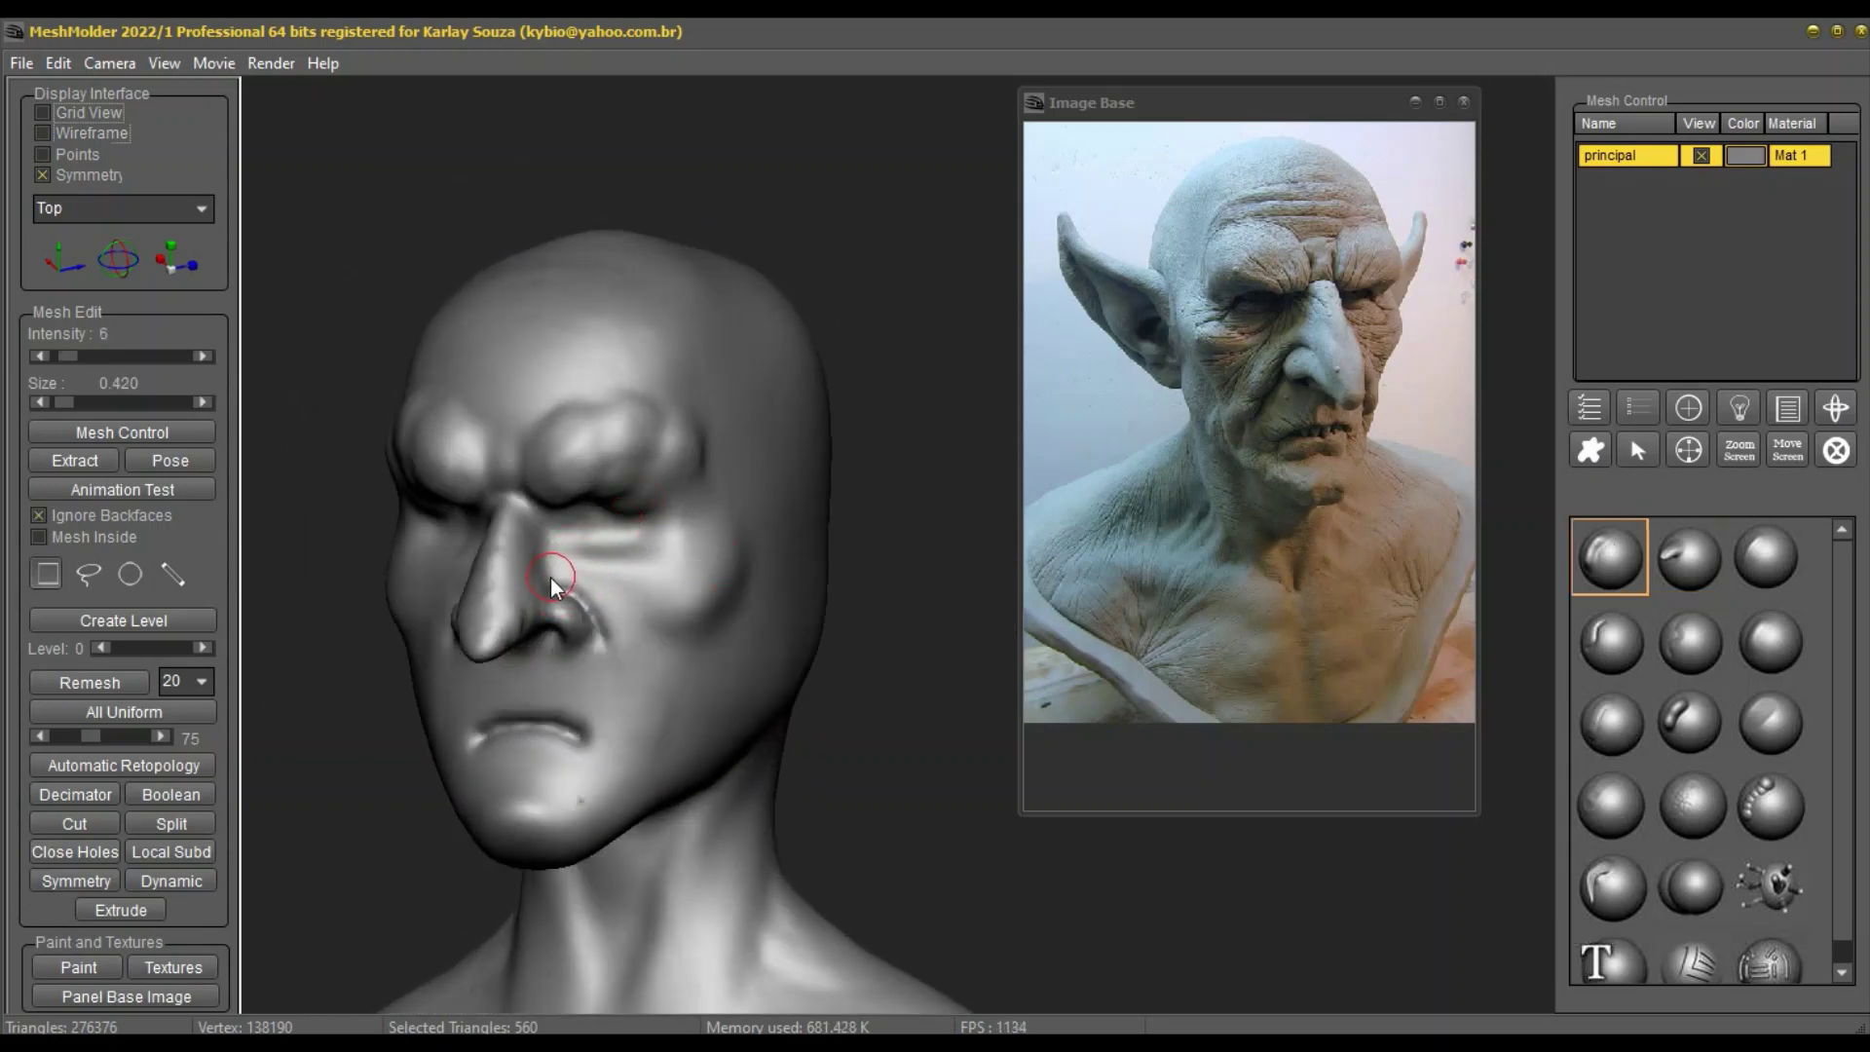
scroll(547, 576, up, 2)
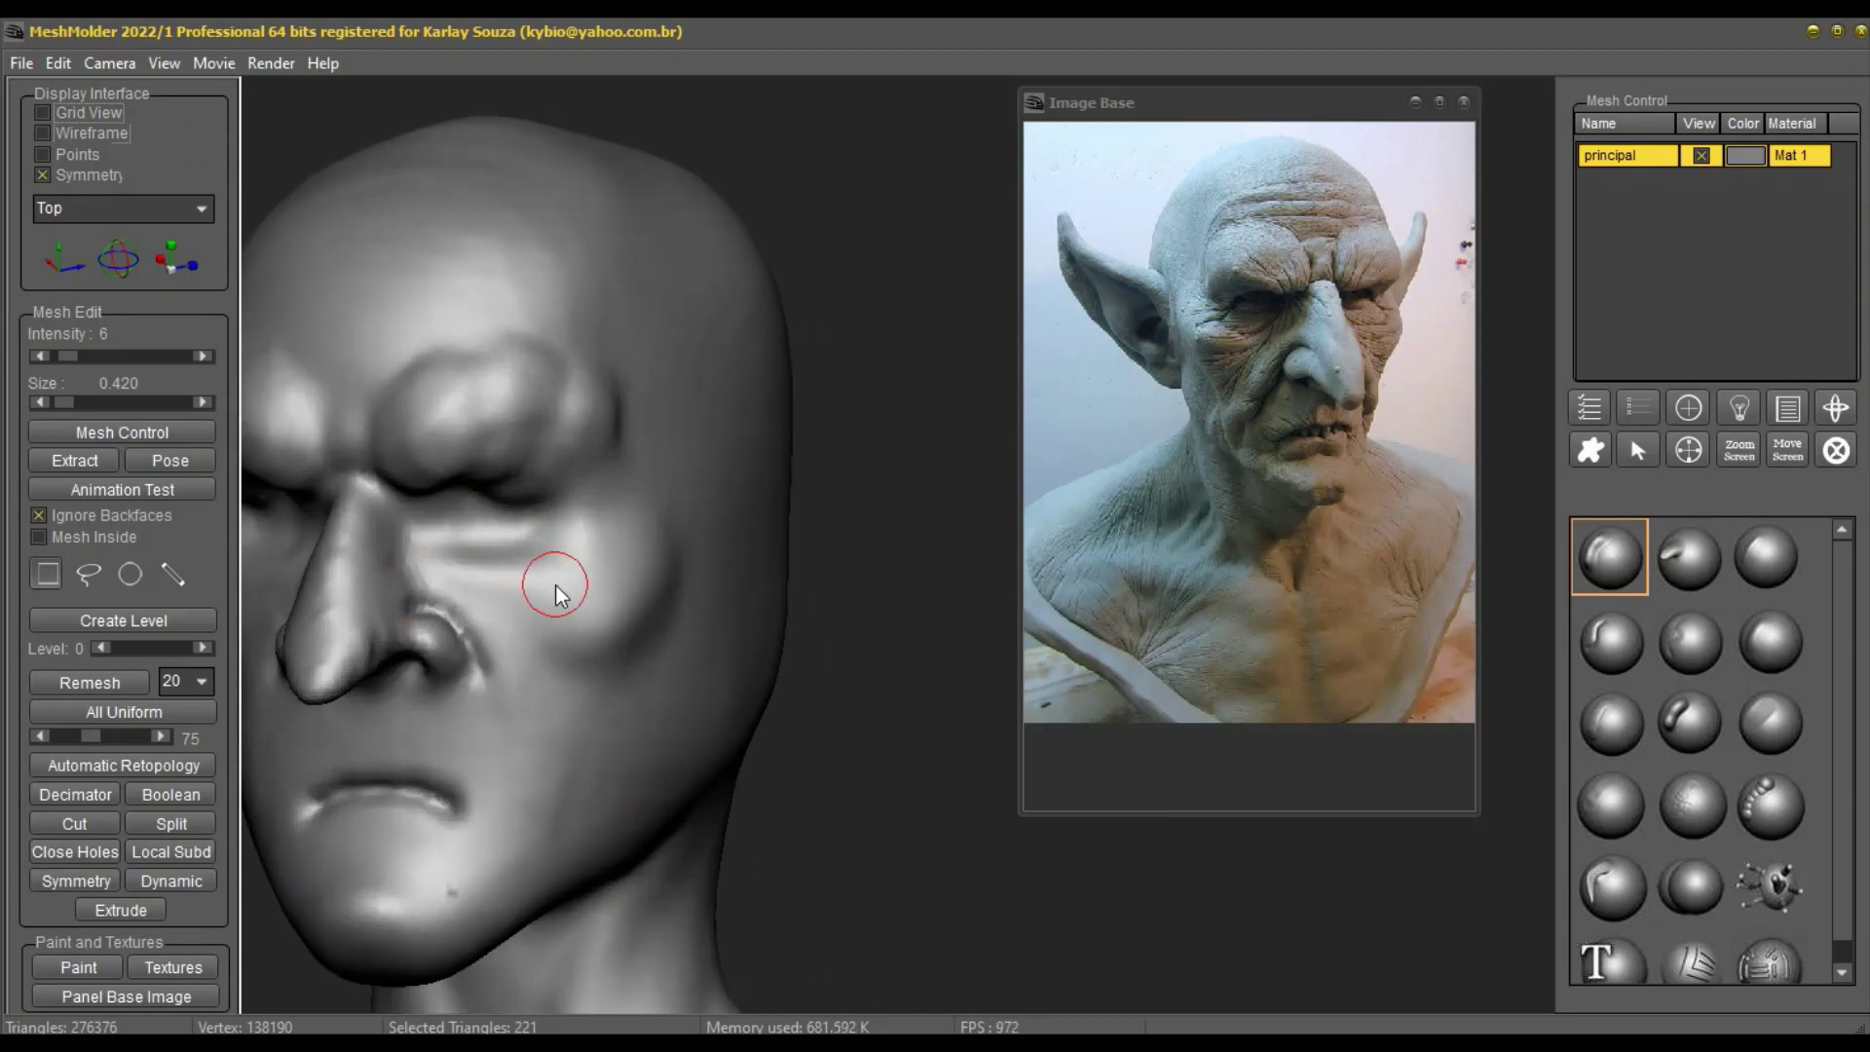
middle_drag(555, 584, 640, 546)
mouse_move(526, 553)
mouse_down()
mouse_move(567, 555)
mouse_move(558, 539)
mouse_move(547, 552)
mouse_move(592, 563)
mouse_move(553, 563)
mouse_up()
key(bracketright)
Step: Extend the nasolabial folds from the nostril wings down past the mouth corners with the standard brush
click(1766, 557)
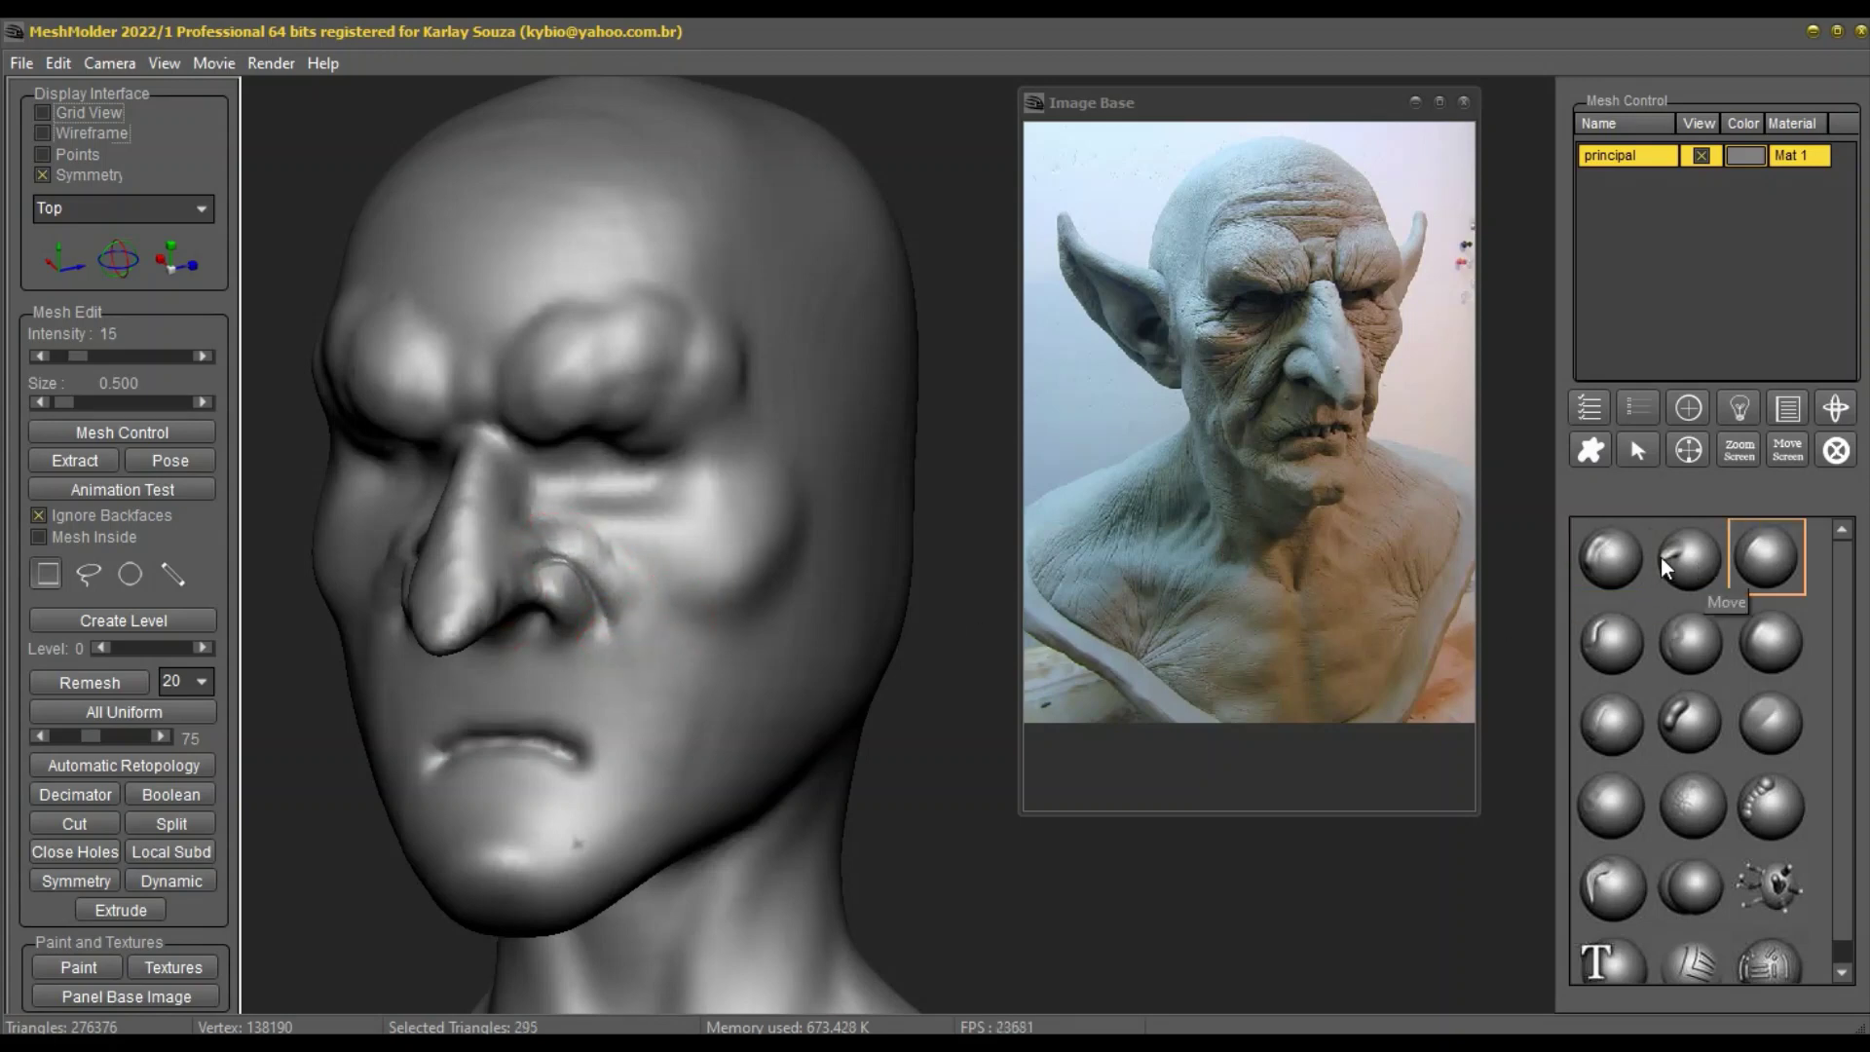
click(1610, 557)
mouse_move(600, 561)
mouse_down()
mouse_move(647, 627)
mouse_move(663, 744)
mouse_move(647, 755)
mouse_up()
scroll(464, 766, down, 2)
middle_drag(464, 766, 585, 760)
Step: Fill out the lips along the mouth opening with a brush at intensity 15 and size 0.740
click(1612, 722)
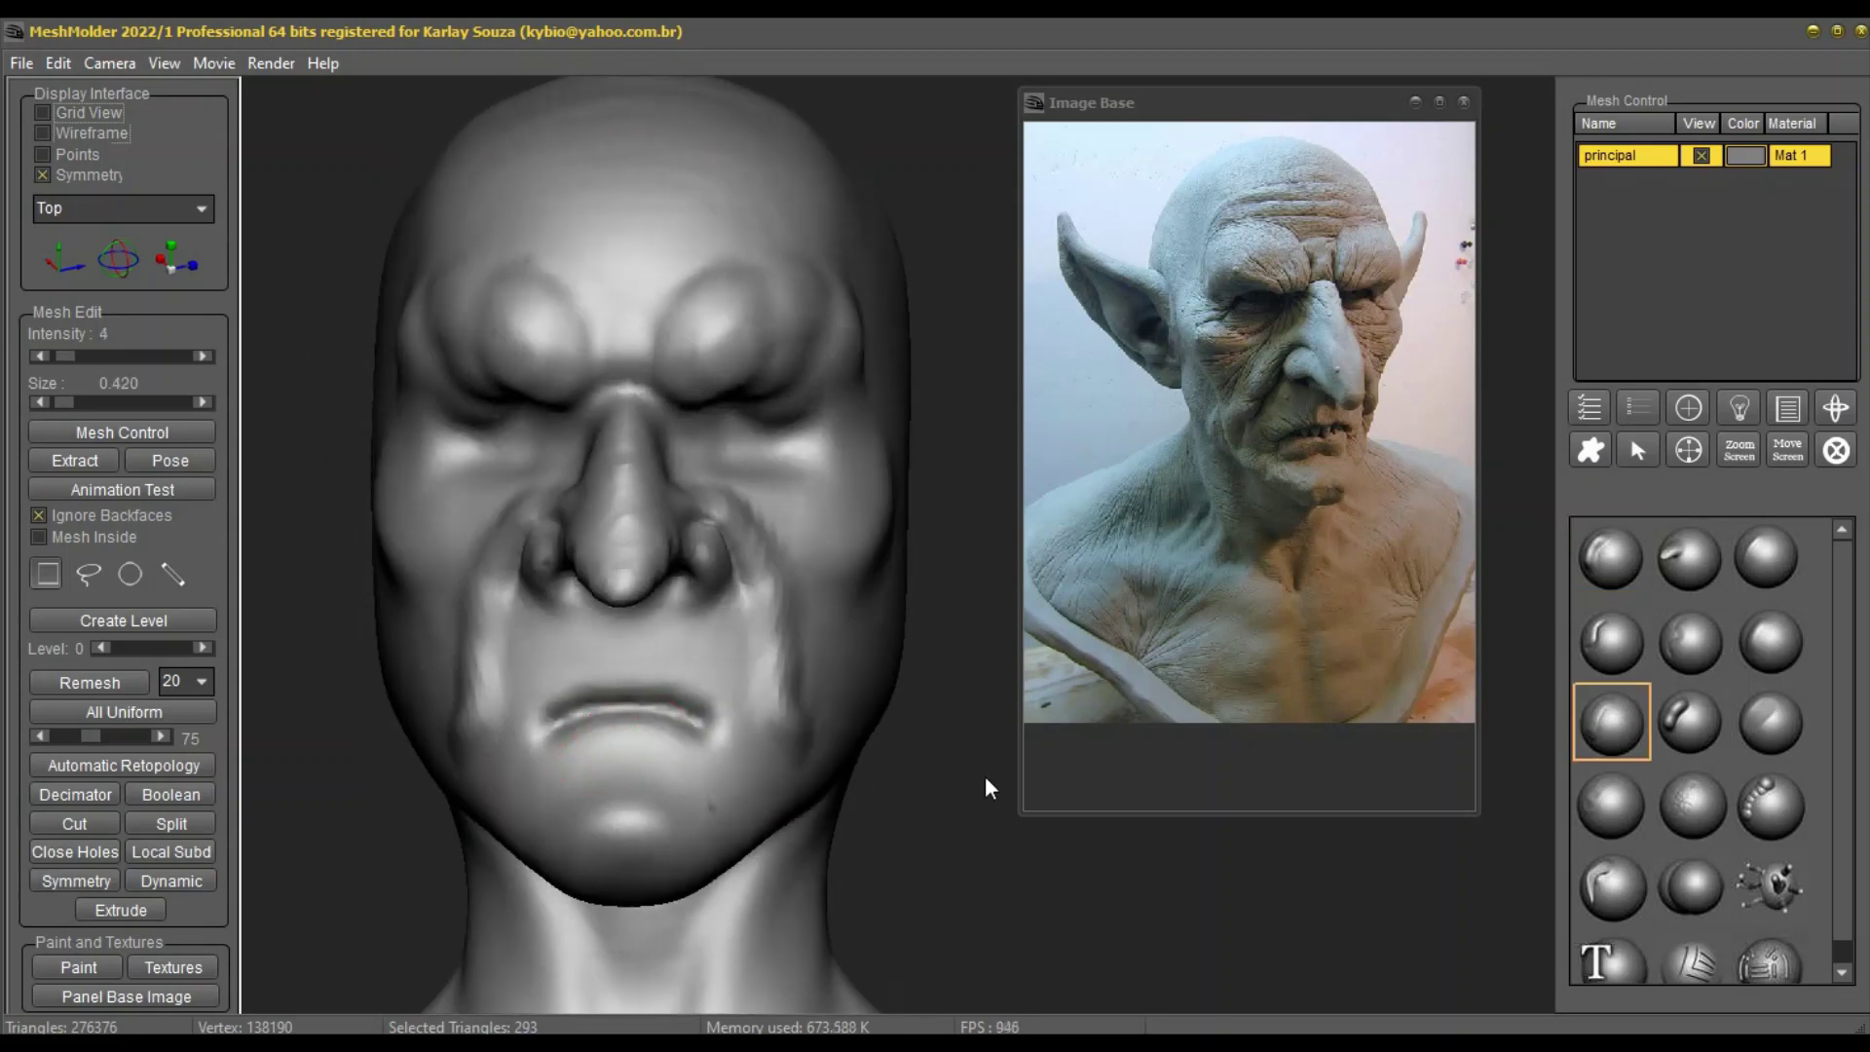
click(1766, 556)
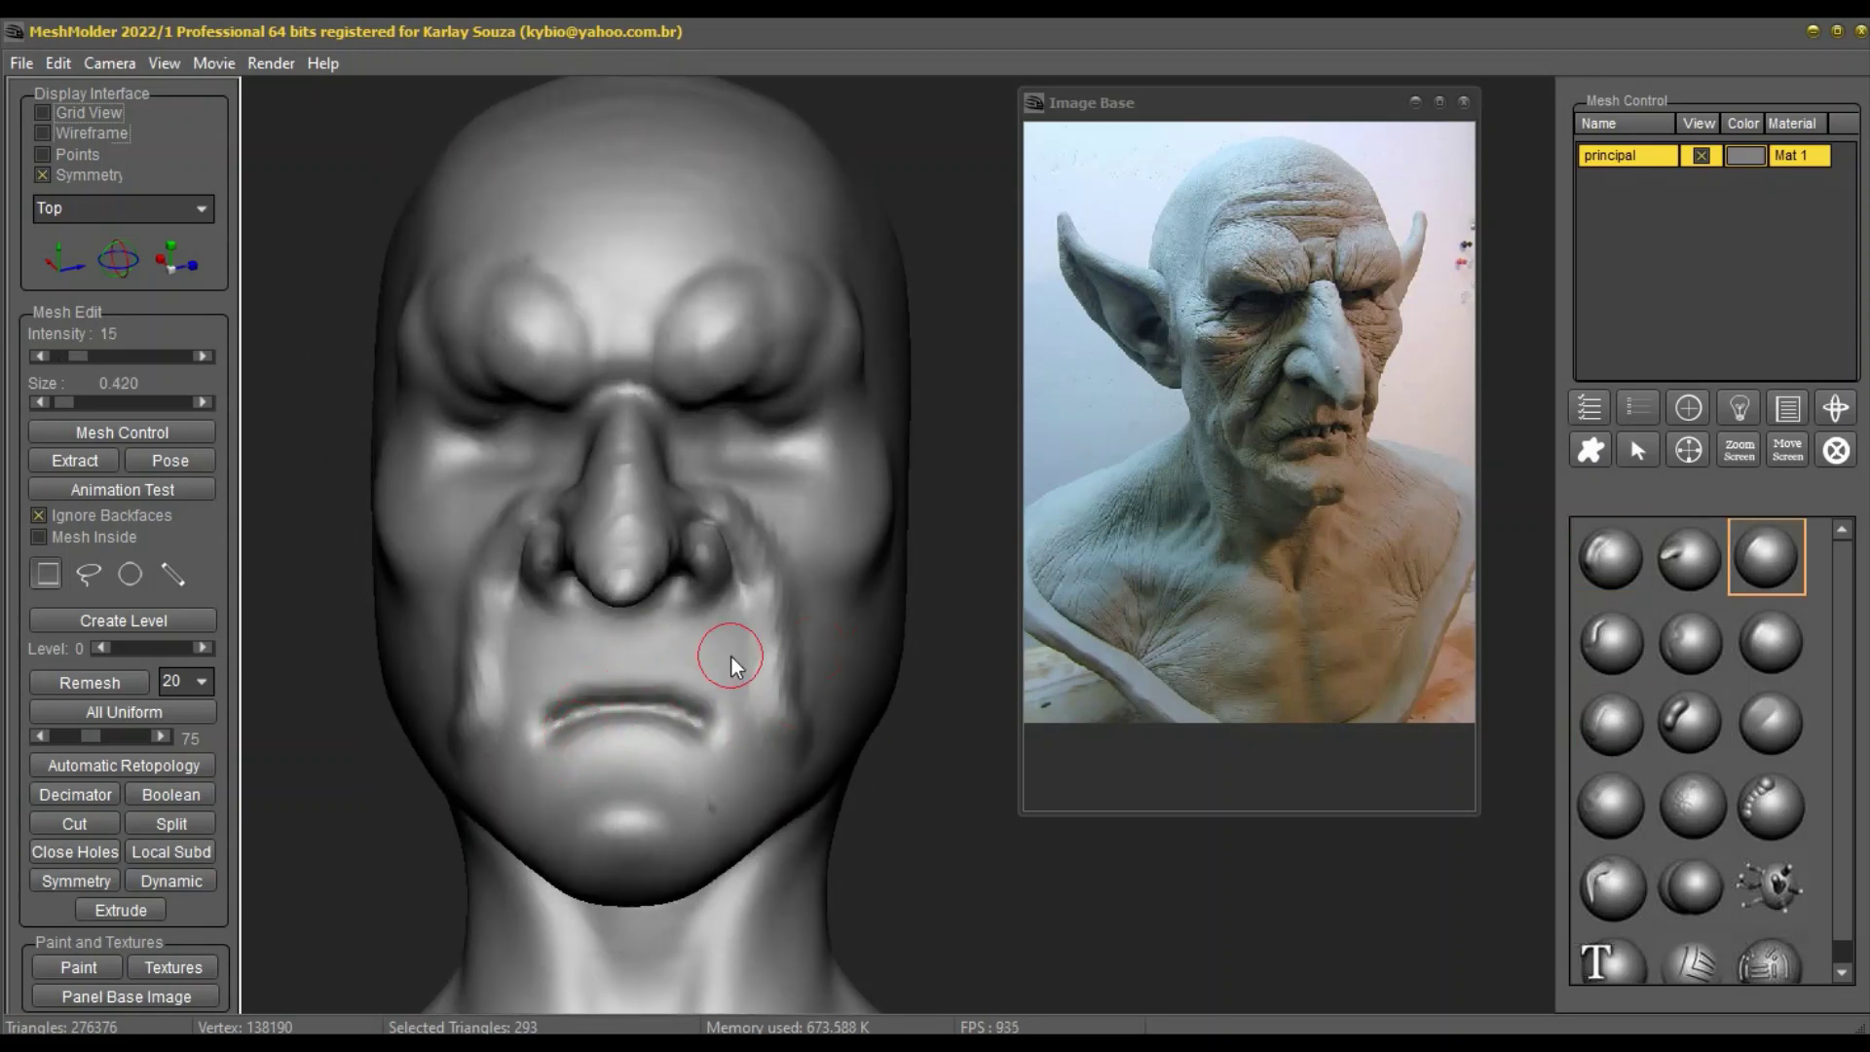
right_click(571, 712)
scroll(571, 713, up, 4)
drag(575, 715, 645, 737)
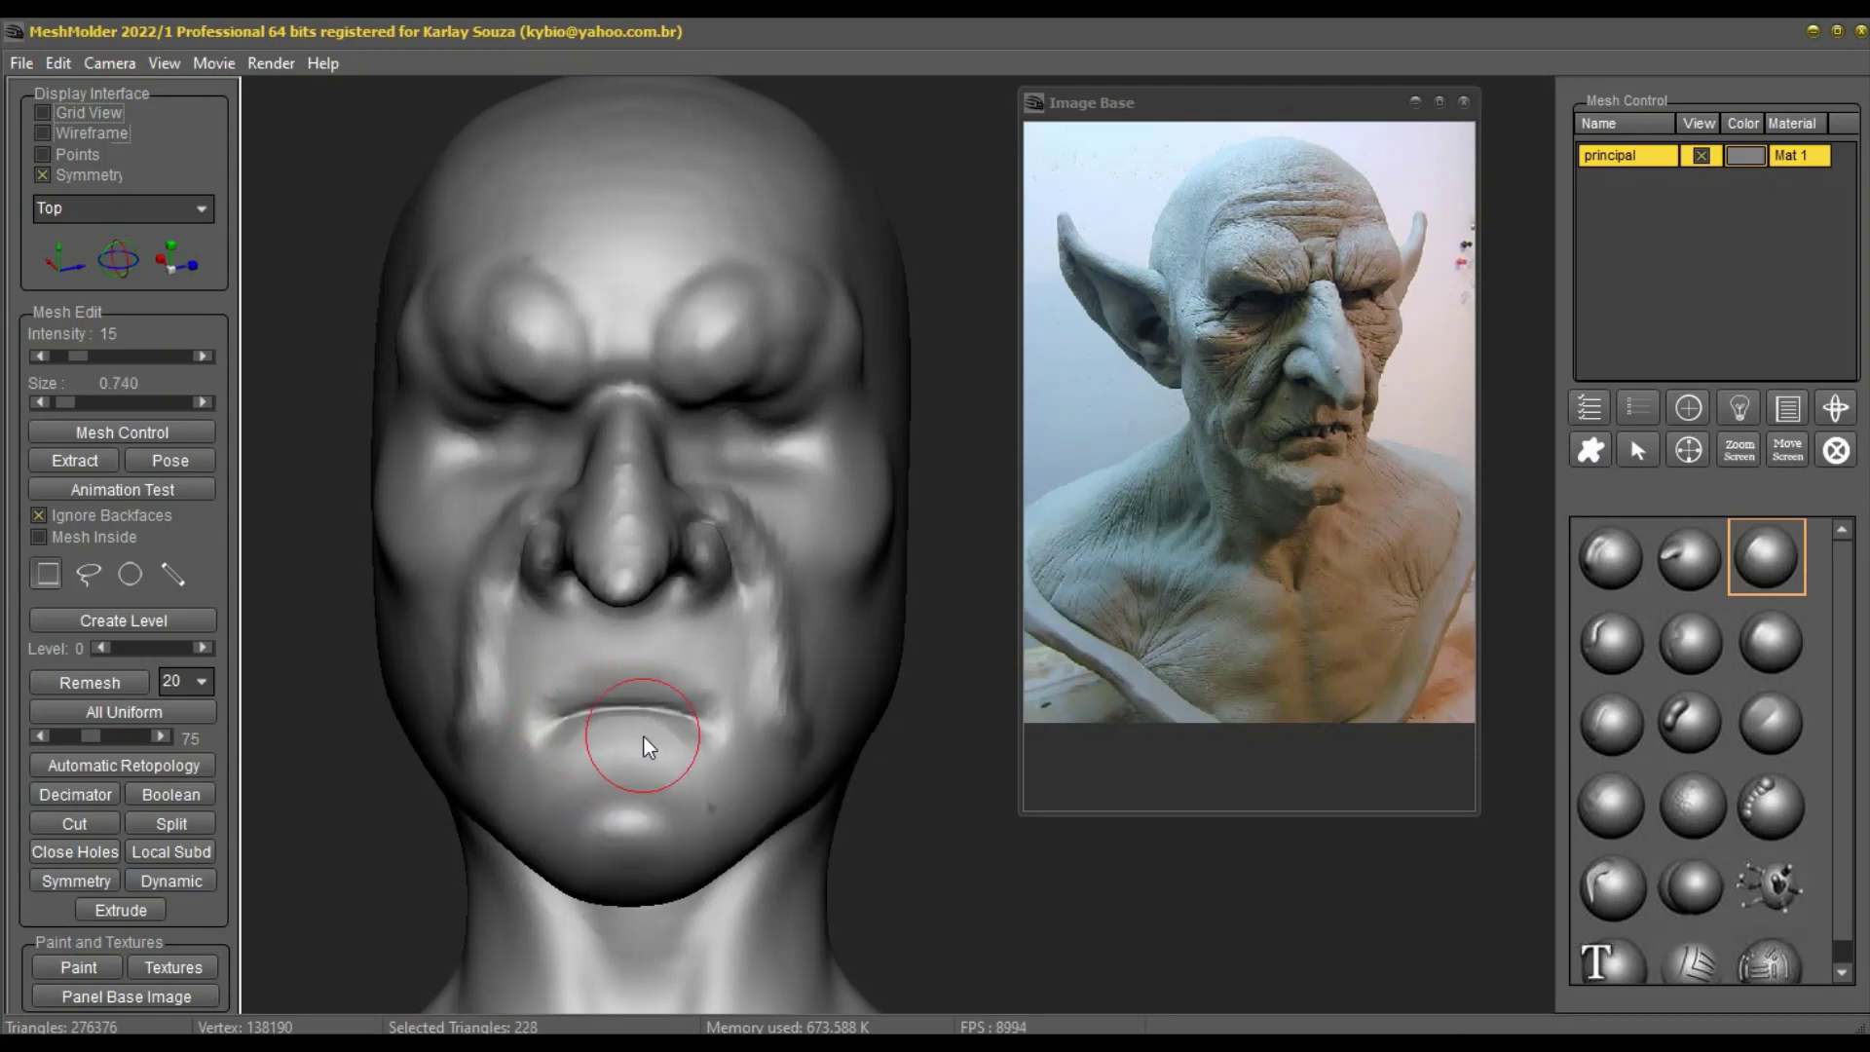
scroll(614, 730, down, 4)
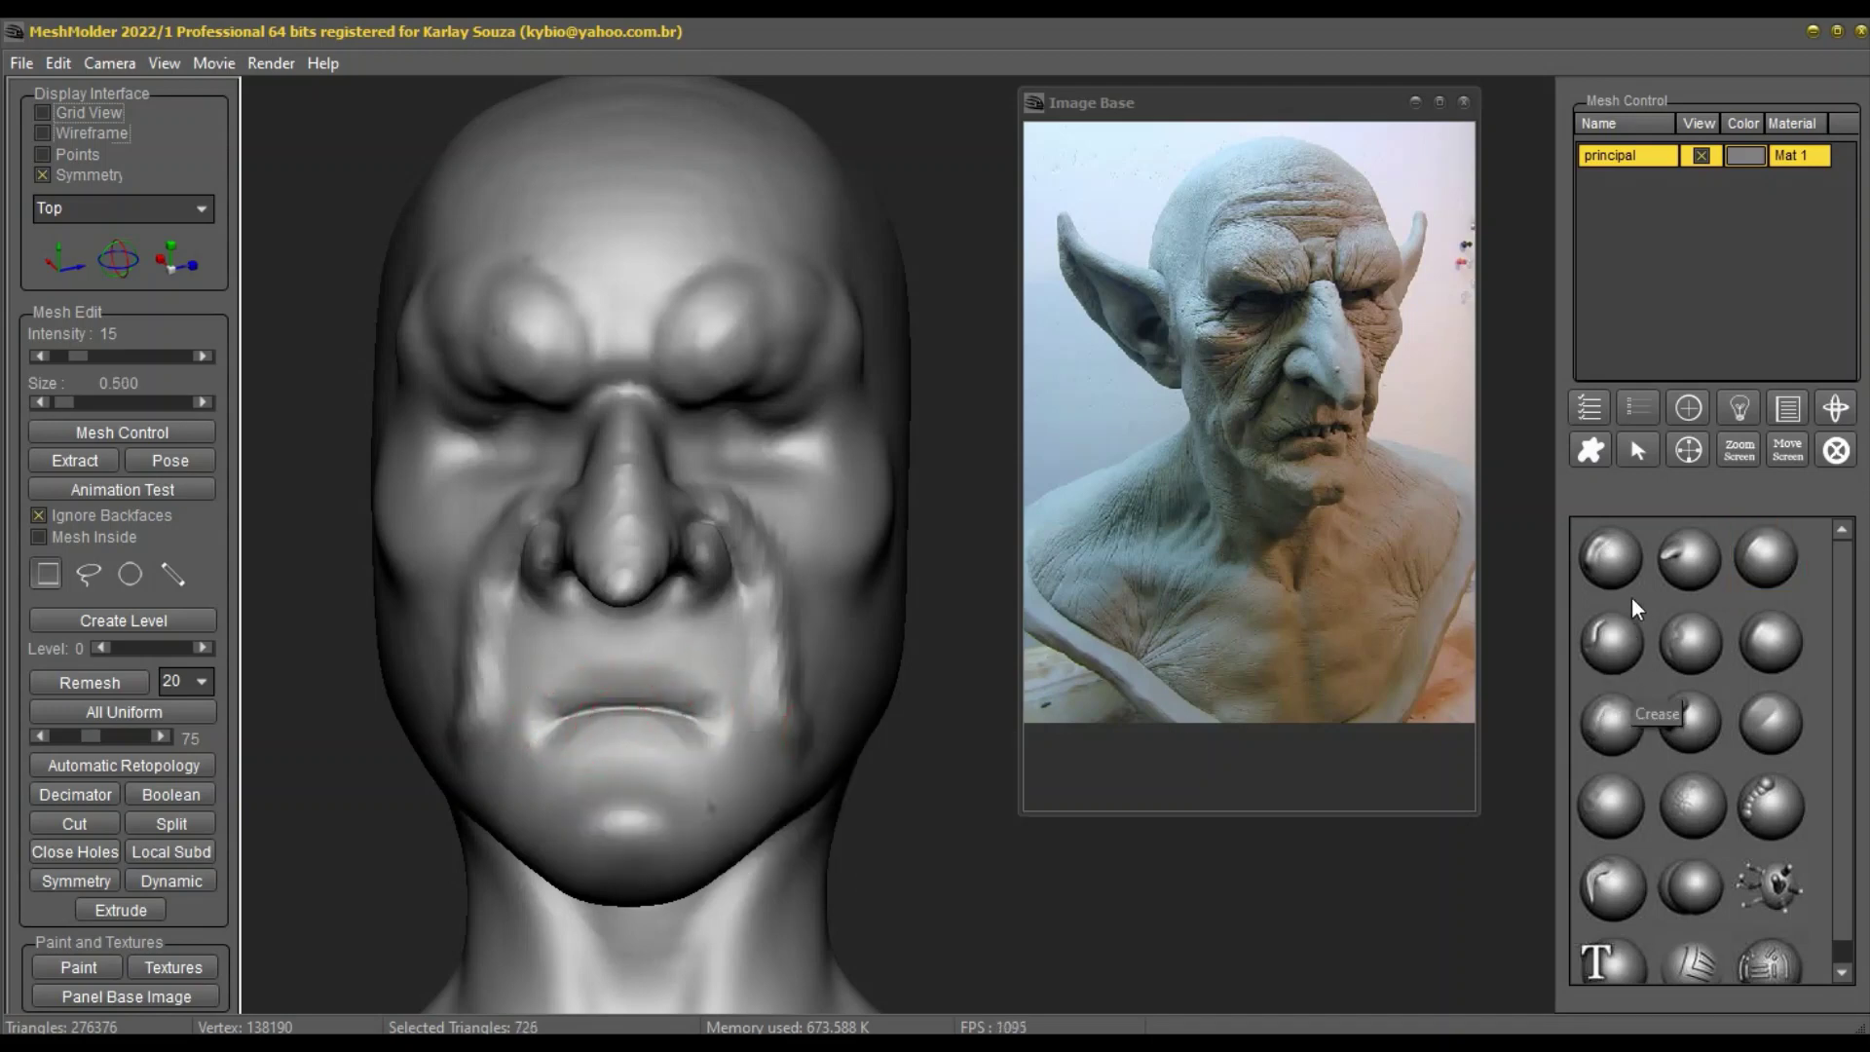
Step: Tighten the line between the lips out to the mouth corners with a brush at intensity 15 and size 0.500
click(1700, 726)
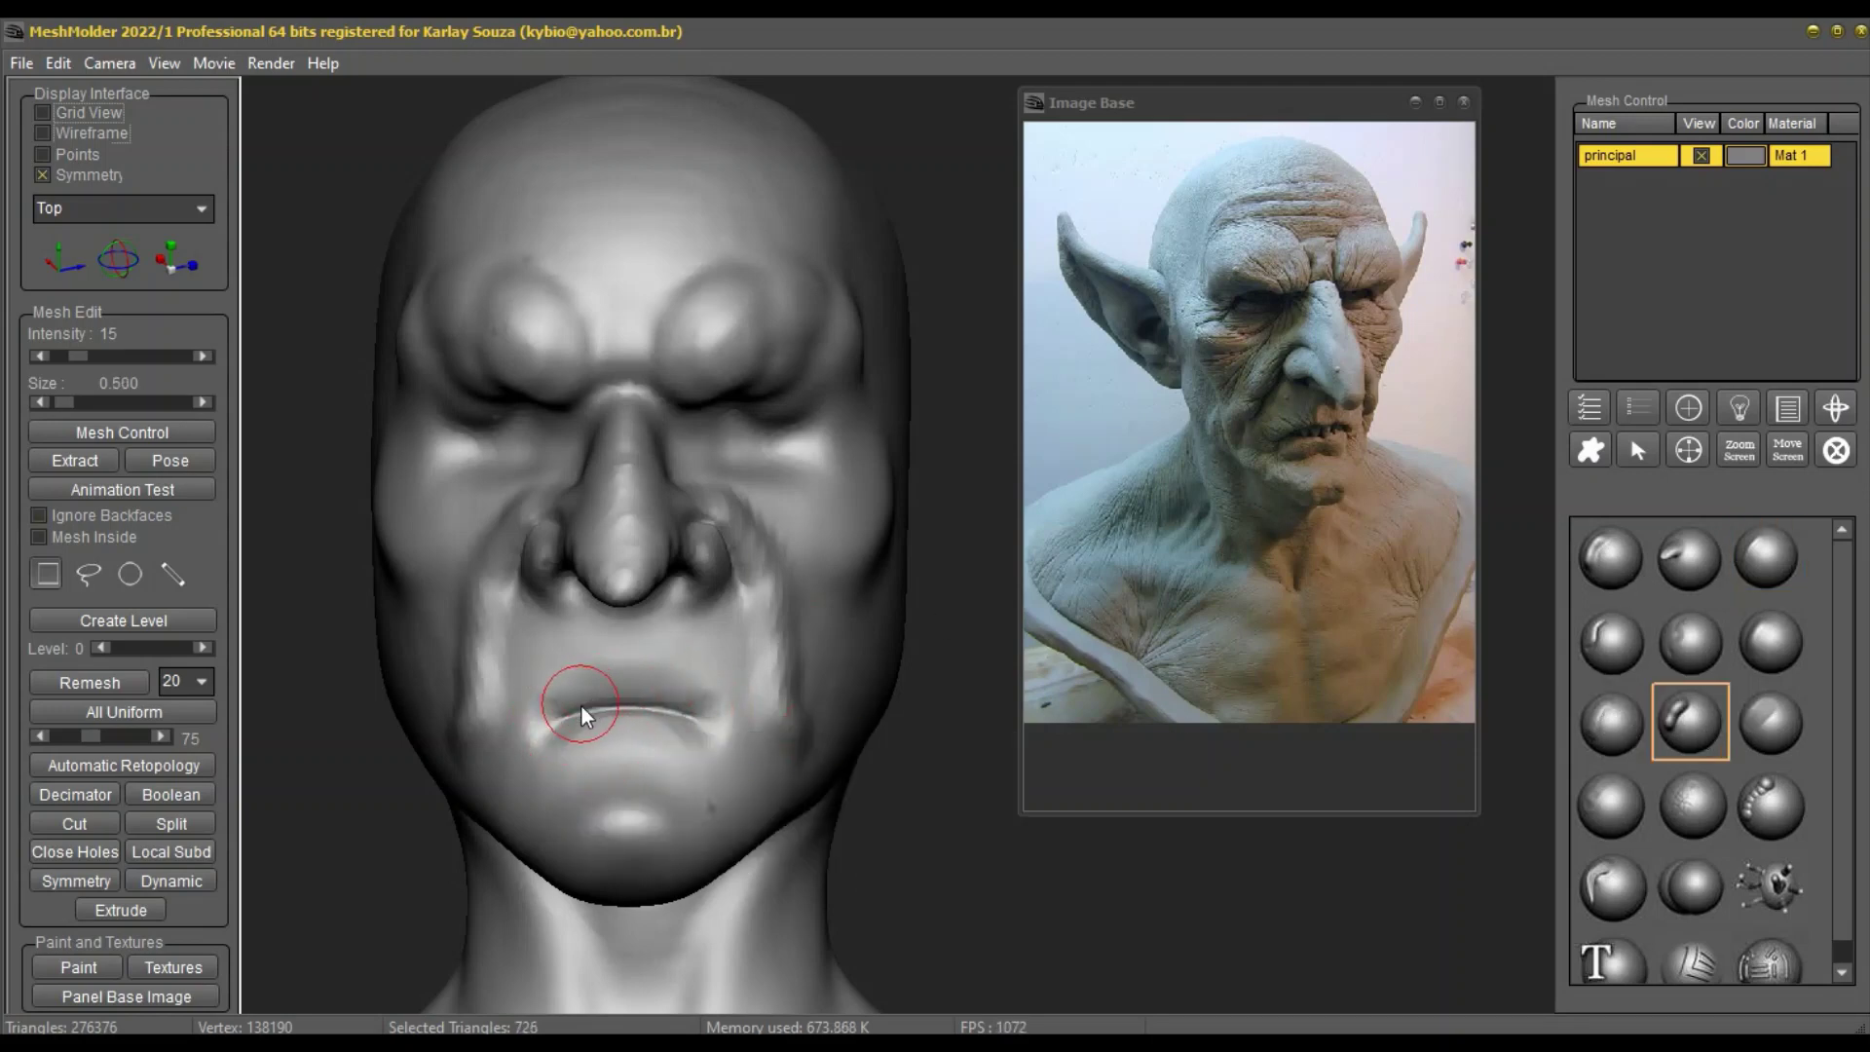
mouse_move(582, 705)
mouse_down()
mouse_move(703, 722)
mouse_move(681, 717)
mouse_move(738, 756)
mouse_up()
right_click(669, 704)
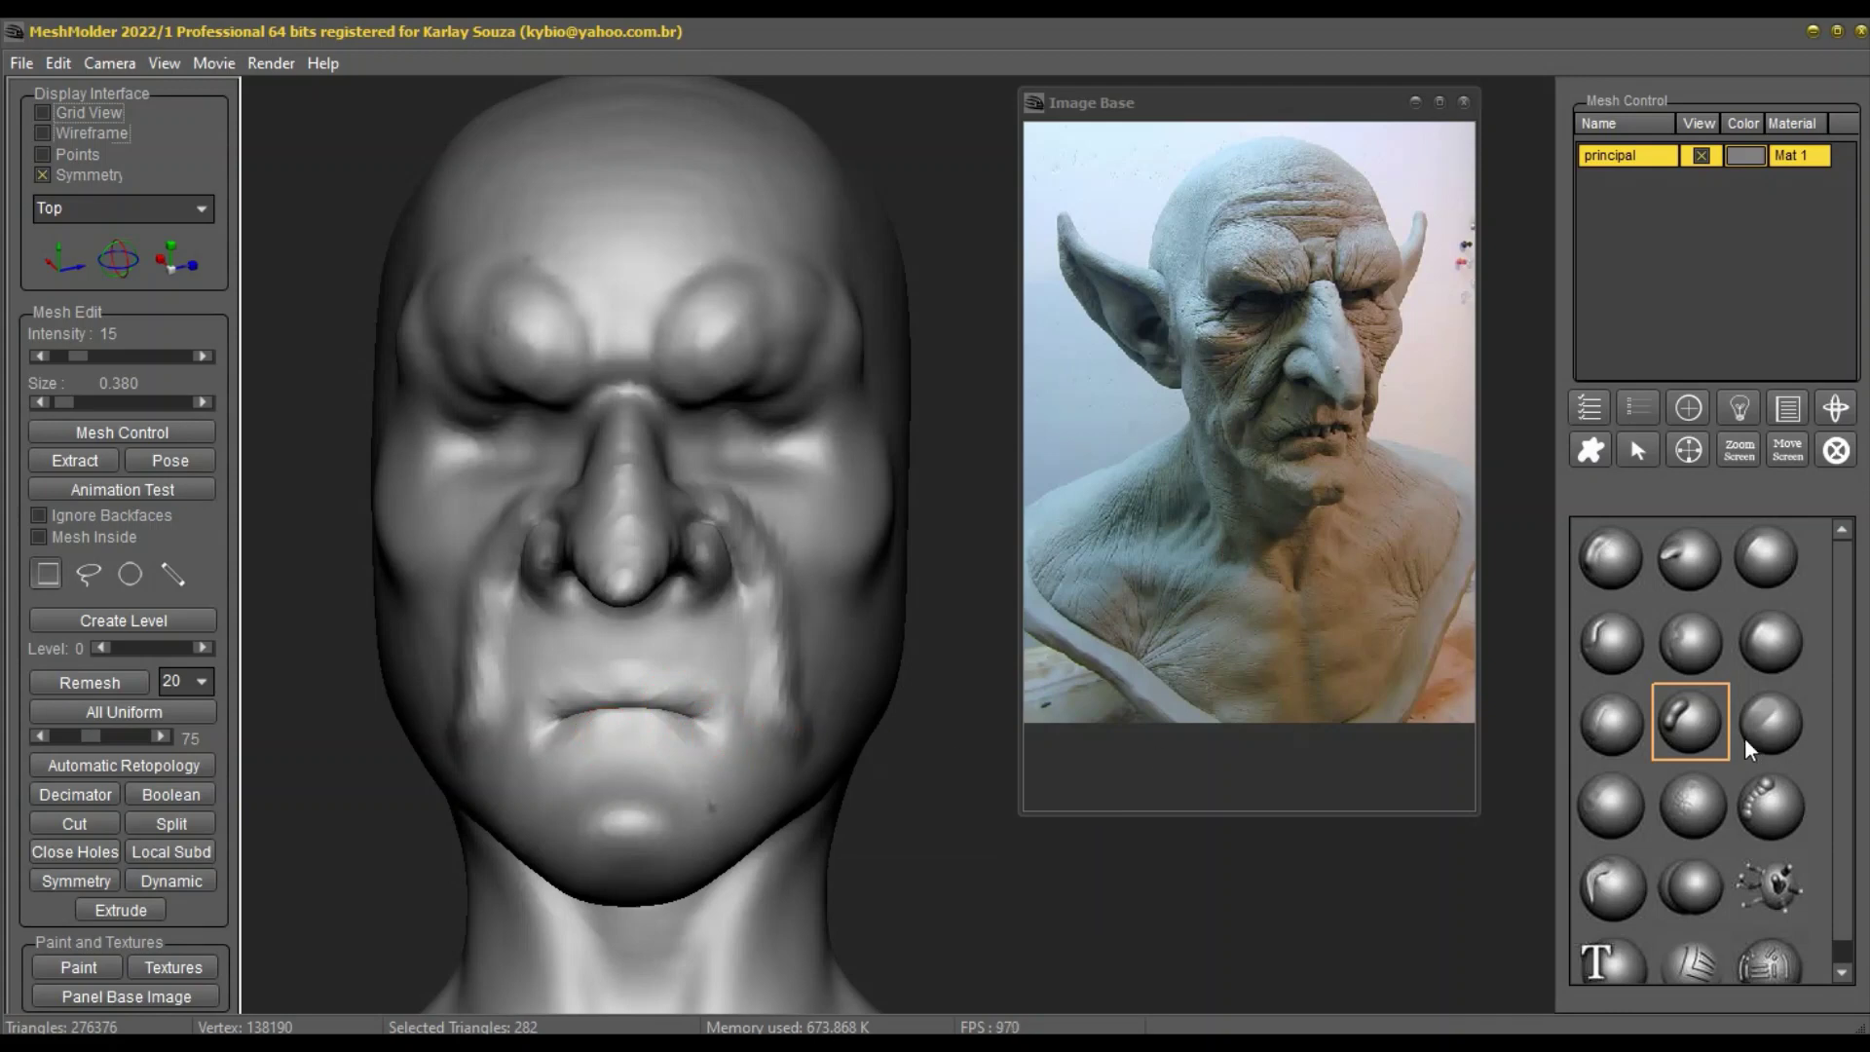
Step: Detail the upper and lower lips with fine strokes along the mouth line at intensity 4 and size 0.300
click(1613, 721)
right_drag(571, 717, 563, 739)
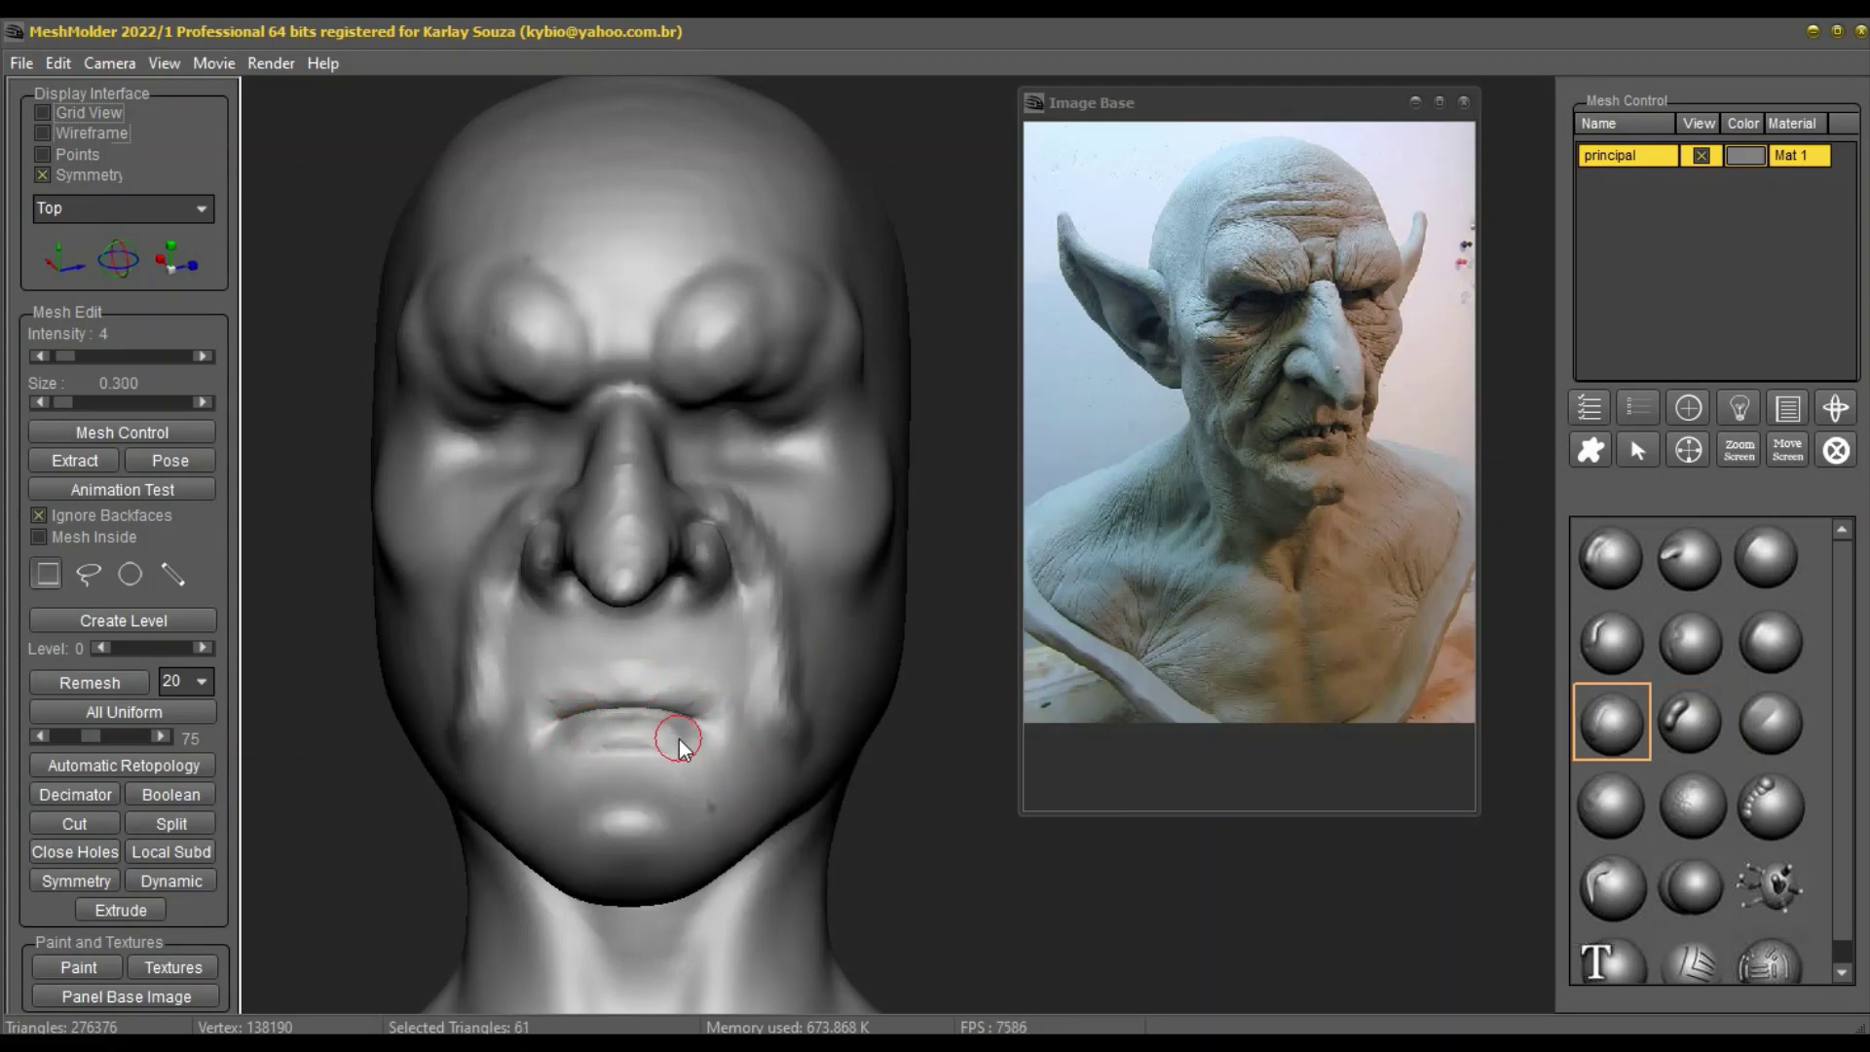
mouse_move(593, 697)
mouse_down()
mouse_move(561, 715)
mouse_move(622, 699)
mouse_up()
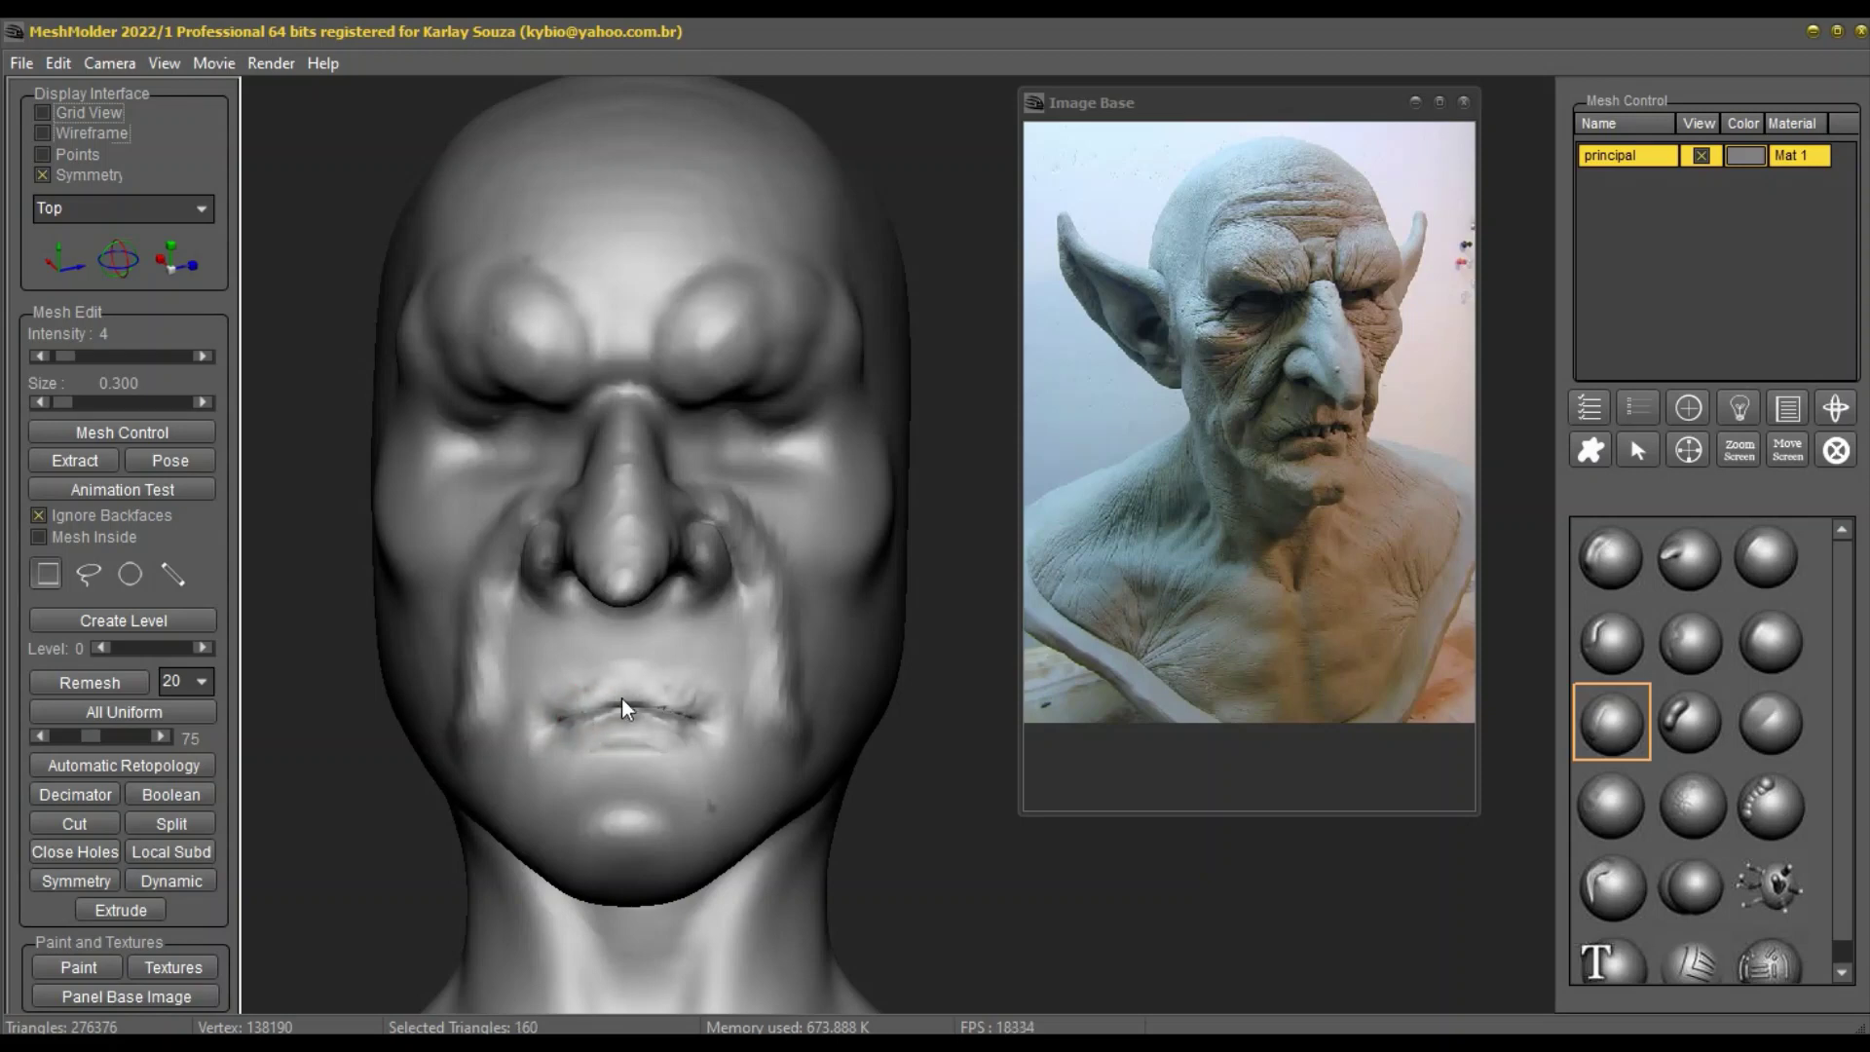
middle_drag(754, 763, 787, 815)
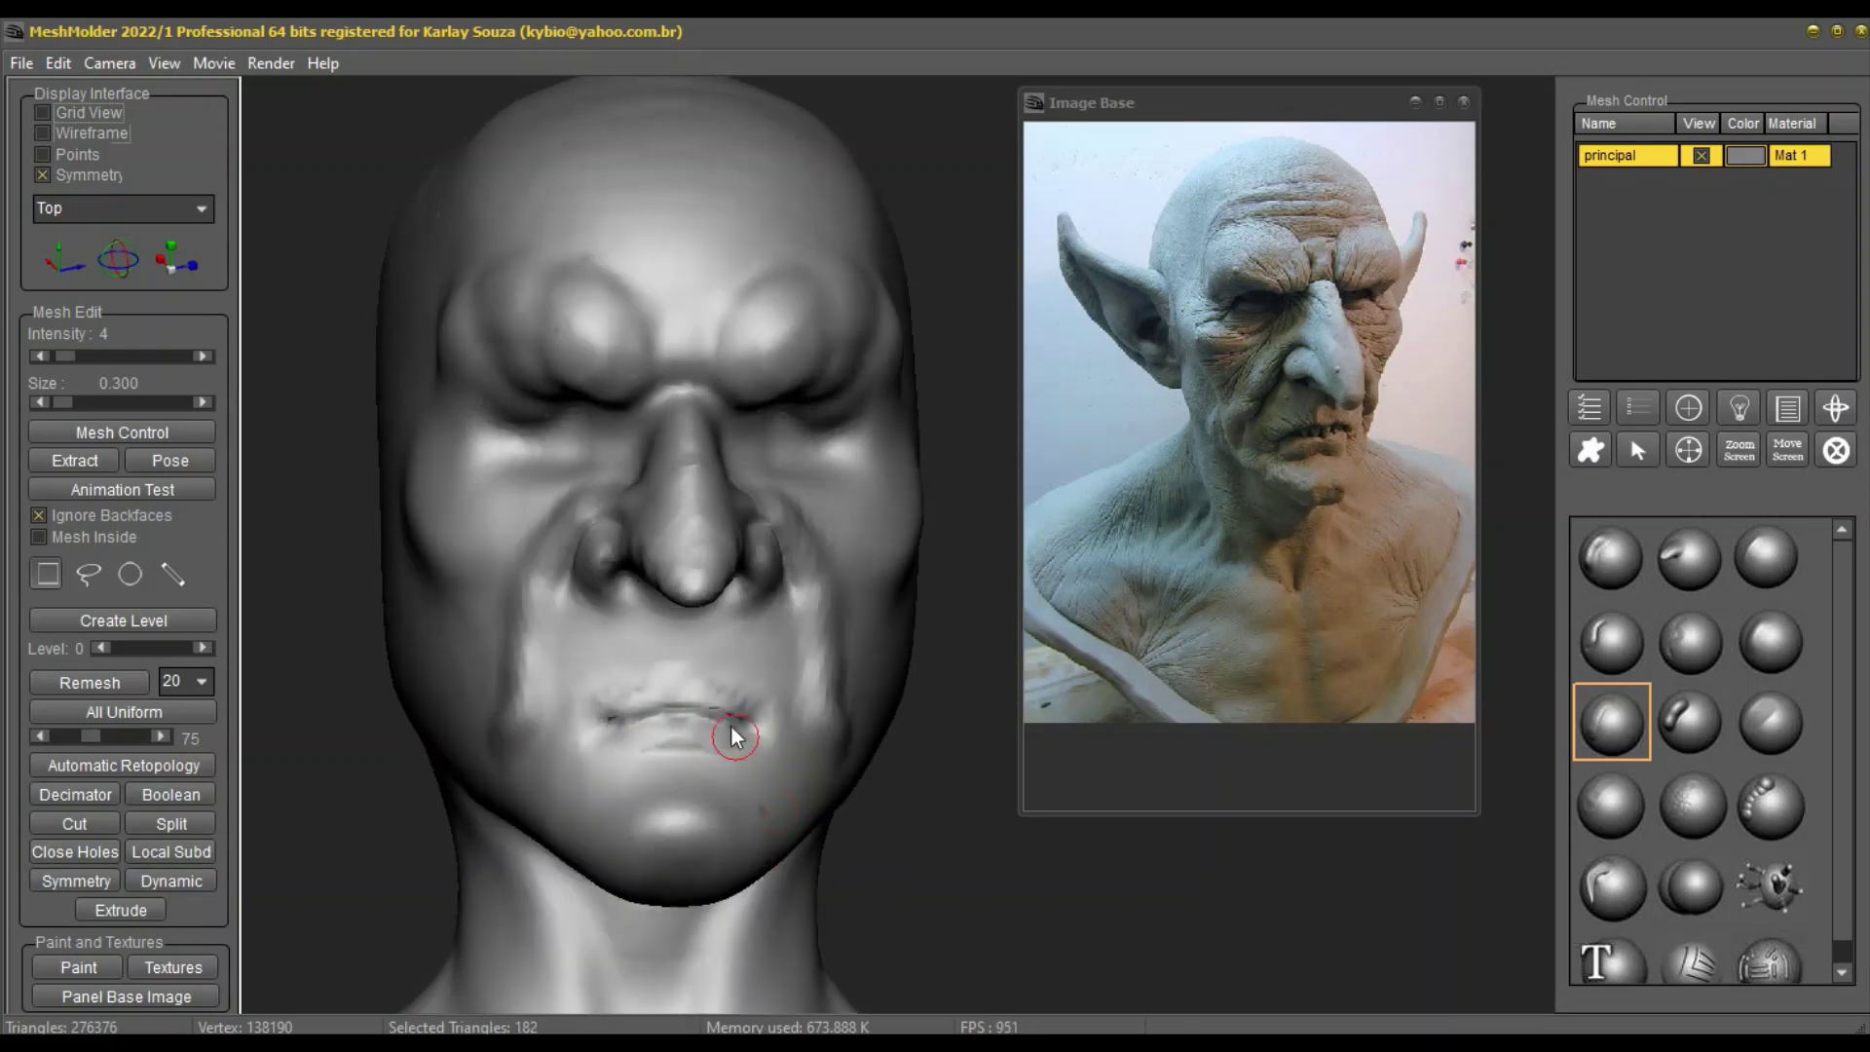
Step: Build up the lower eyelids under both brows with the standard brush at intensity 6 and size 0.540
middle_drag(731, 724, 725, 466)
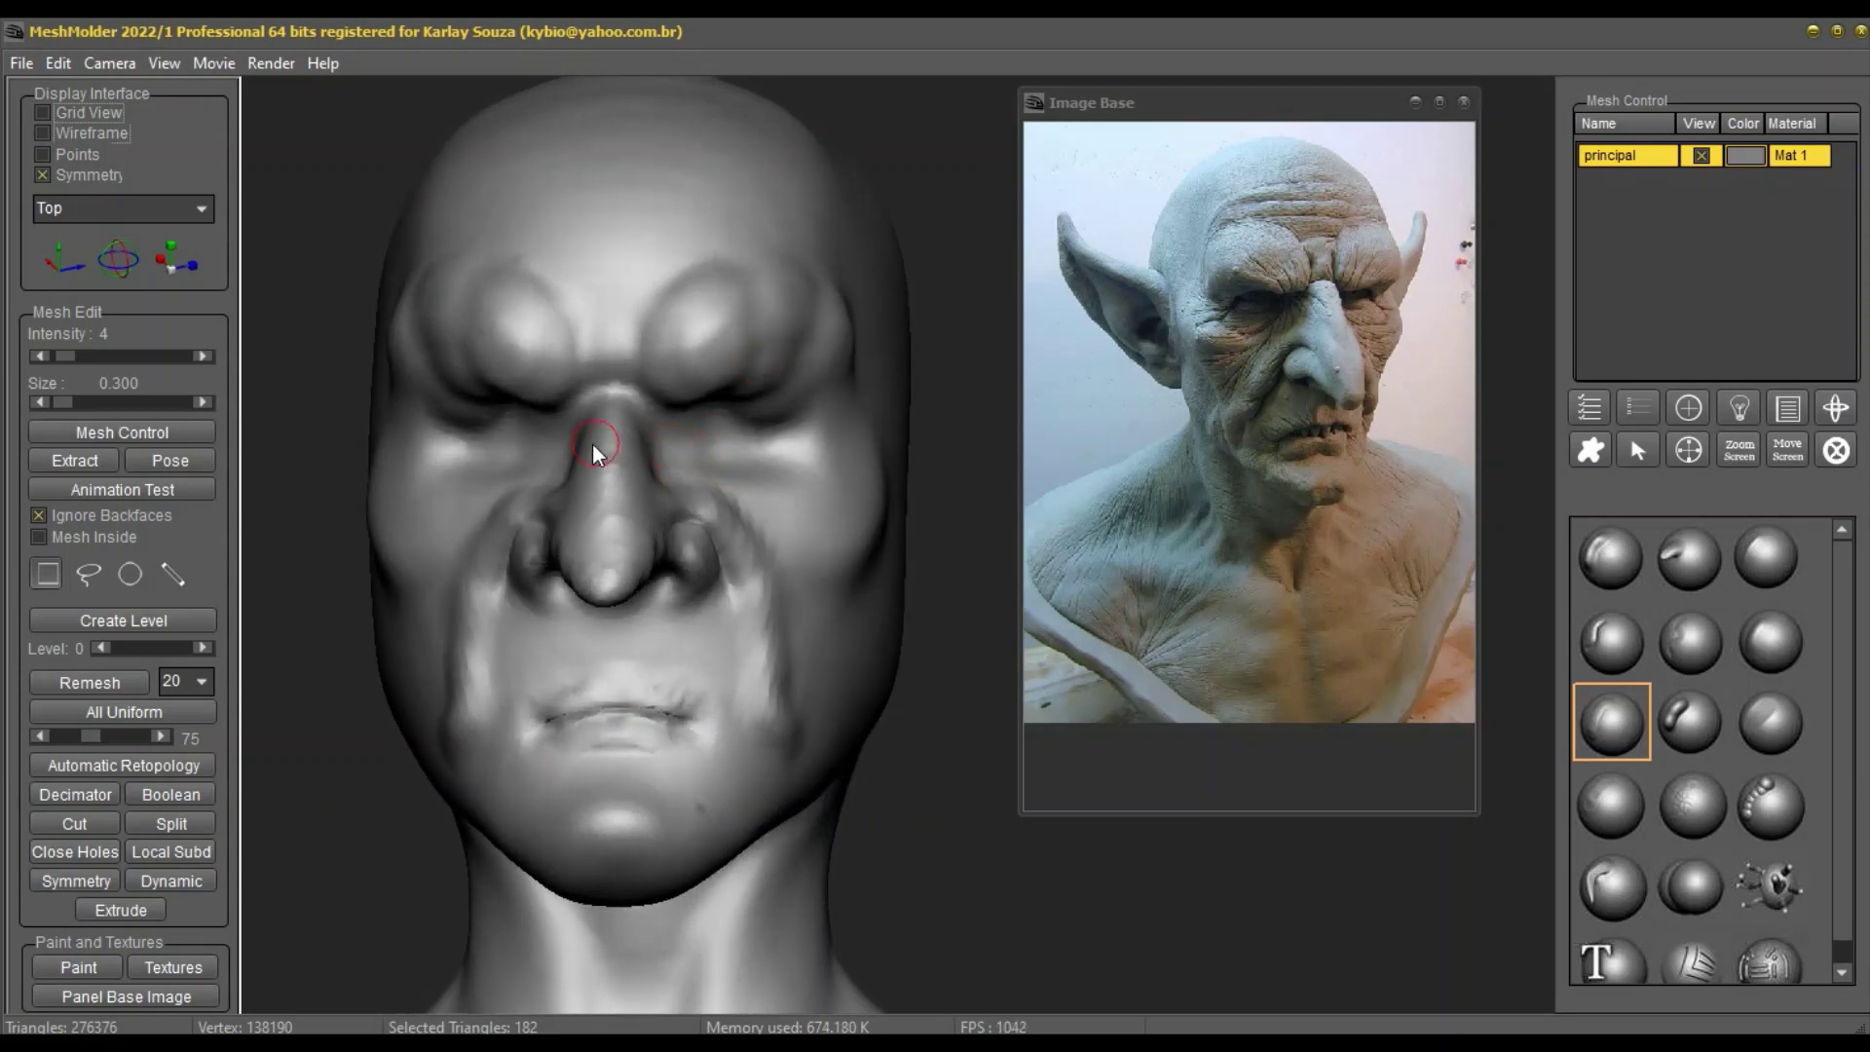
middle_drag(452, 430, 466, 424)
right_click(476, 425)
drag(552, 480, 556, 480)
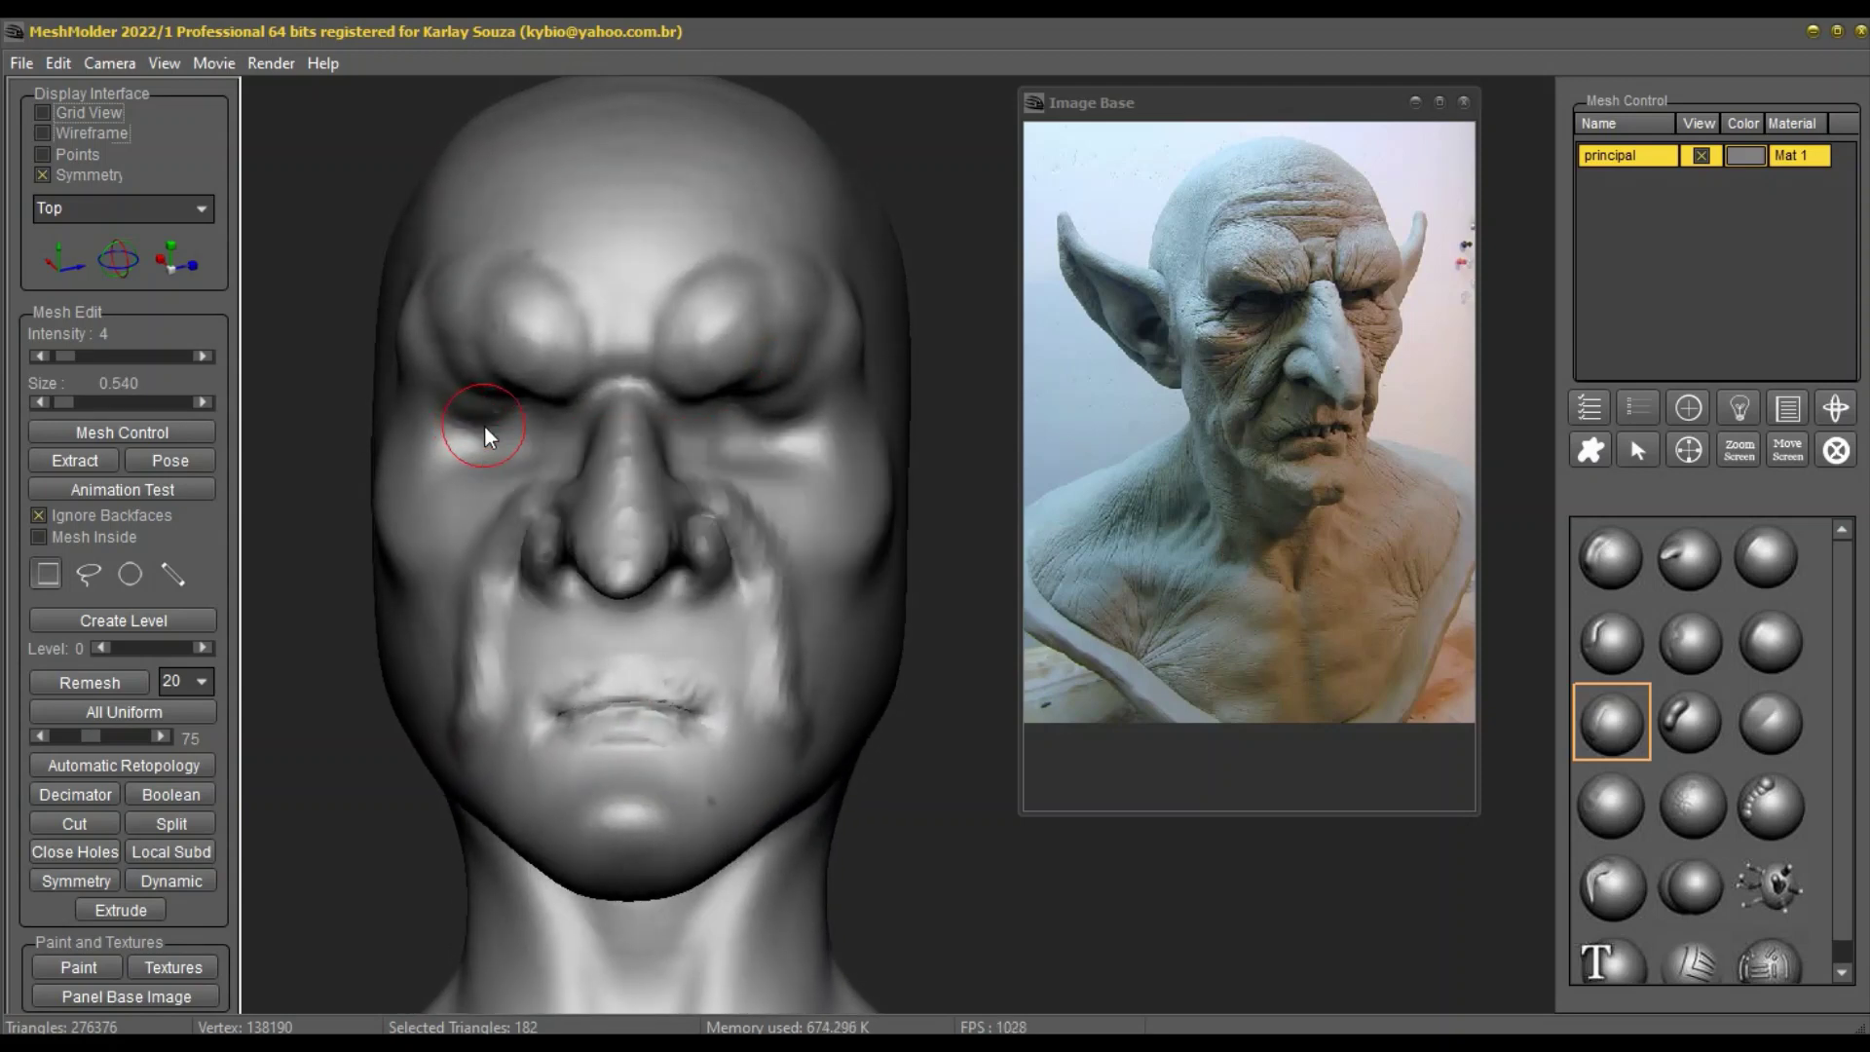
click(1610, 556)
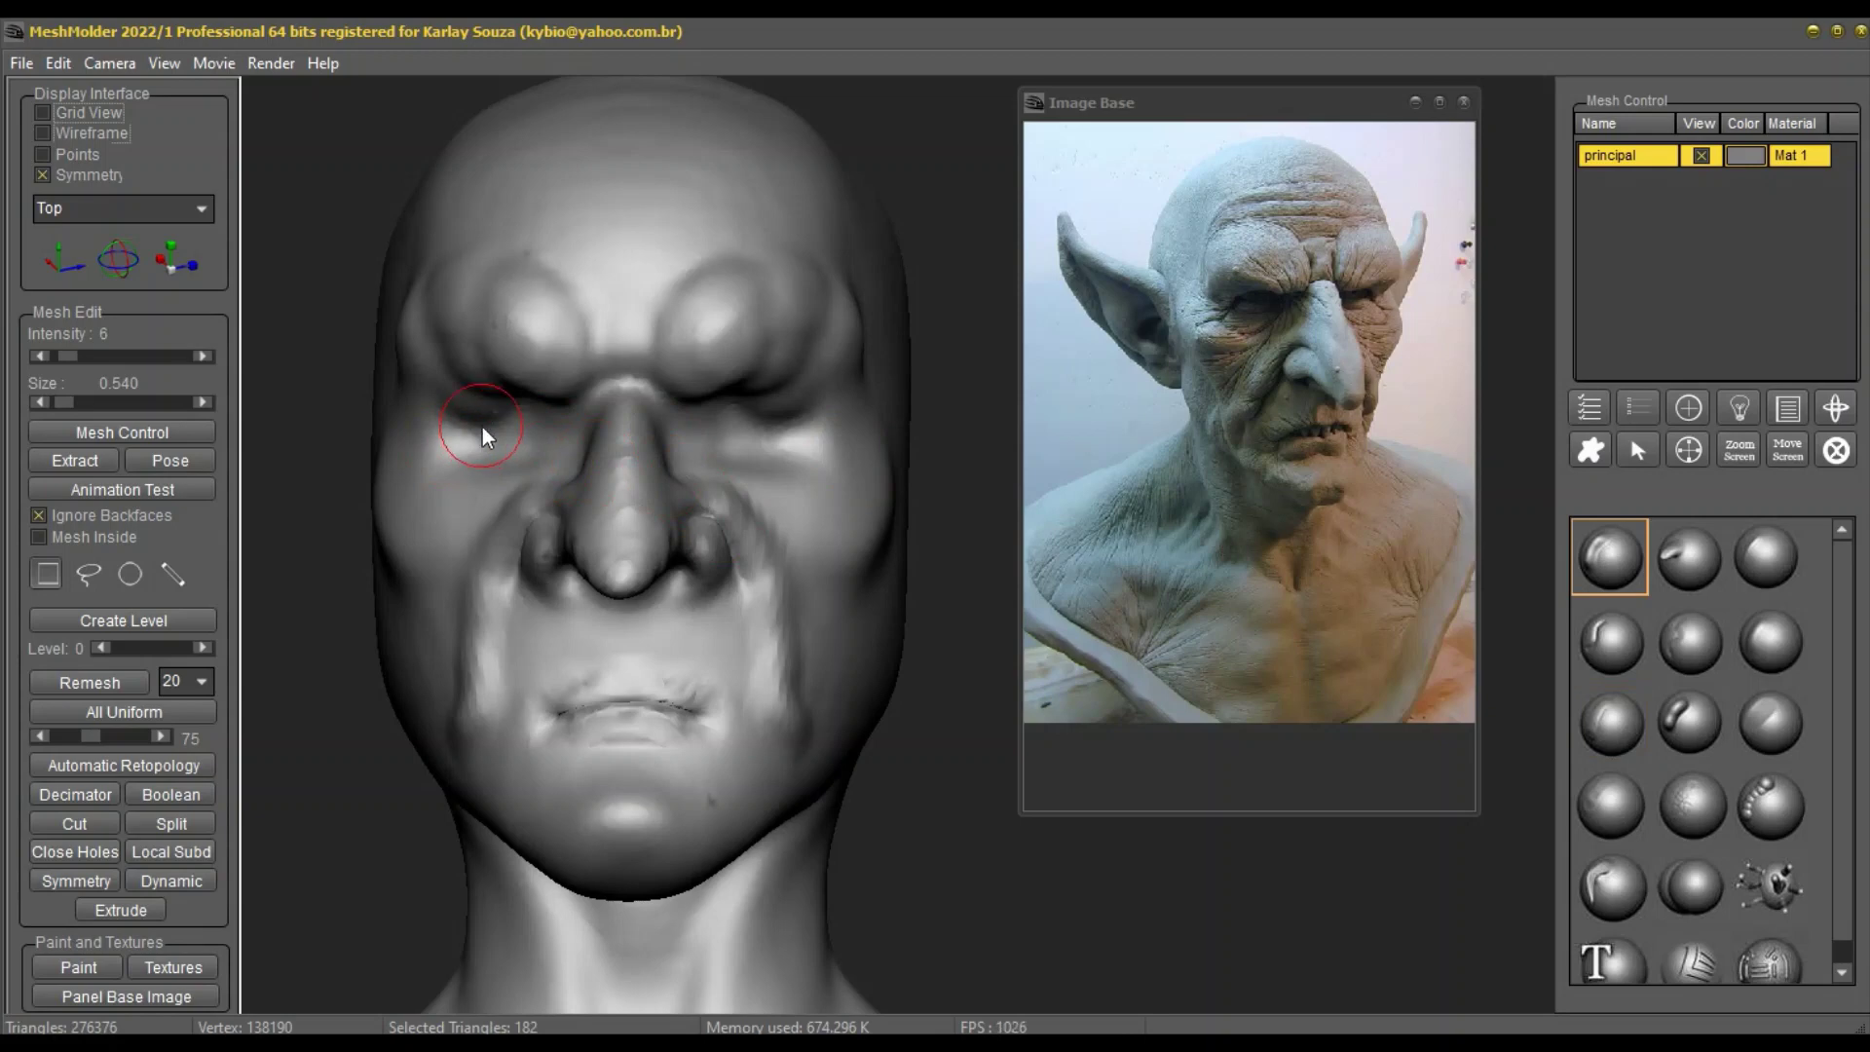
mouse_move(482, 426)
mouse_down()
mouse_move(516, 409)
mouse_move(476, 405)
mouse_move(535, 417)
mouse_move(487, 425)
mouse_move(505, 434)
mouse_move(482, 413)
mouse_move(532, 423)
mouse_move(519, 439)
mouse_move(506, 417)
mouse_move(517, 429)
mouse_up()
middle_drag(820, 565, 828, 554)
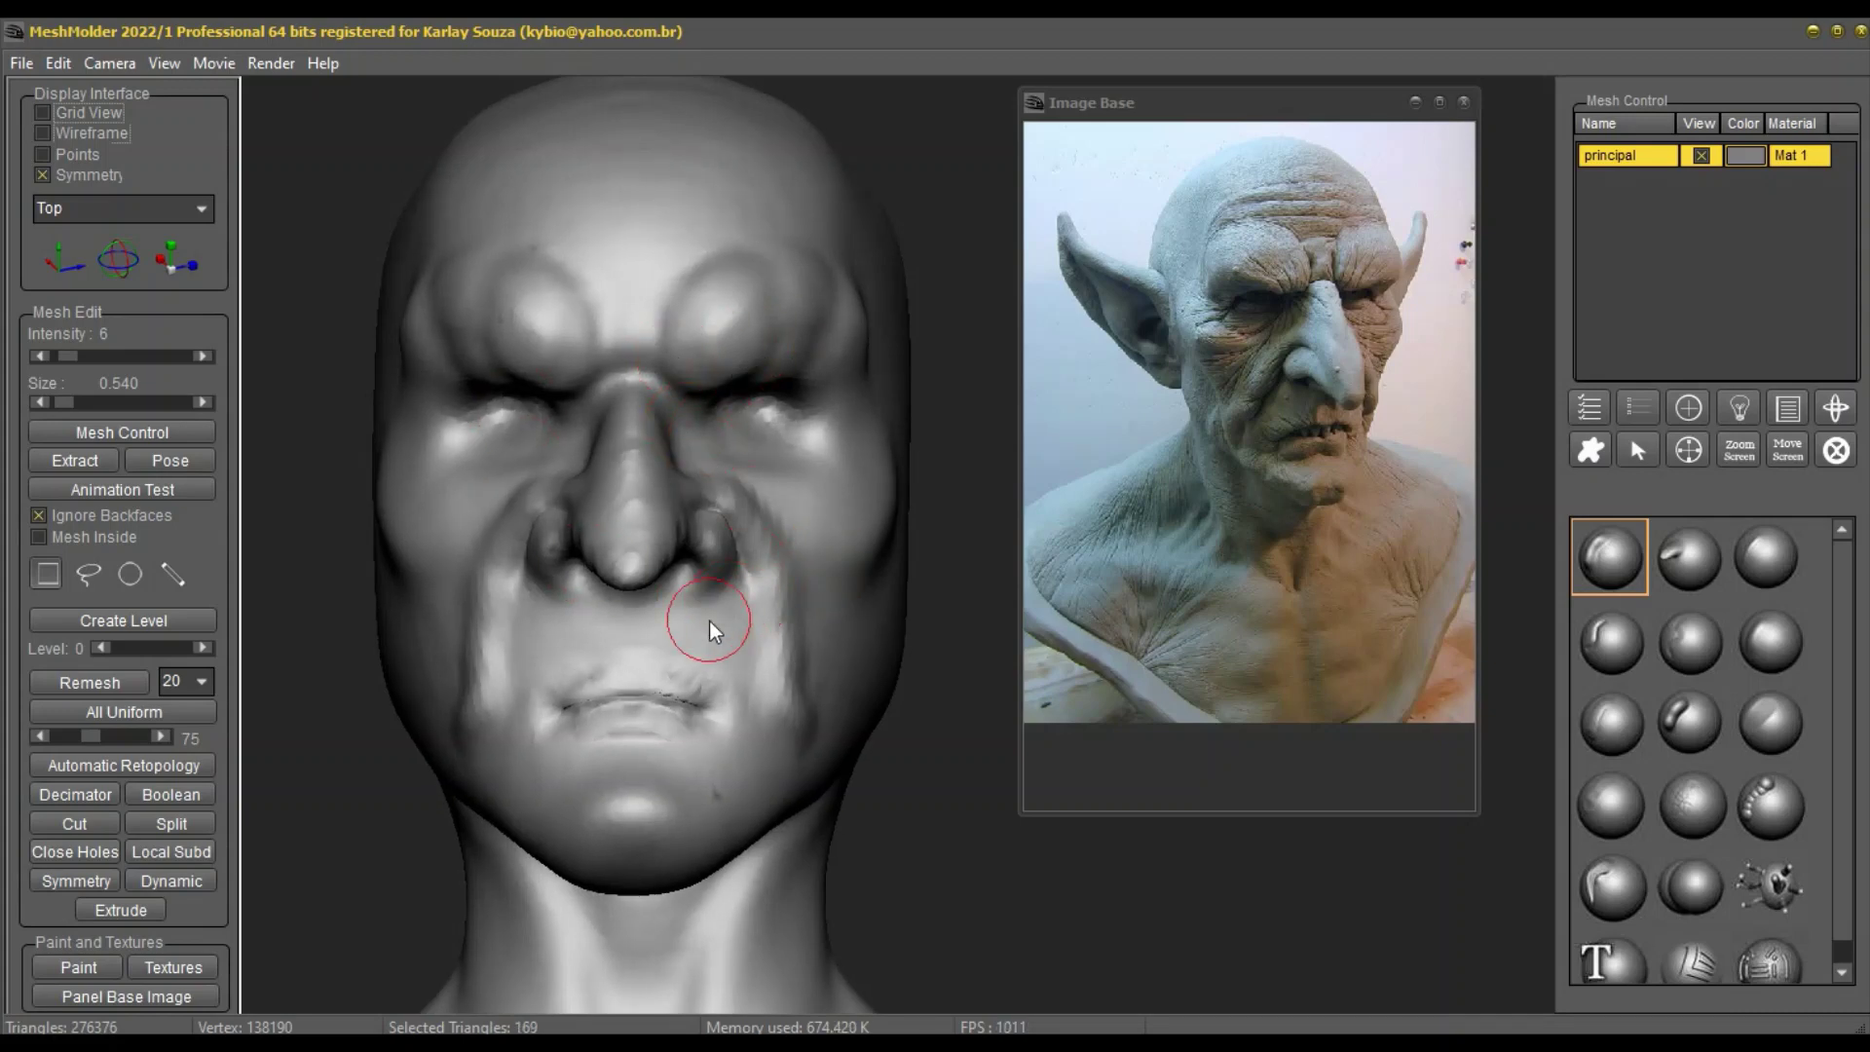
Step: Adjust the chin, jaw and lower cheeks with the Move brush at intensity 15 and size 2.520
drag(666, 721, 686, 731)
scroll(740, 748, up, 8)
click(1690, 558)
drag(632, 784, 517, 745)
right_click(404, 689)
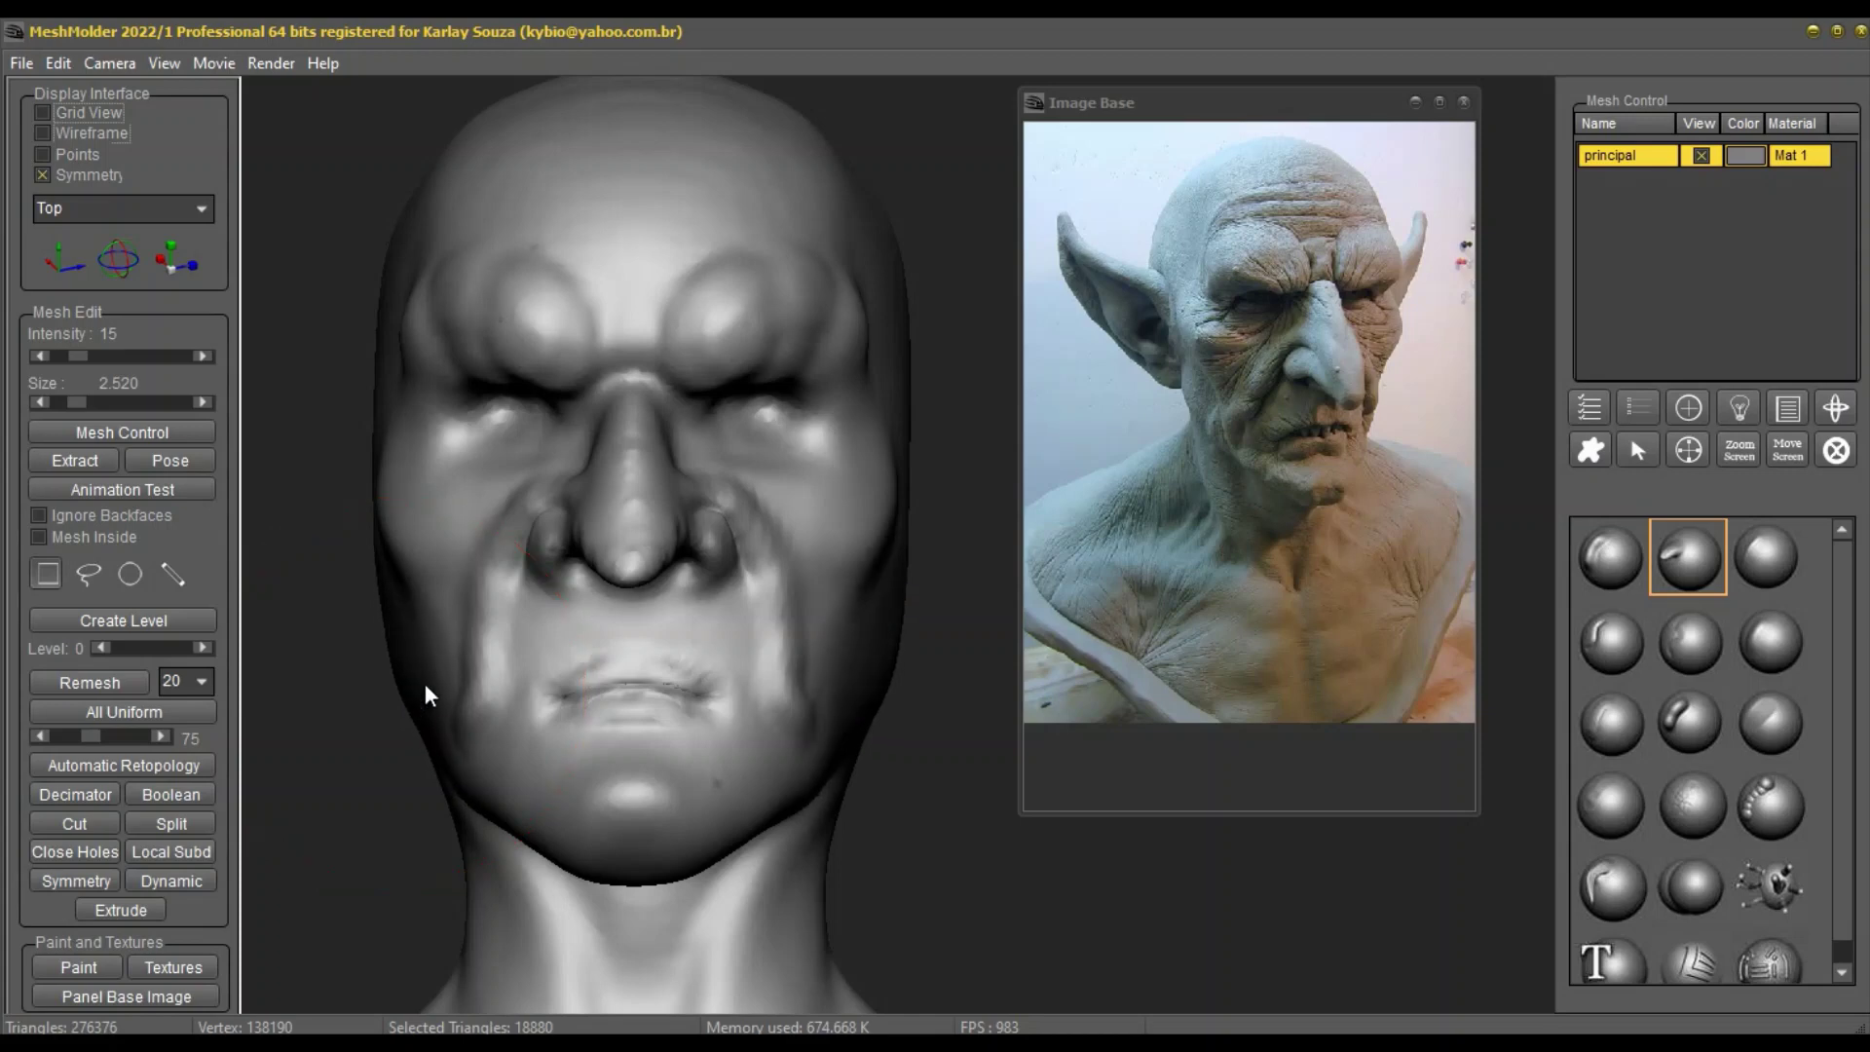
drag(446, 631, 458, 623)
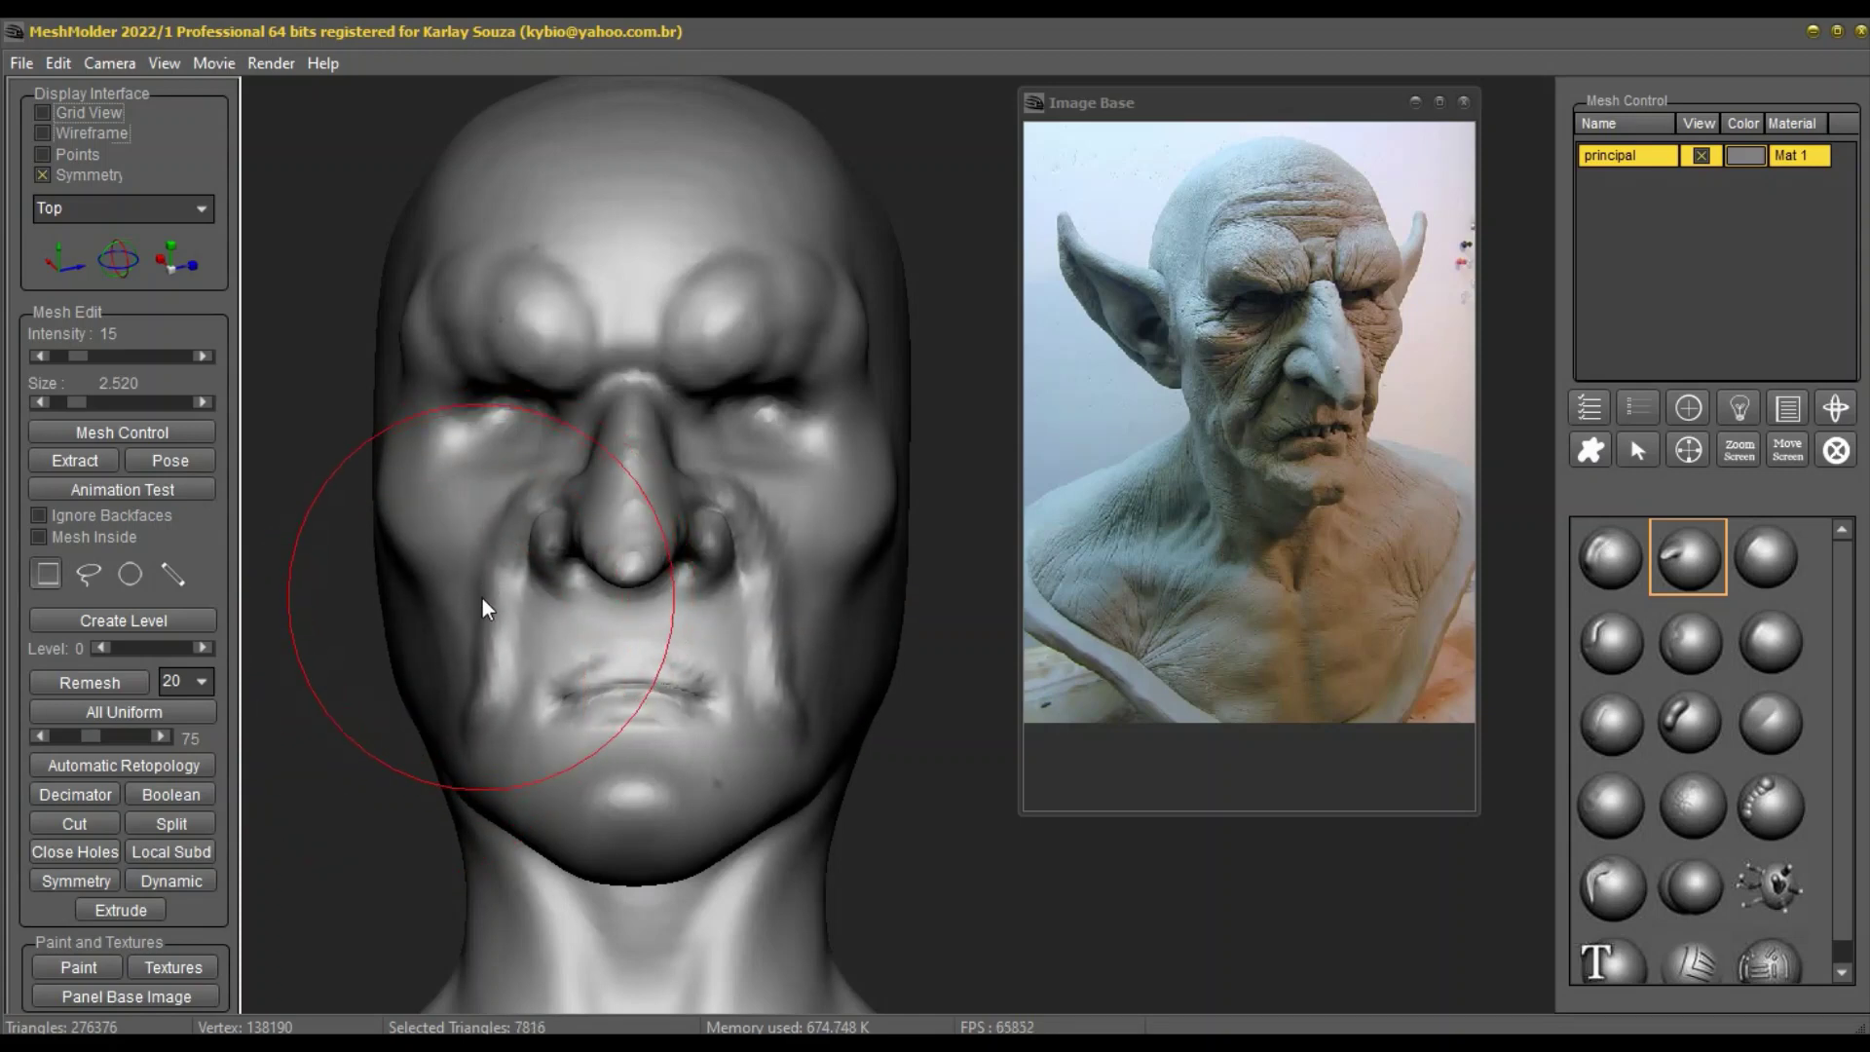
Step: Push the cheeks inward below the cheekbones with the Move brush at intensity 15 and size 1.800
right_click(483, 571)
drag(599, 626, 590, 626)
drag(483, 573, 492, 568)
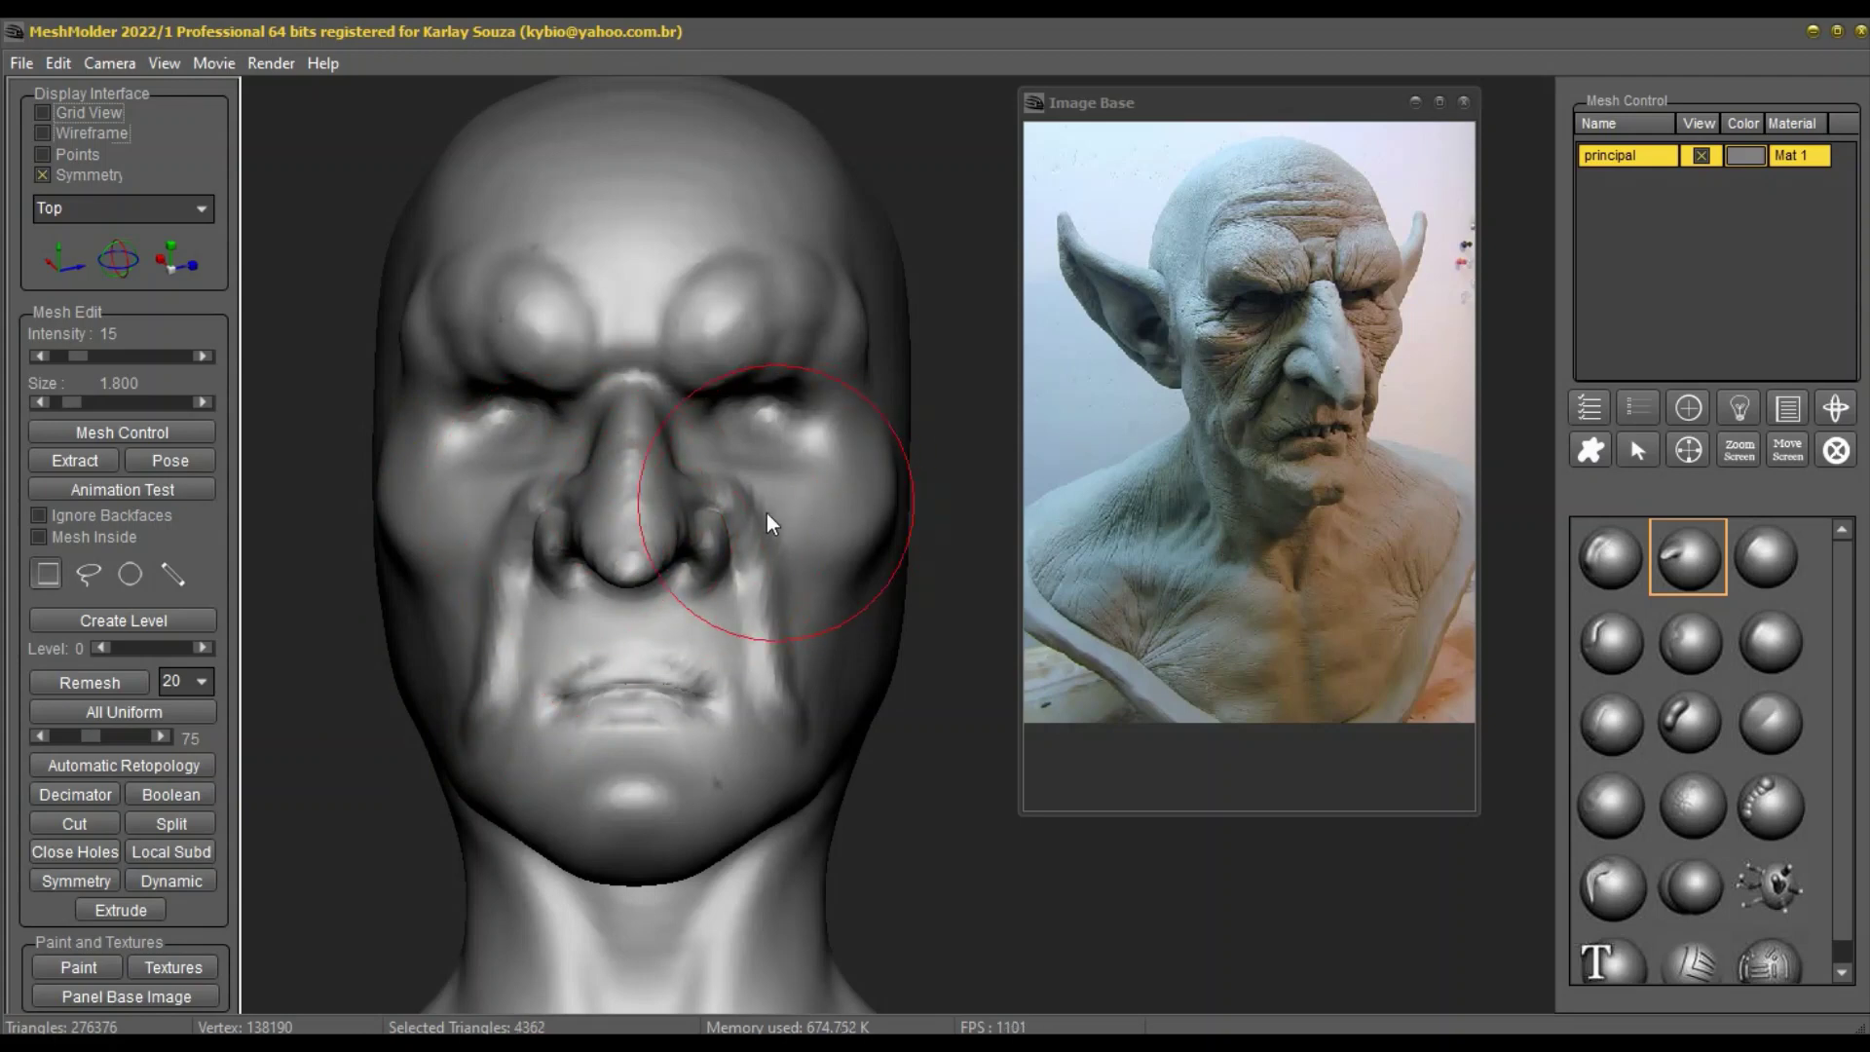
middle_drag(705, 574, 655, 577)
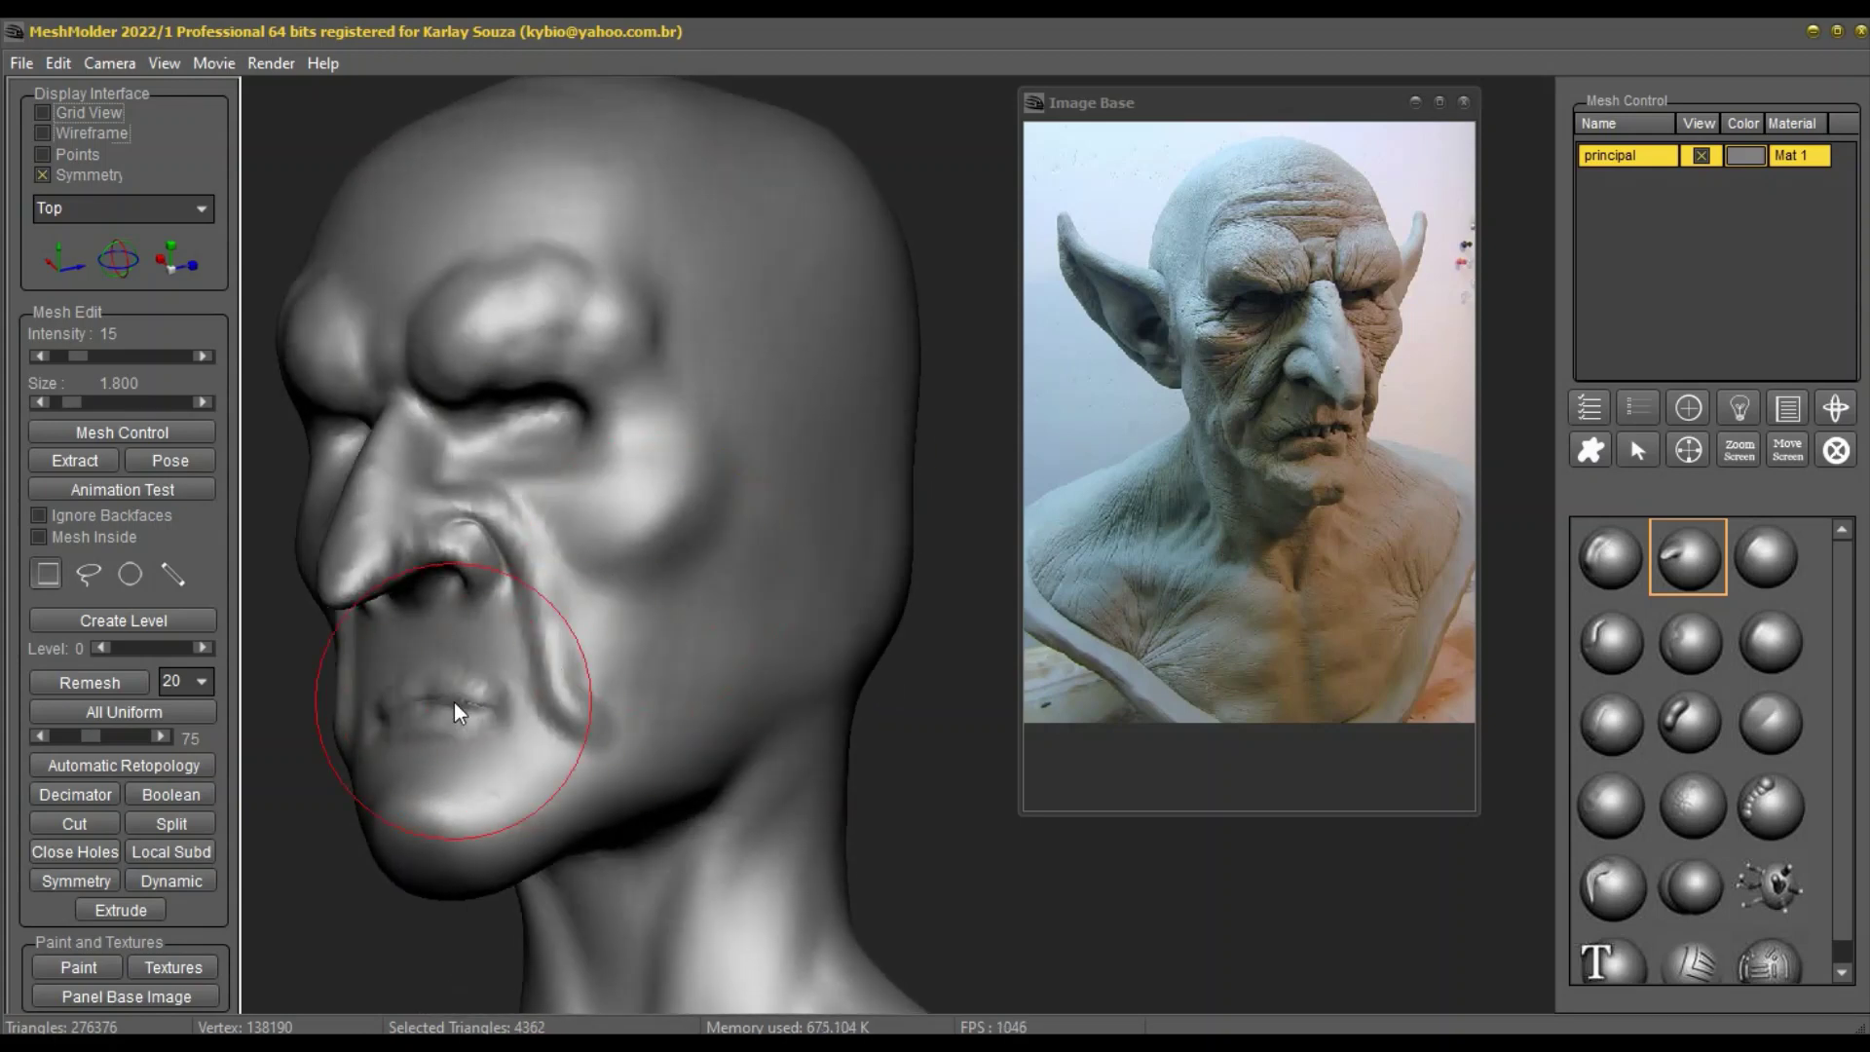
Step: Pull the mouth area slightly outward in profile with the Move brush at intensity 15 and size 1.800
mouse_move(435, 692)
middle_down()
mouse_move(621, 701)
mouse_move(553, 717)
middle_up()
drag(336, 675, 320, 680)
mouse_move(585, 709)
middle_down()
mouse_move(658, 708)
mouse_move(901, 773)
middle_up()
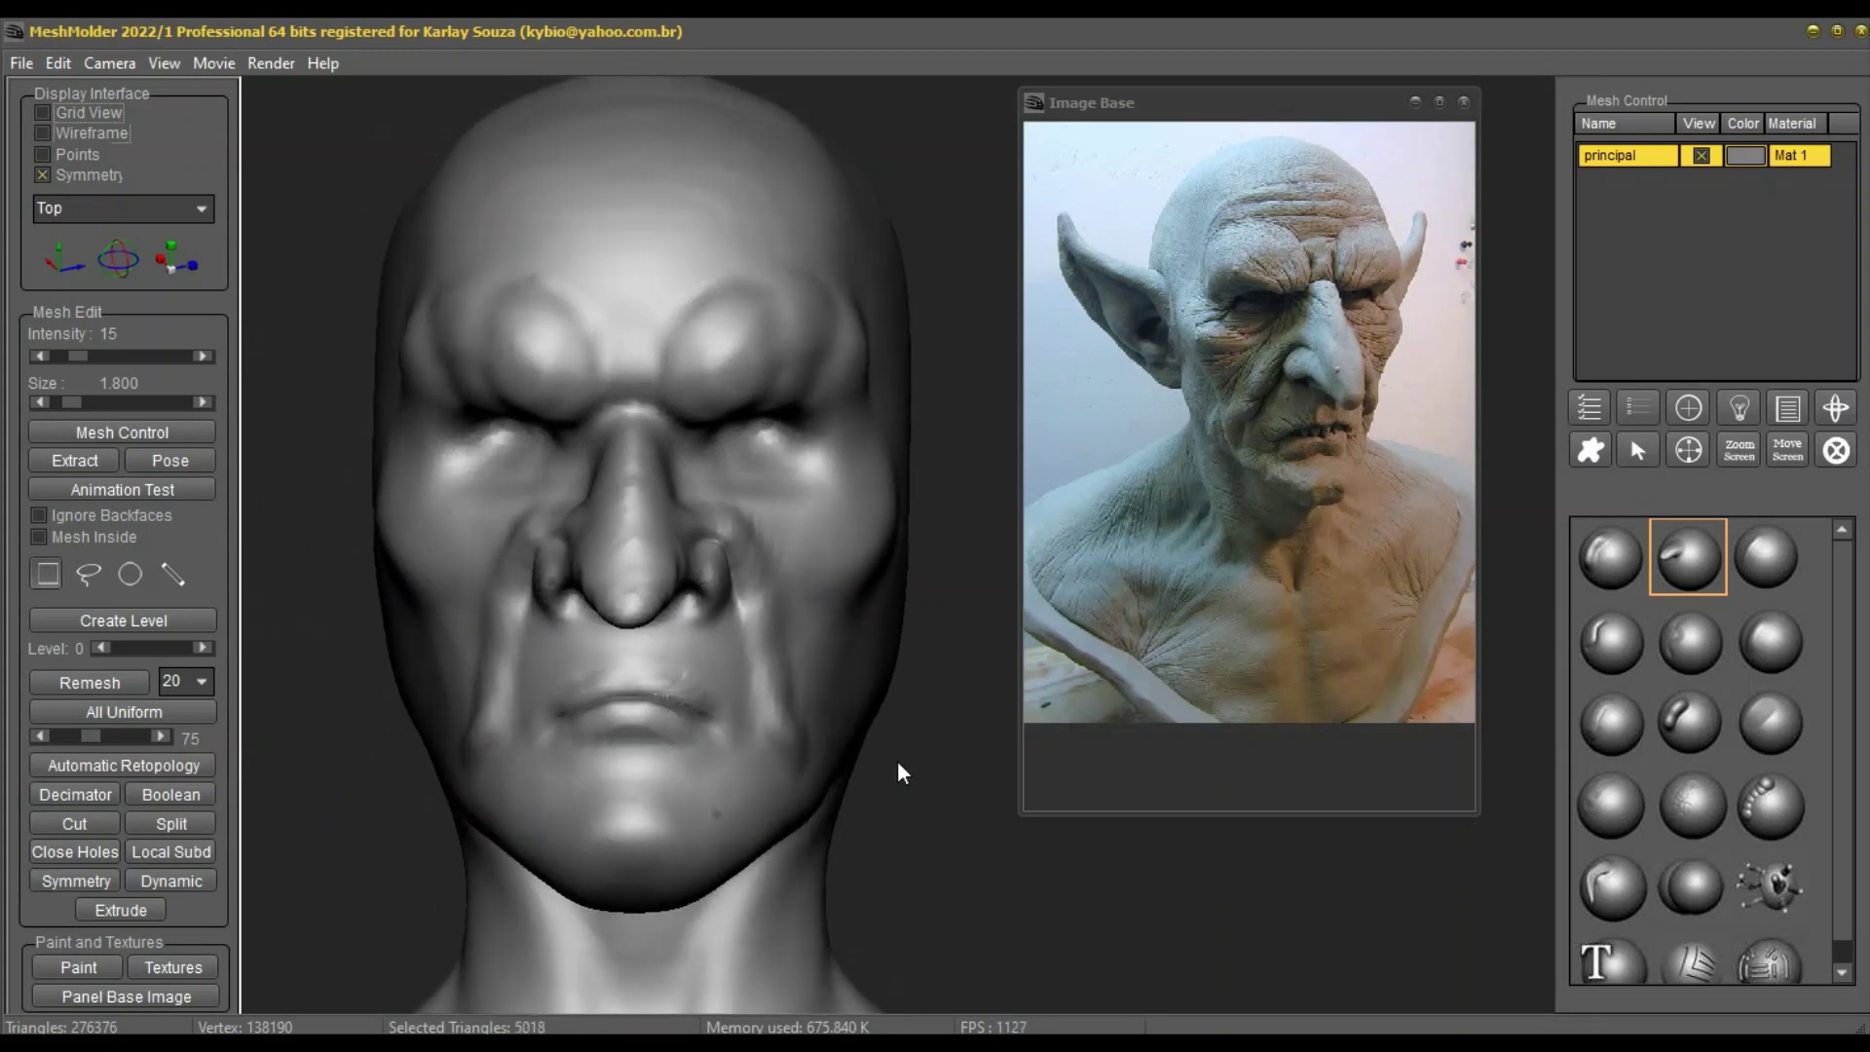
mouse_move(857, 625)
middle_down()
mouse_move(902, 616)
mouse_move(775, 588)
middle_up()
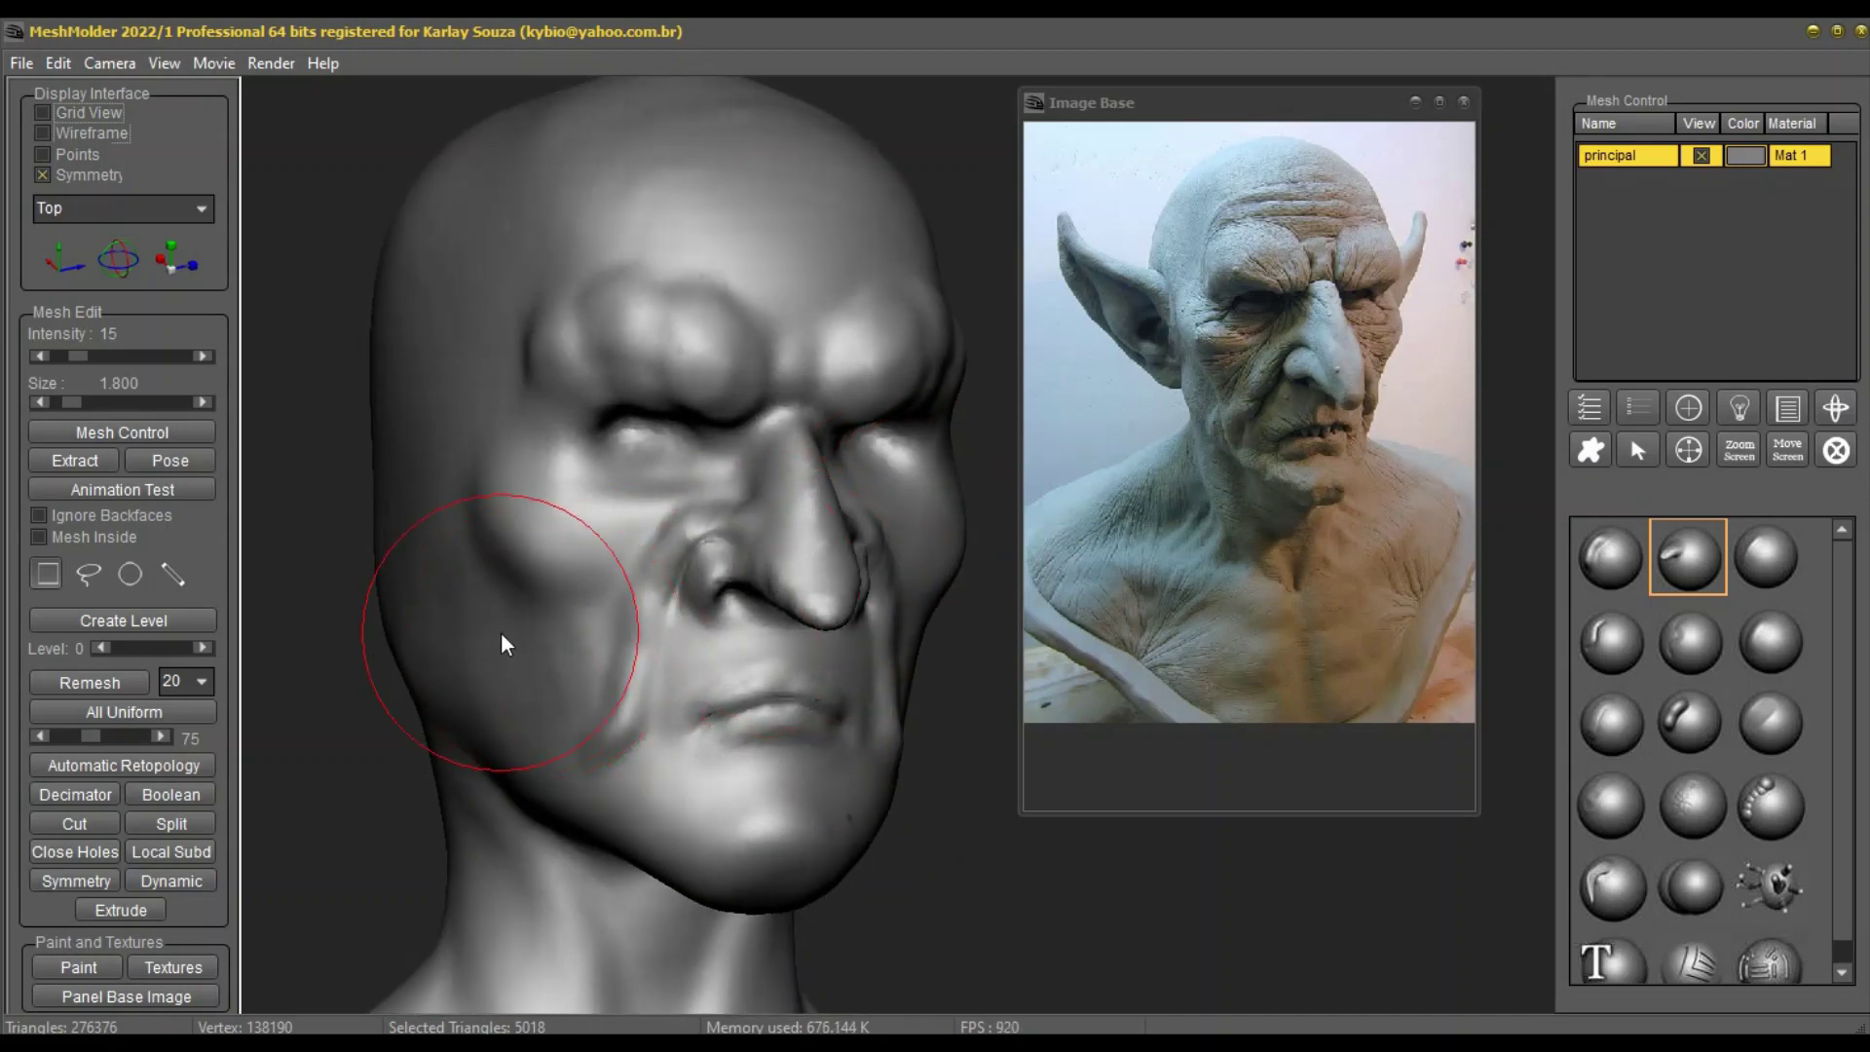
Step: Push the upper back of the skull inward with the Move brush at intensity 15 and size 4.170
scroll(538, 436, down, 3)
right_click(553, 459)
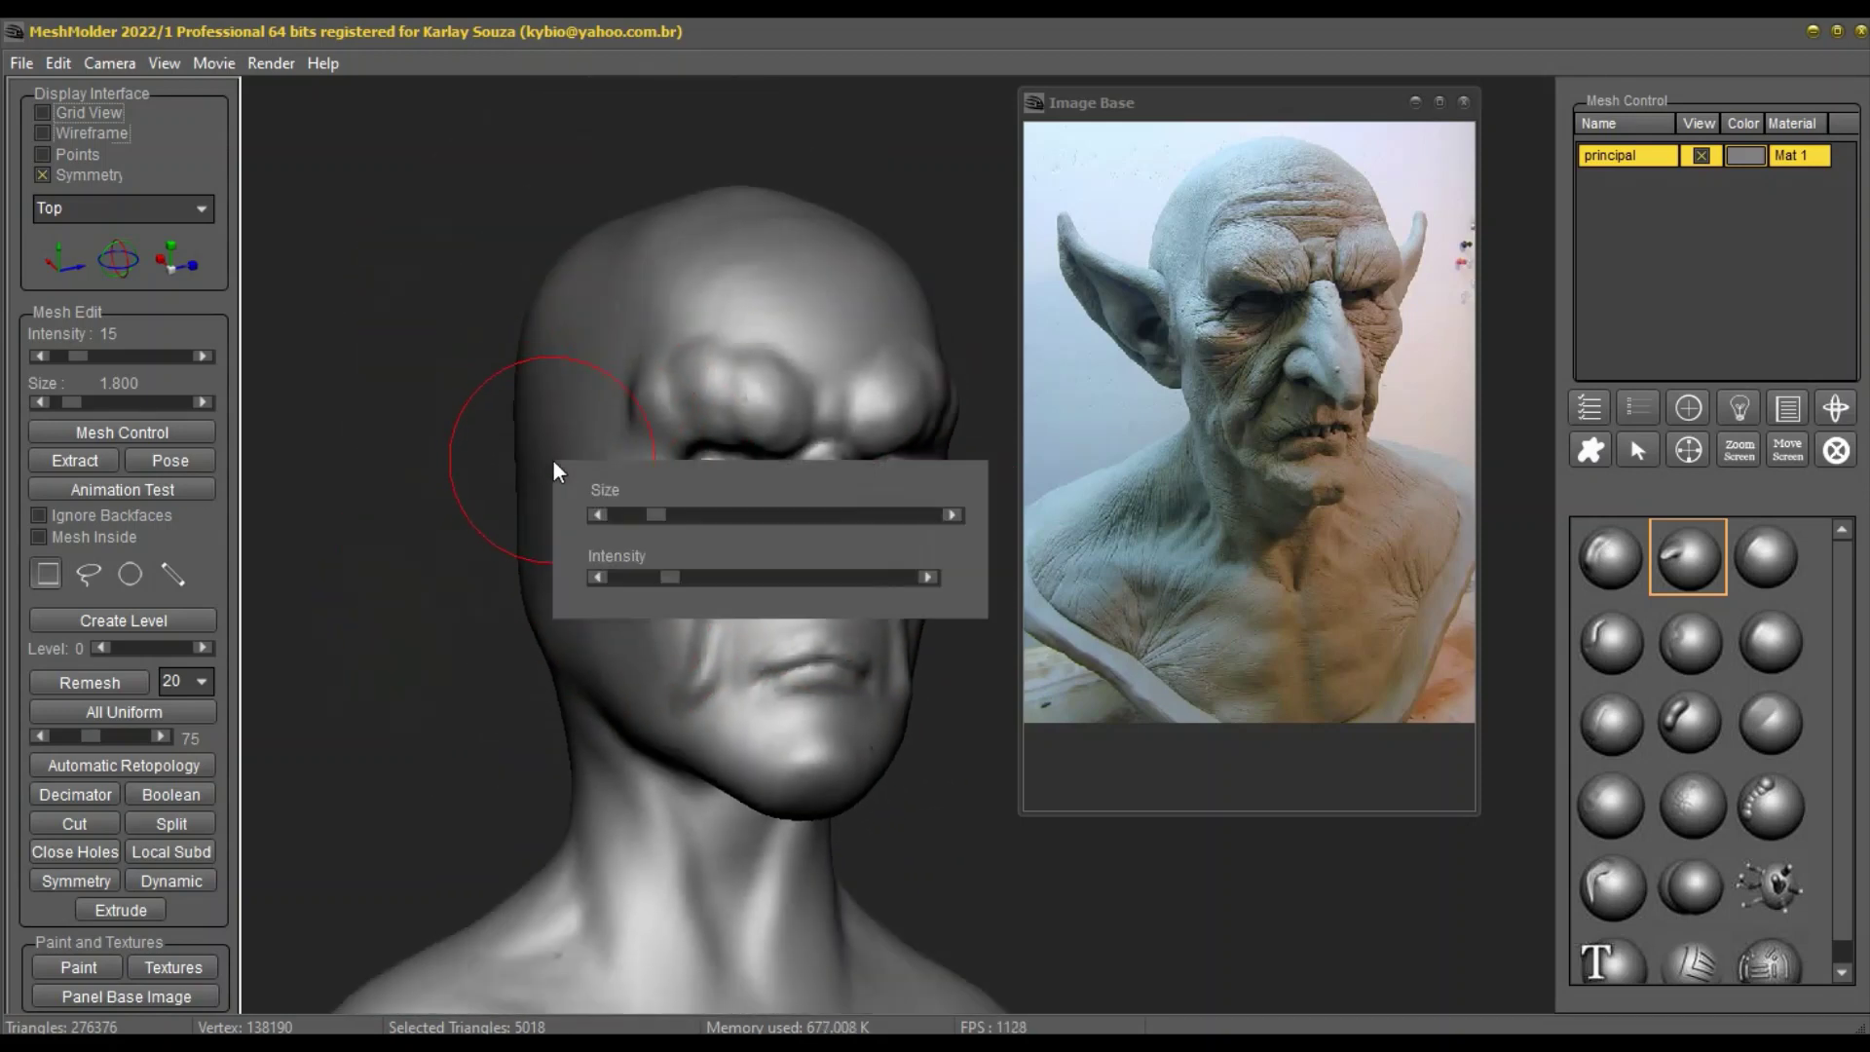
drag(655, 517, 704, 512)
middle_drag(704, 513, 660, 538)
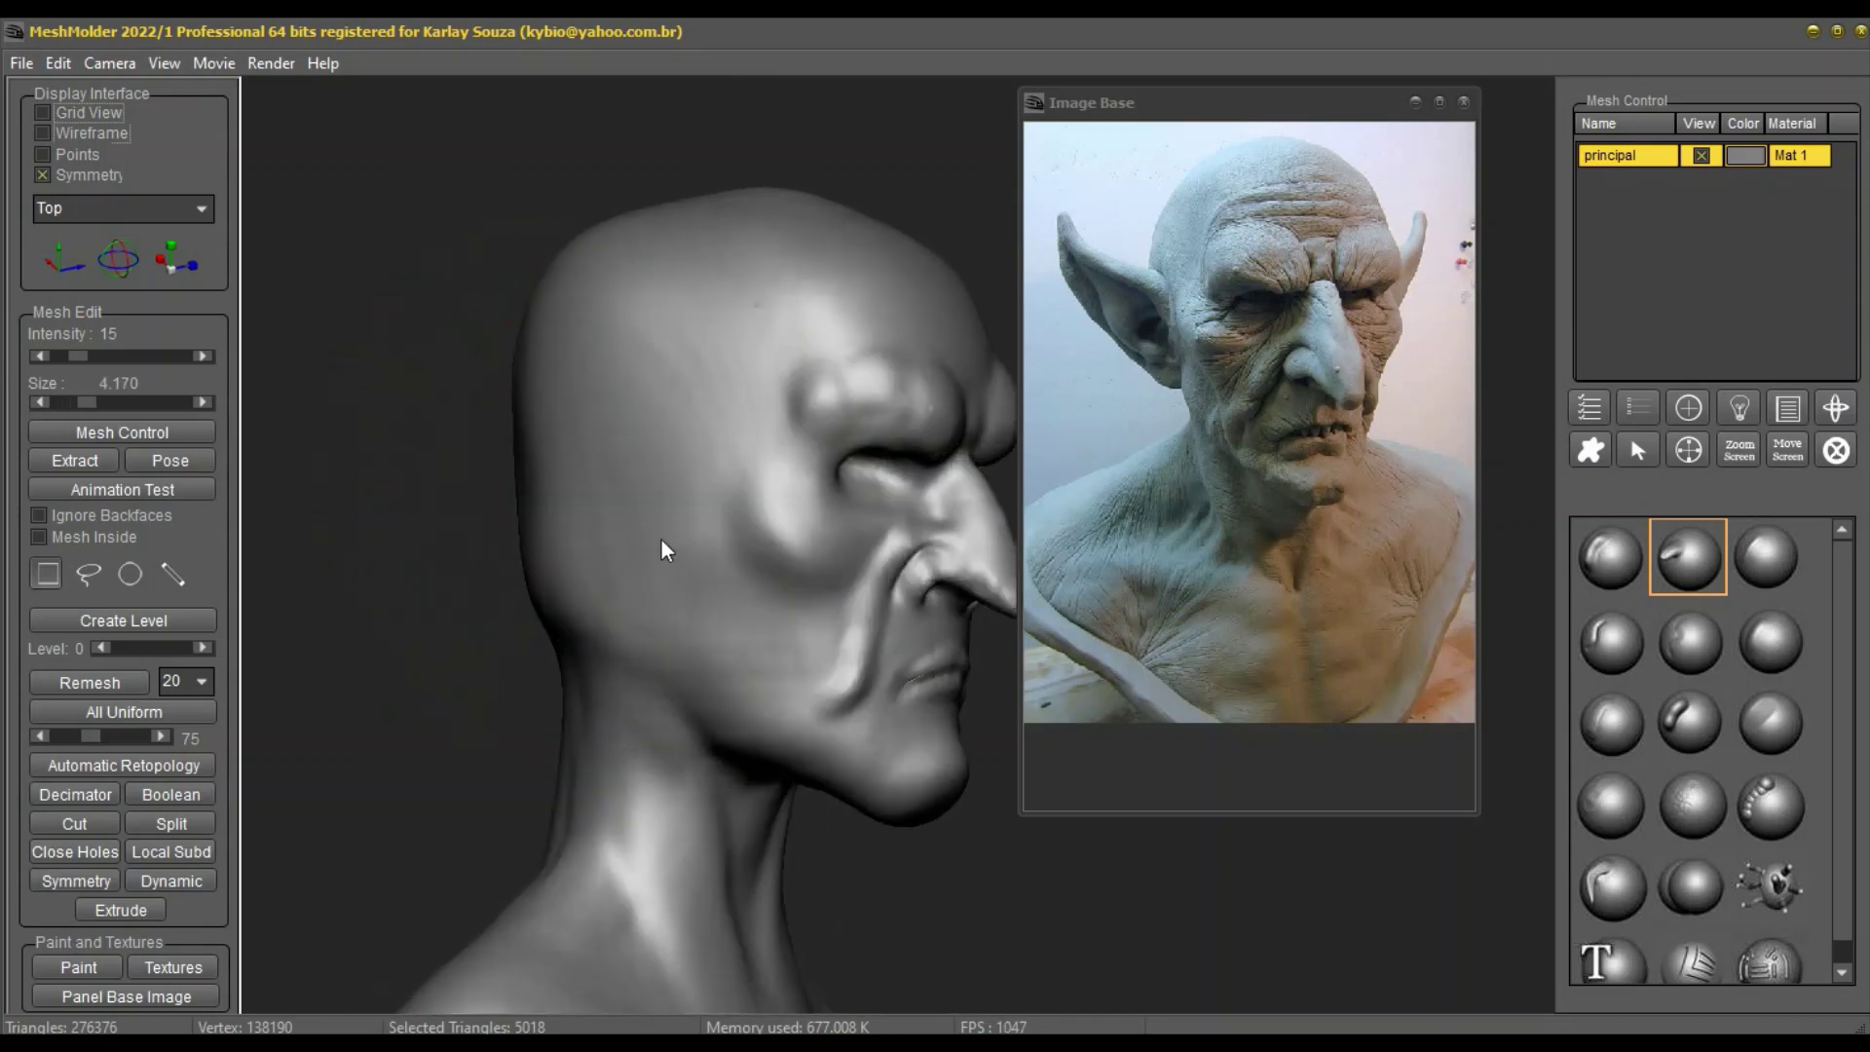
drag(567, 252, 590, 259)
mouse_move(593, 267)
middle_down()
mouse_move(535, 459)
mouse_move(535, 409)
middle_up()
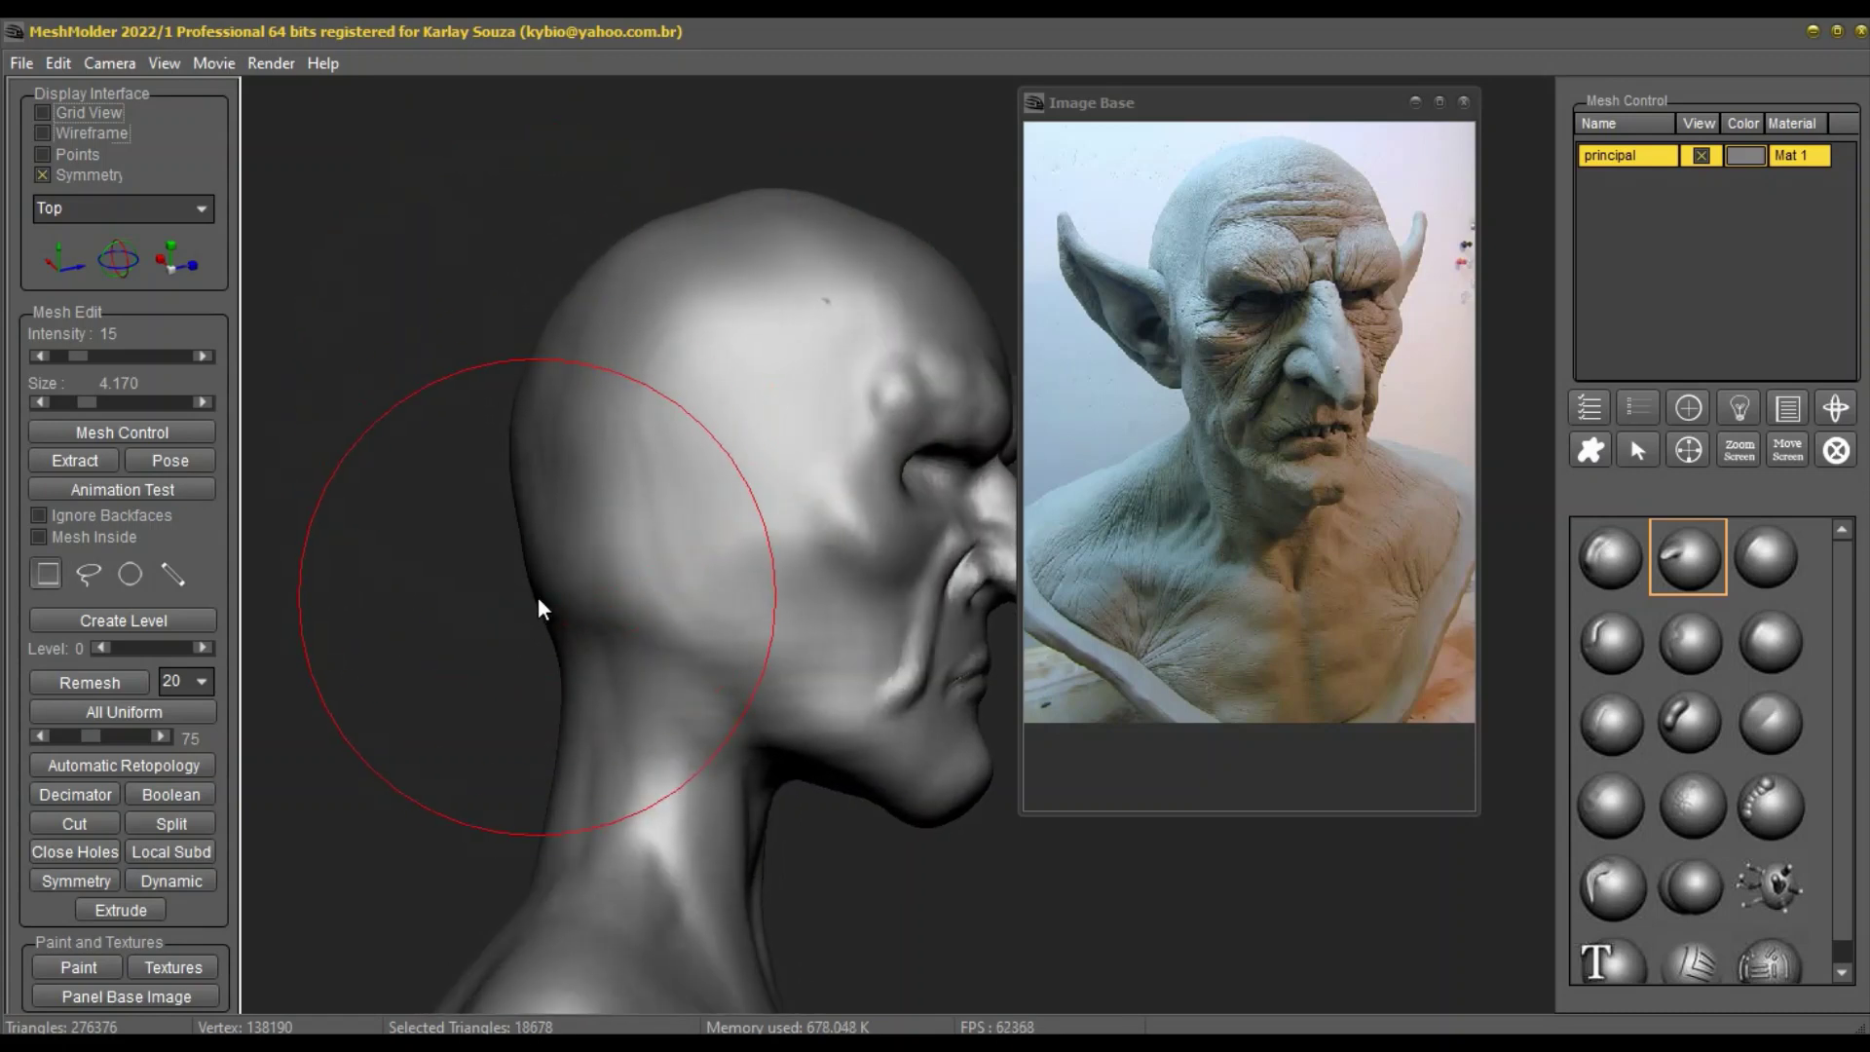
Step: Push in the base of the skull and pull the back of the neck outward with the Move brush at size 4.170
drag(537, 599, 558, 602)
drag(555, 814, 529, 835)
middle_drag(545, 910, 534, 902)
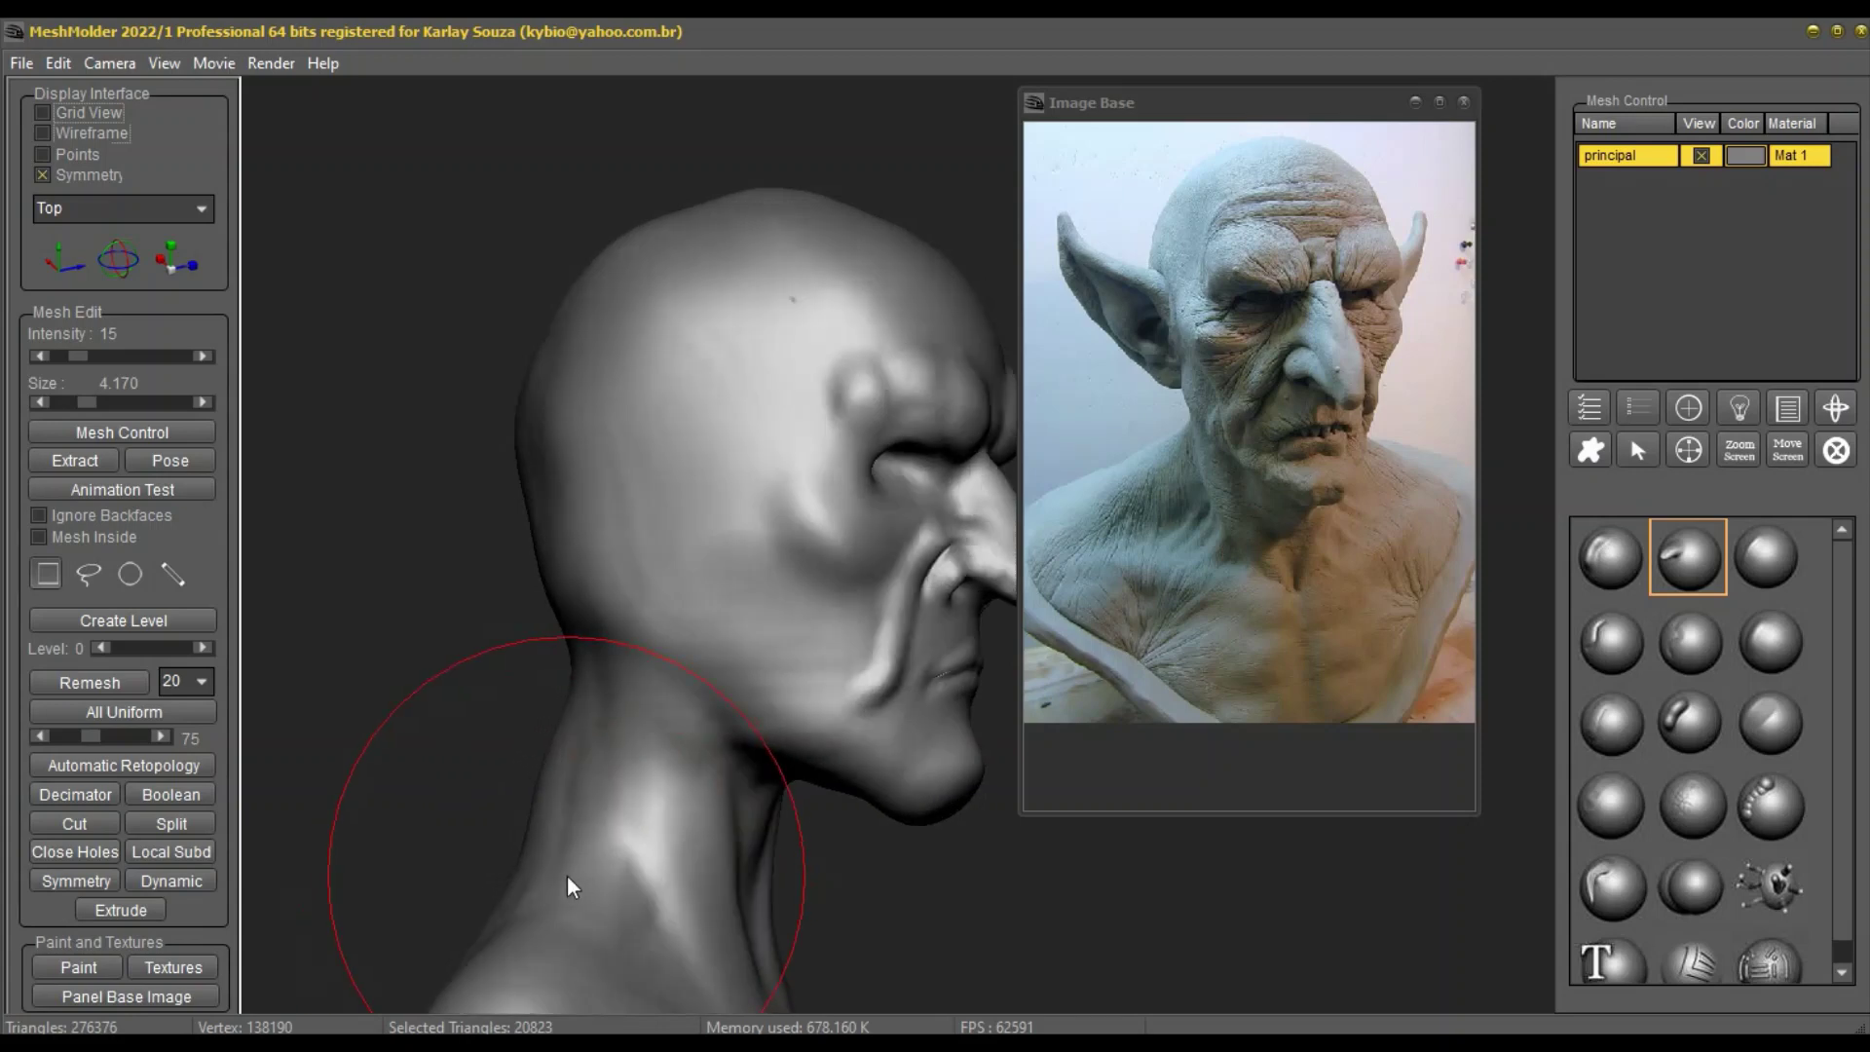
drag(567, 874, 557, 839)
mouse_move(561, 857)
middle_down()
mouse_move(529, 890)
mouse_move(469, 881)
mouse_move(489, 920)
middle_up()
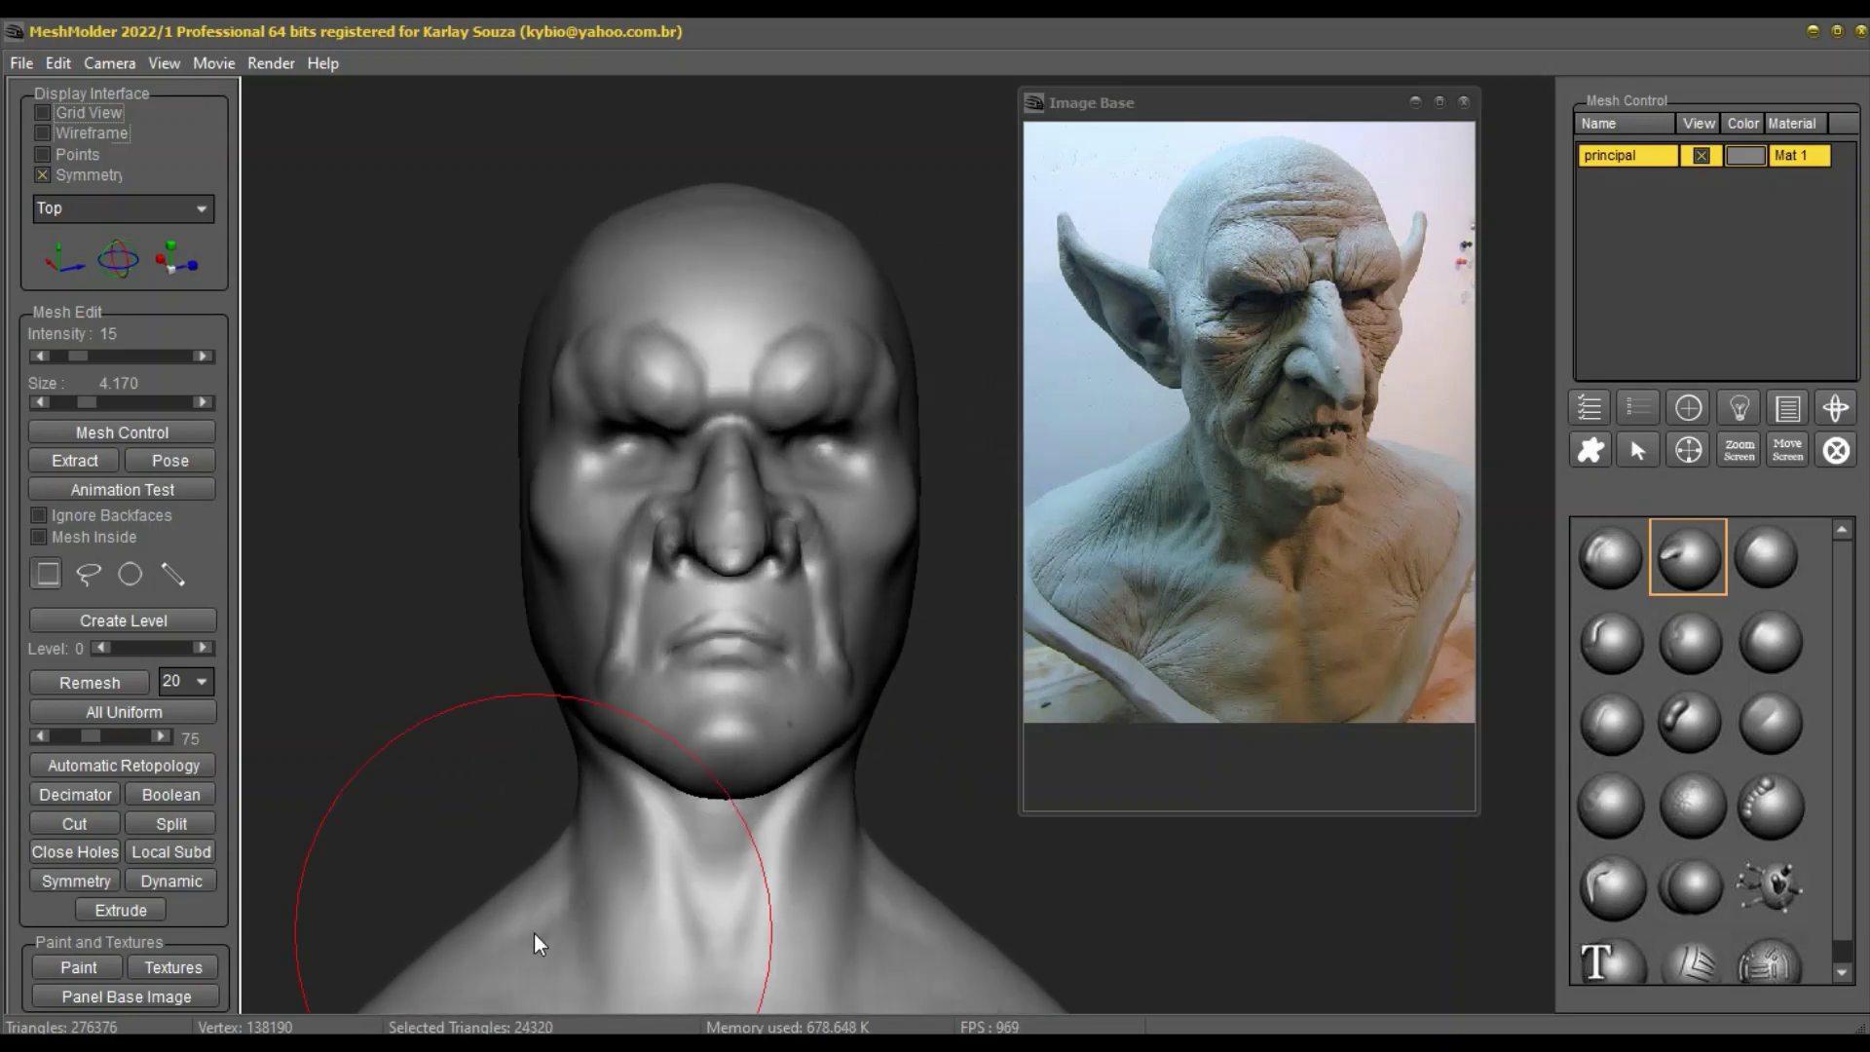
scroll(584, 929, down, 3)
scroll(955, 658, up, 5)
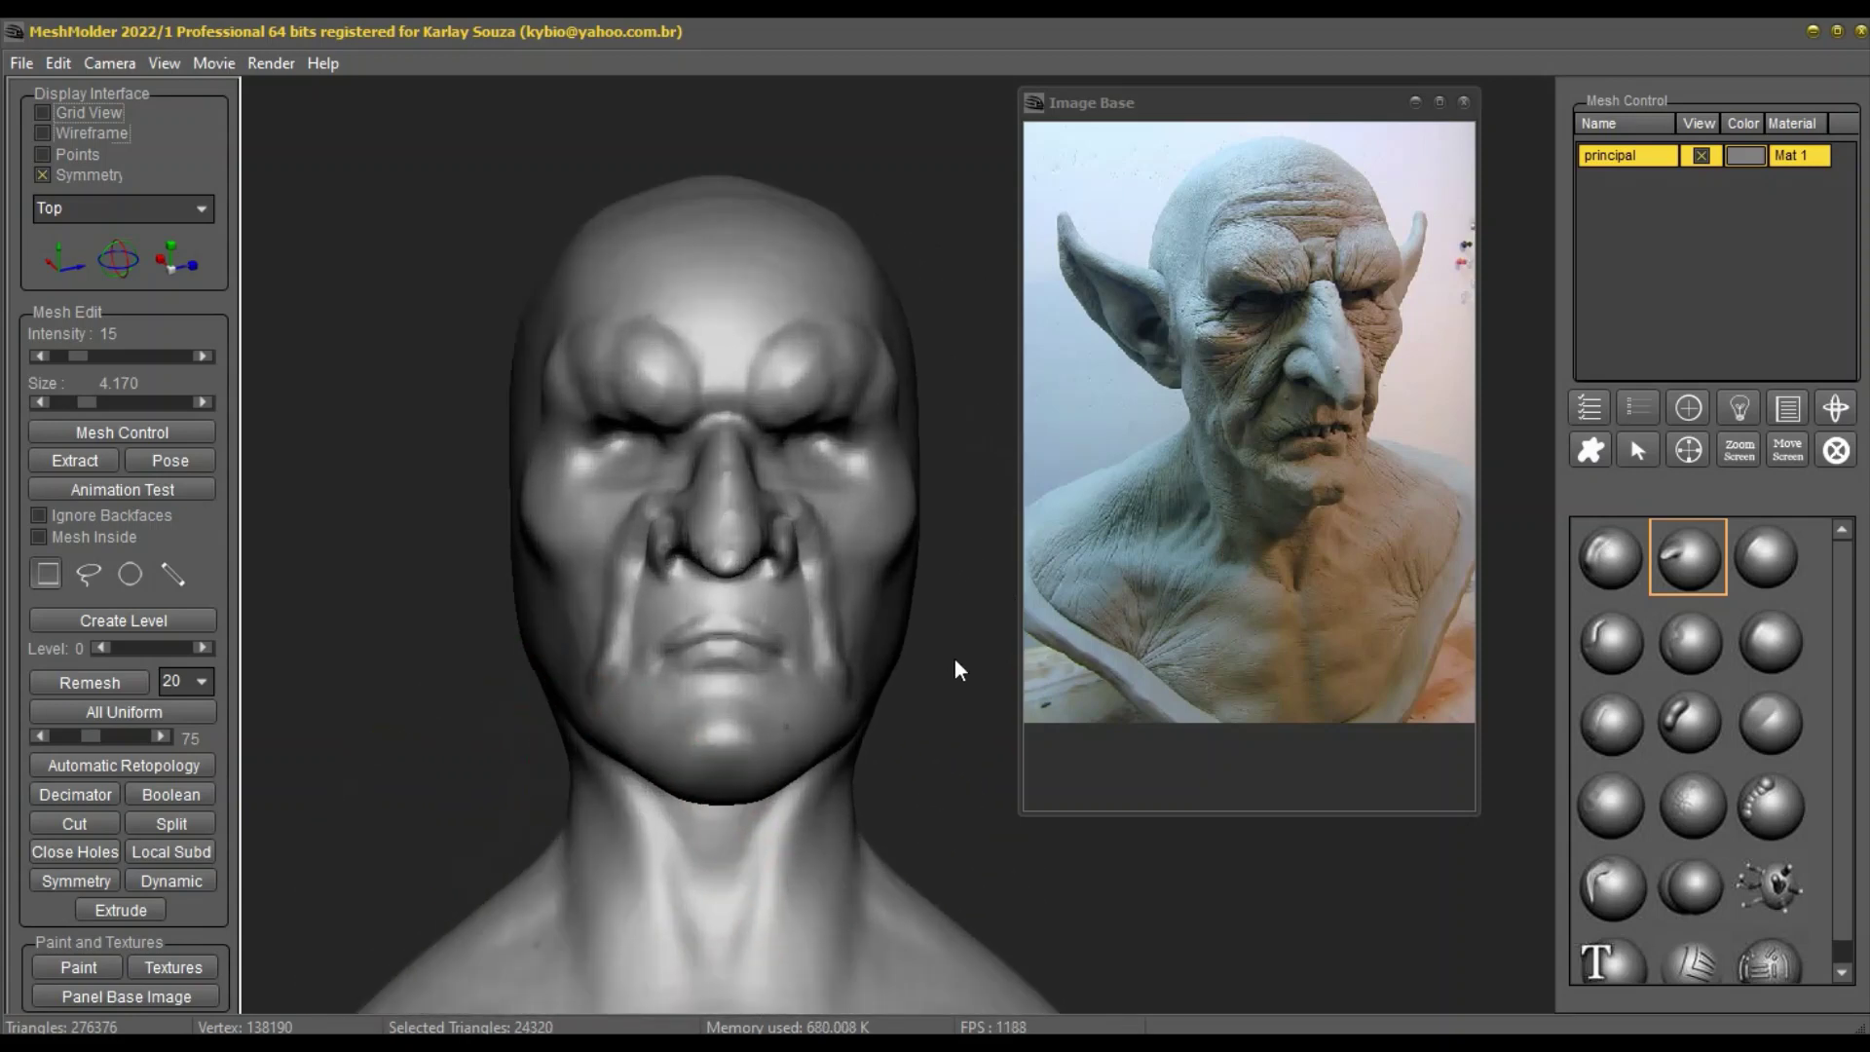
scroll(856, 481, up, 4)
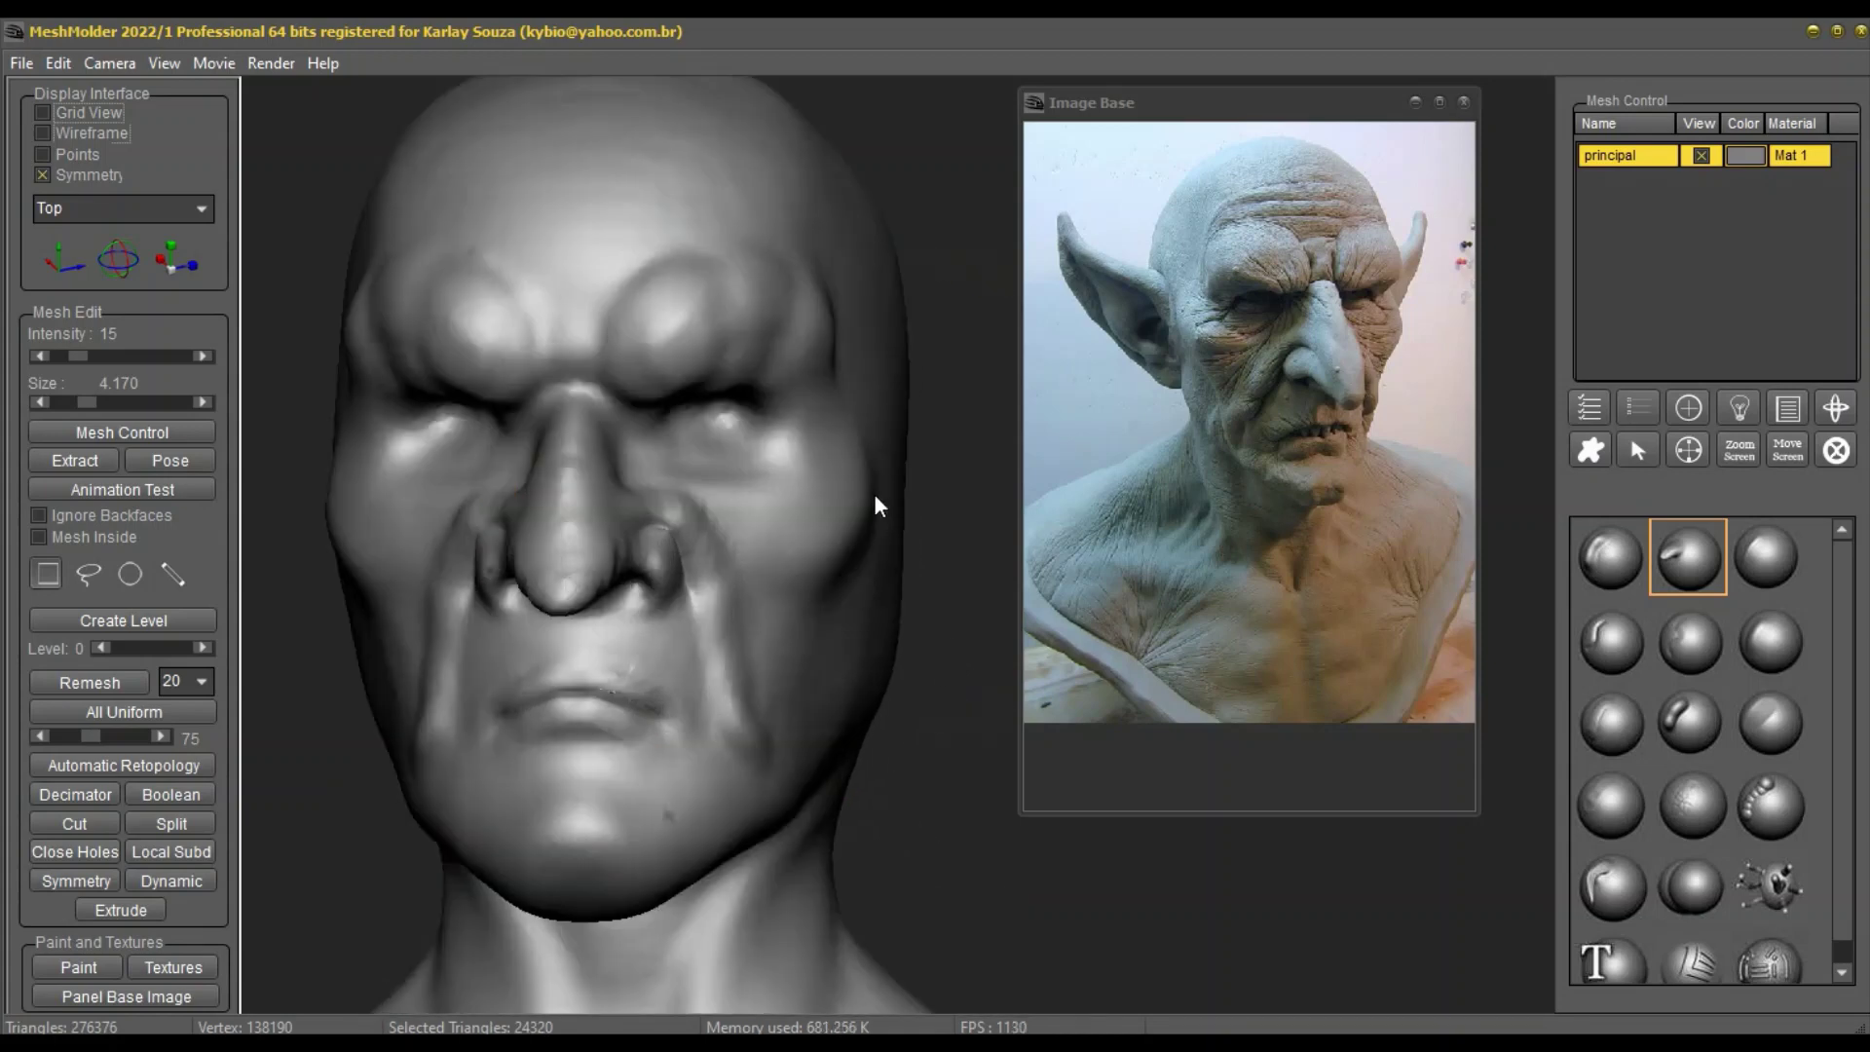
scroll(847, 520, down, 2)
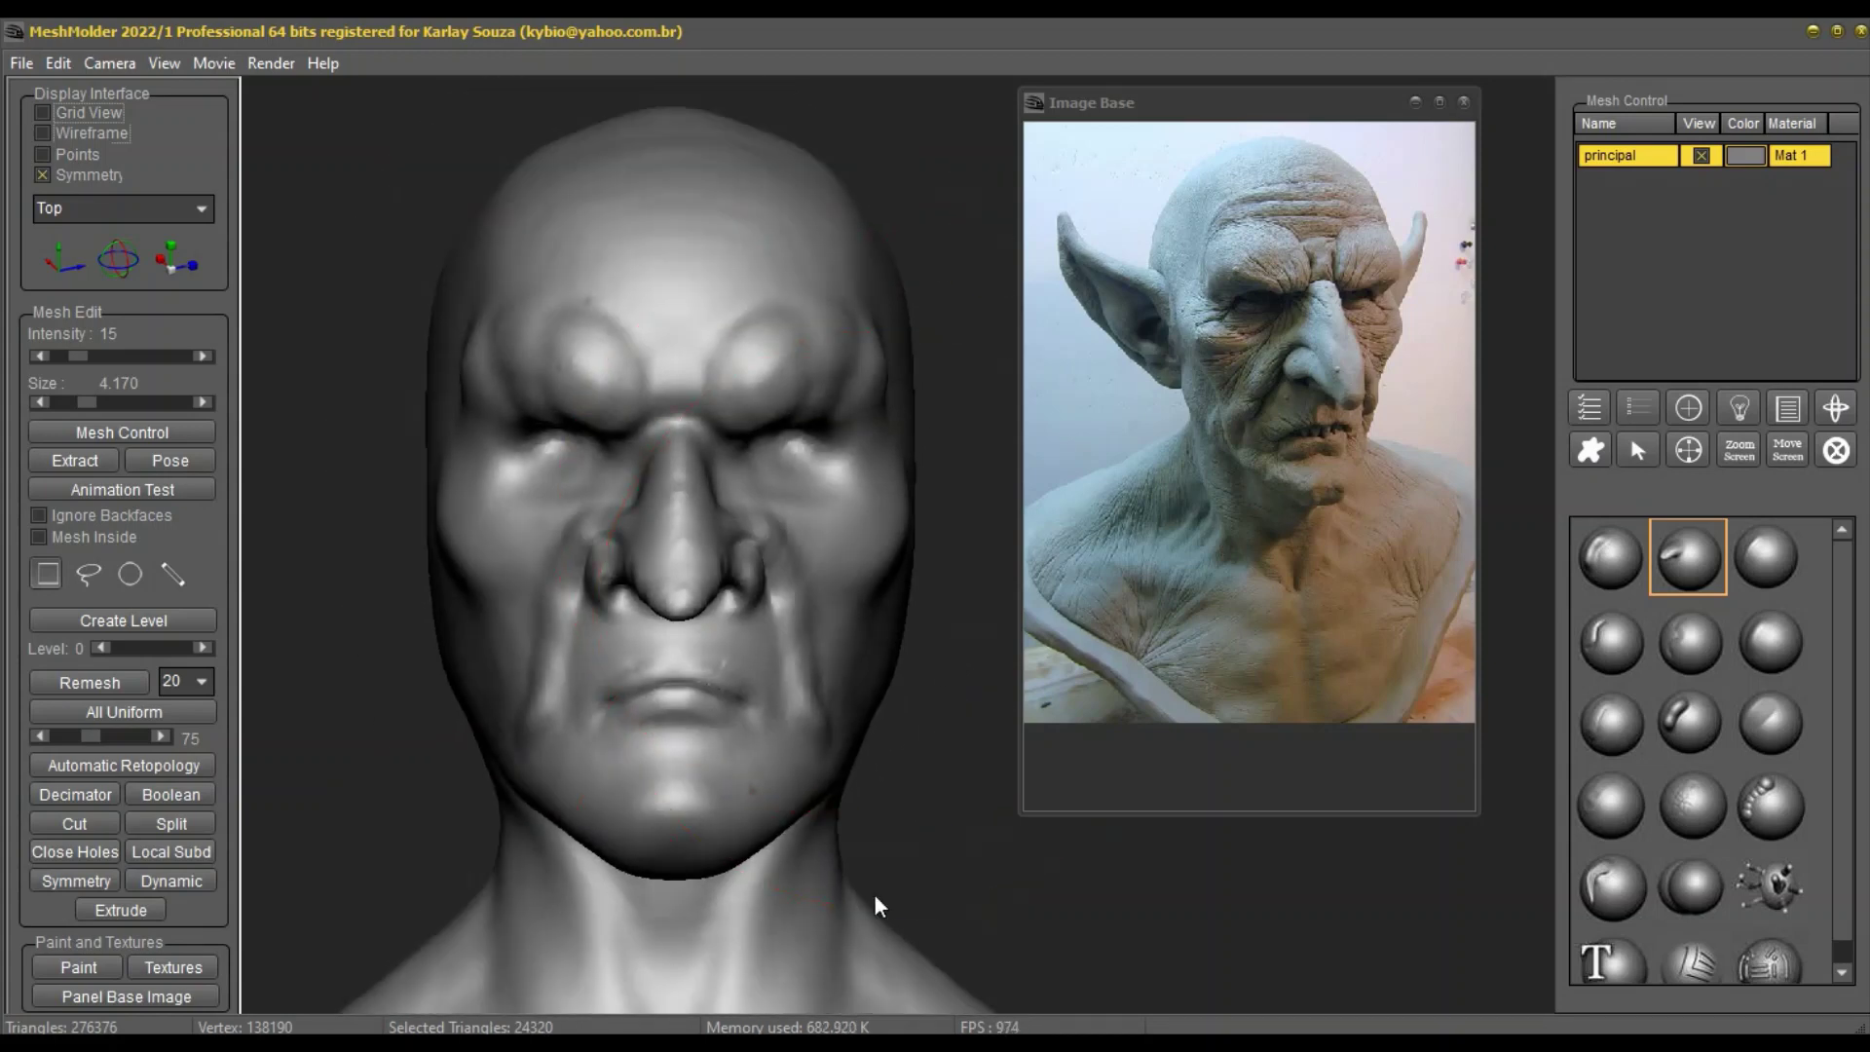
Step: Save the sculpt to the desktop as a Meta File (*.met) named Tutorial1
click(22, 63)
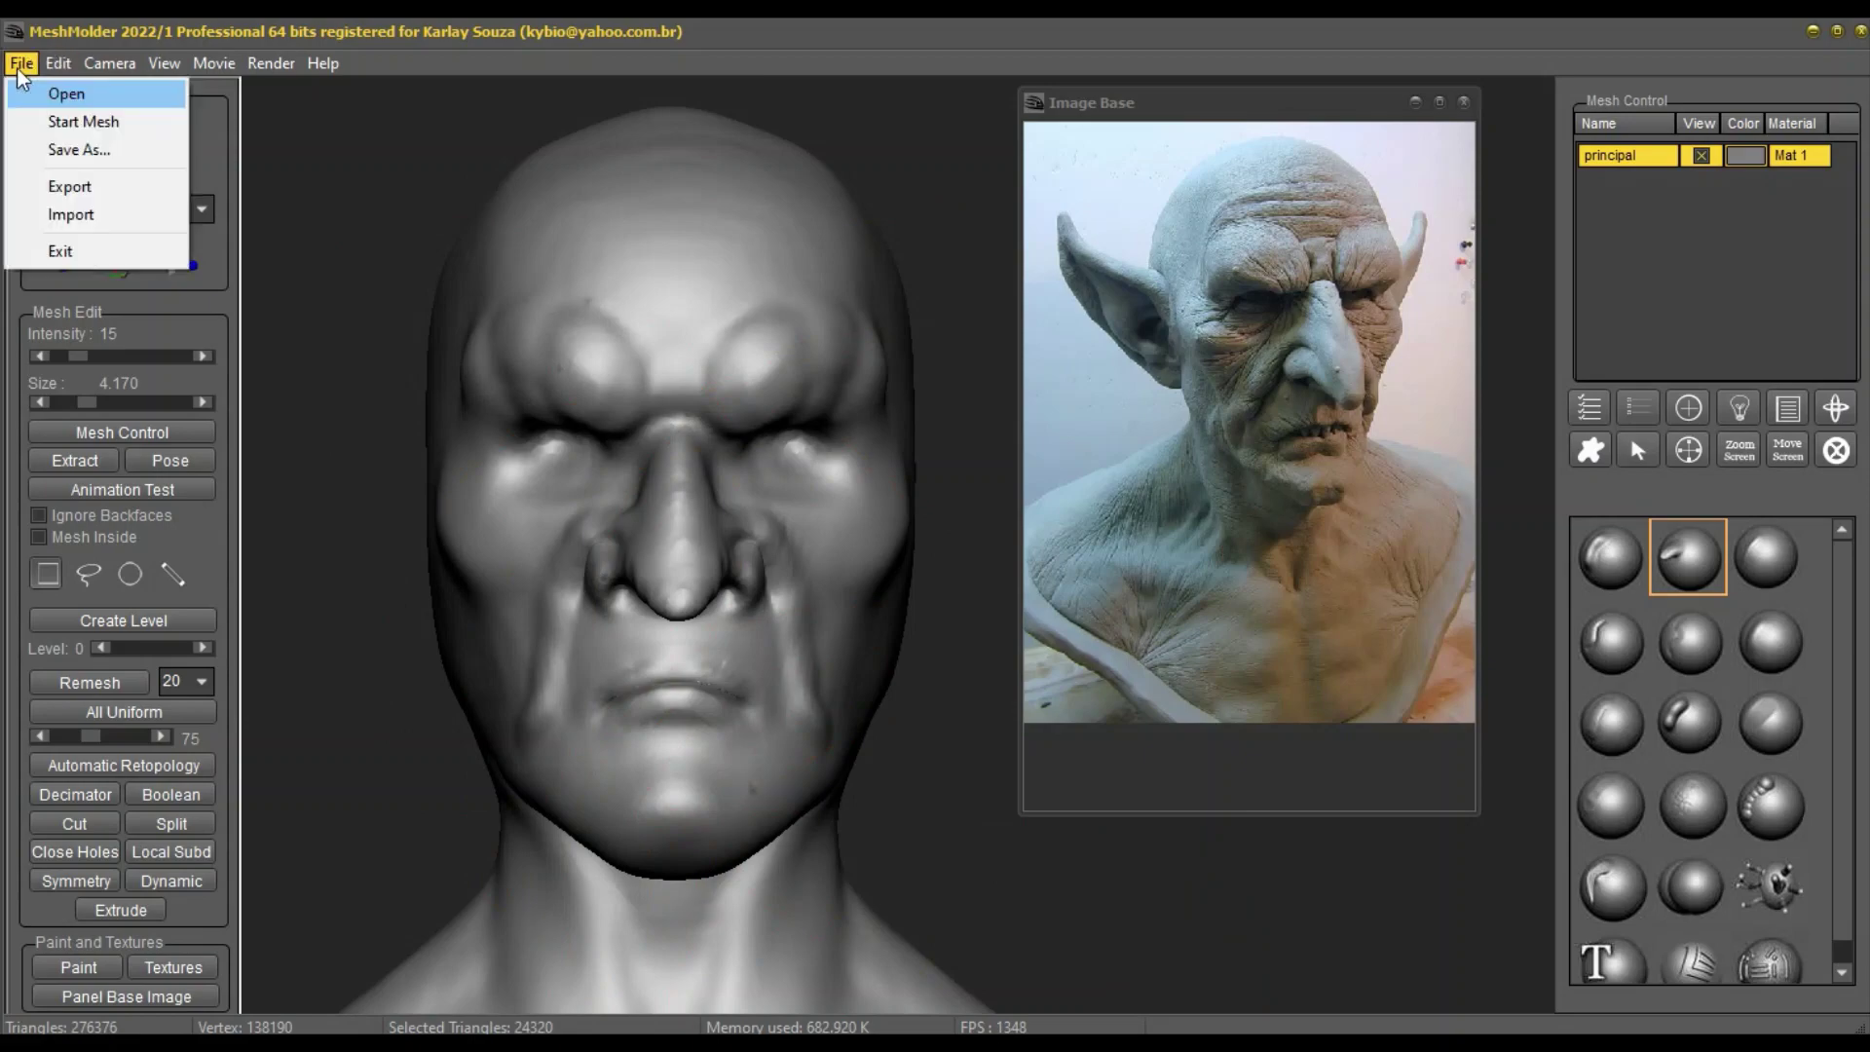
click(113, 149)
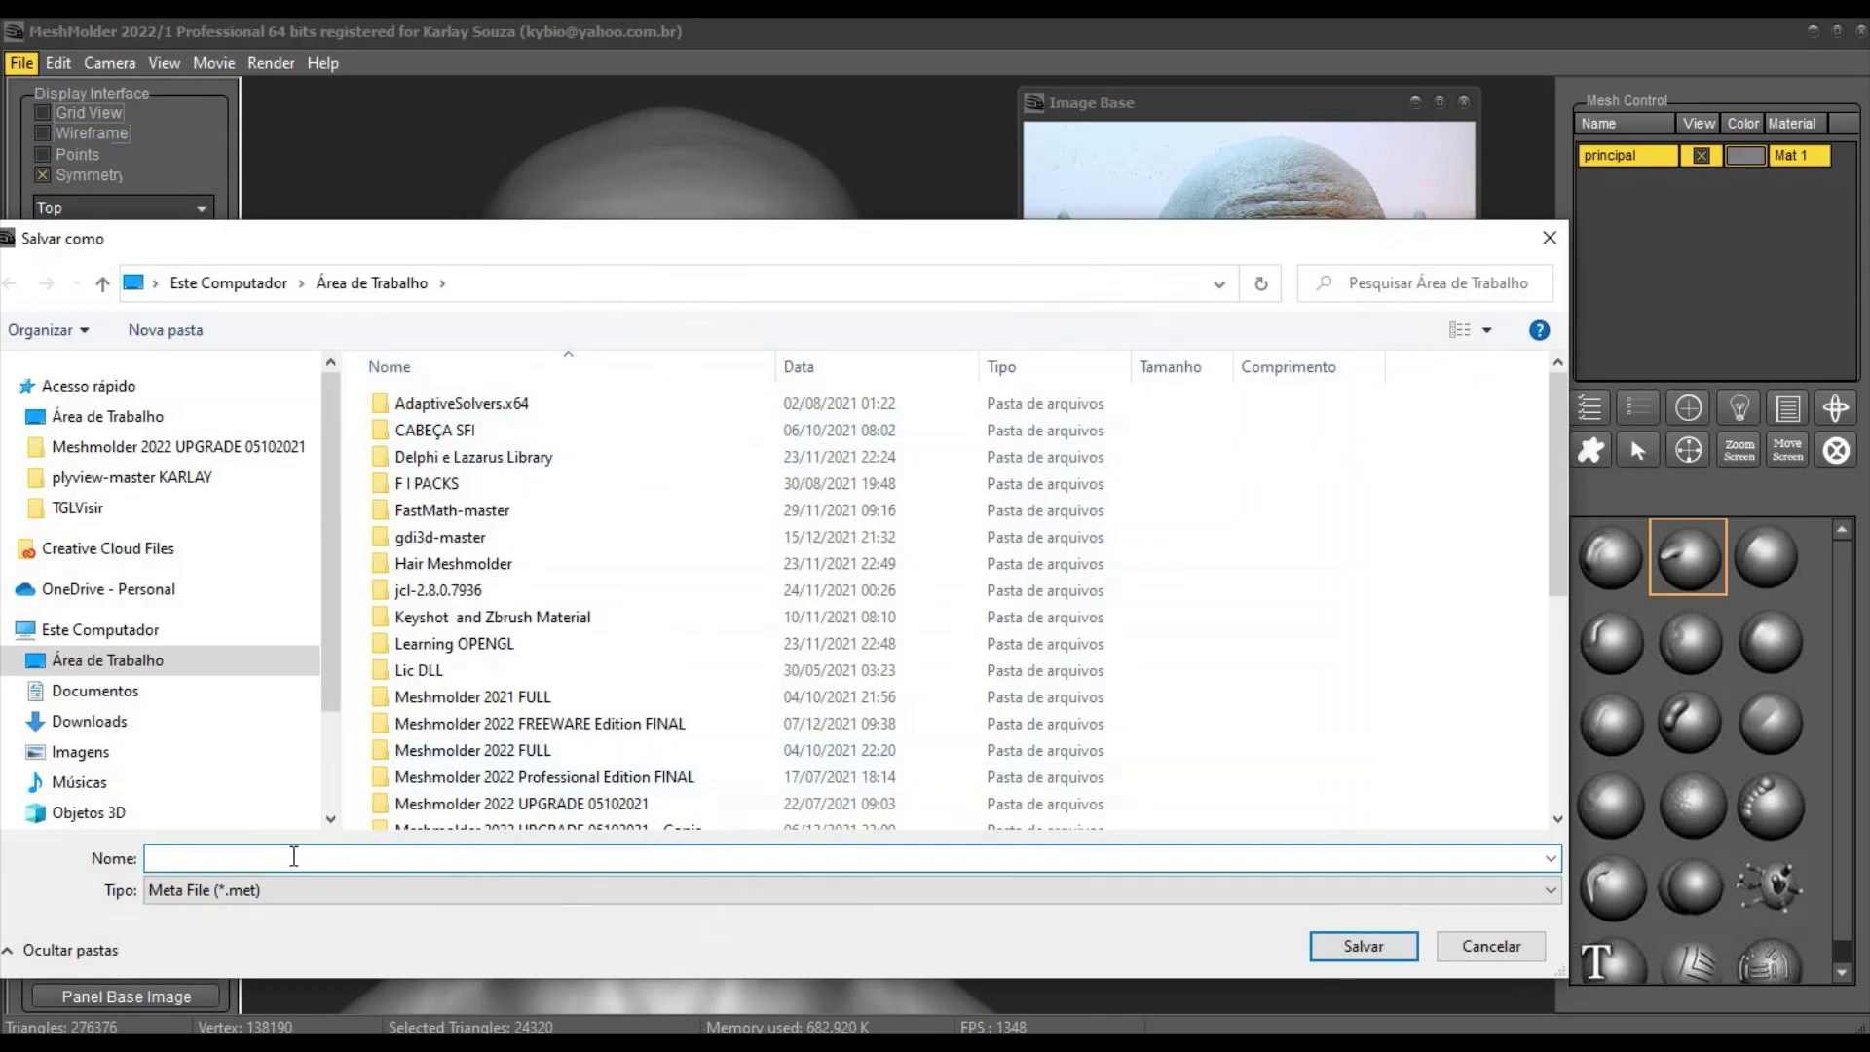
text(testes)
key(BackSpace)
key(BackSpace)
key(BackSpace)
key(BackSpace)
key(BackSpace)
key(BackSpace)
text(Tutorial1)
click(1364, 946)
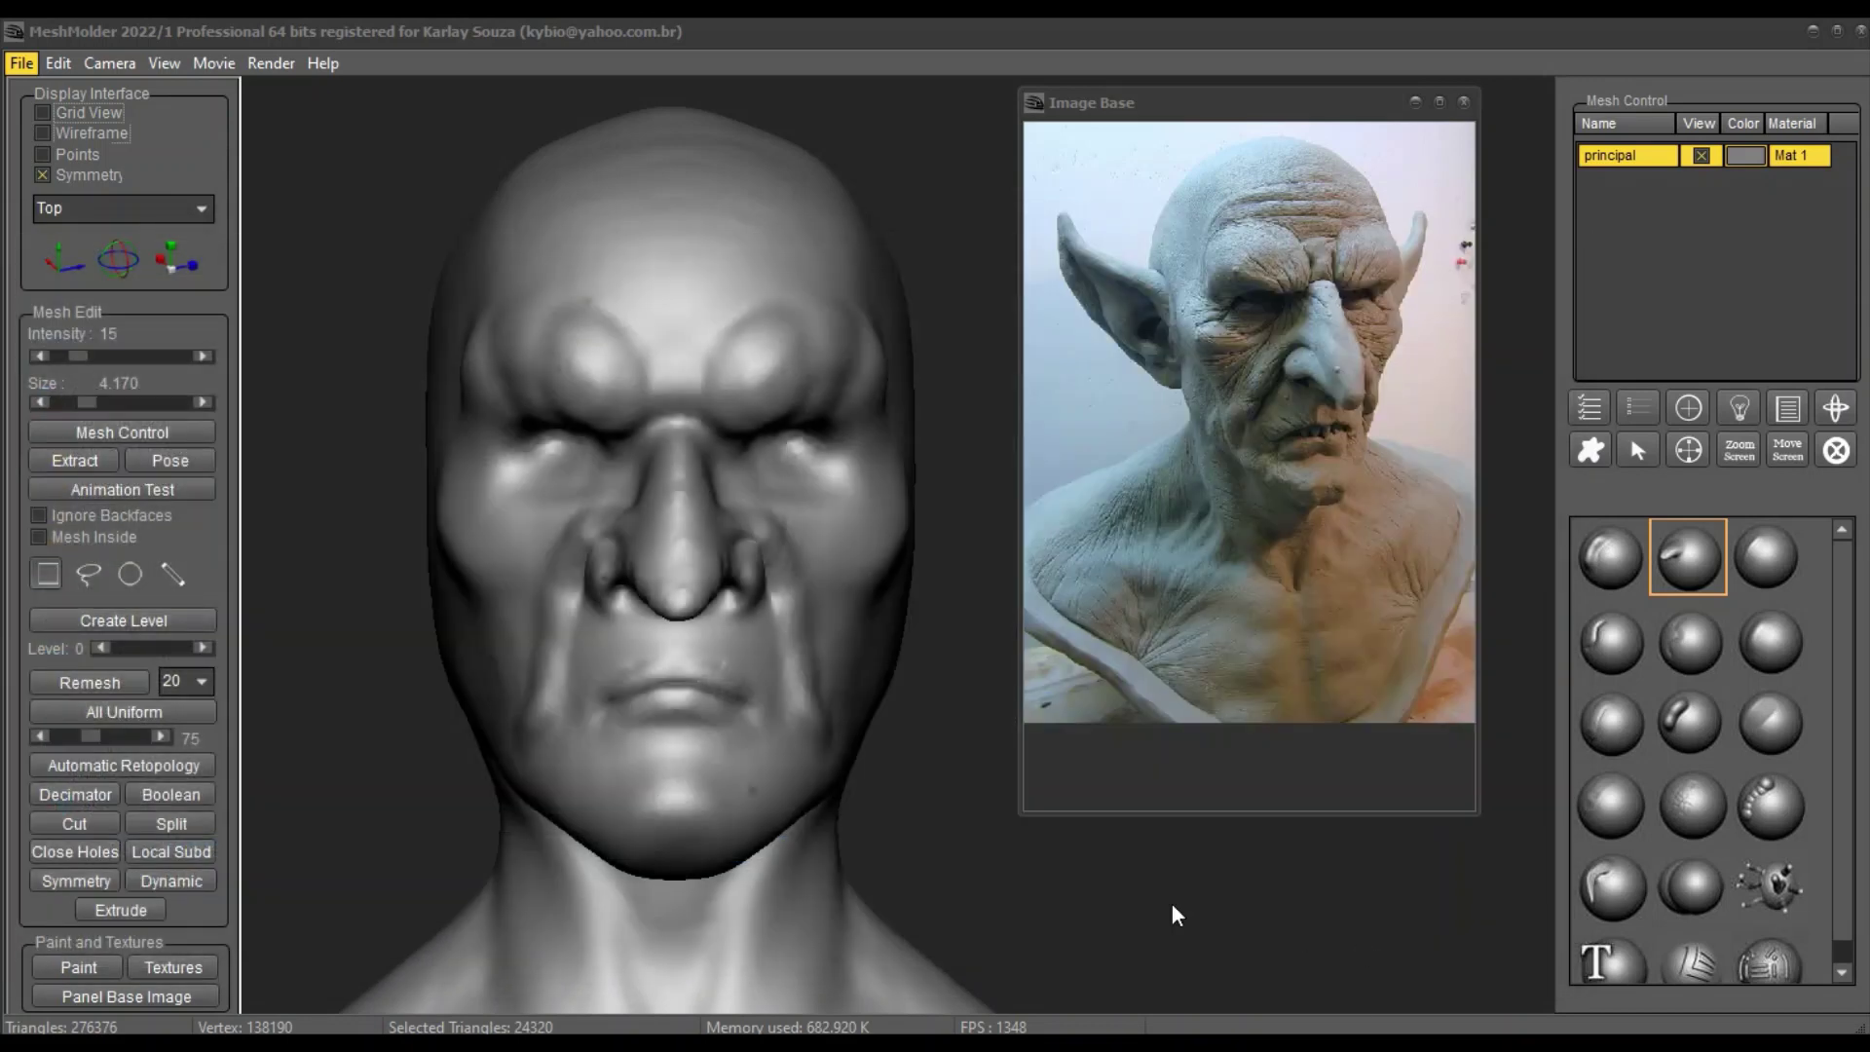